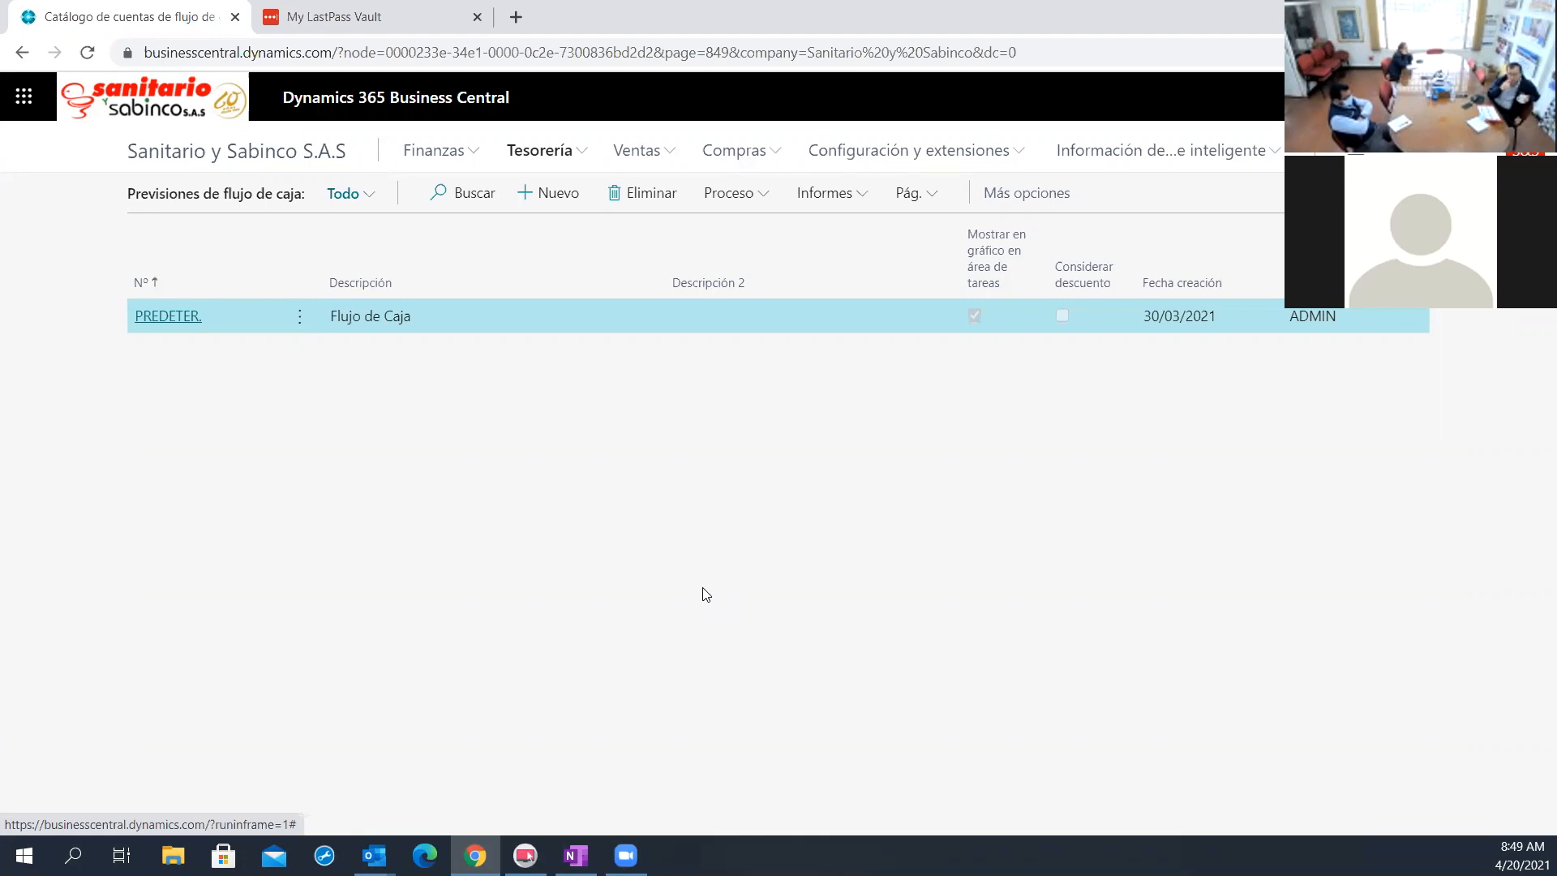
Open the PREDETER. cash flow forecast card and look through its related forecast options and actions
left_click(561, 154)
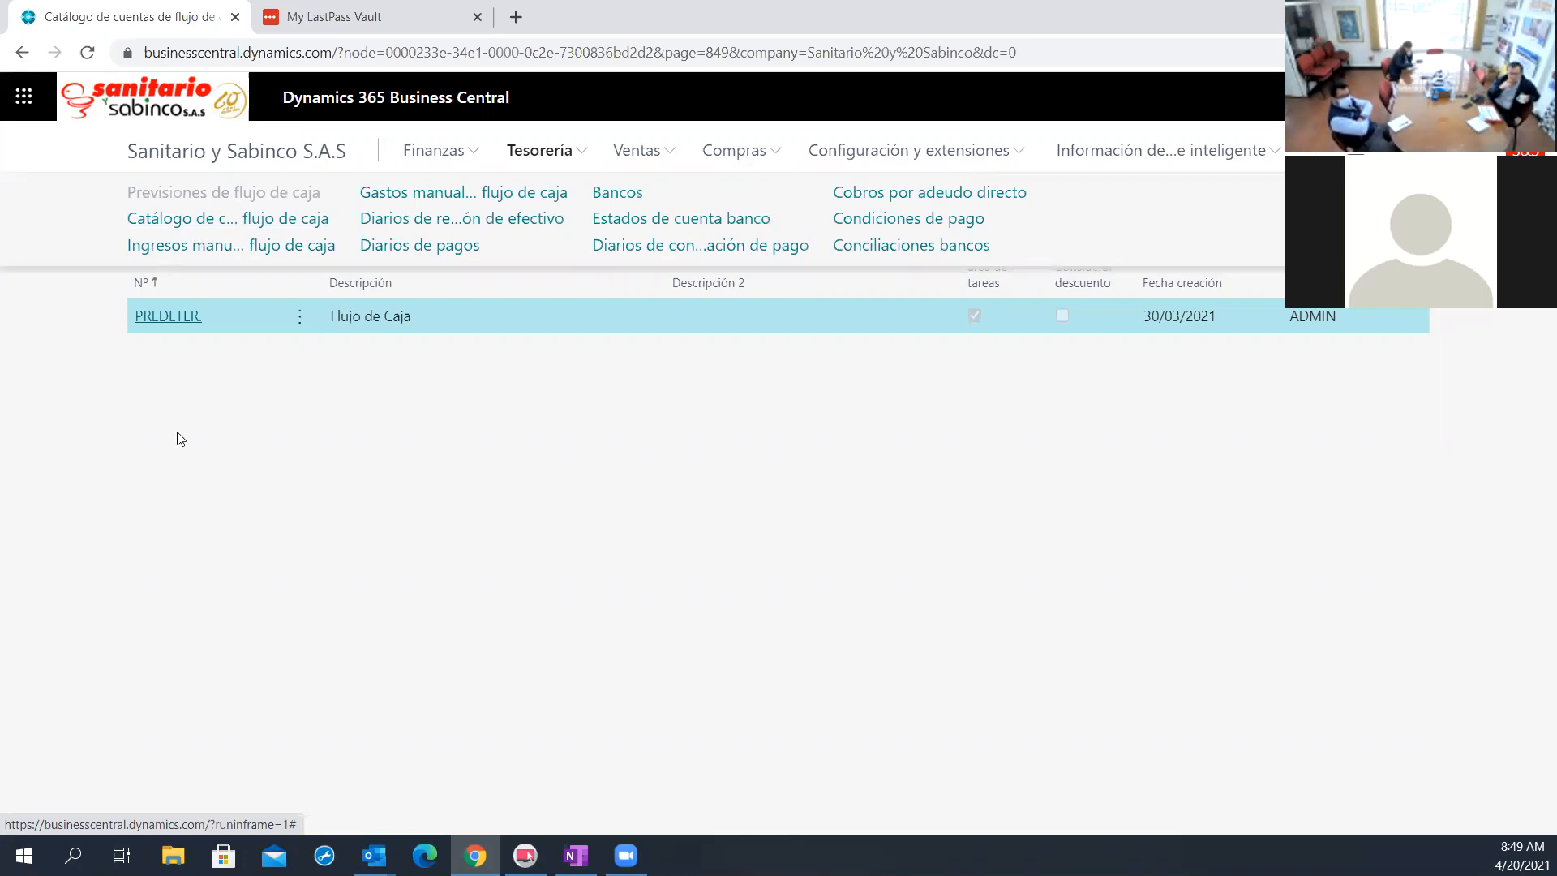
left_click(1240, 318)
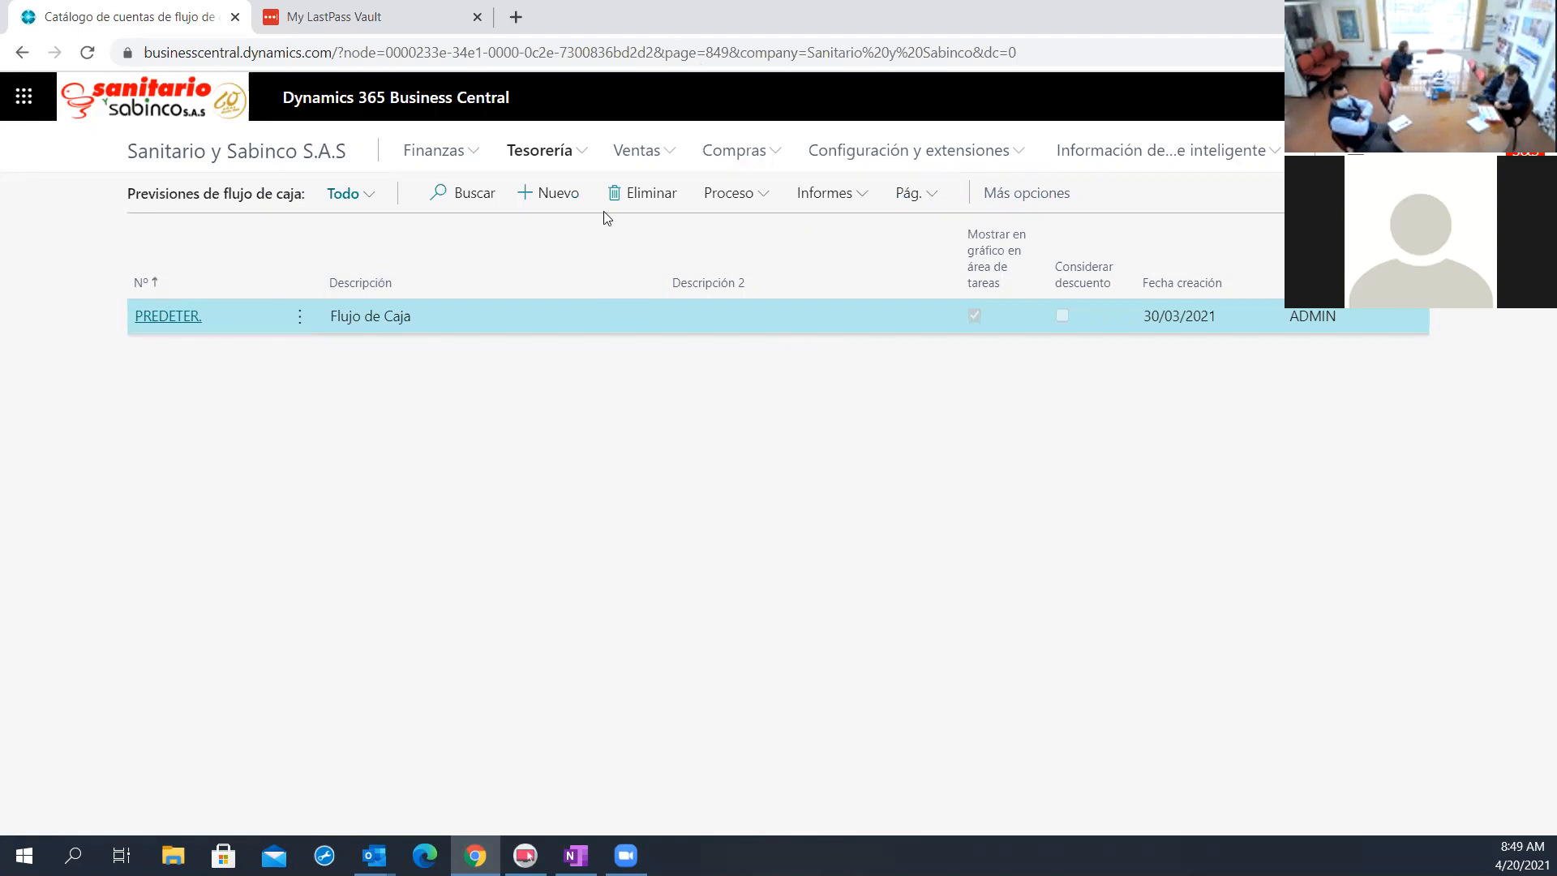
left_click(168, 315)
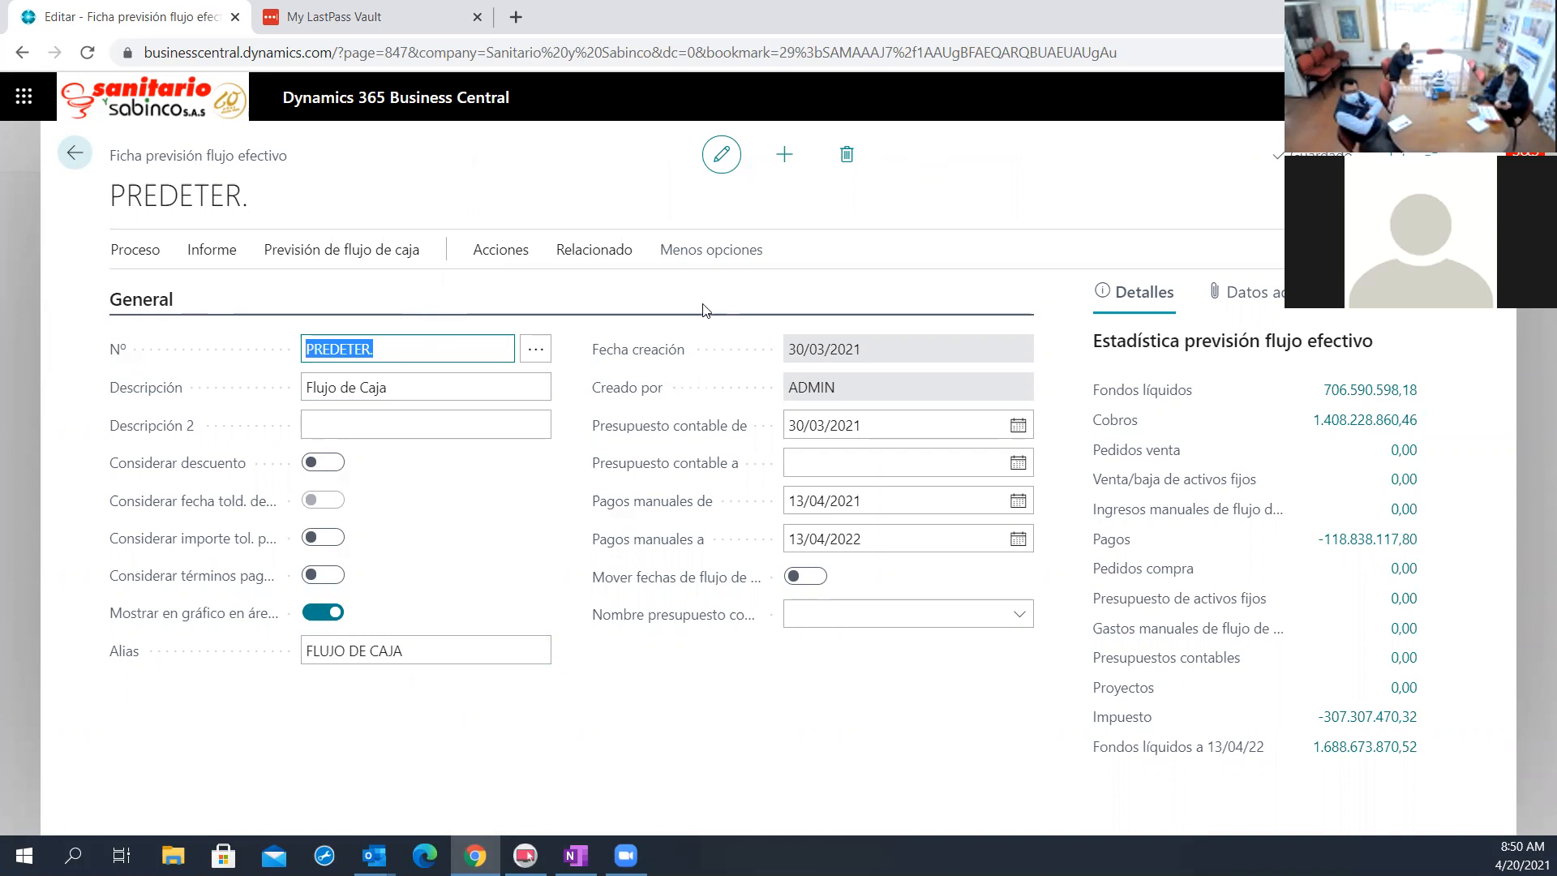
left_click(563, 264)
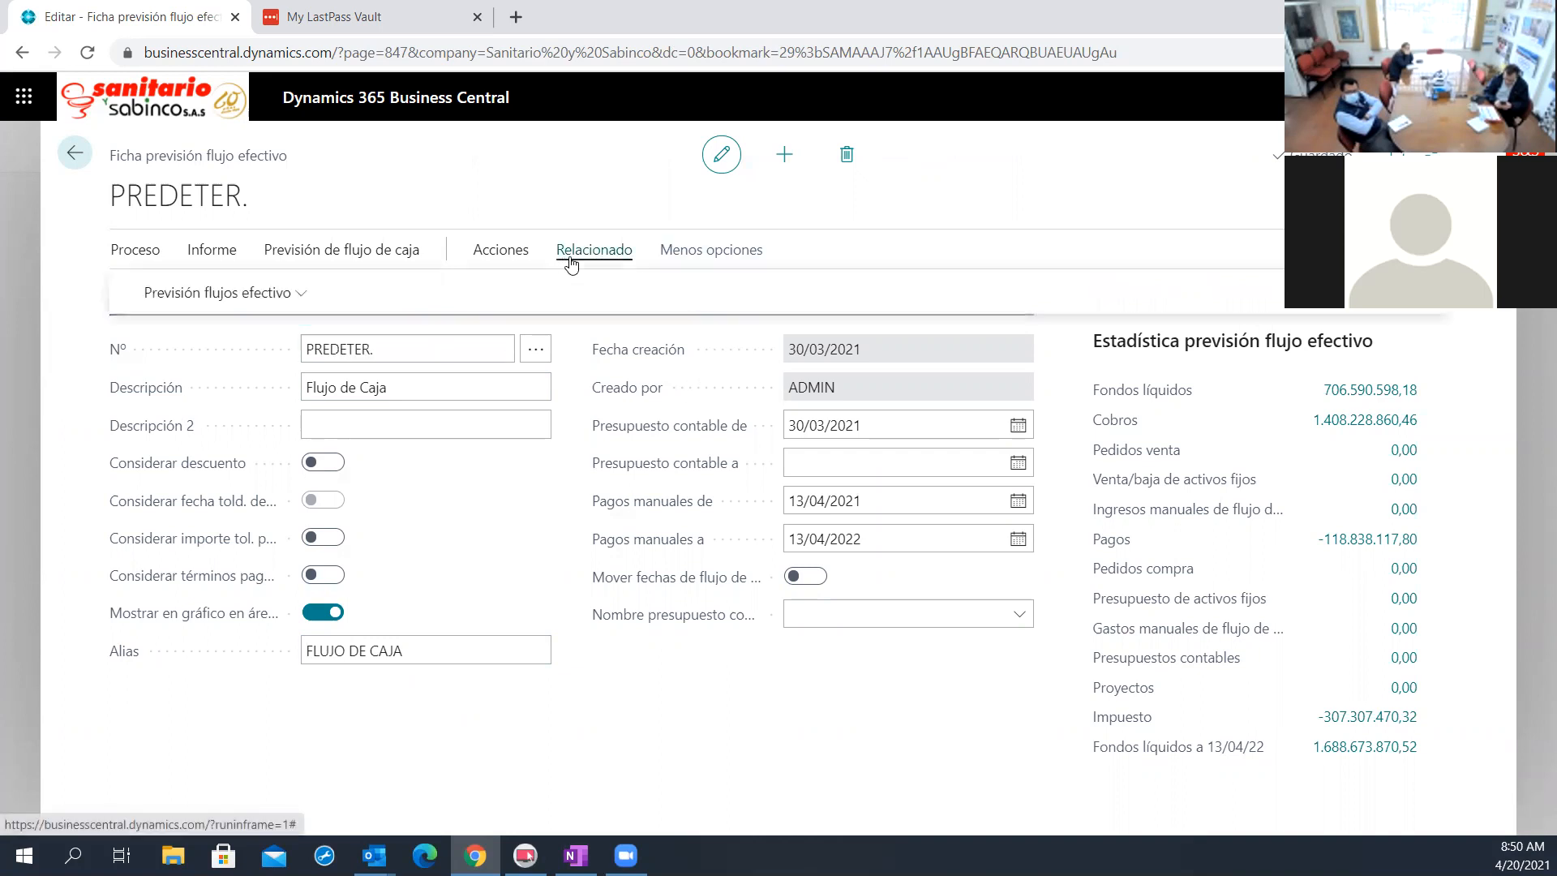
left_click(219, 300)
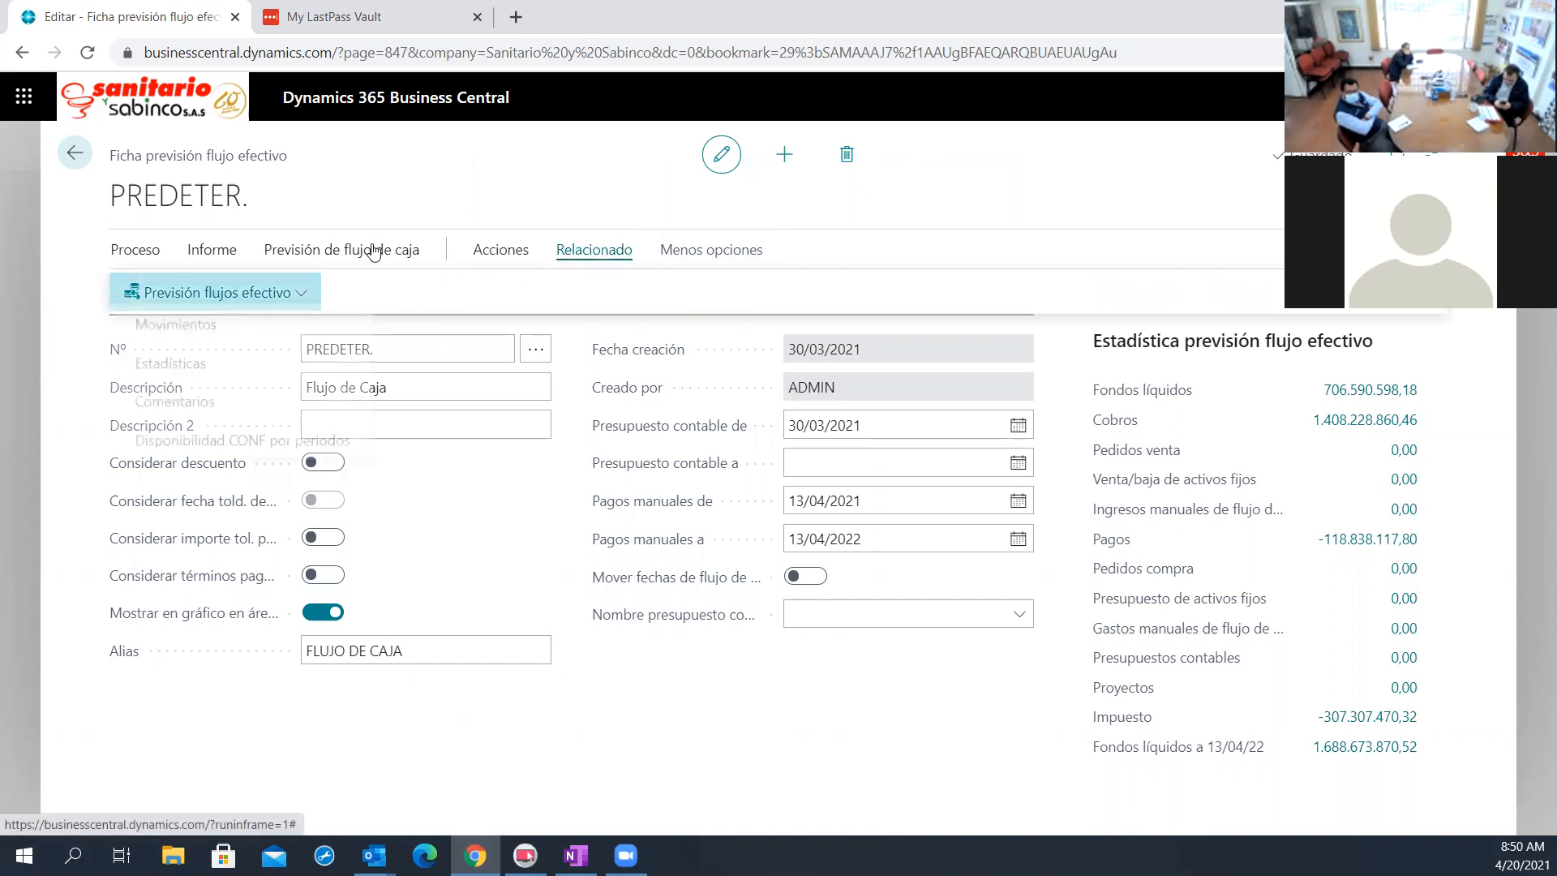
left_click(144, 263)
left_click(516, 249)
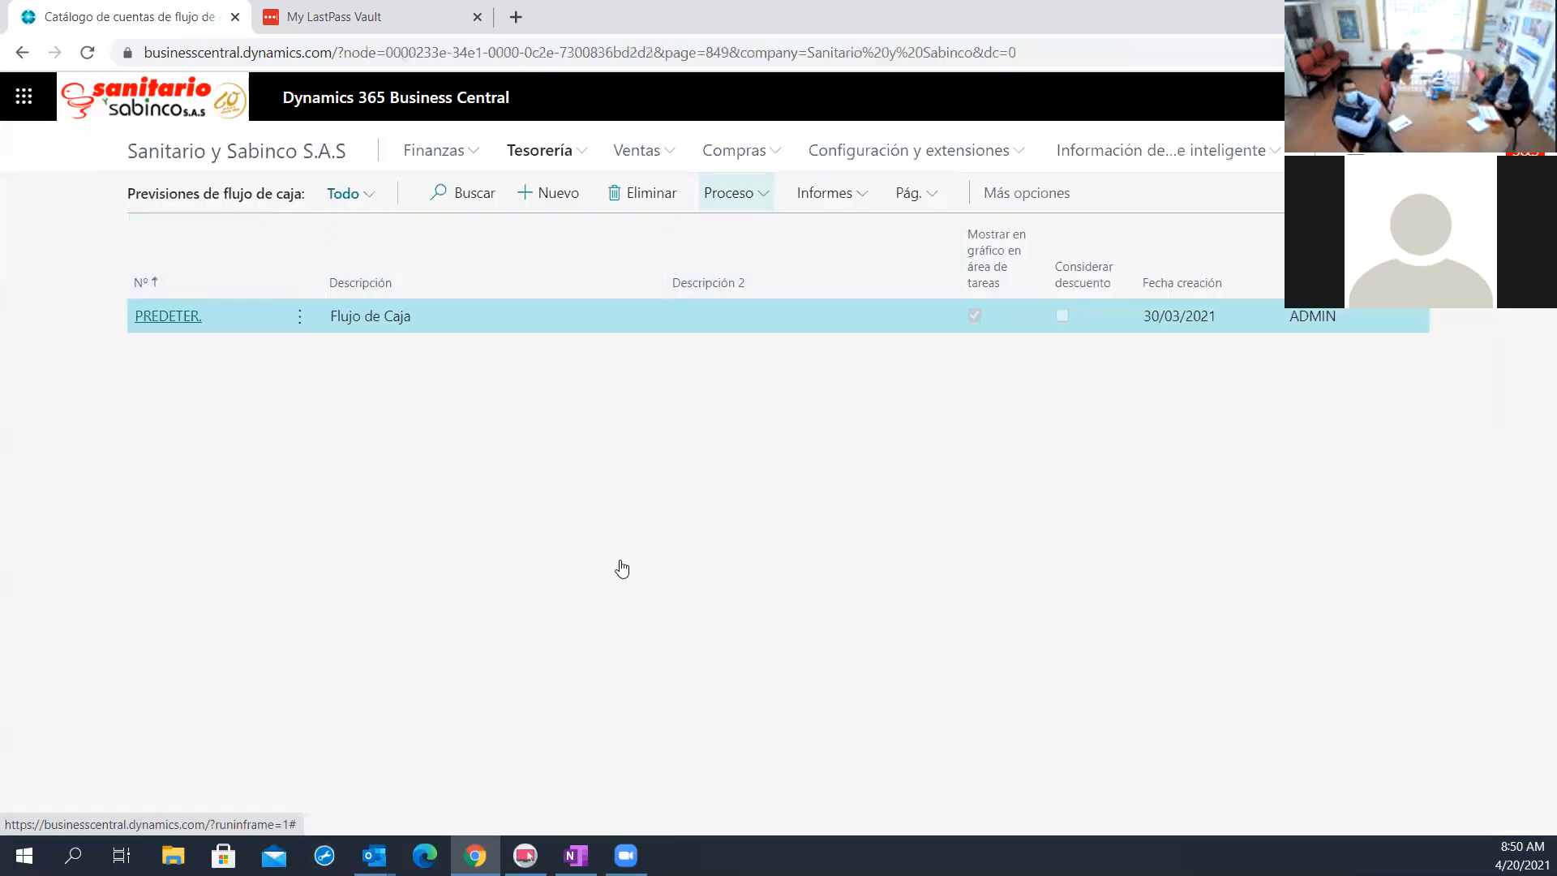
View the cash flow chart of accounts (Catálogo de cuentas de flujo de caja)
left_click(539, 150)
left_click(219, 216)
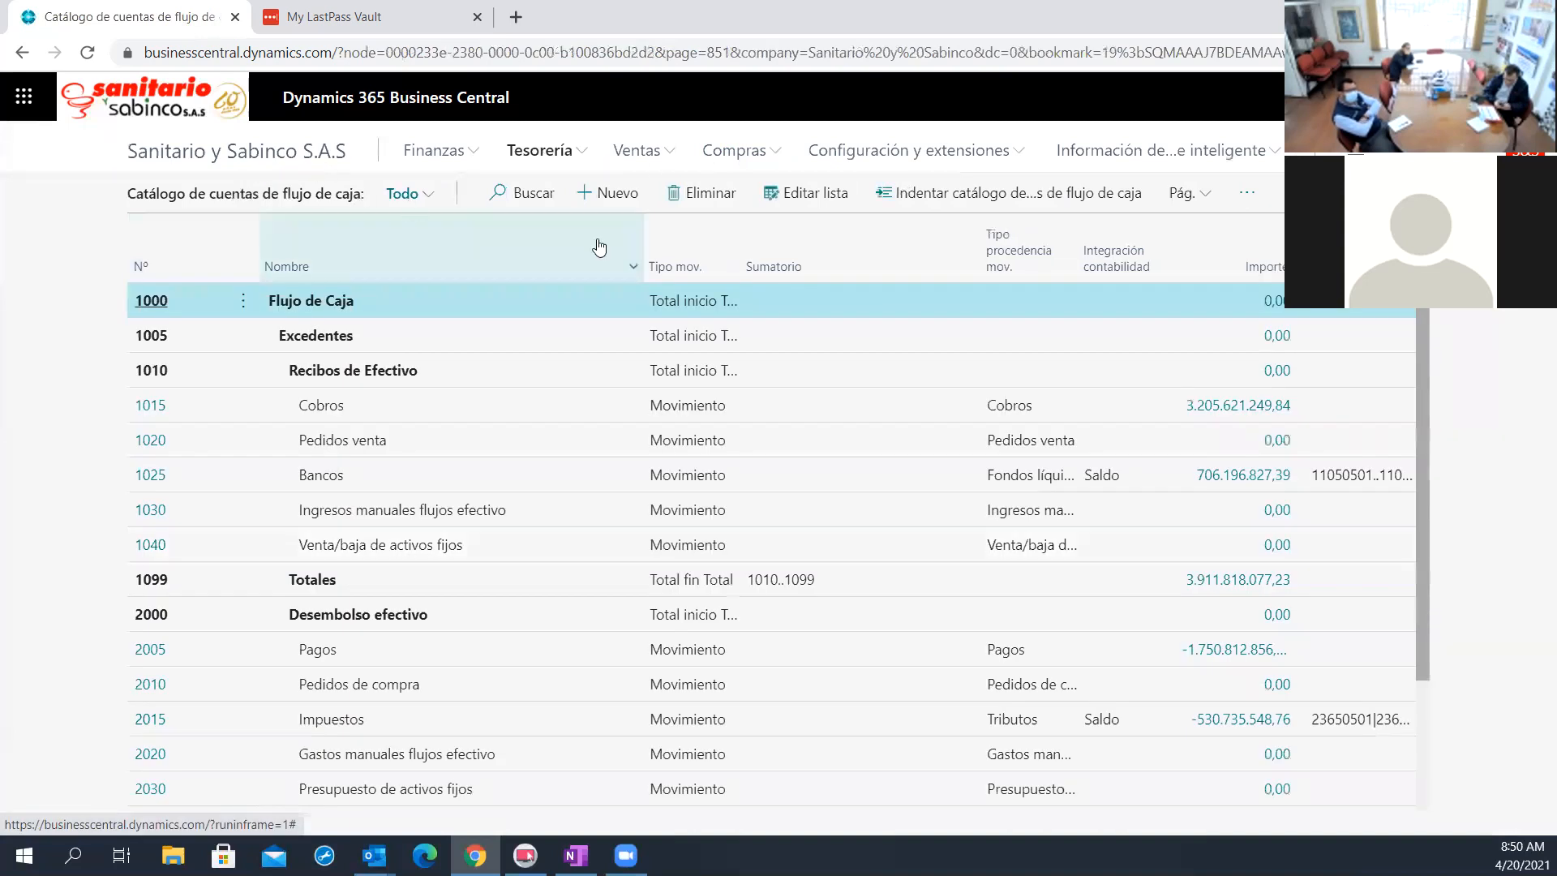
Return to the PREDETER. forecast card and open its cash flow worksheet (Hoja flujos efectivo)
left_click(542, 151)
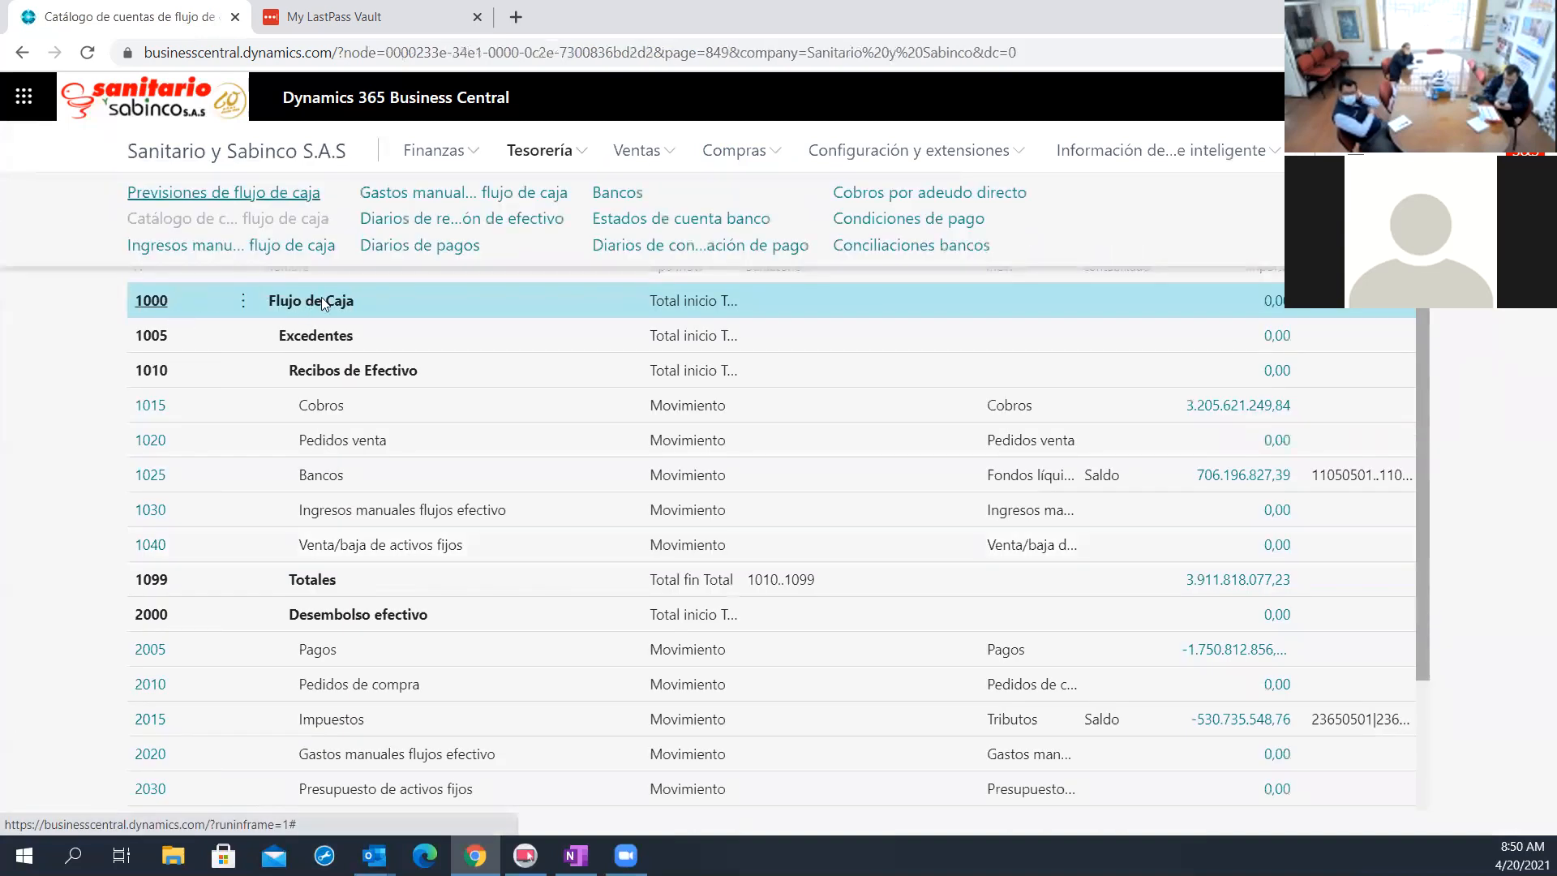
left_click(192, 316)
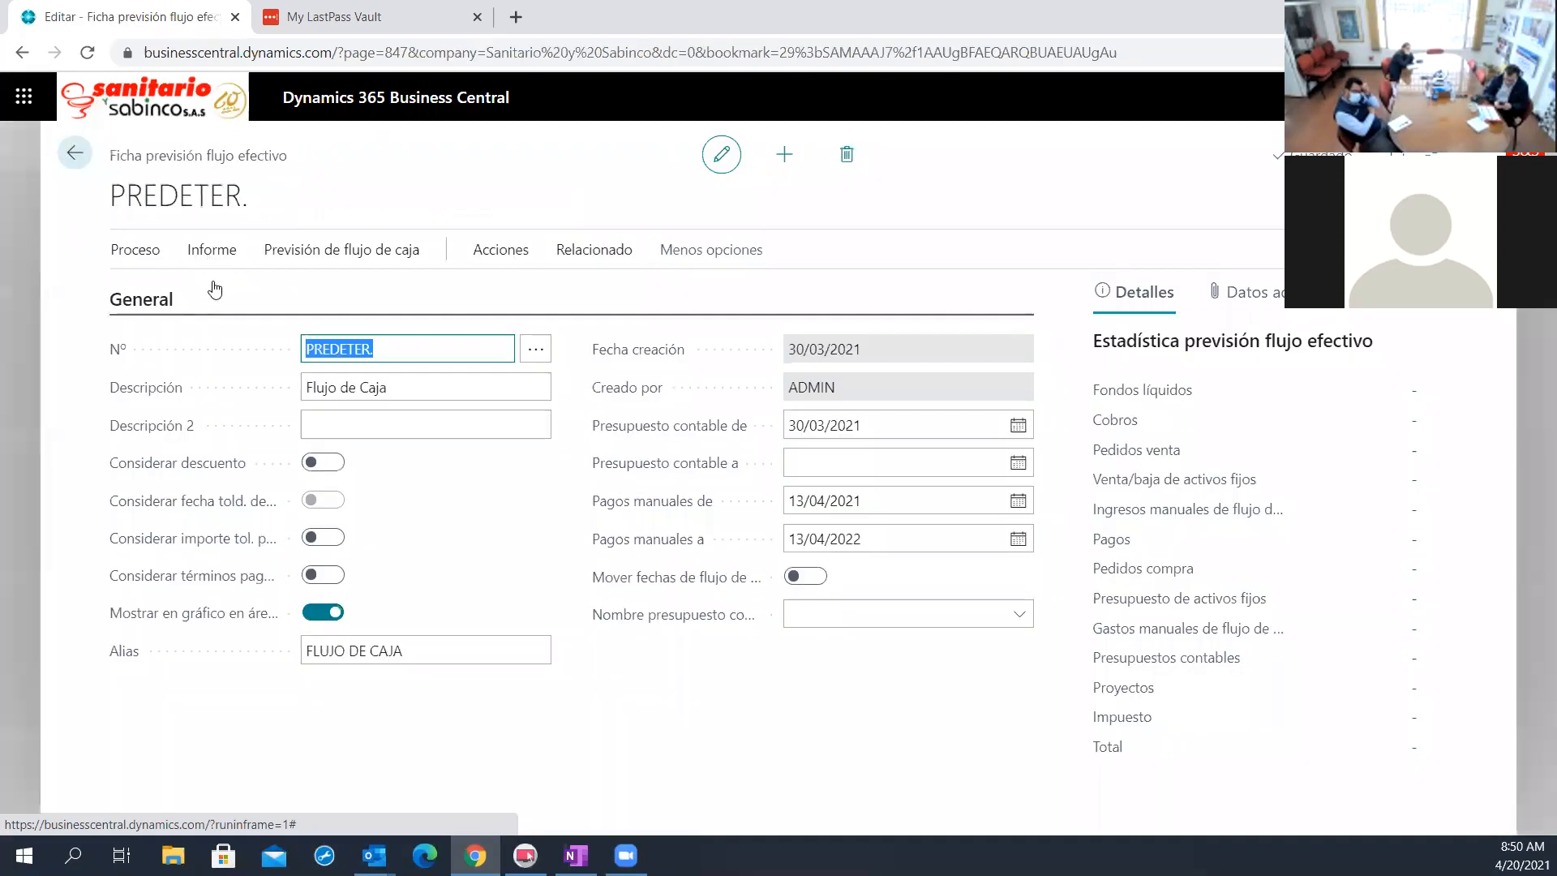
left_click(210, 253)
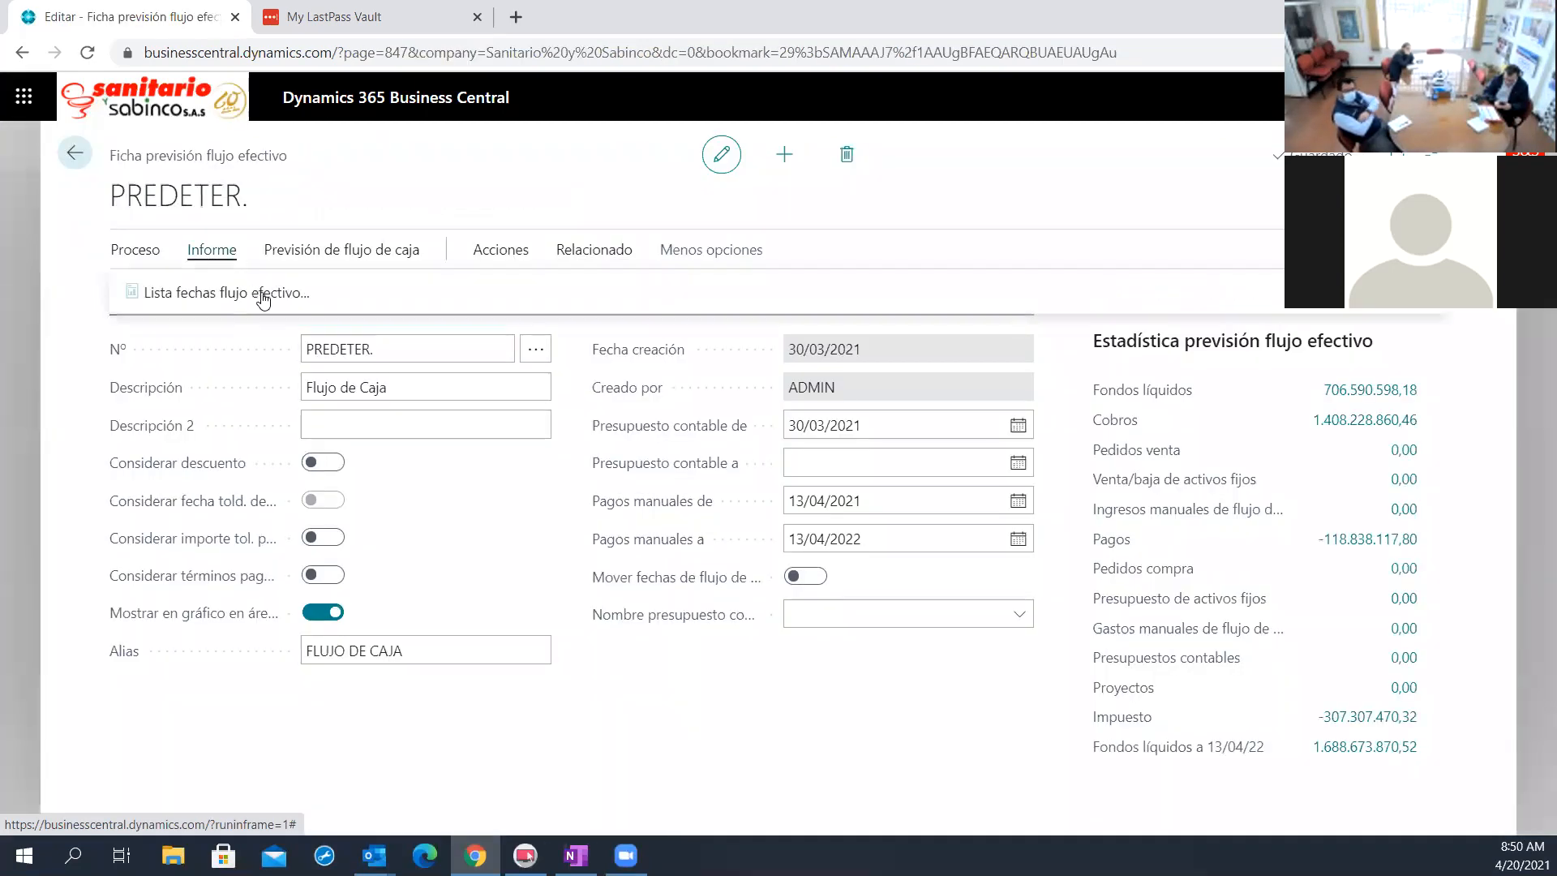
left_click(135, 249)
left_click(204, 292)
left_click(308, 158)
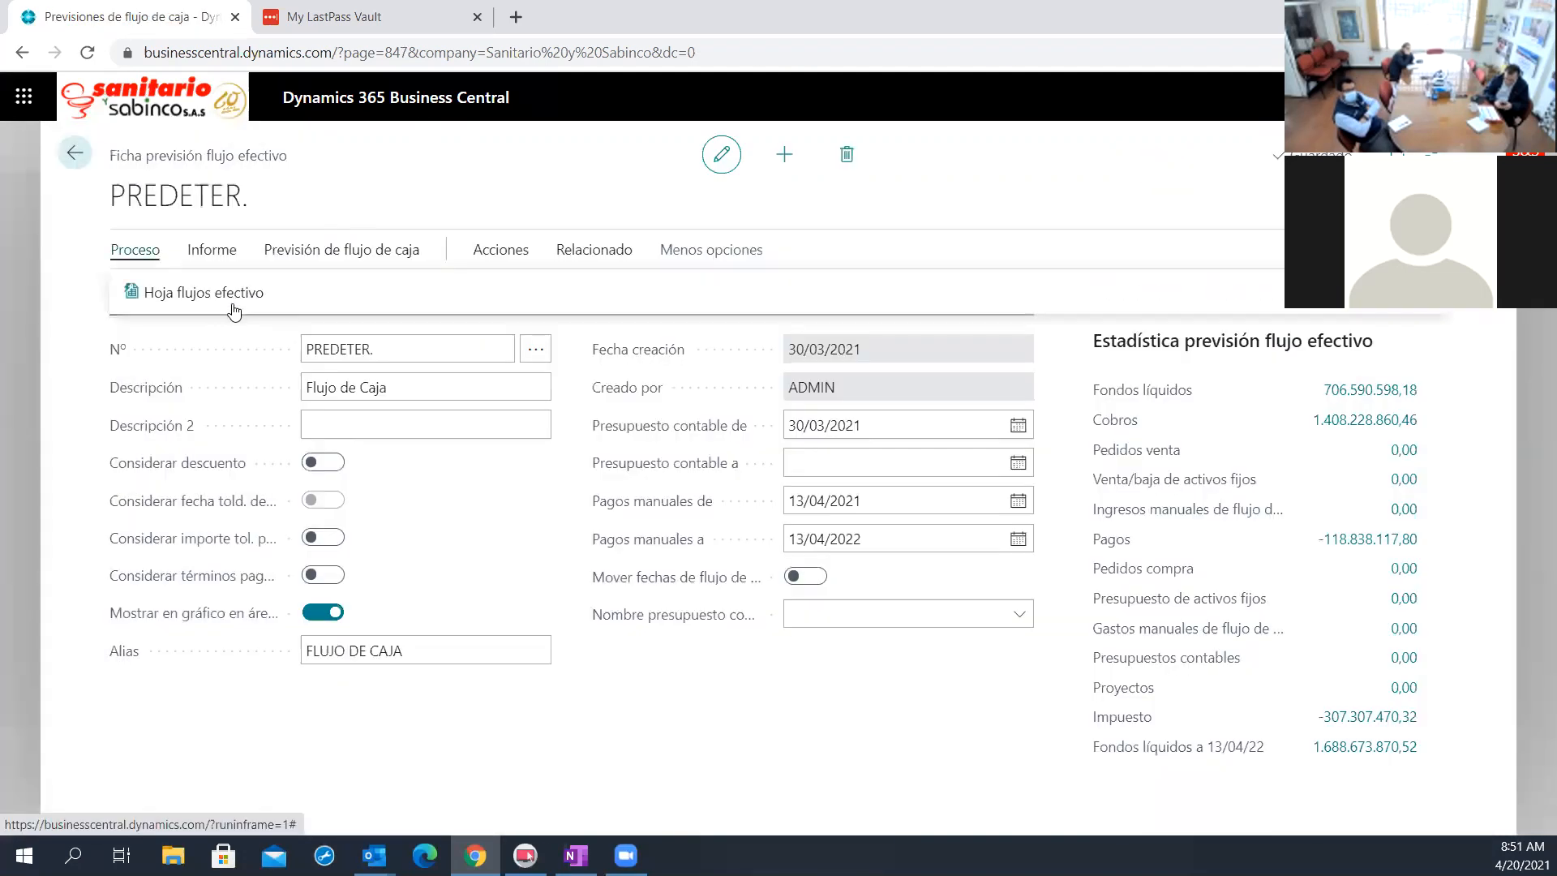
left_click(165, 294)
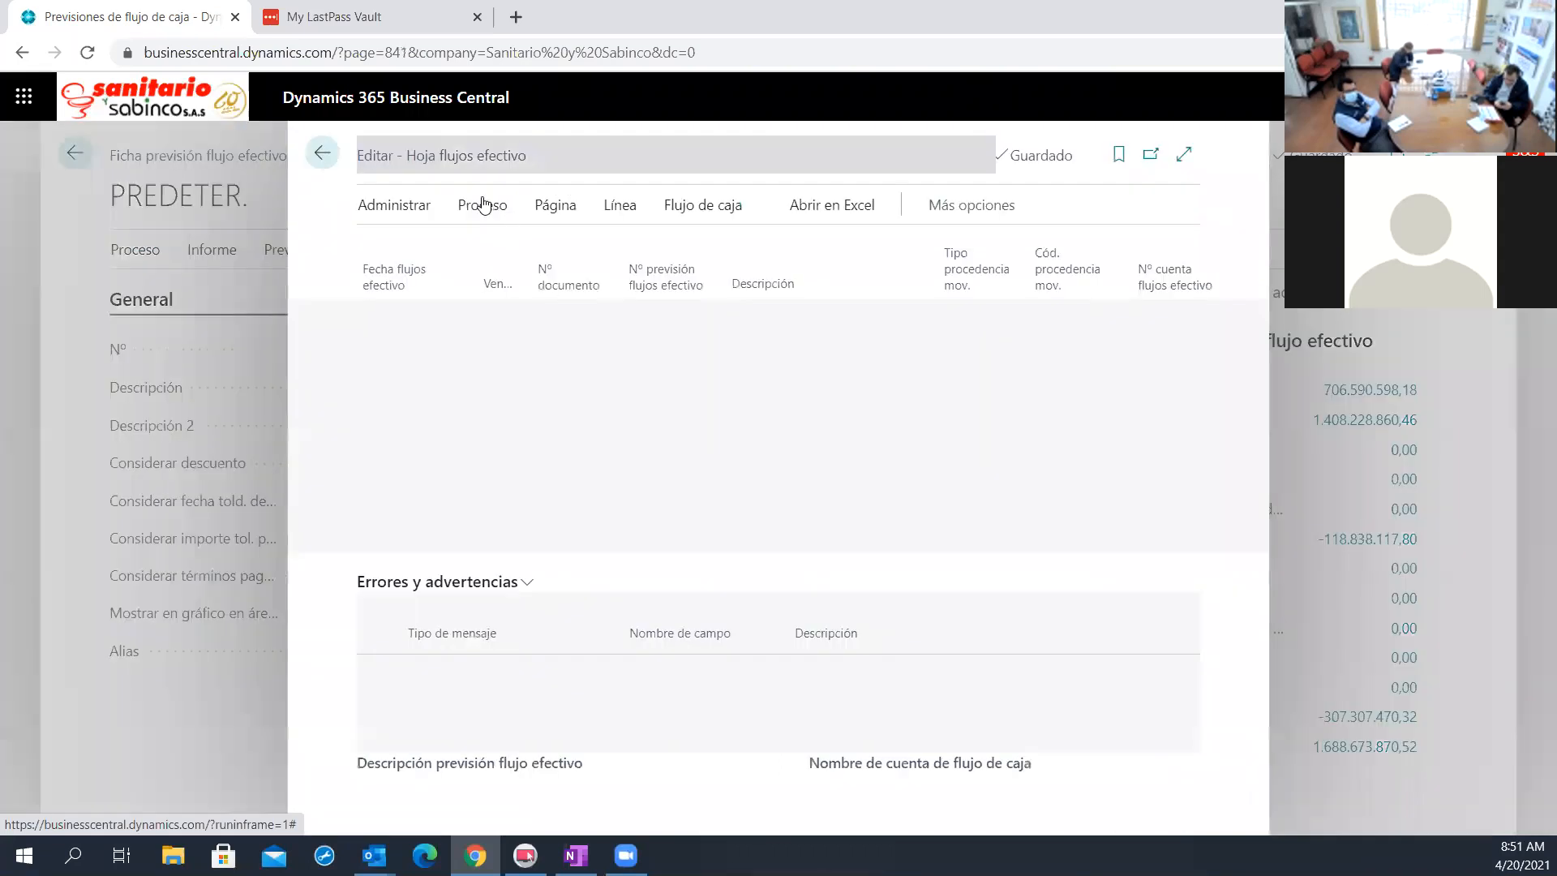
Review the source types and generate suggested worksheet lines for PREDETER. with Fondos líquidos, Cobros, Pagos and Impuestos included
left_click(483, 204)
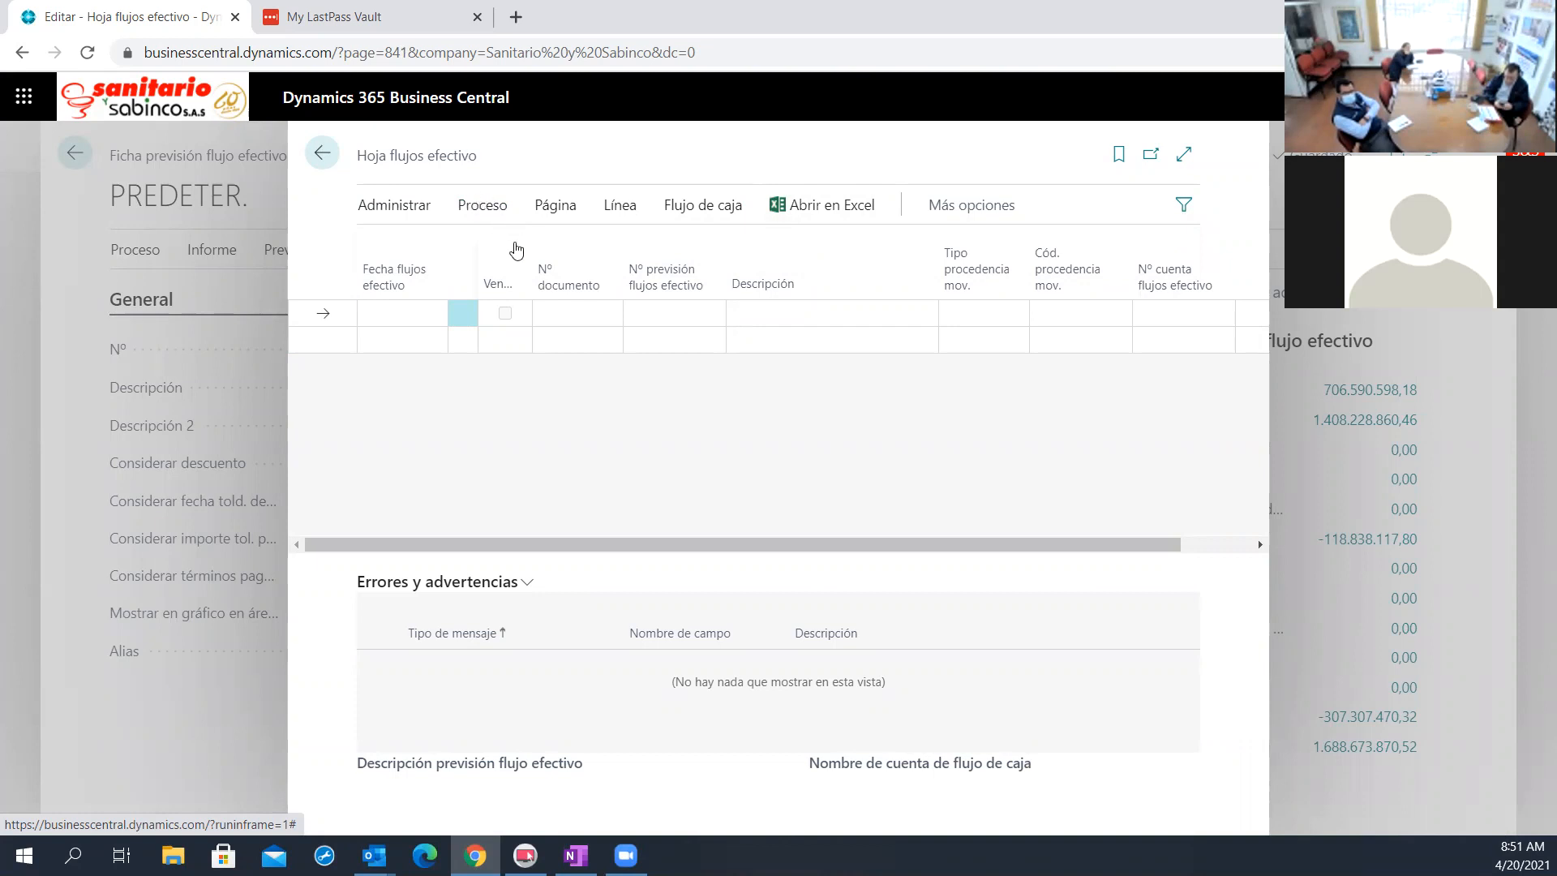
left_click_drag(367, 155, 488, 247)
left_click(483, 204)
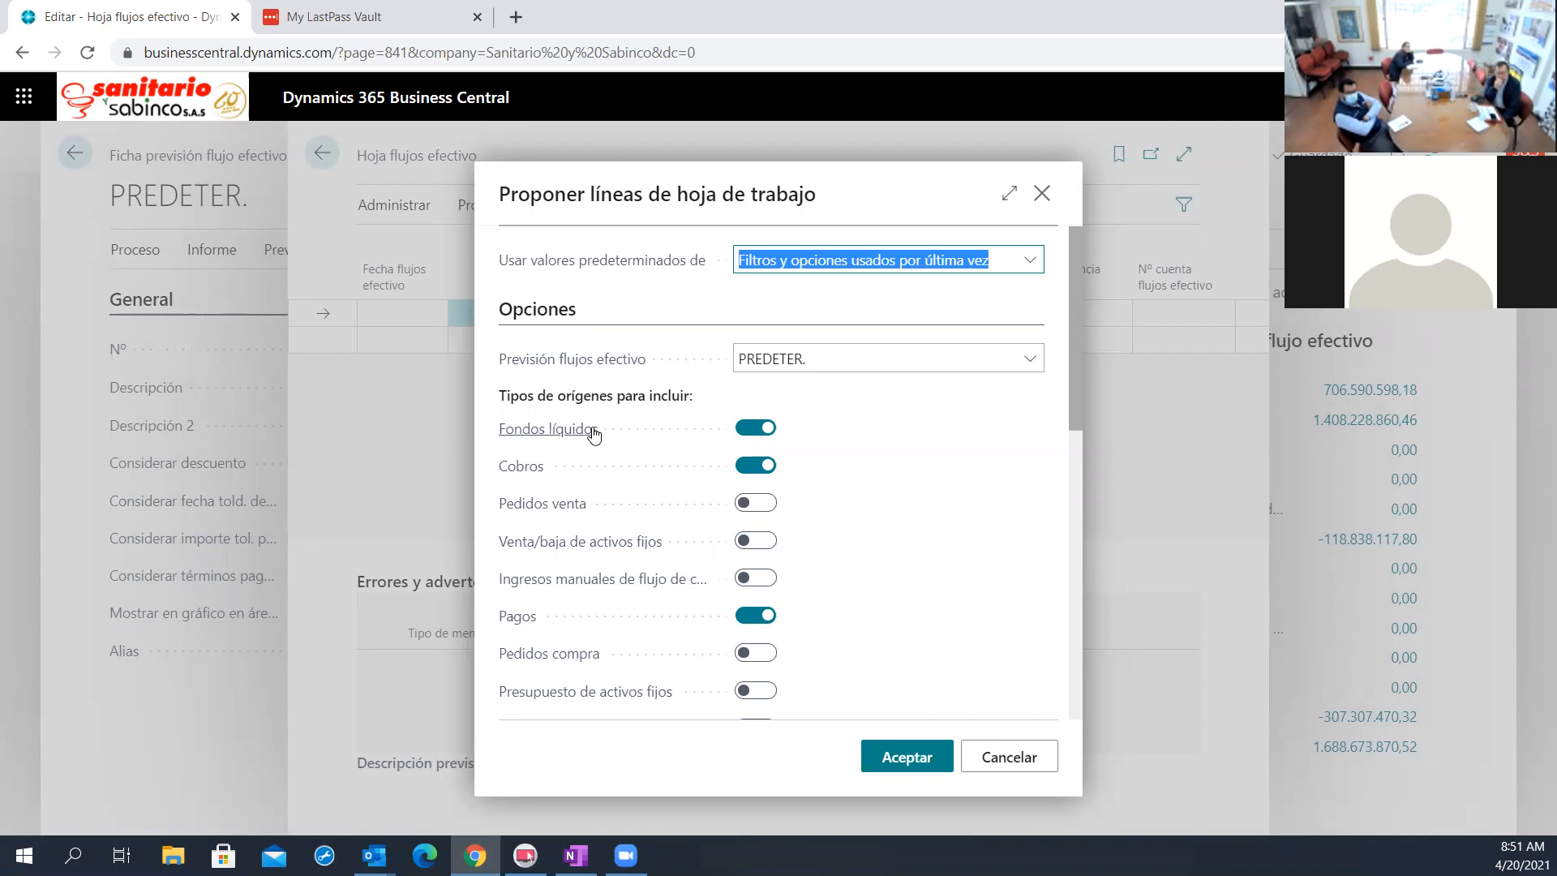
mouse_move(594, 434)
scroll(661, 394, "down", 1)
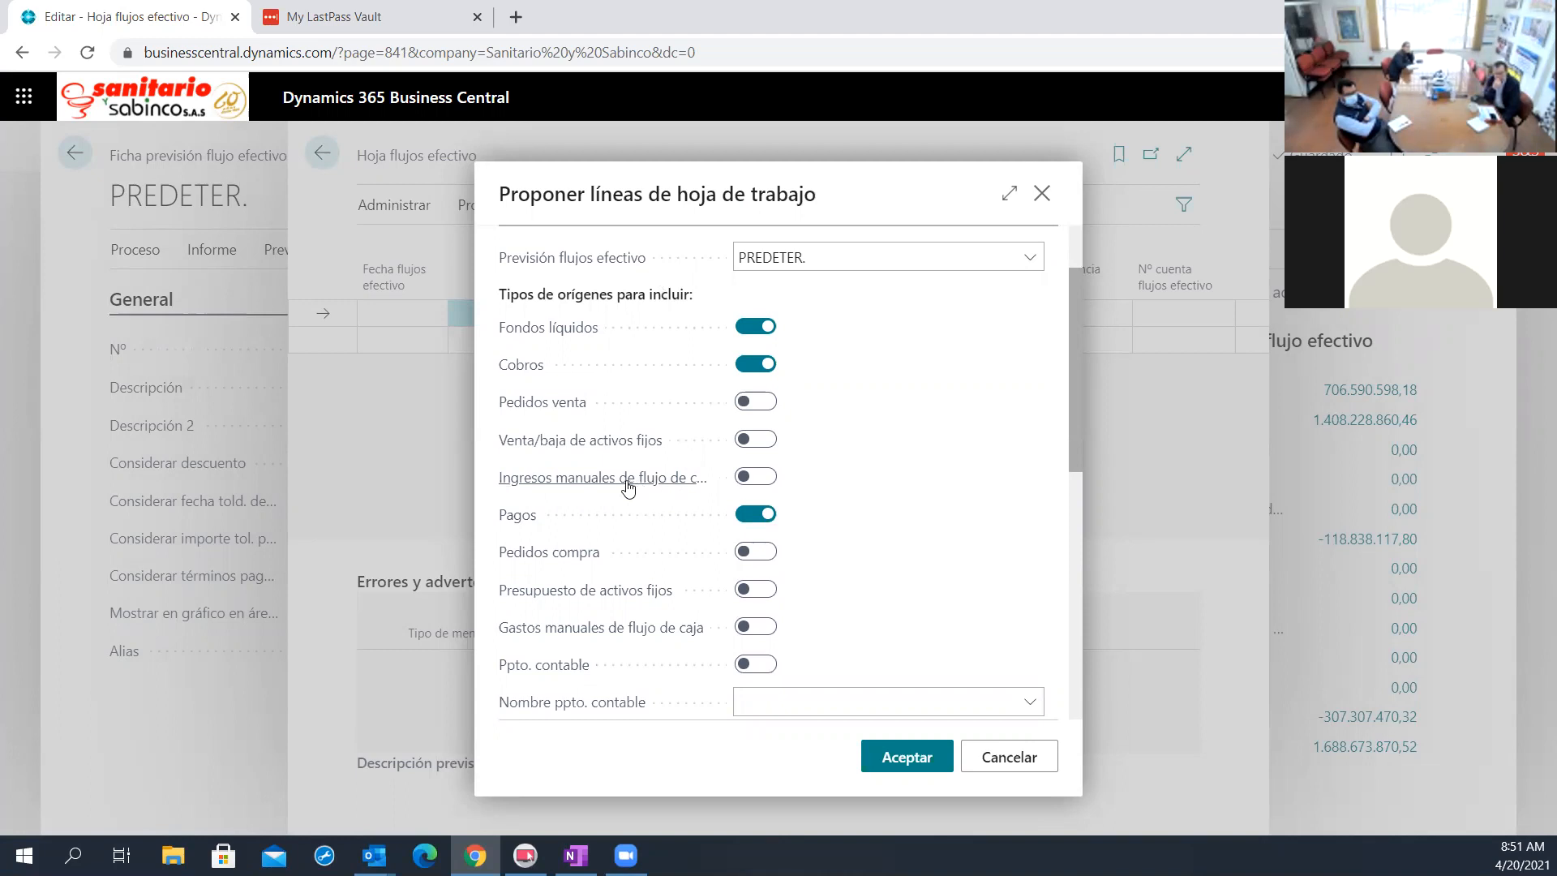
mouse_move(626, 488)
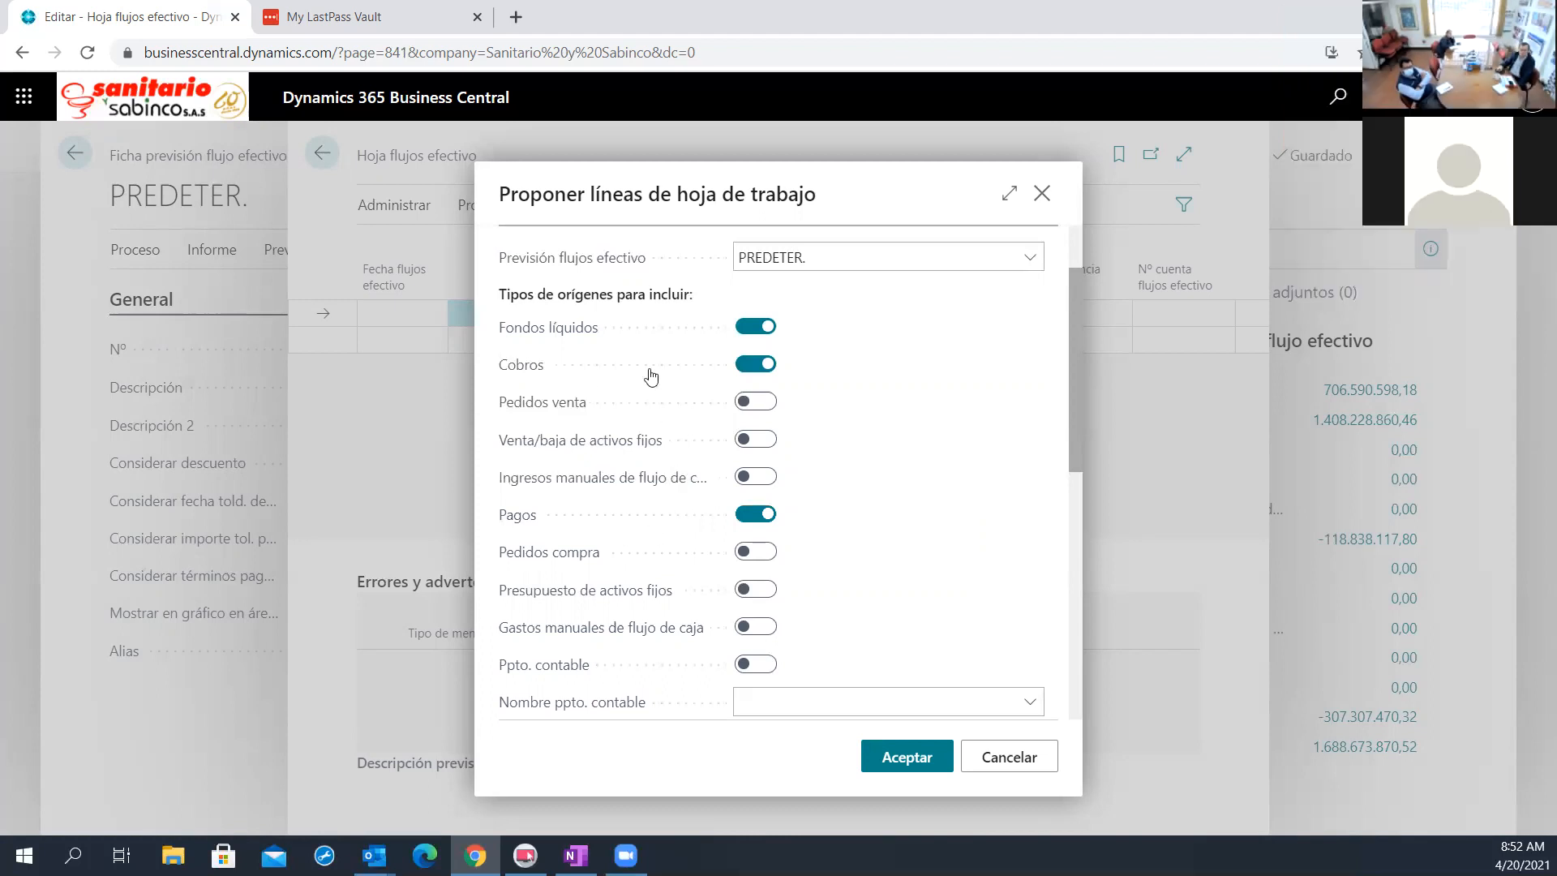
scroll(742, 384, "down", 1)
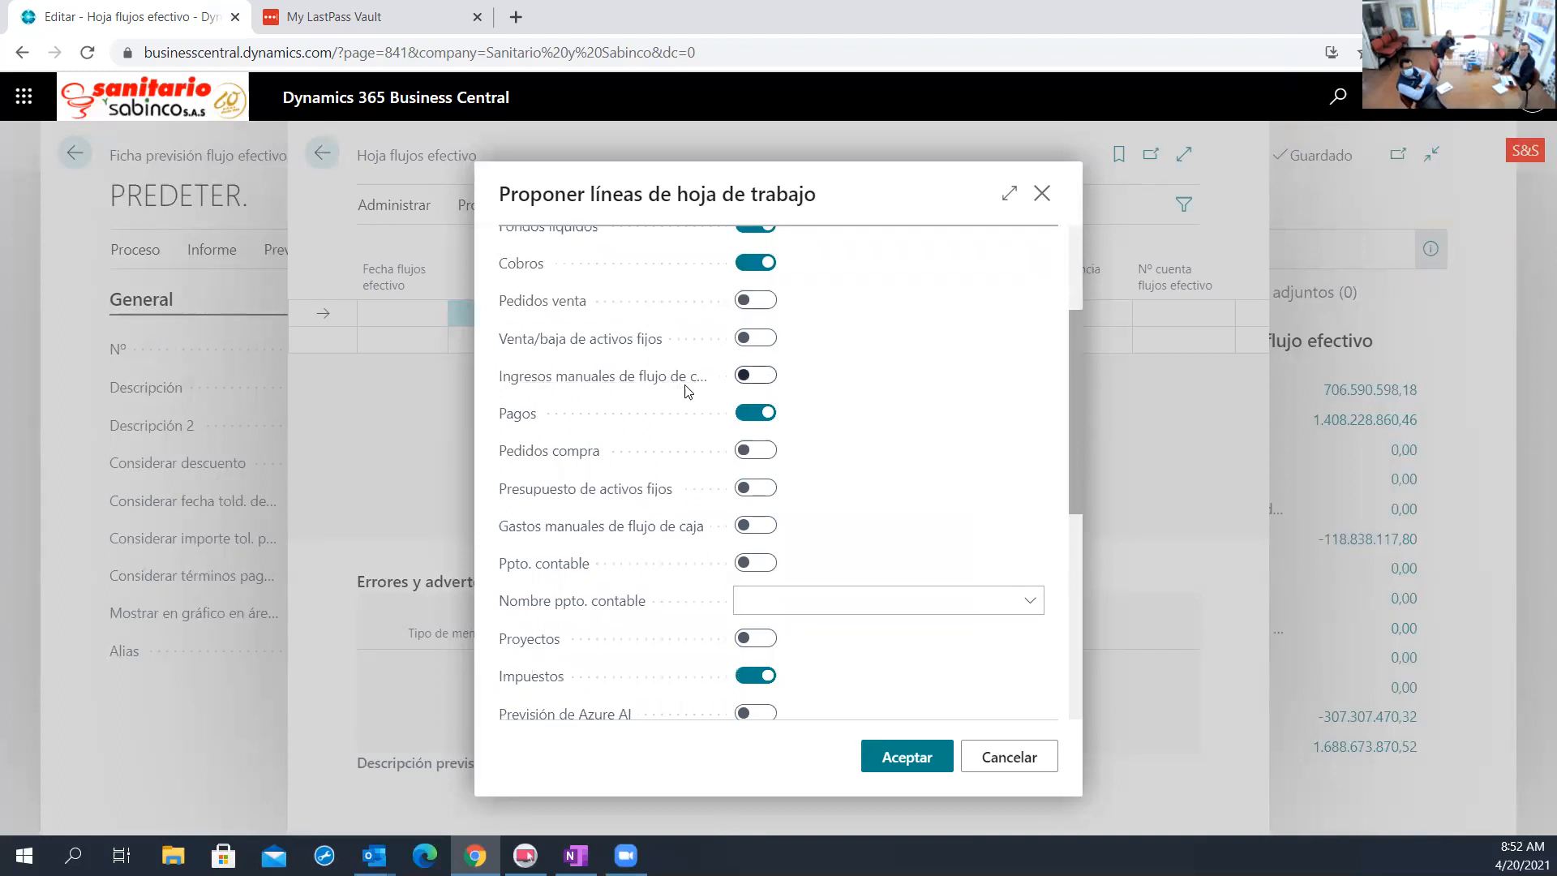
mouse_move(598, 381)
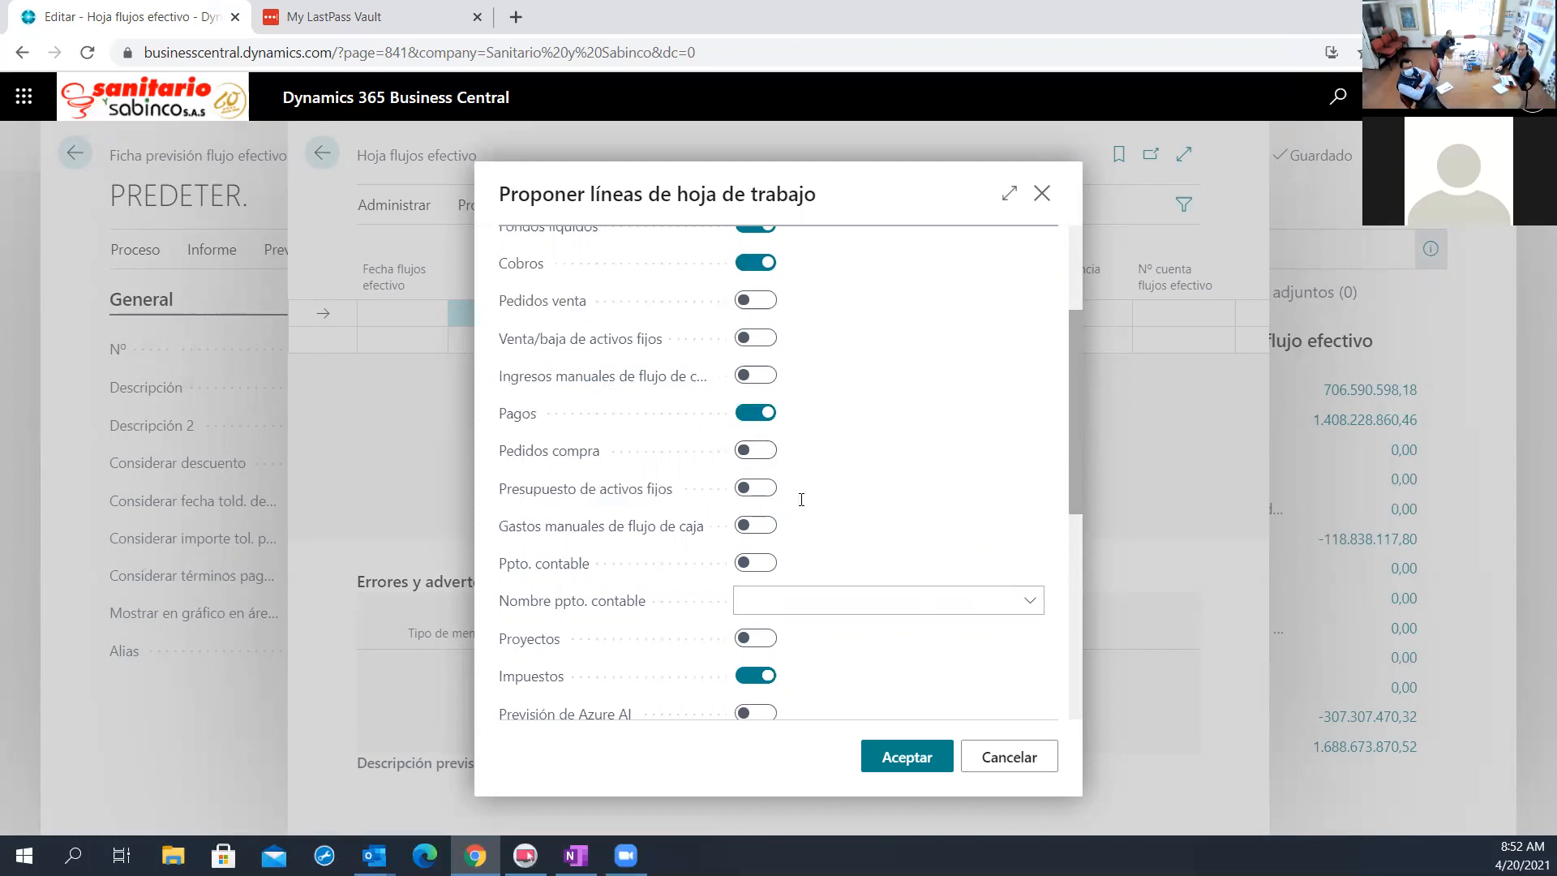
scroll(612, 430, "down", 1)
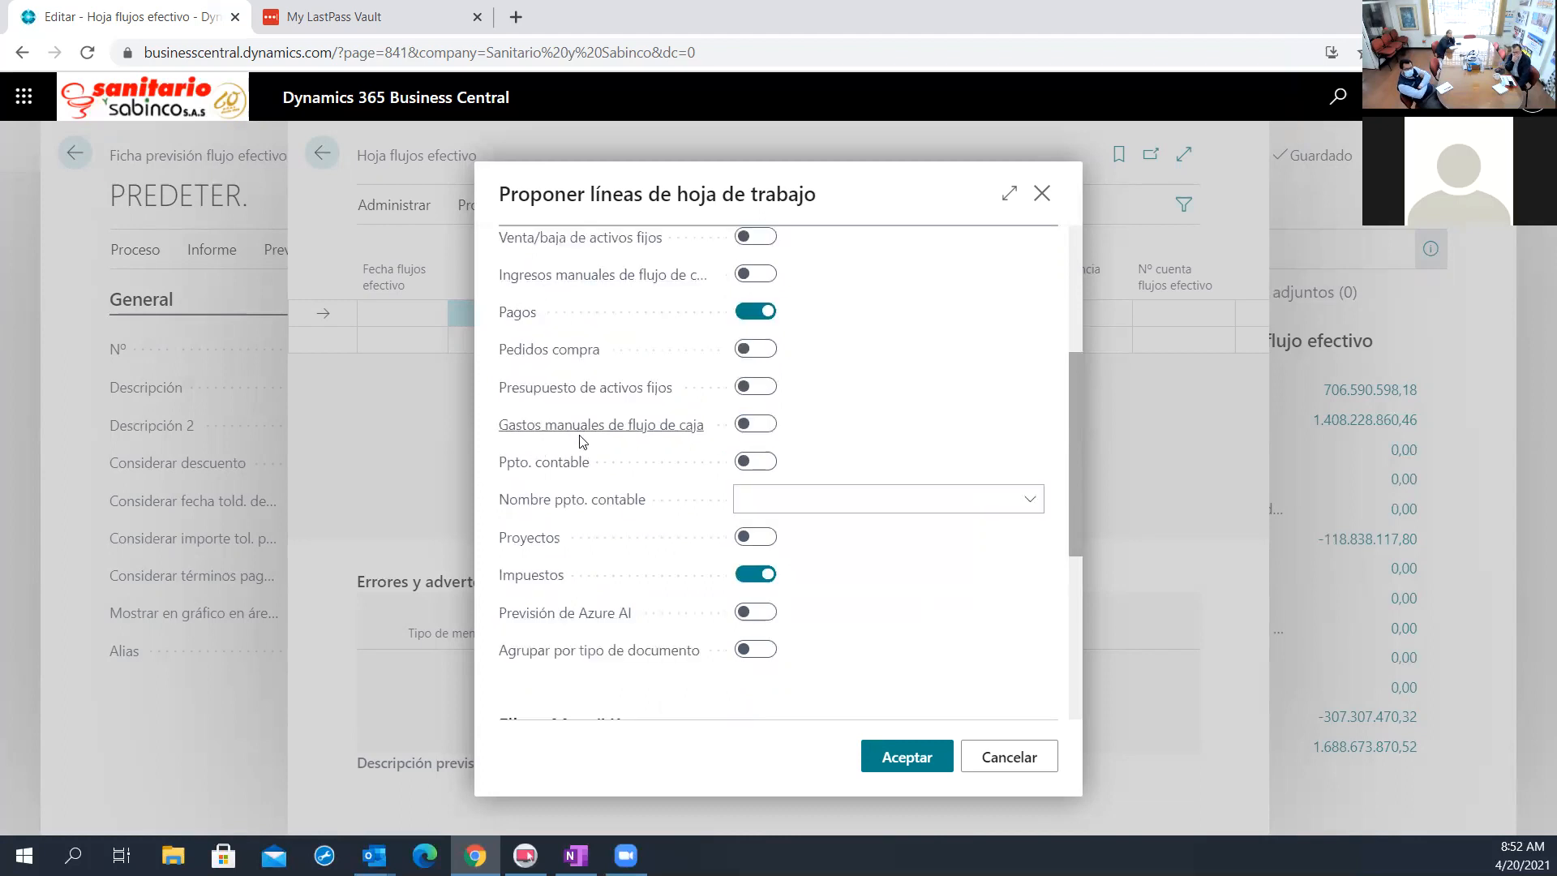
scroll(698, 377, "down", 1)
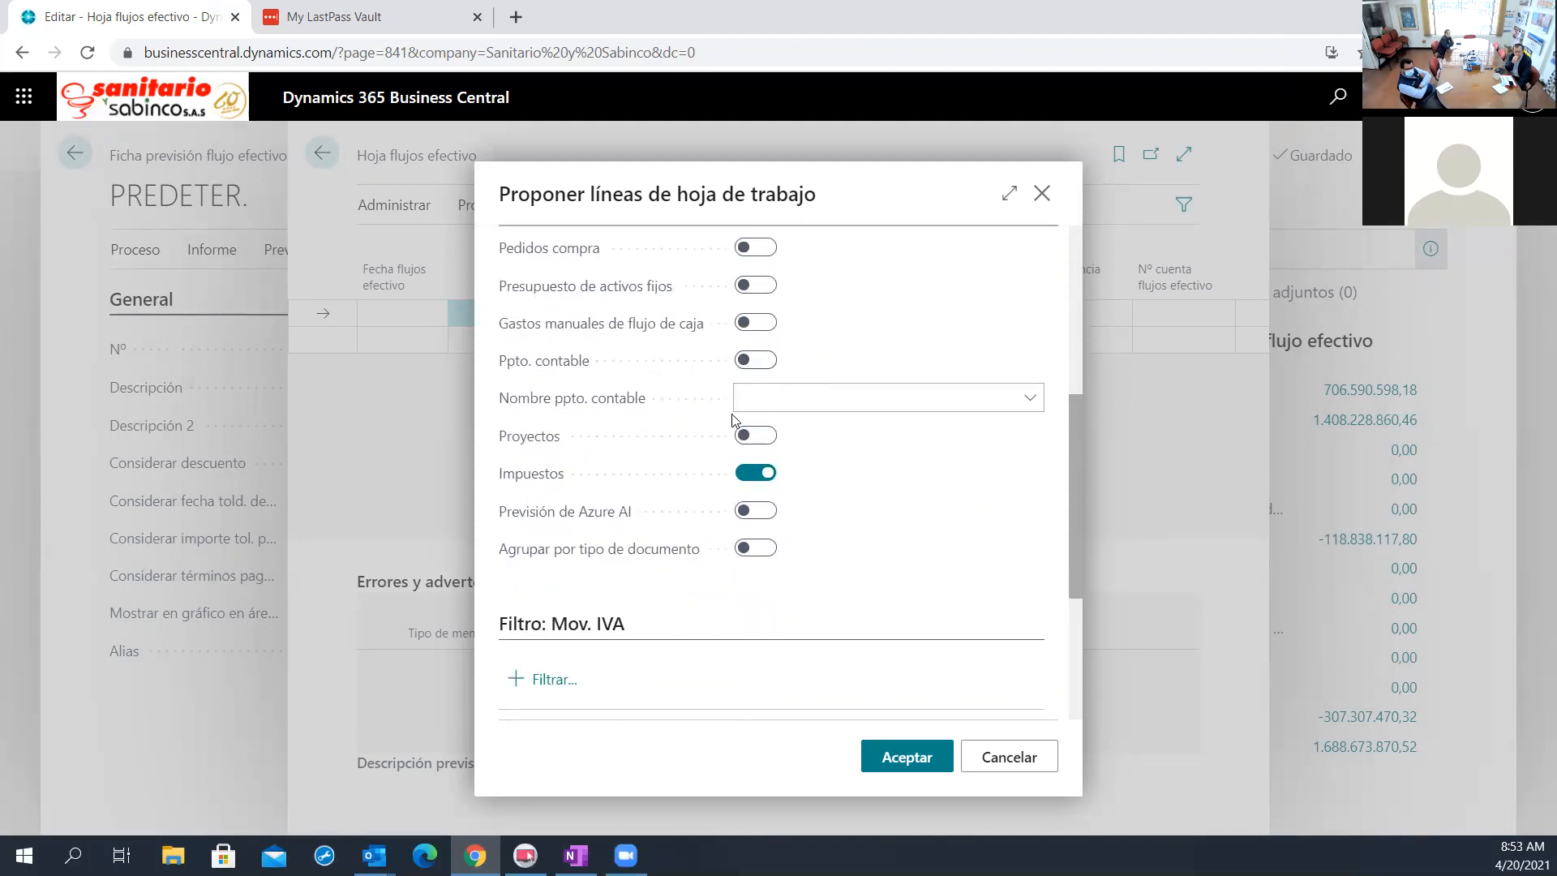
left_click(782, 392)
scroll(624, 567, "down", 1)
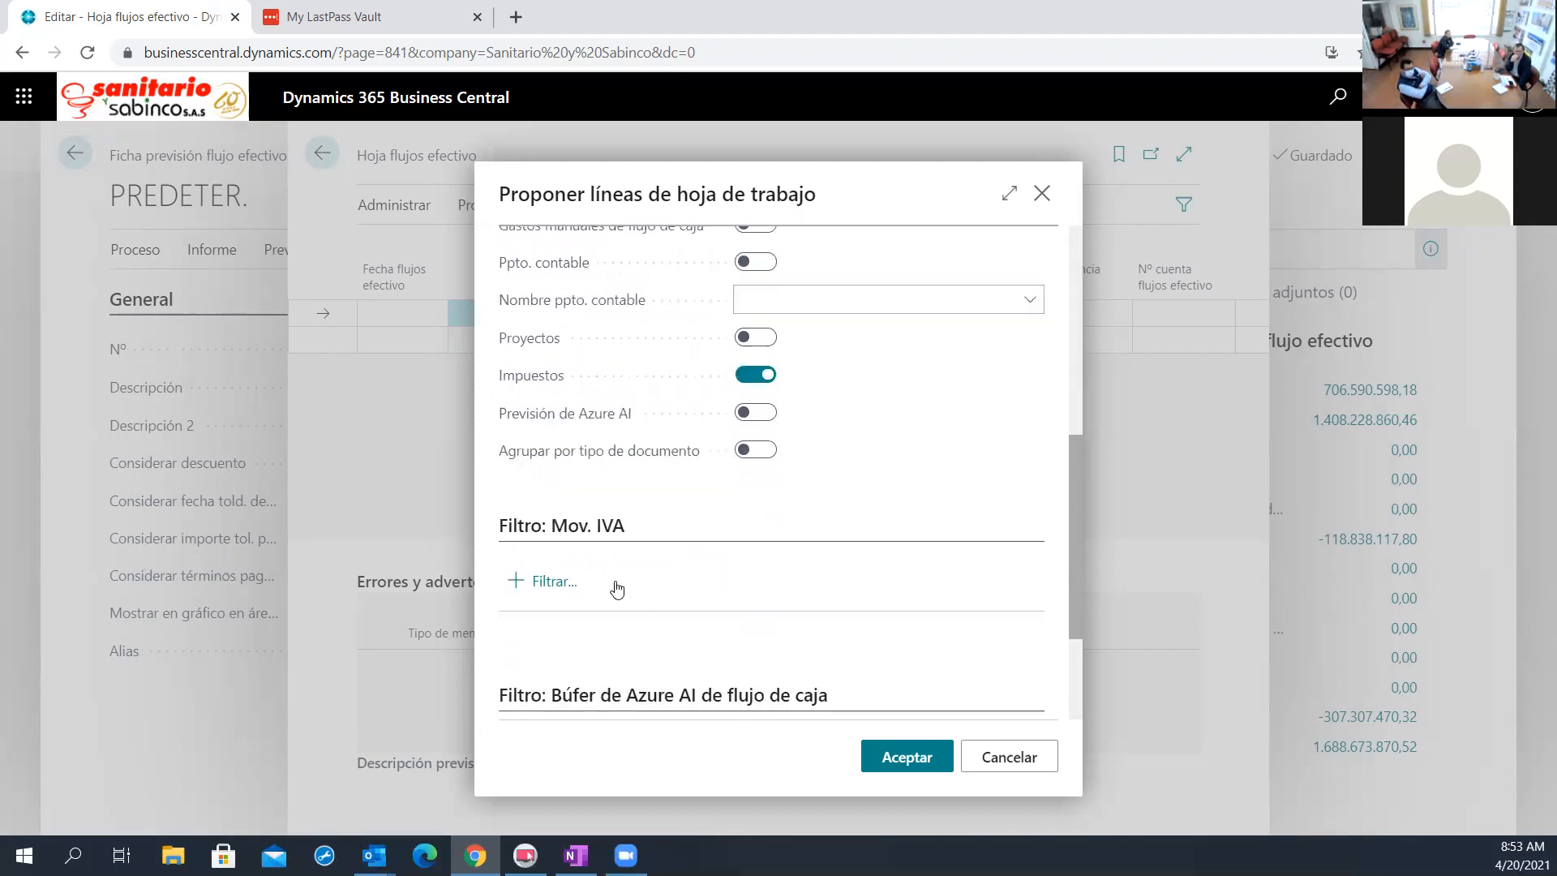
scroll(695, 594, "up", 2)
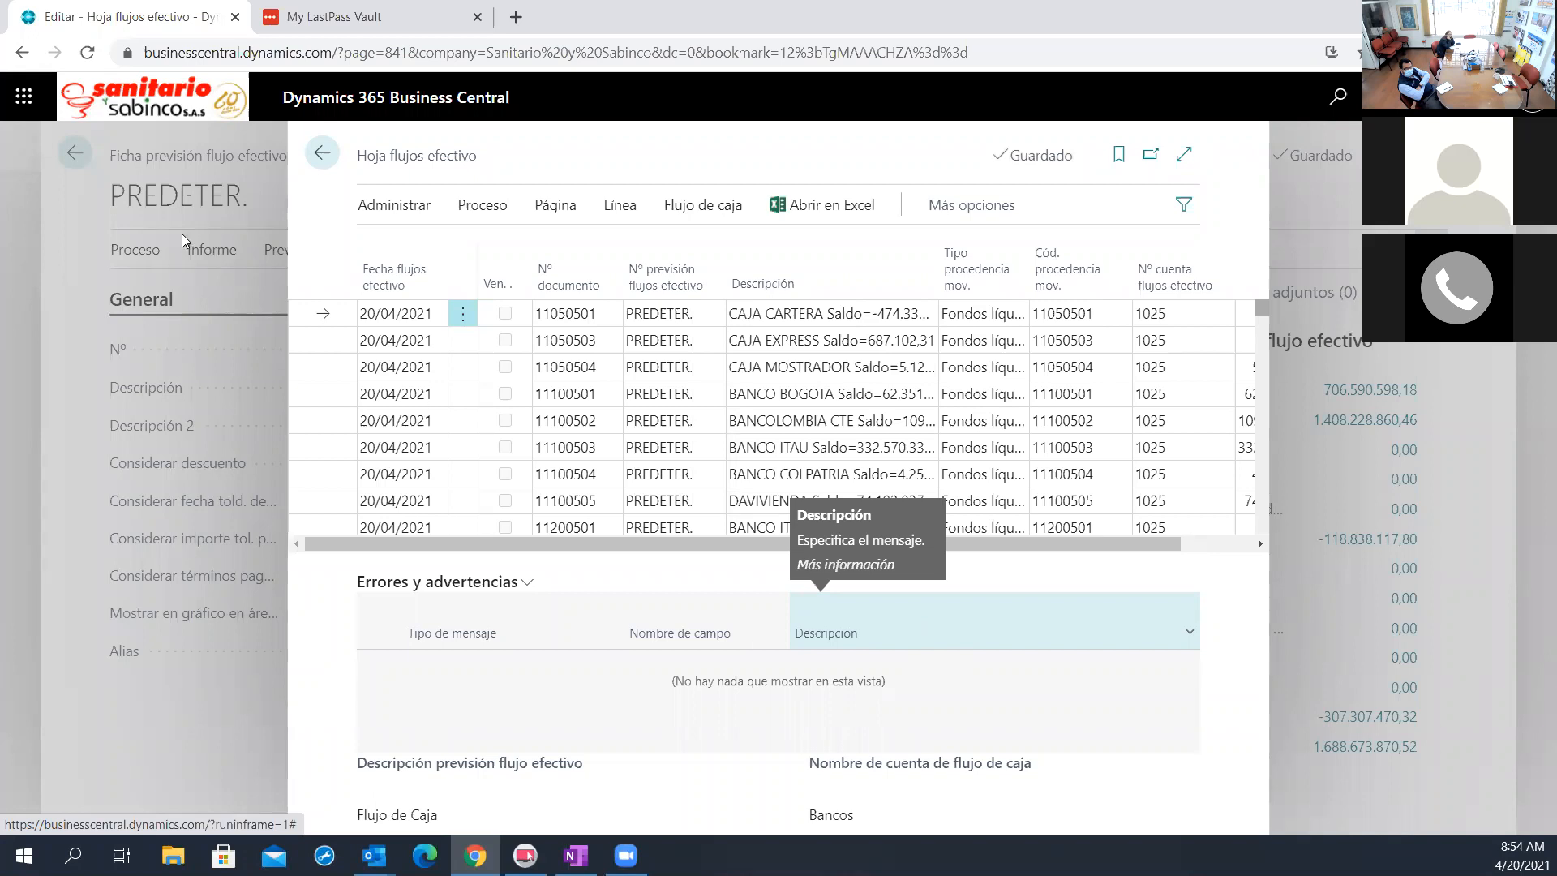
Sort the worksheet lines by Fecha flujos efectivo in ascending order and expand the worksheet to the wide view
left_click(387, 280)
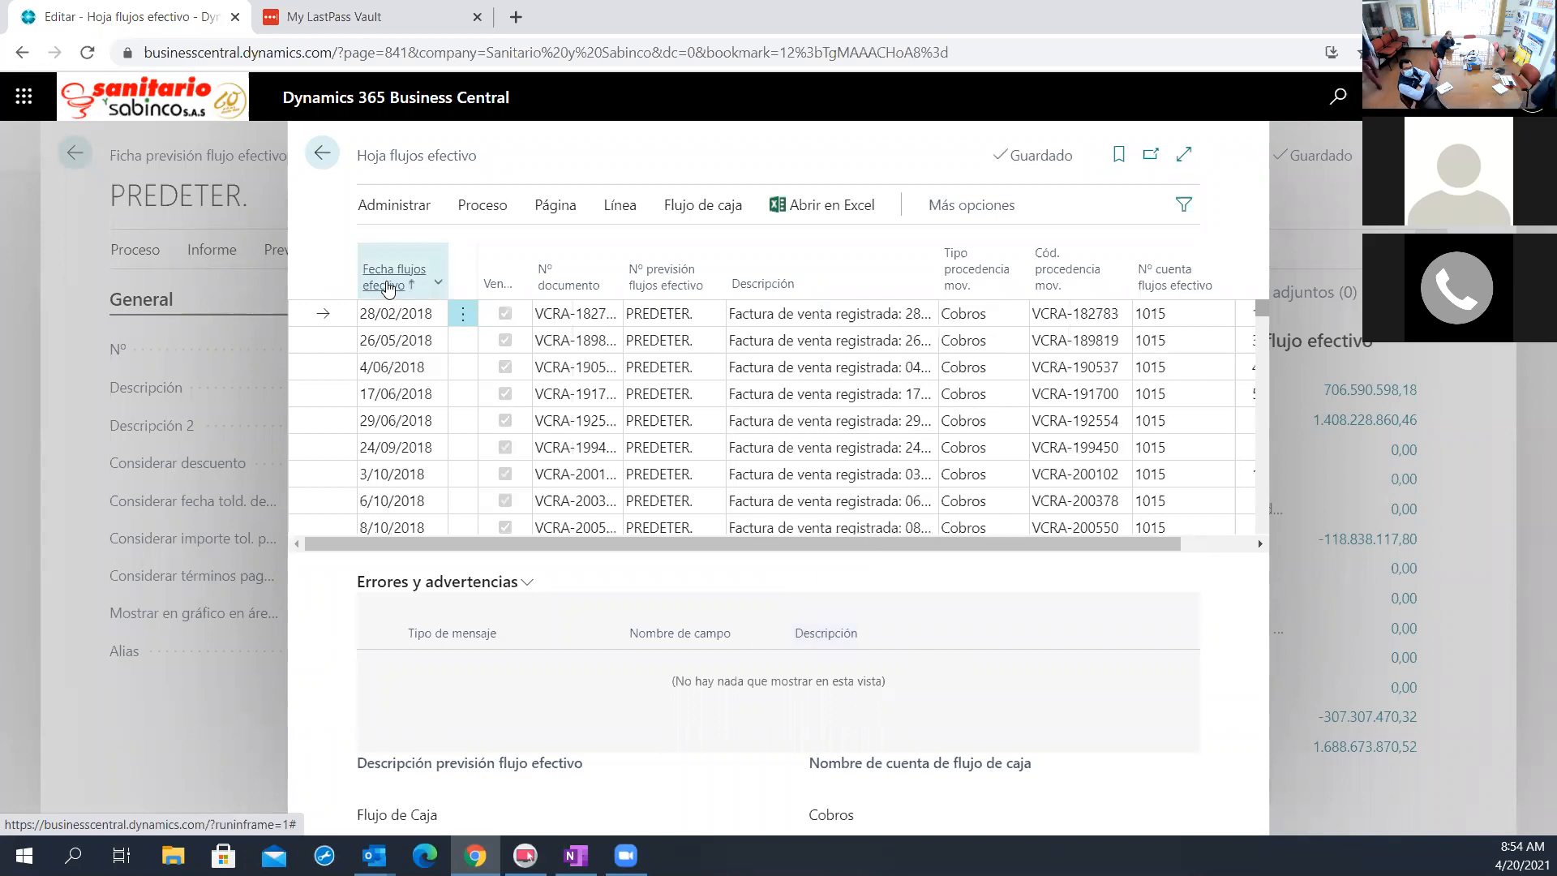
left_click(387, 279)
left_click(387, 280)
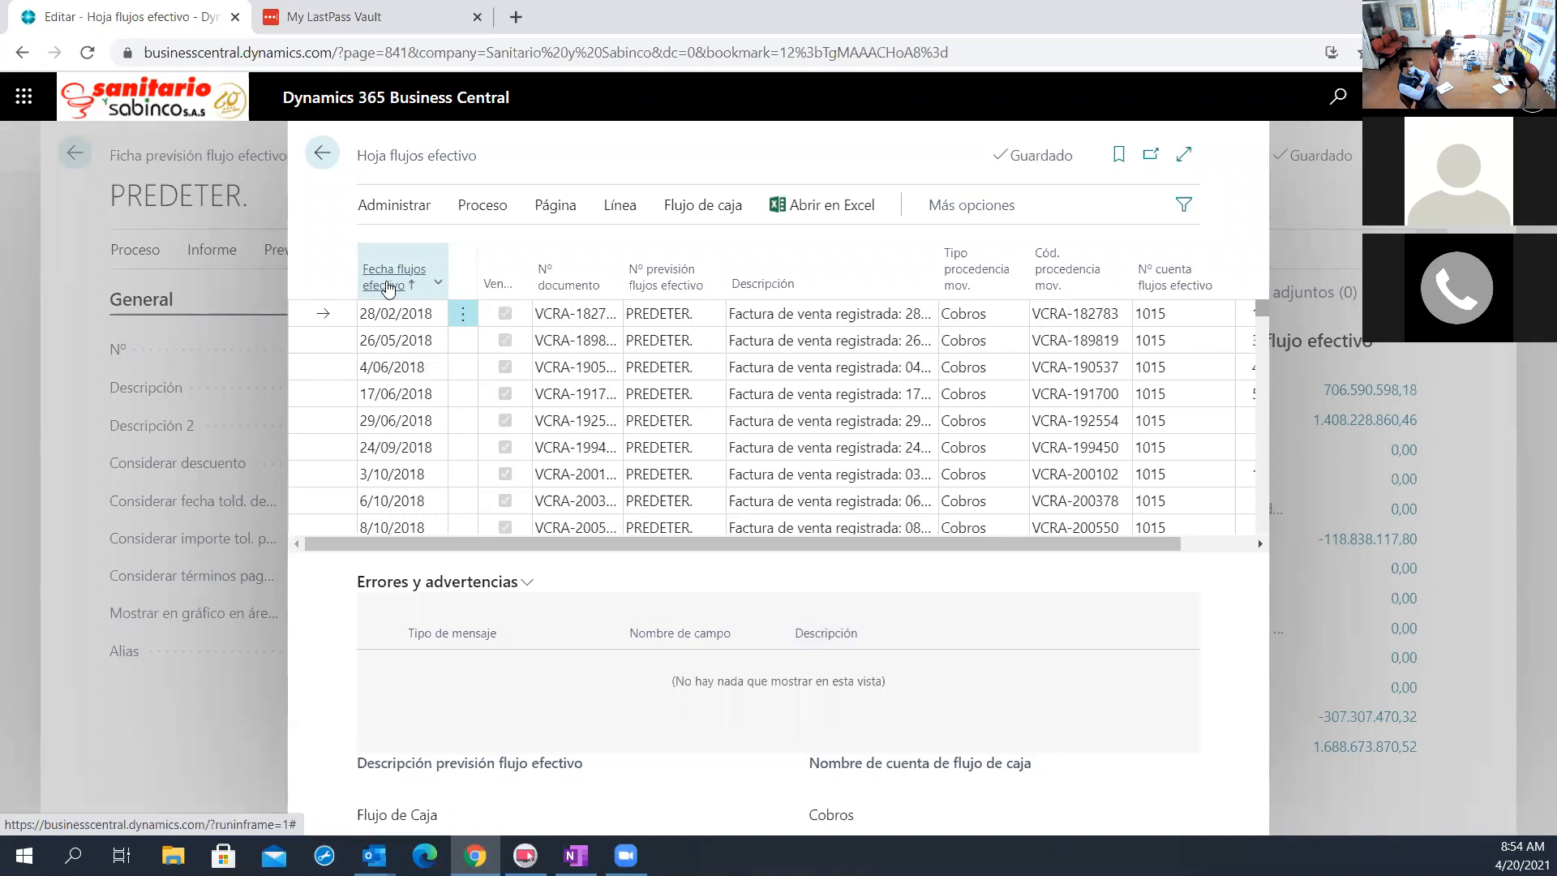
left_click(1184, 154)
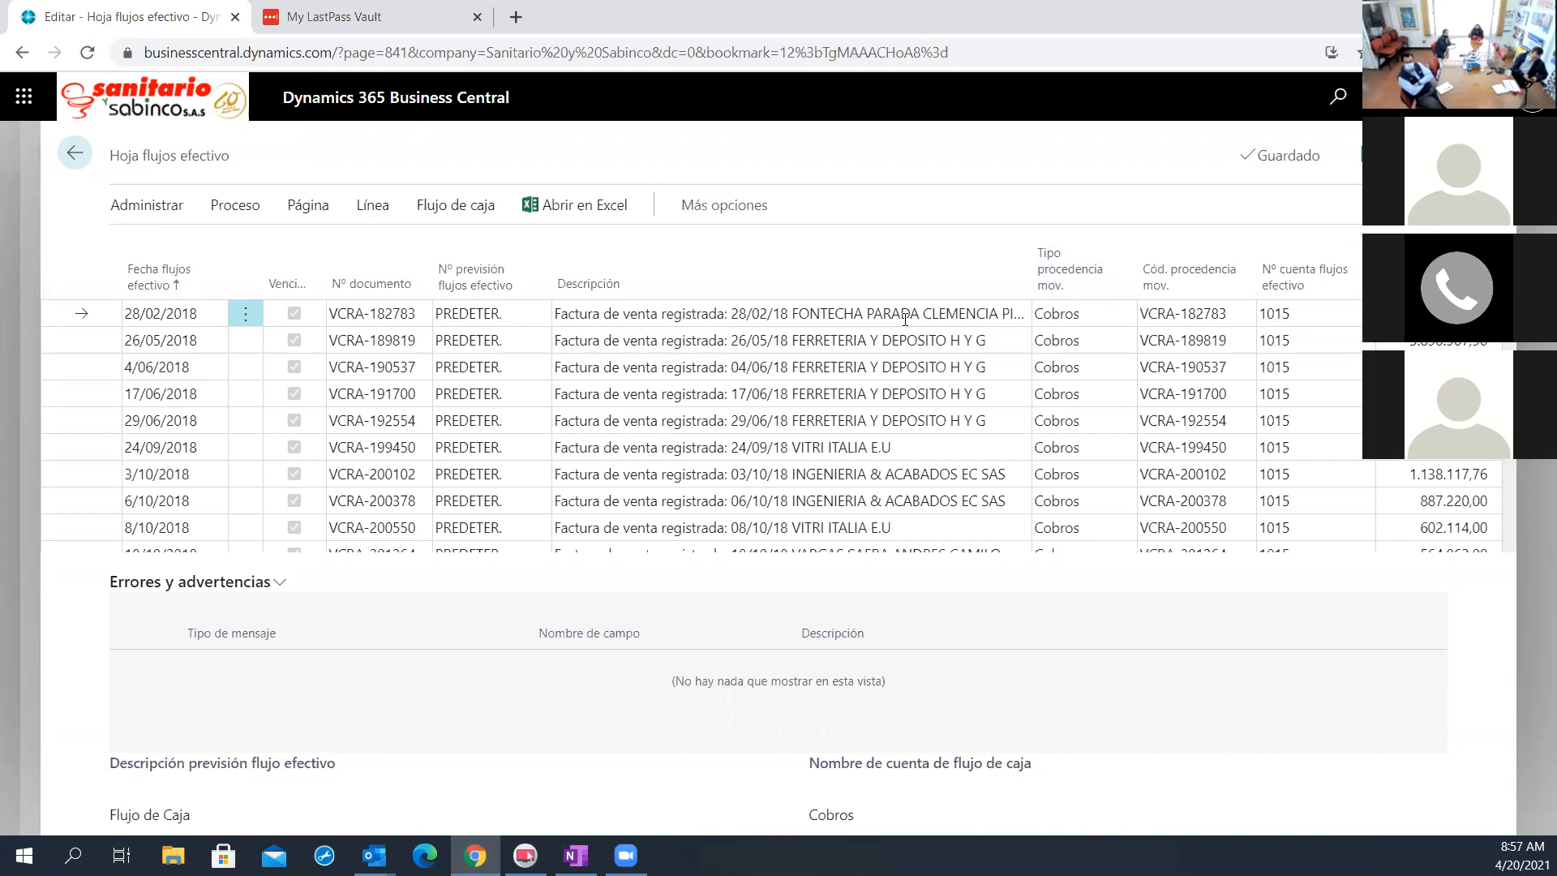
Select the four worksheet lines dated 28/02/2018 through 17/06/2018 and show the option to delete them
left_click(247, 313)
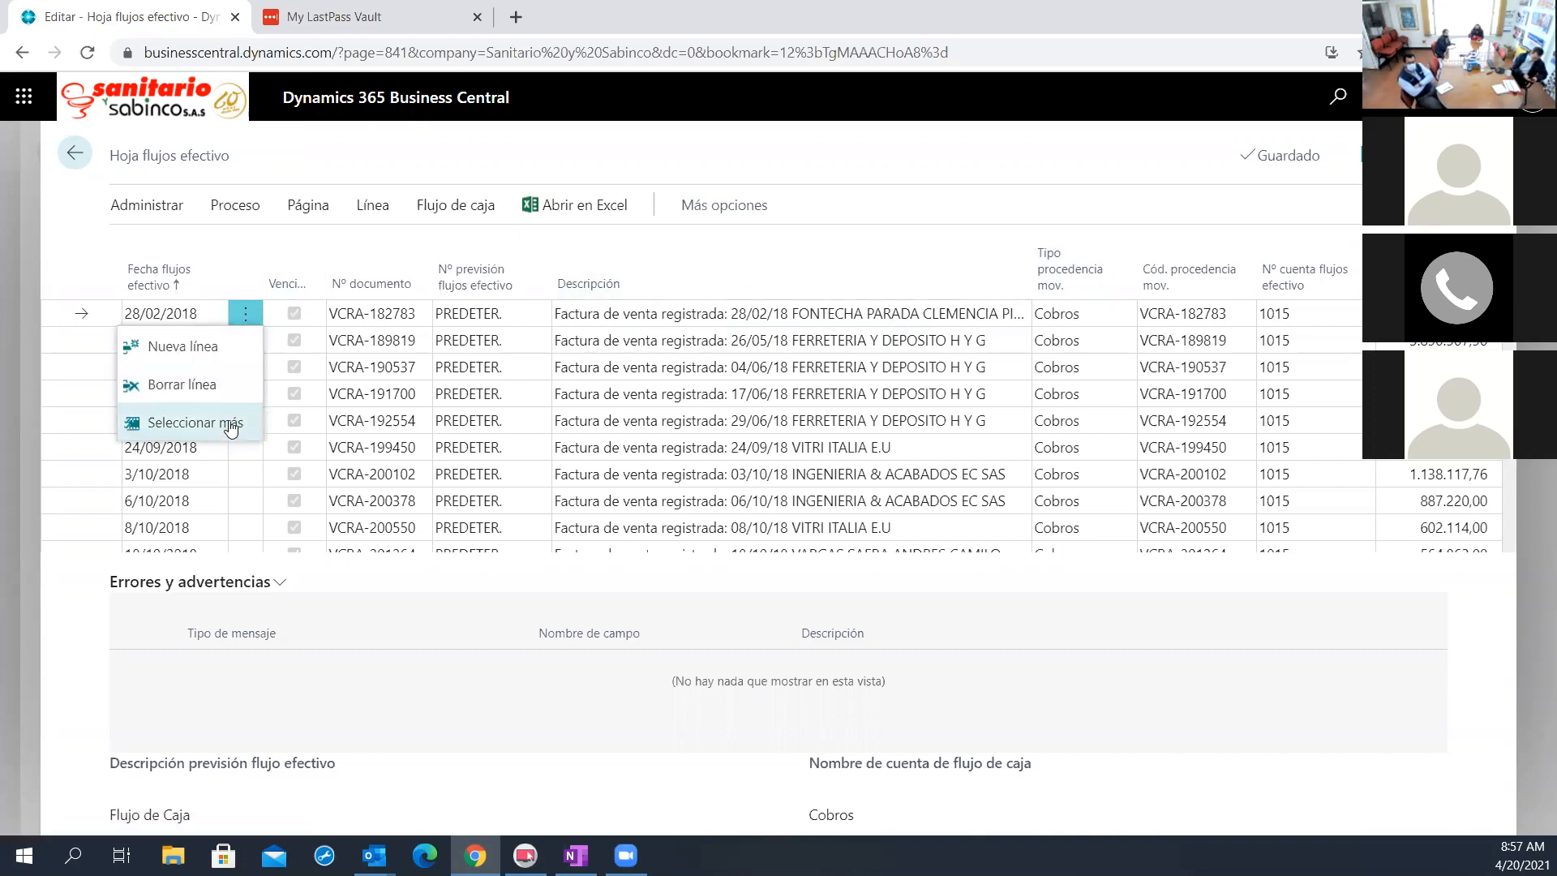
left_click(230, 424)
left_click(136, 340)
left_click(135, 367)
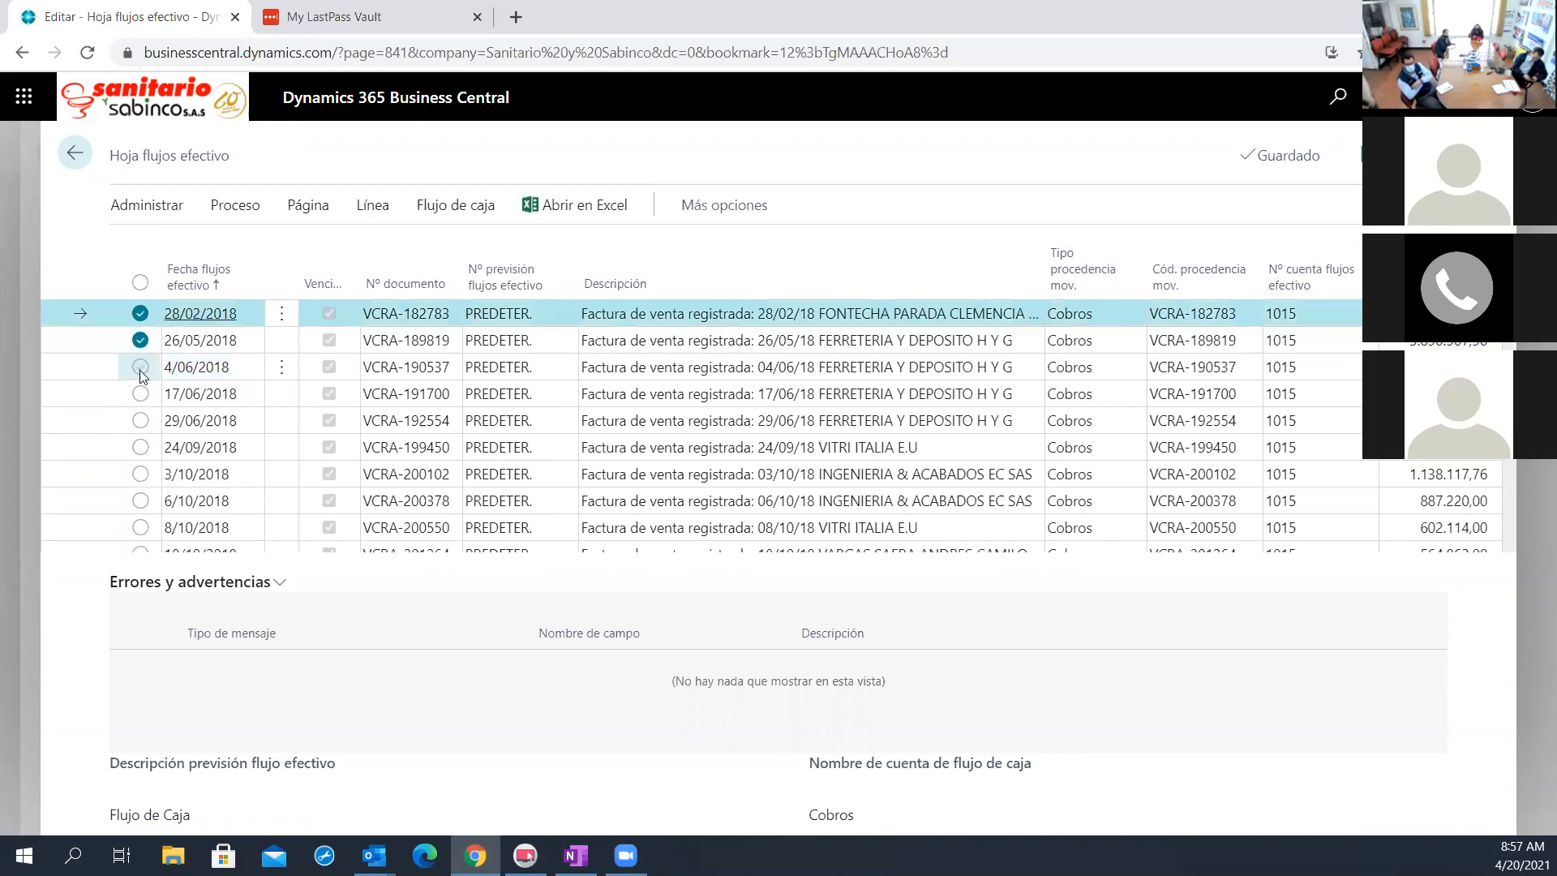
left_click(141, 395)
left_click(154, 206)
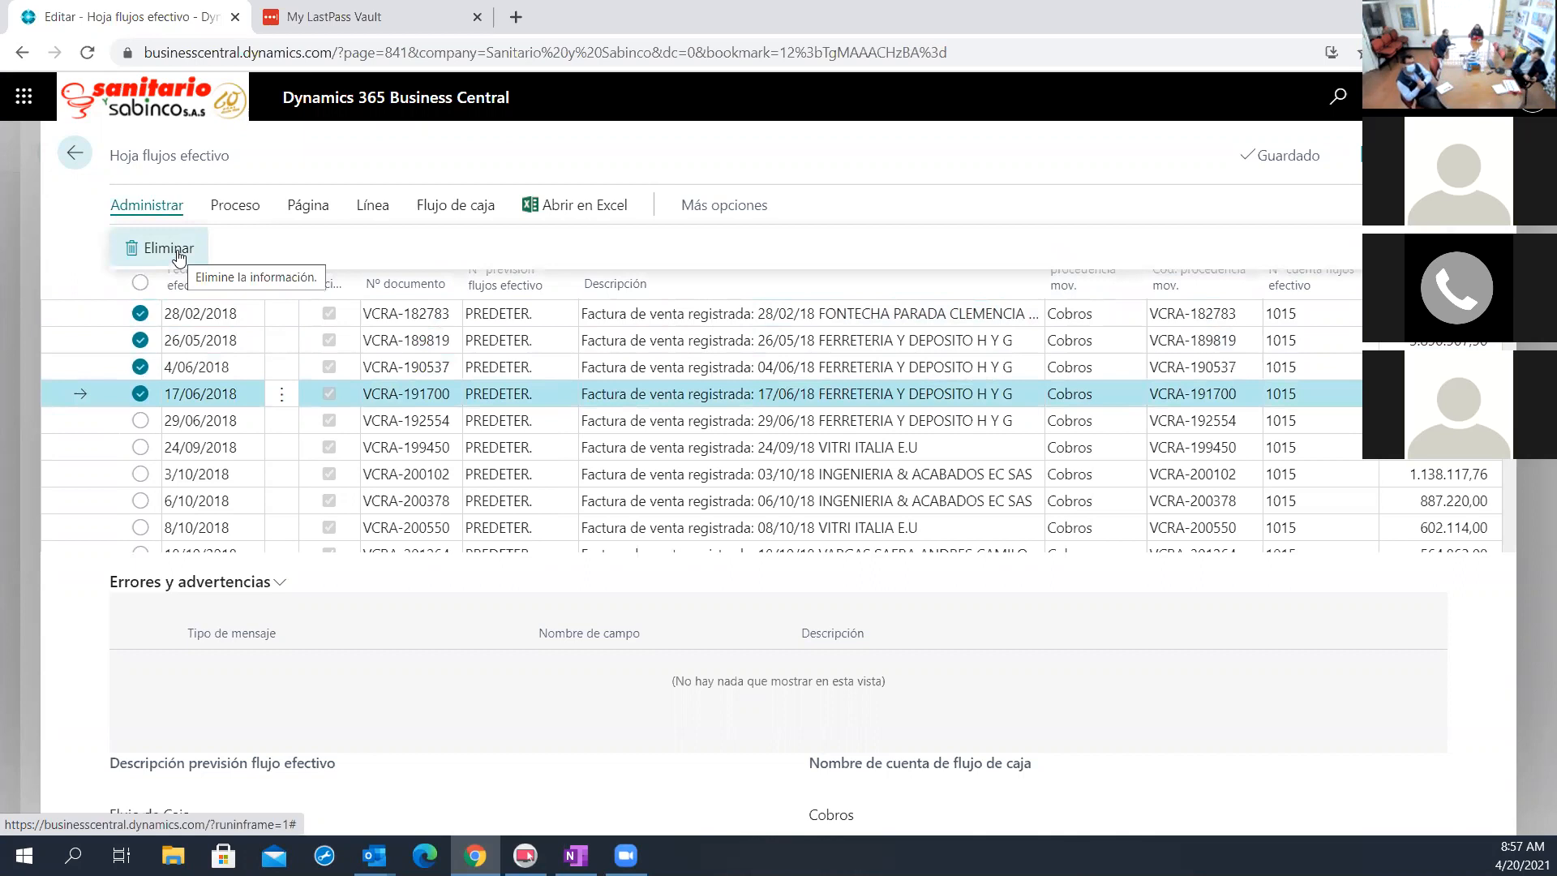
Deselect the four marked worksheet lines without deleting them
left_click(141, 313)
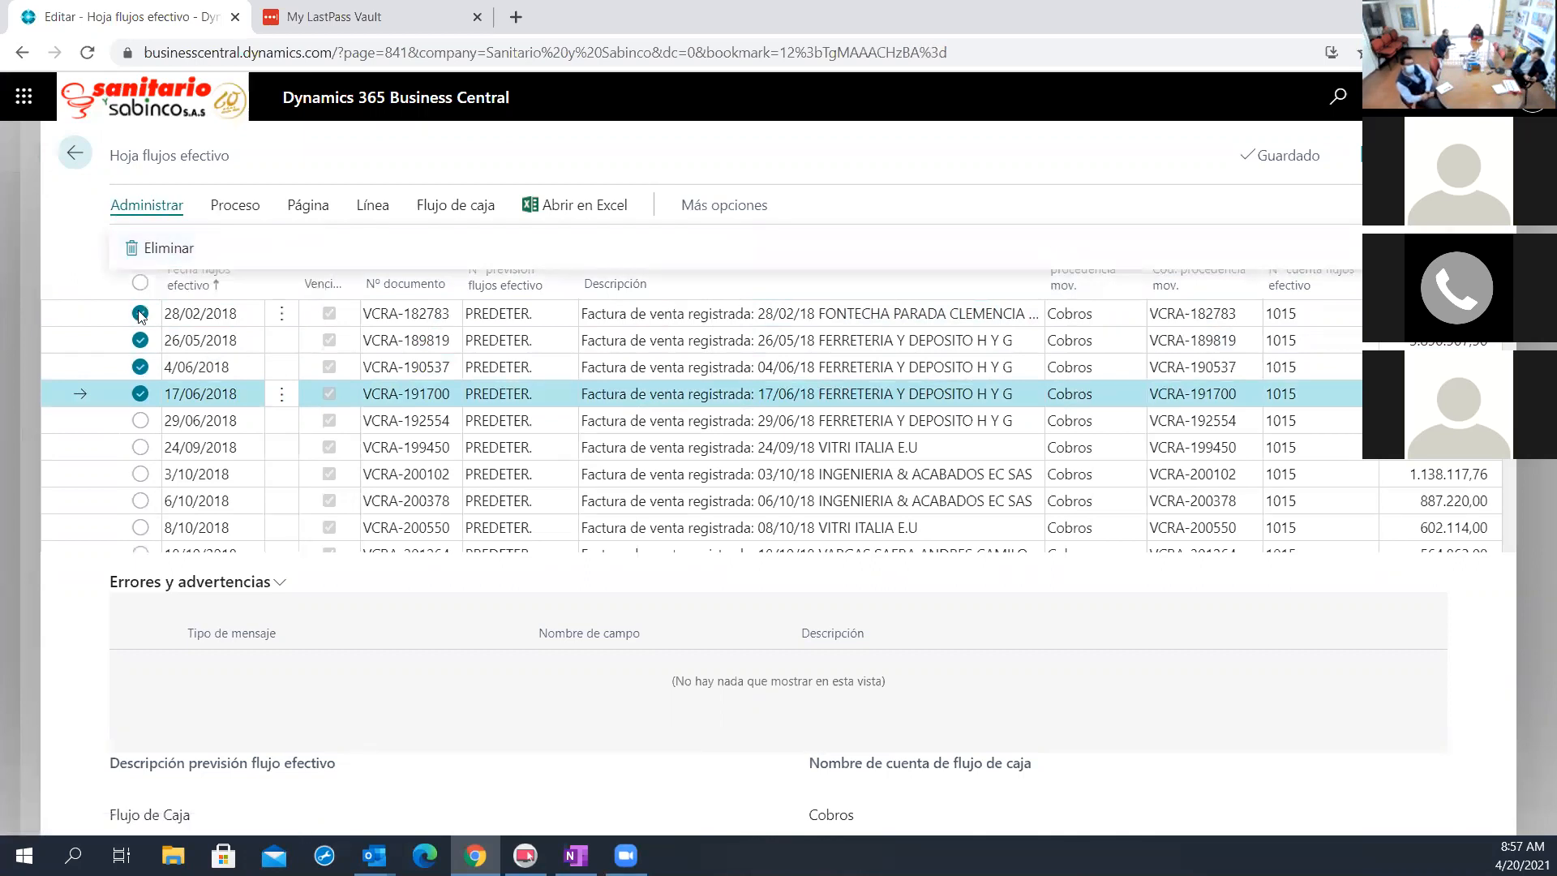
left_click(142, 341)
left_click(142, 367)
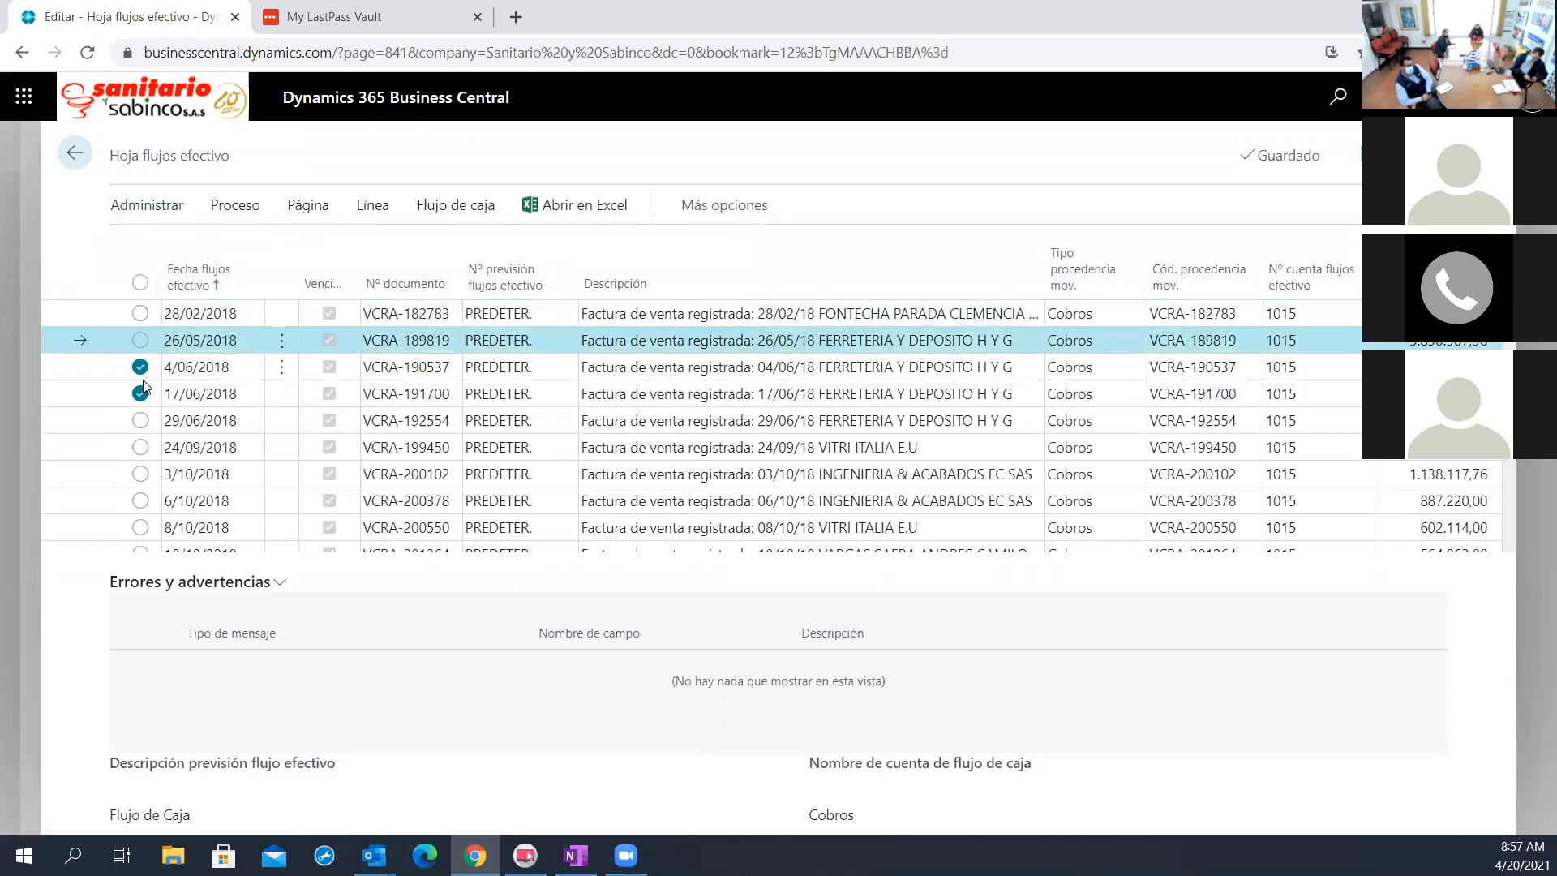
left_click(140, 394)
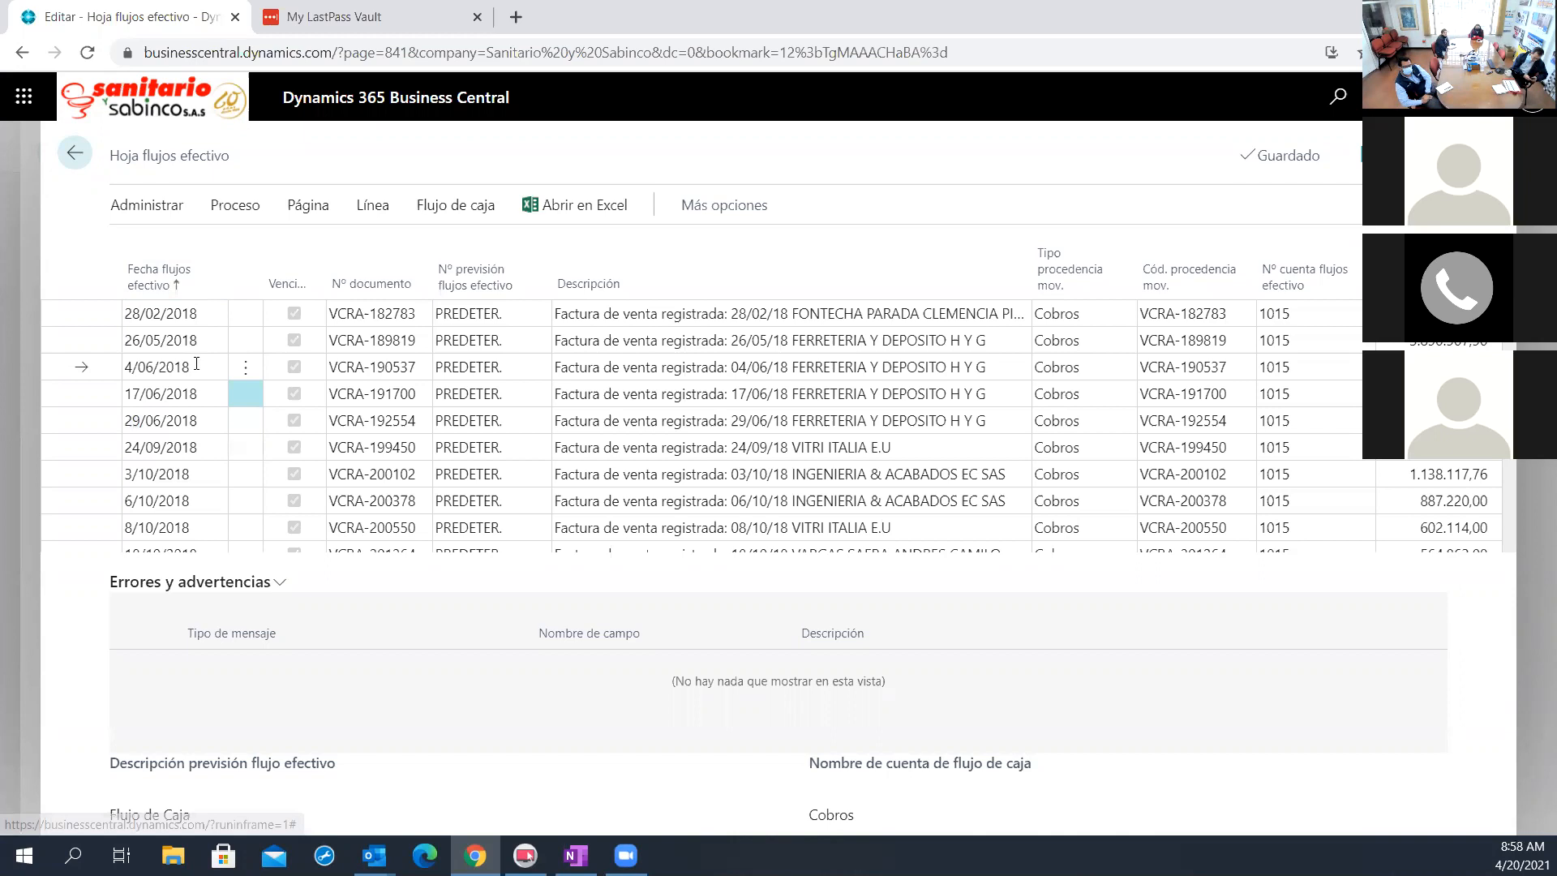
Review the worksheet lines in date order from the oldest 2018 invoices through the January 2021 collections and payments
scroll(196, 364, "down", 15)
scroll(201, 410, "down", 15)
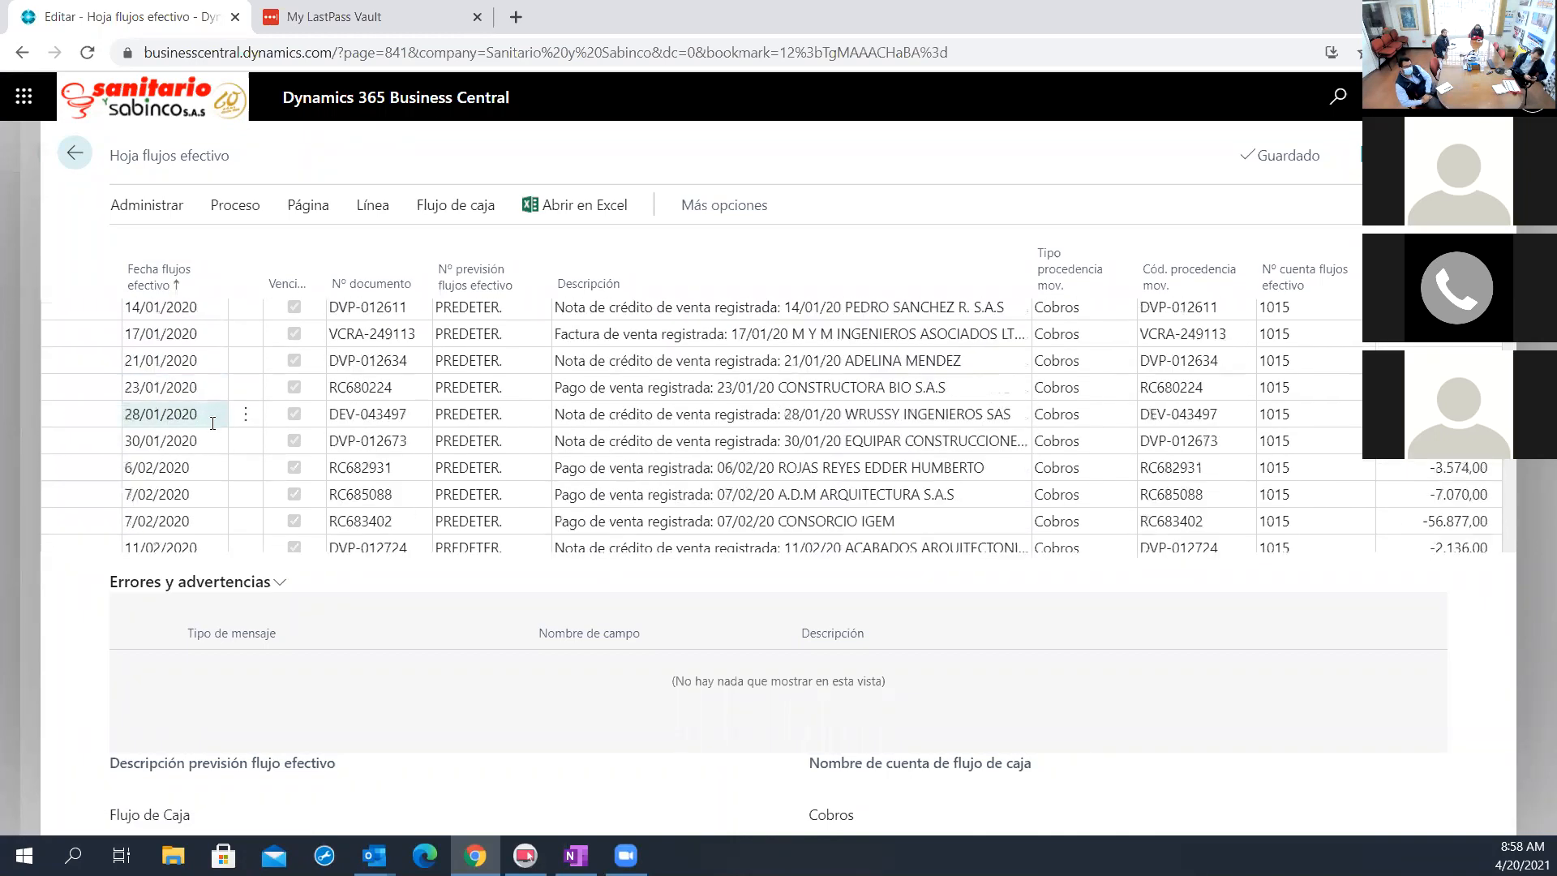
scroll(214, 487, "down", 12)
scroll(217, 490, "down", 12)
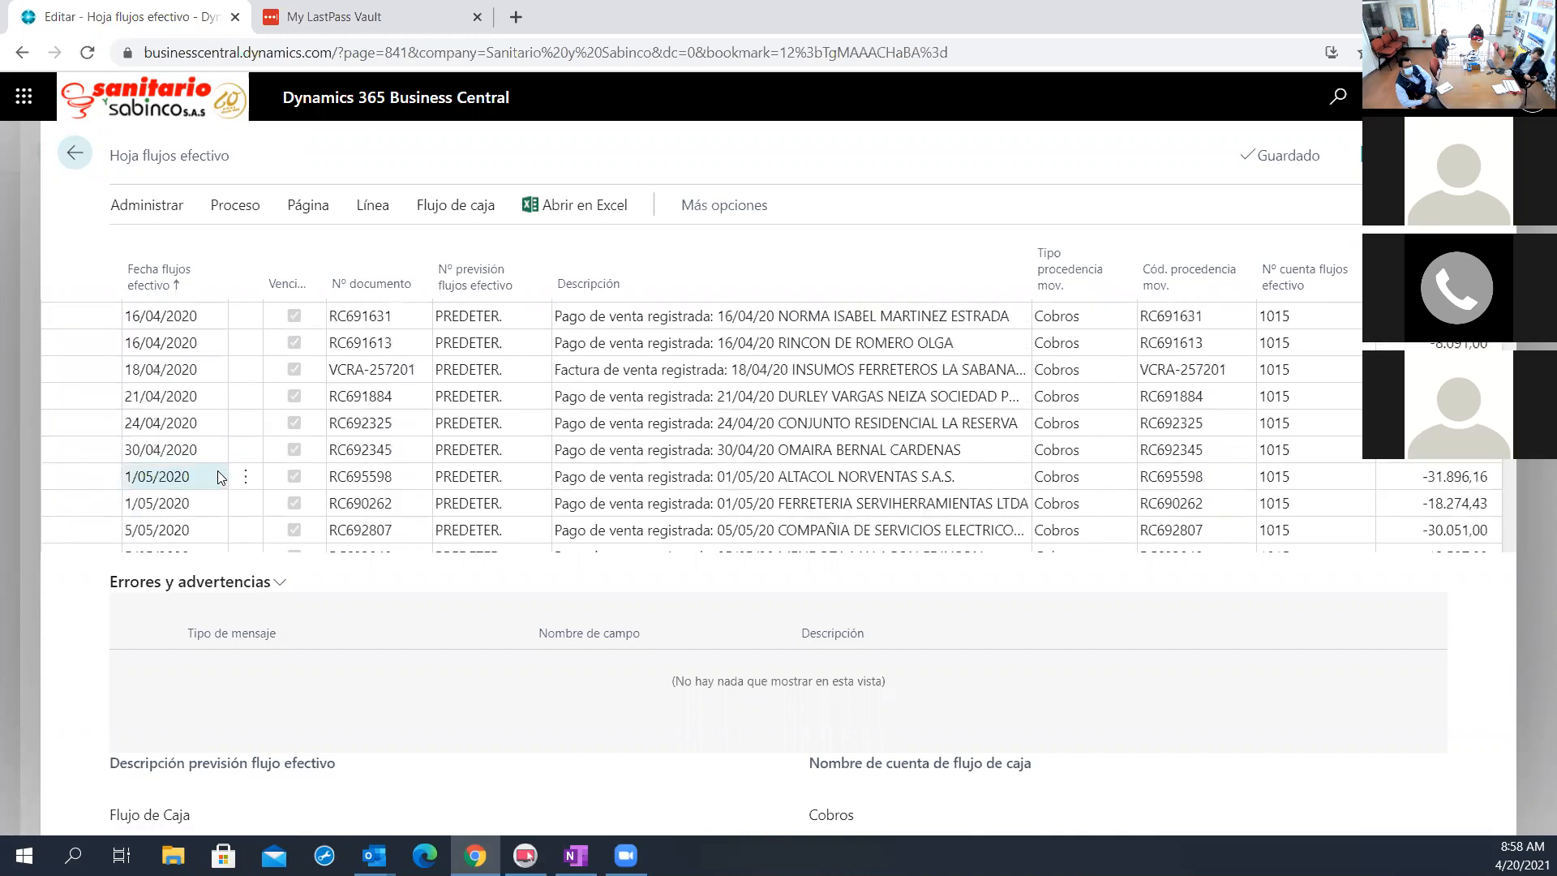
scroll(217, 477, "down", 12)
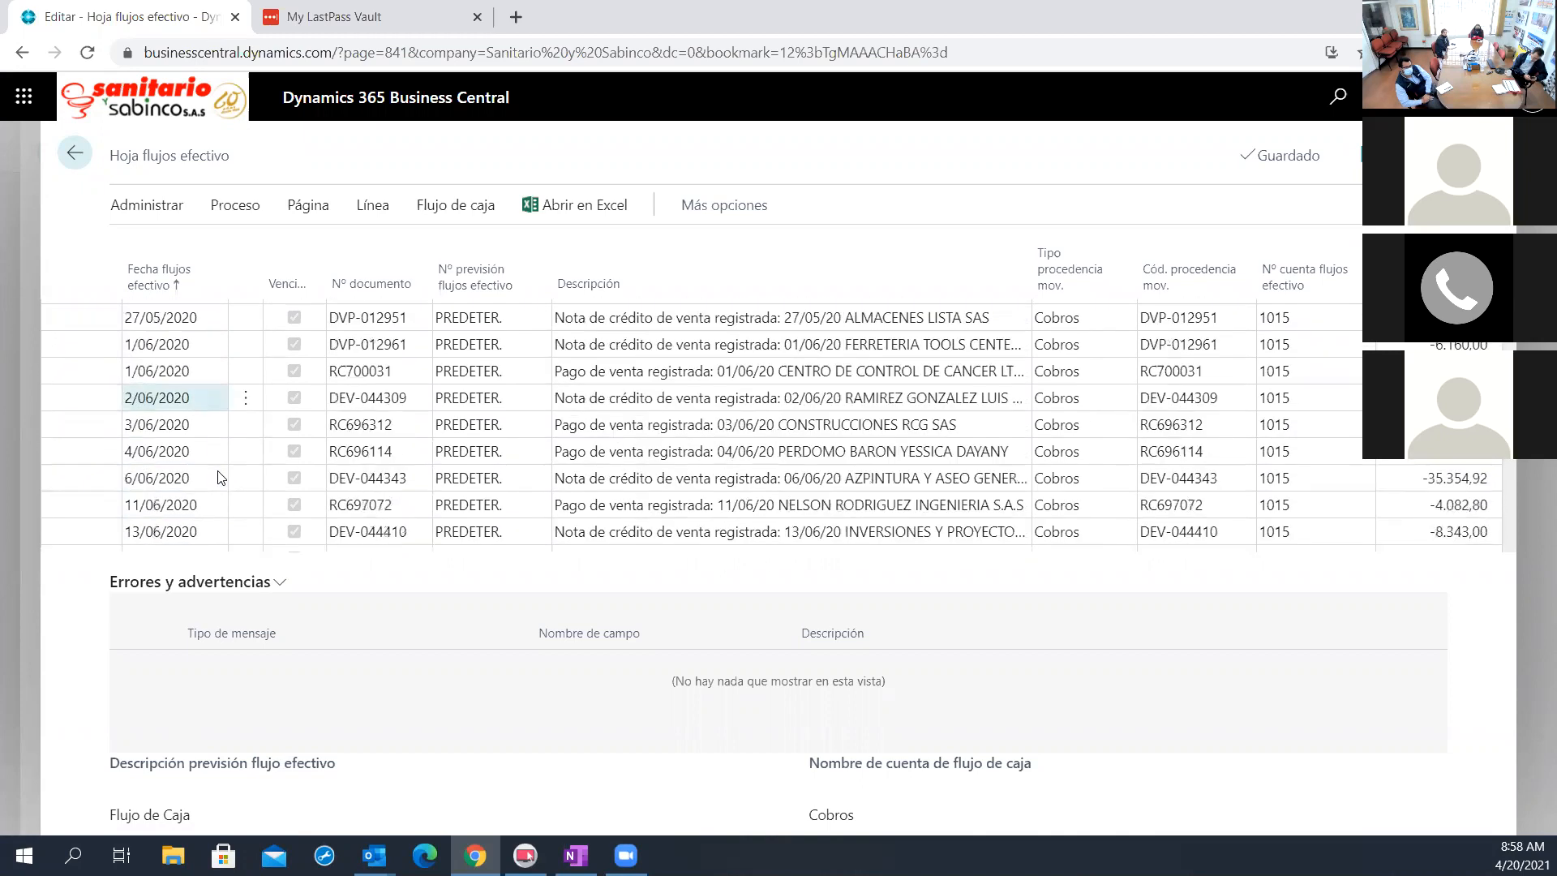
scroll(217, 477, "down", 12)
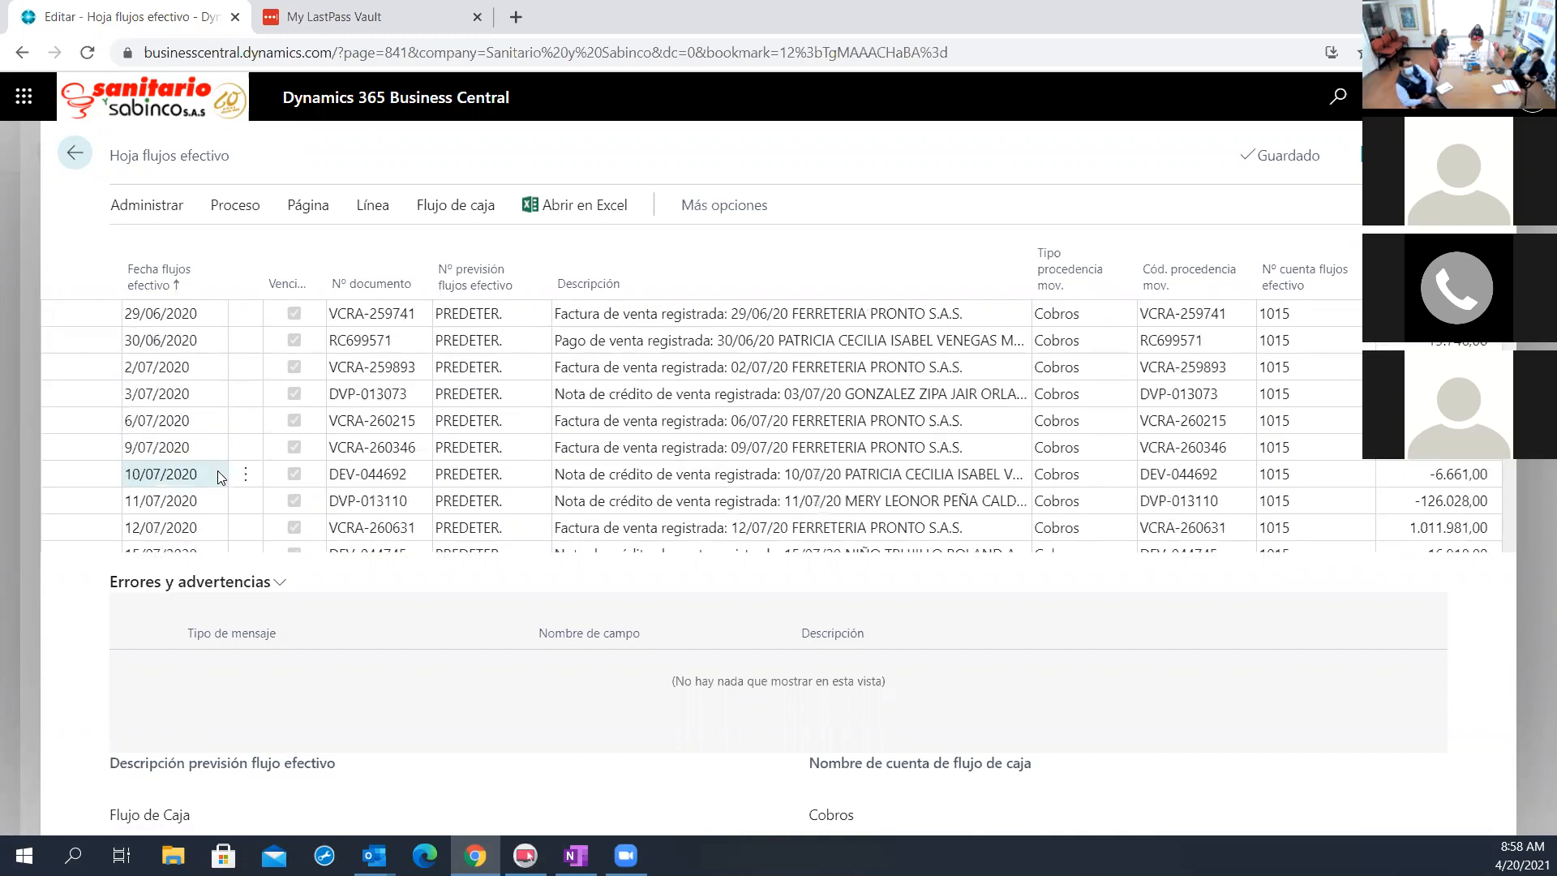
scroll(217, 477, "down", 12)
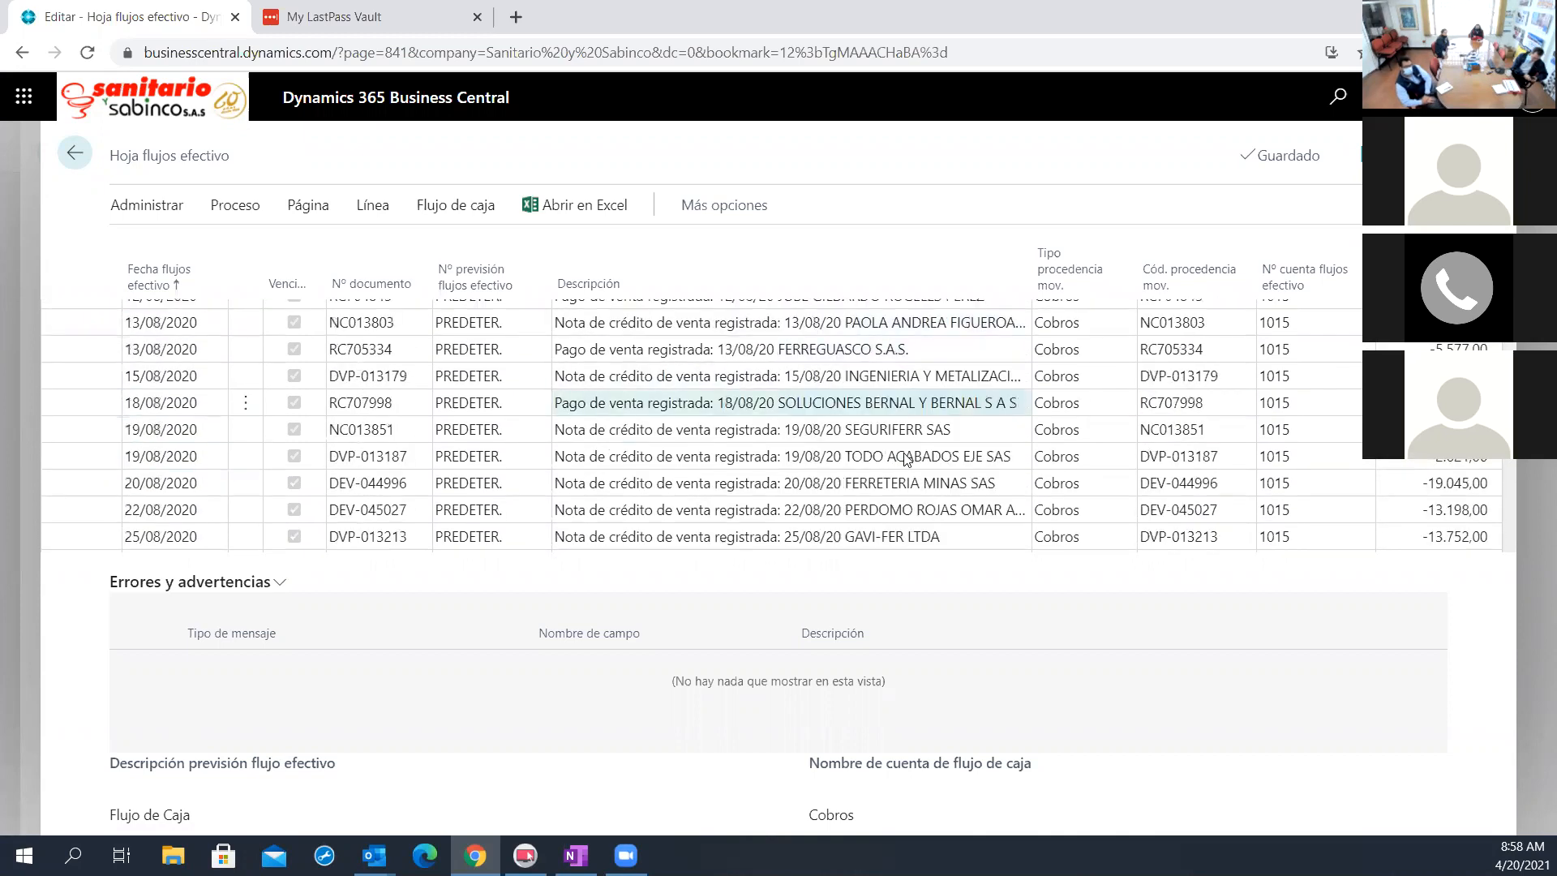
scroll(906, 459, "down", 5)
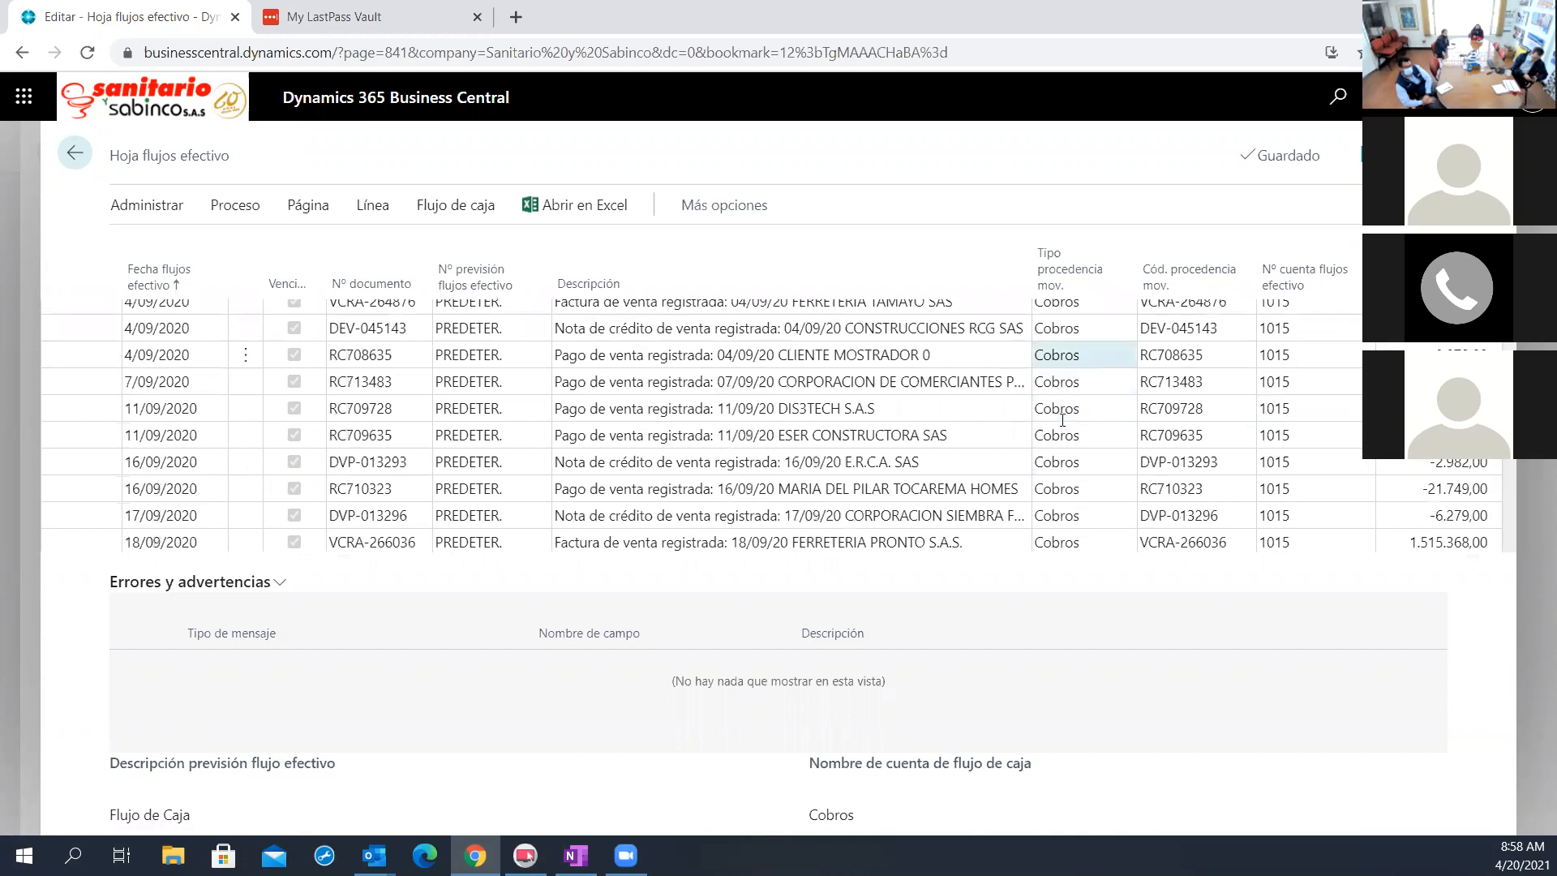
scroll(1059, 422, "down", 5)
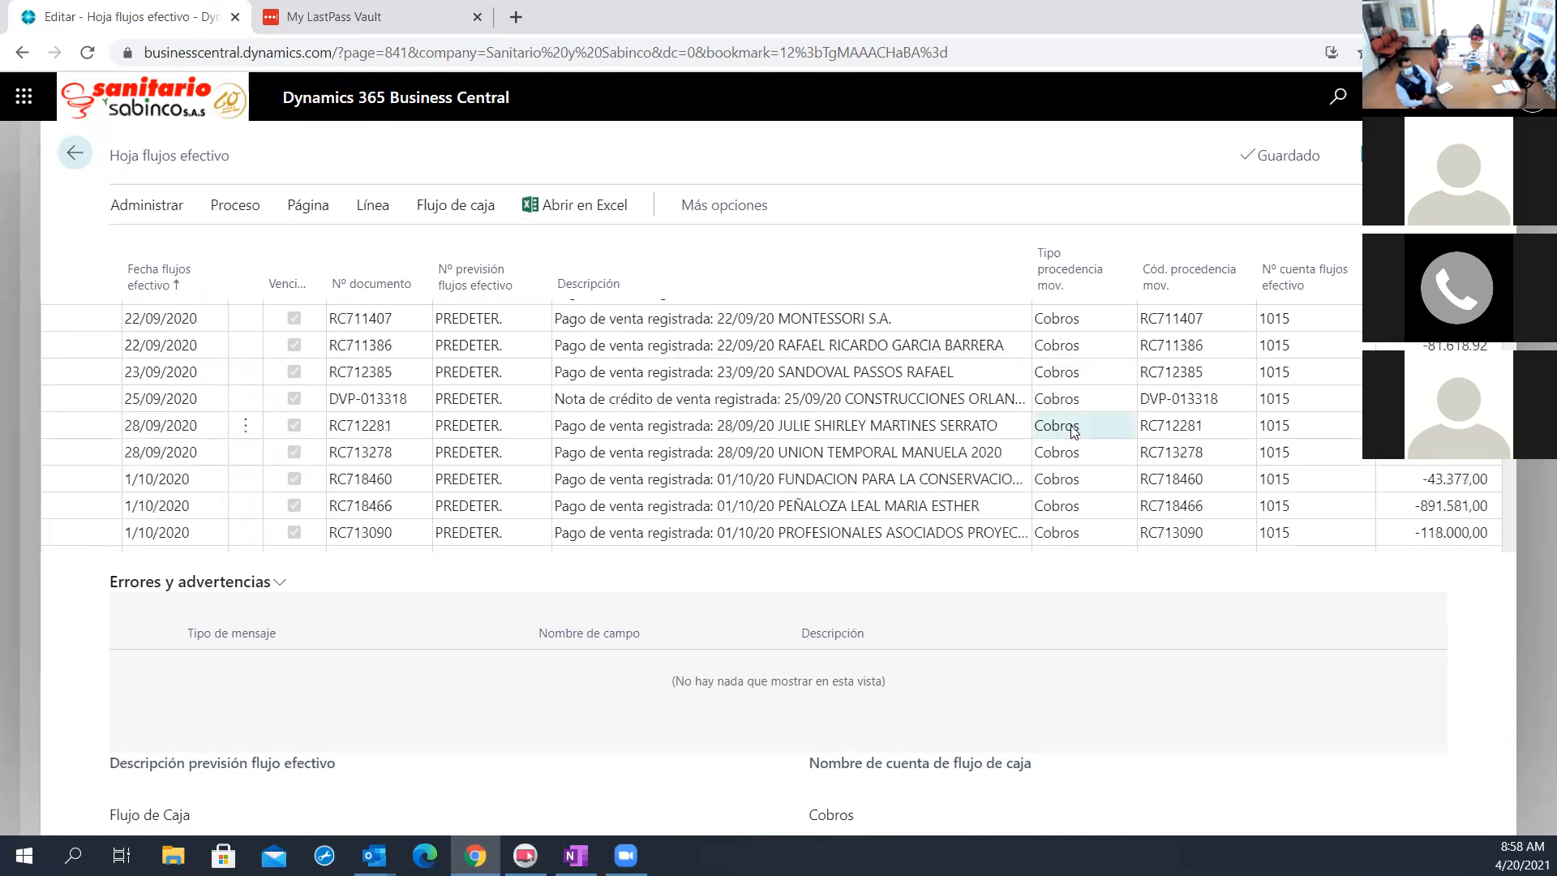
scroll(1046, 444, "down", 10)
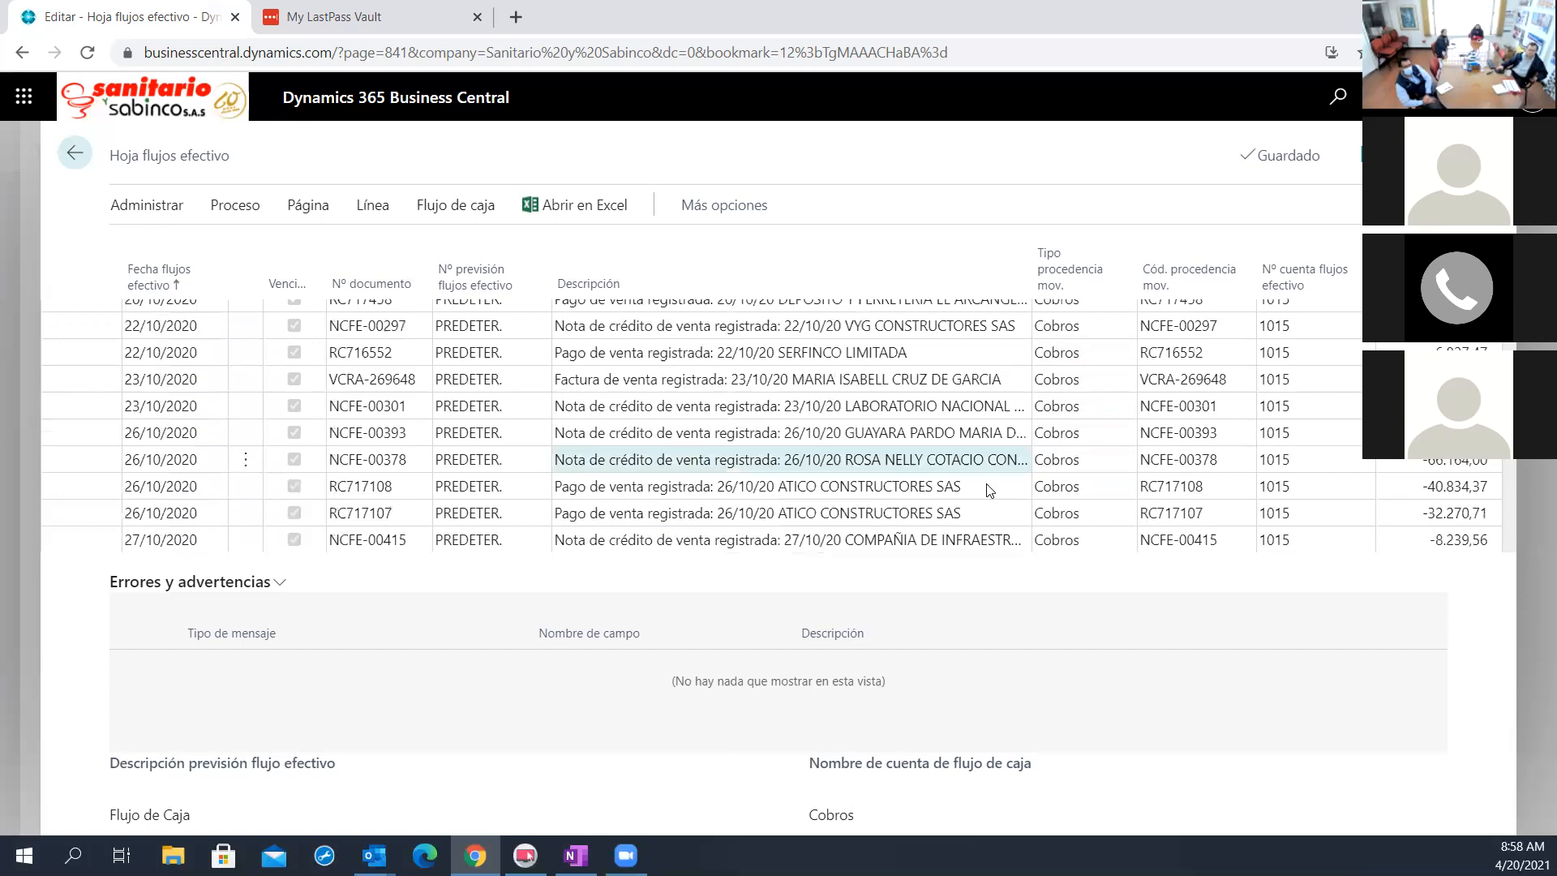
scroll(990, 490, "down", 3)
scroll(985, 487, "down", 6)
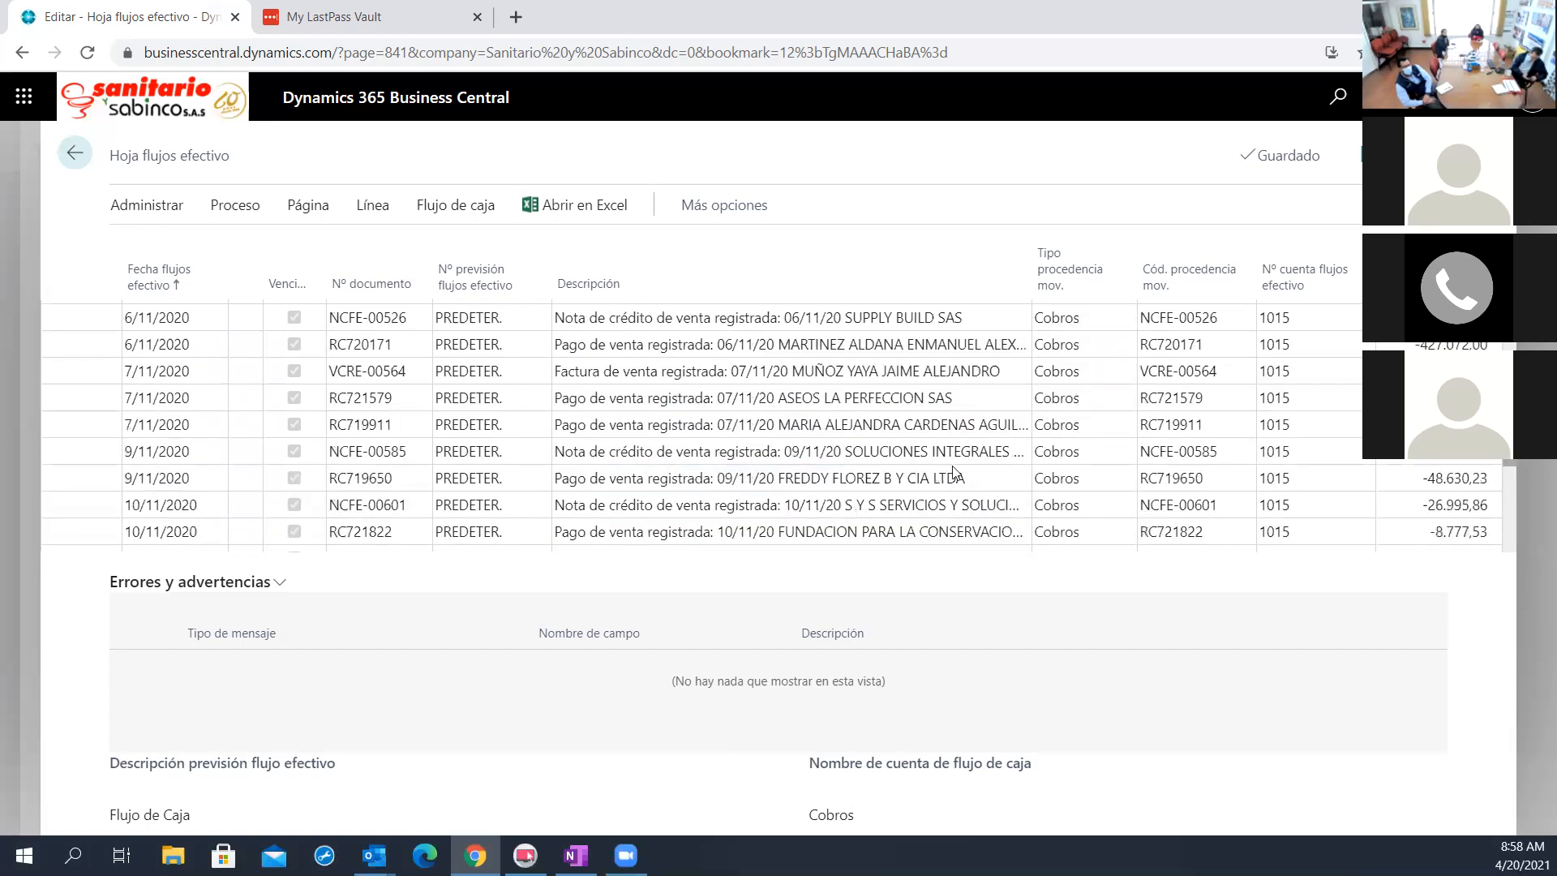
scroll(942, 423, "down", 15)
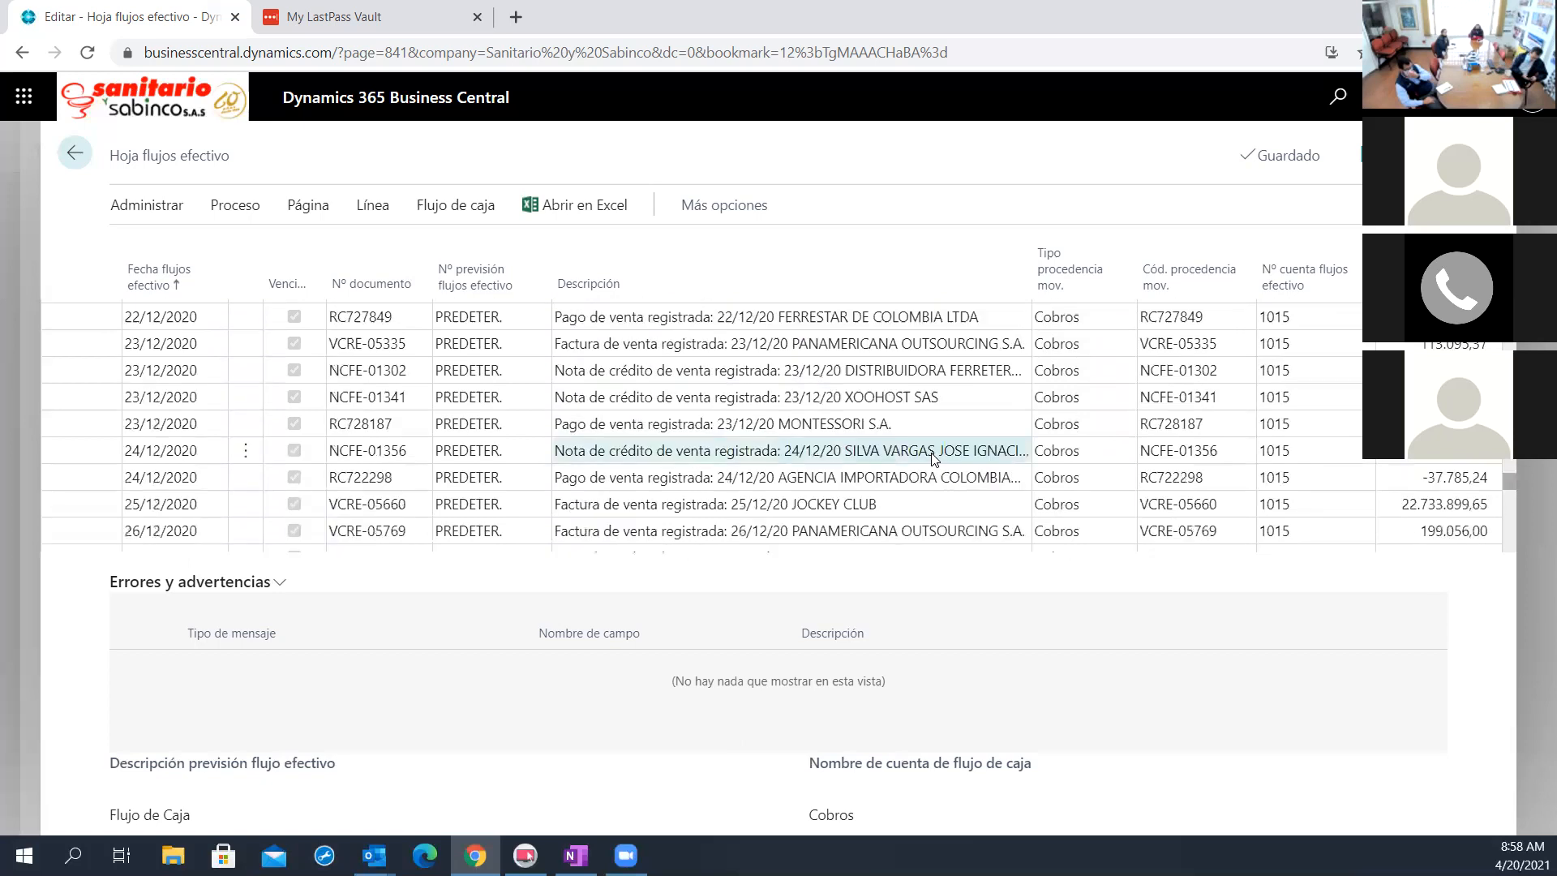
scroll(935, 459, "down", 10)
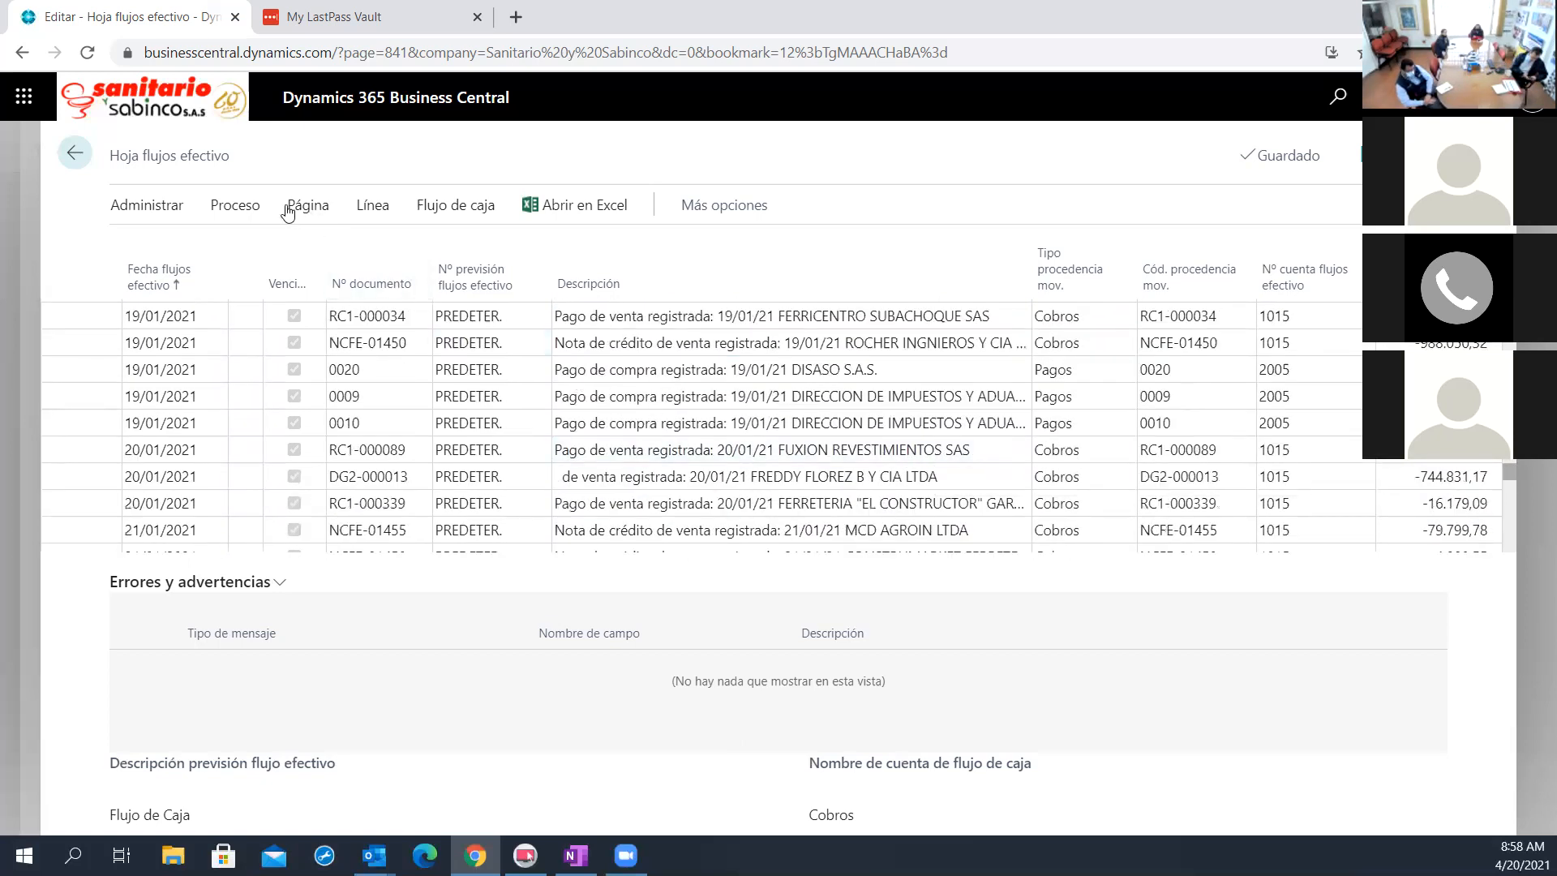
Register the cash flow worksheet lines and return to the PREDETER. forecast card
left_click(240, 209)
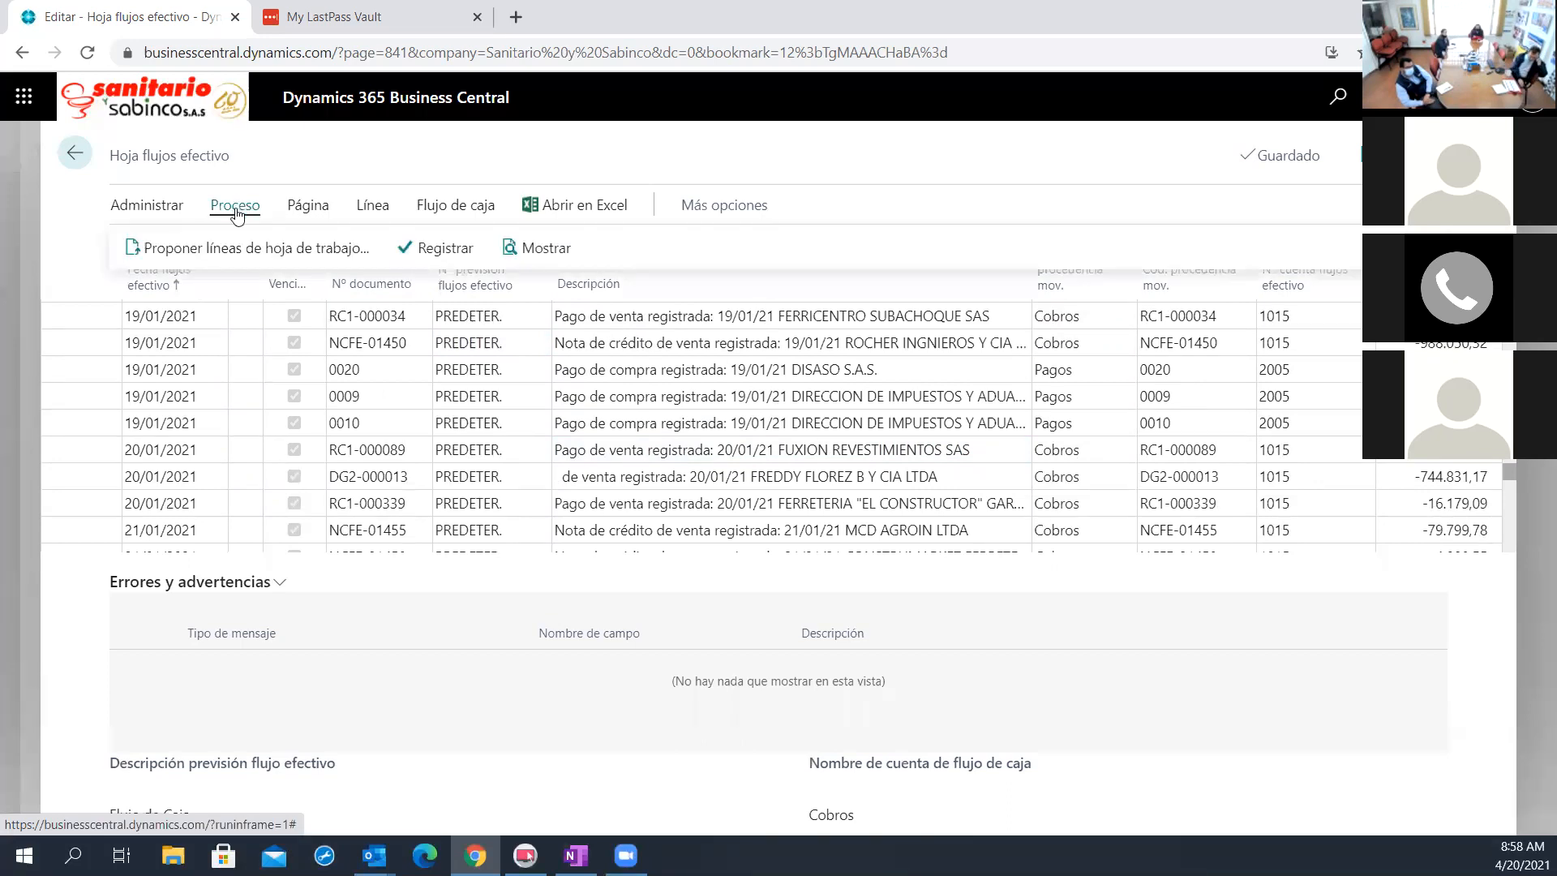
left_click(453, 248)
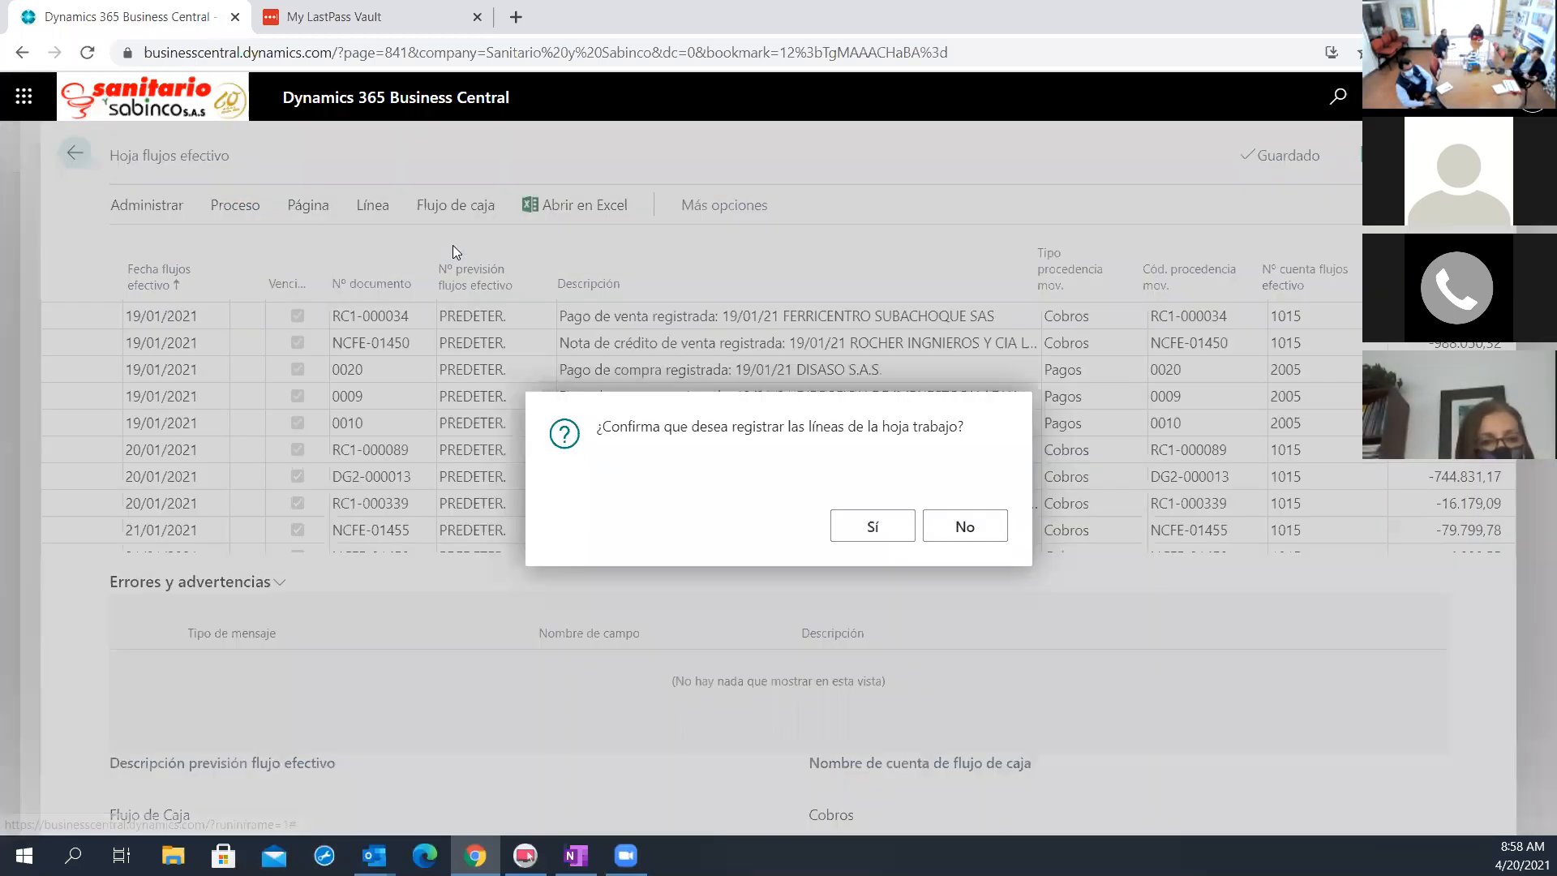
left_click(888, 531)
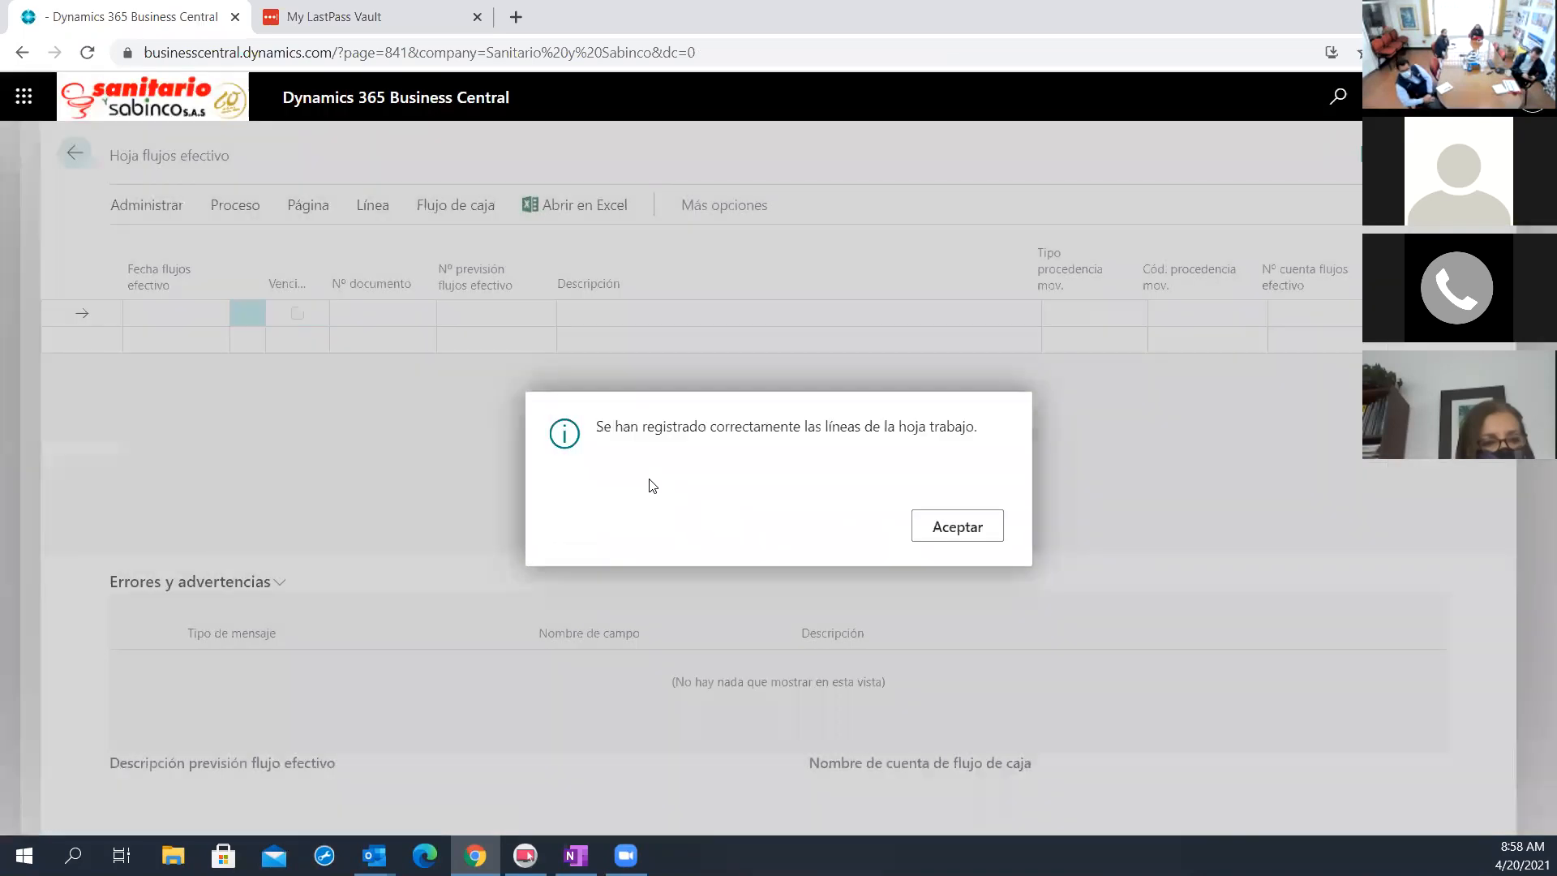
left_click(957, 527)
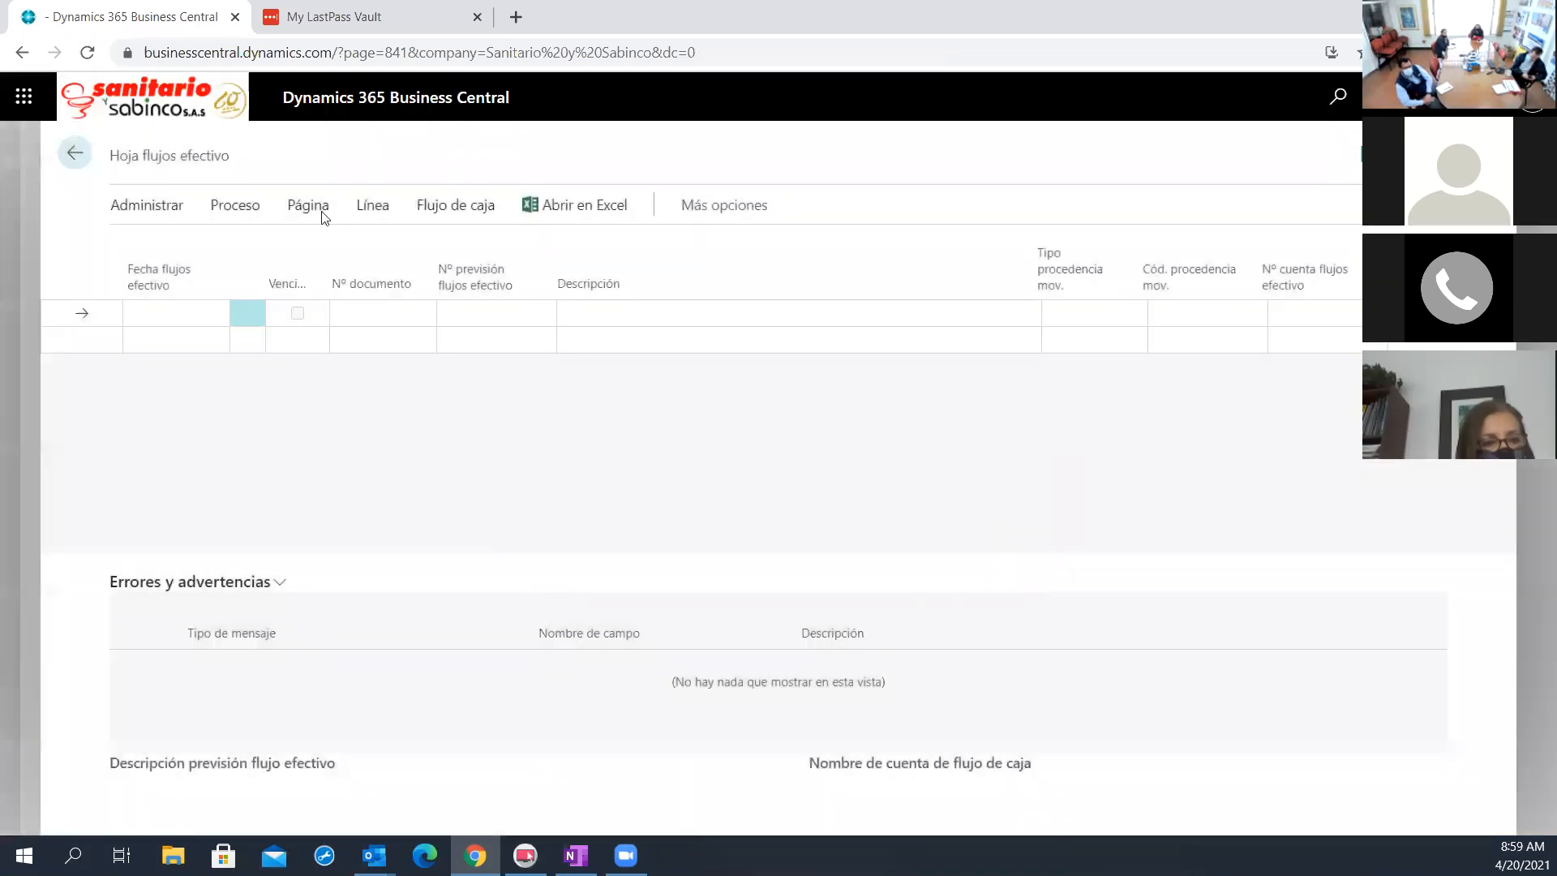
left_click(81, 153)
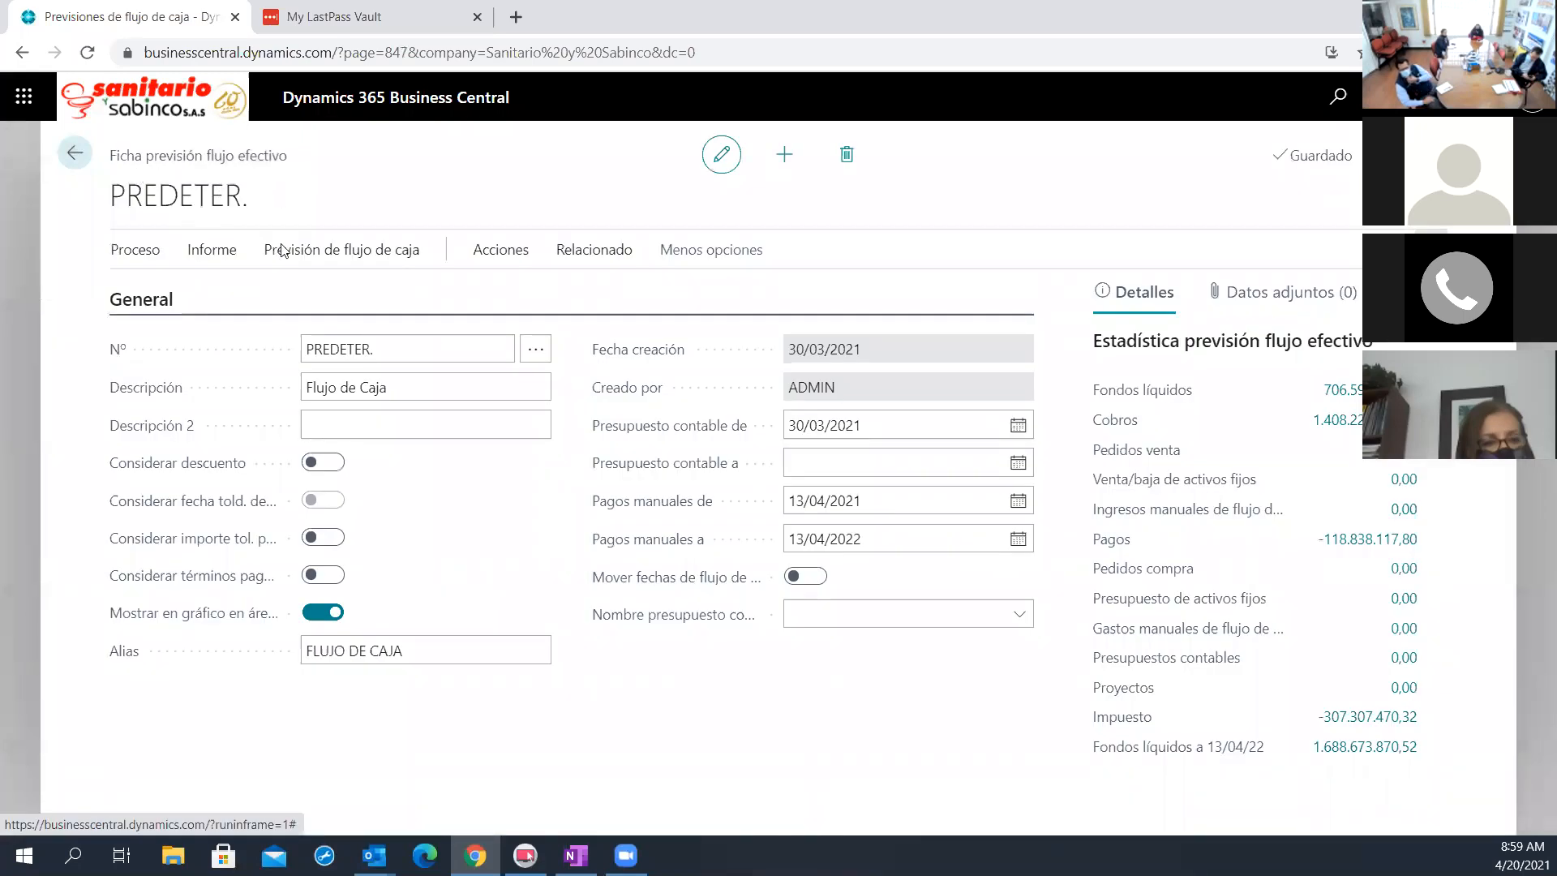
Open Disponibilidad CONF por periodos for the PREDETER. forecast and examine the daily Cobros and Pagos balances around 20/04/2021
left_click(577, 265)
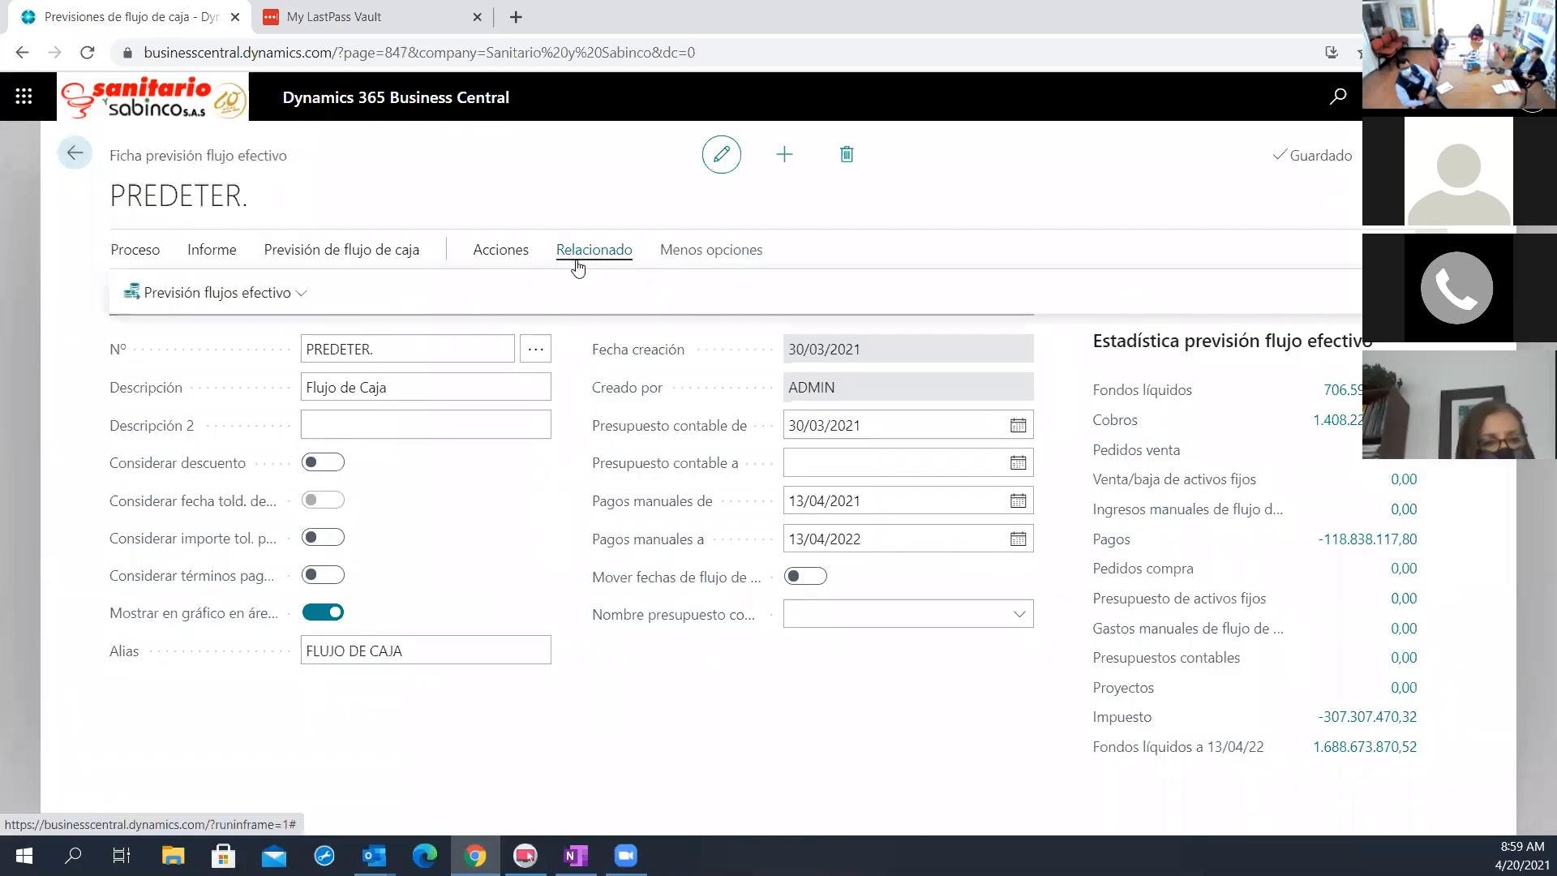
left_click(309, 292)
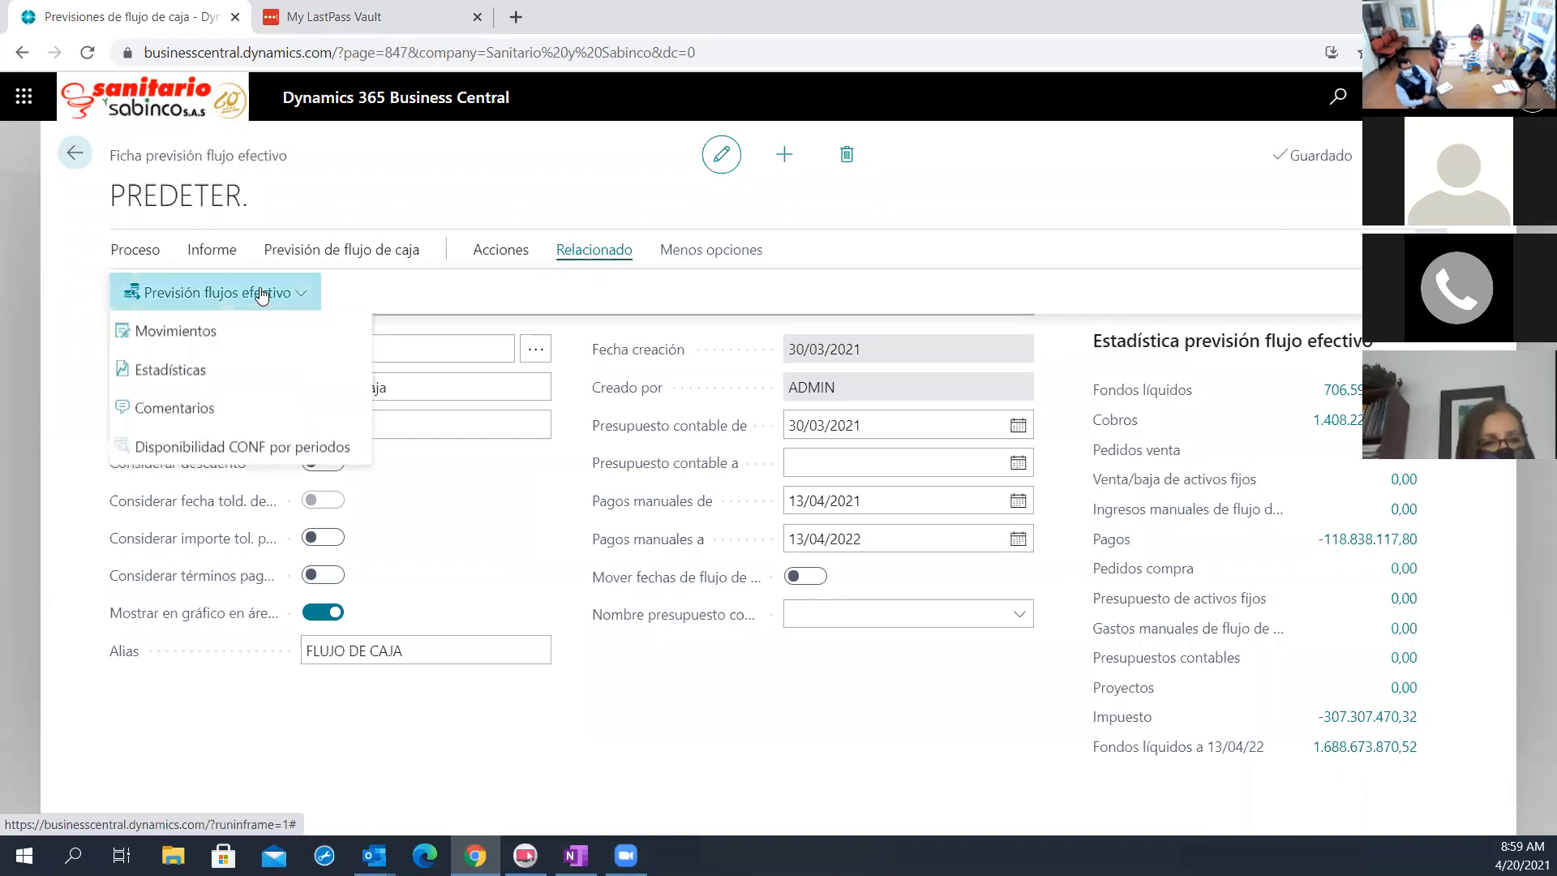
left_click(250, 448)
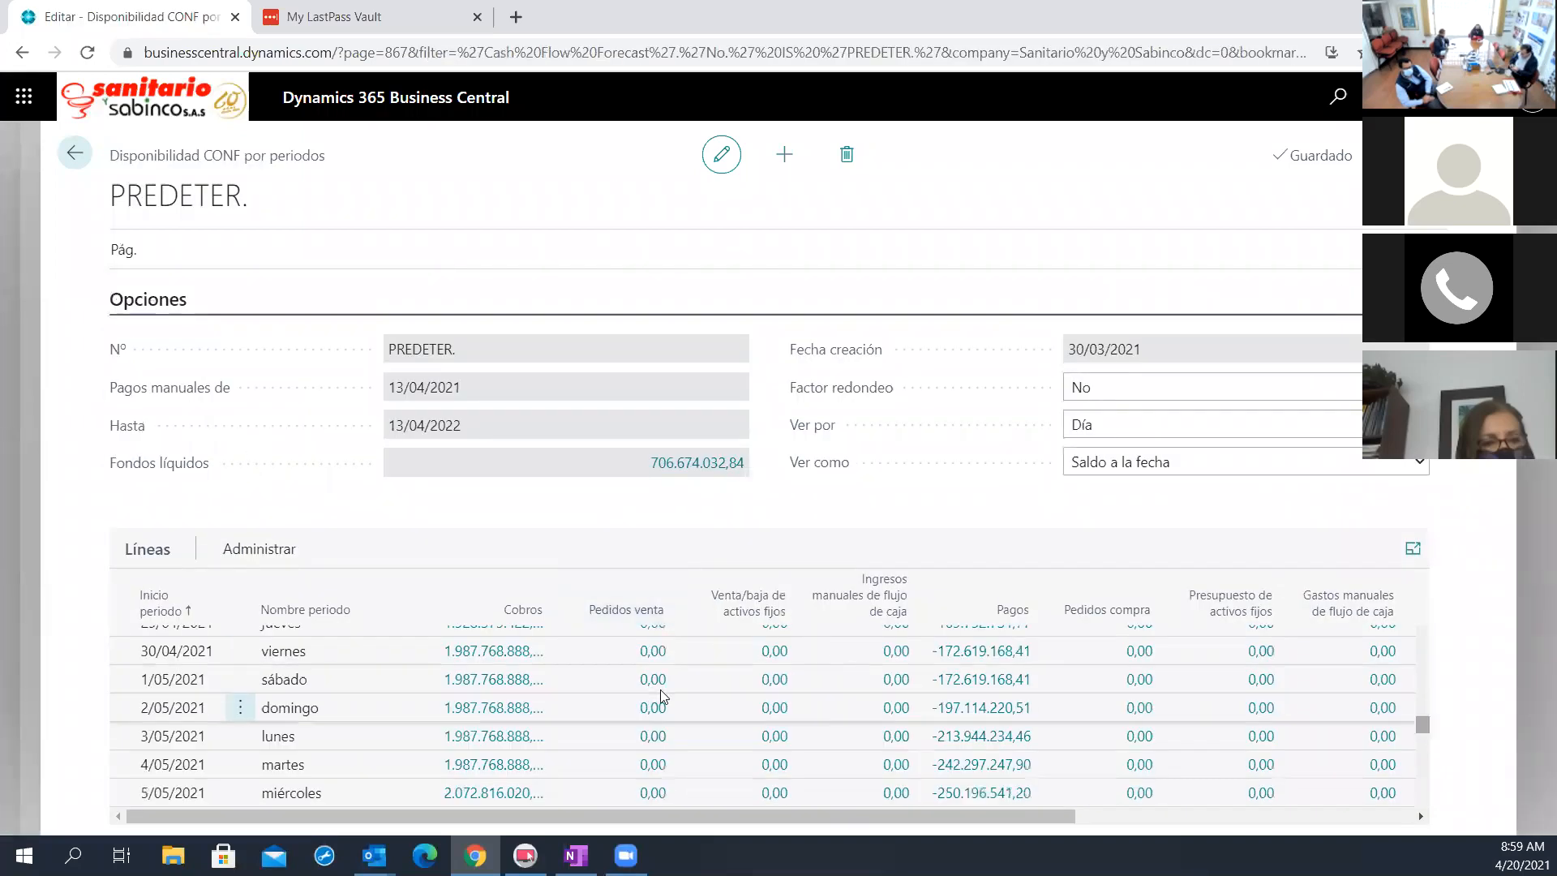
scroll(215, 715, "up", 2)
scroll(215, 715, "up", 5)
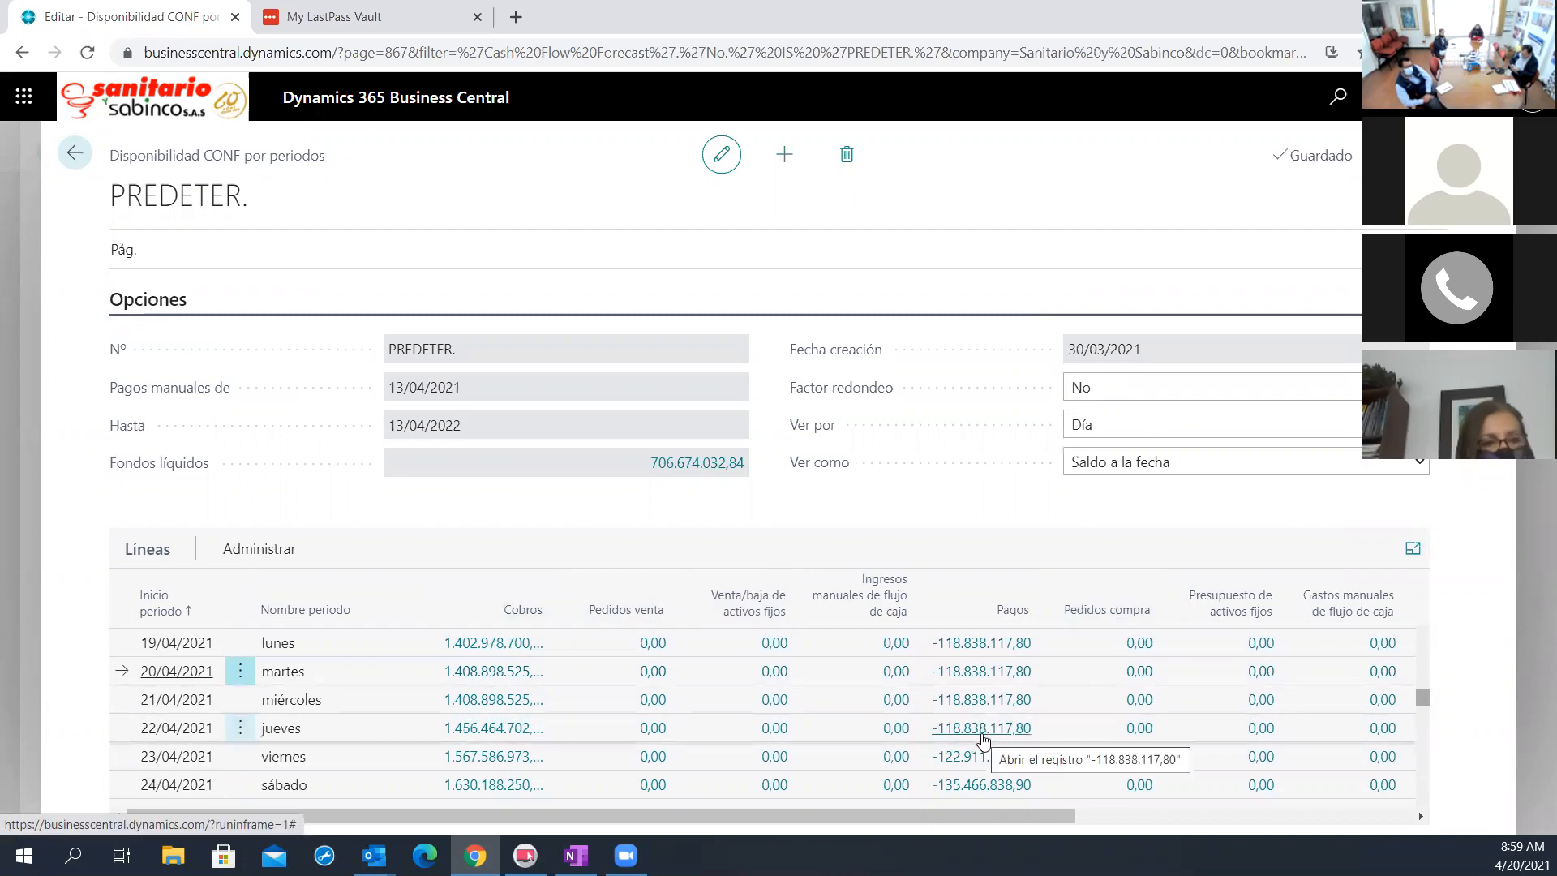
Set Ver por to Semana so the forecast availability lines are grouped by week
left_click(1418, 425)
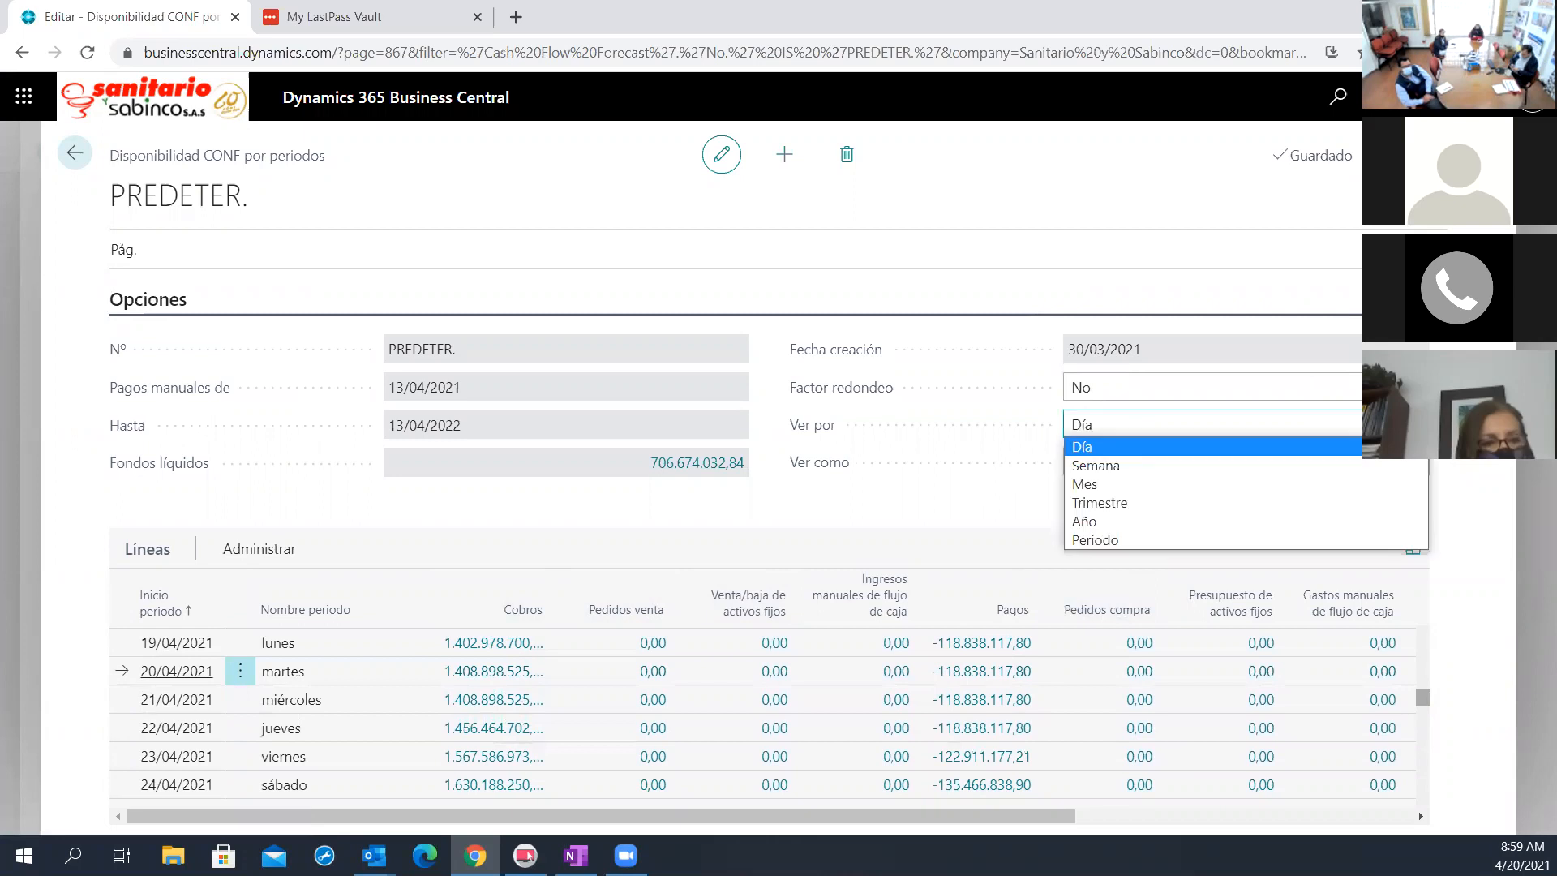
left_click(1370, 468)
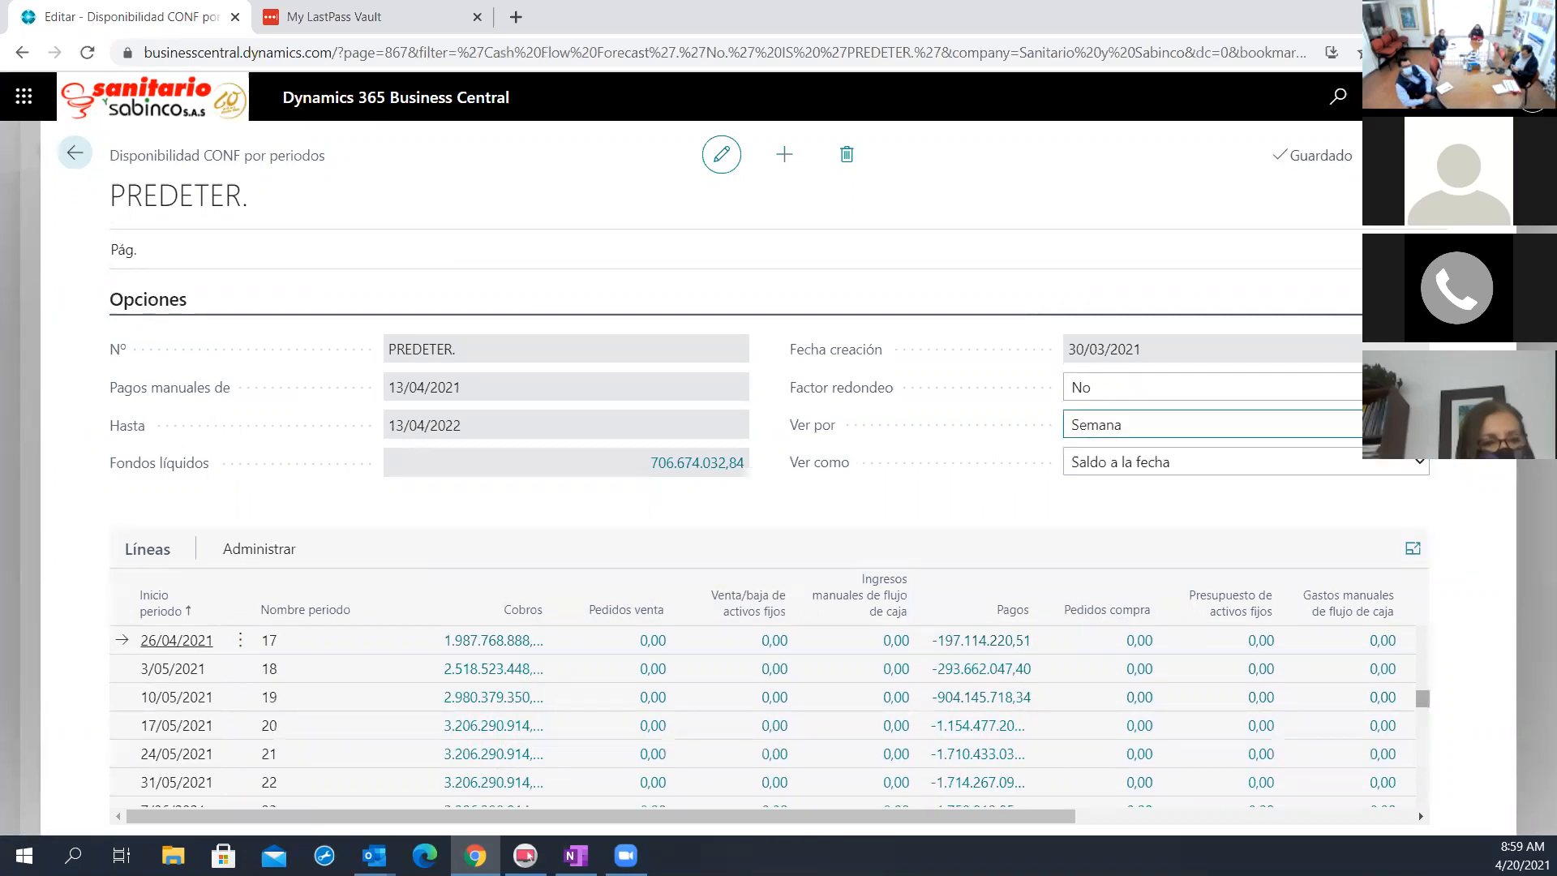
left_click(1418, 425)
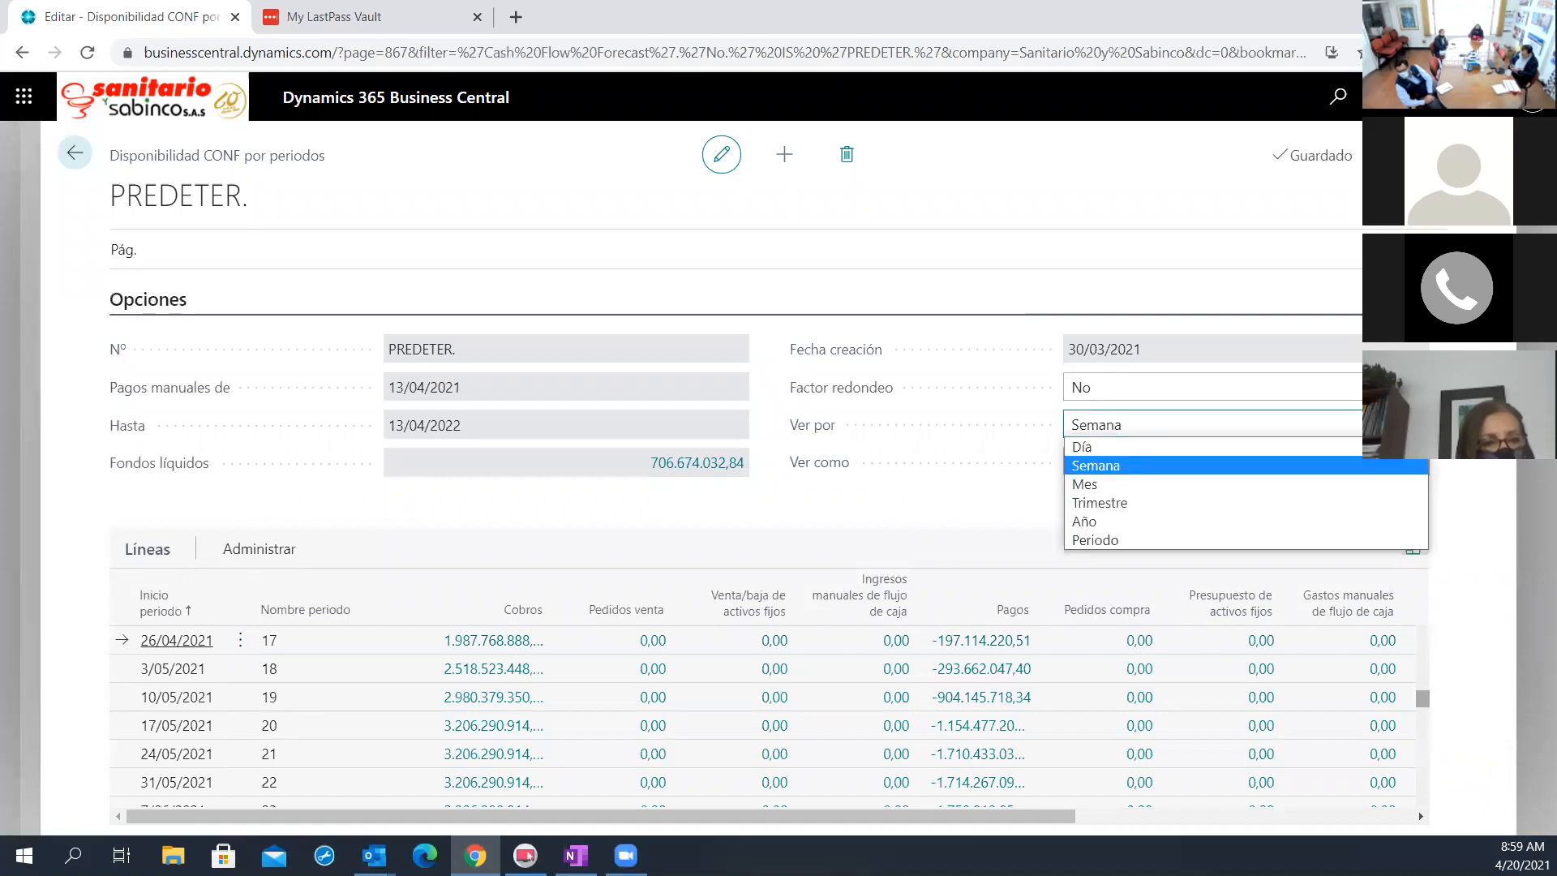
left_click(1273, 386)
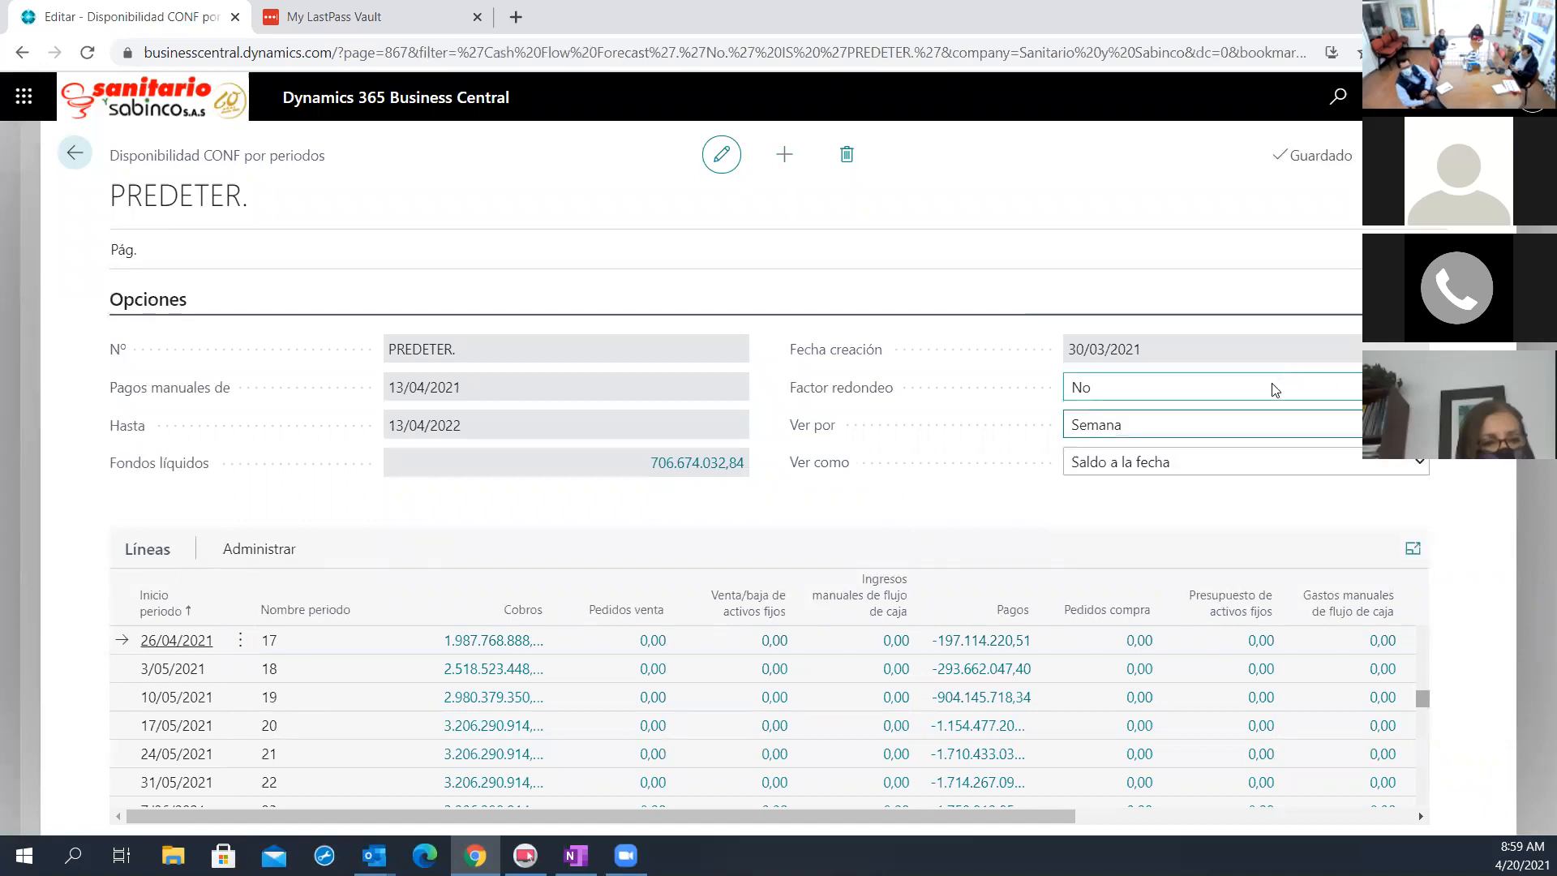
left_click(929, 539)
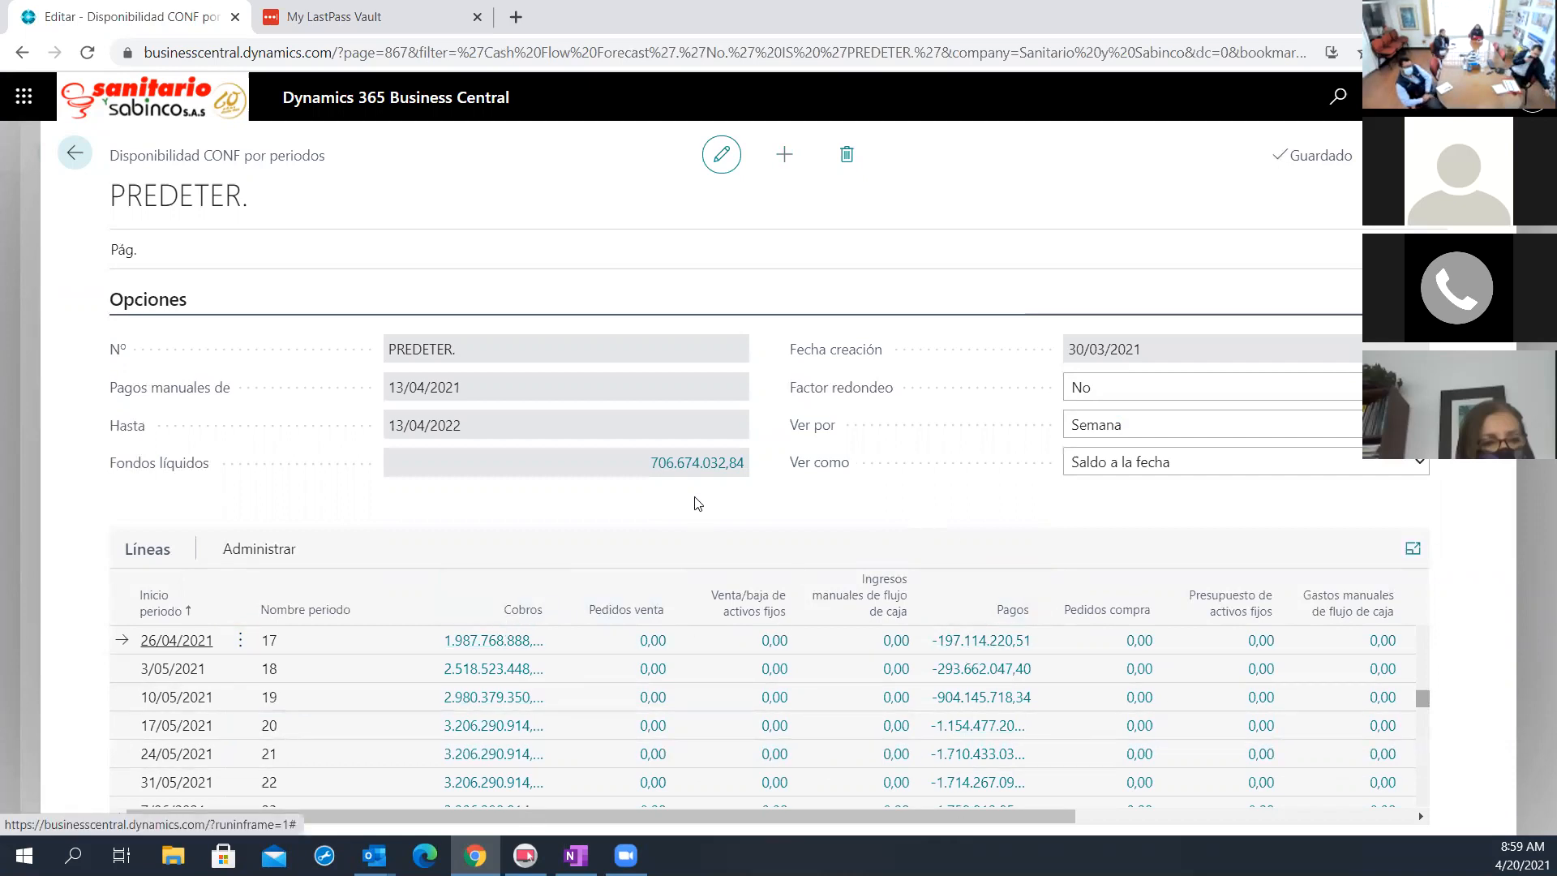
Examine the cash flow entries behind the Fondos líquidos amount, covering cash, bank and withholding accounts, and return to the period availability
left_click(706, 465)
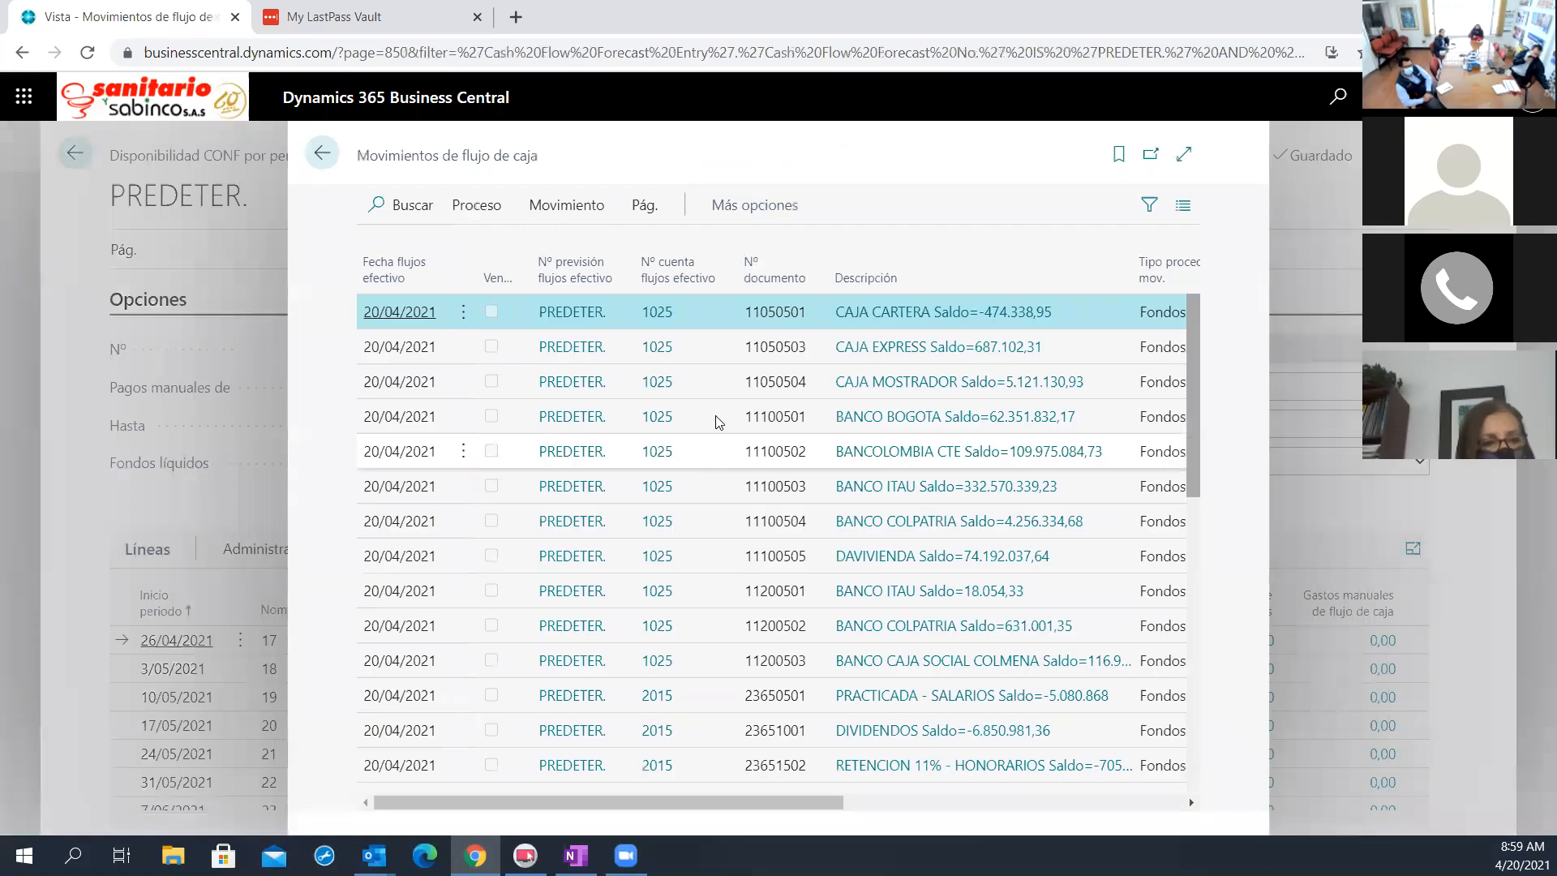
scroll(688, 699, "down", 10)
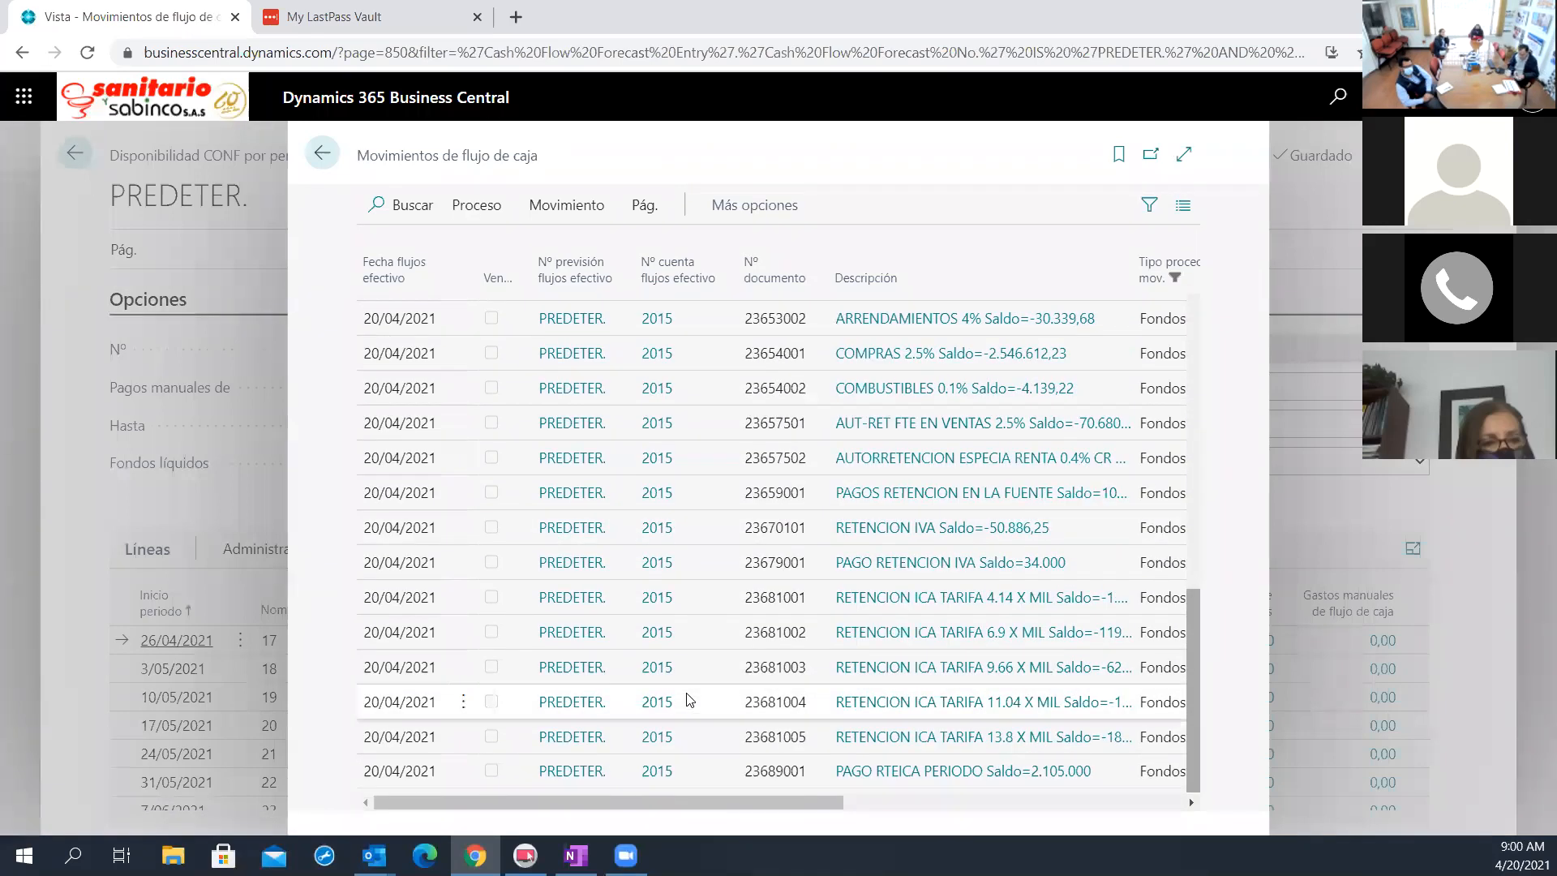
scroll(688, 699, "up", 10)
scroll(679, 687, "down", 10)
scroll(673, 685, "up", 7)
scroll(688, 678, "down", 7)
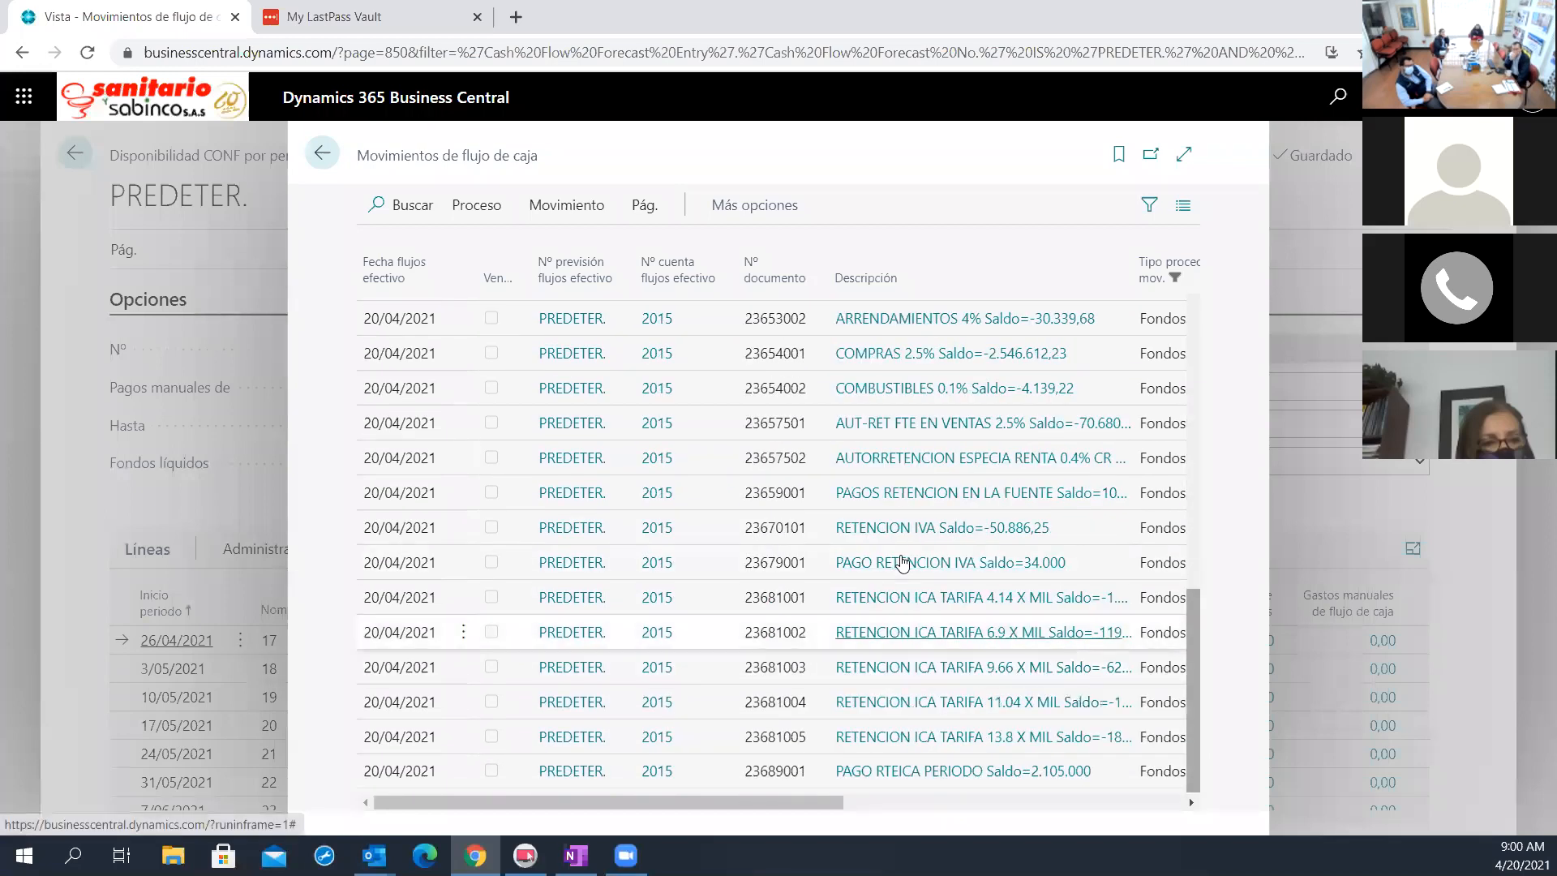
scroll(922, 777, "up", 5)
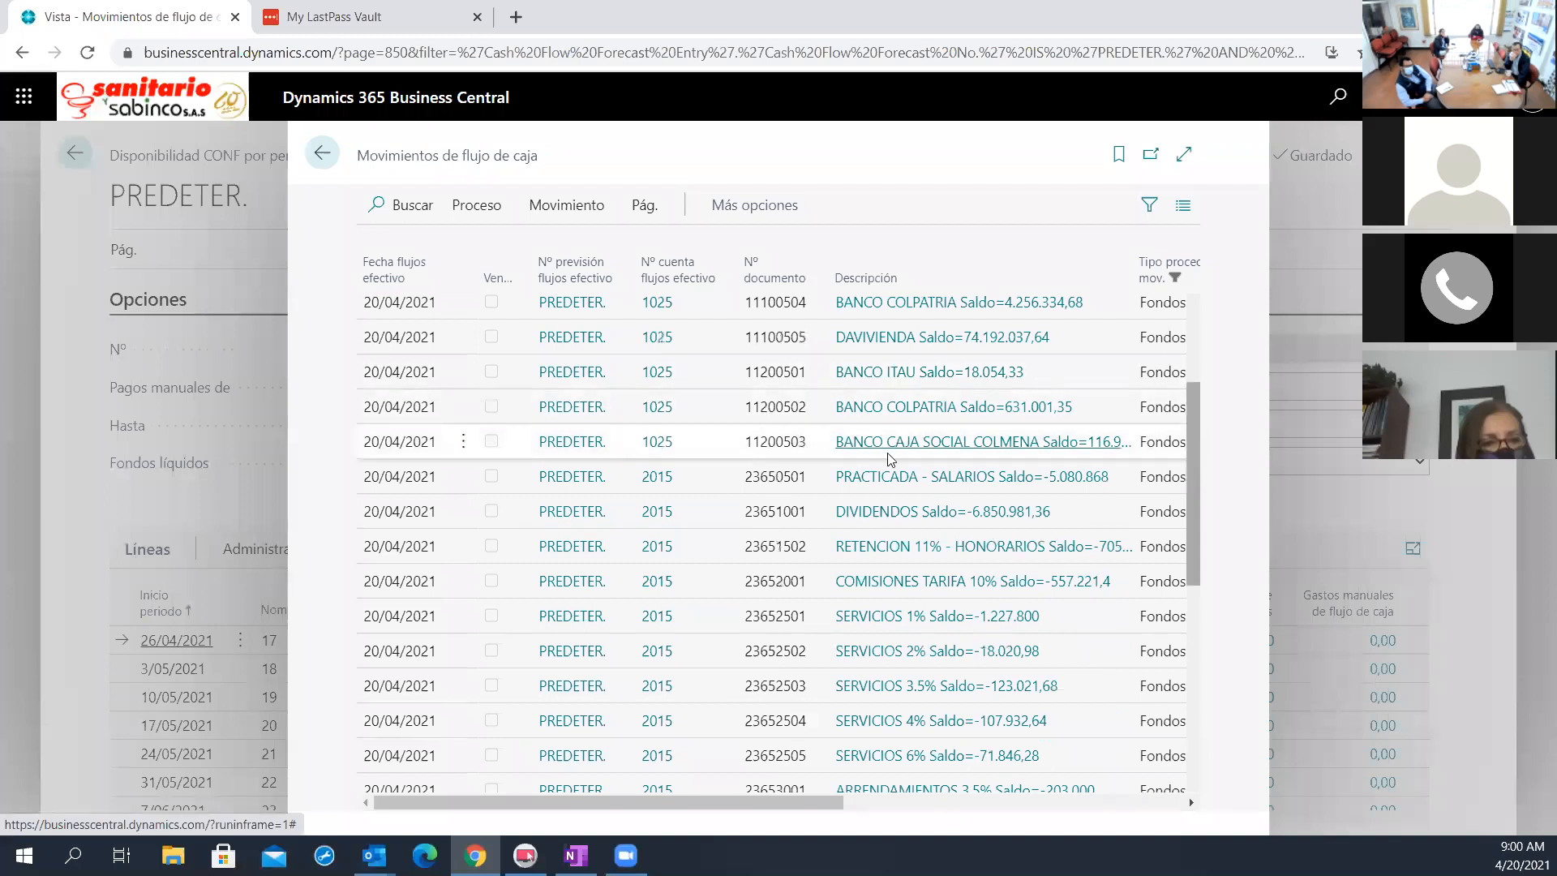
scroll(902, 637, "down", 3)
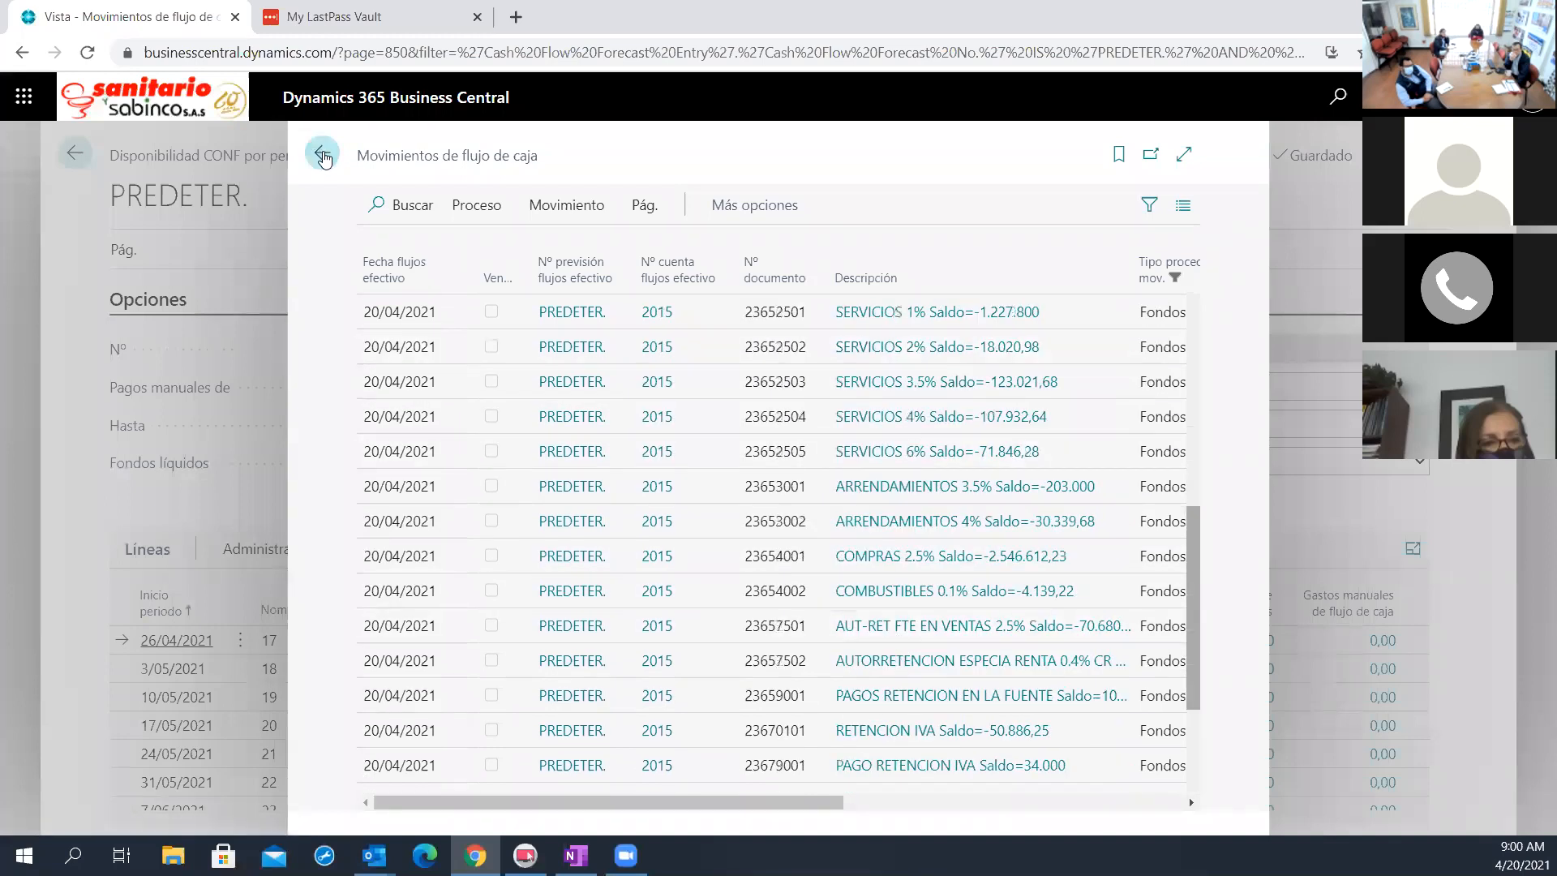
left_click(322, 153)
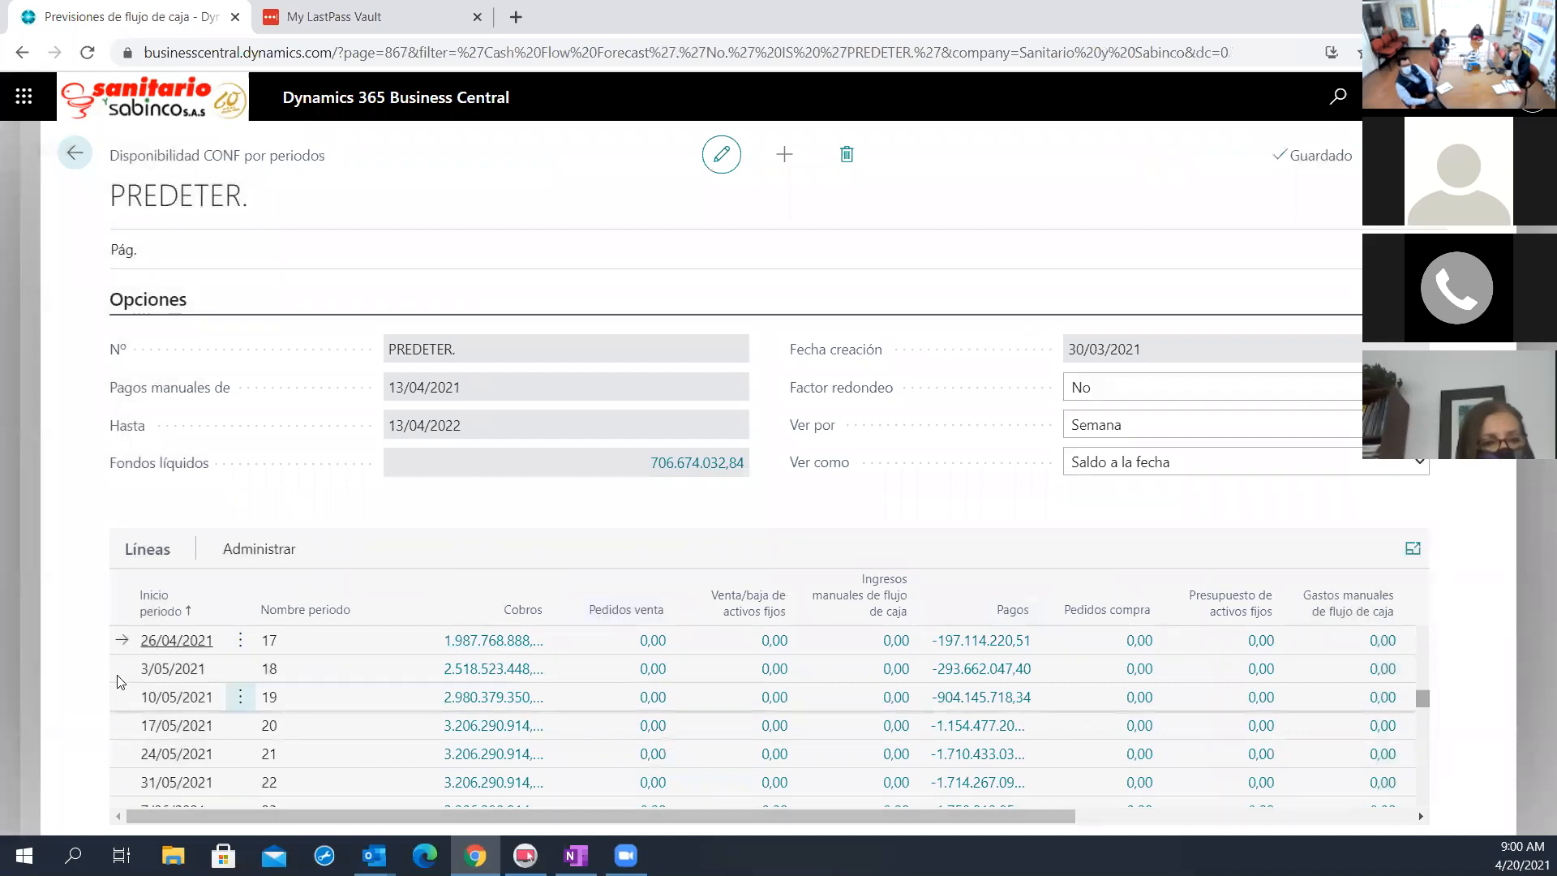
Open the entries behind the Cobros amount for the week starting 26/04/2021, expand the list and review its oldest documents
scroll(247, 657, "up", 1)
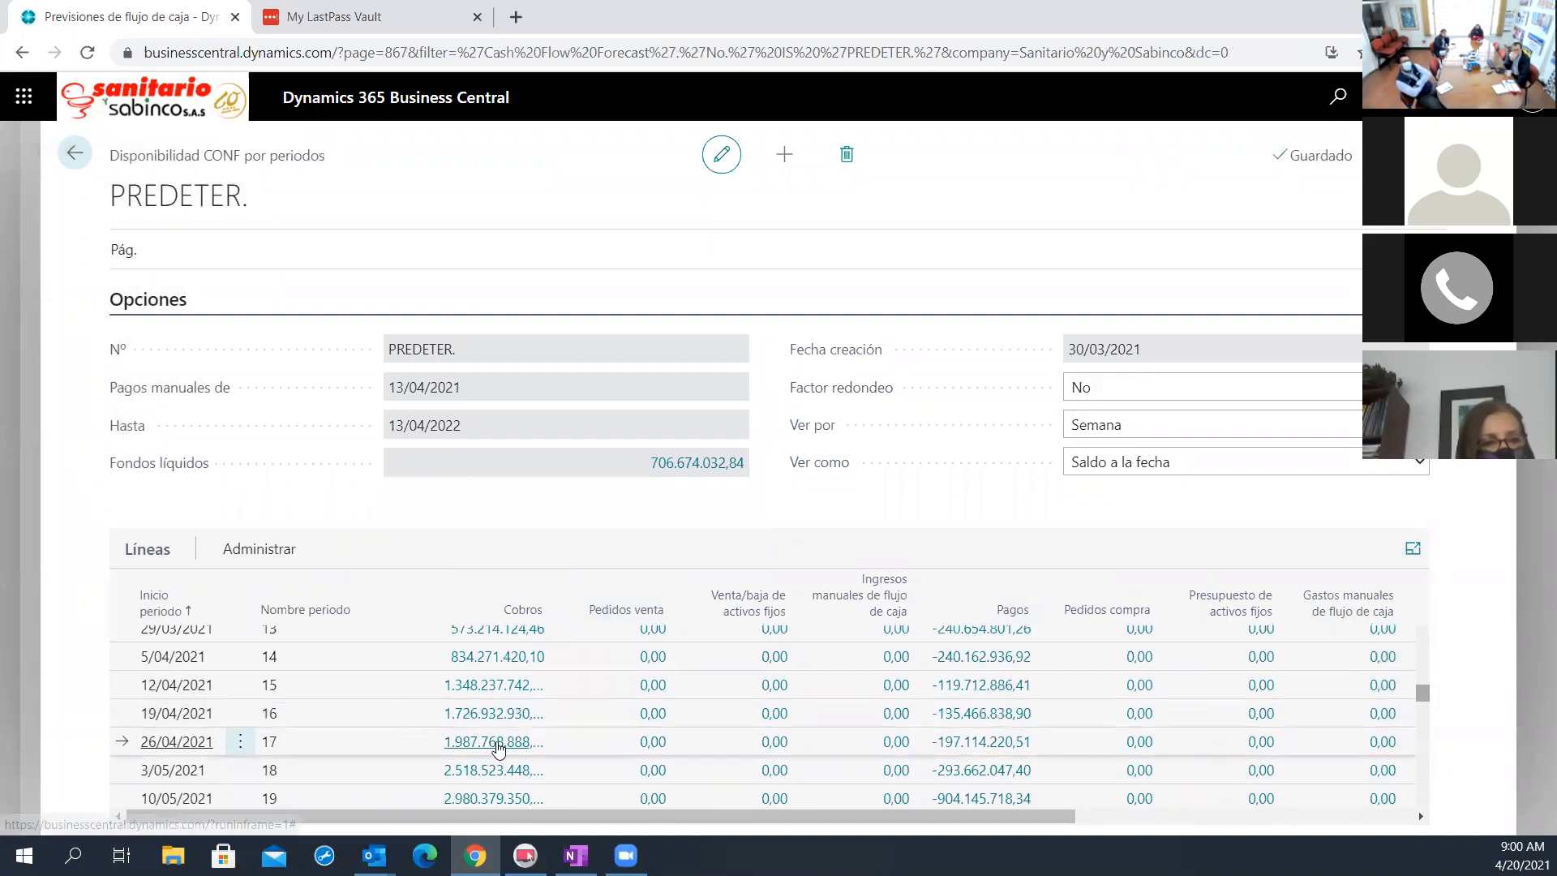
left_click(496, 742)
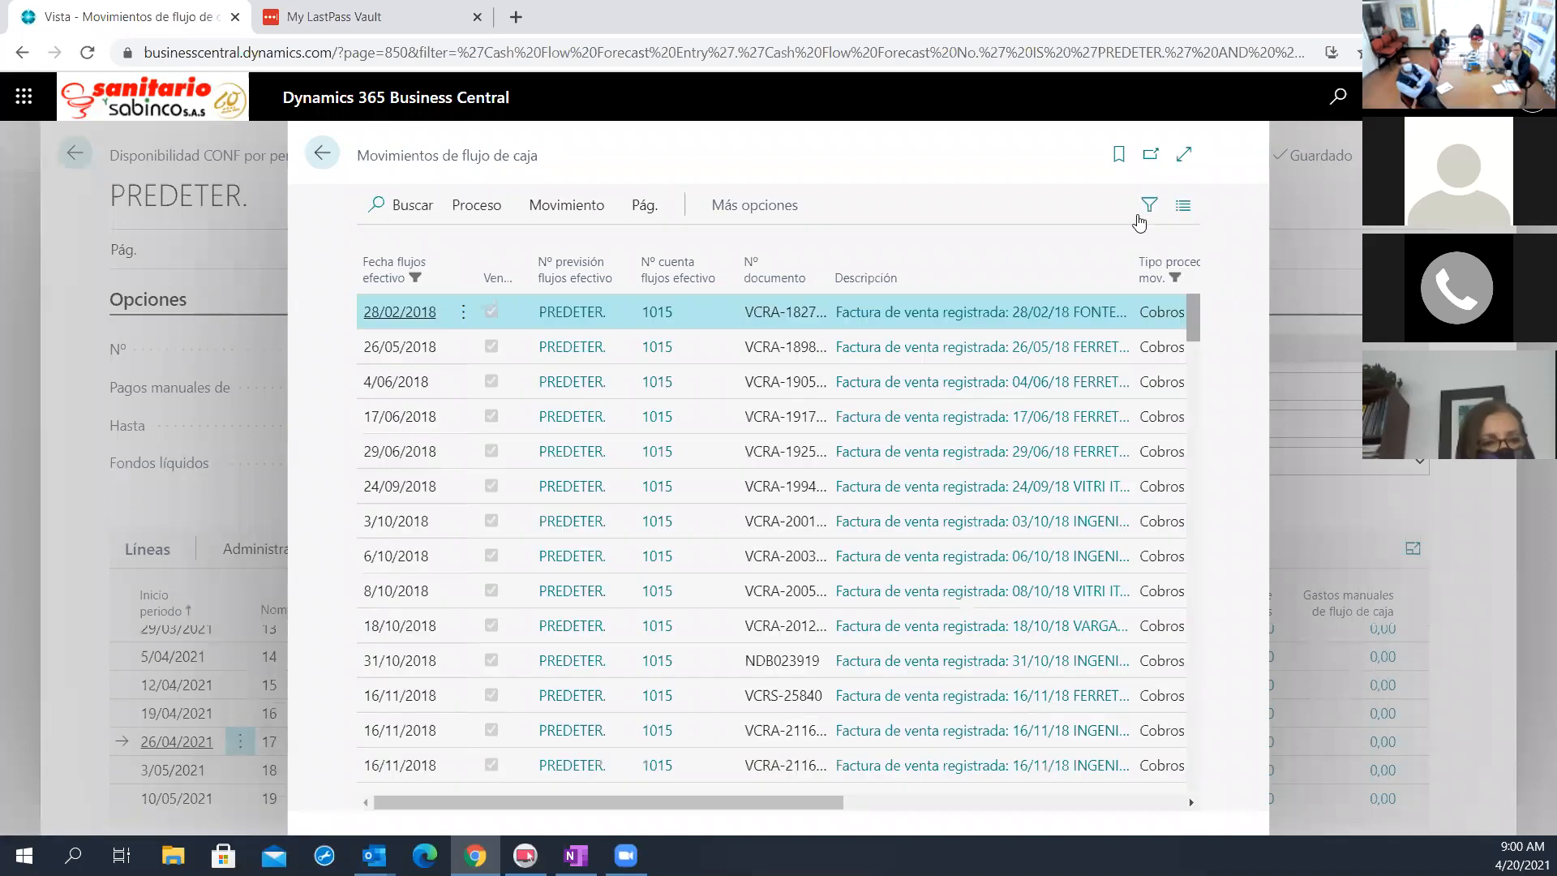
left_click(1185, 156)
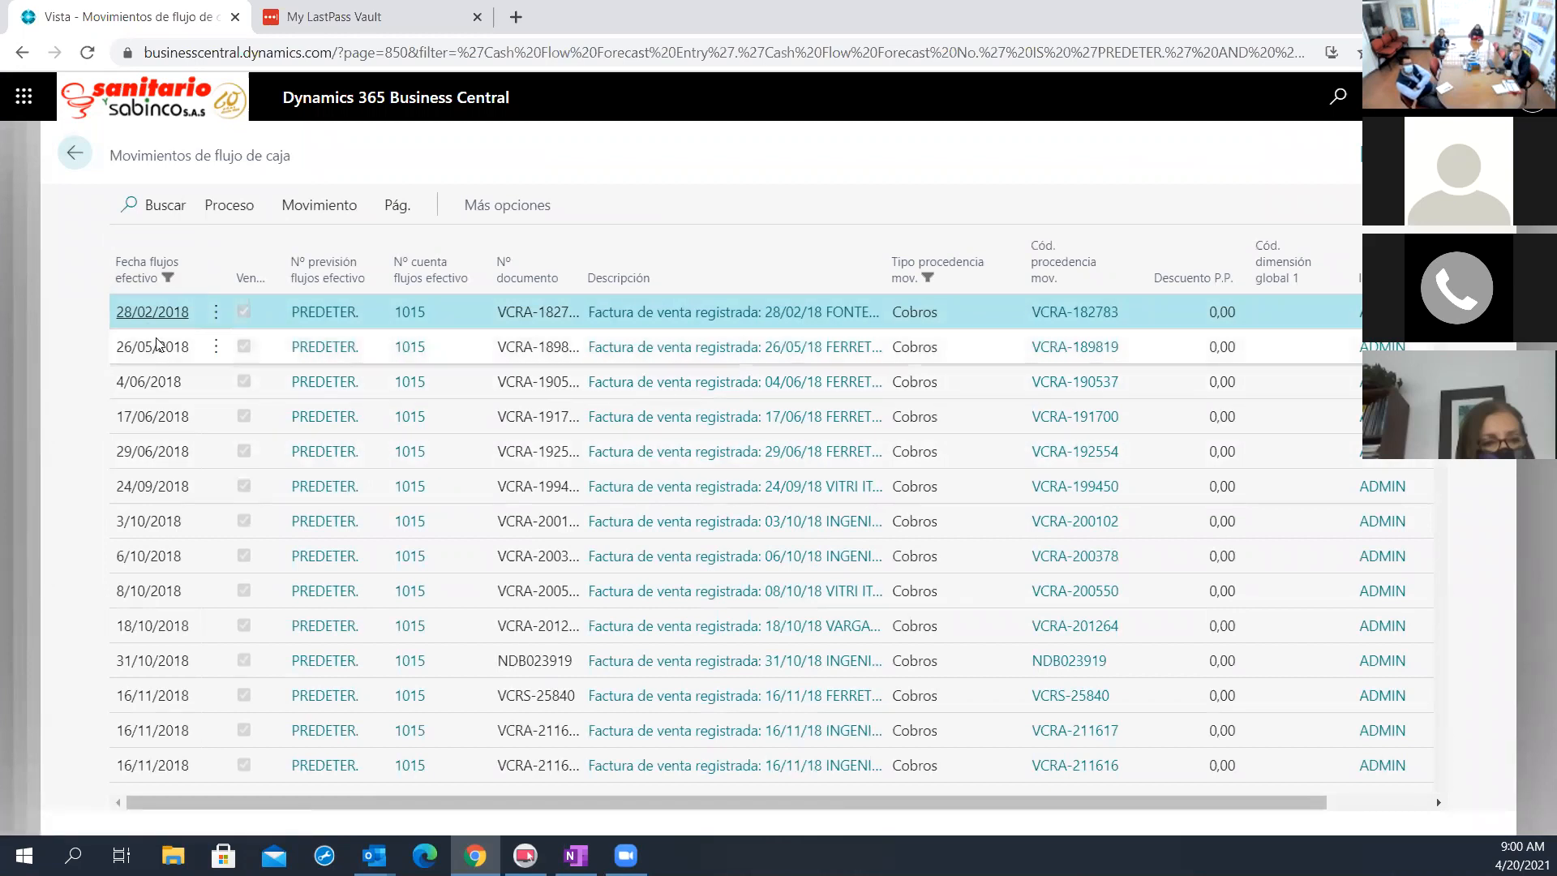
scroll(158, 392, "down", 10)
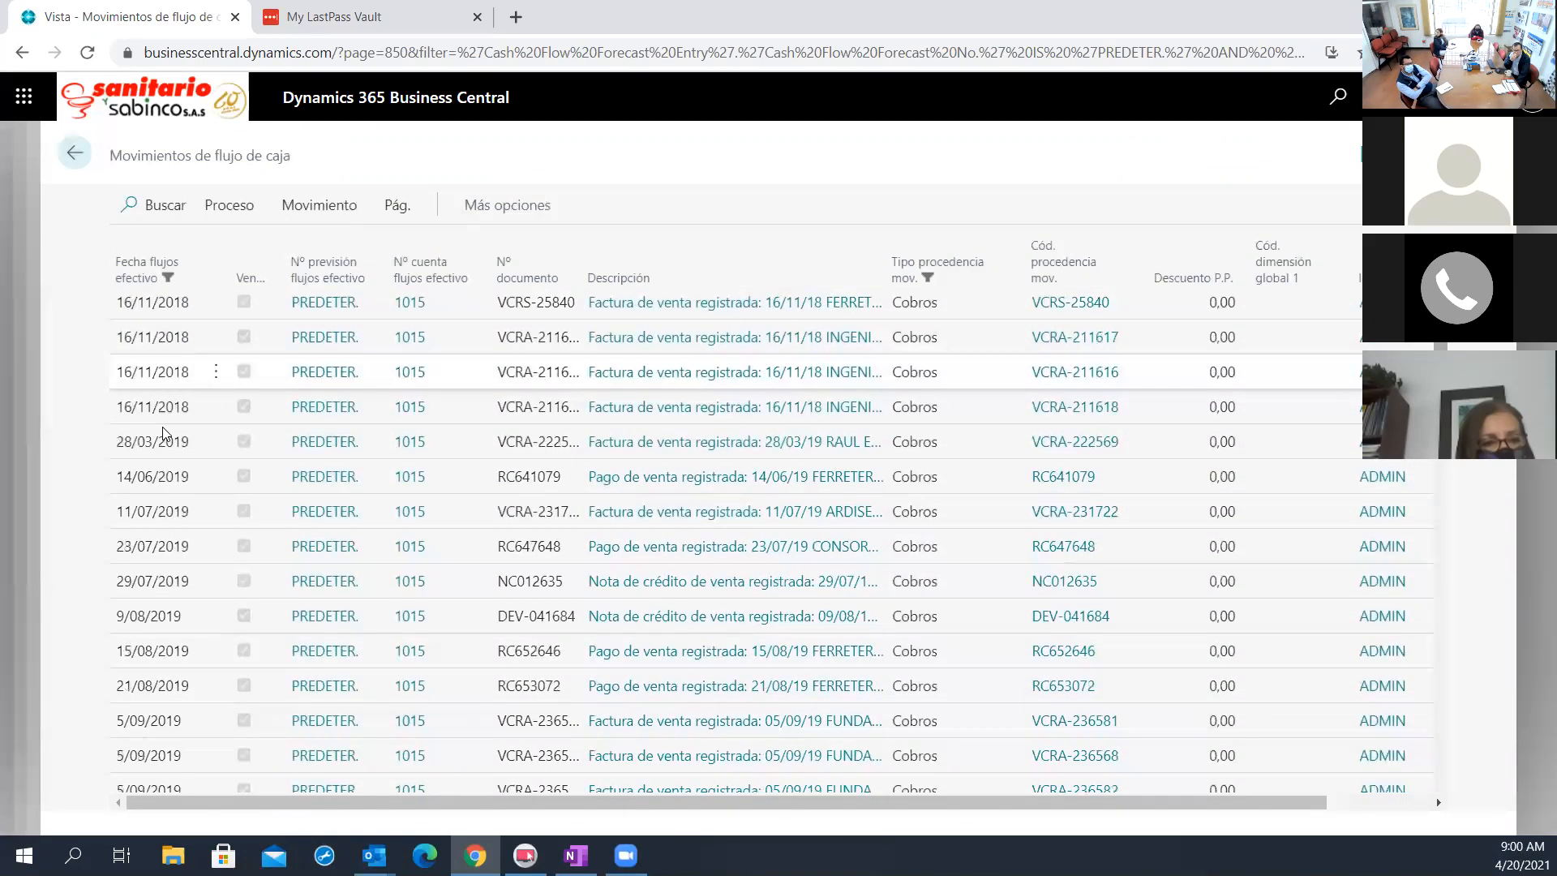
Examine the older Cobros entries by cash flow date from 2018 into late 2020, and return to the PREDETER. forecast card
scroll(165, 434, "down", 5)
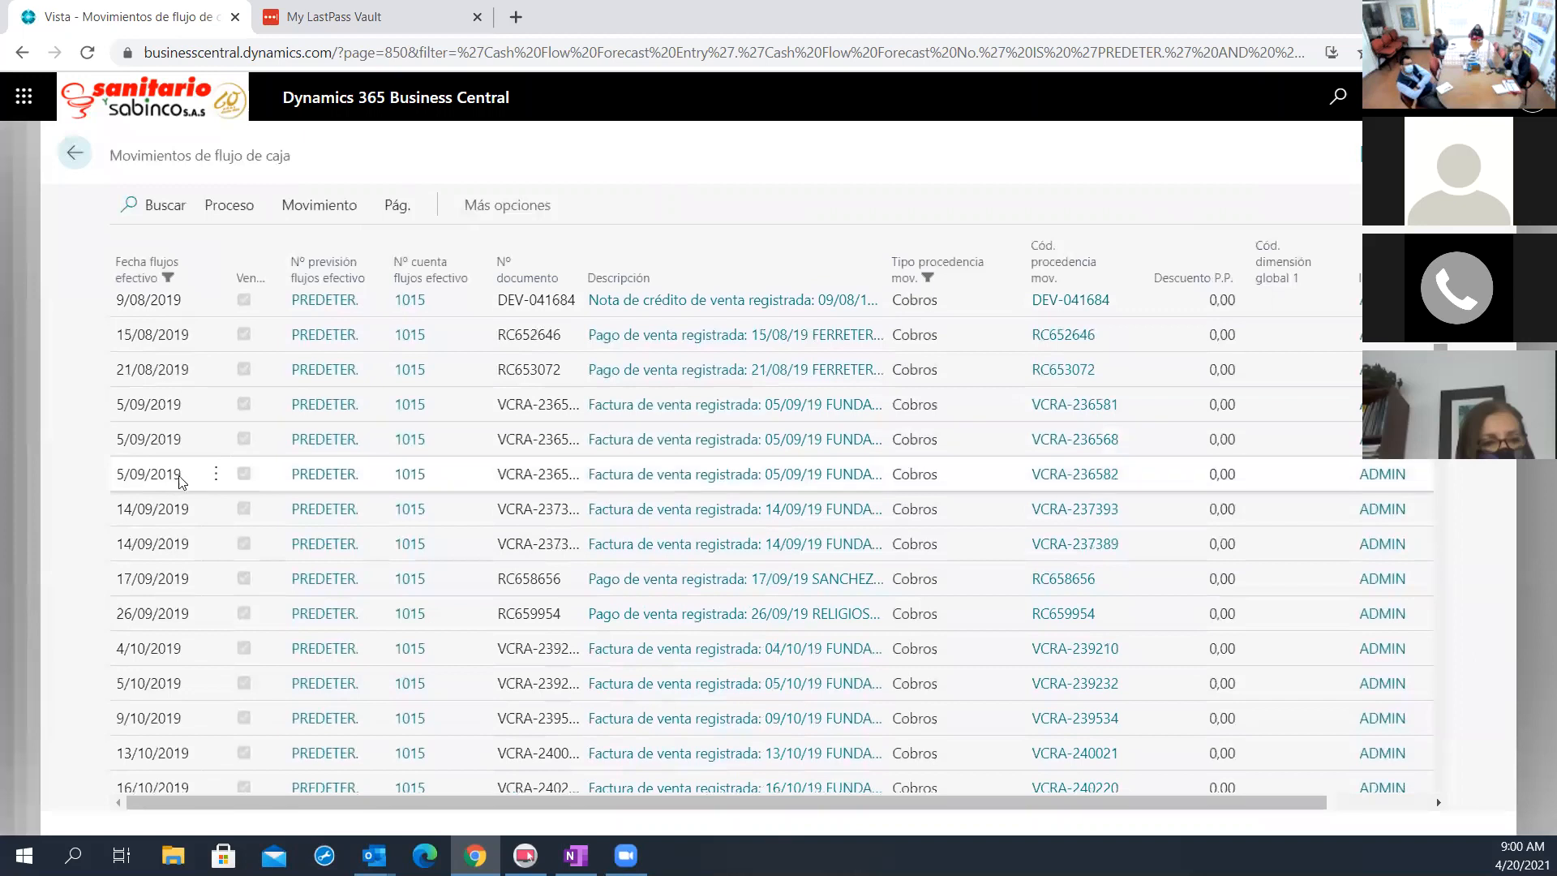
scroll(170, 497, "down", 2)
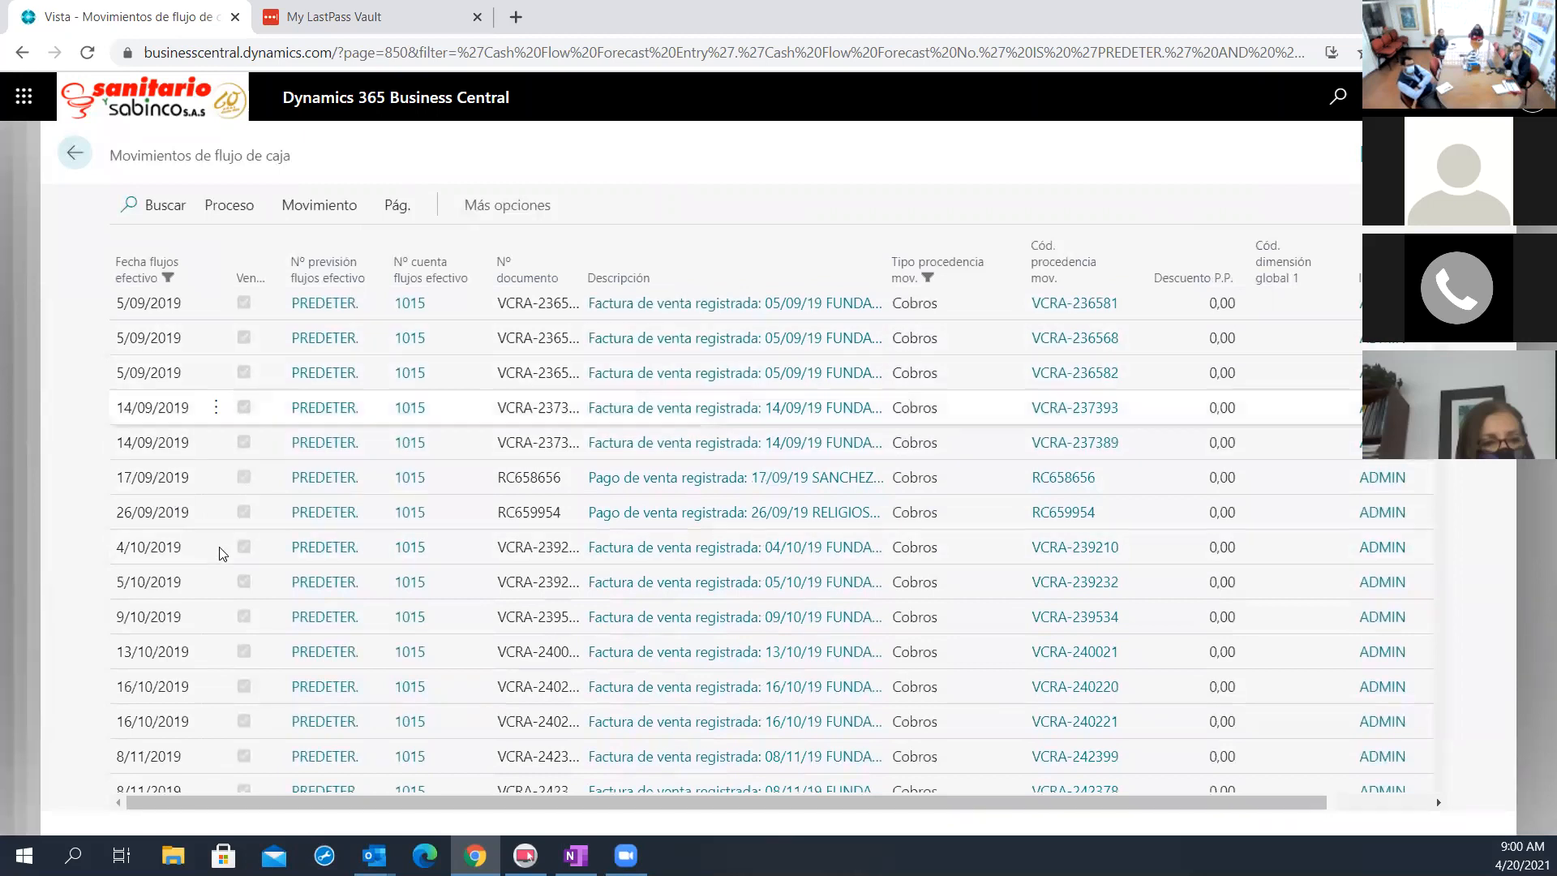
scroll(219, 608, "down", 15)
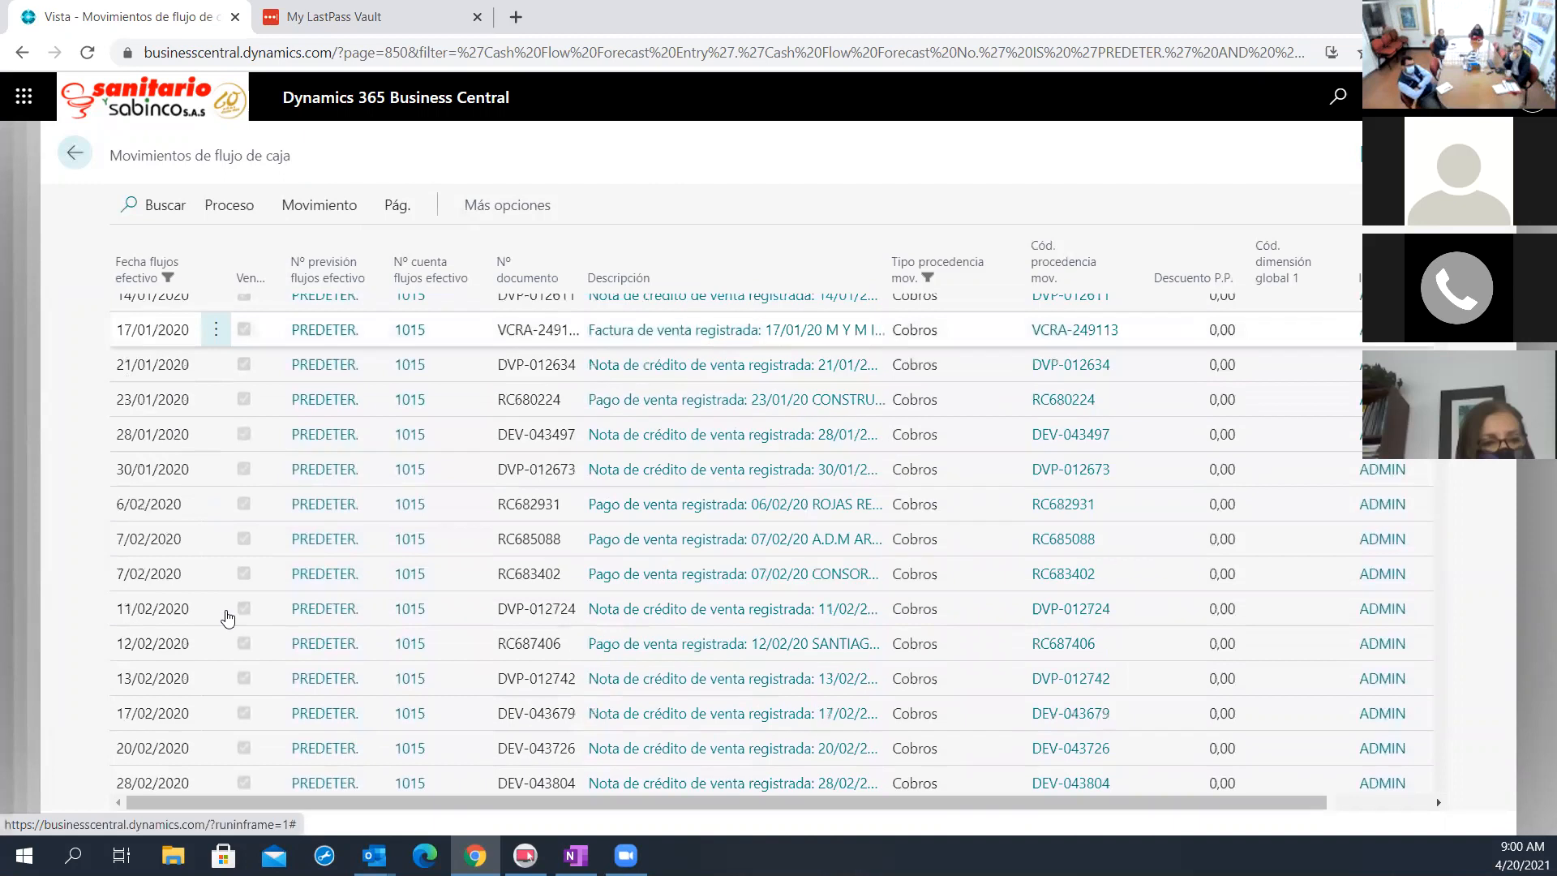
scroll(227, 618, "down", 15)
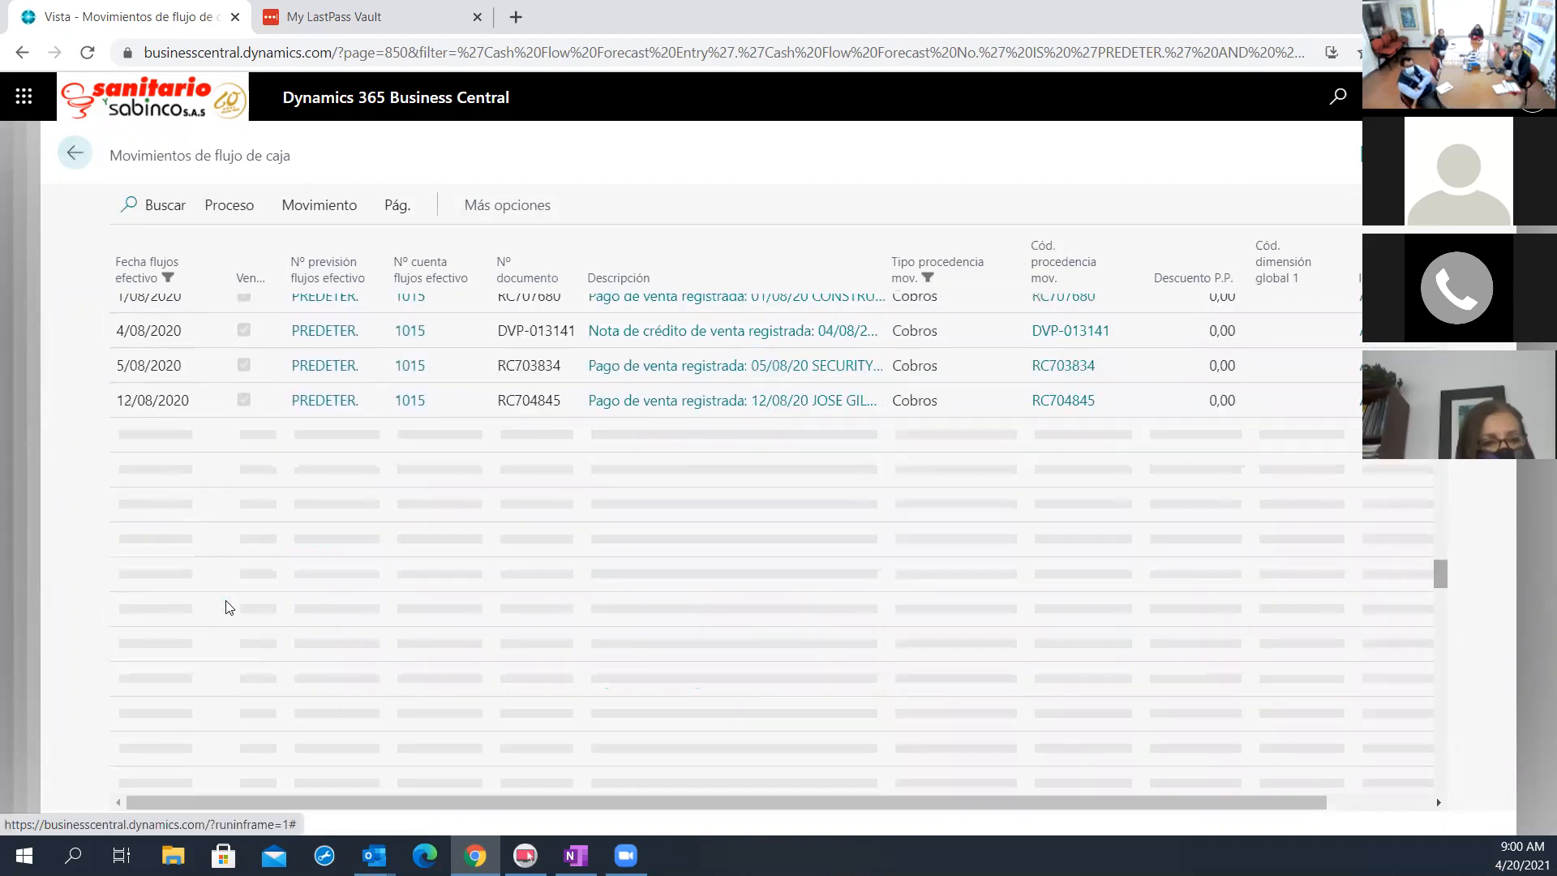
scroll(227, 617, "down", 12)
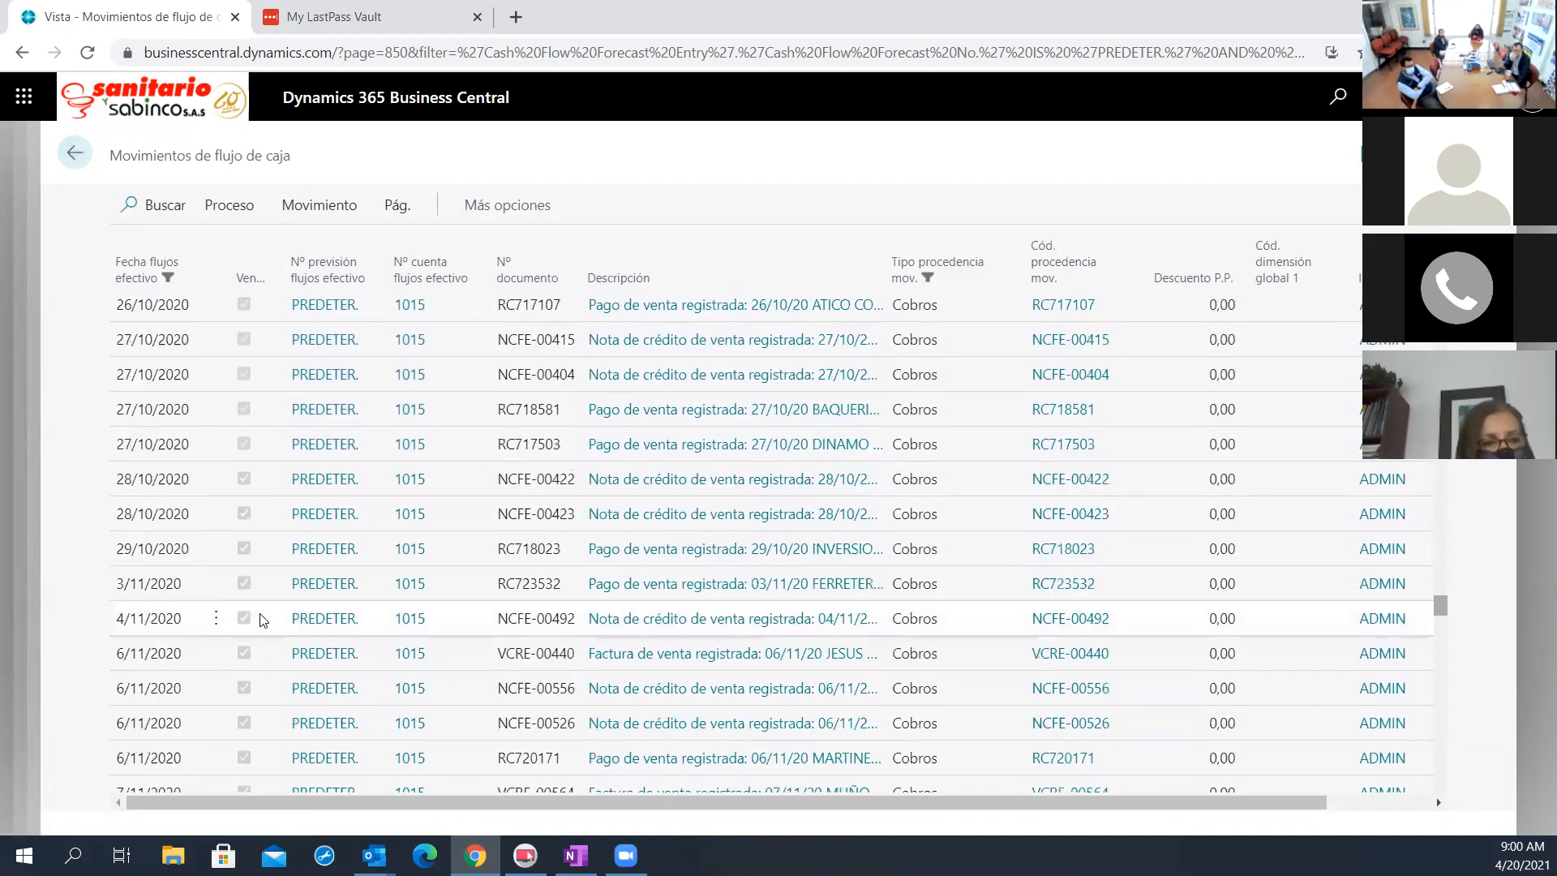
scroll(244, 611, "down", 6)
left_click(91, 162)
left_click(95, 162)
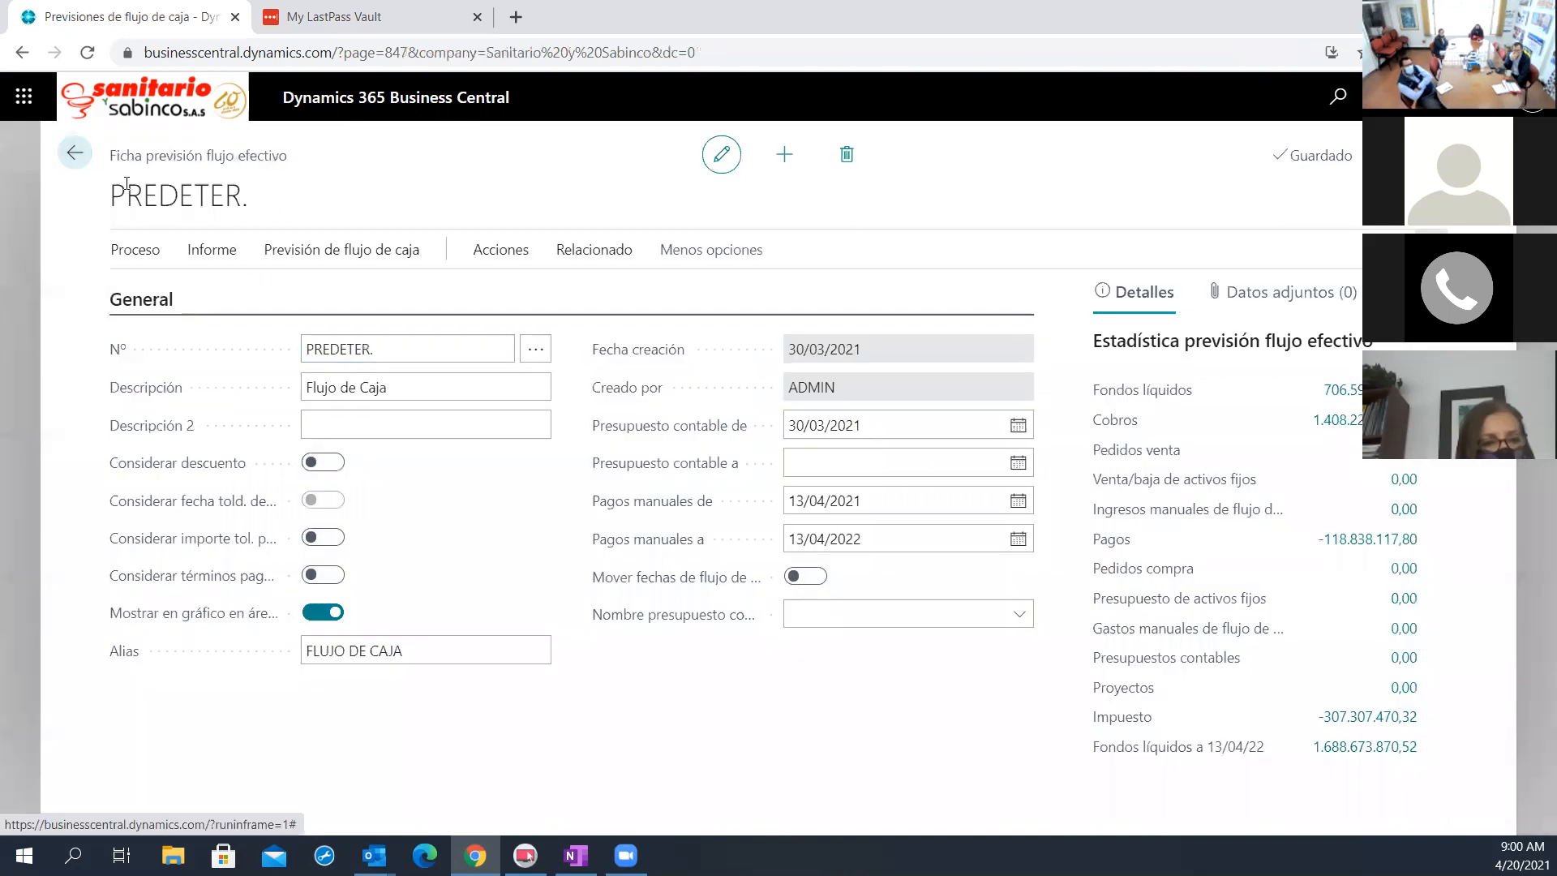
Reopen the PREDETER. forecast card from the list, hide its details pane and enable Considerar términos pago flujos efectivo
left_click(80, 156)
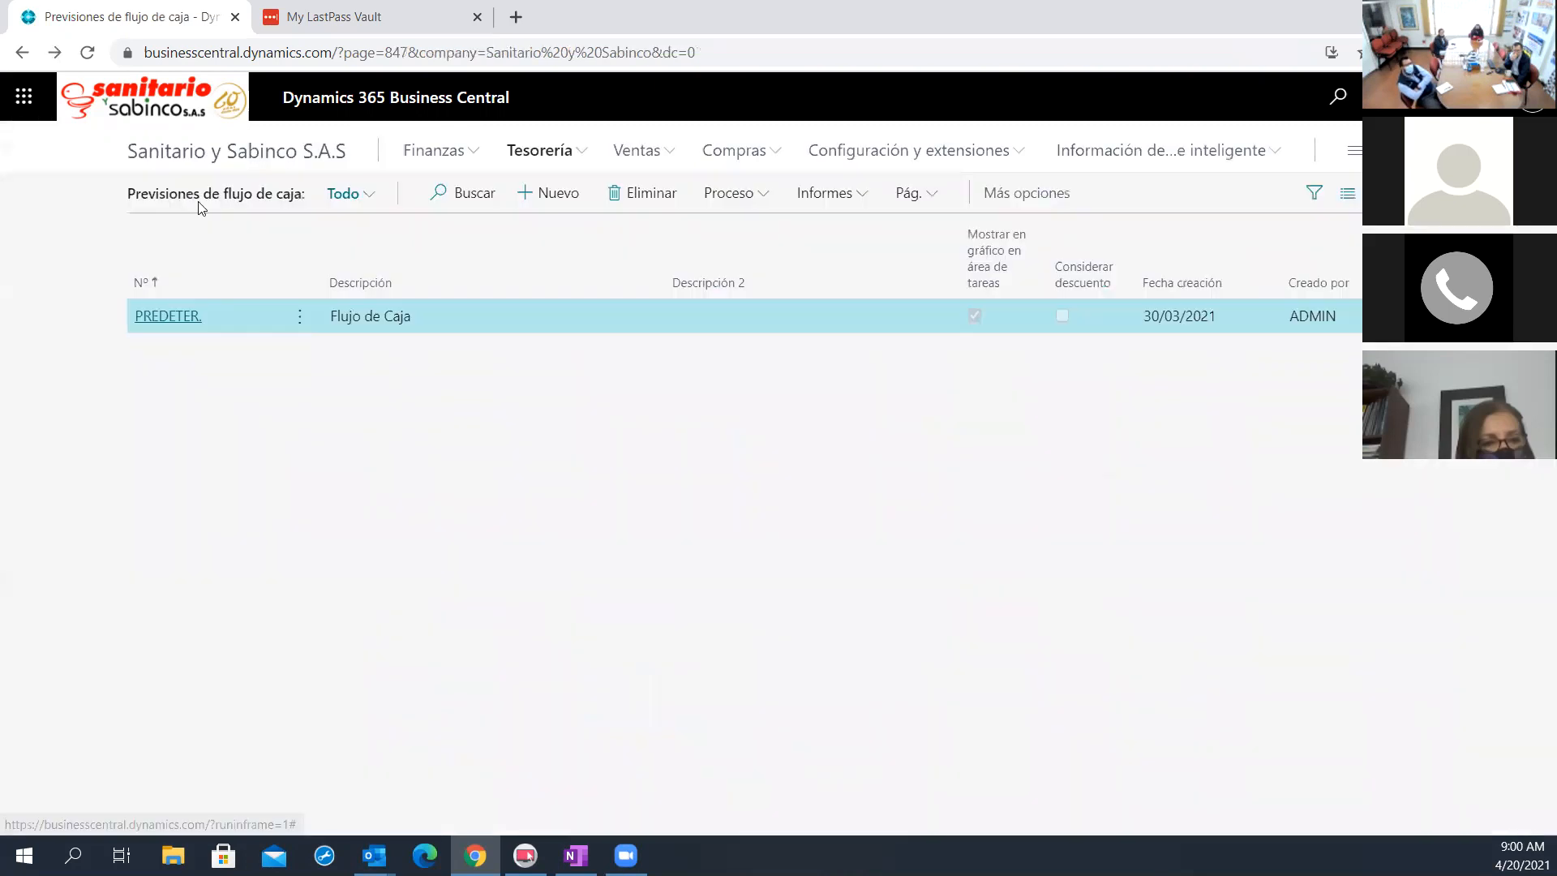
left_click(187, 316)
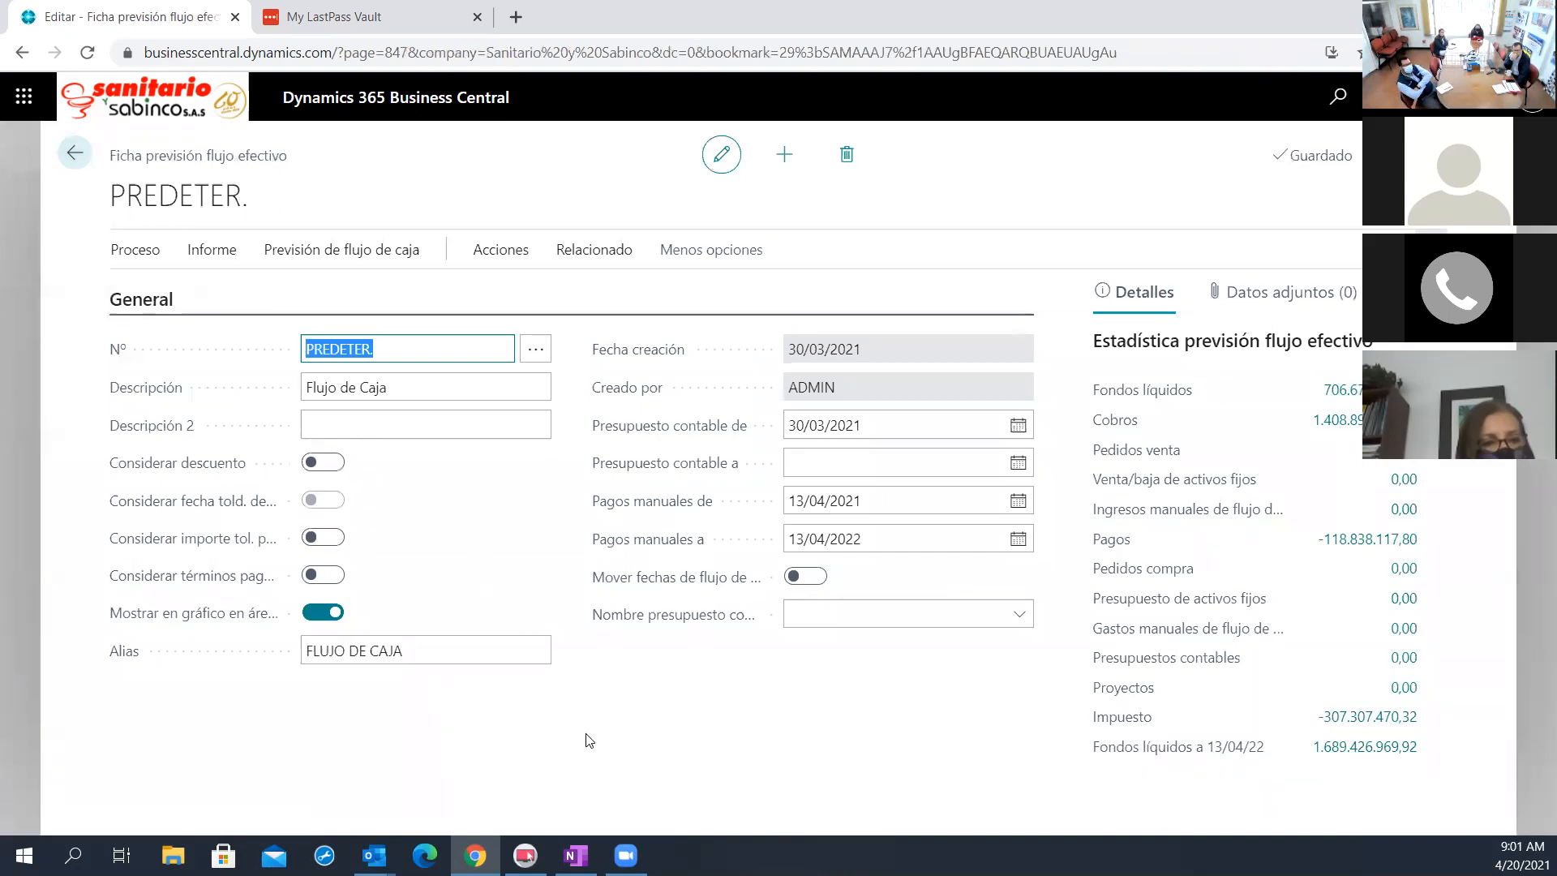
mouse_move(213, 578)
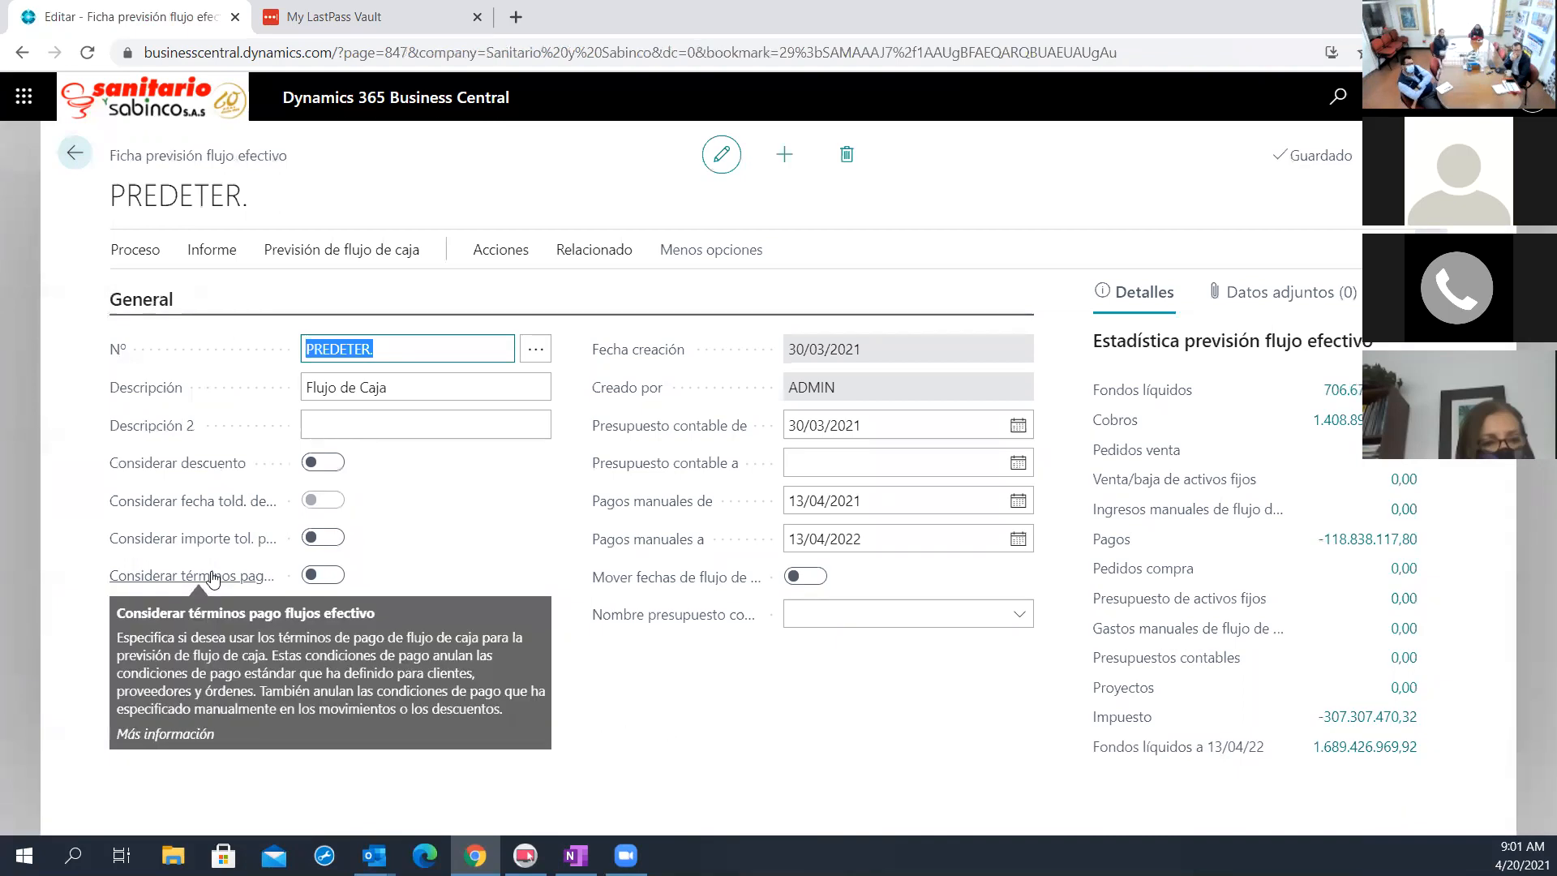
left_click(1431, 249)
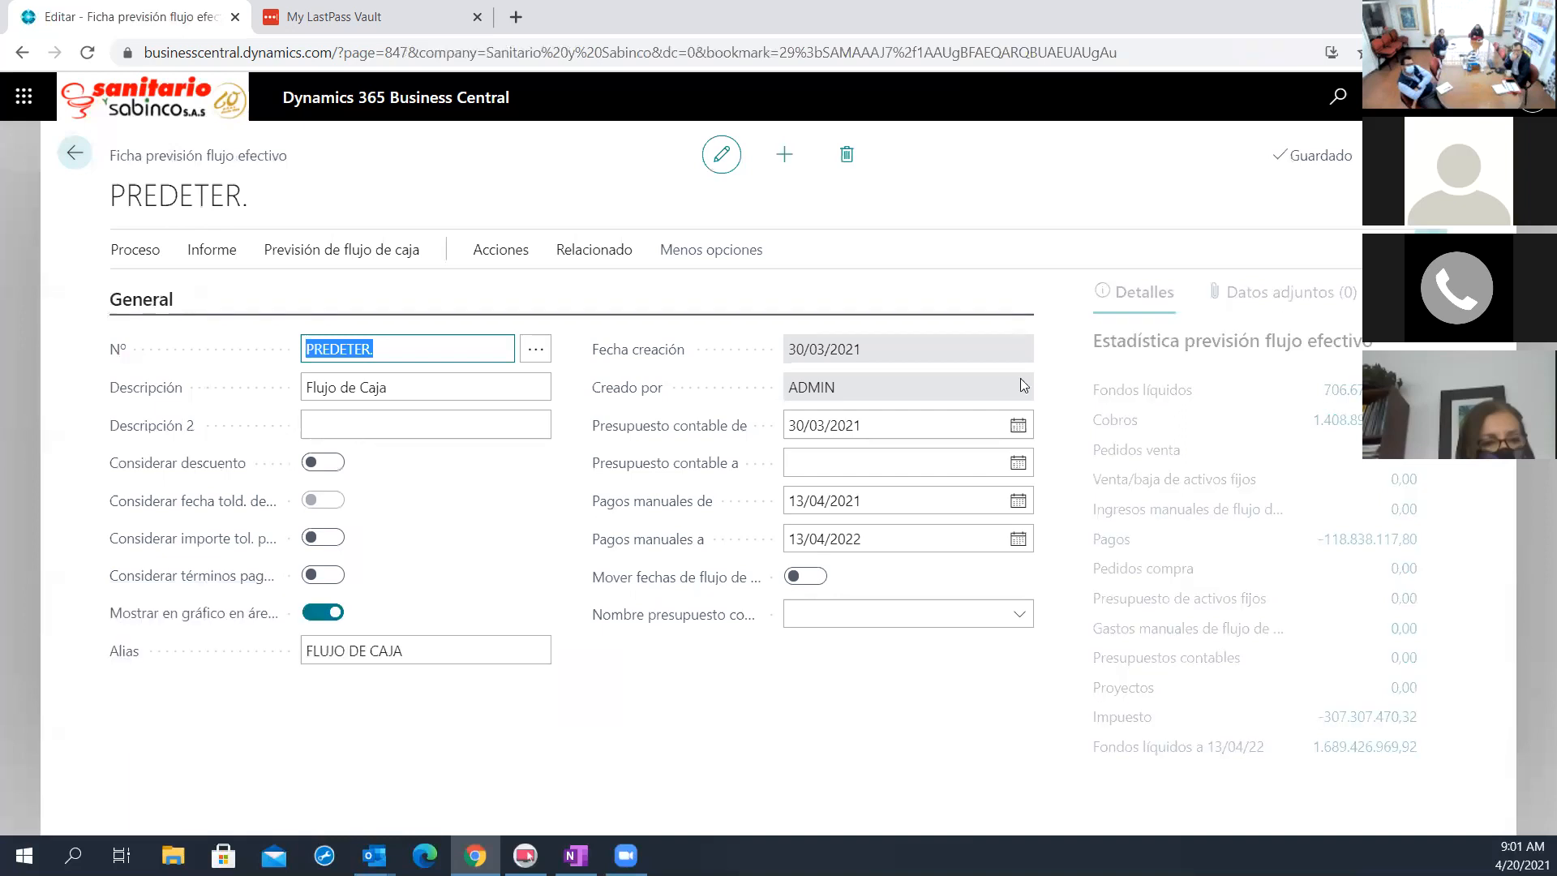
mouse_move(273, 590)
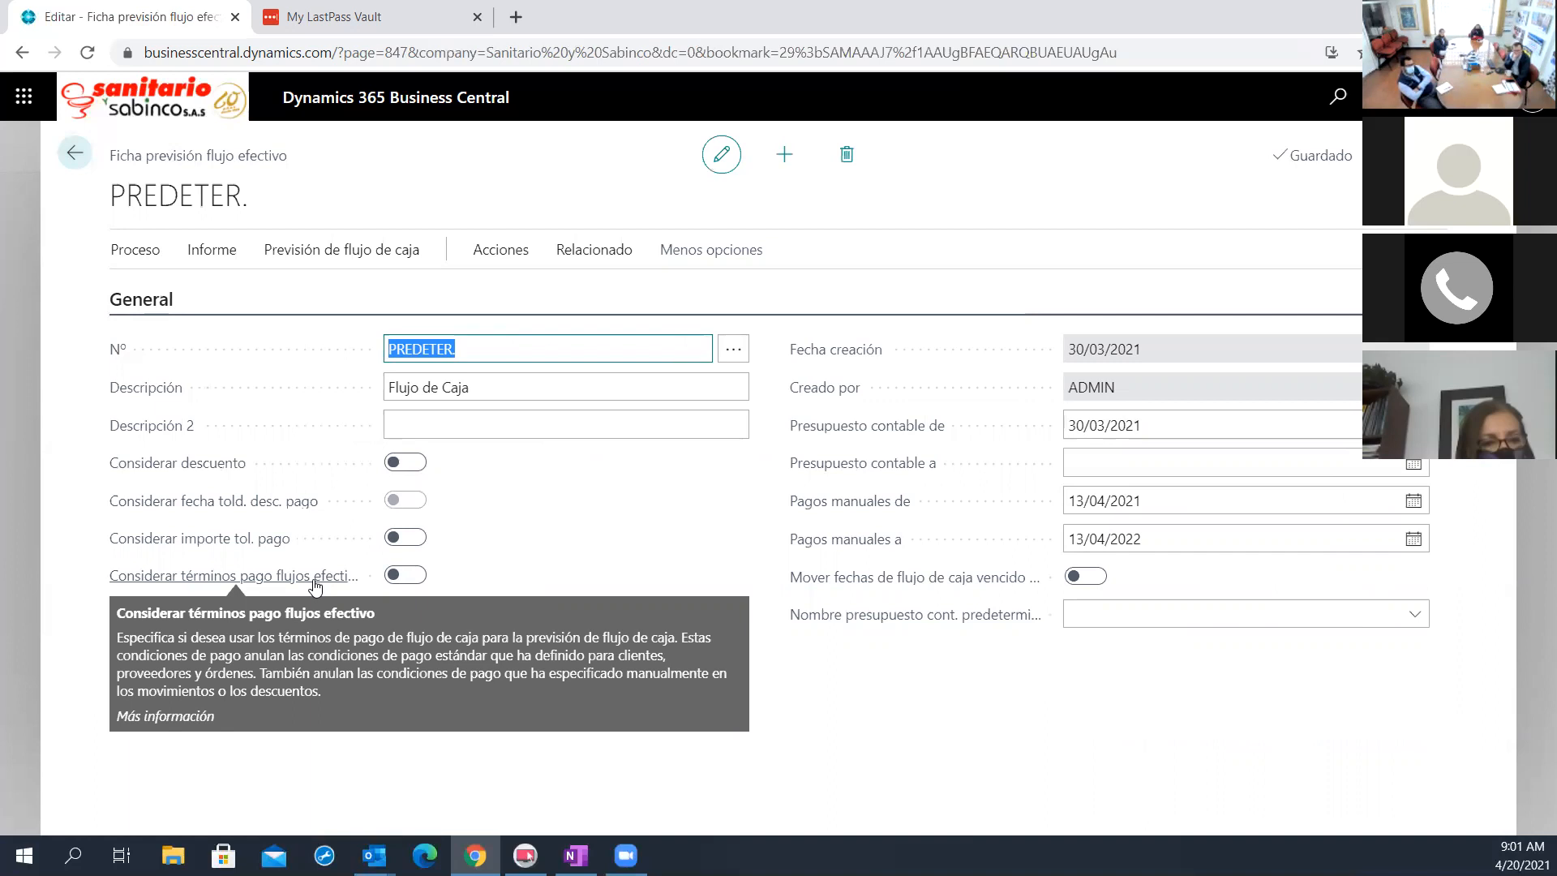
left_click(413, 575)
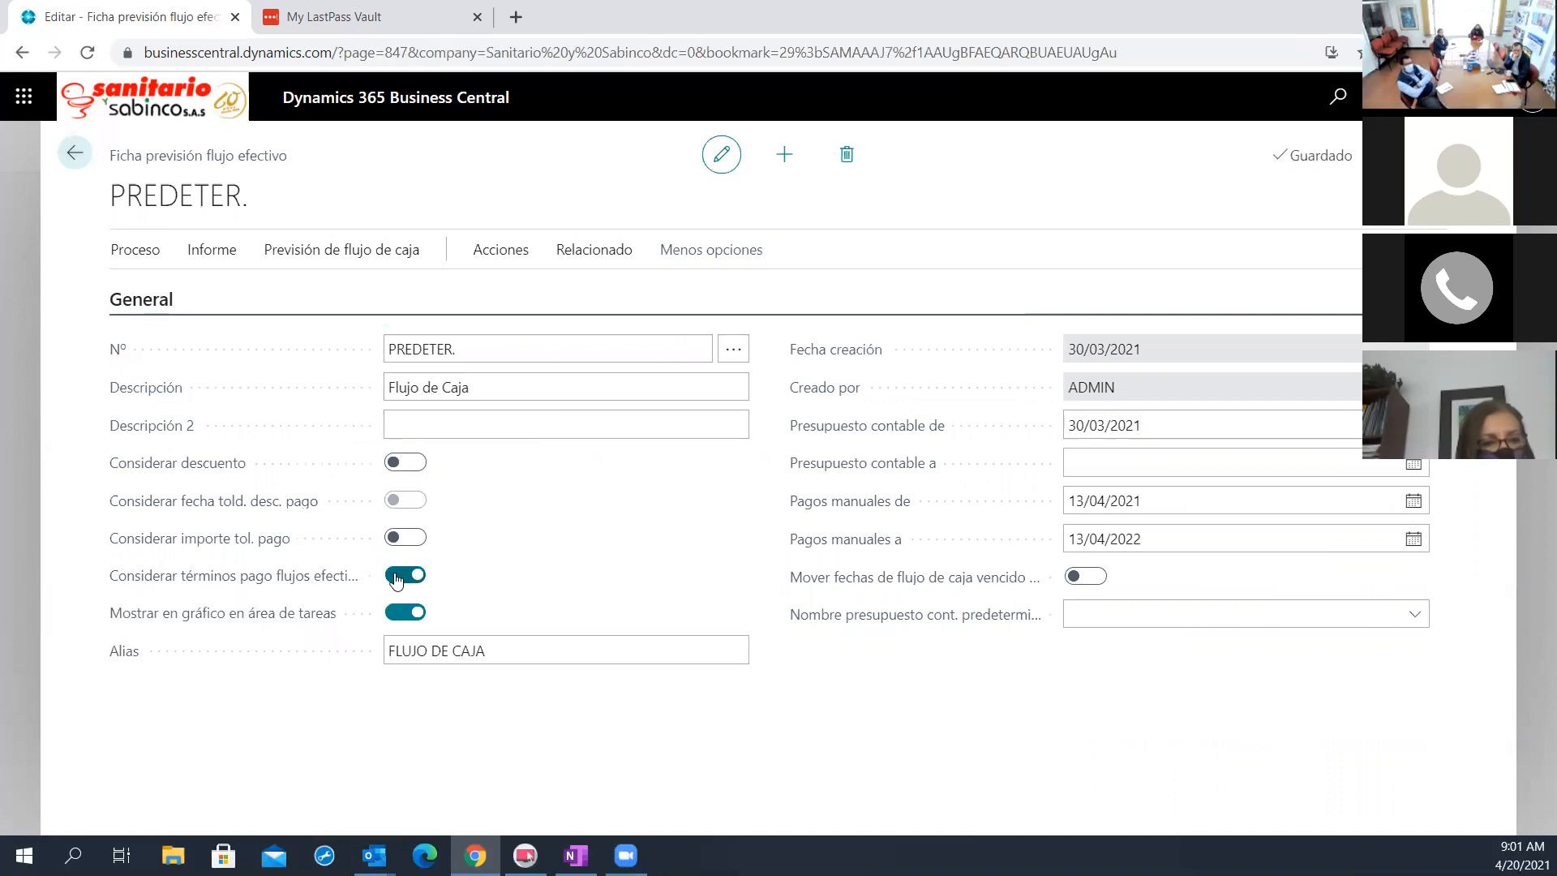
Find the Clientes list, open the first customer's card and expand its Pagos section with all fields shown
left_click(1332, 98)
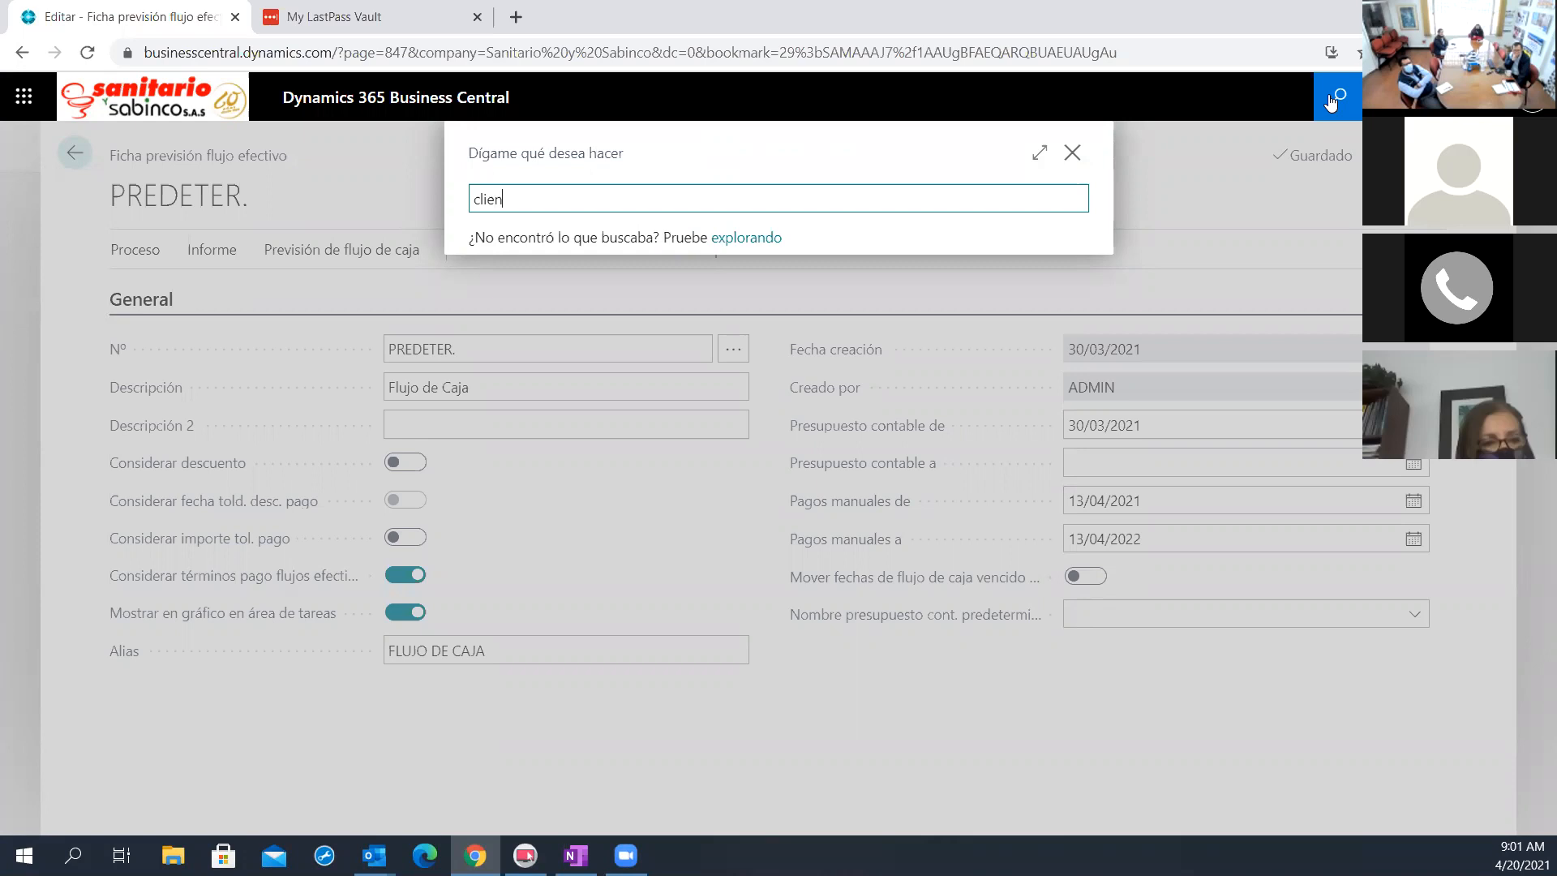
left_click(539, 286)
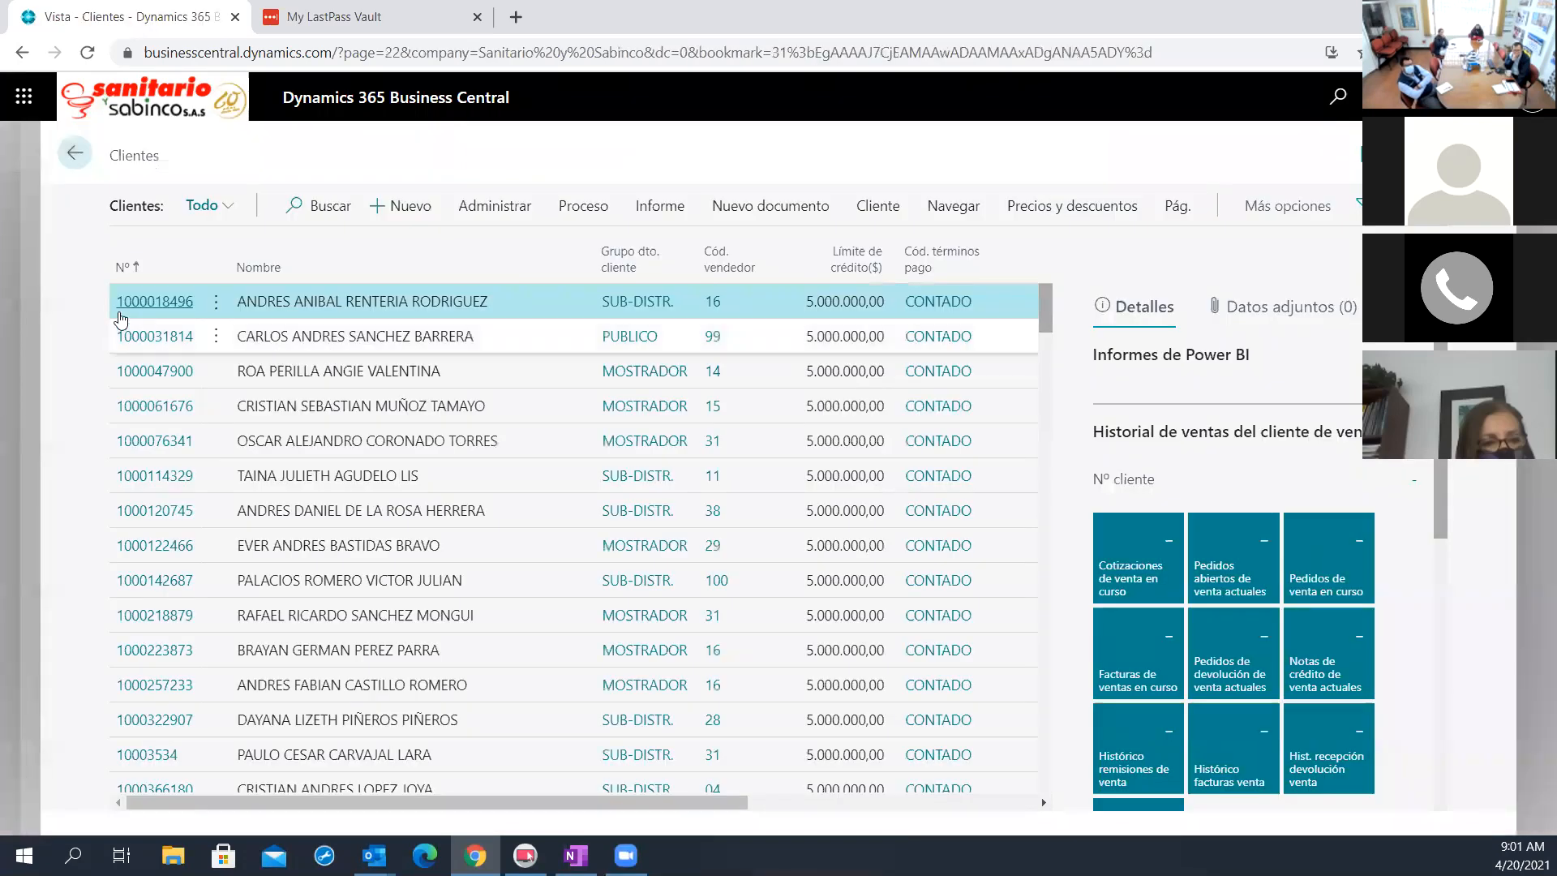
key("Return")
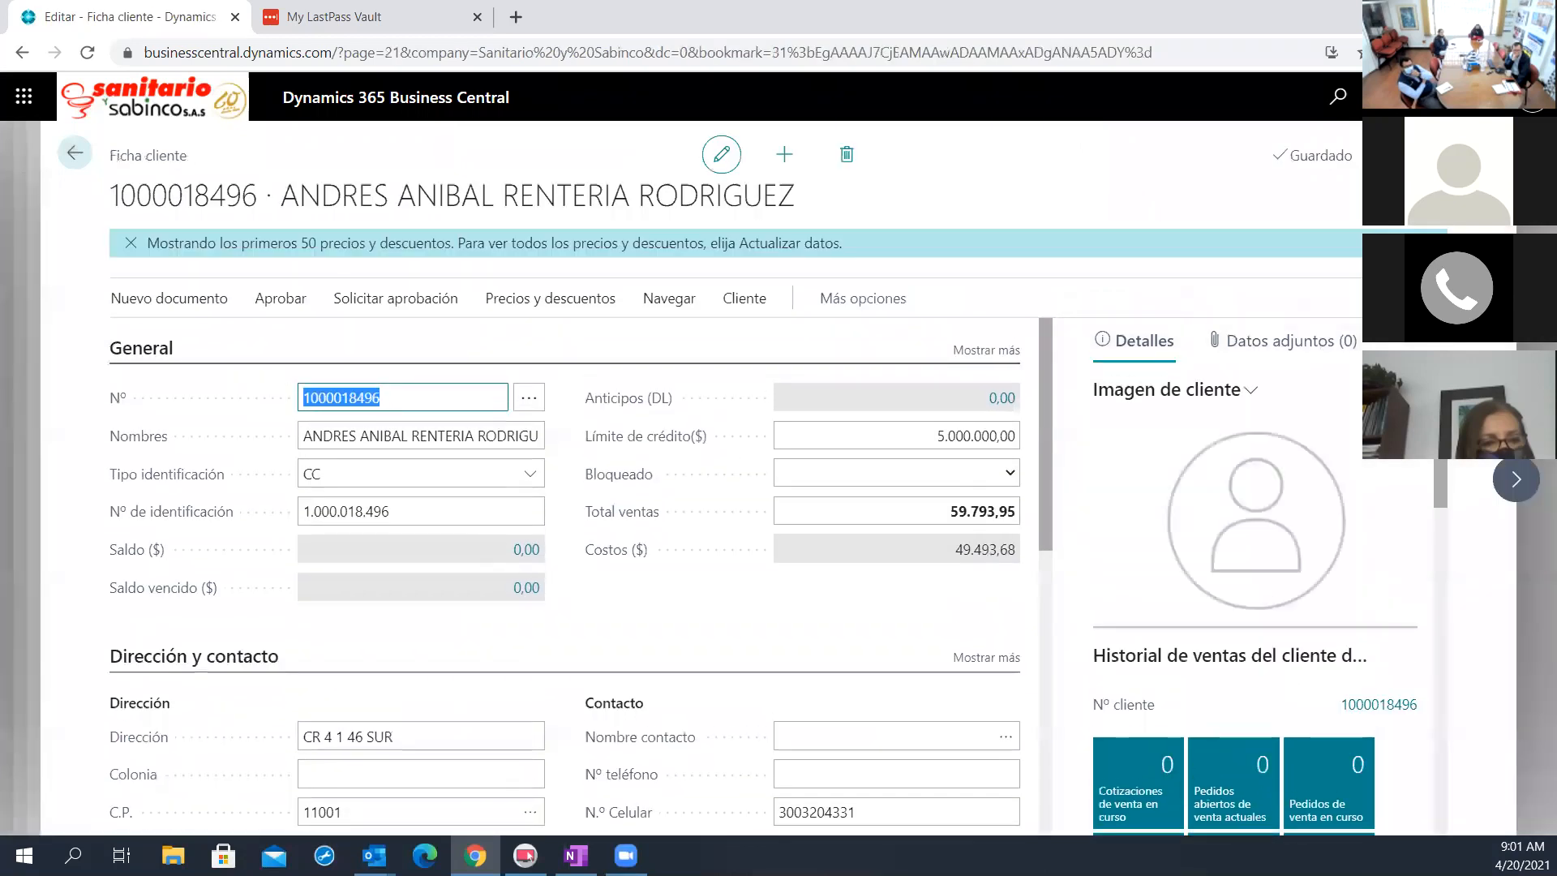
scroll(892, 608, "down", 10)
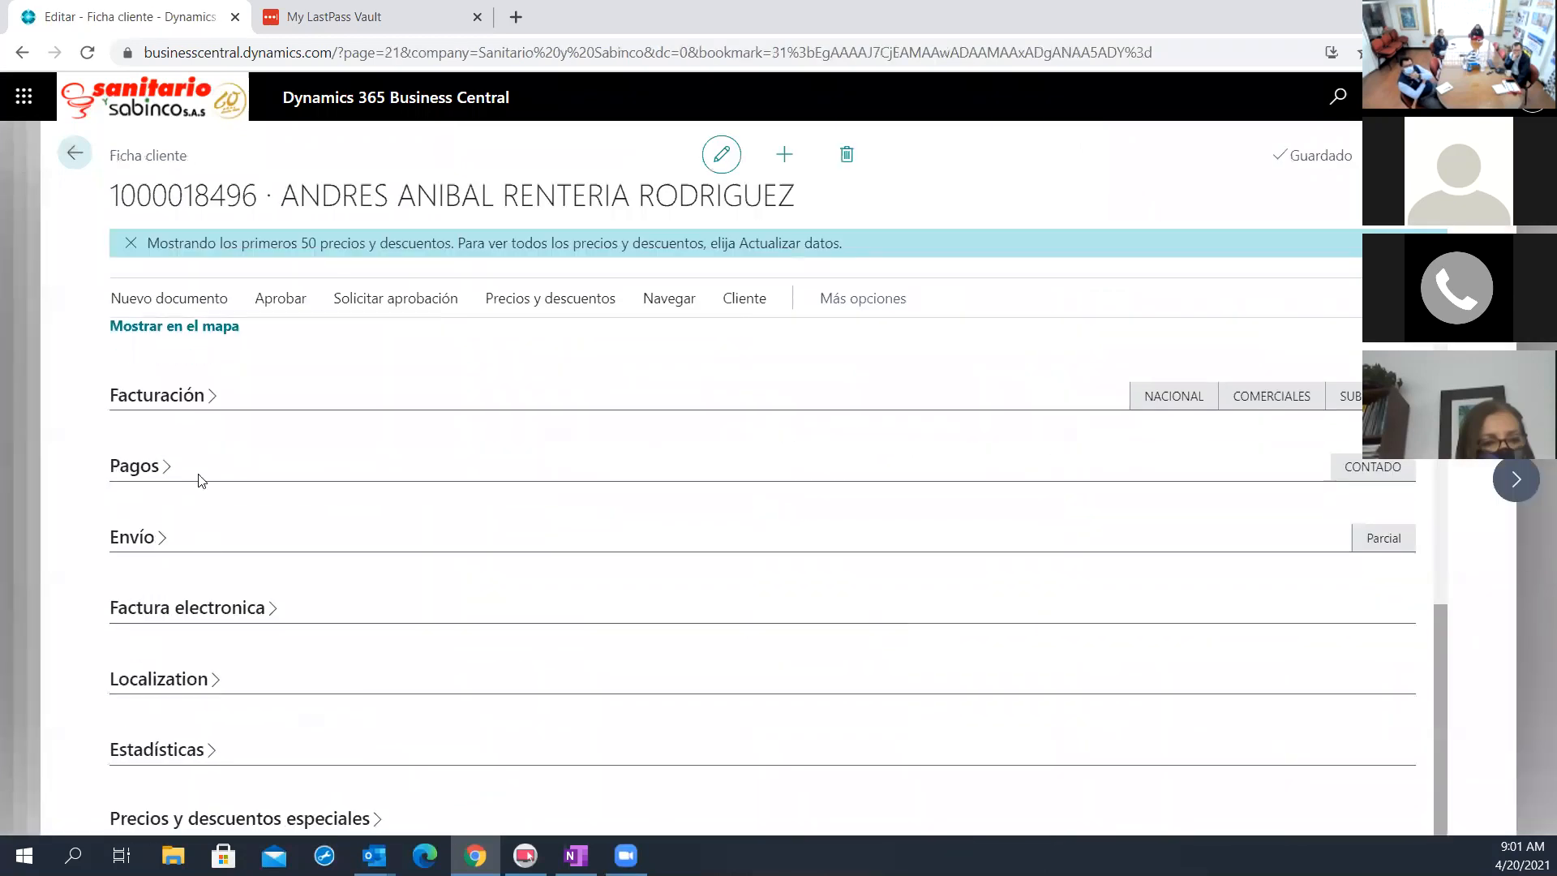
left_click(1383, 484)
left_click(1362, 471)
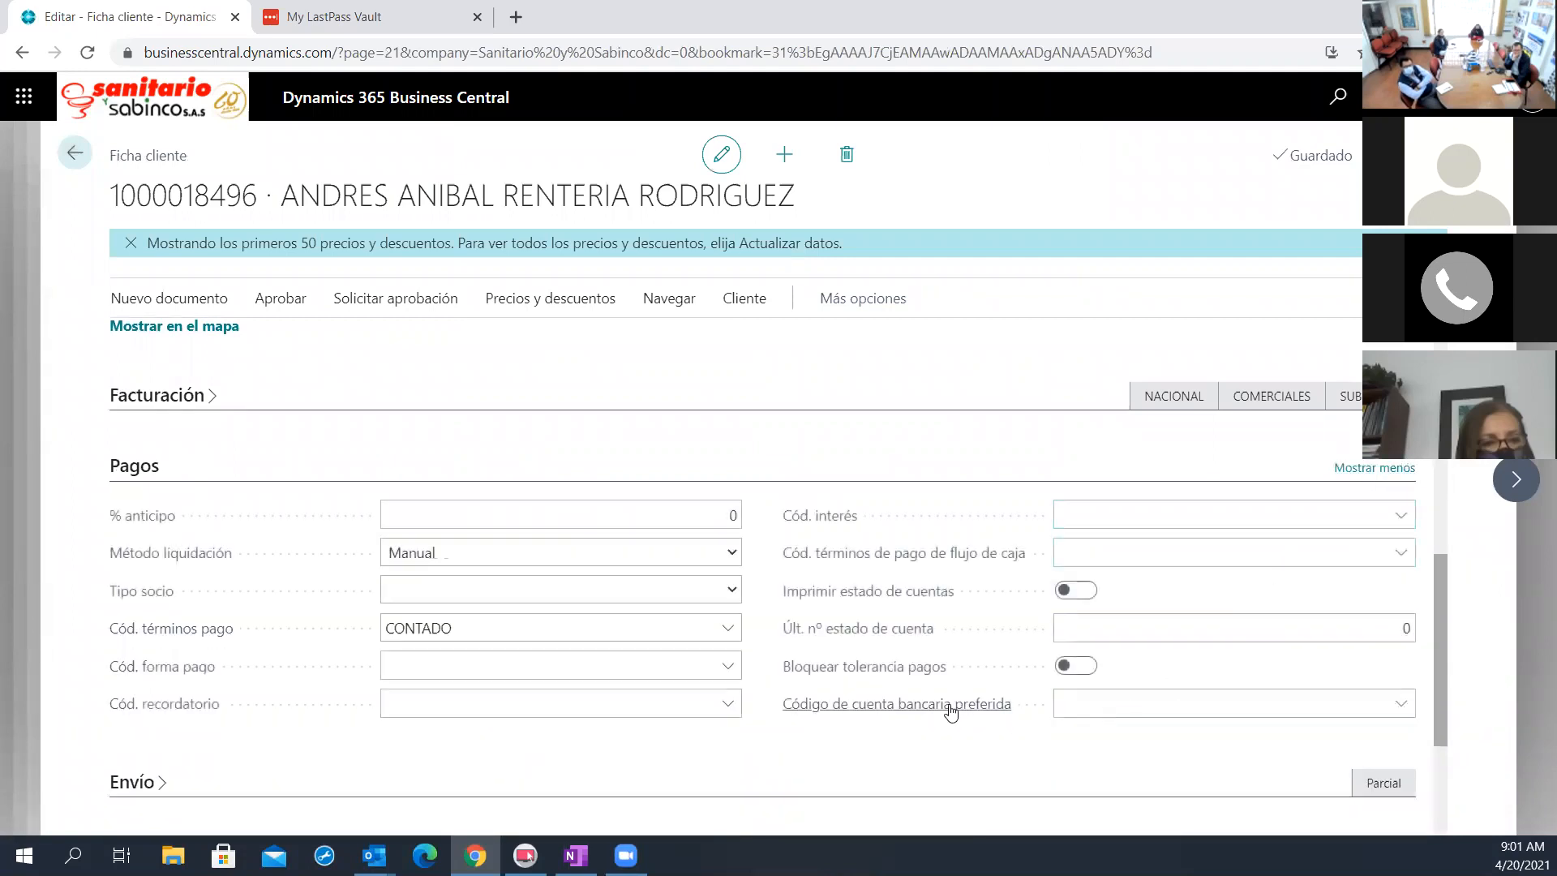
Review the codes offered for the customer's Cód. términos de pago de flujo de caja without choosing one, and return to the forecast card
mouse_move(840, 560)
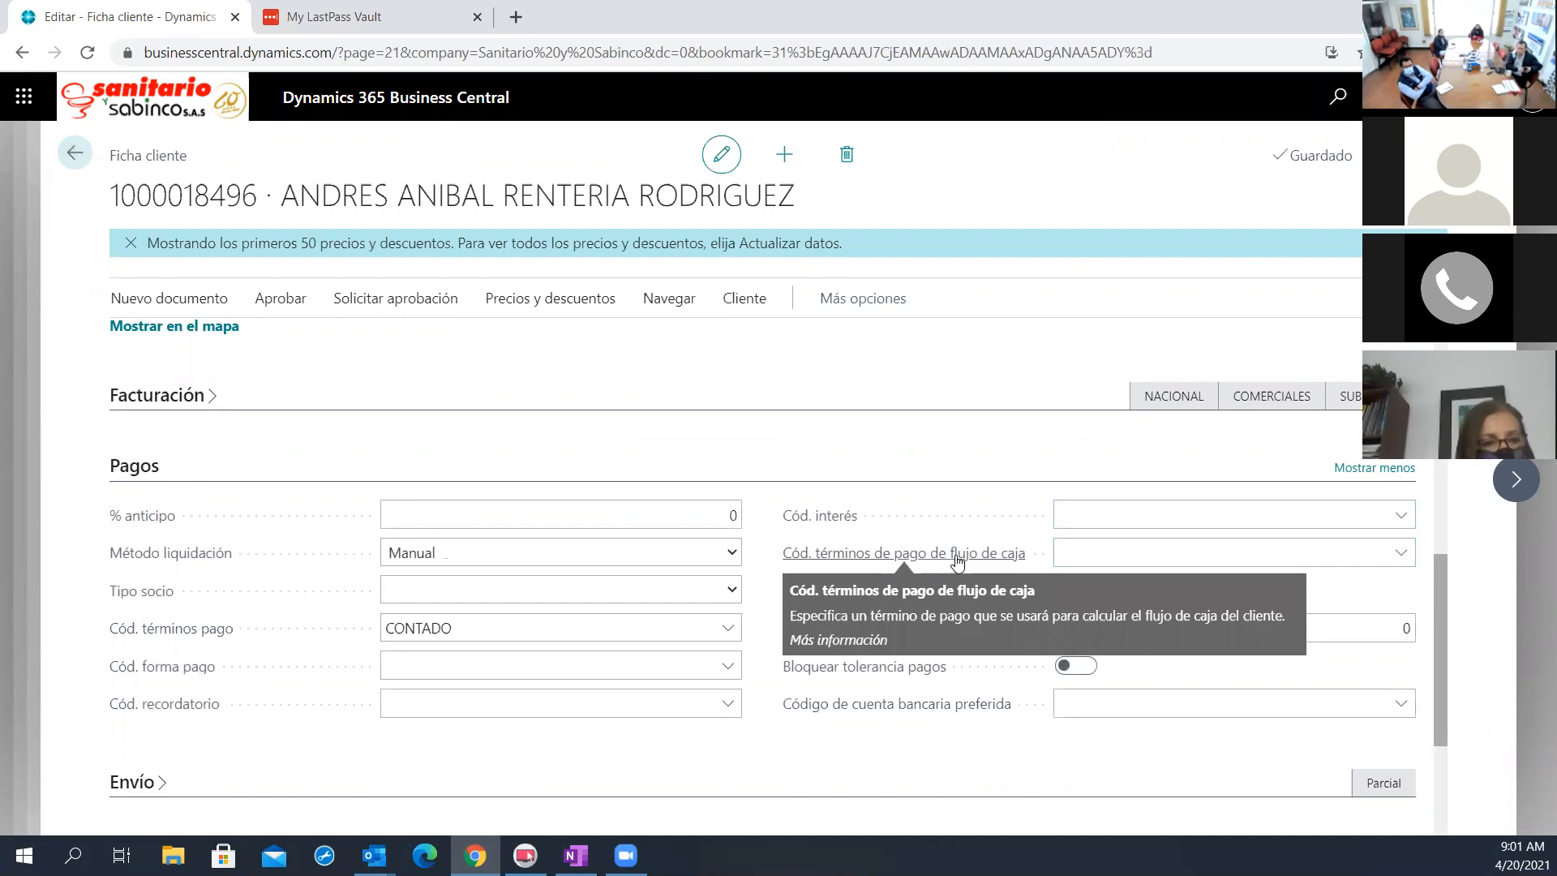
left_click(1124, 544)
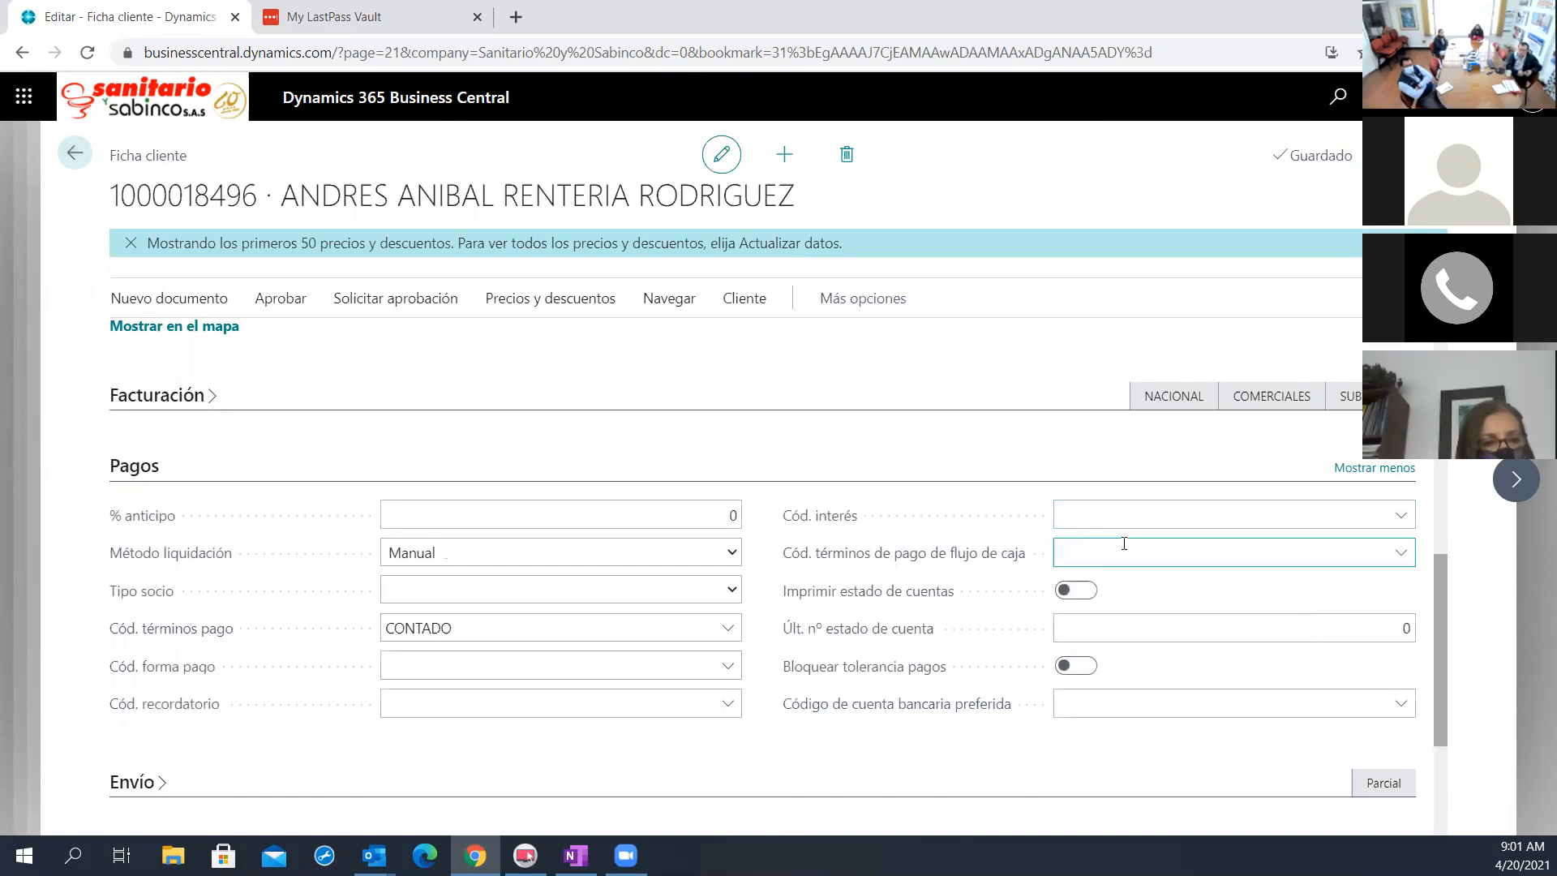
left_click(1400, 552)
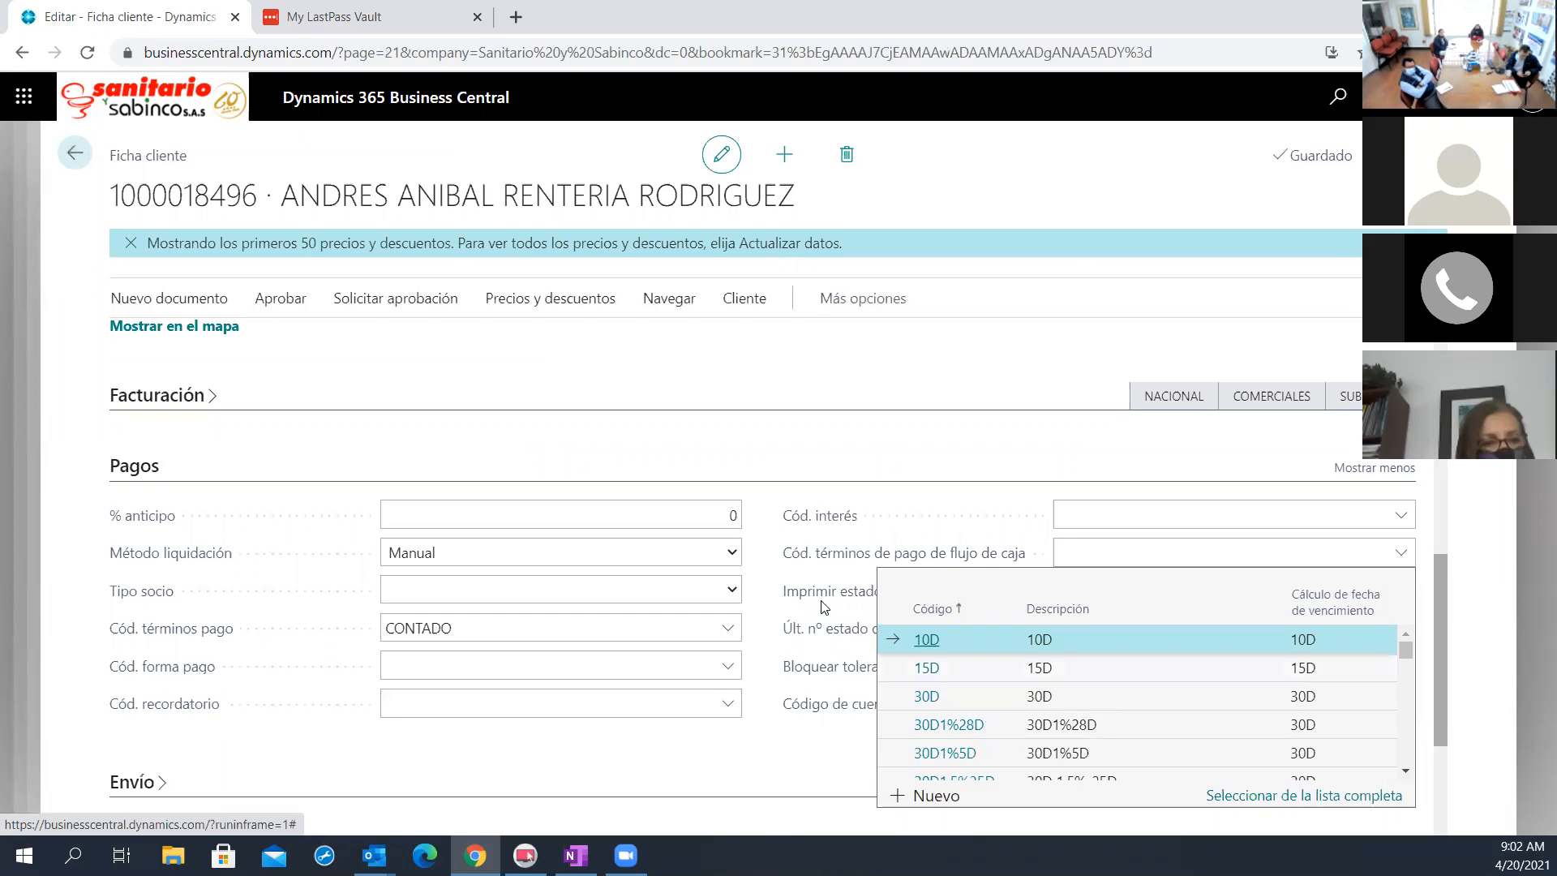
left_click(812, 646)
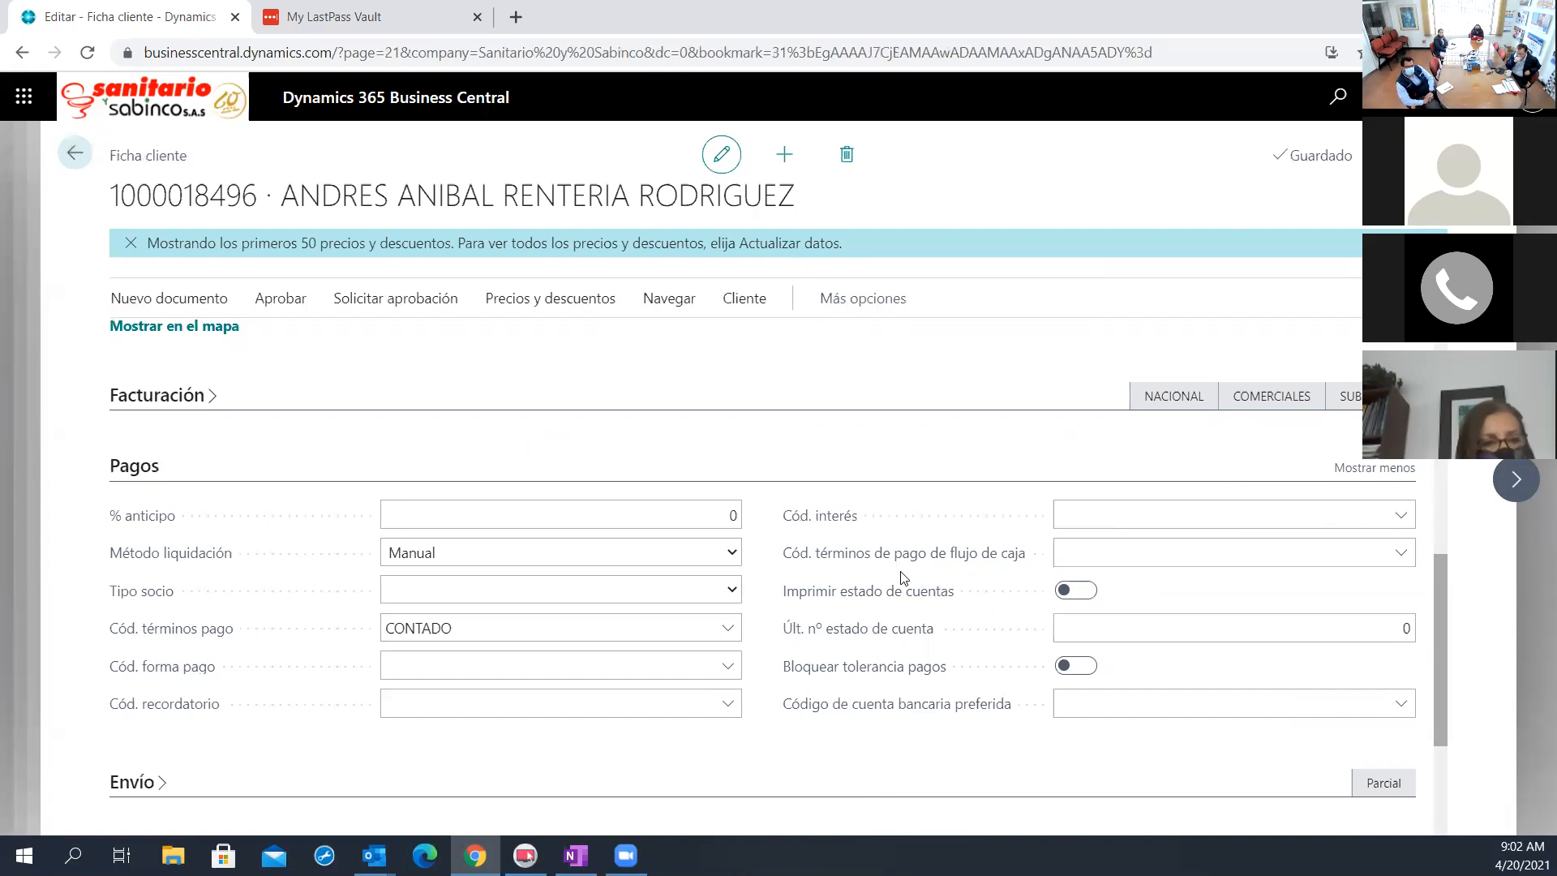
left_click(82, 163)
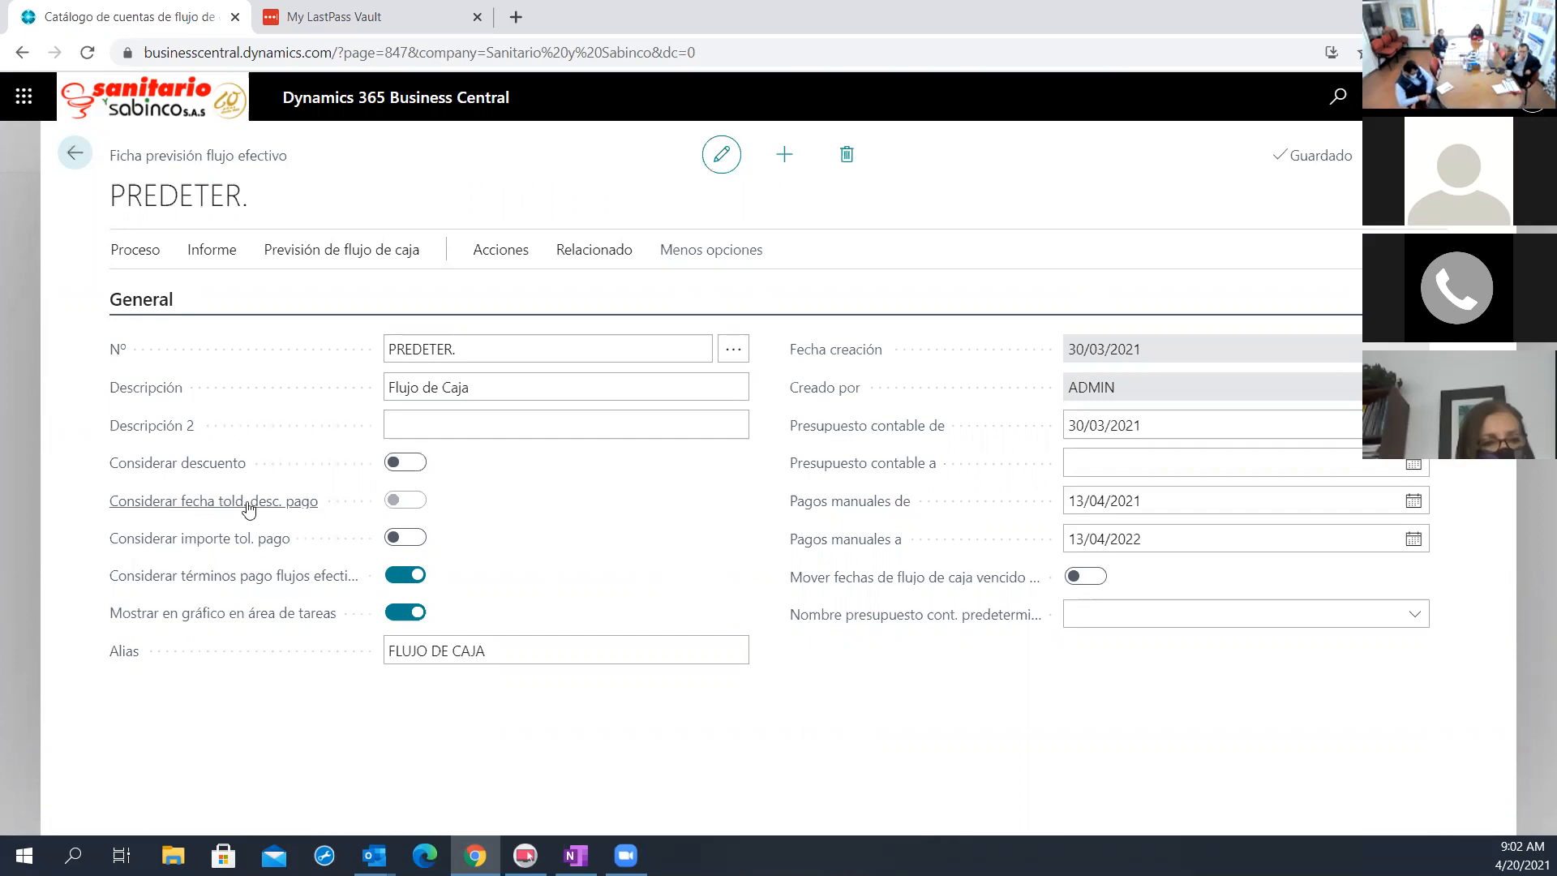
Open the Hoja flujos efectivo worksheet from the PREDETER. forecast card
mouse_move(220, 507)
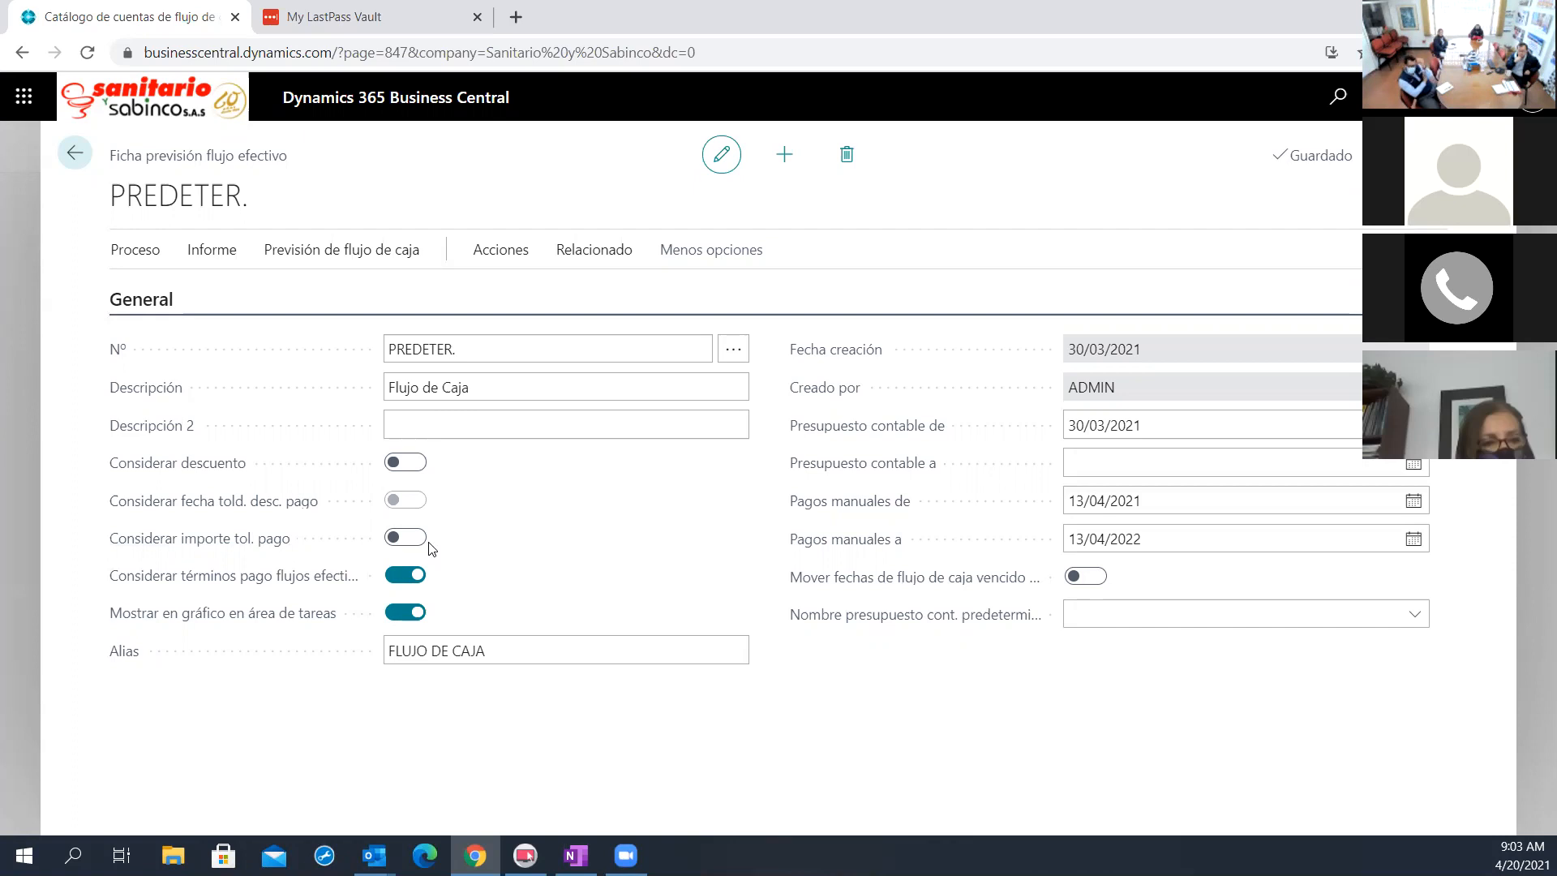
left_click(220, 253)
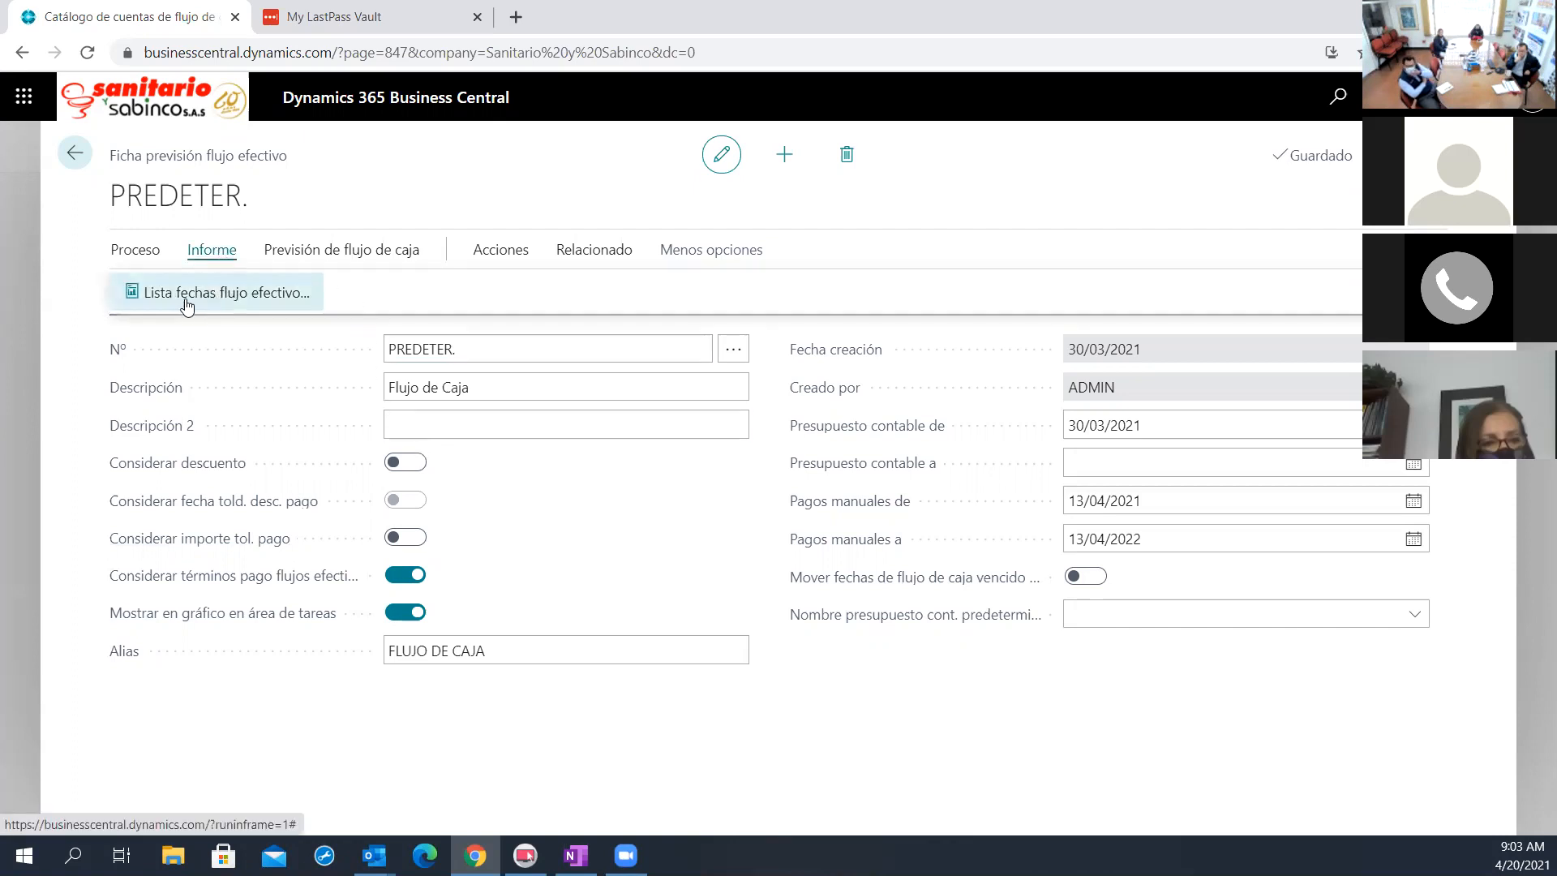
left_click(493, 255)
left_click(233, 296)
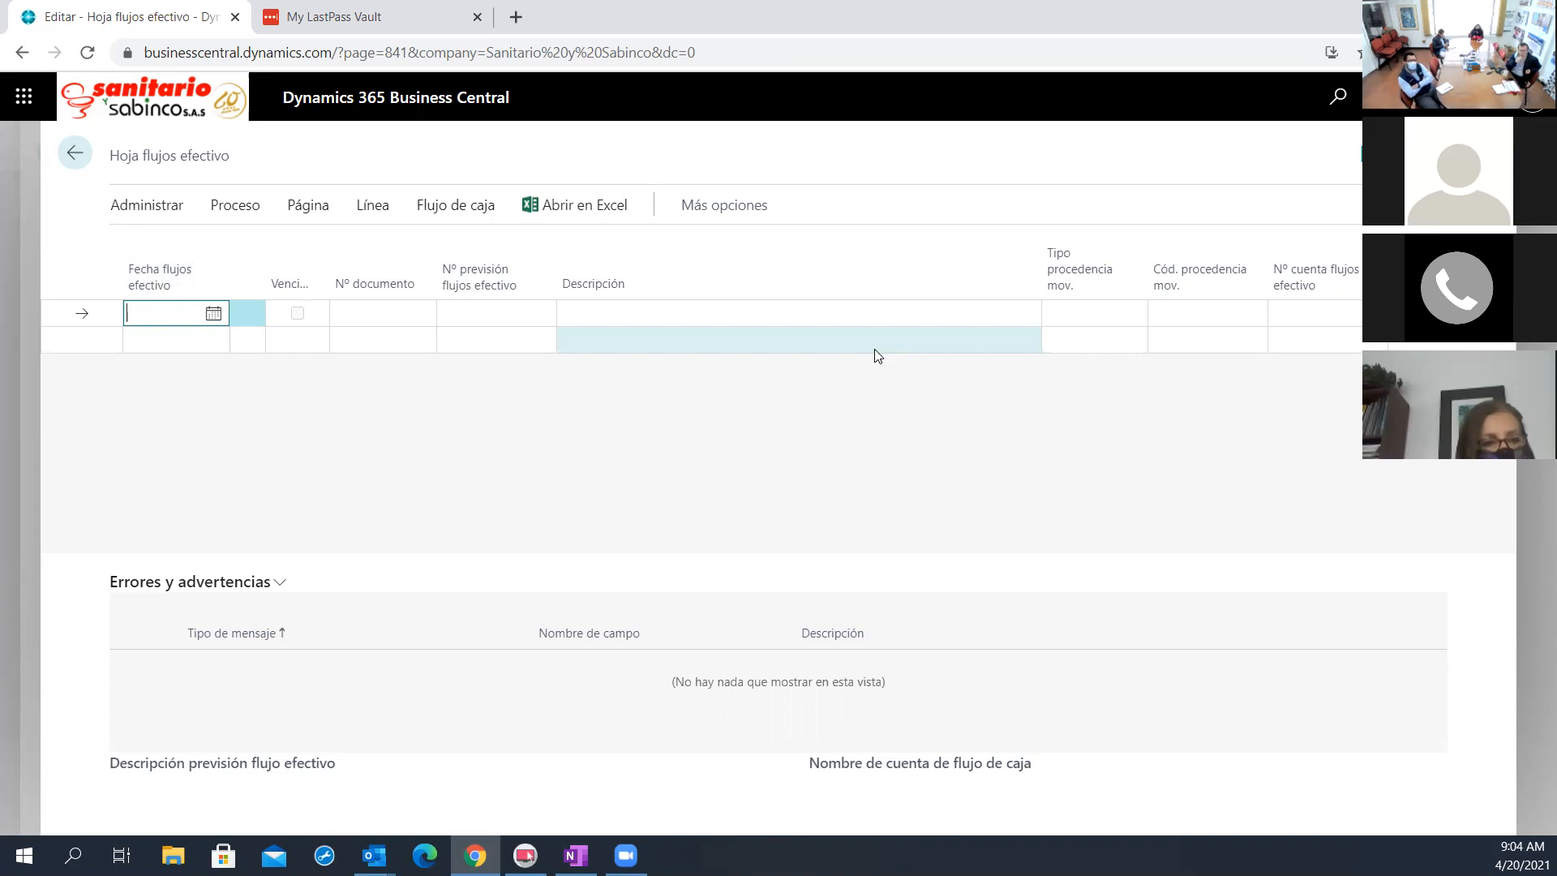
Start a worksheet line dated 30/04/2021 with document number 111 and assign it to the PREDETER. forecast
left_click(1259, 314)
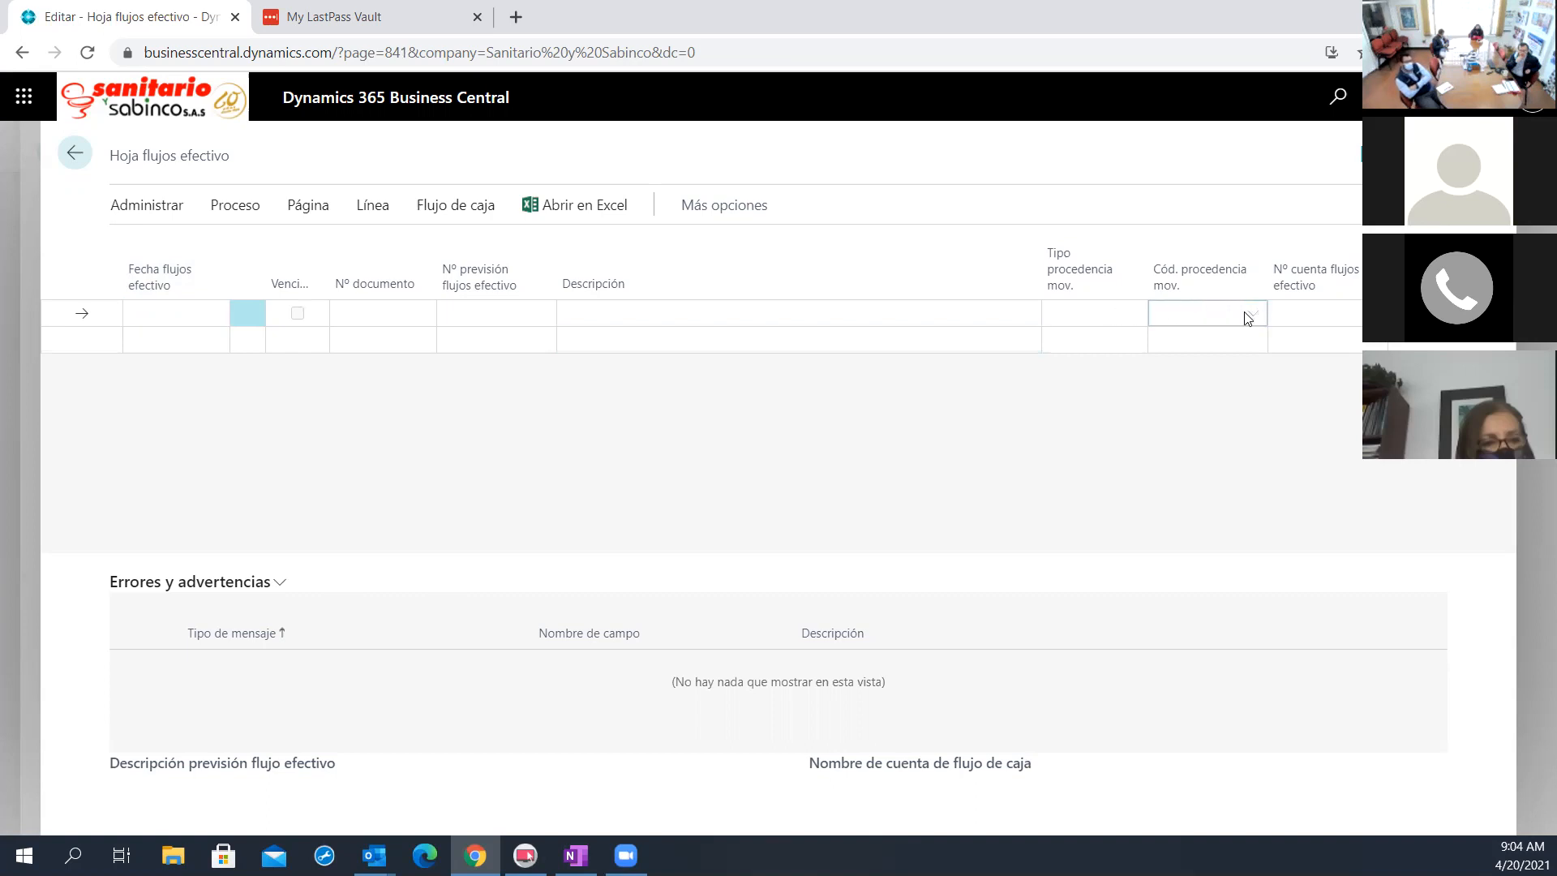
left_click(203, 316)
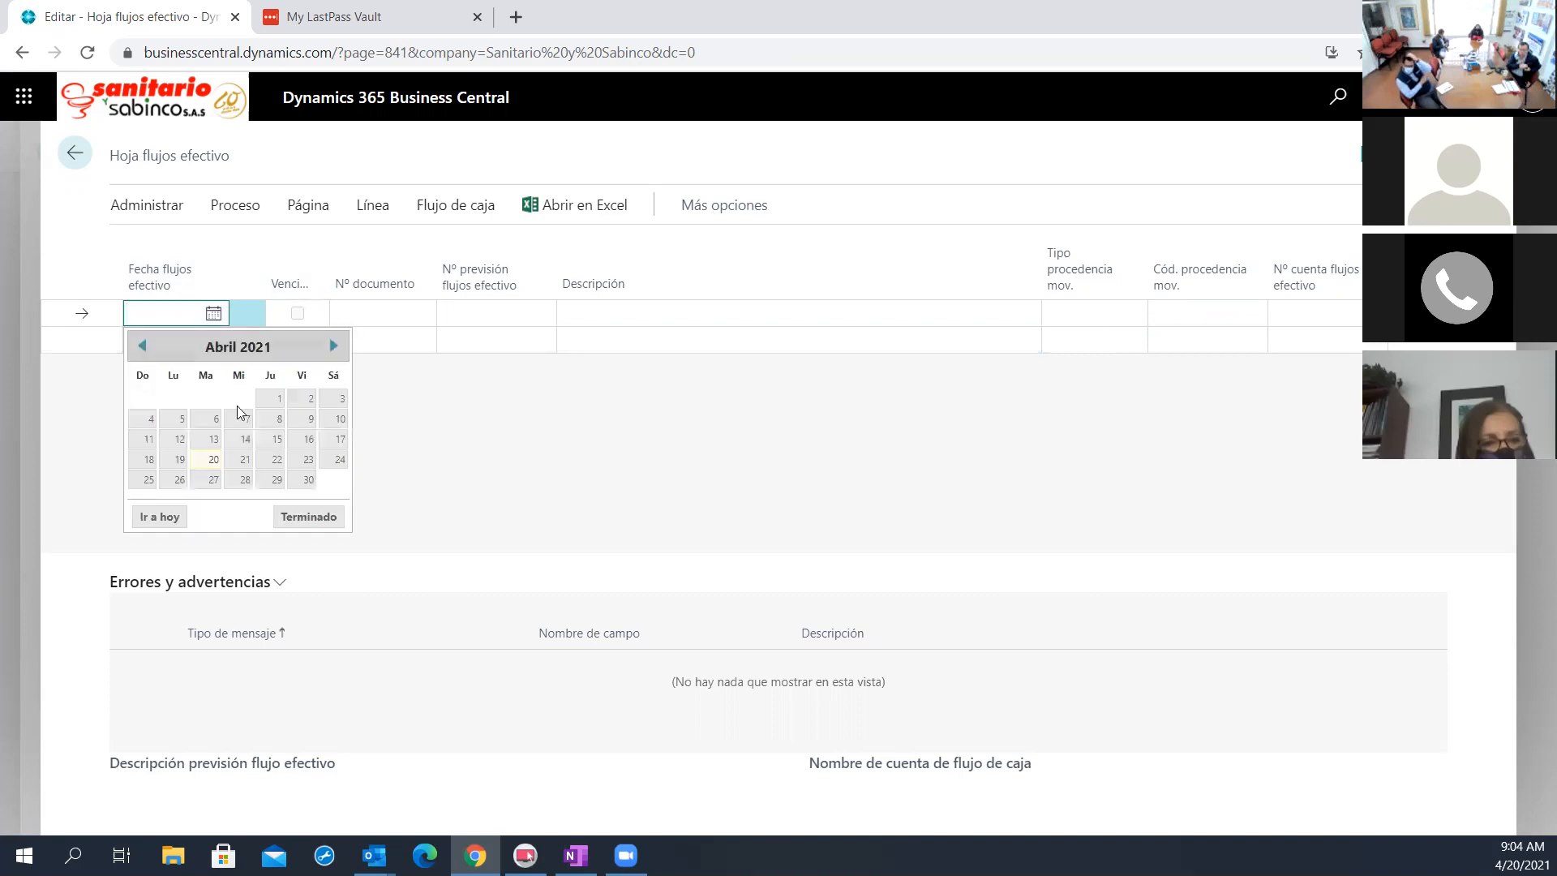
left_click(301, 481)
left_click(396, 317)
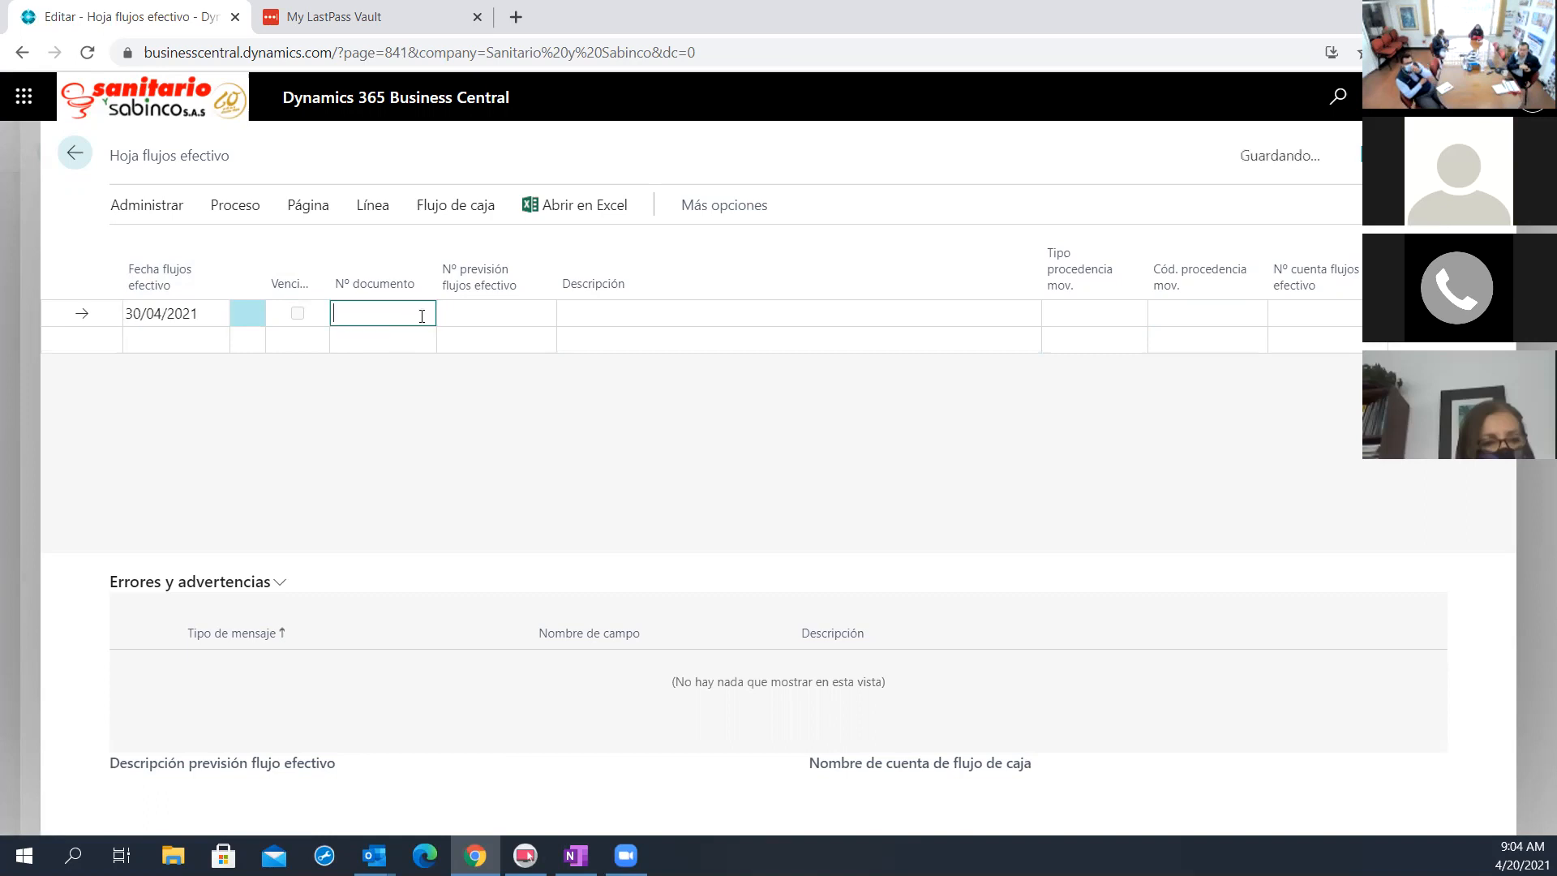
type("111")
left_click(459, 310)
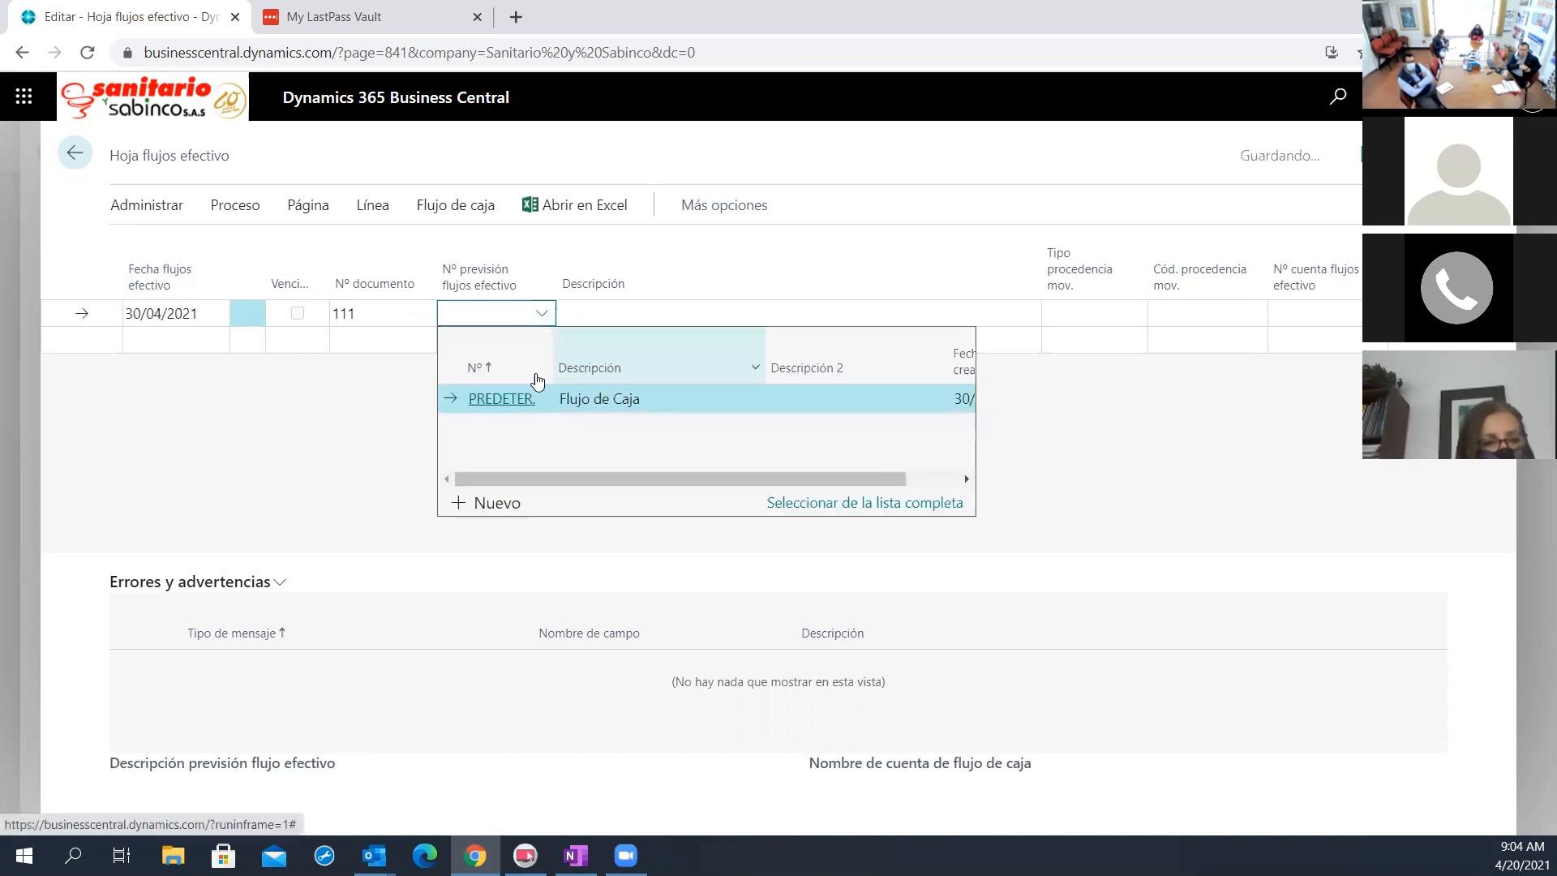
left_click(531, 389)
Set the line's source type to Gastos manuales flujos efectivo and its cash flow account to 2020
left_click(1186, 315)
left_click(1083, 315)
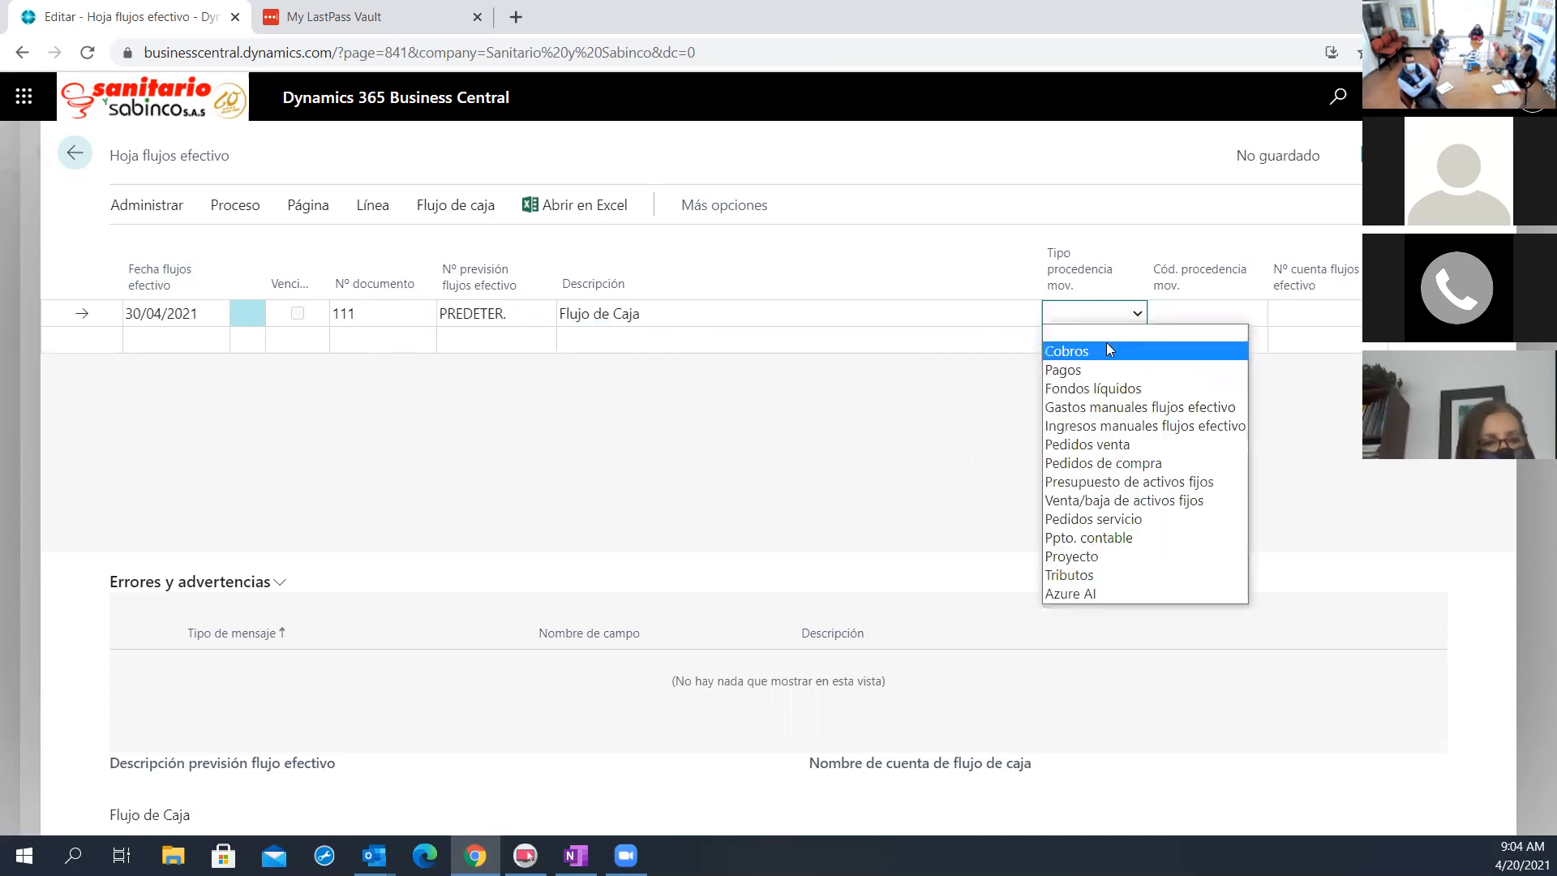
left_click(1134, 409)
left_click(1294, 305)
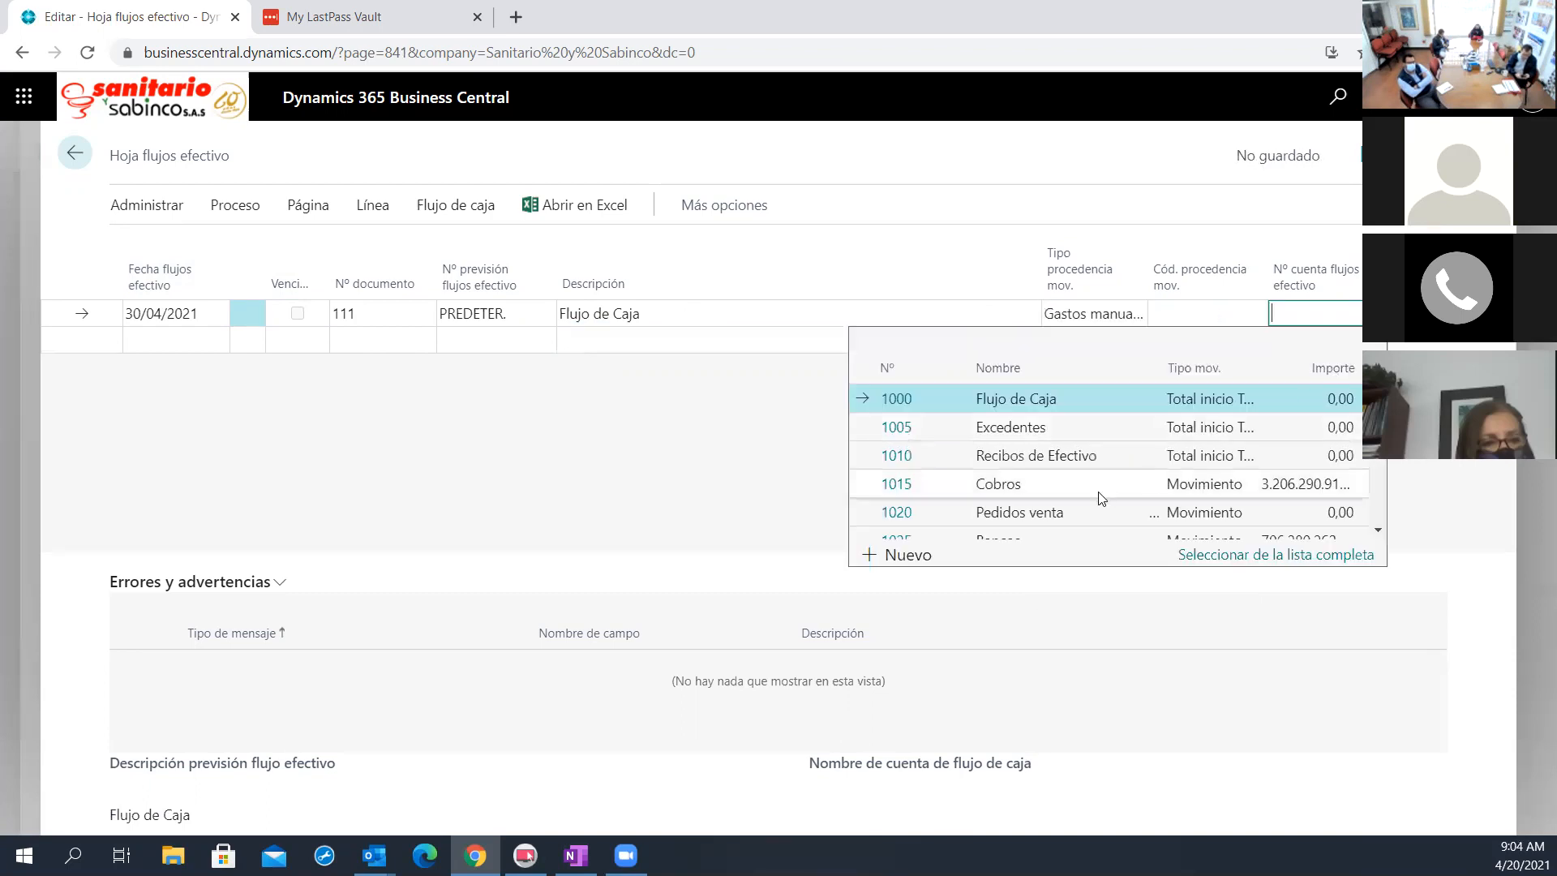
scroll(1094, 495, "down", 2)
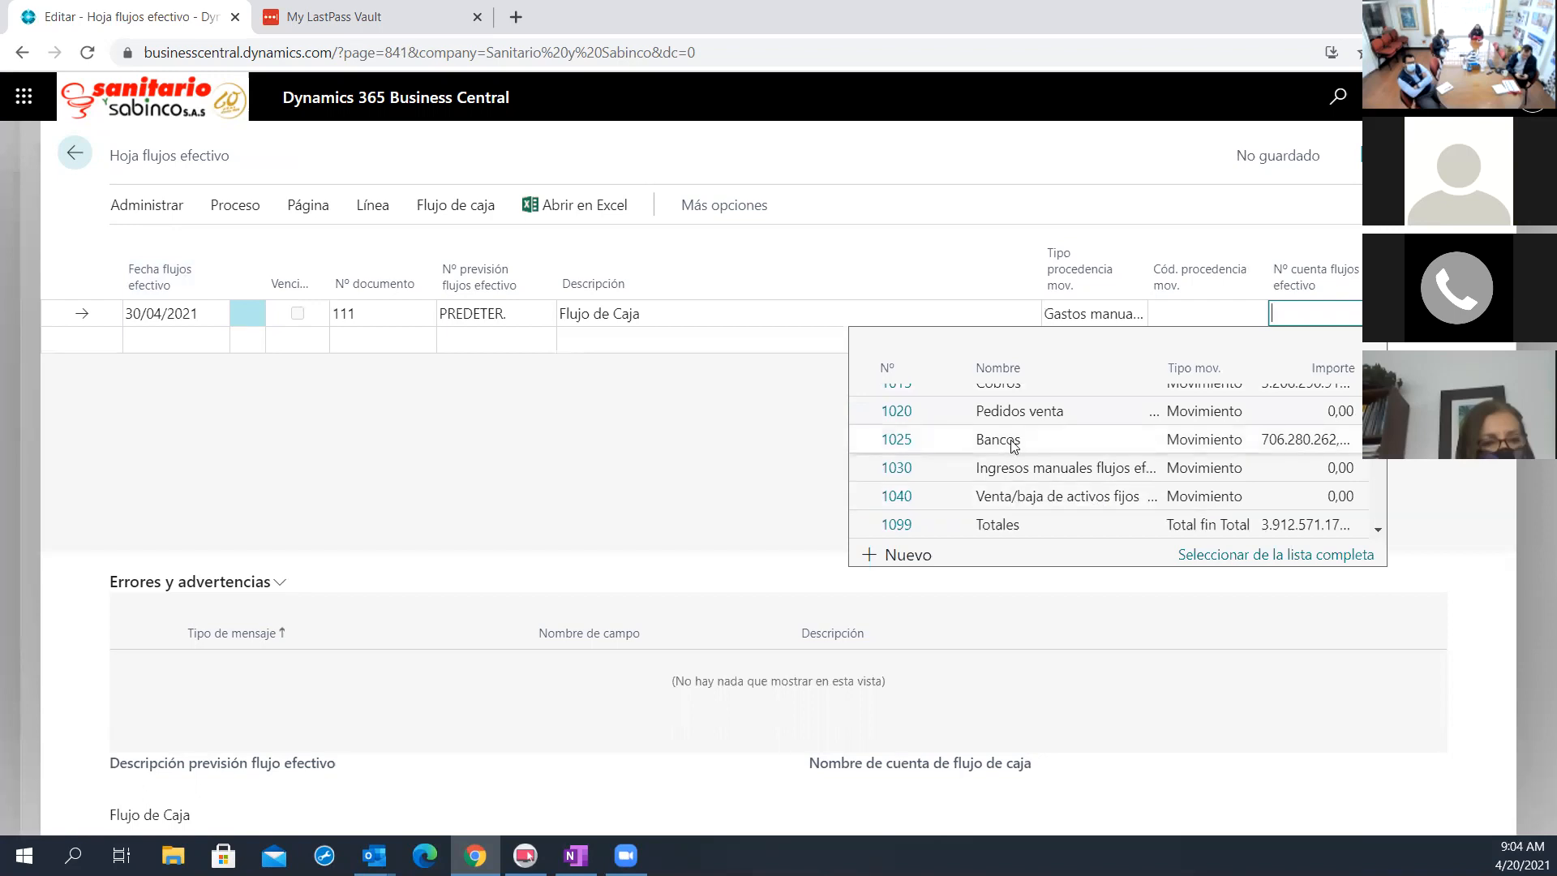
scroll(1034, 490, "down", 3)
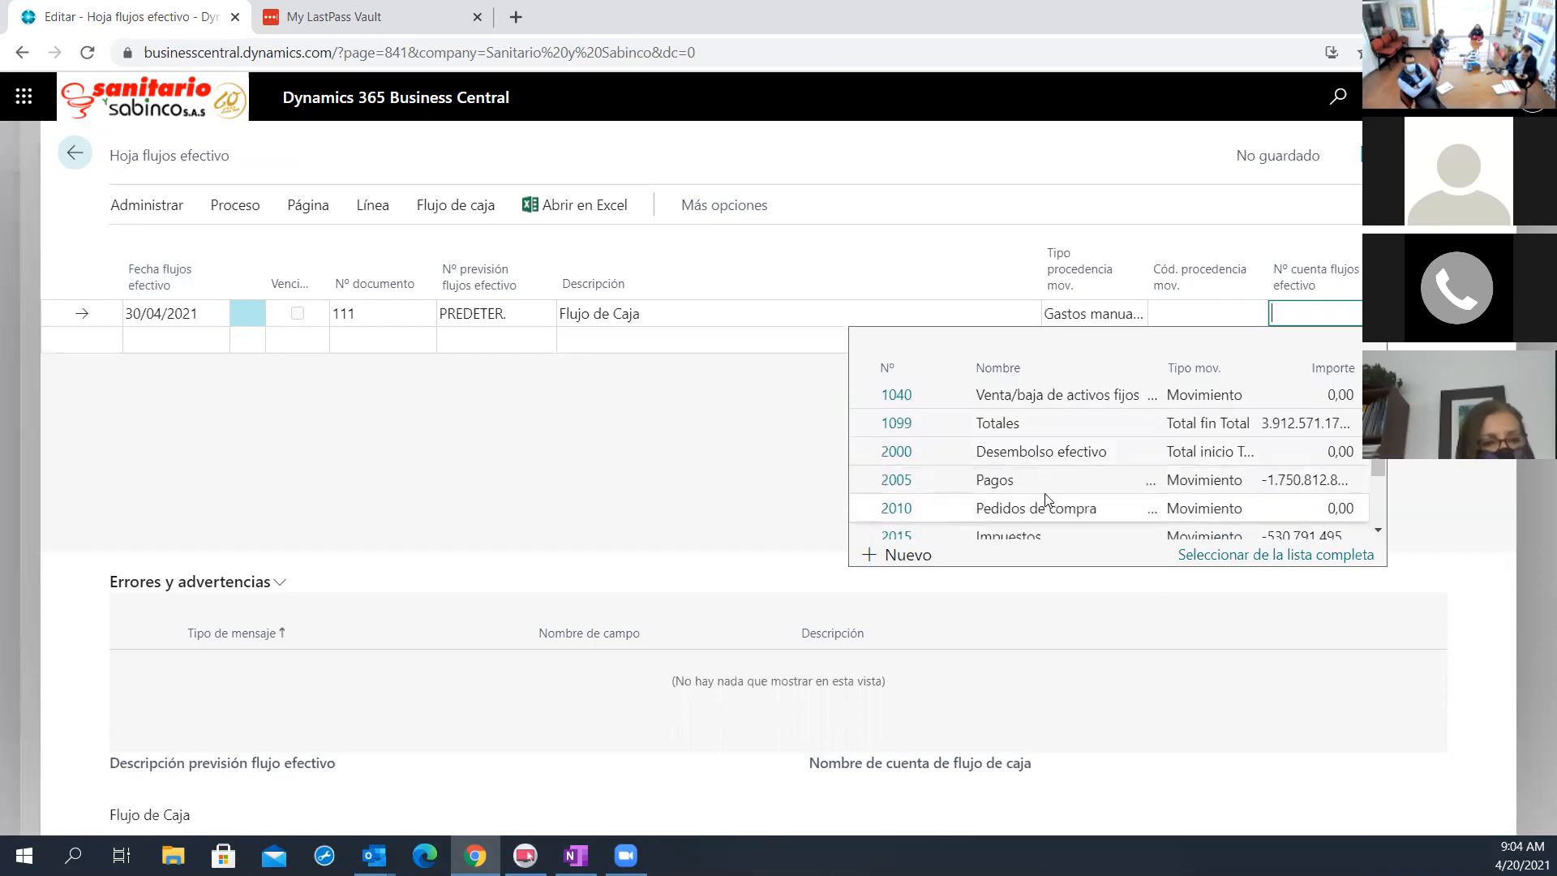
left_click(1054, 468)
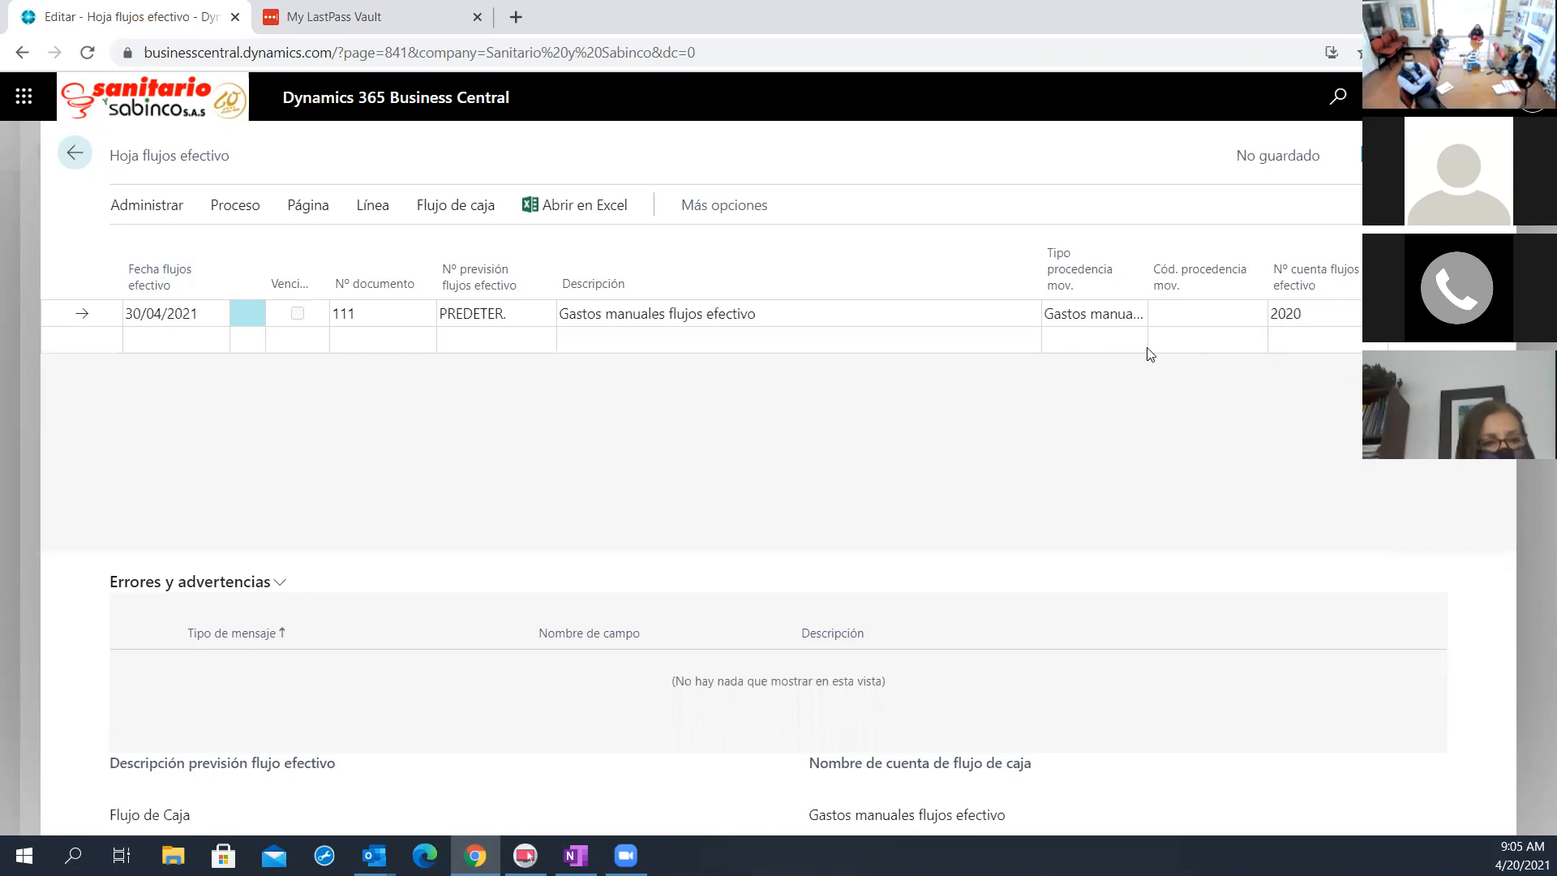
Delete the 30/04/2021 manual expense line from the cash flow worksheet and return to the PREDETER. forecast card
left_click(865, 316)
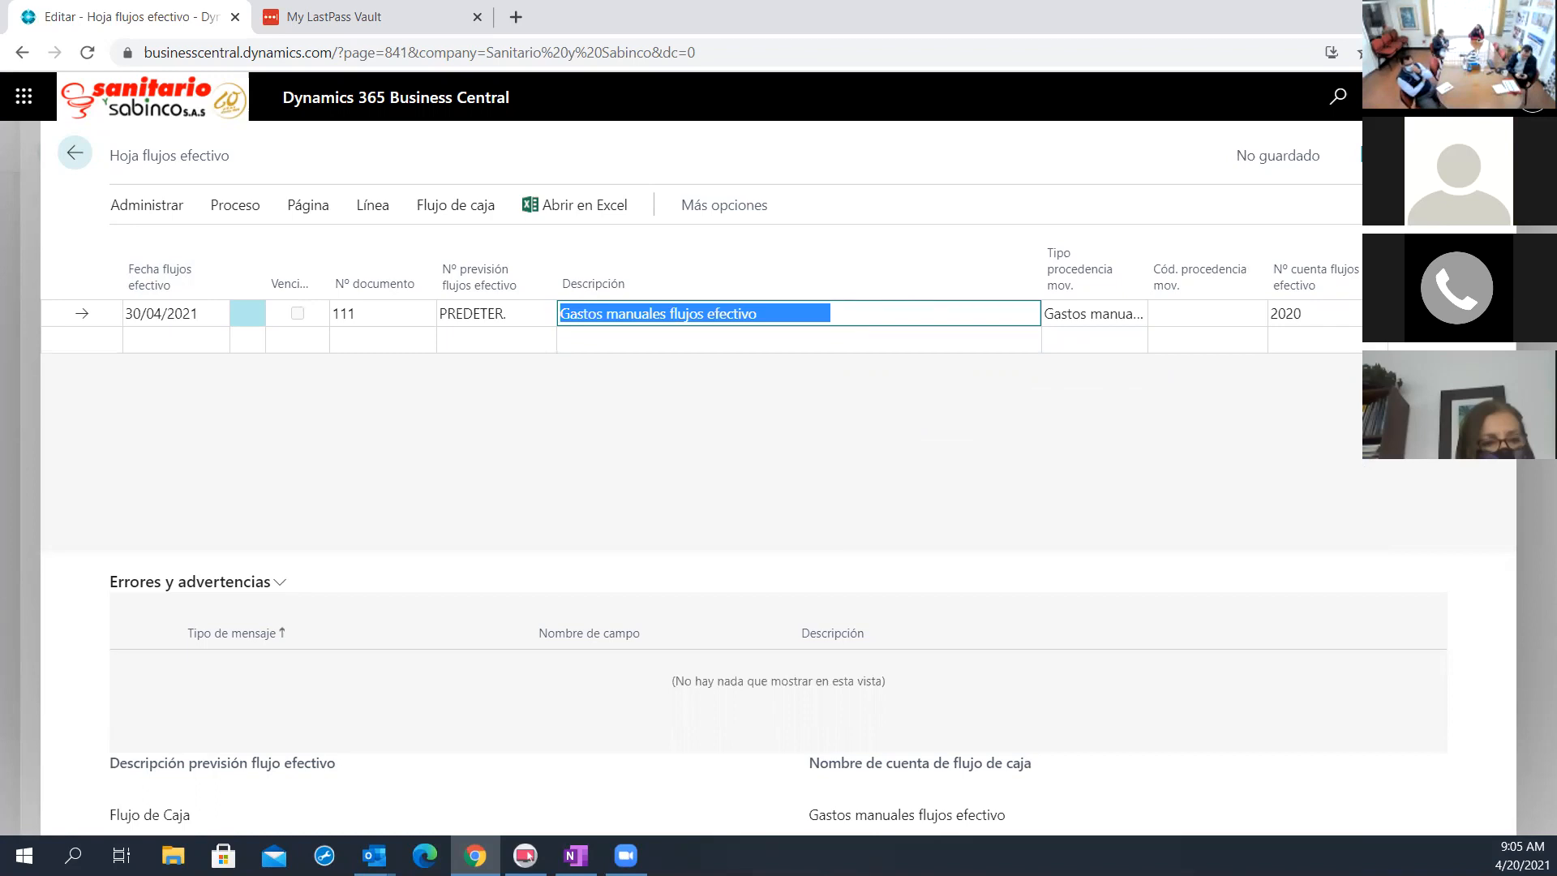
left_click(1443, 314)
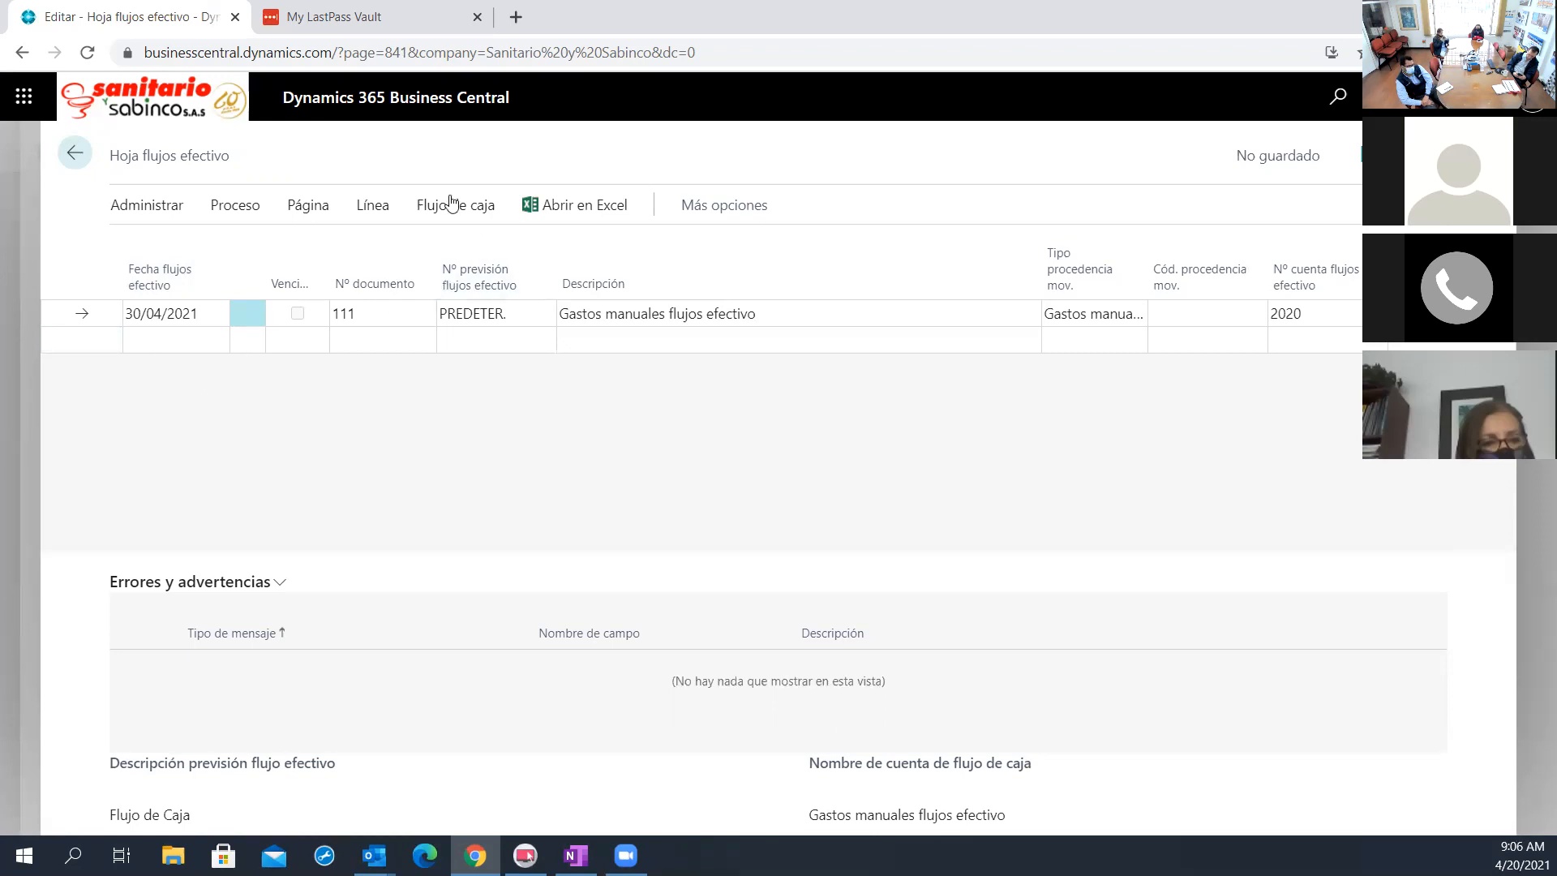
left_click(155, 217)
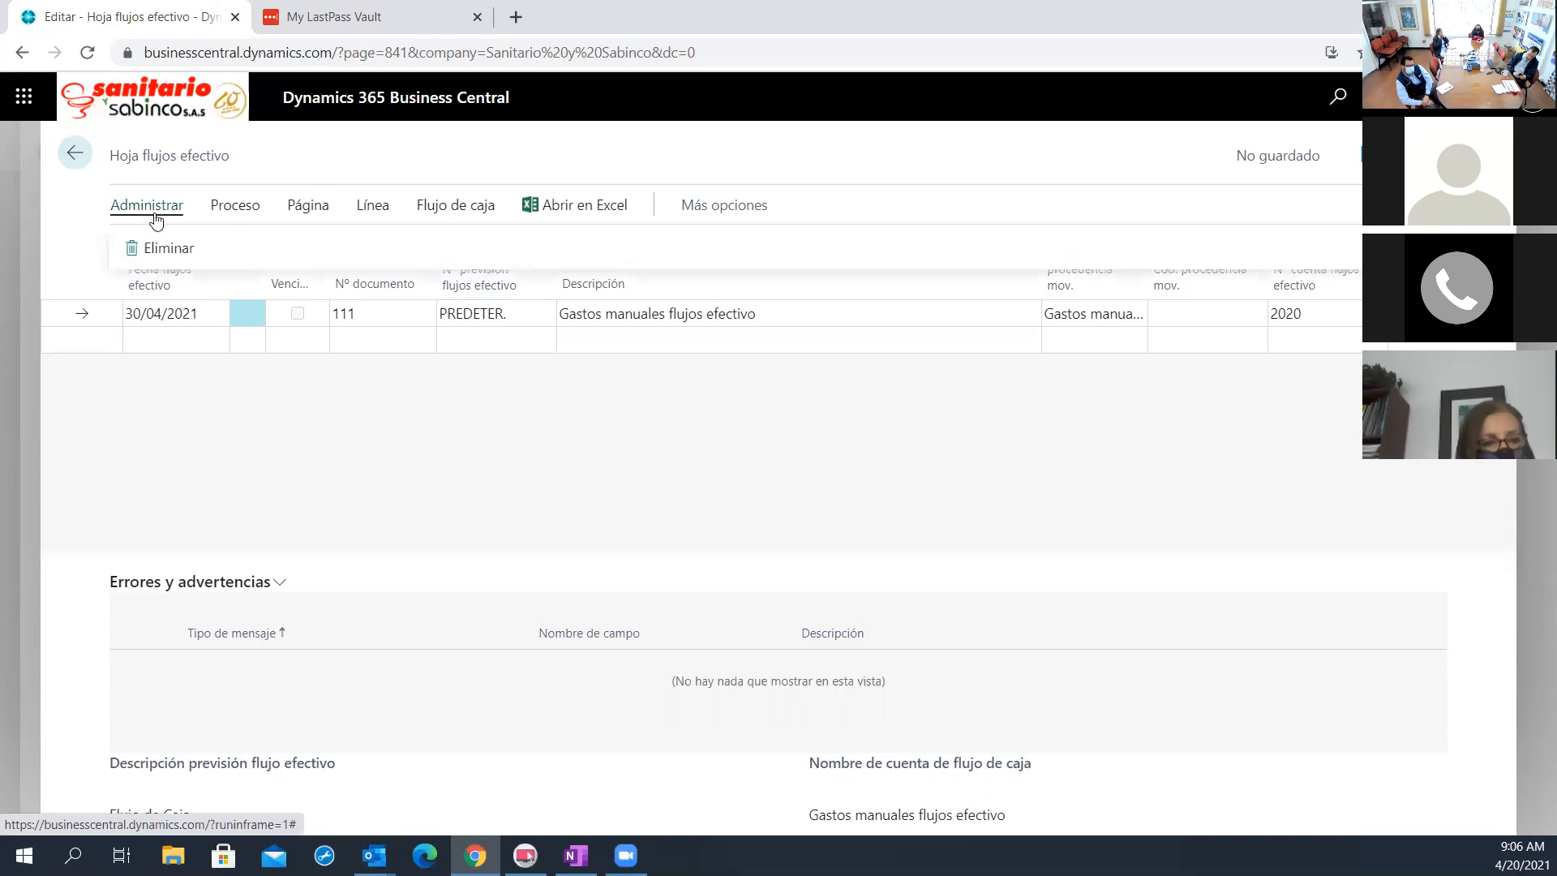
left_click(155, 248)
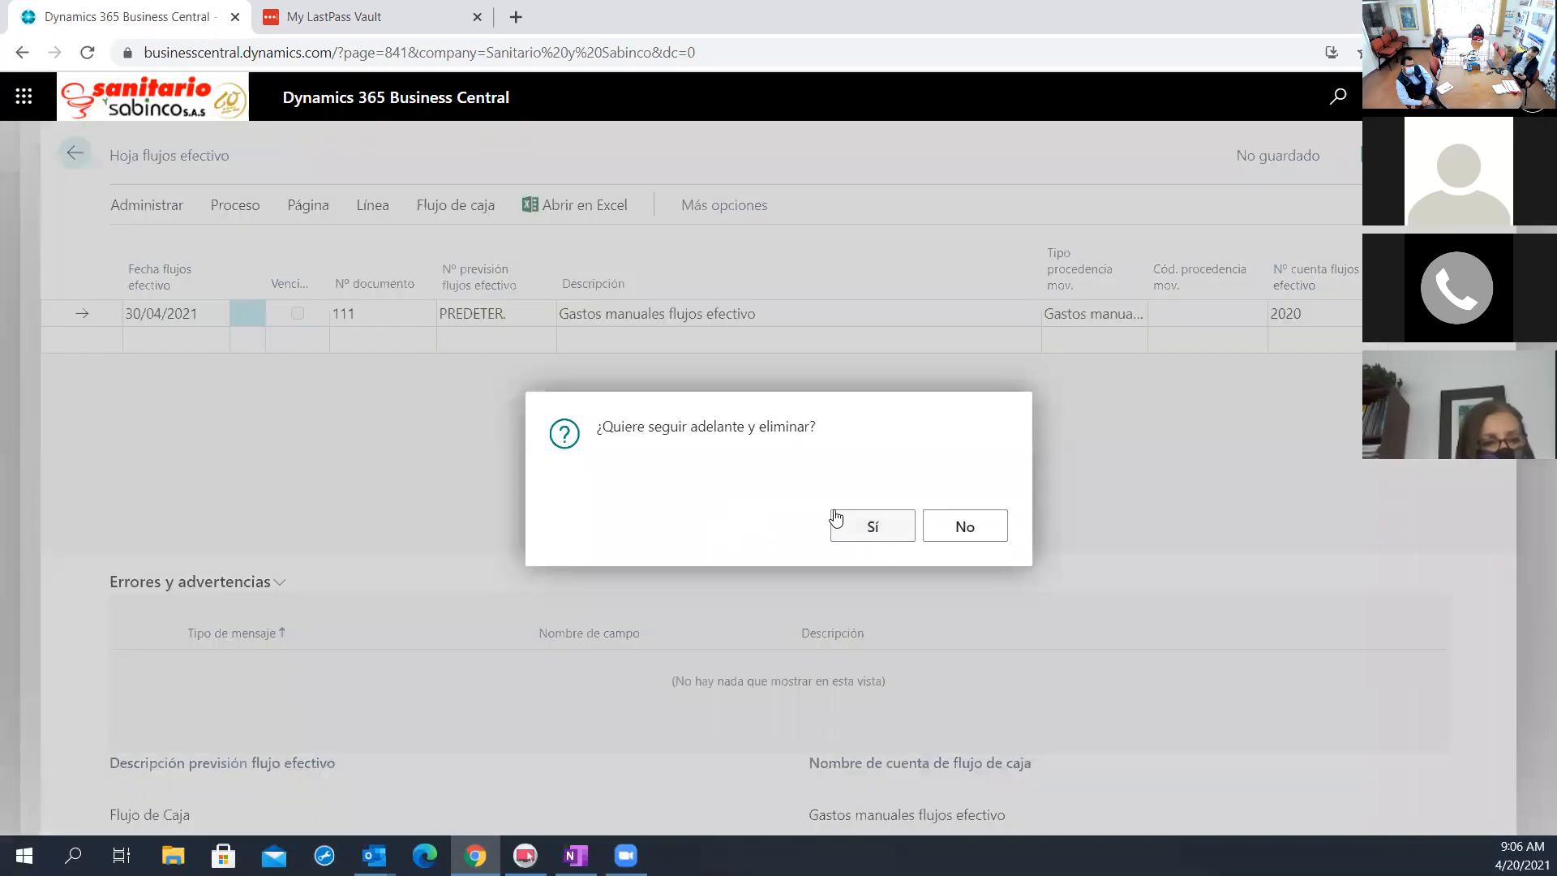
left_click(836, 520)
left_click(75, 153)
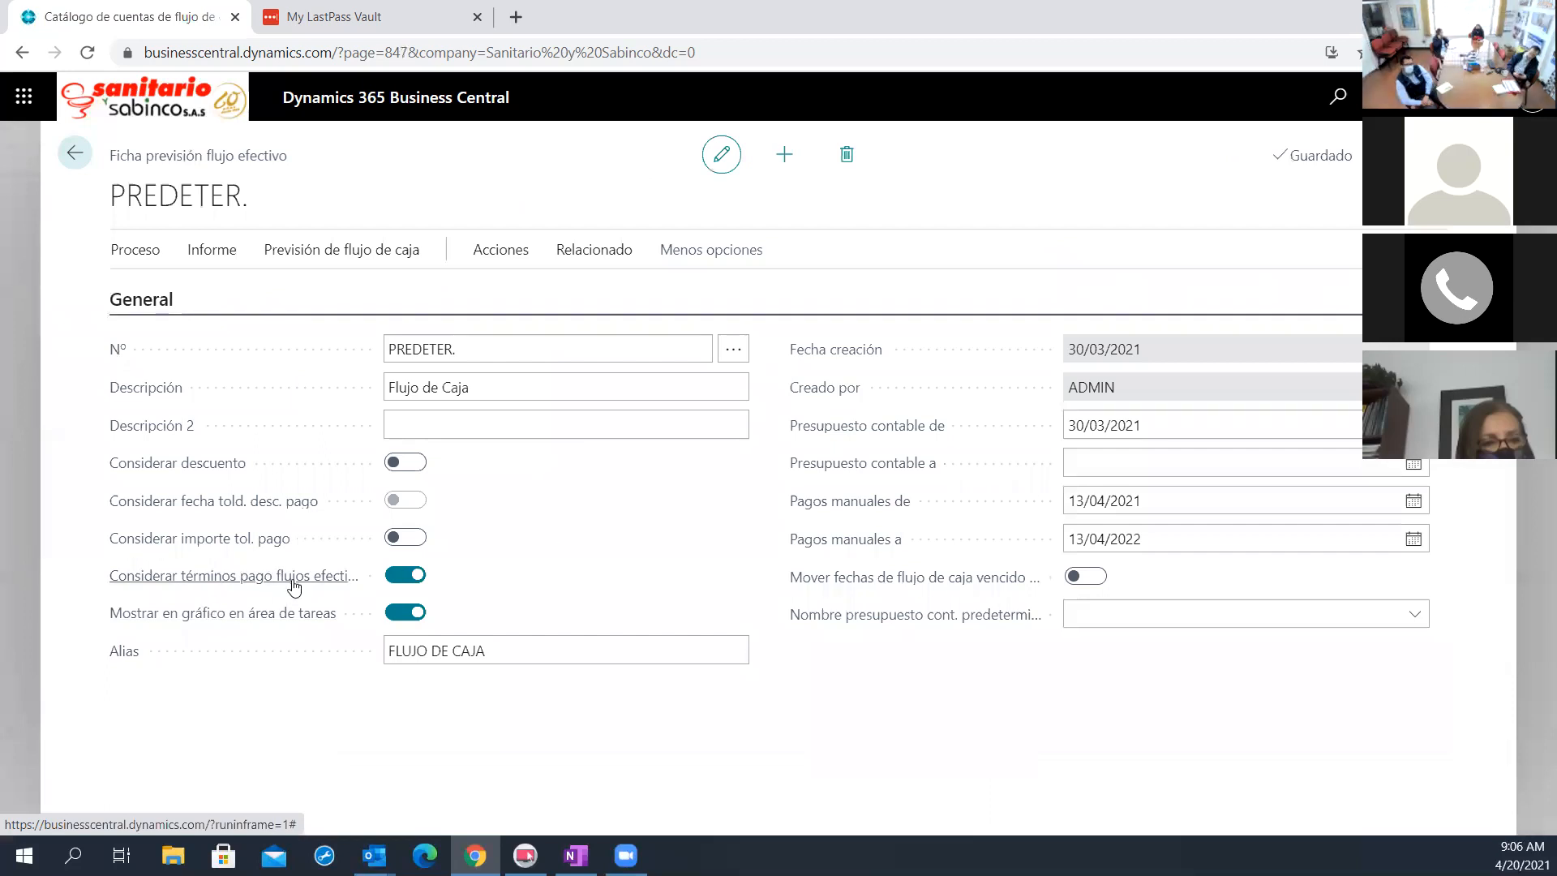
Open the PREDETER. forecast's availability by periods and review the weekly lines from April to August 2021
mouse_move(294, 585)
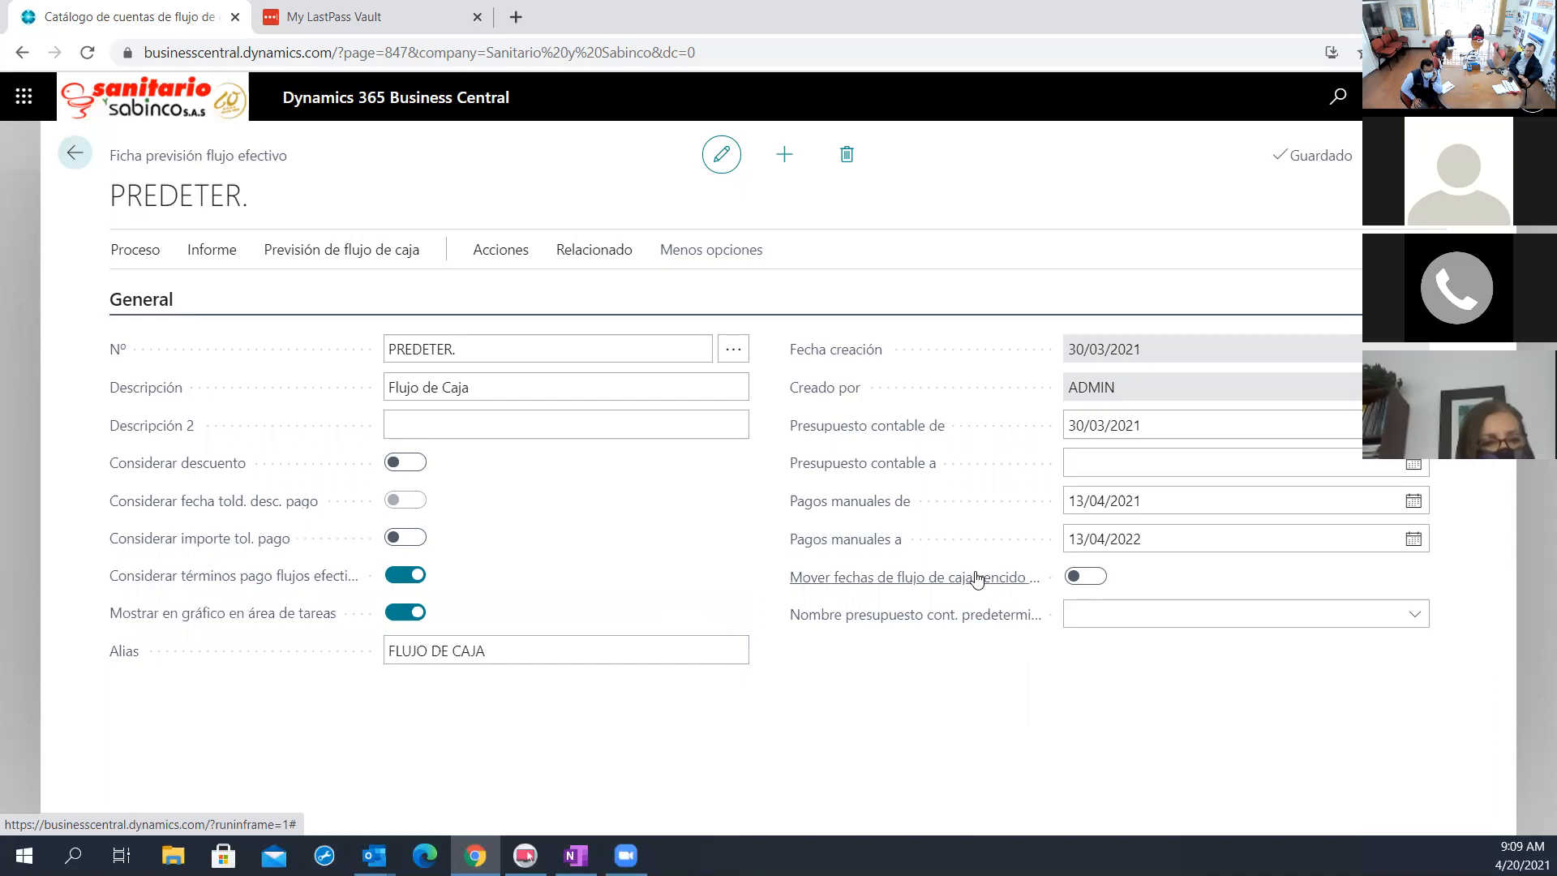
mouse_move(977, 577)
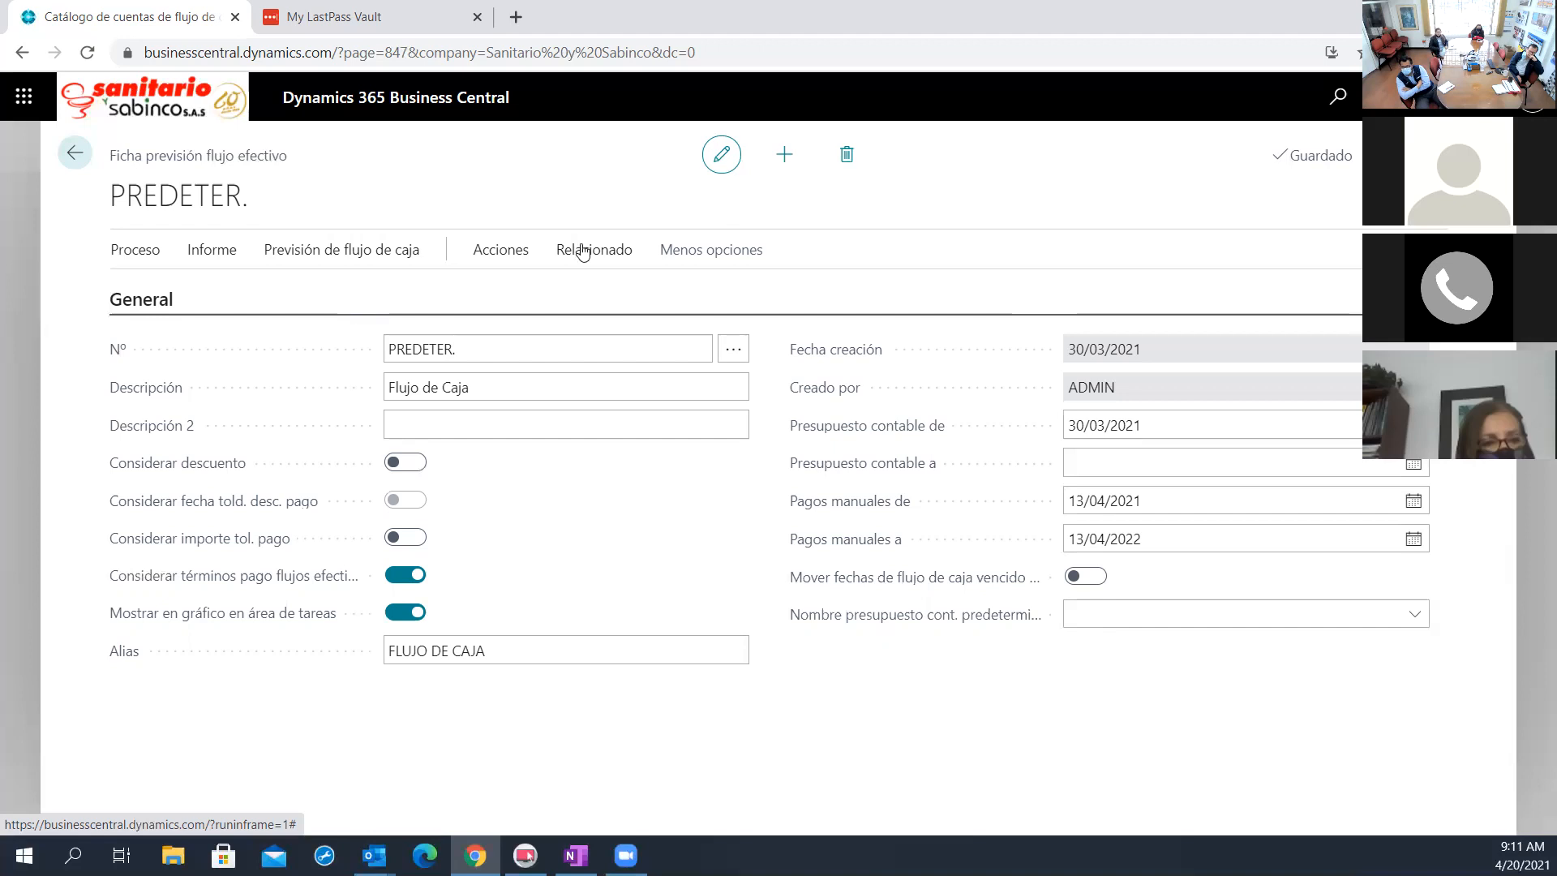
left_click(251, 300)
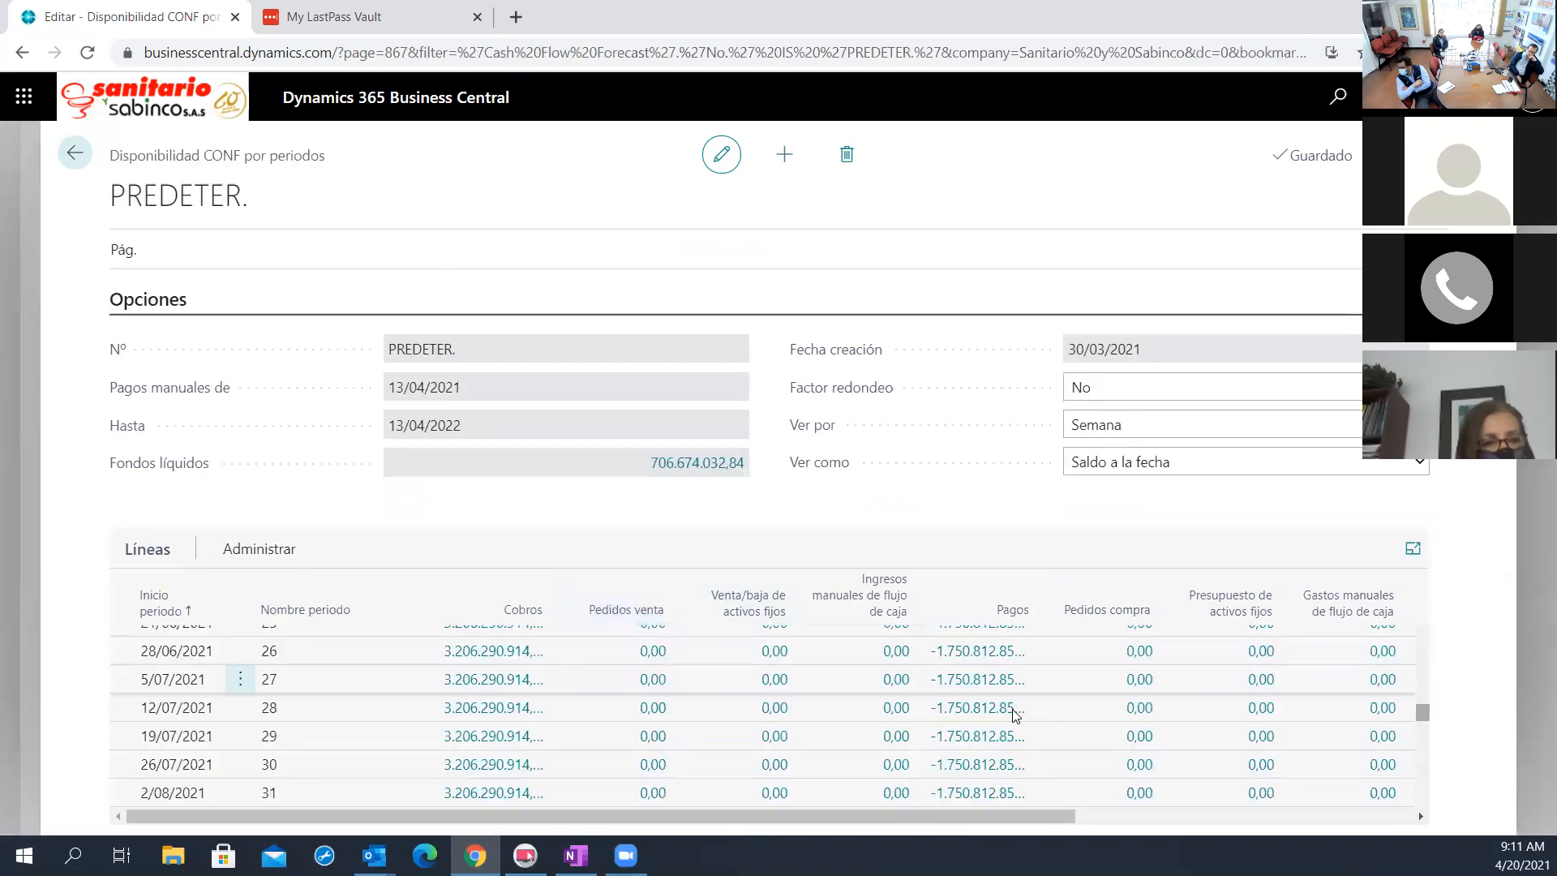
scroll(1014, 715, "up", 3)
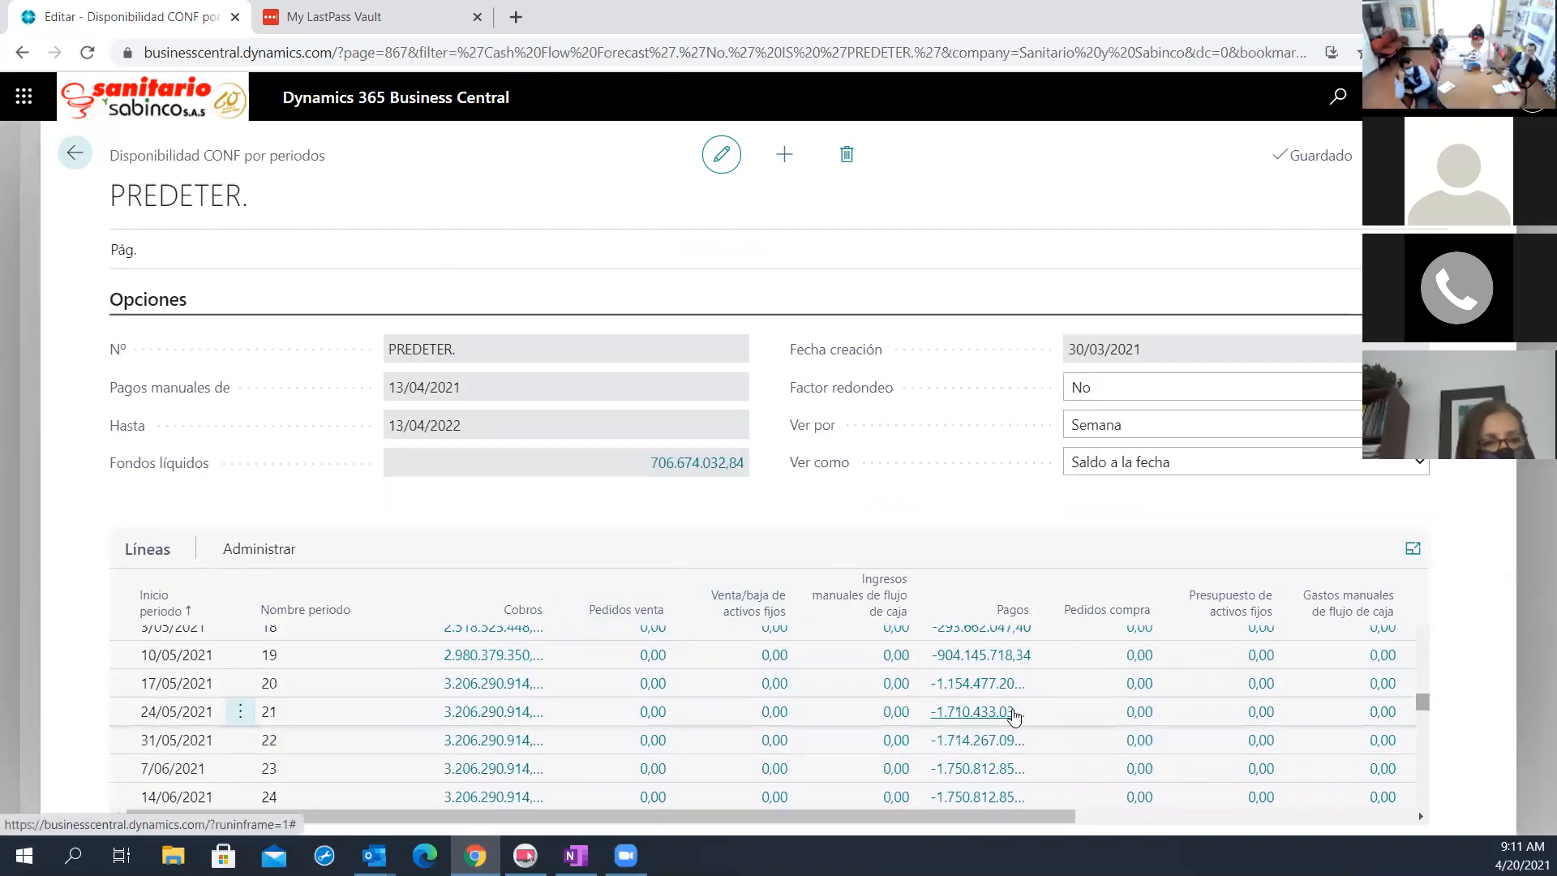
scroll(1014, 718, "up", 1)
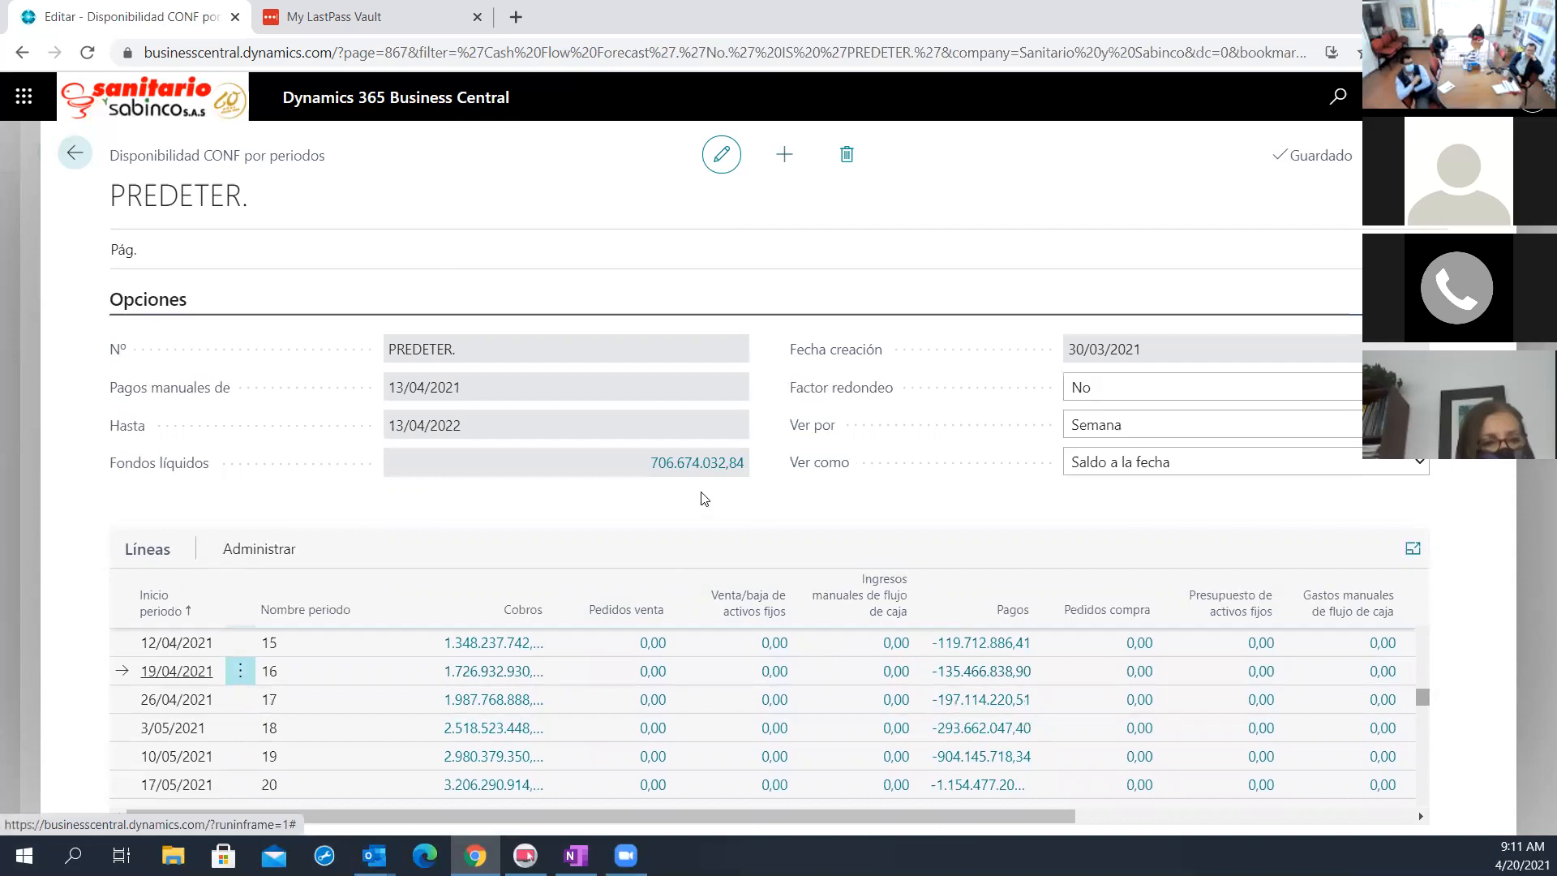
Examine the cash flow entries behind the Fondos líquidos amount, including bank and tax accounts, and return to the forecast card
left_click(704, 469)
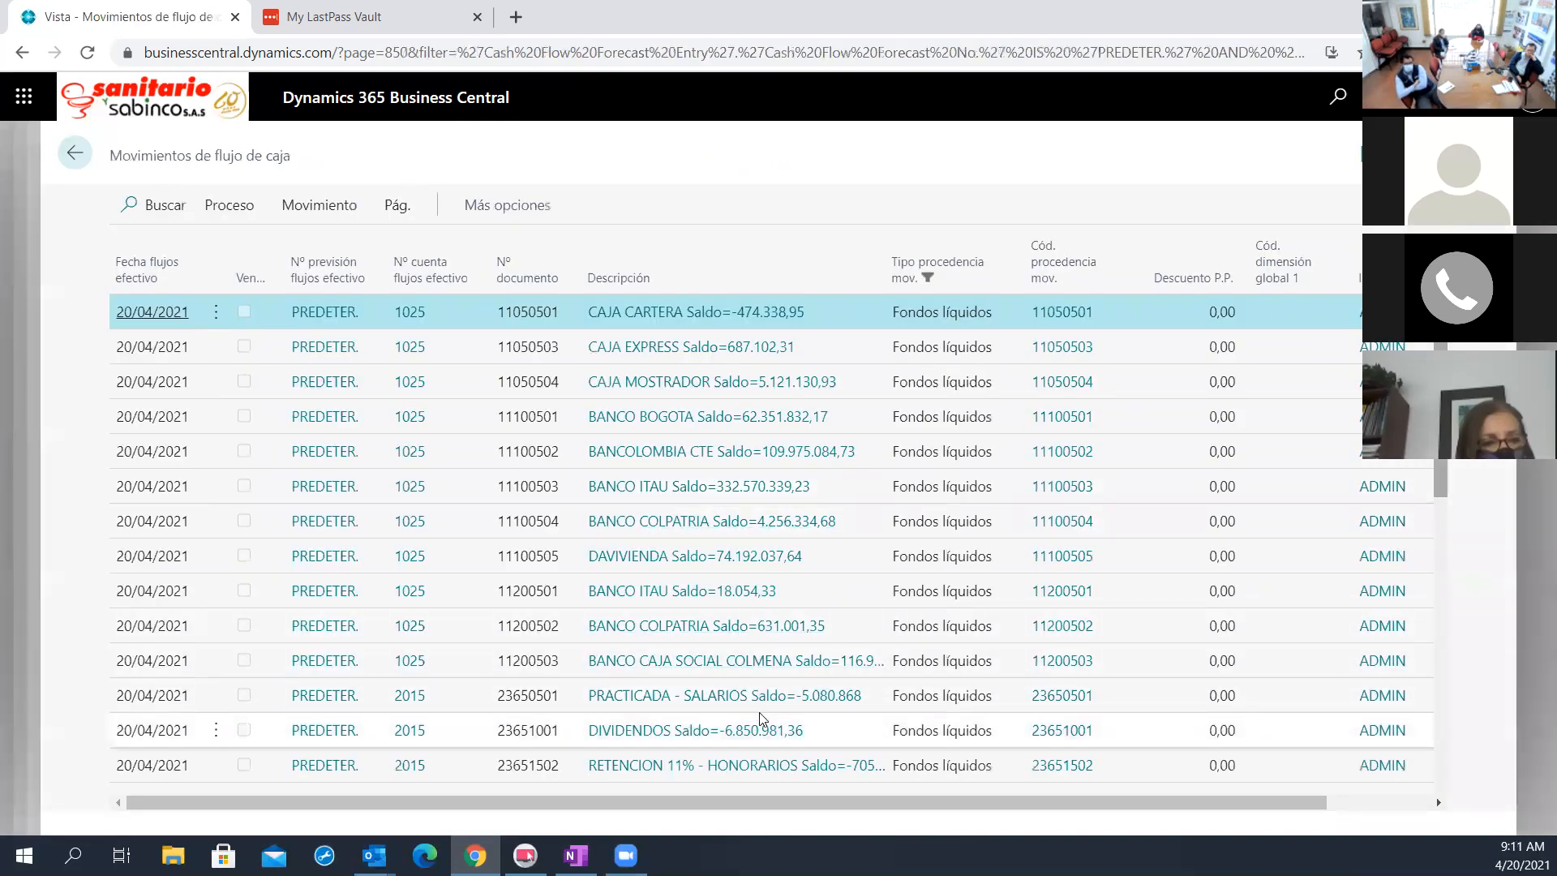
scroll(761, 719, "down", 1)
scroll(761, 719, "down", 3)
scroll(761, 719, "down", 3)
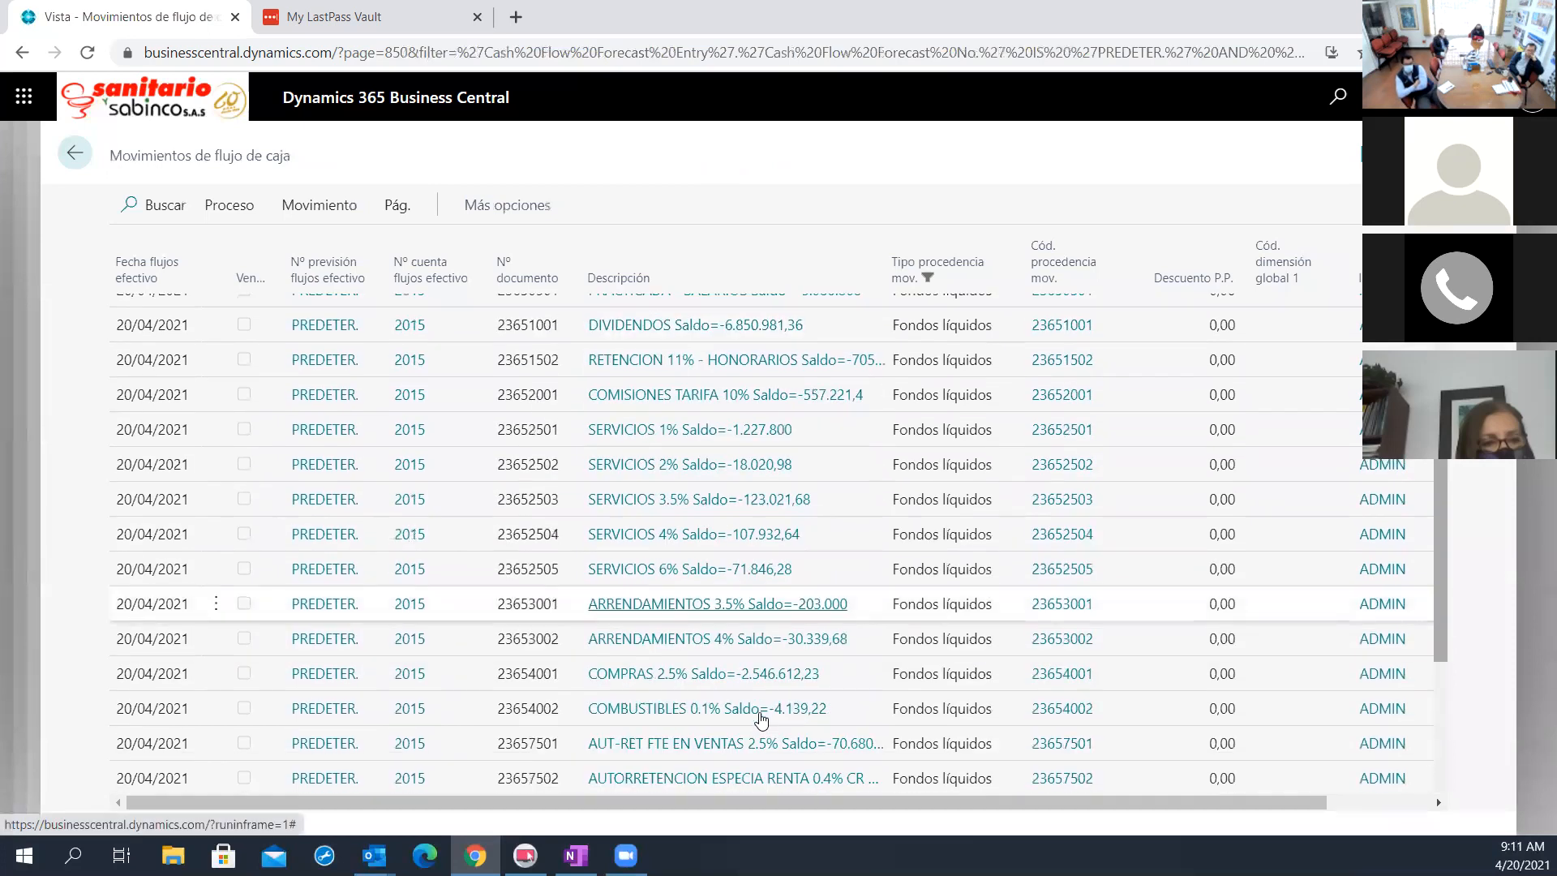
scroll(761, 719, "down", 3)
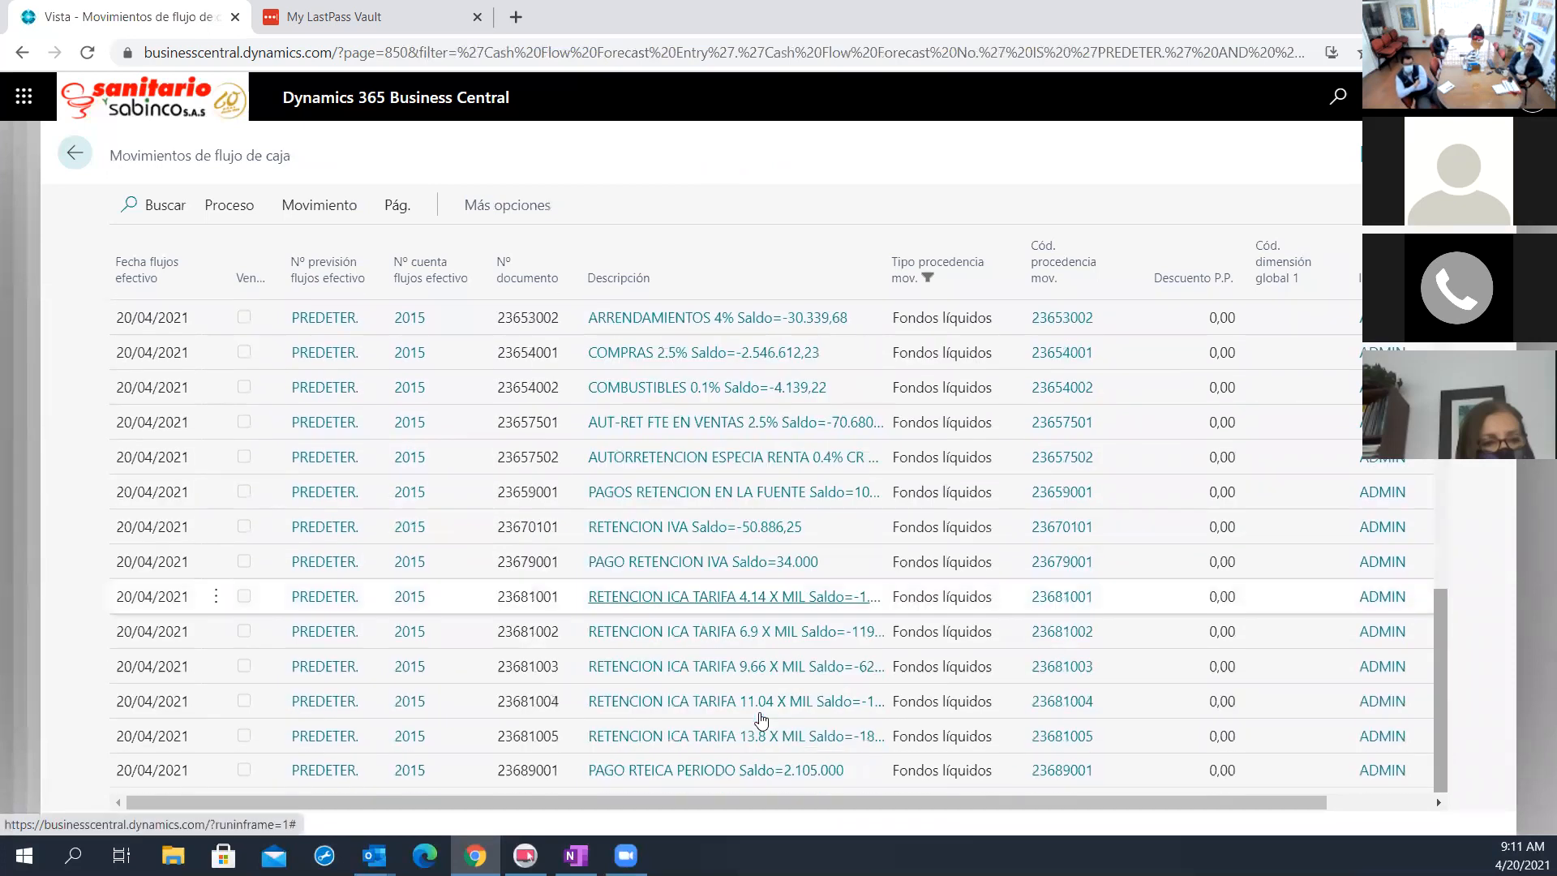
scroll(761, 720, "up", 5)
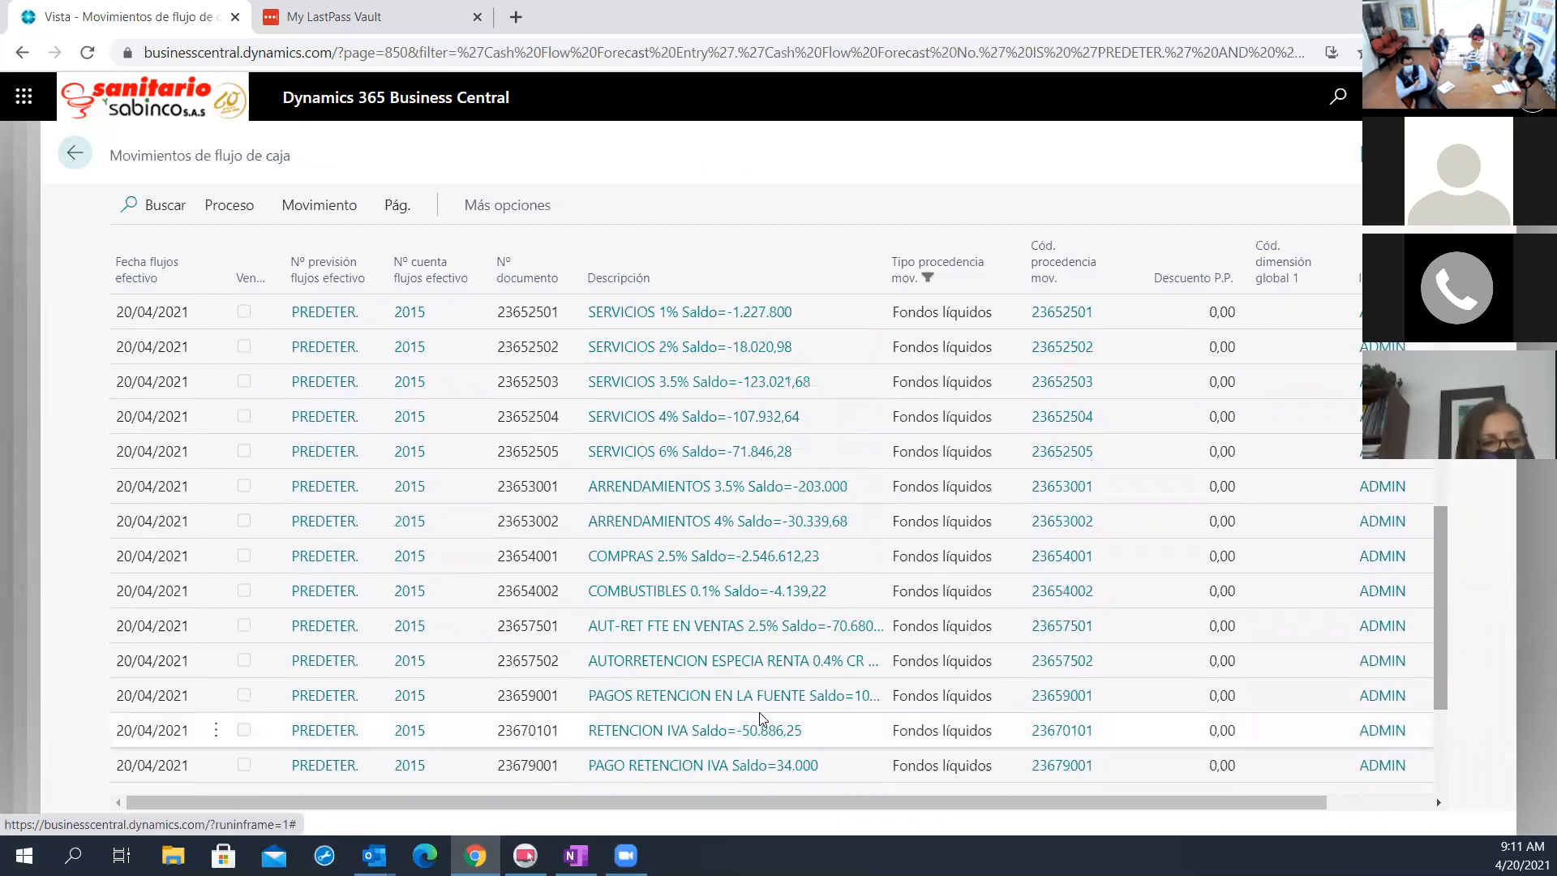
scroll(761, 719, "up", 5)
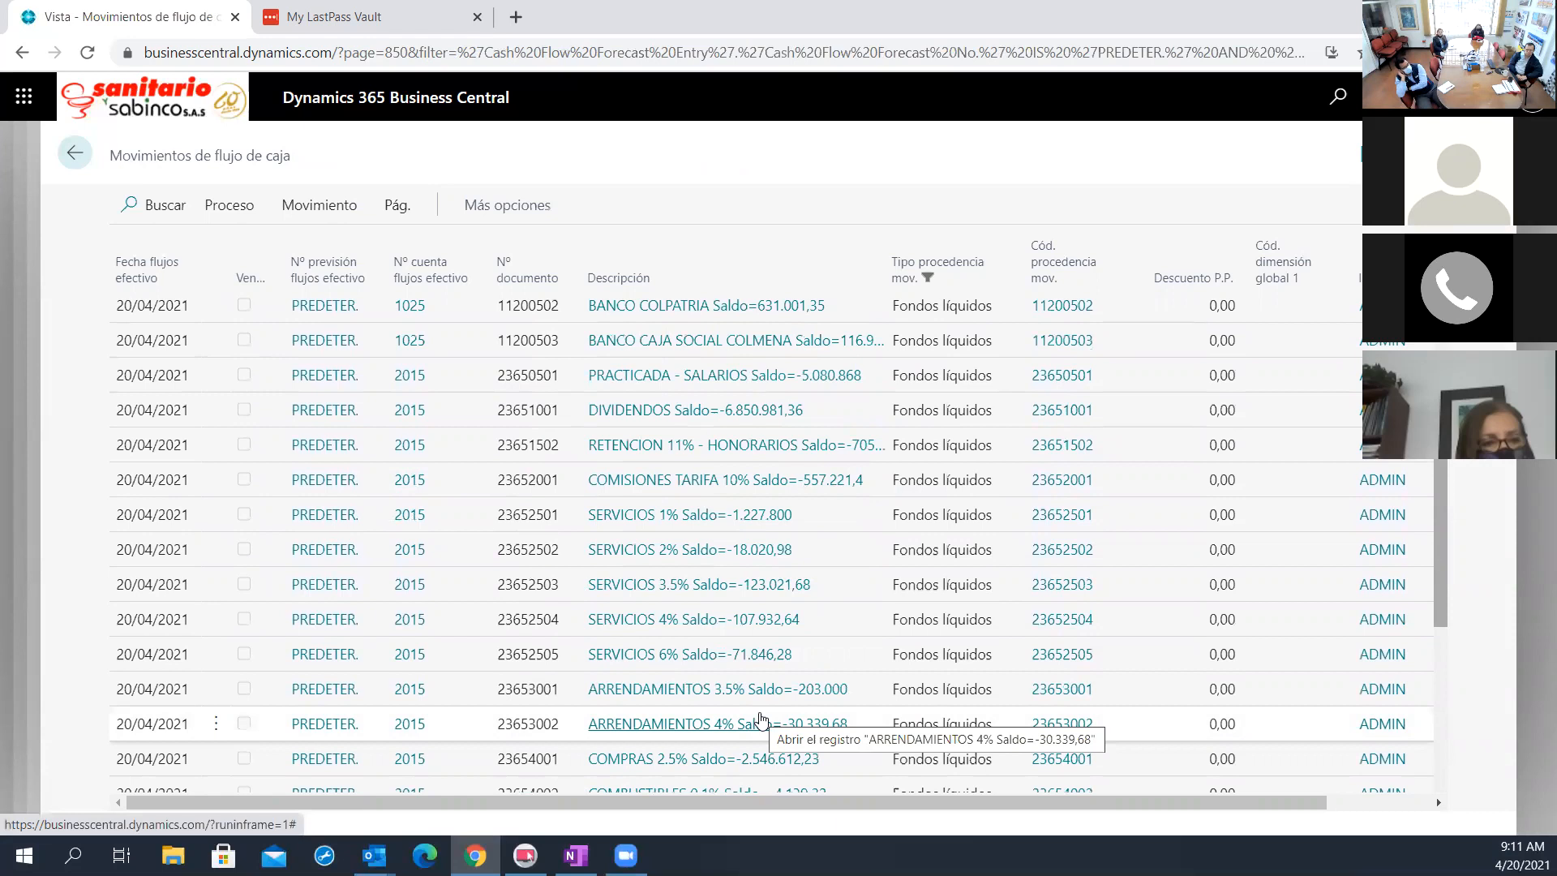
scroll(760, 718, "down", 3)
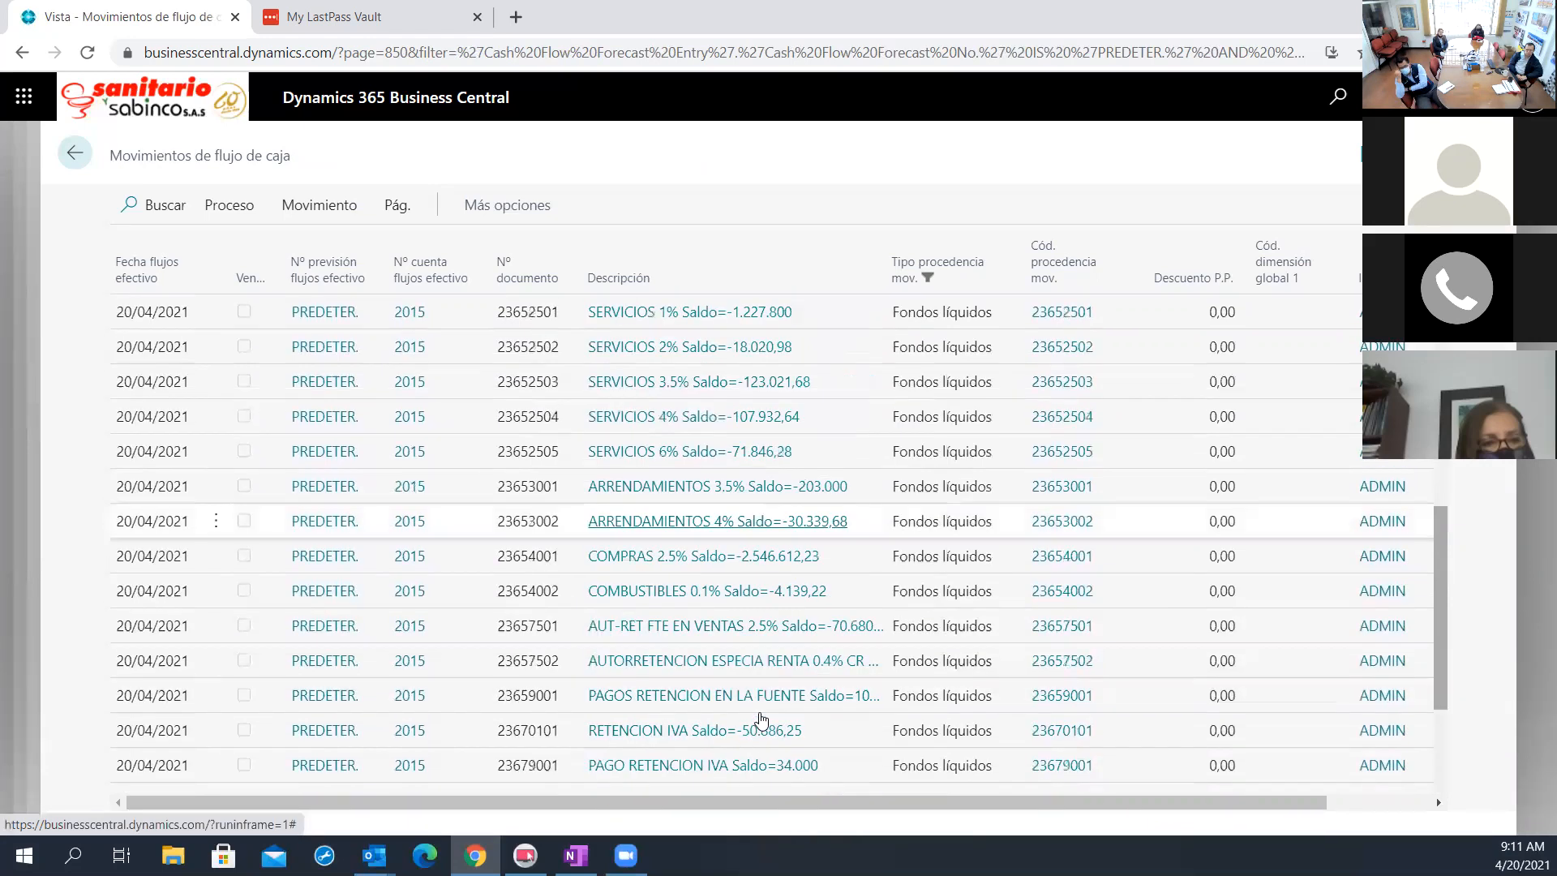
scroll(760, 718, "down", 3)
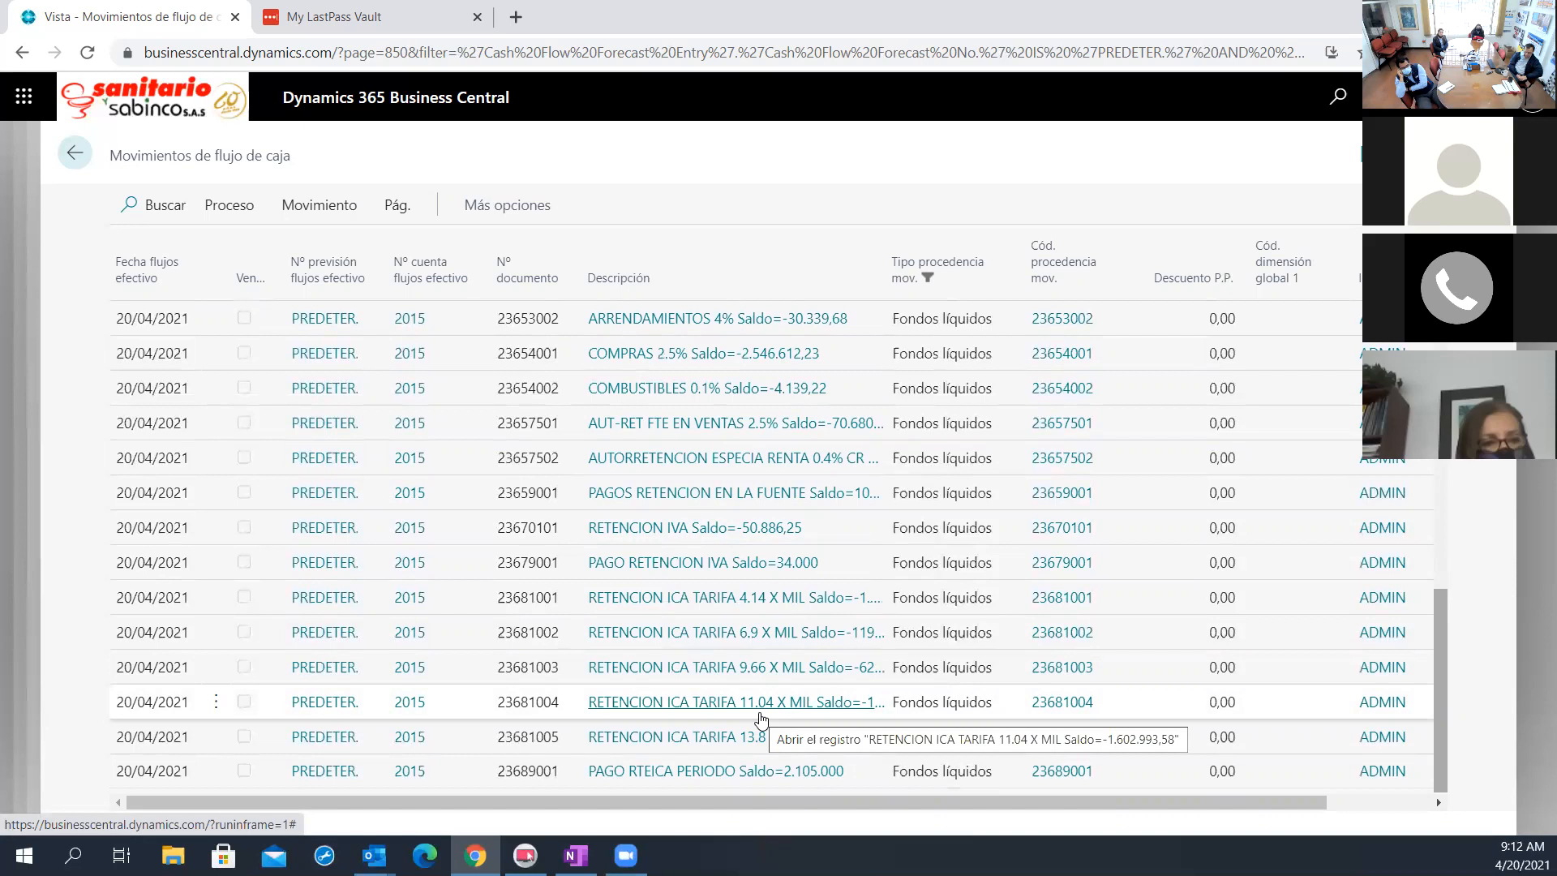
scroll(760, 719, "up", 5)
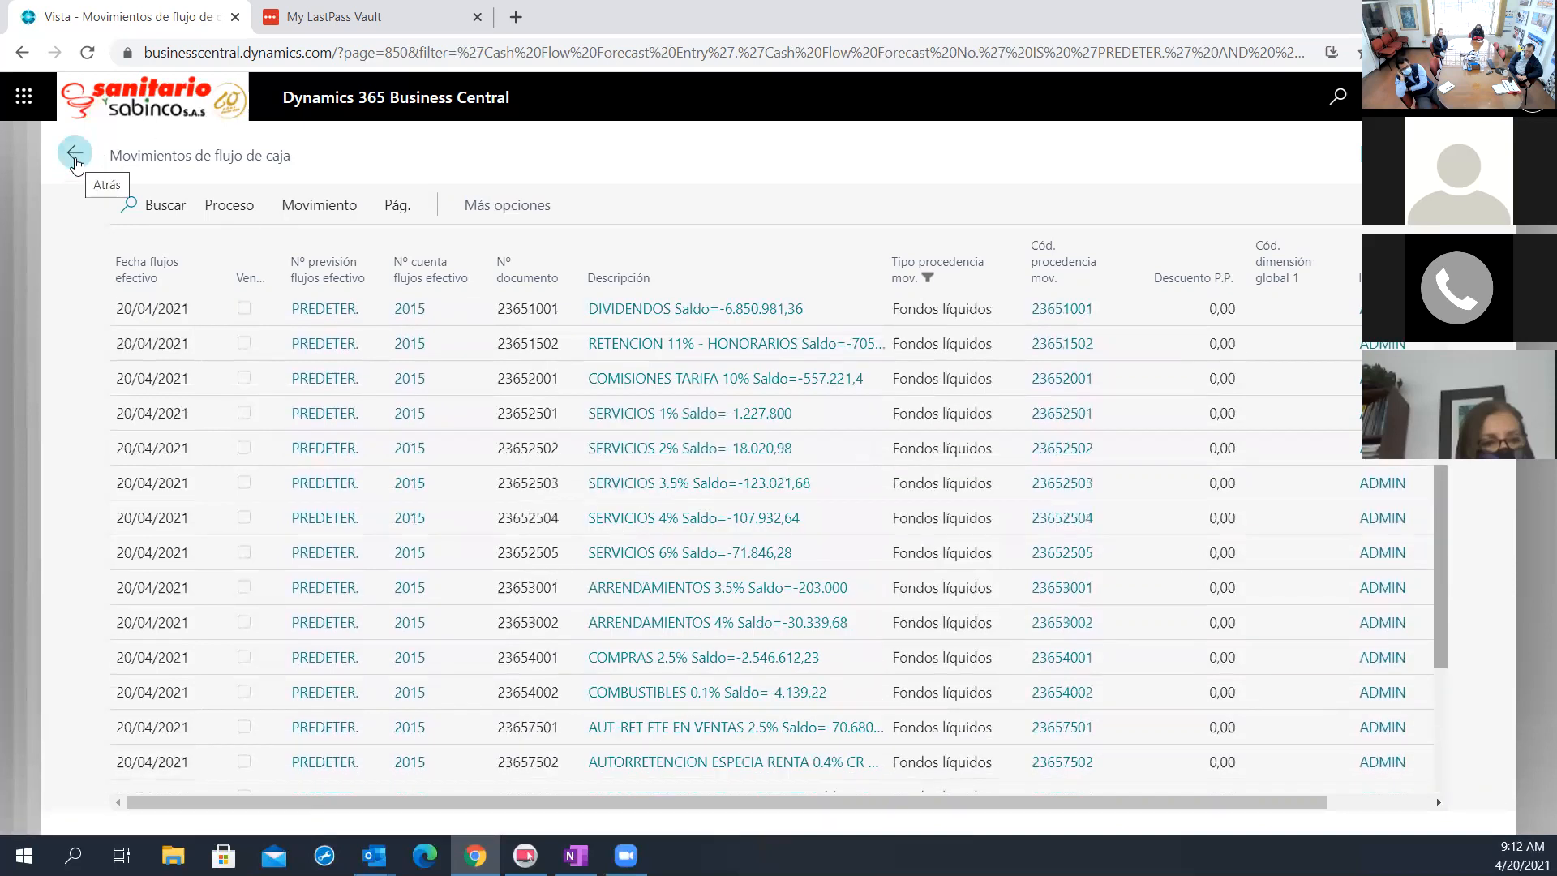
left_click(76, 161)
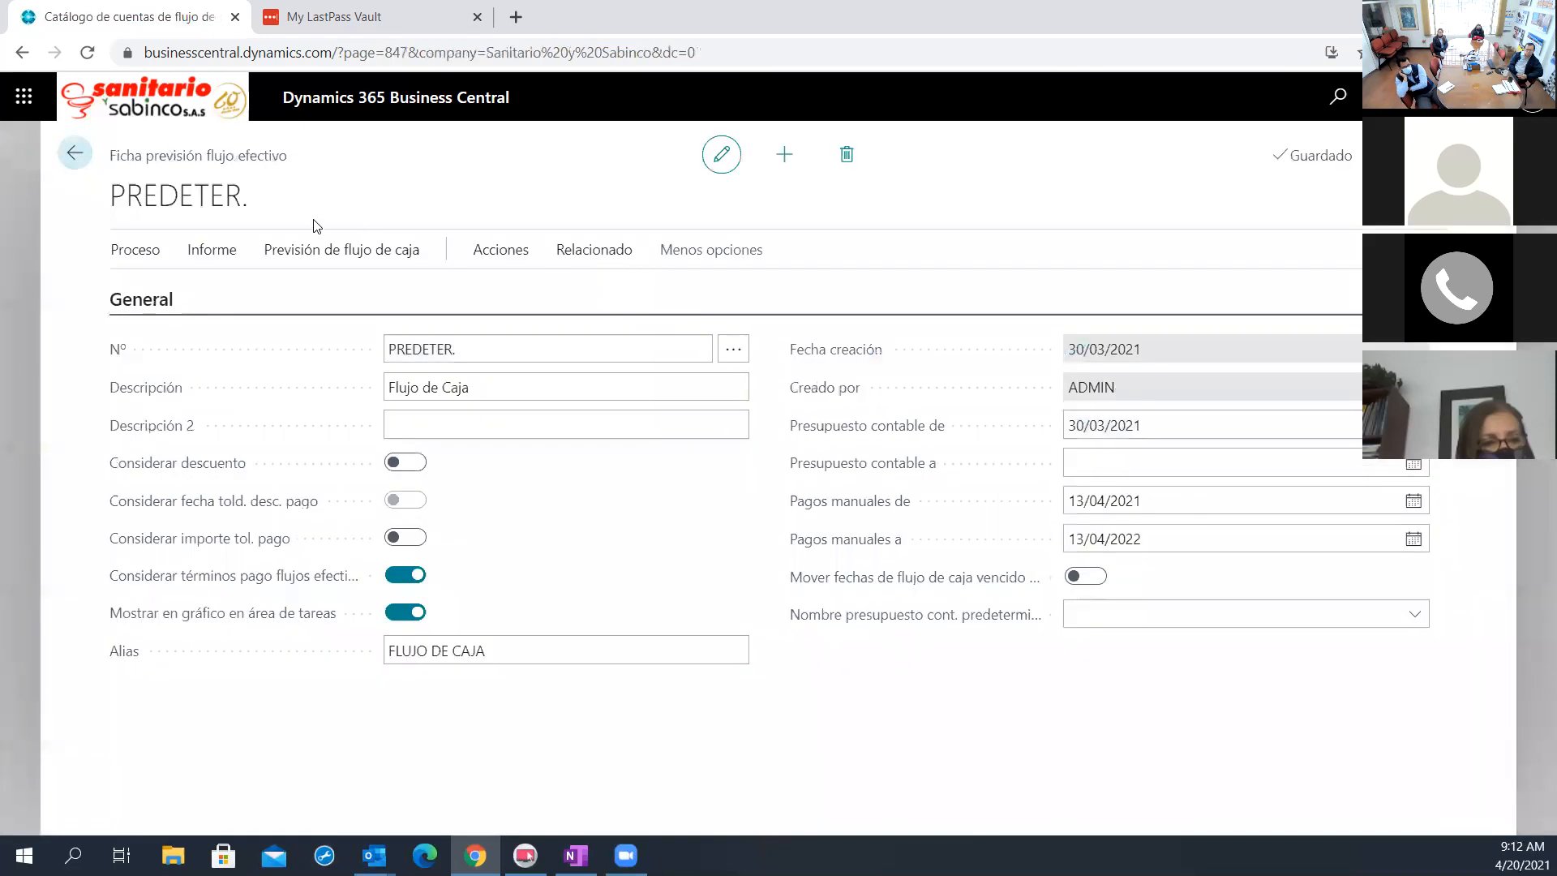
Go back to the Catálogo de cuentas de flujo de caja and review its disbursement and total accounts
left_click(74, 160)
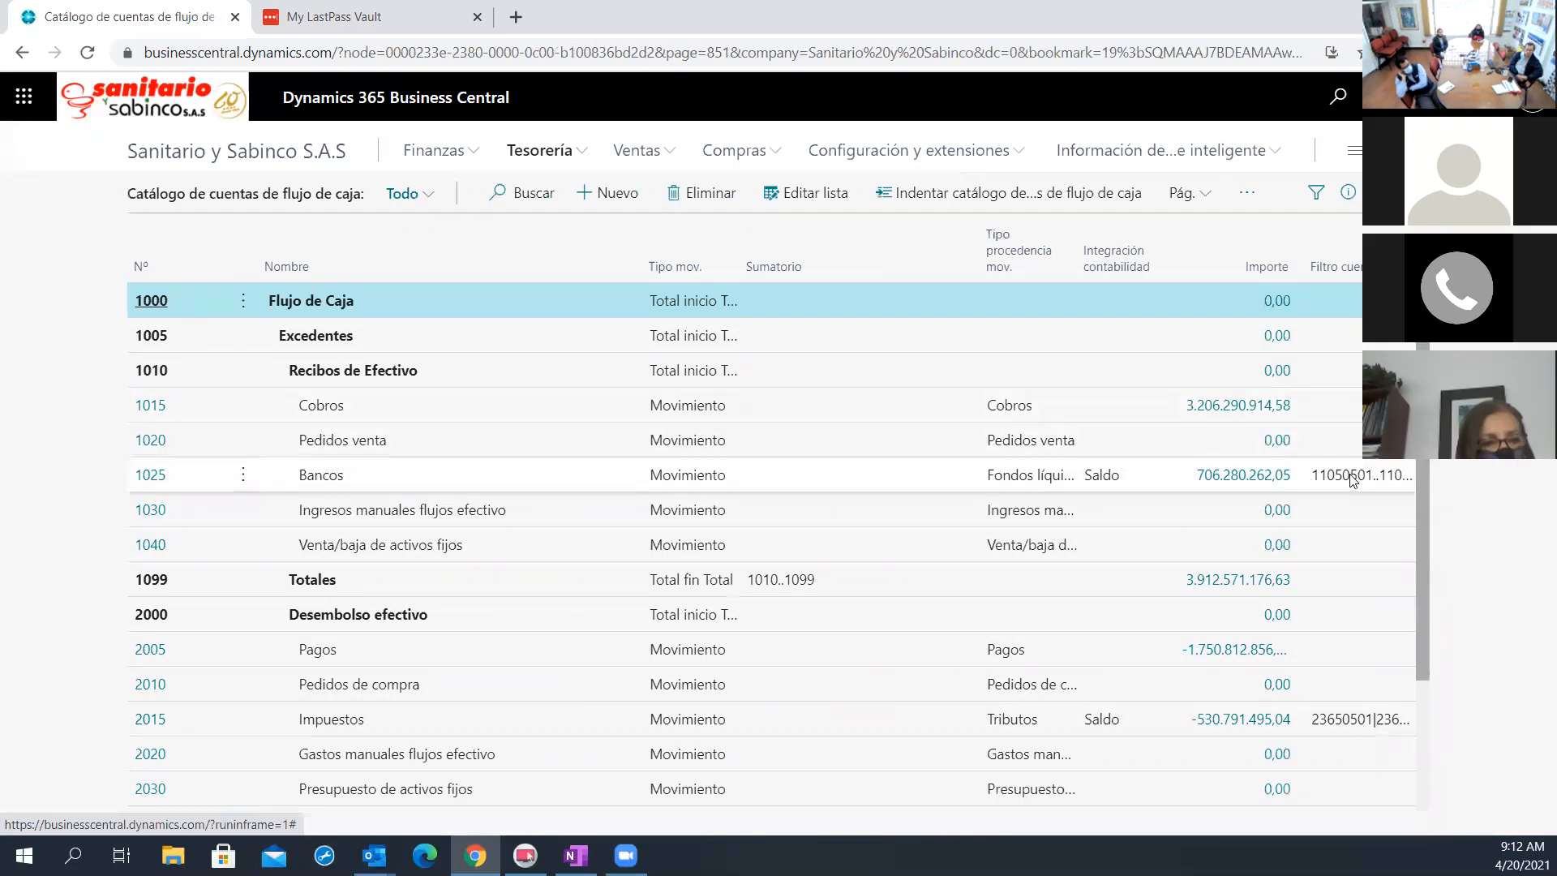
scroll(1330, 588, "down", 2)
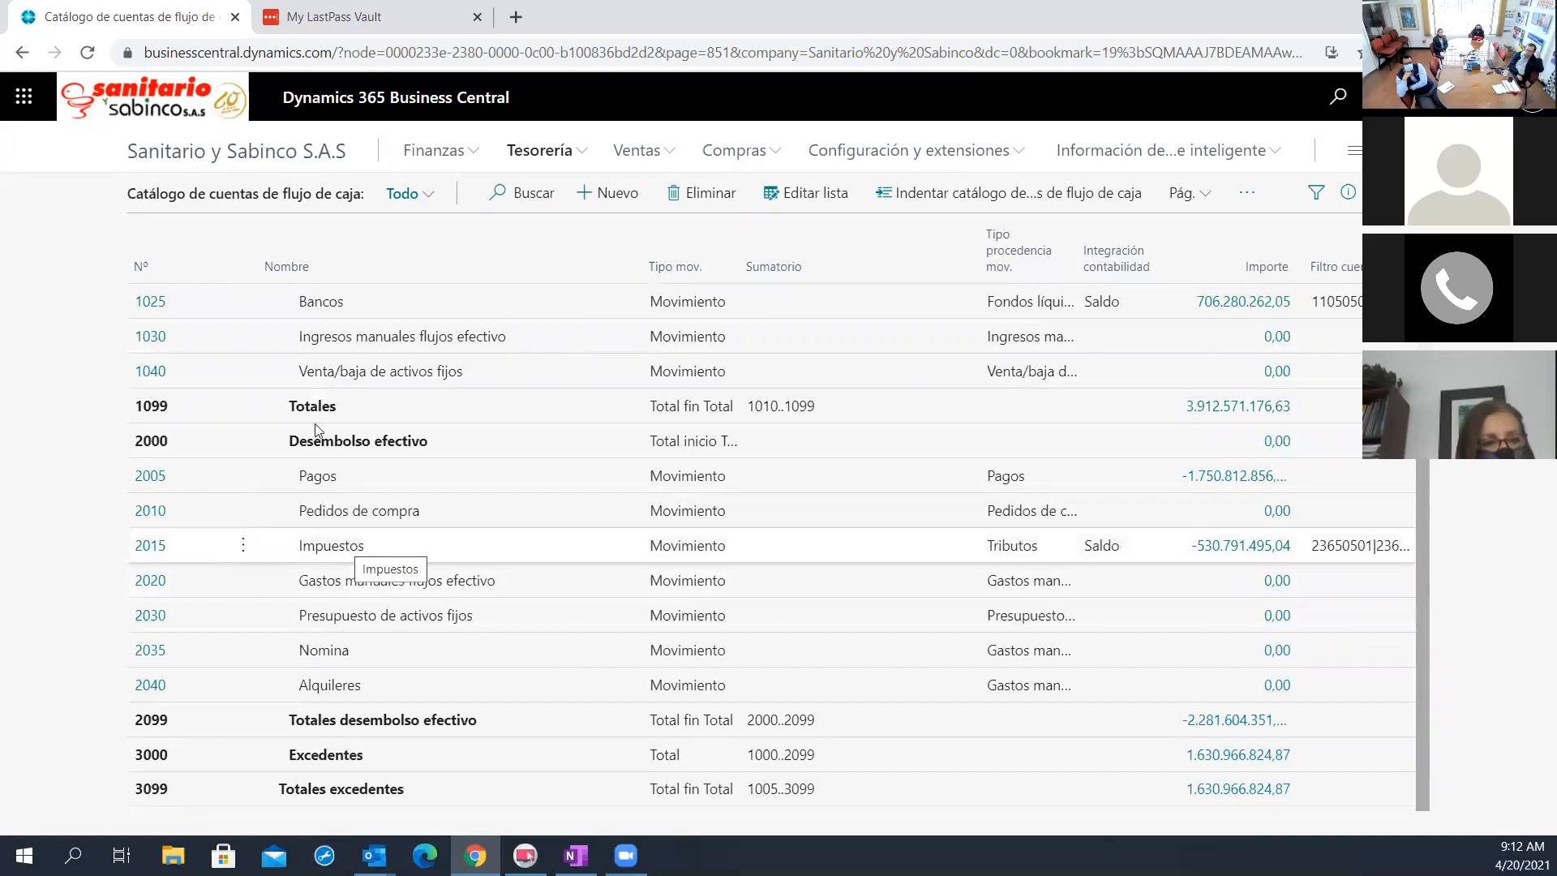
left_click_drag(141, 193, 307, 207)
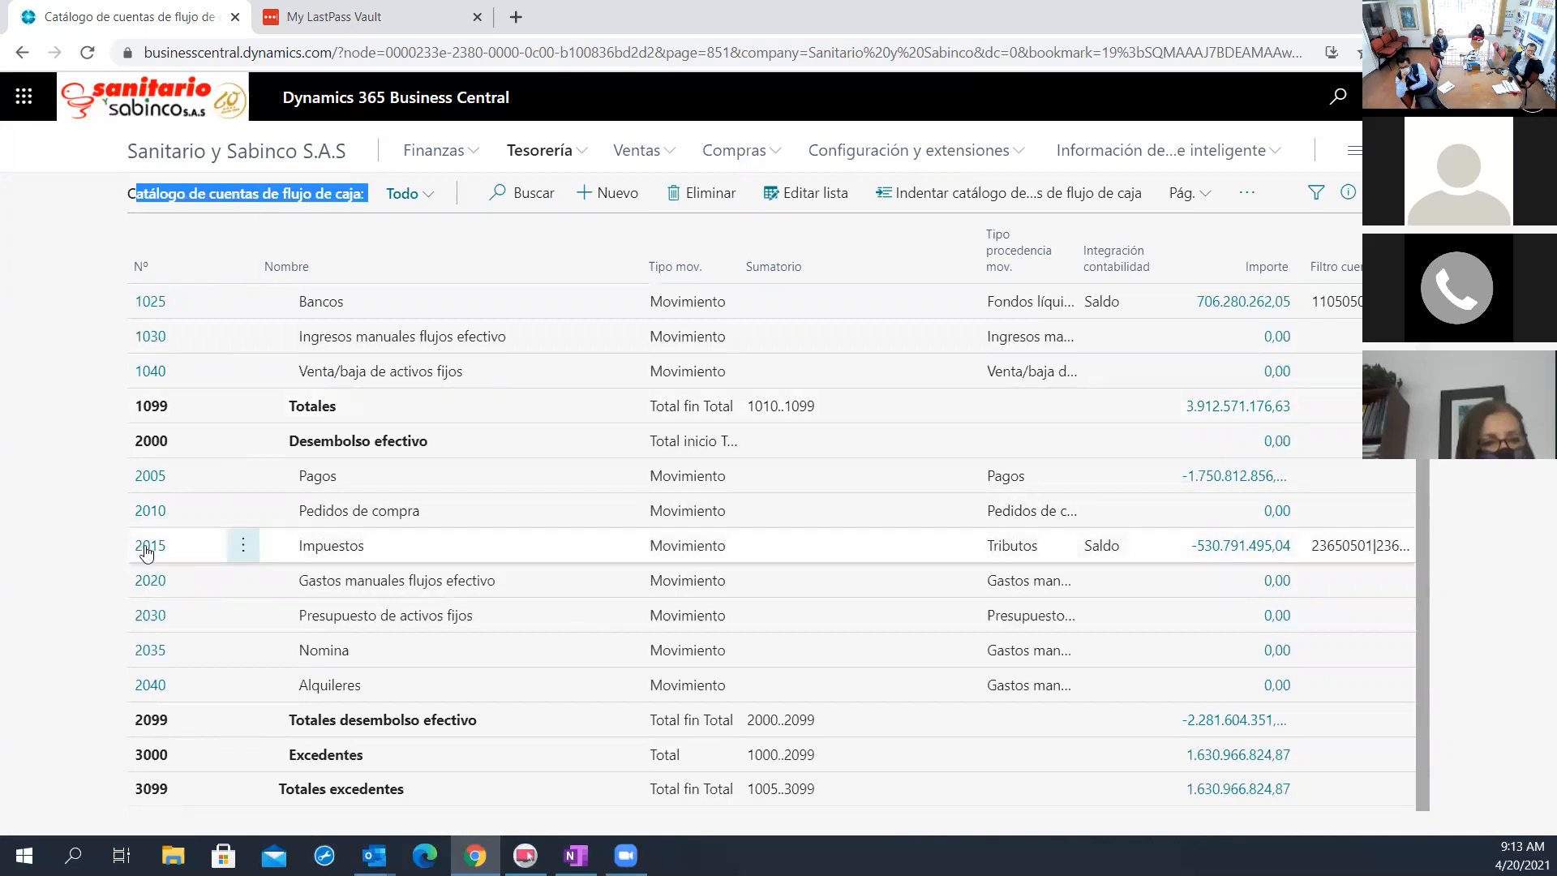
Open the card of cash flow account 2015 Impuestos and examine its number, name and Filtro cuenta
left_click(333, 558)
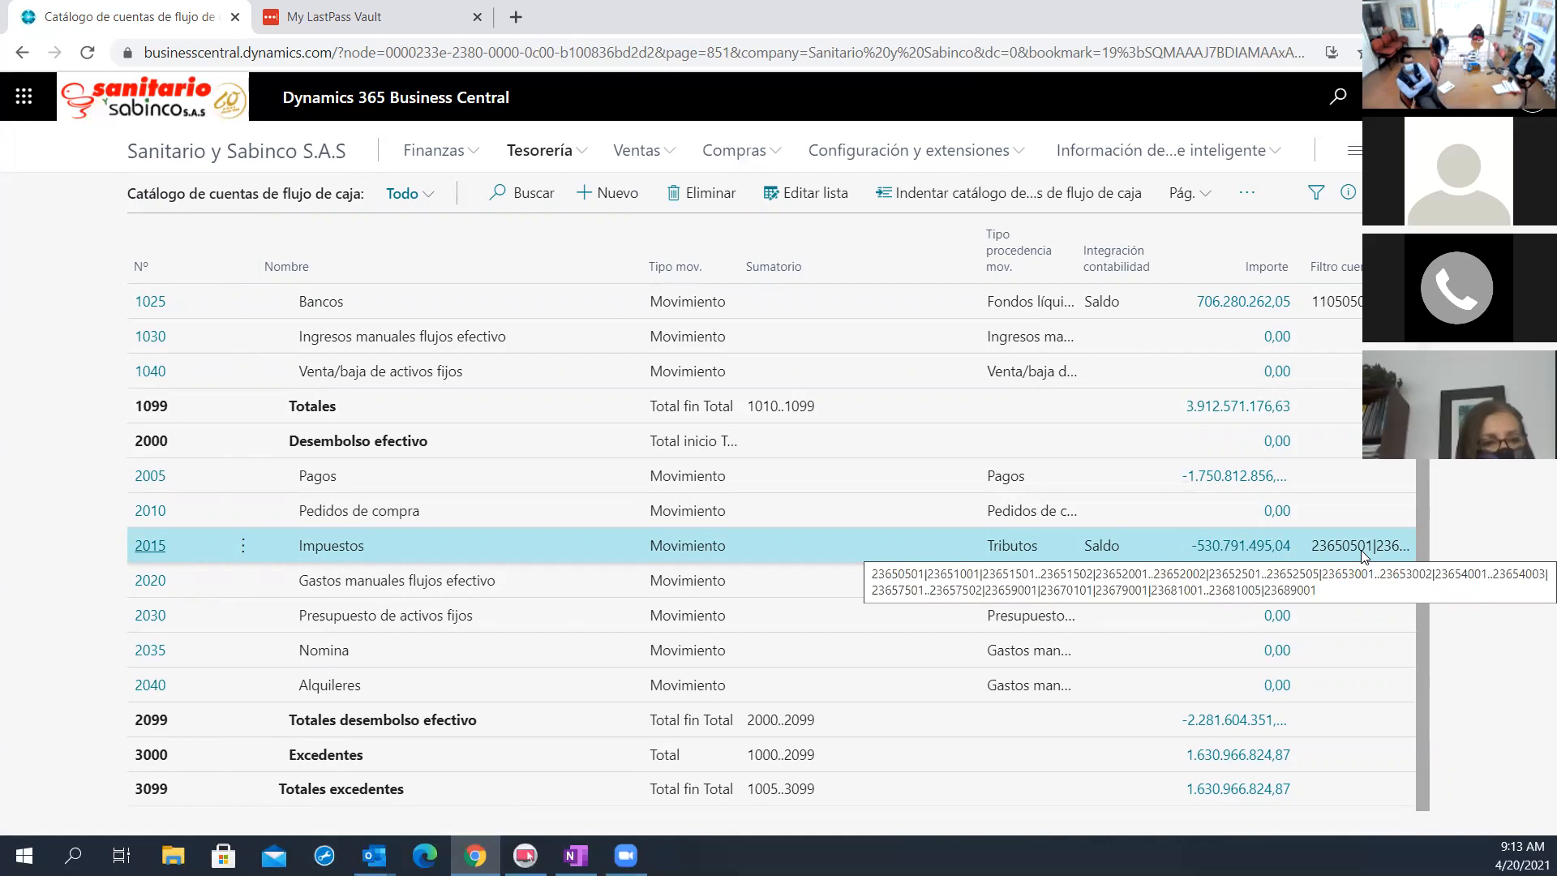
left_click(150, 545)
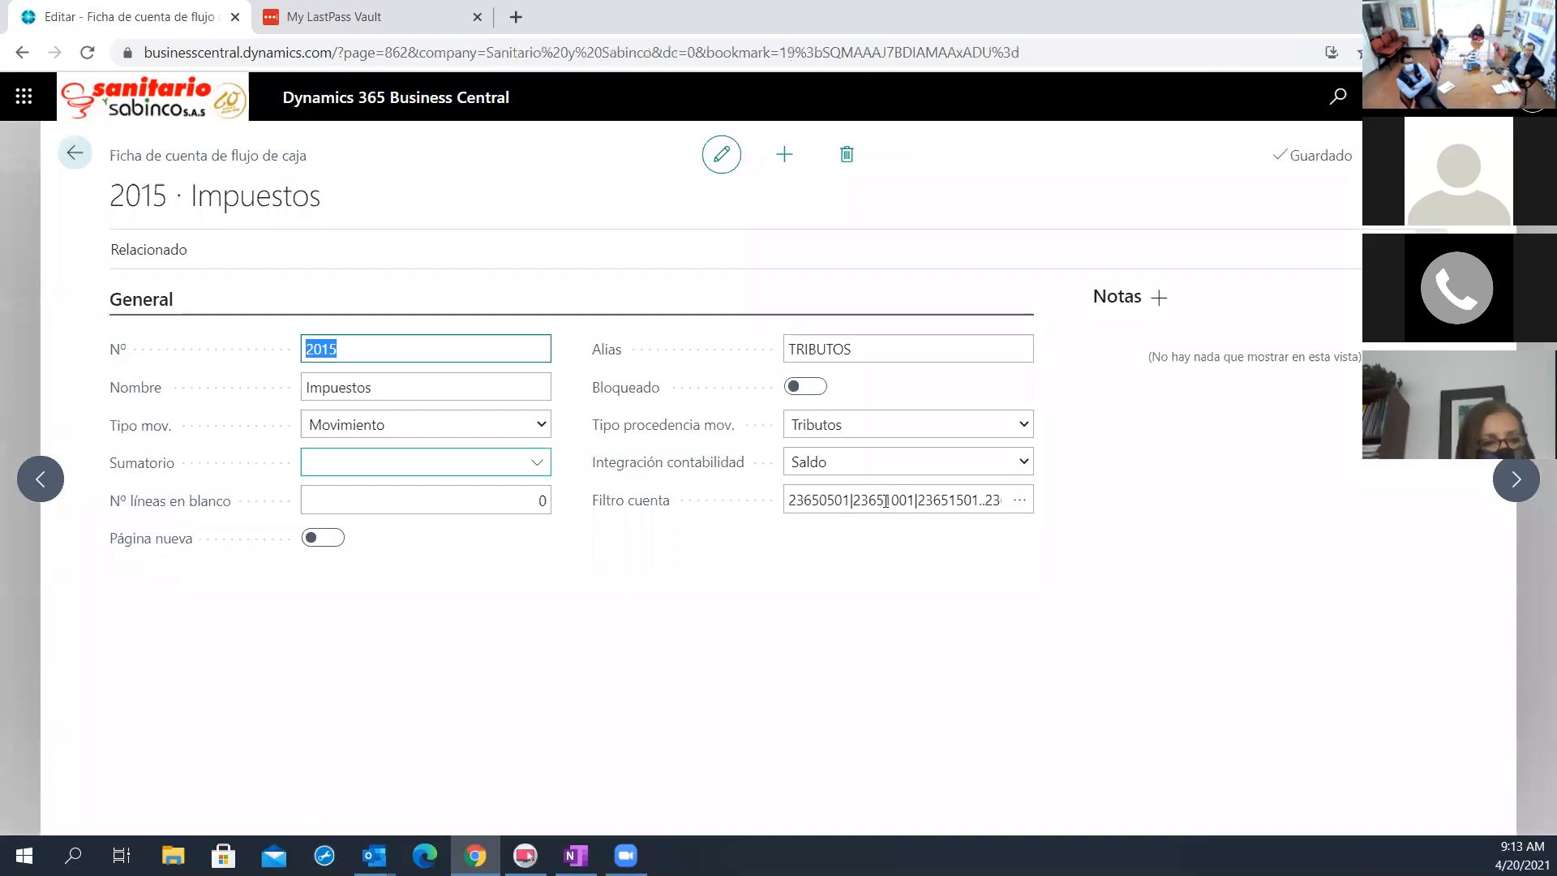
left_click(790, 498)
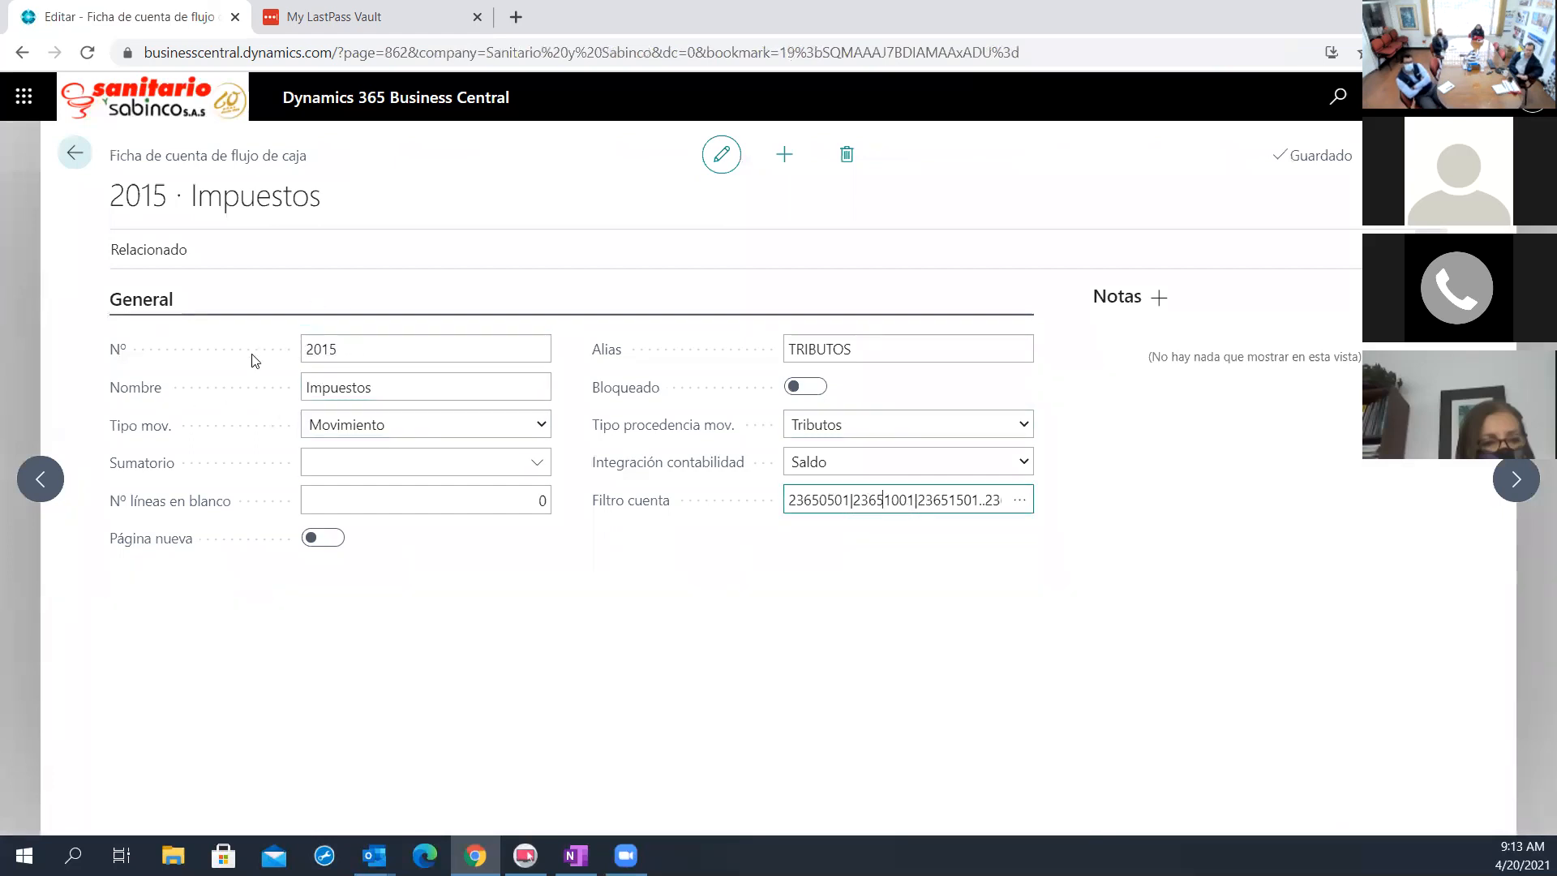
left_click_drag(314, 350, 444, 388)
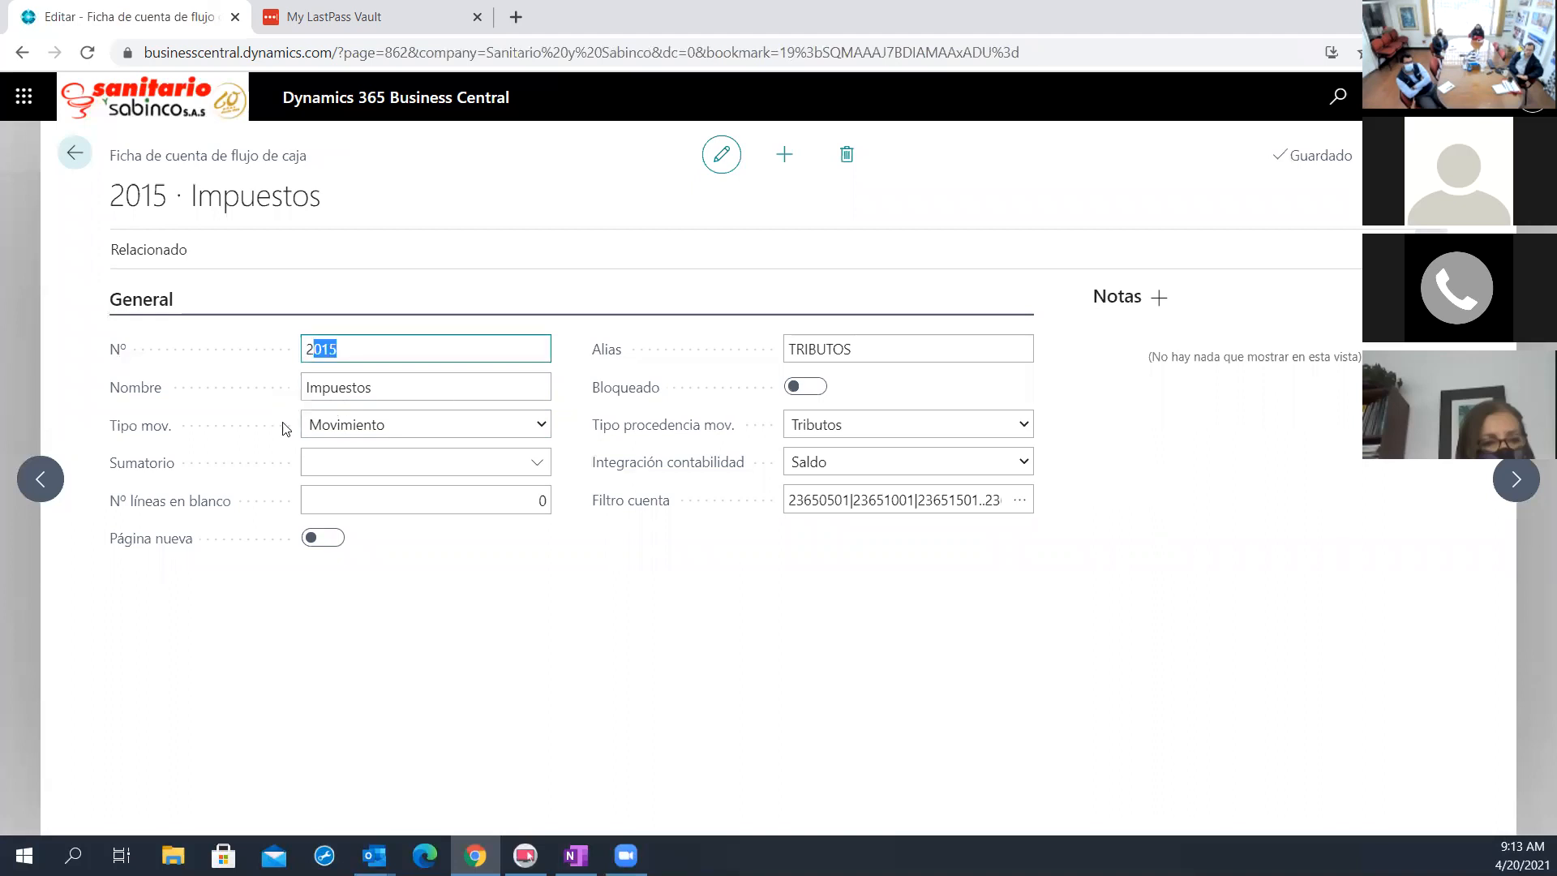
key("Tab")
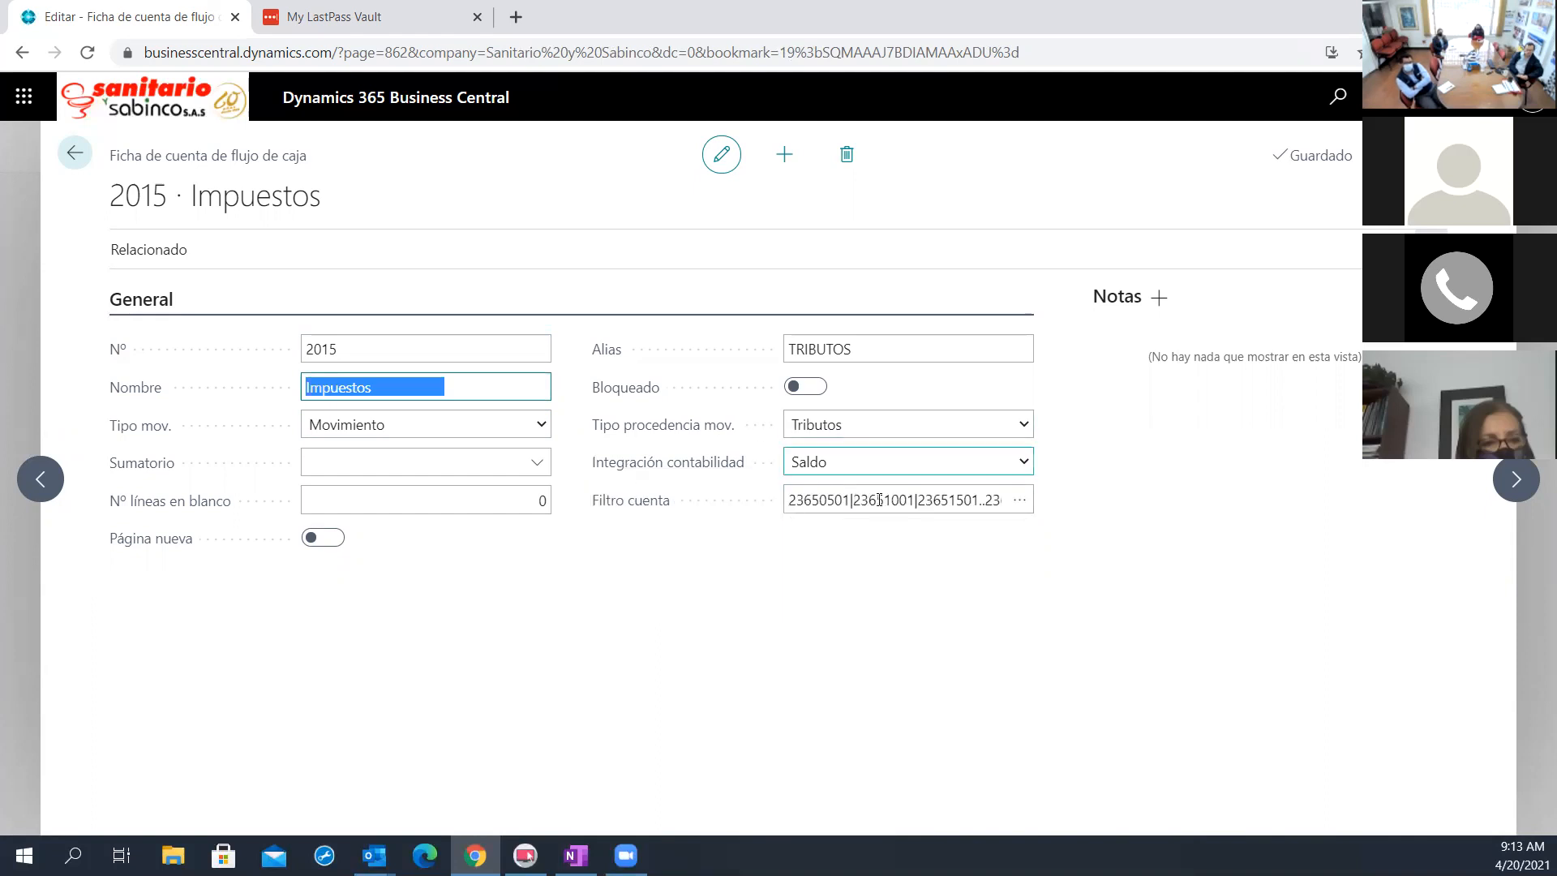
left_click(936, 499)
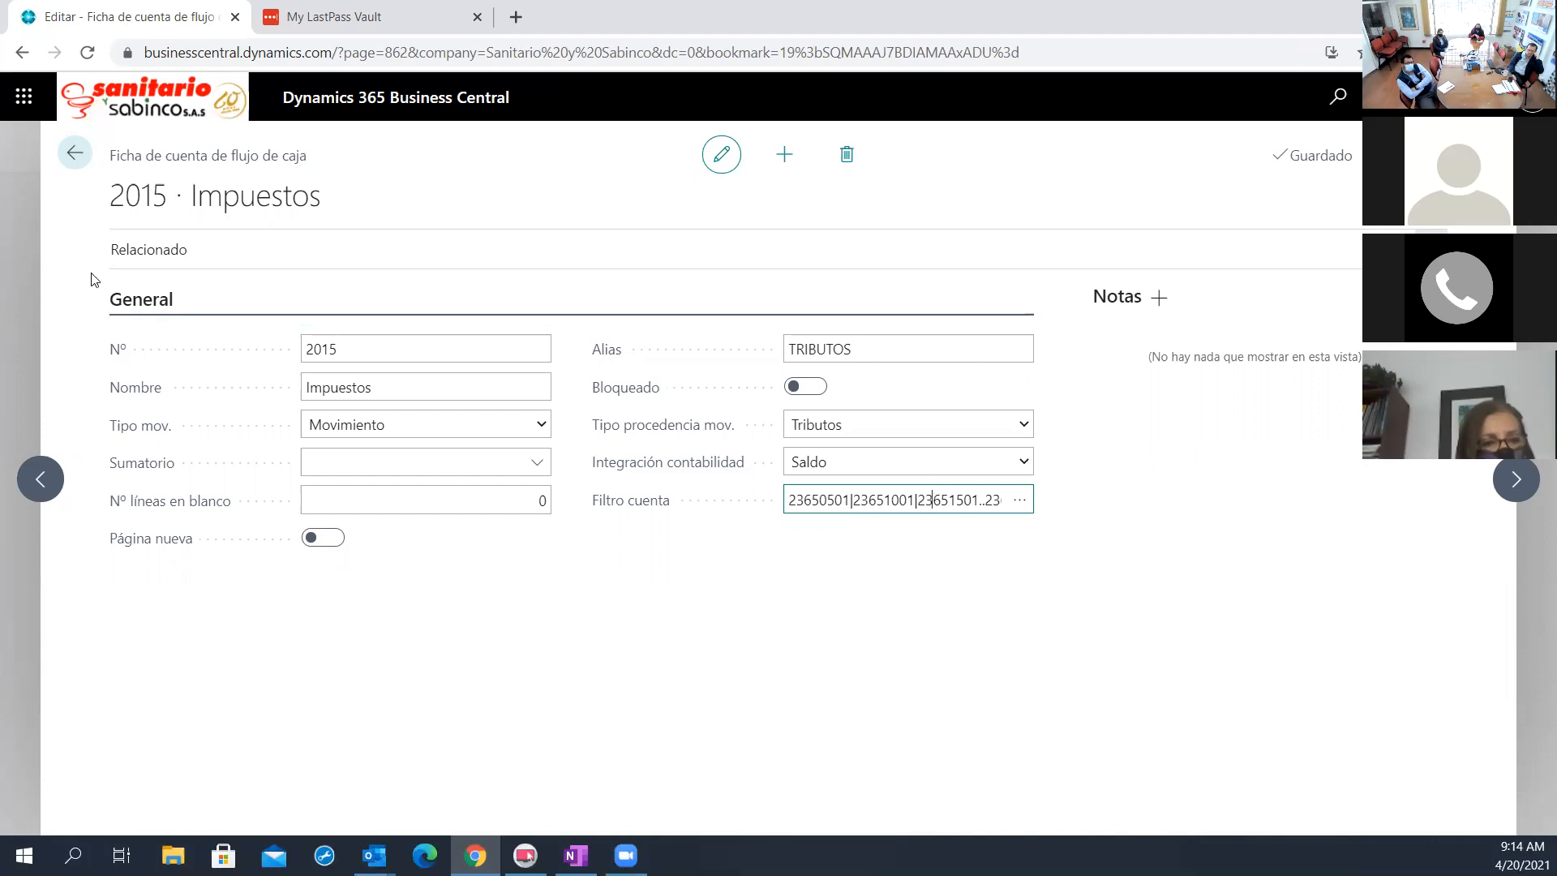
Leave the Impuestos account card and compare the receipt and disbursement accounts in the cash flow account list
left_click(75, 153)
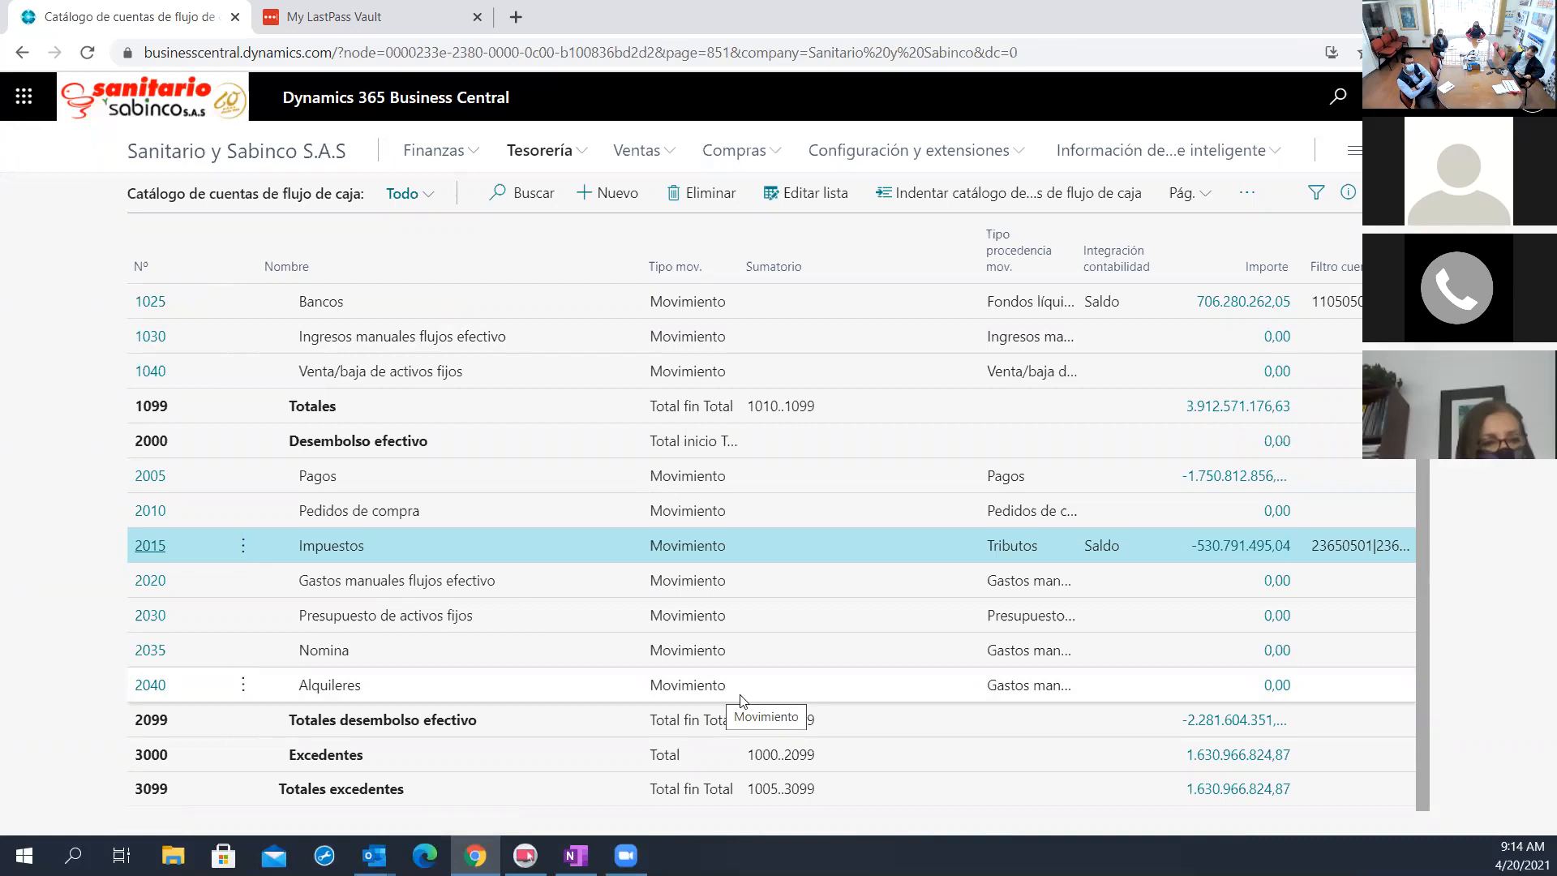
scroll(866, 671, "up", 1)
scroll(866, 672, "up", 2)
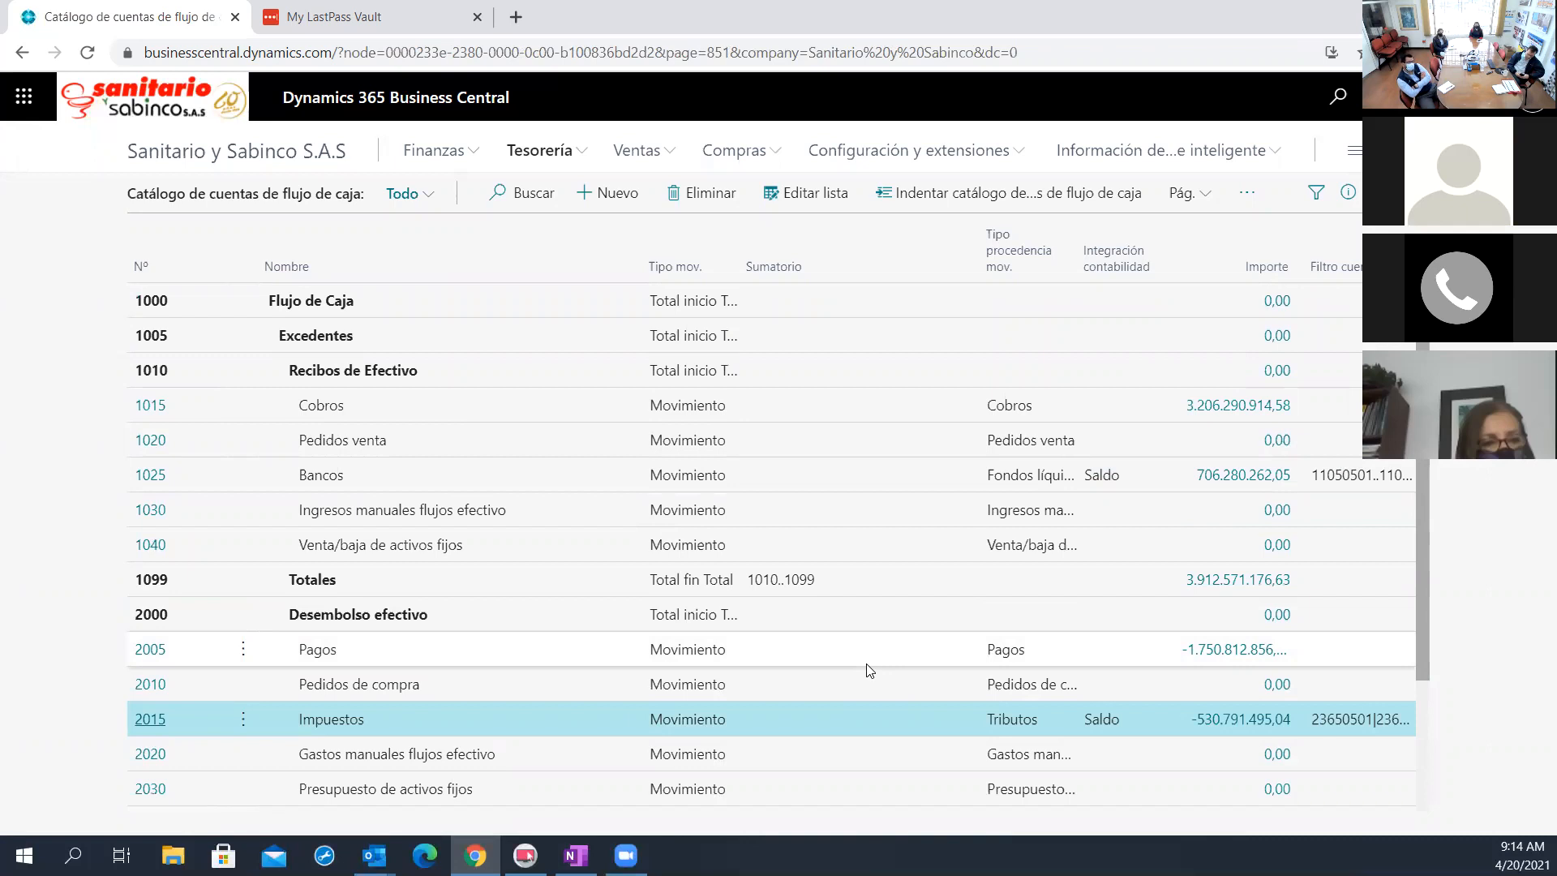
scroll(863, 667, "down", 2)
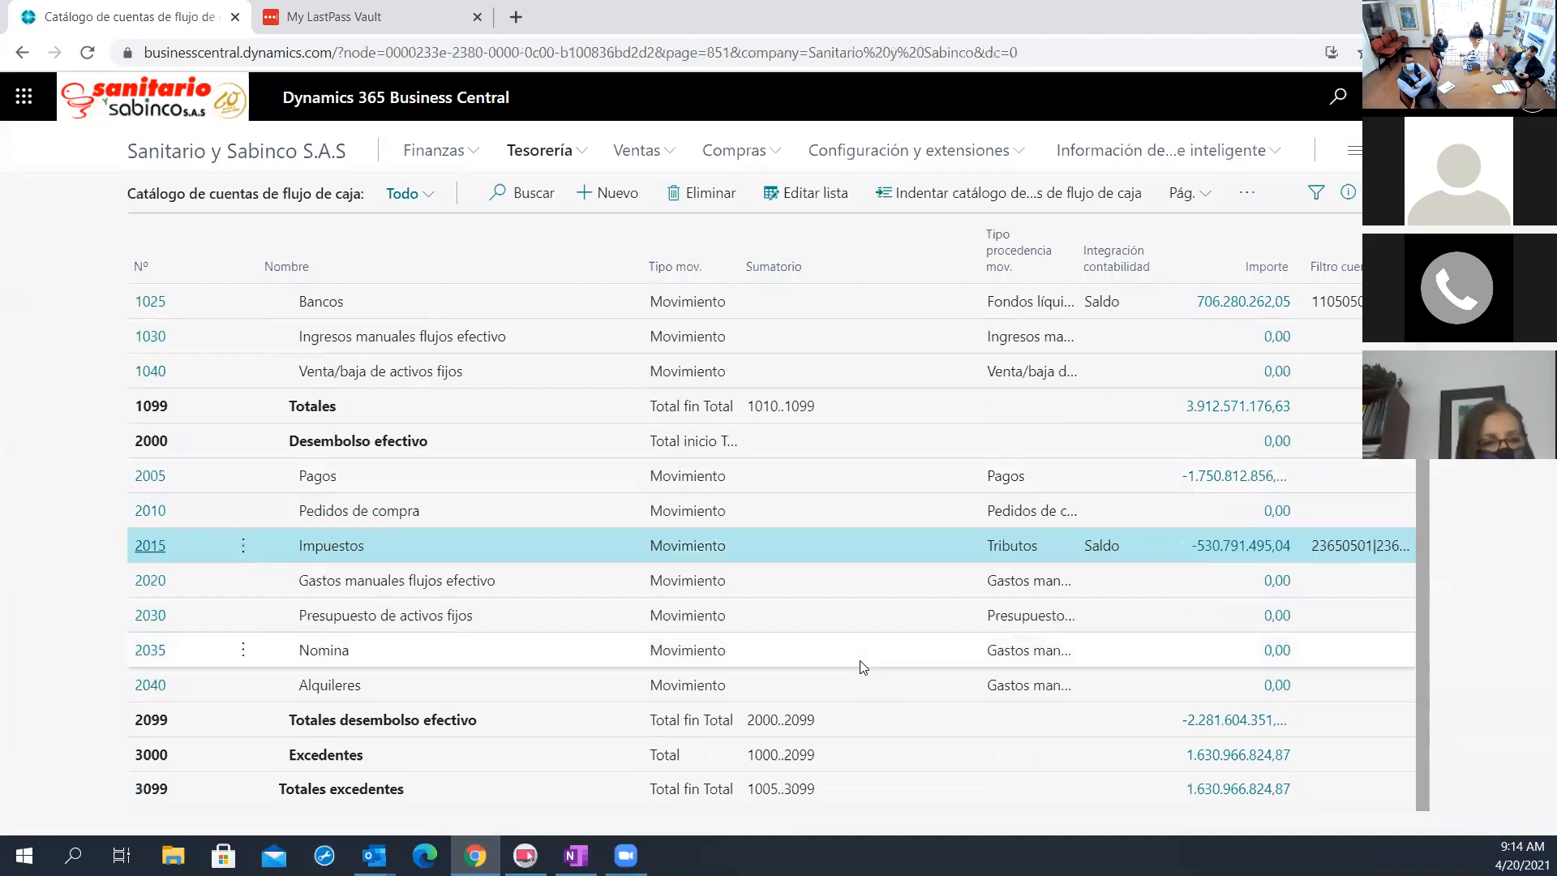
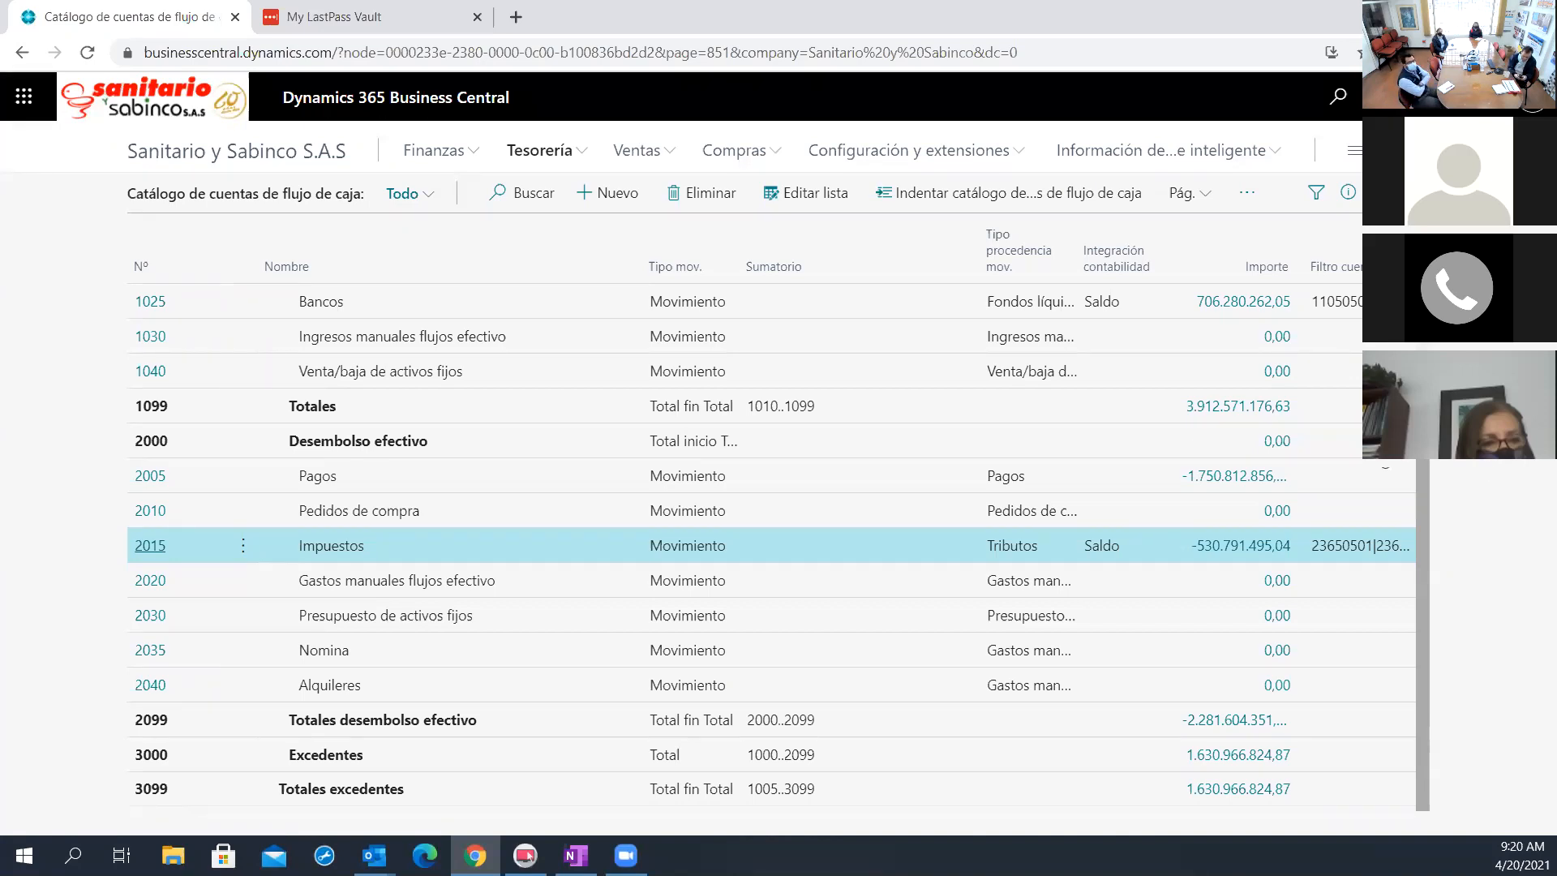
Examine the cash flow entries behind the Importe of account 2015 Impuestos, including its withholding and tax lines
left_click(1230, 547)
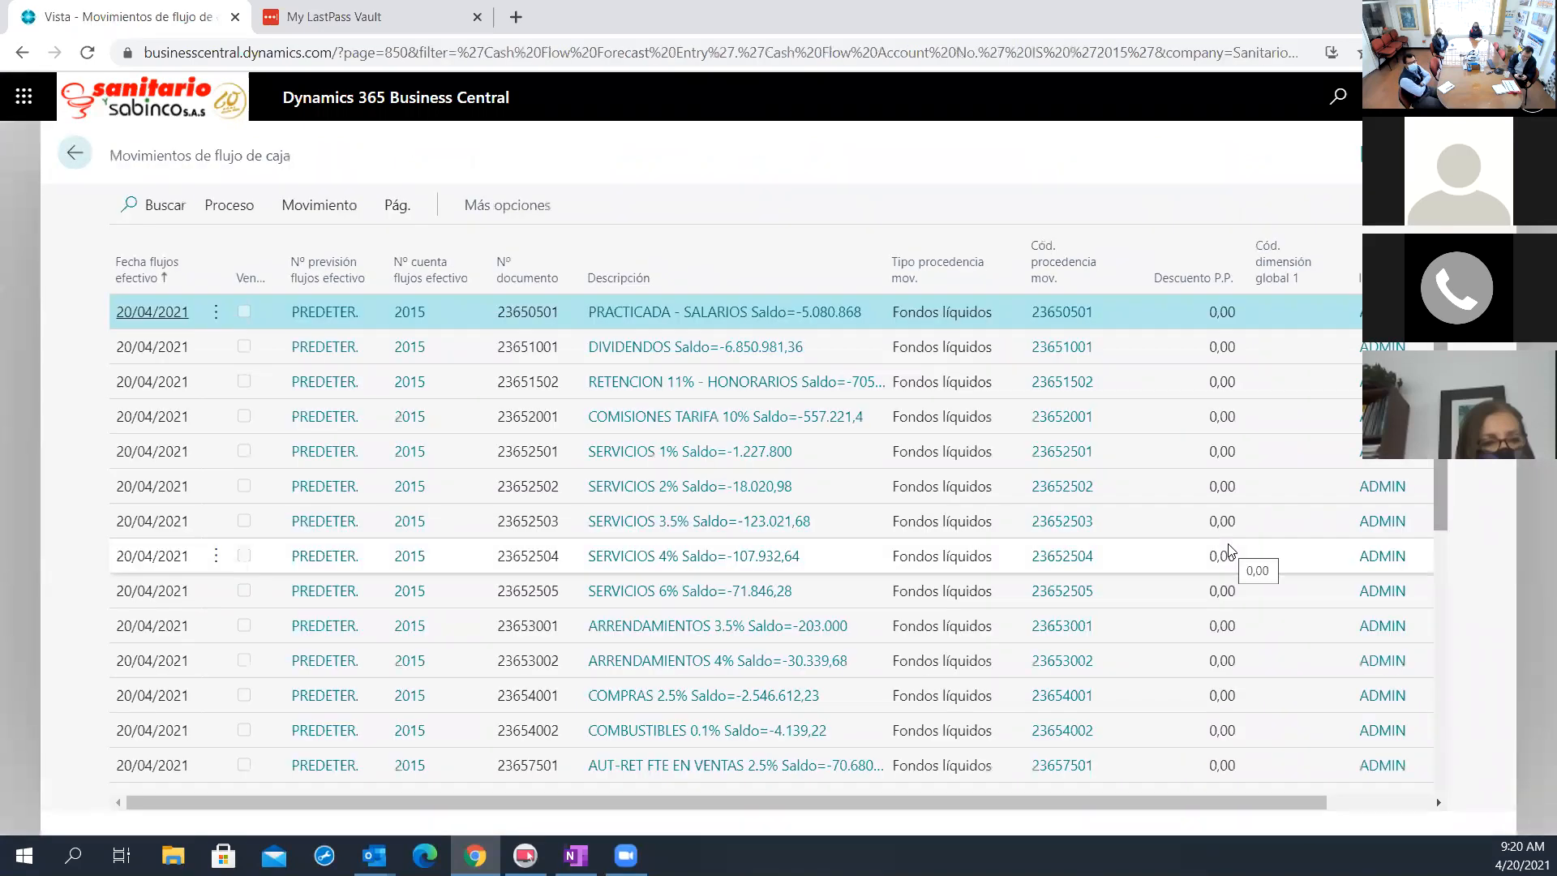
scroll(1230, 551, "down", 5)
scroll(1228, 549, "down", 2)
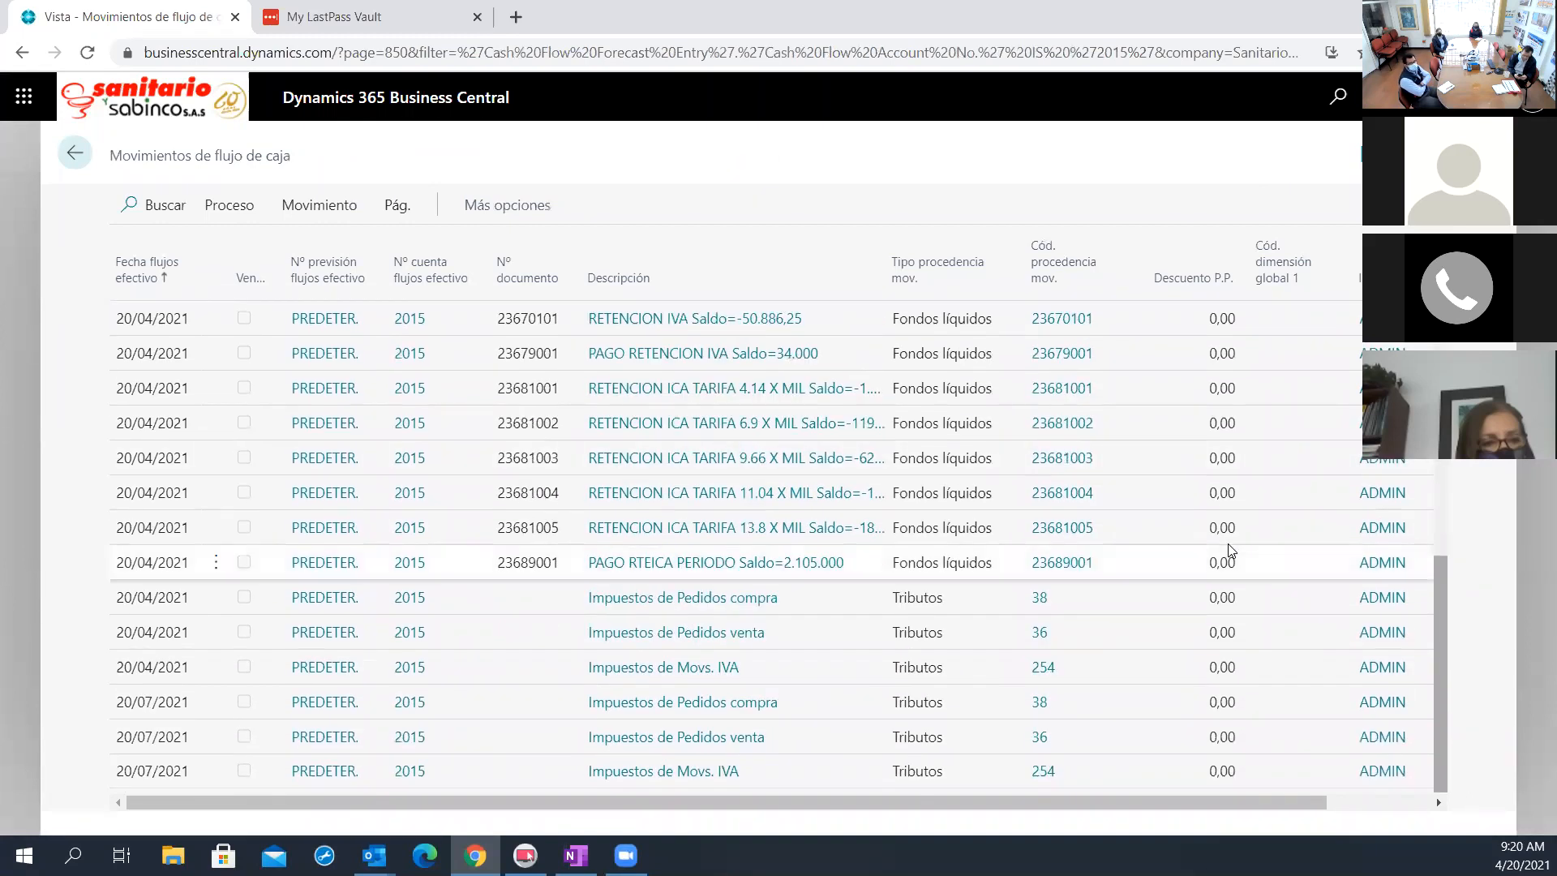
scroll(811, 381, "up", 4)
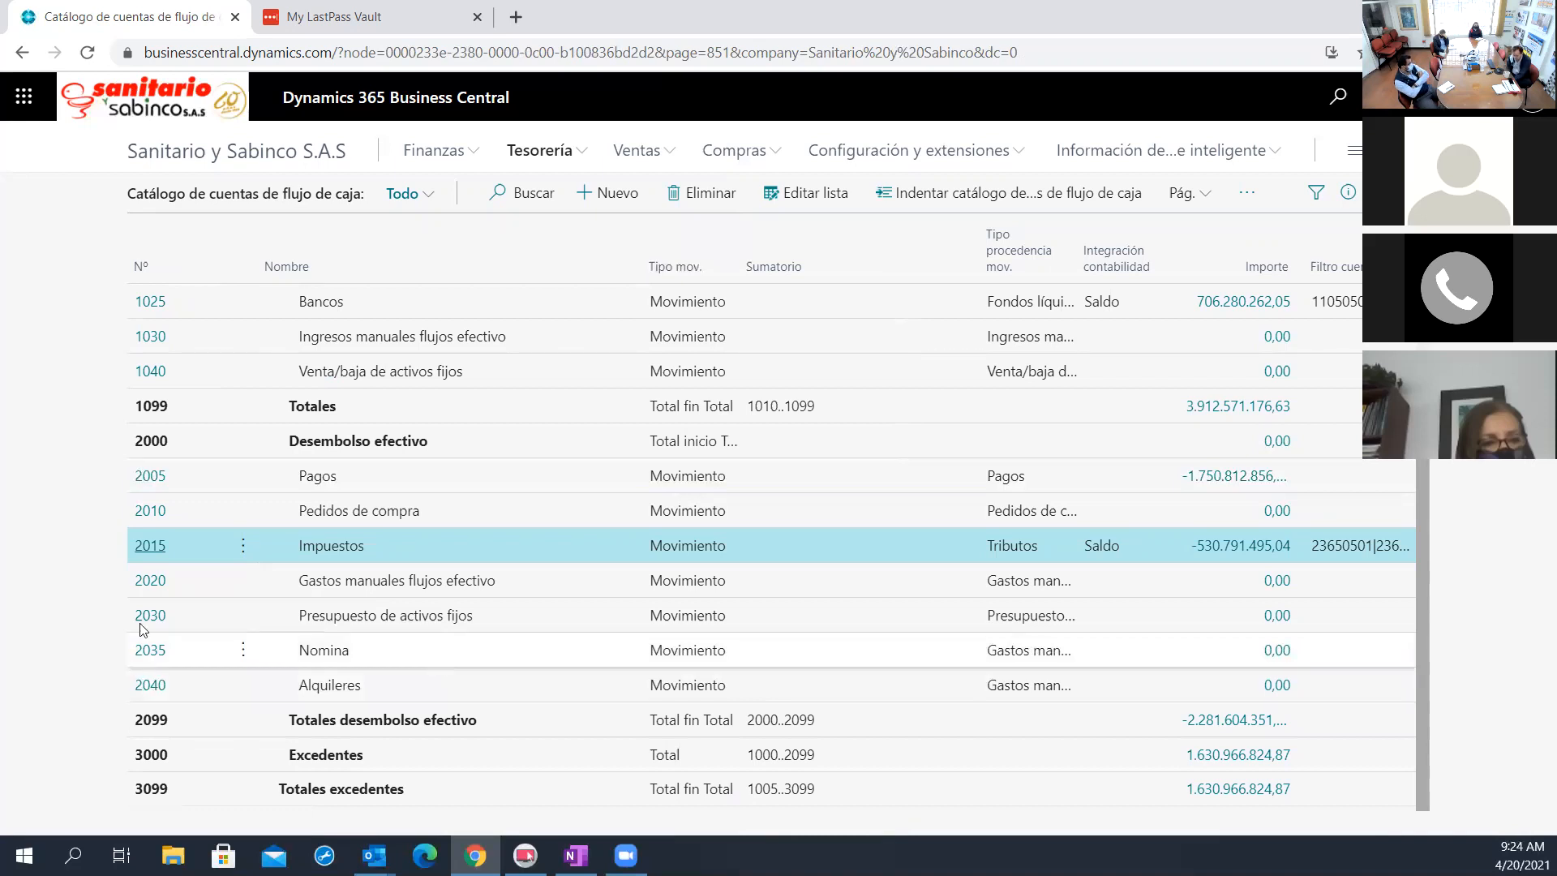
Review the weekly Disponibilidad CONF por periodos lines of the PREDETER. forecast and return to the Previsiones de flujo de caja list
left_click(540, 151)
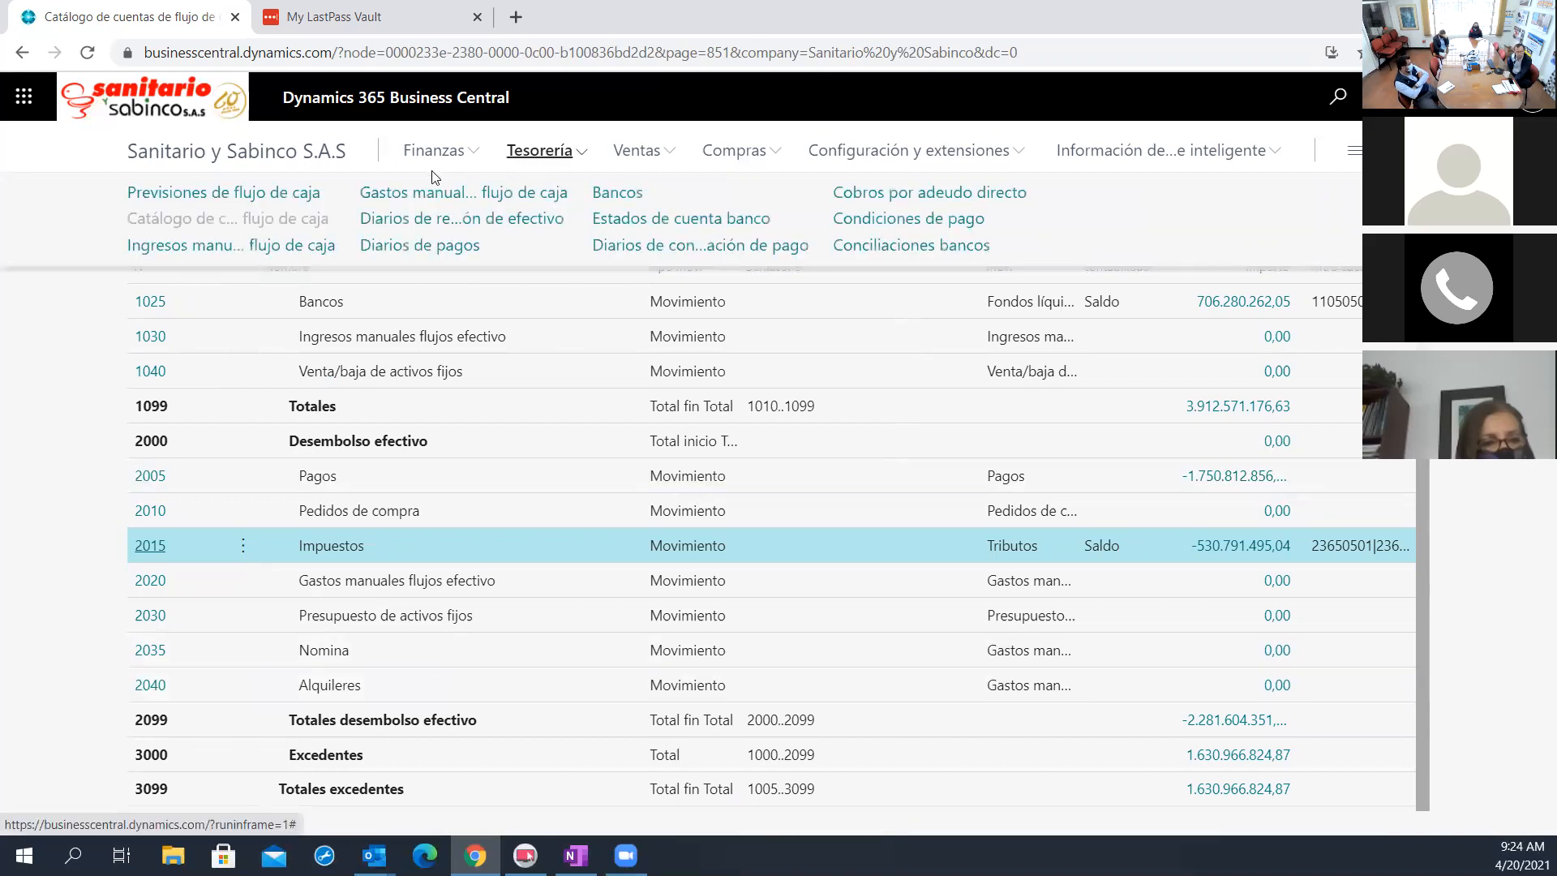
left_click(237, 195)
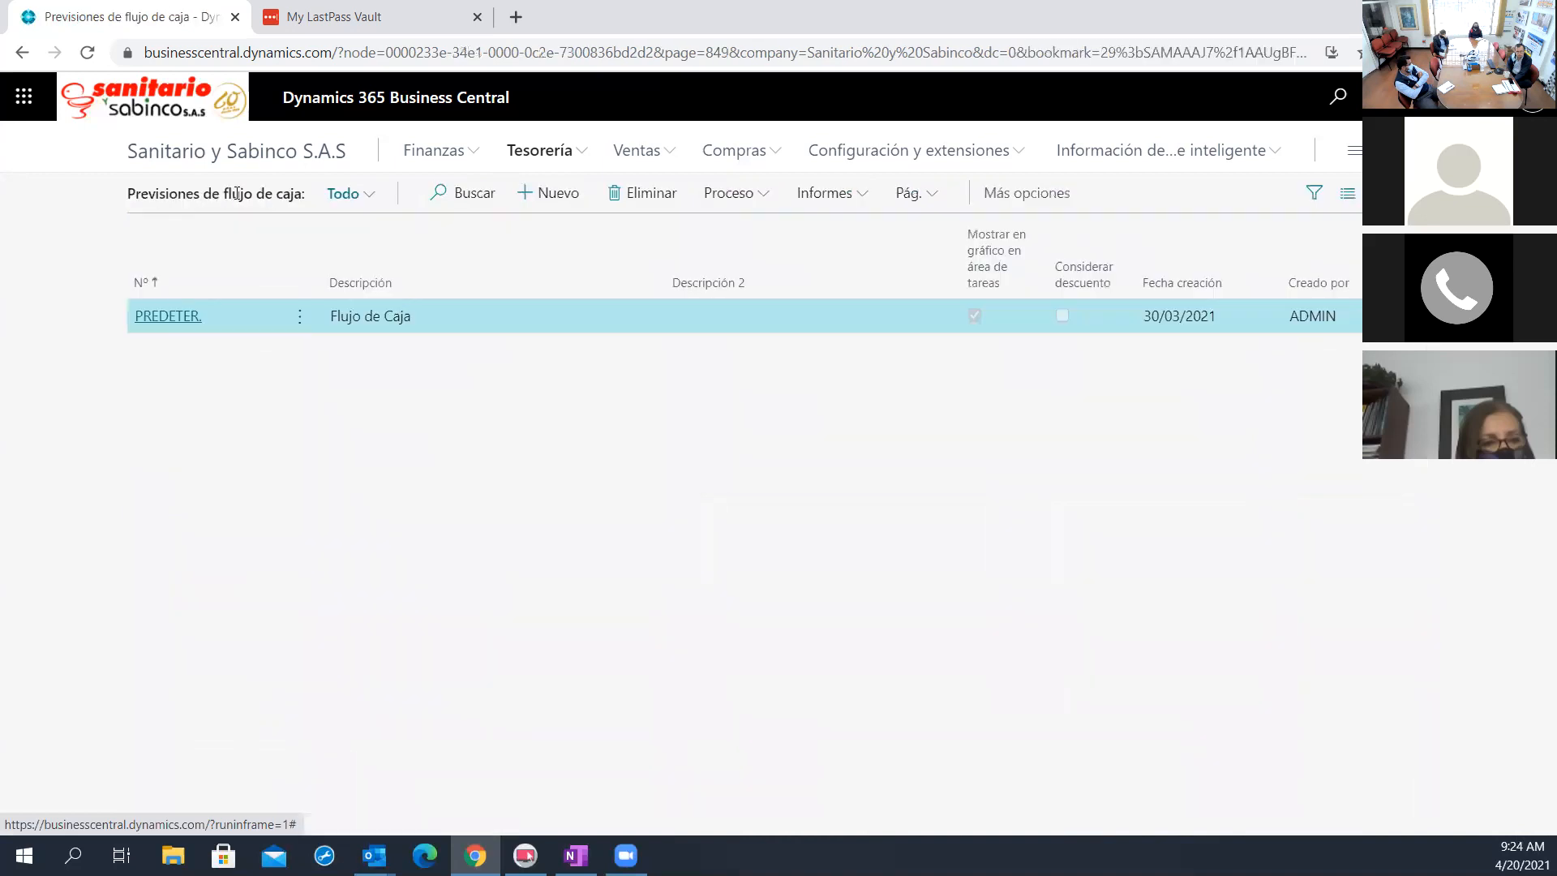
left_click(190, 315)
left_click(594, 256)
left_click(300, 292)
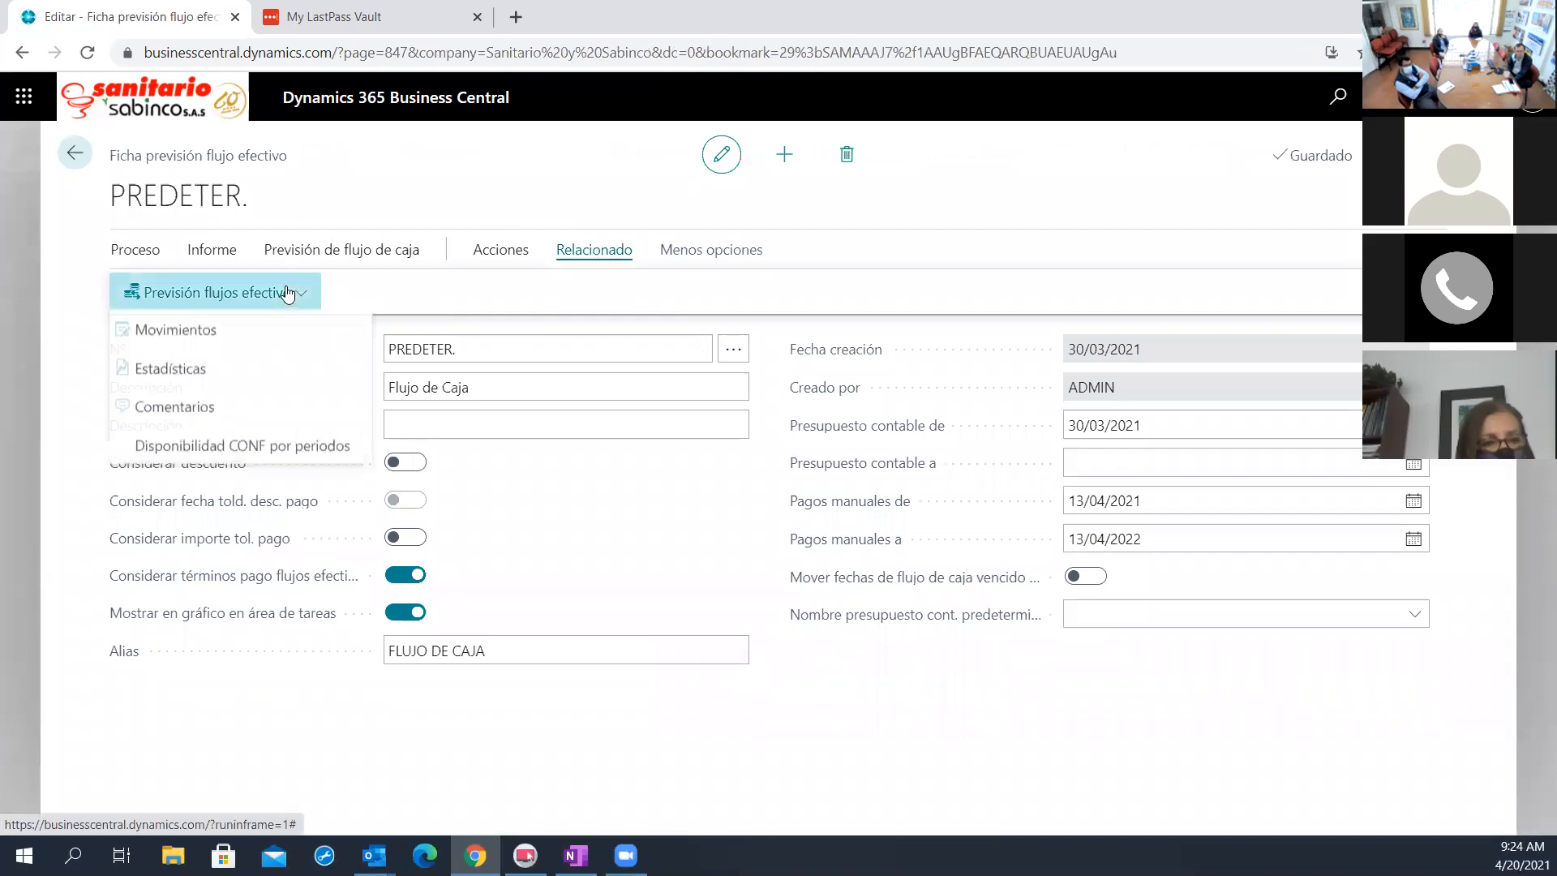
left_click(303, 448)
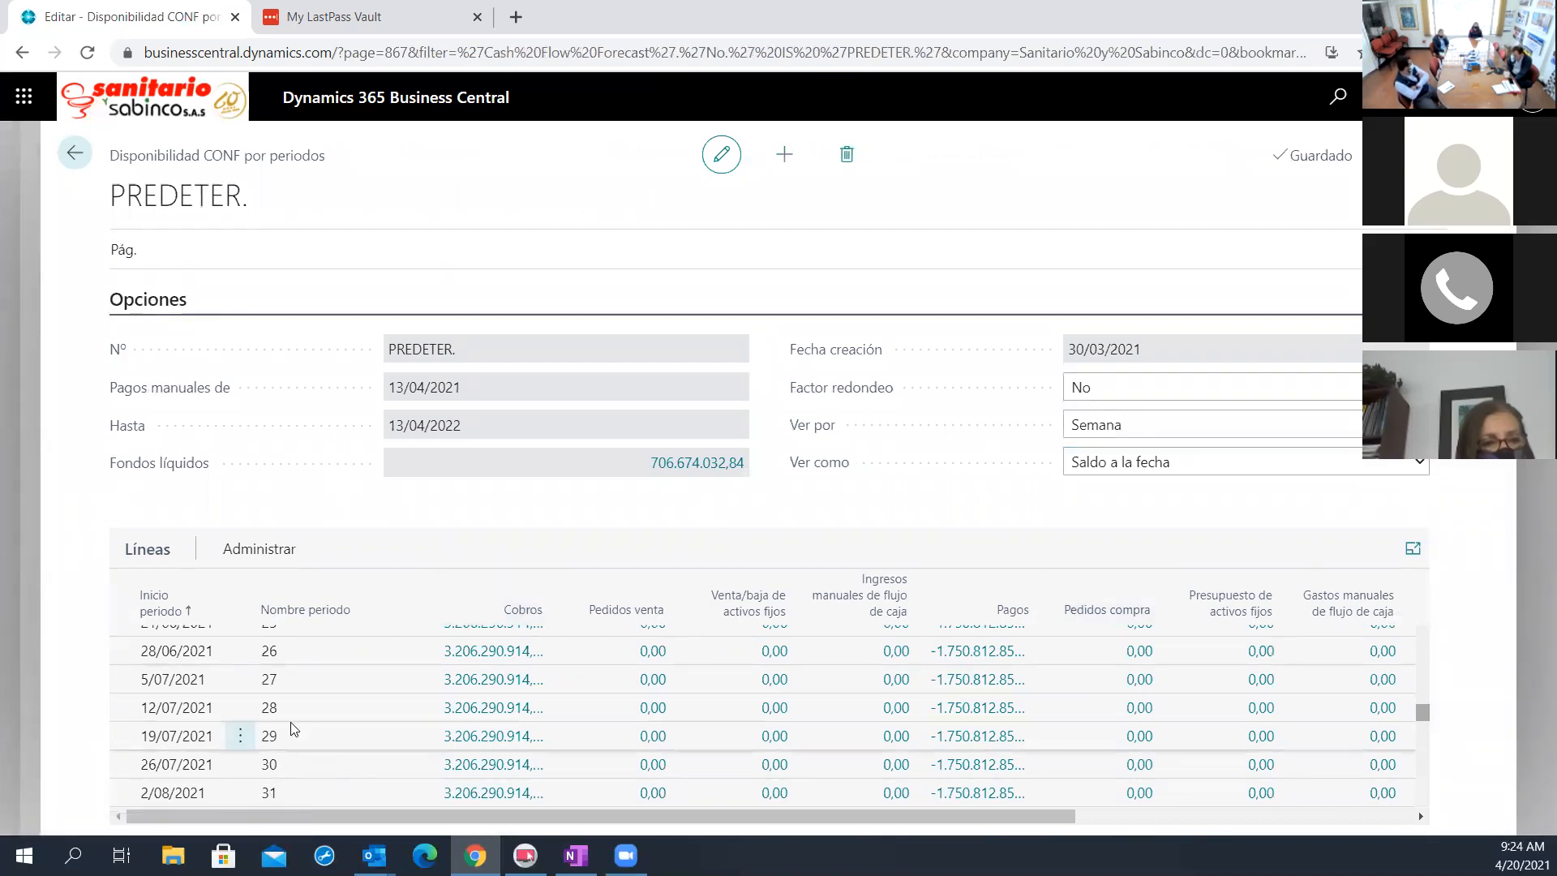
scroll(290, 729, "up", 5)
scroll(290, 728, "down", 2)
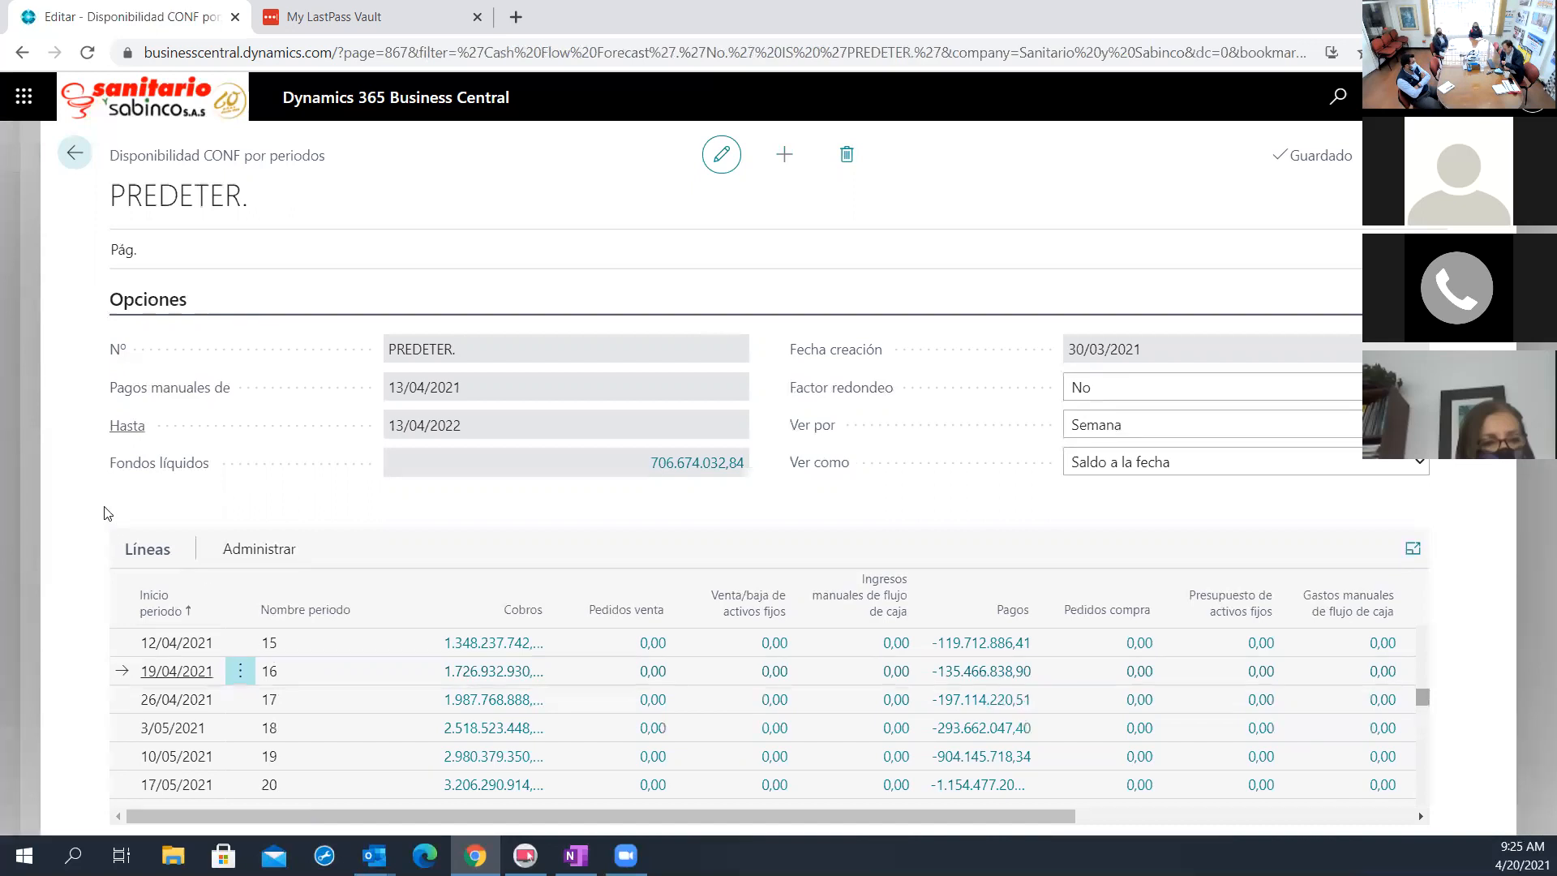
left_click(87, 160)
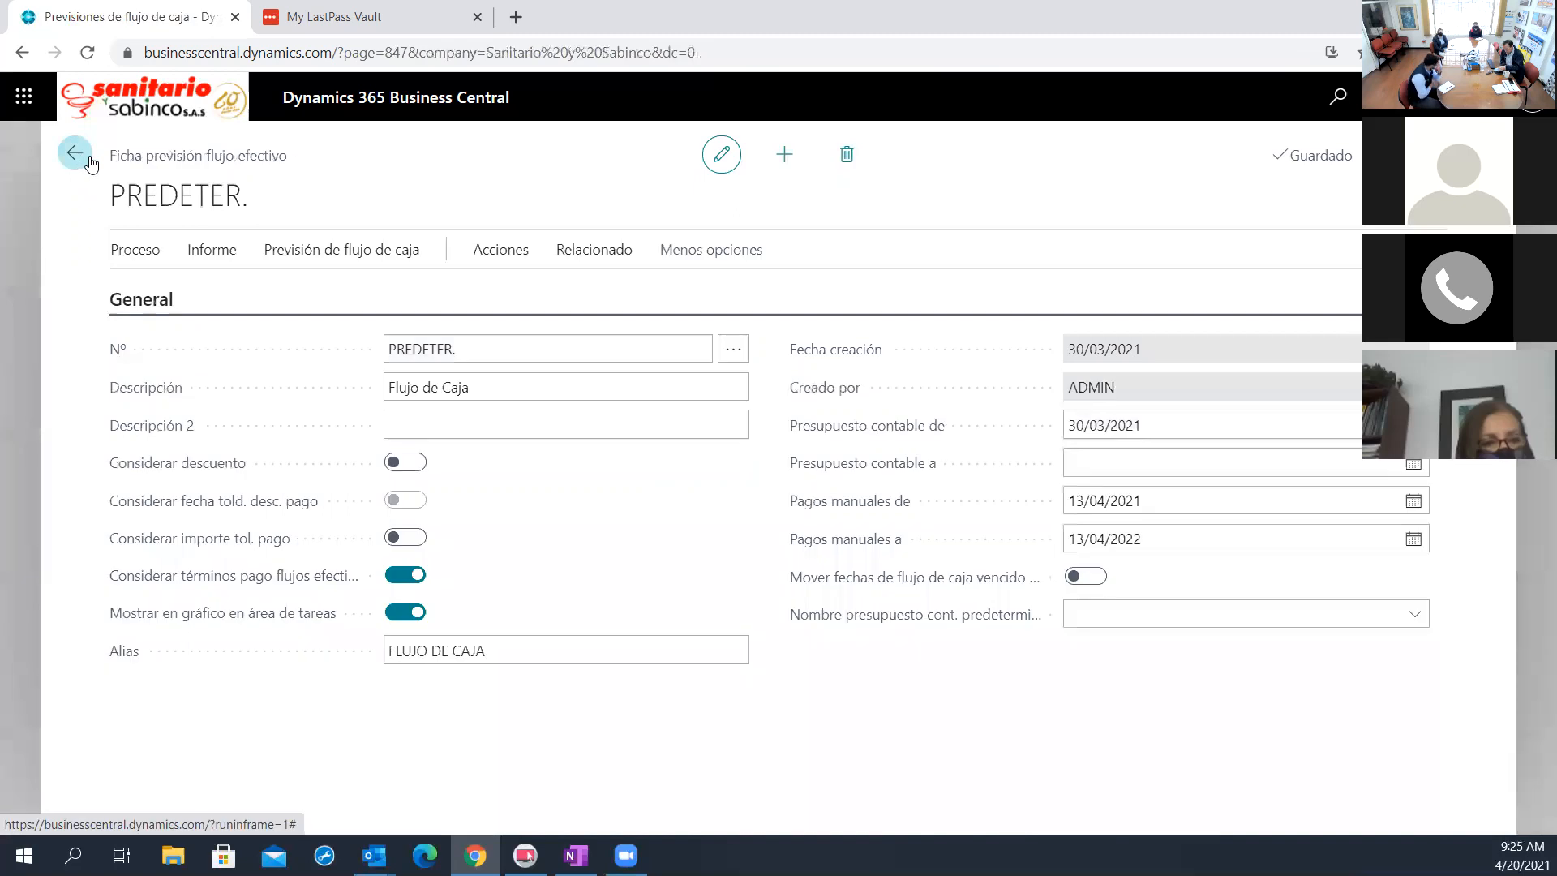
left_click(75, 154)
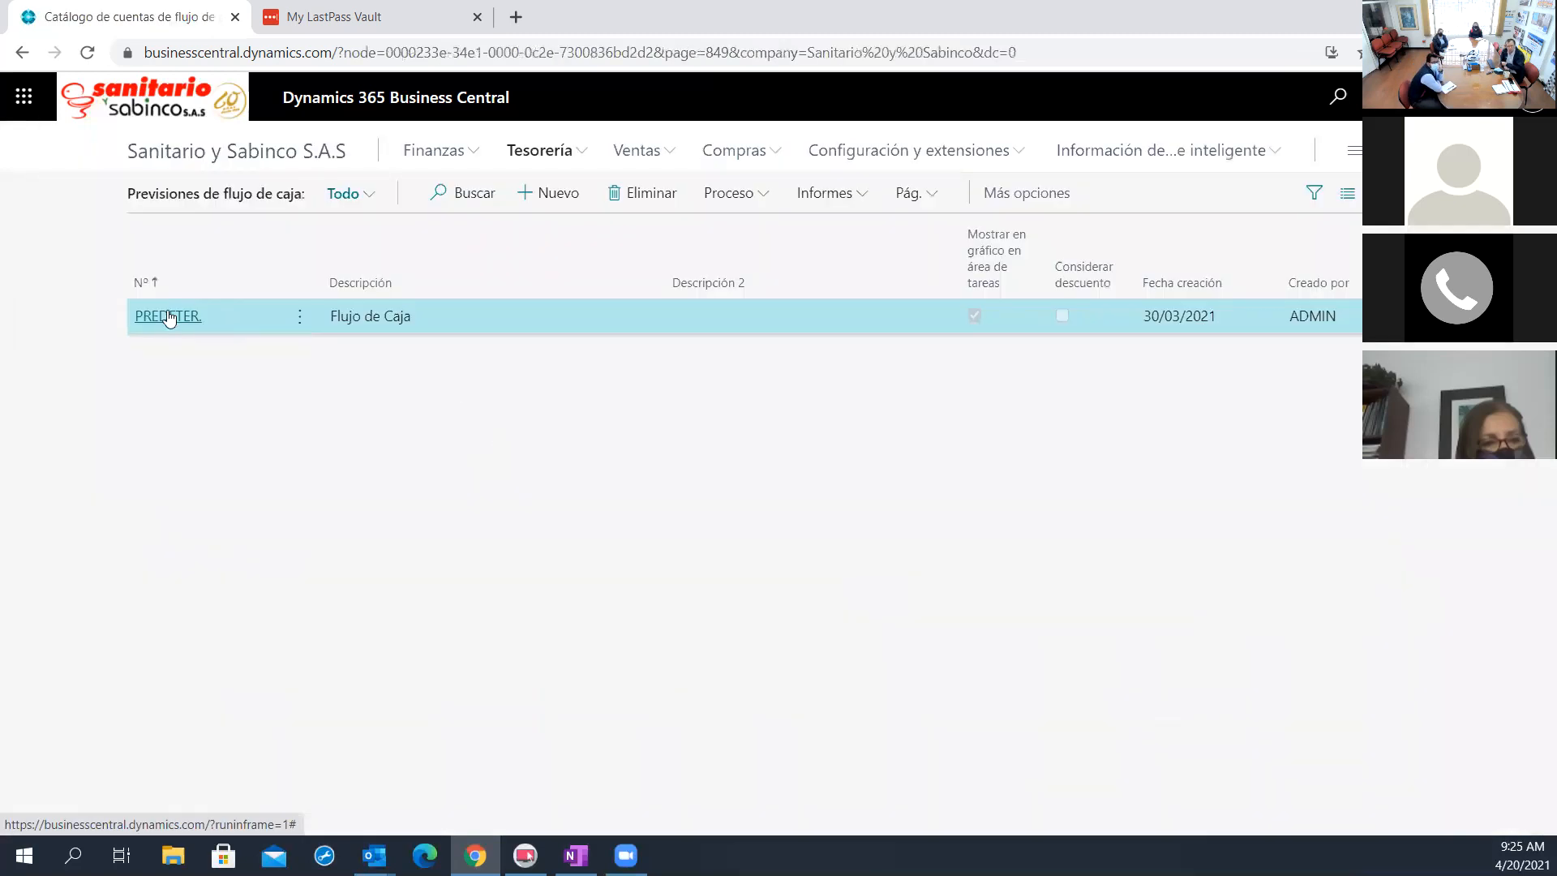
left_click(169, 316)
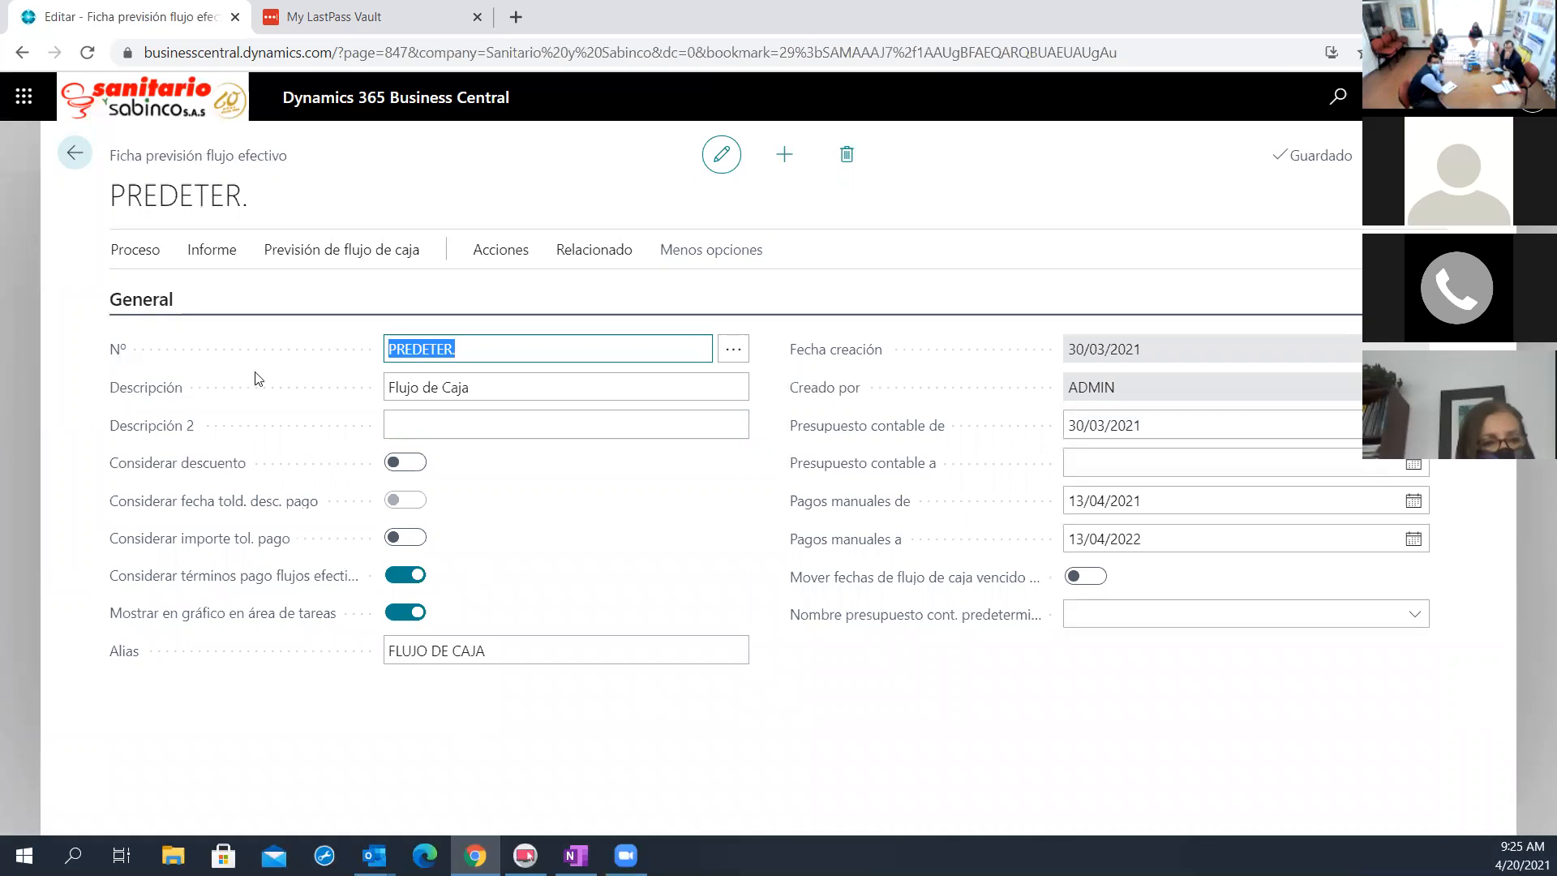
left_click(75, 154)
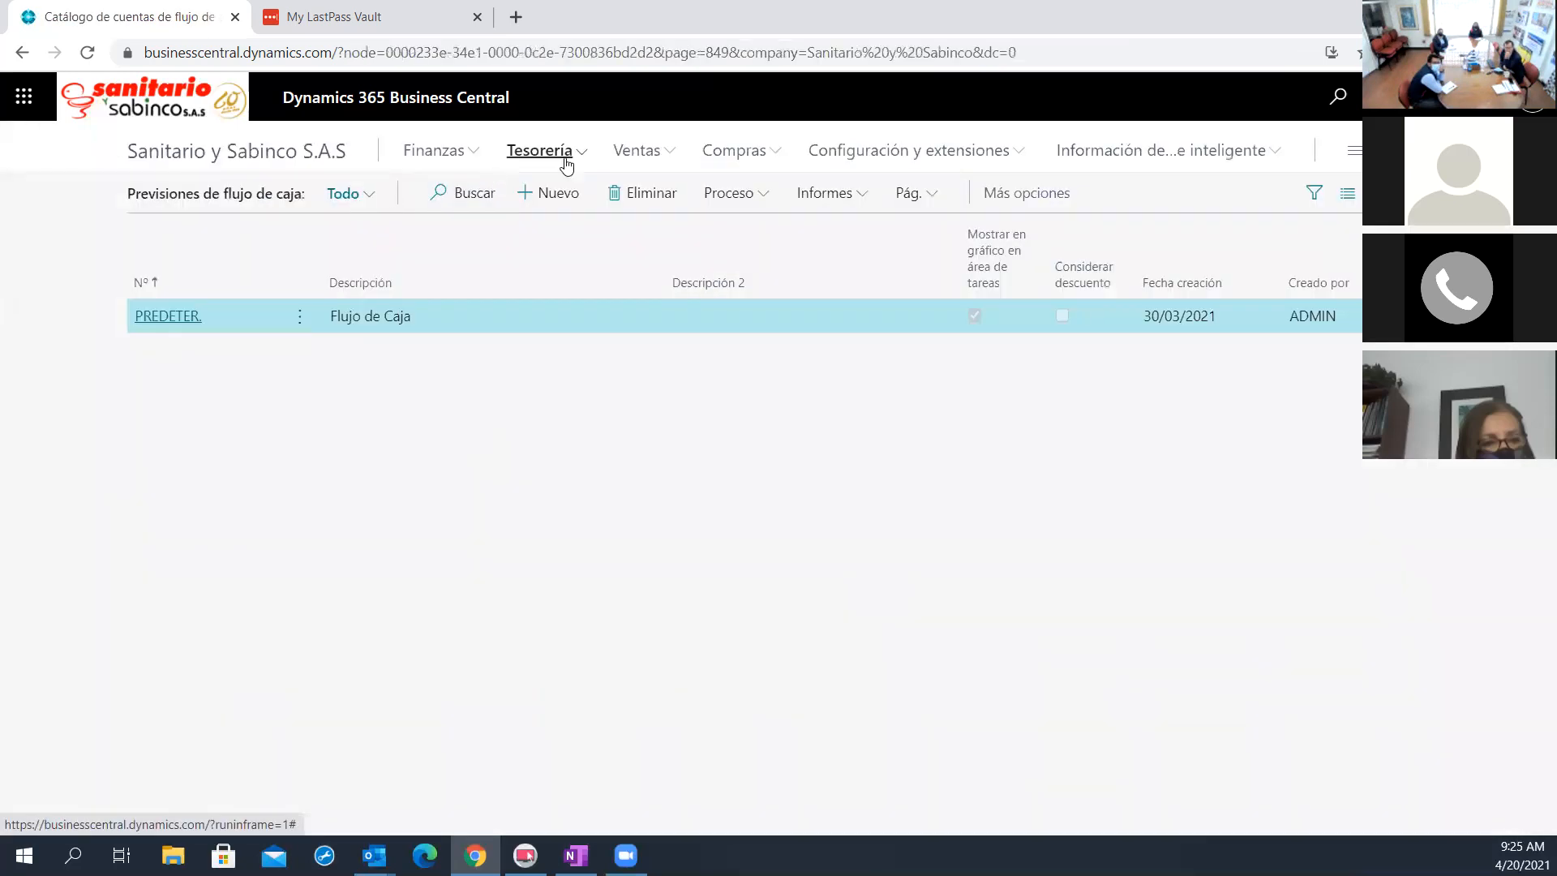
left_click(566, 163)
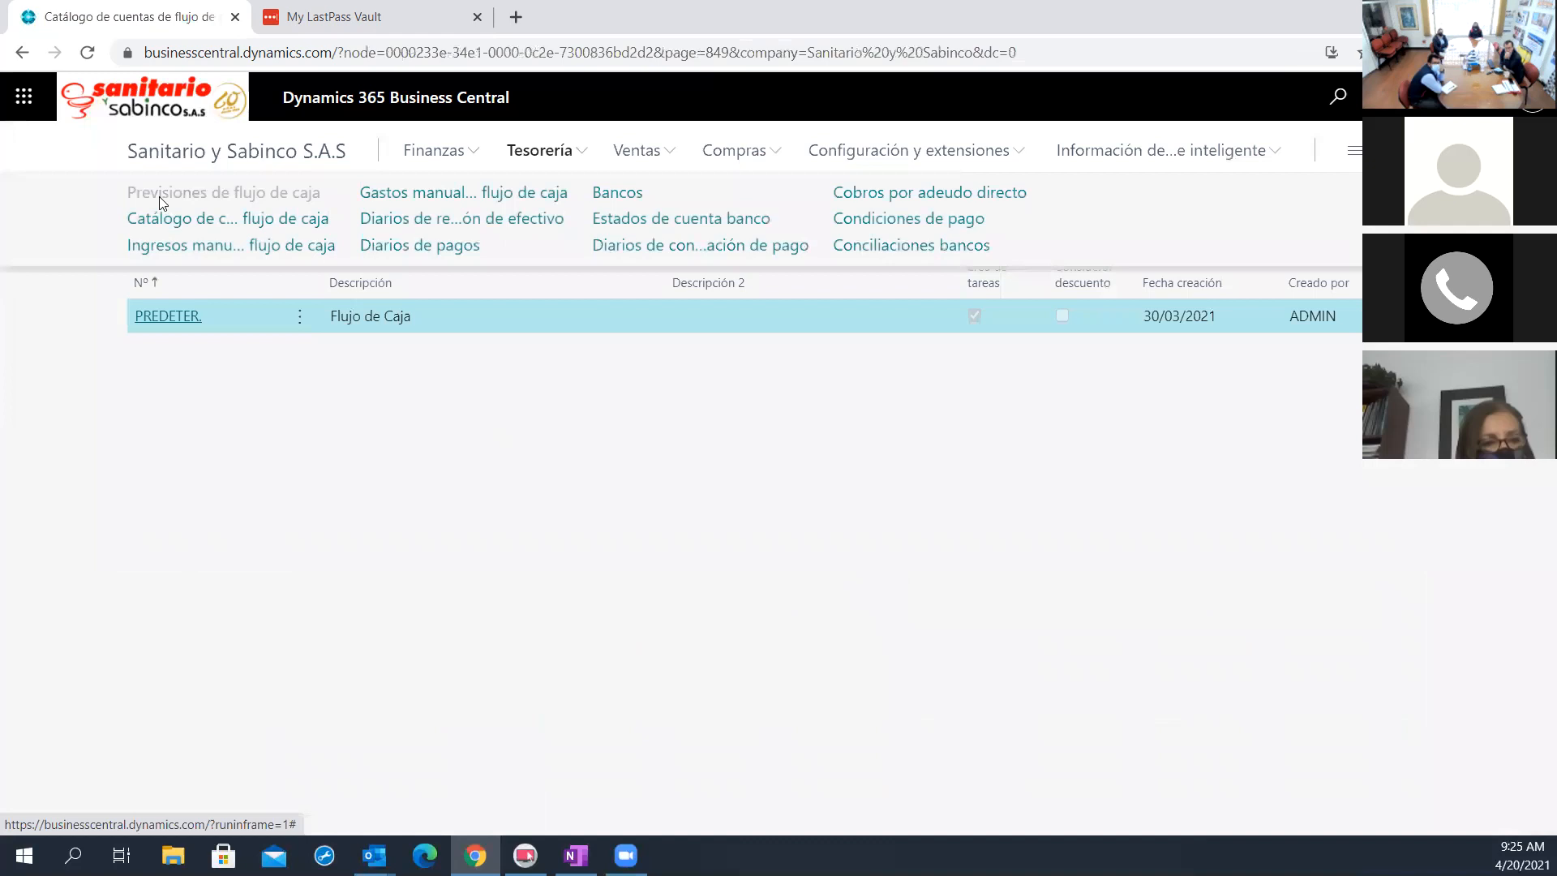
left_click(230, 475)
Reopen Disponibilidad CONF por periodos for the PREDETER. forecast and check the weekly lines around 19/04/2021
left_click(166, 316)
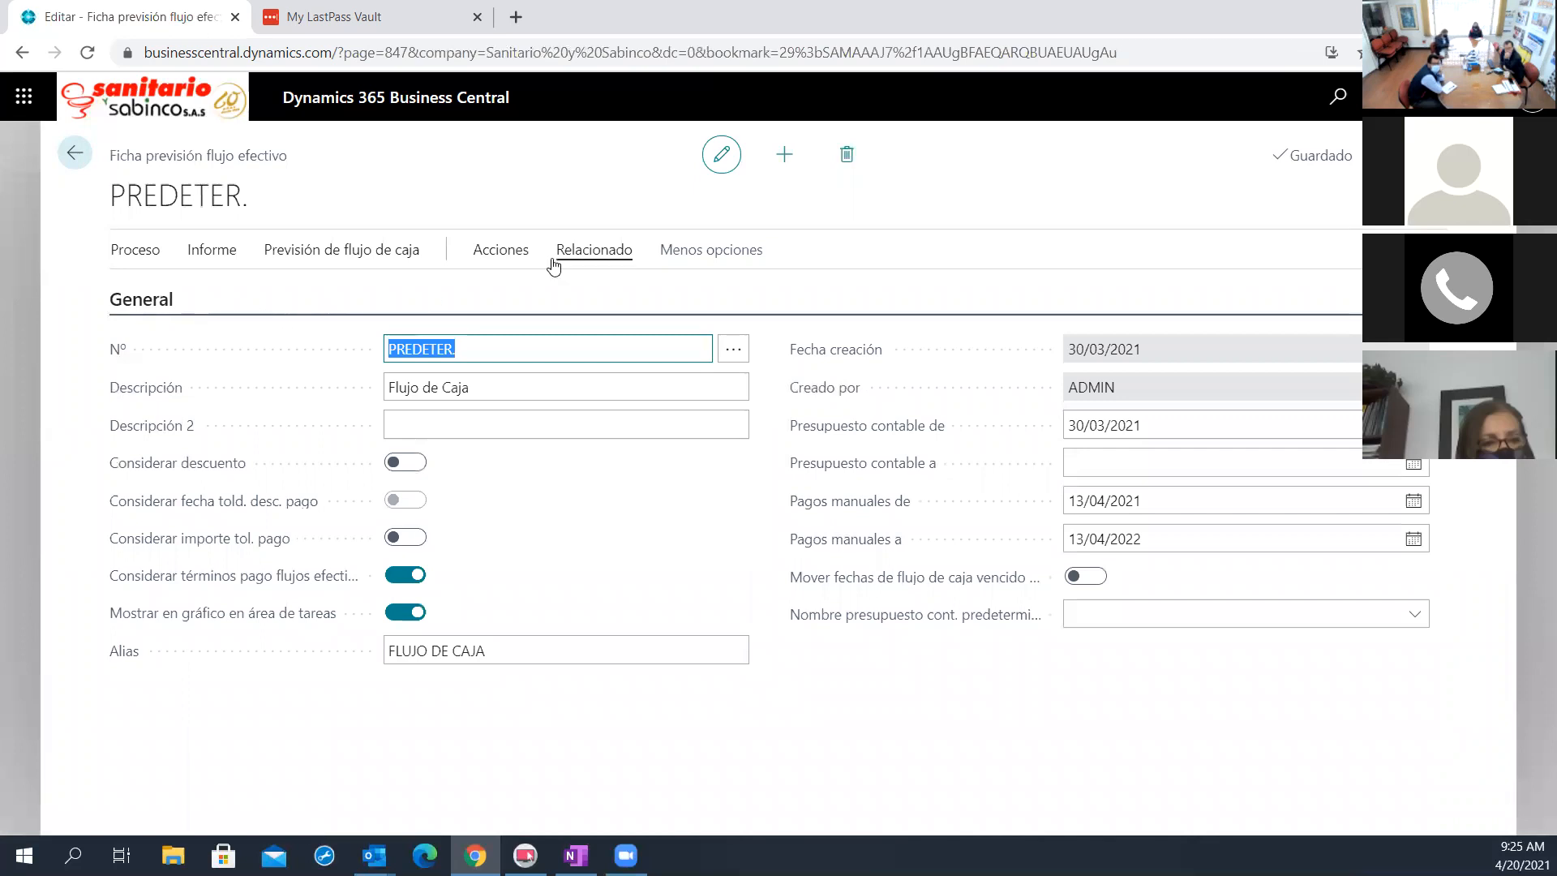
left_click(614, 256)
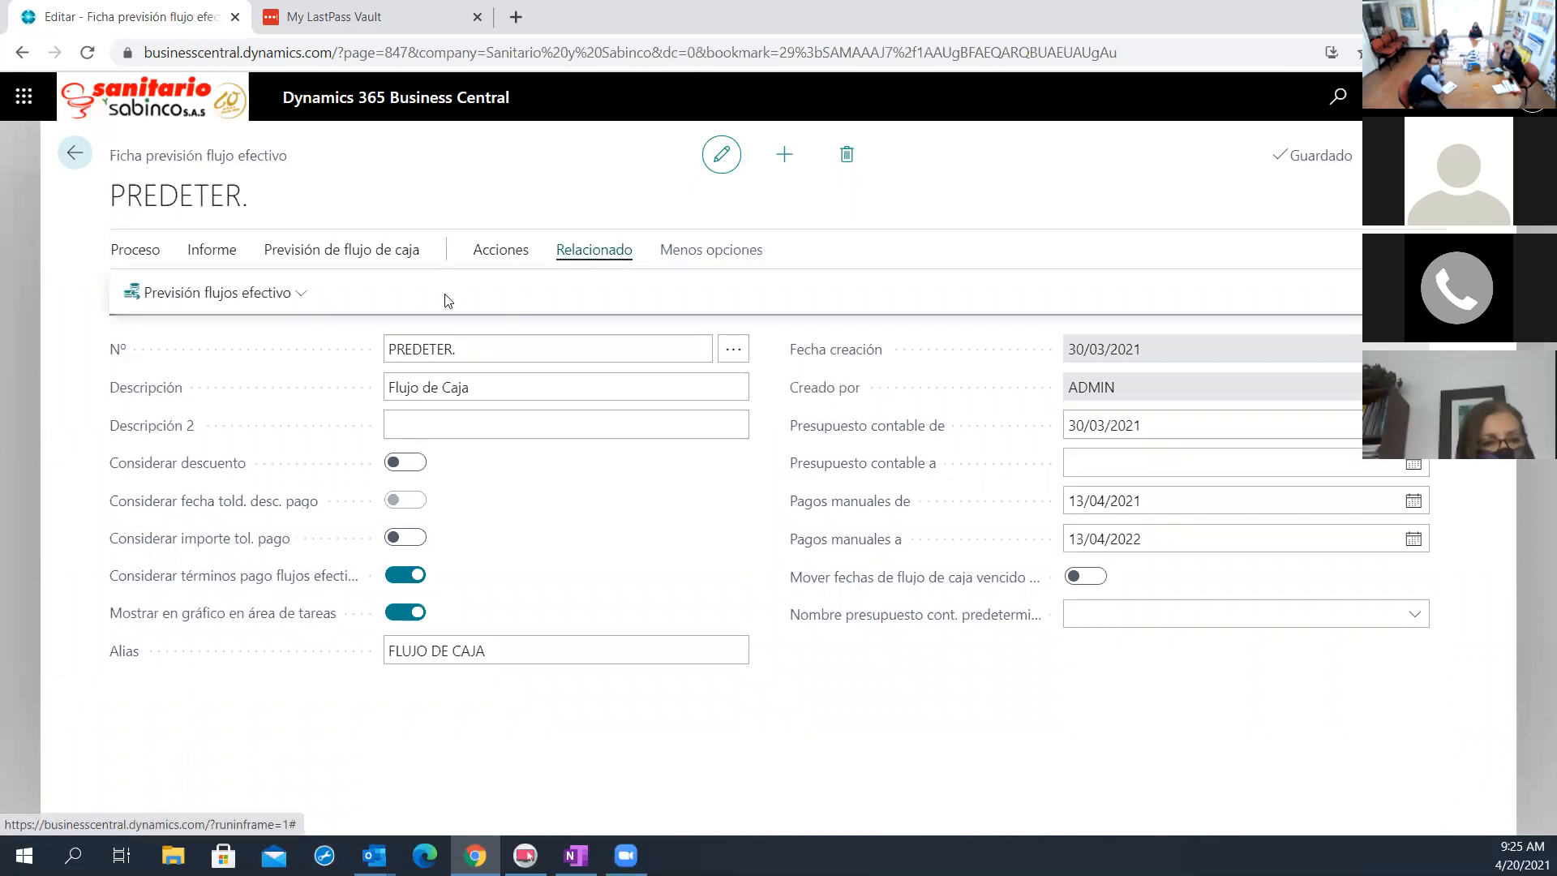
left_click(295, 296)
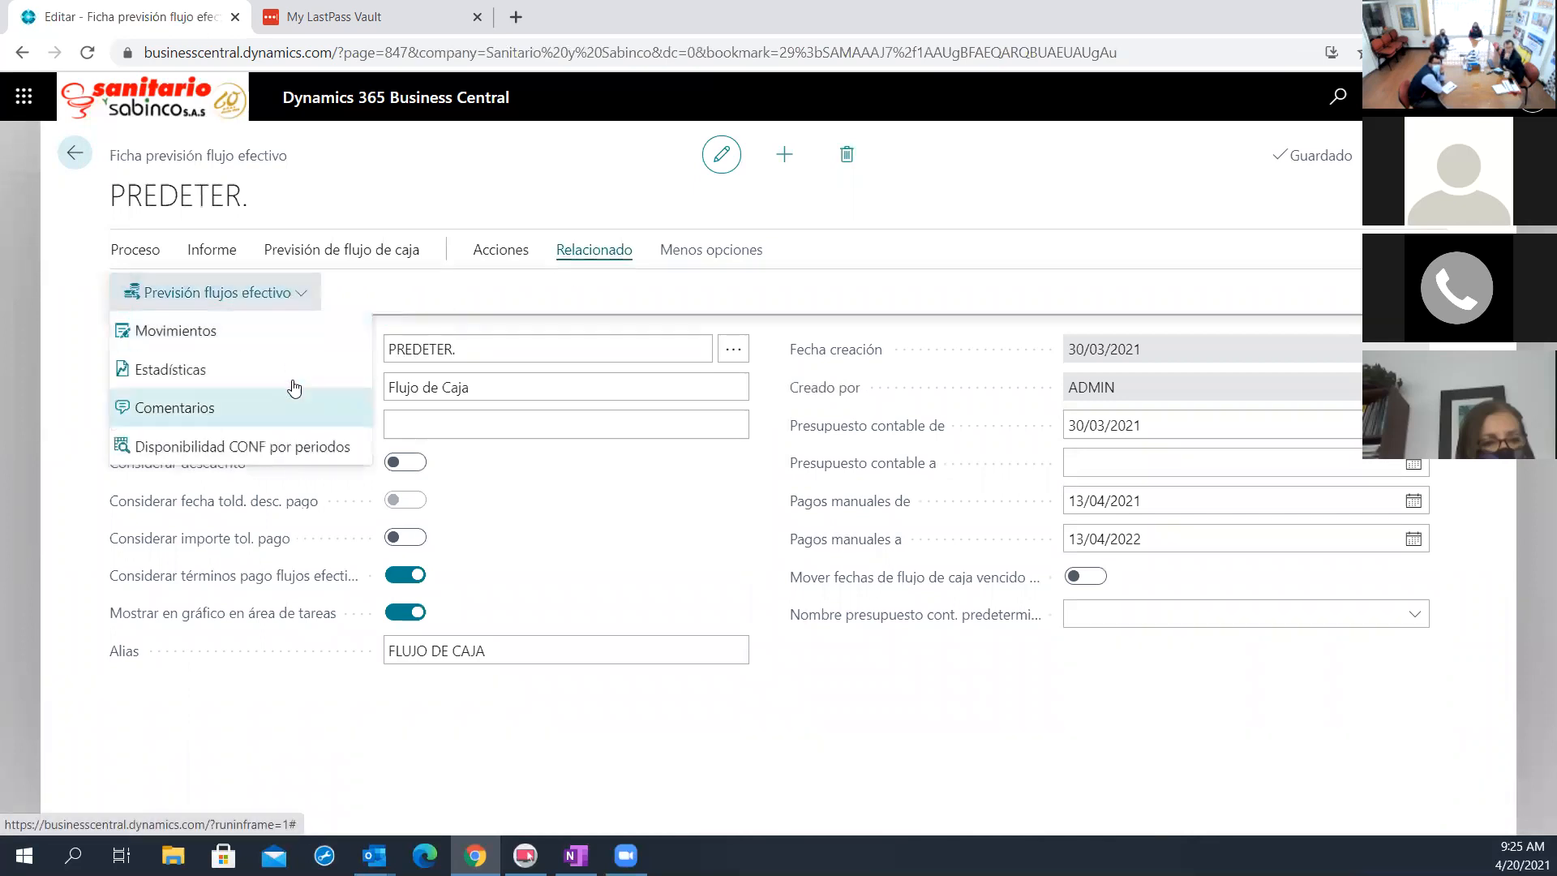
left_click(286, 450)
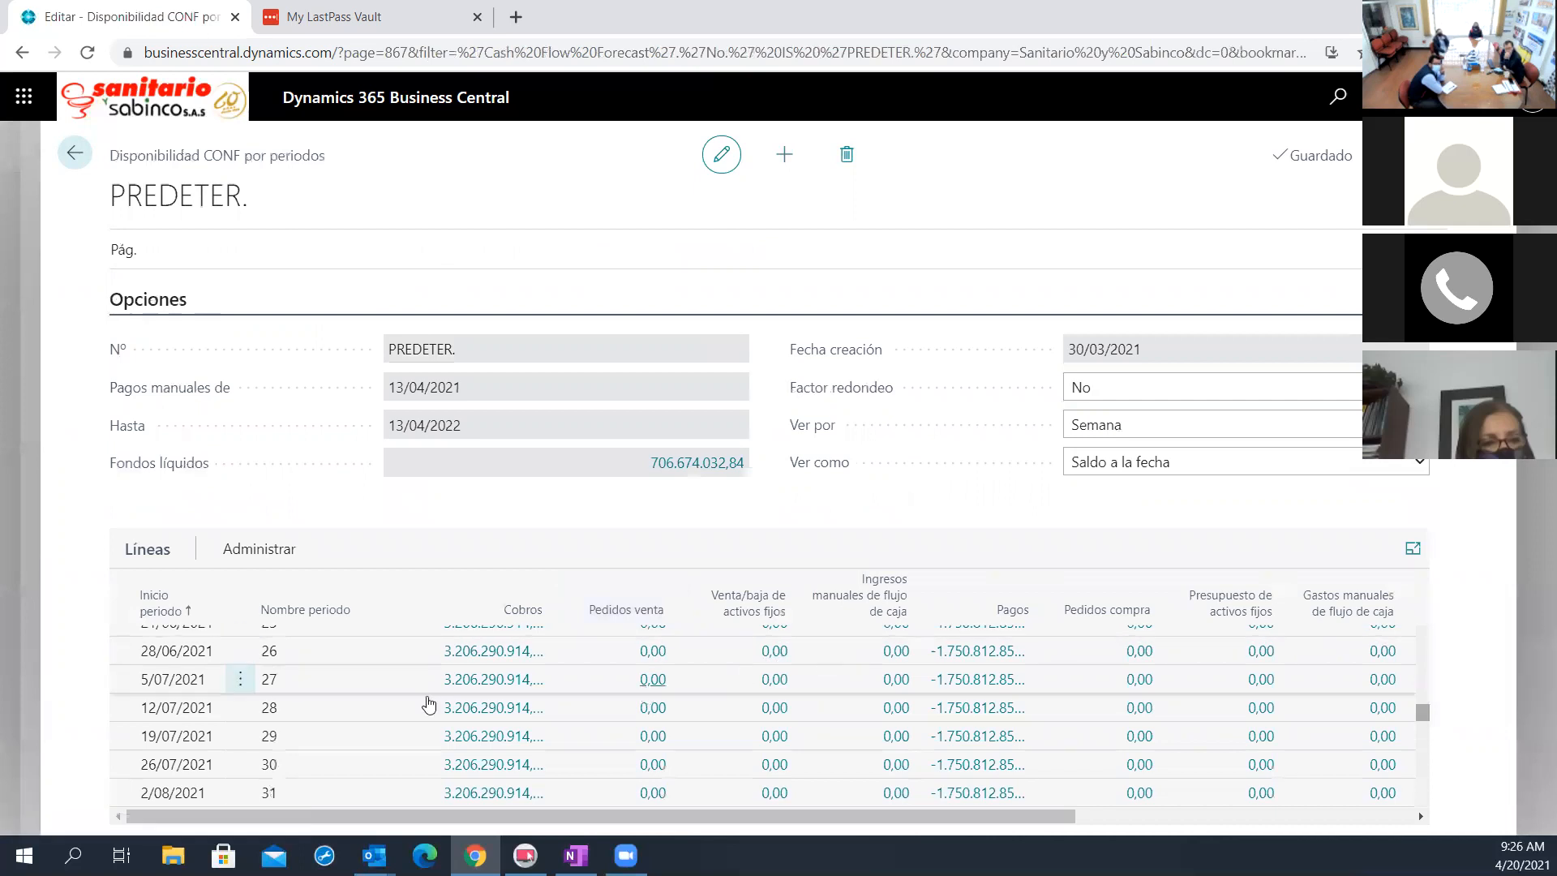
scroll(302, 711, "up", 5)
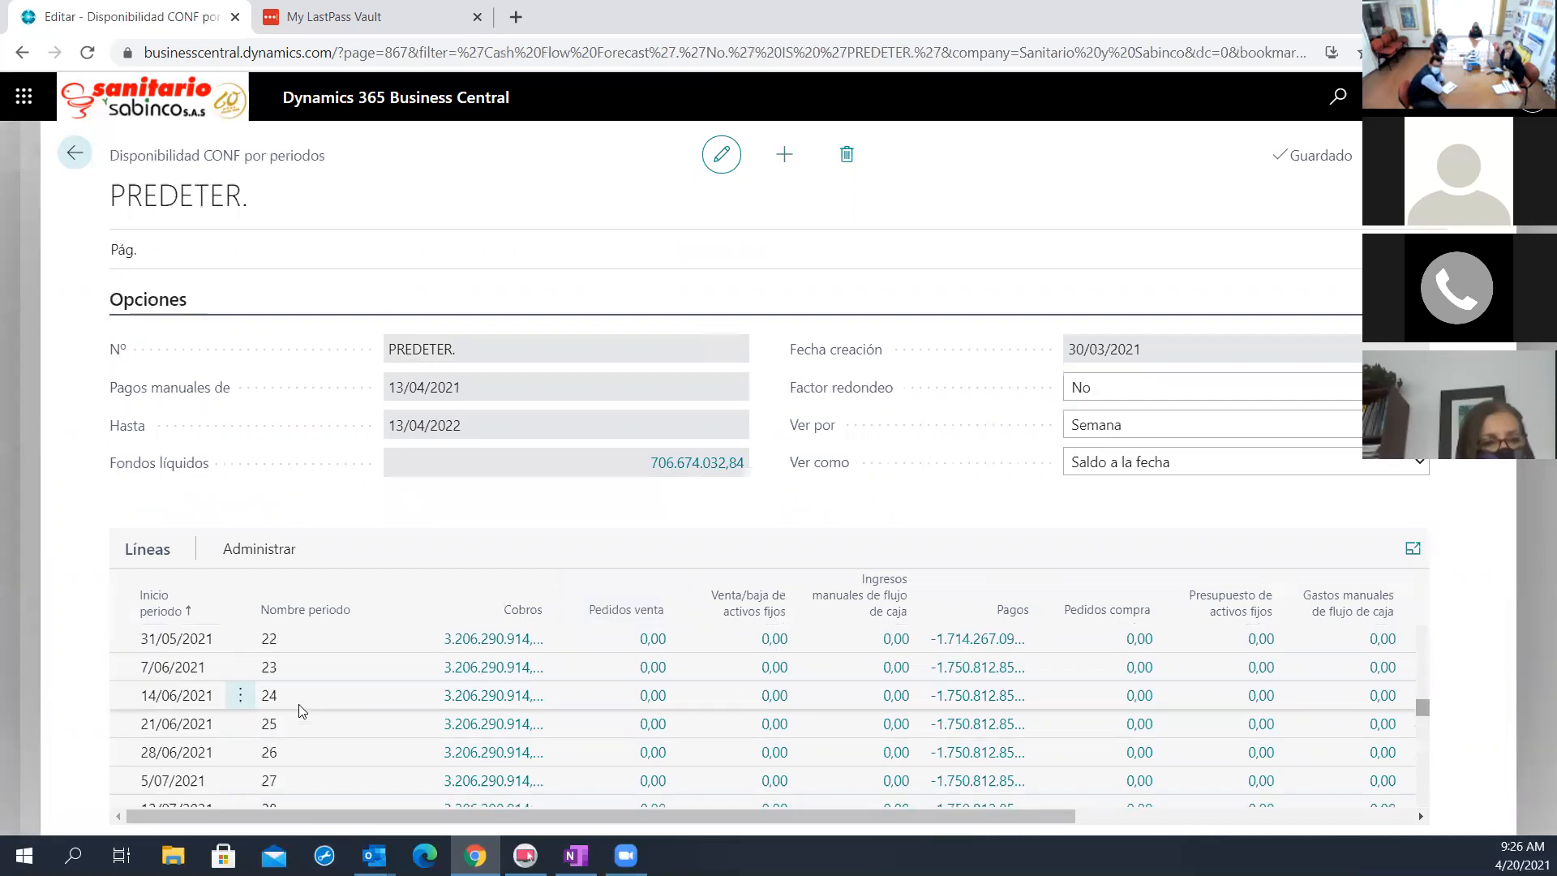
scroll(302, 711, "up", 2)
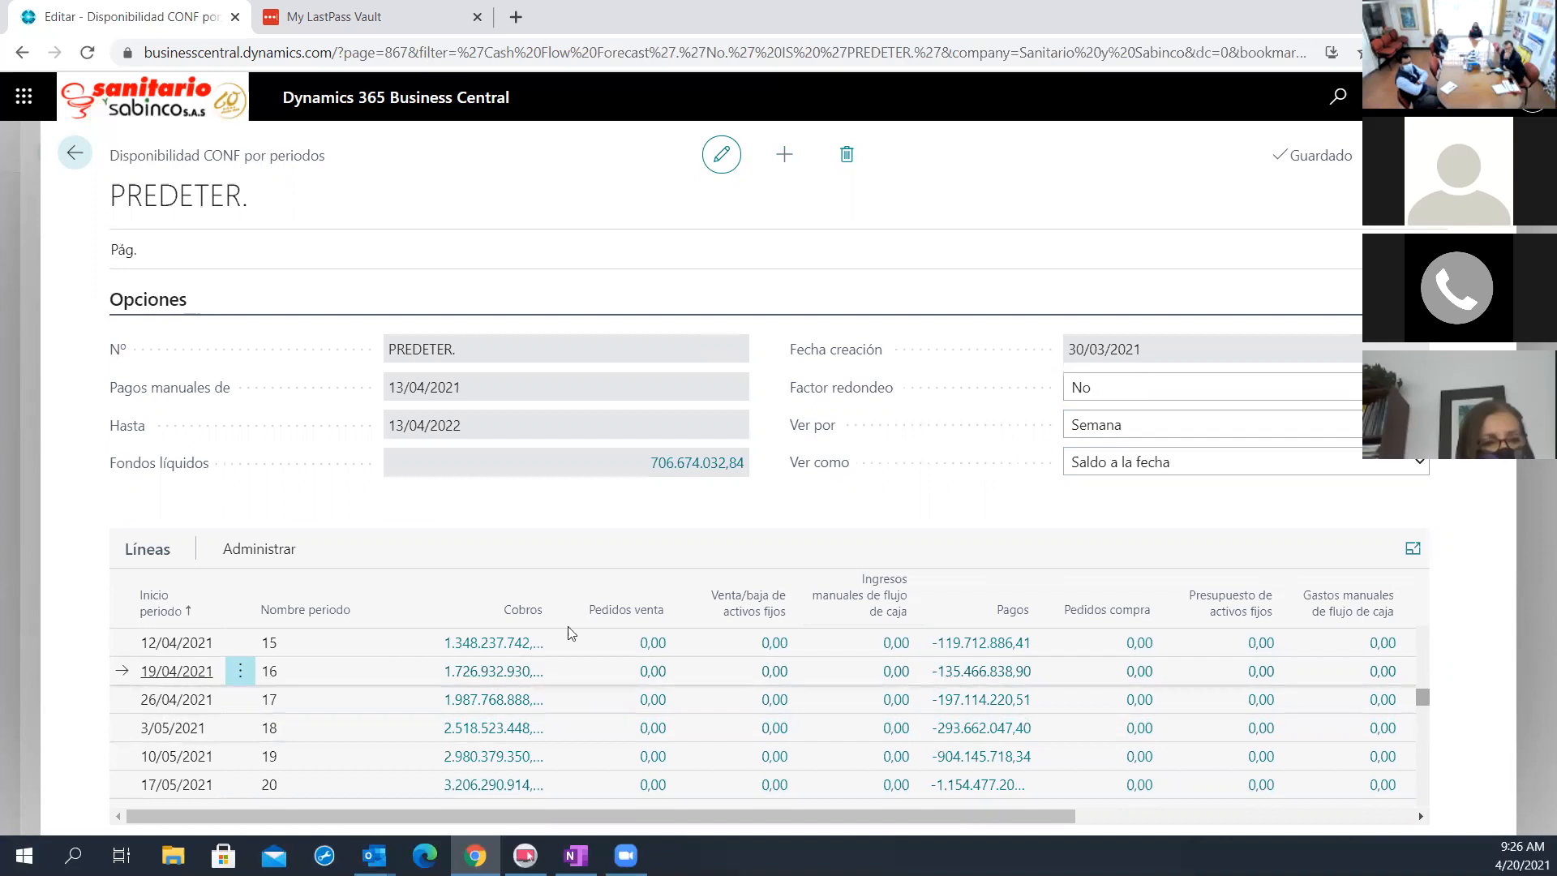
Set the period view (Ver por) to Día and select the 20/04/2021 line
left_click(1240, 424)
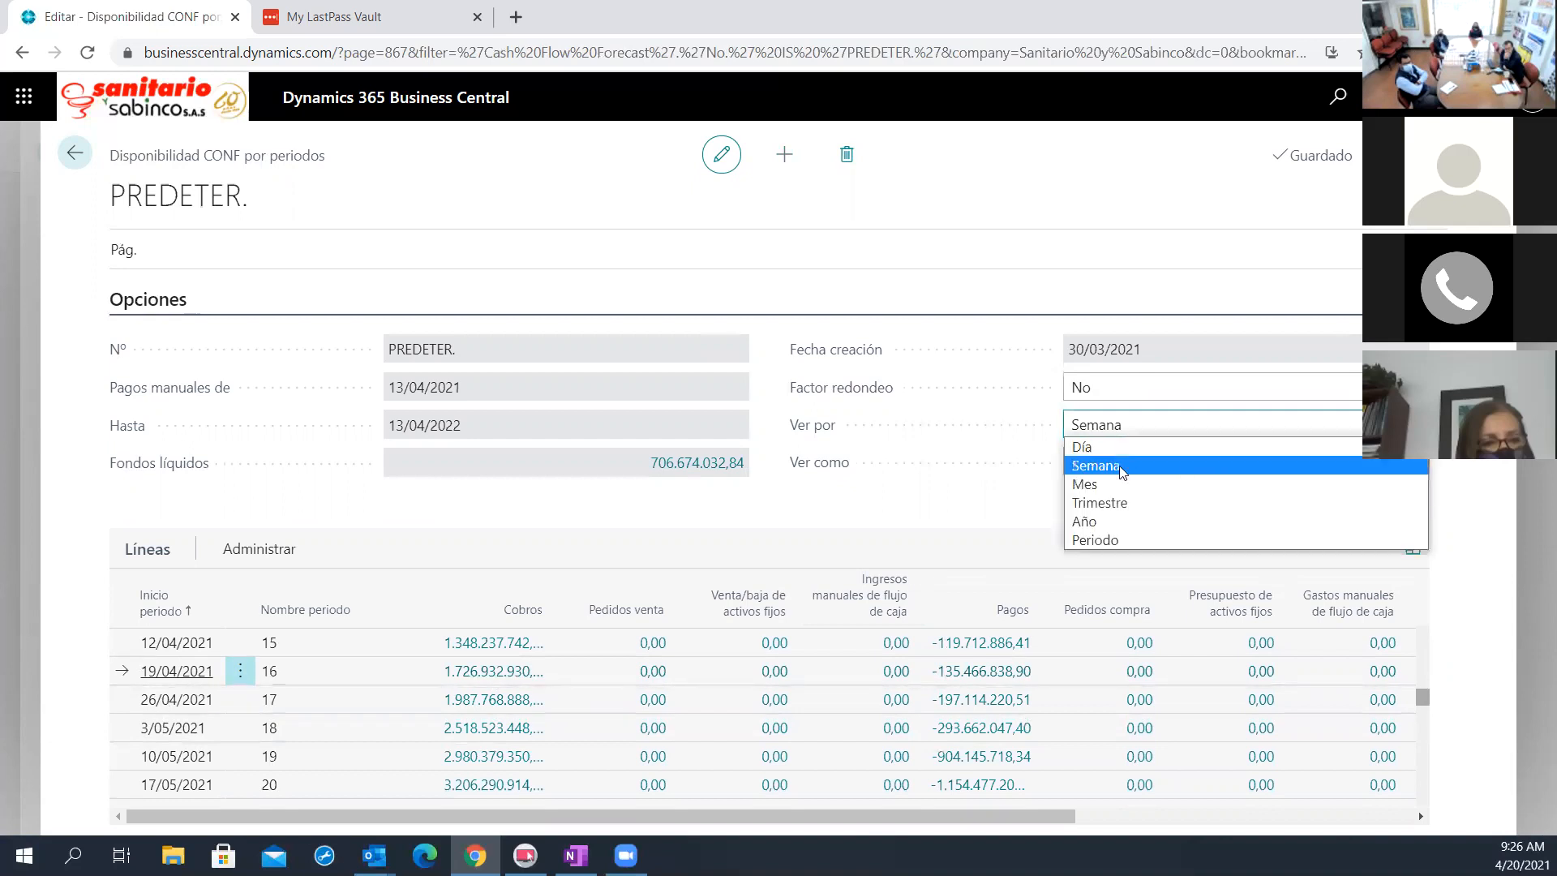
left_click(1104, 452)
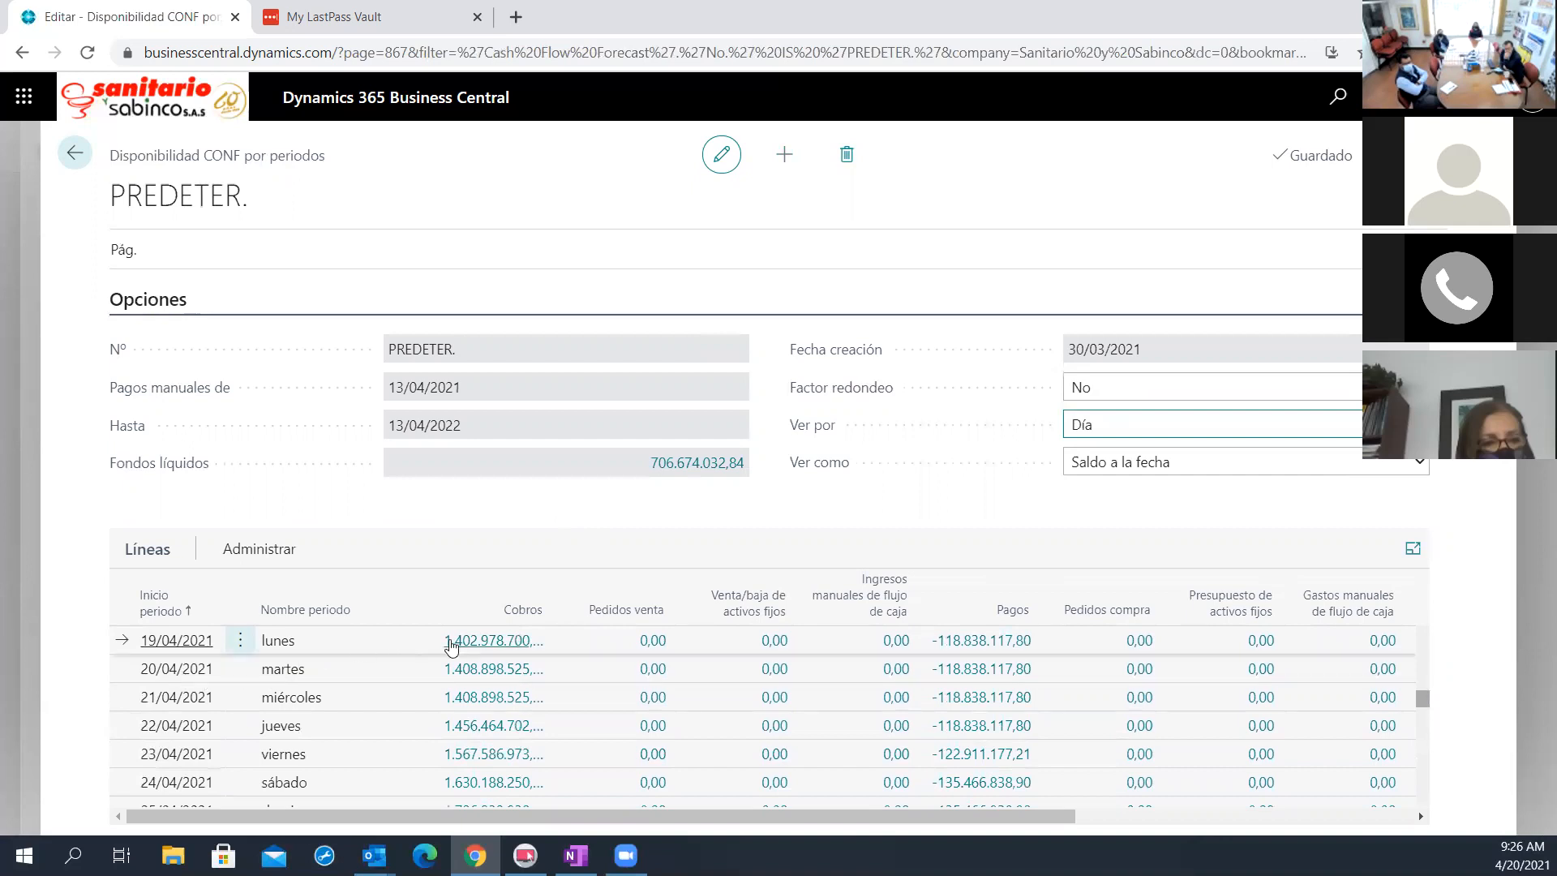
left_click(361, 671)
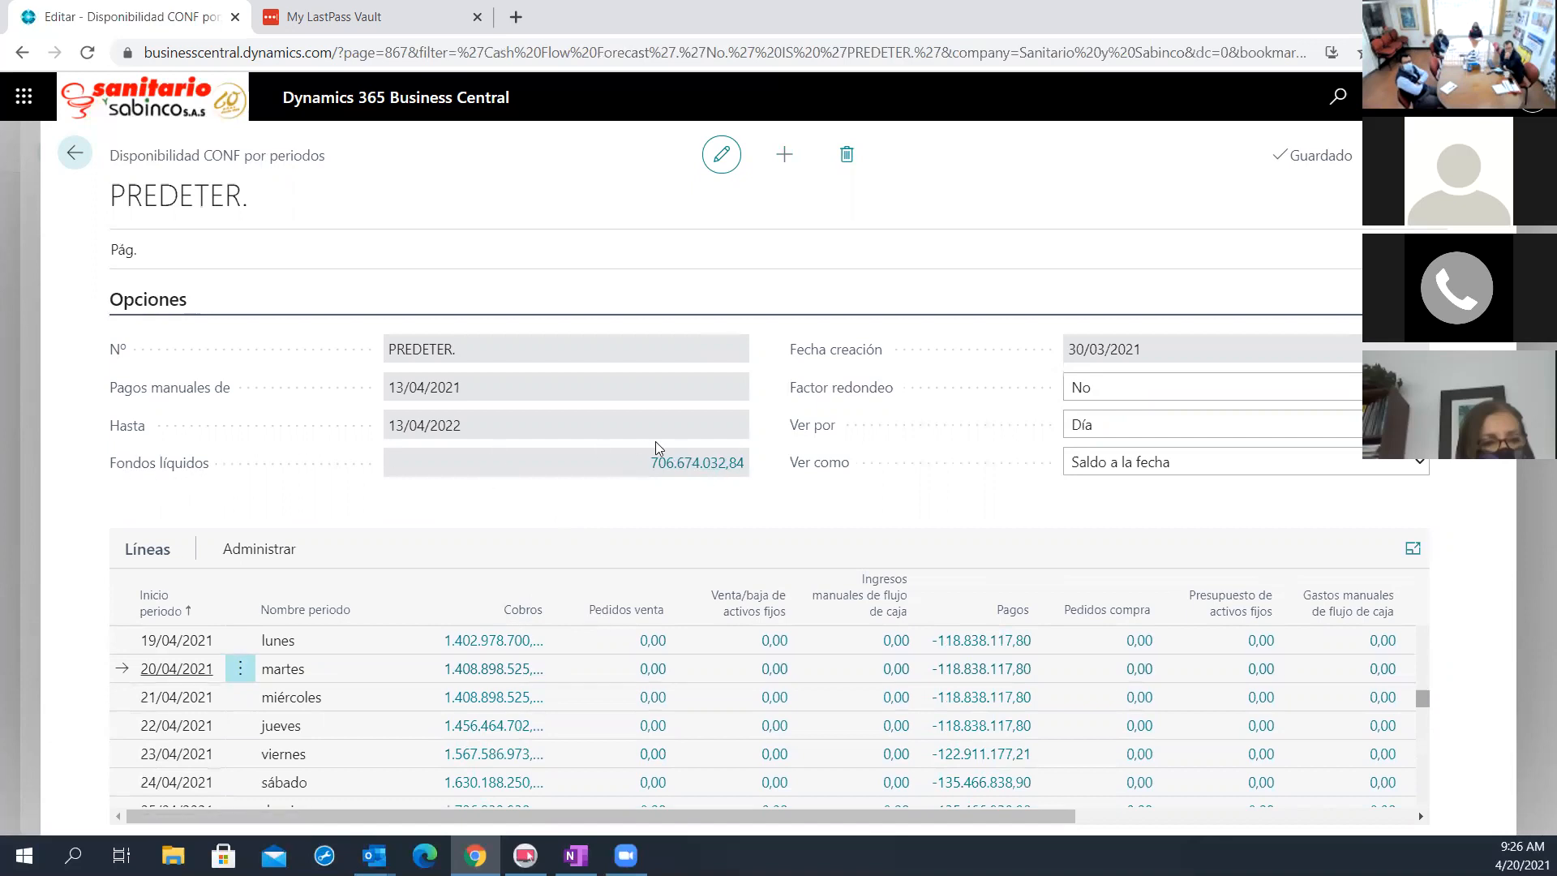
Examine the bank and tax account entries behind the Fondos líquidos amount and return to the availability by periods
left_click(690, 464)
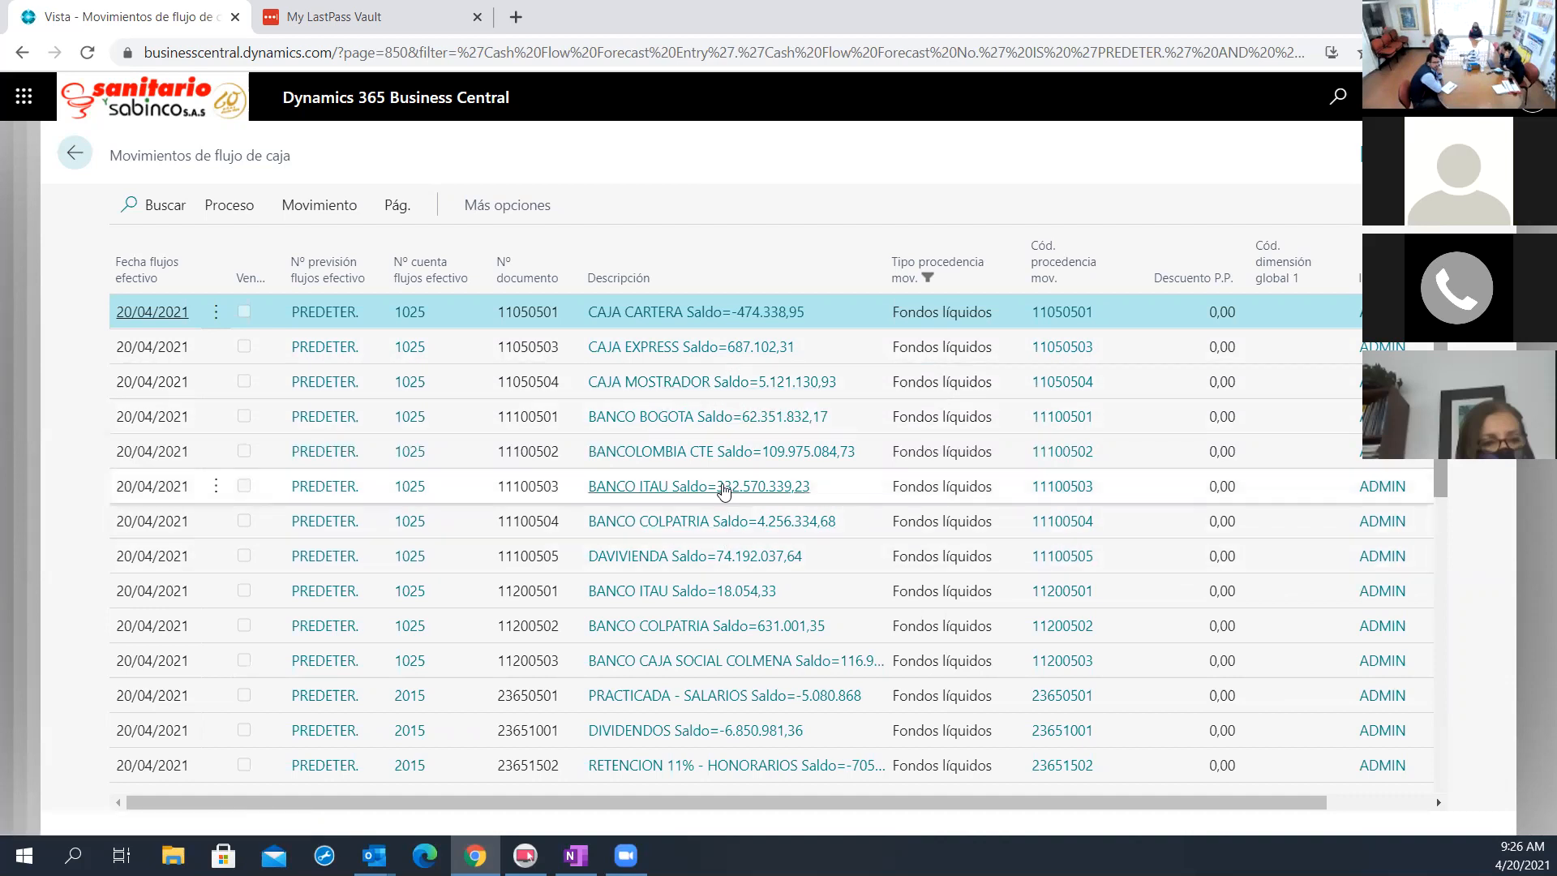
scroll(730, 503, "down", 4)
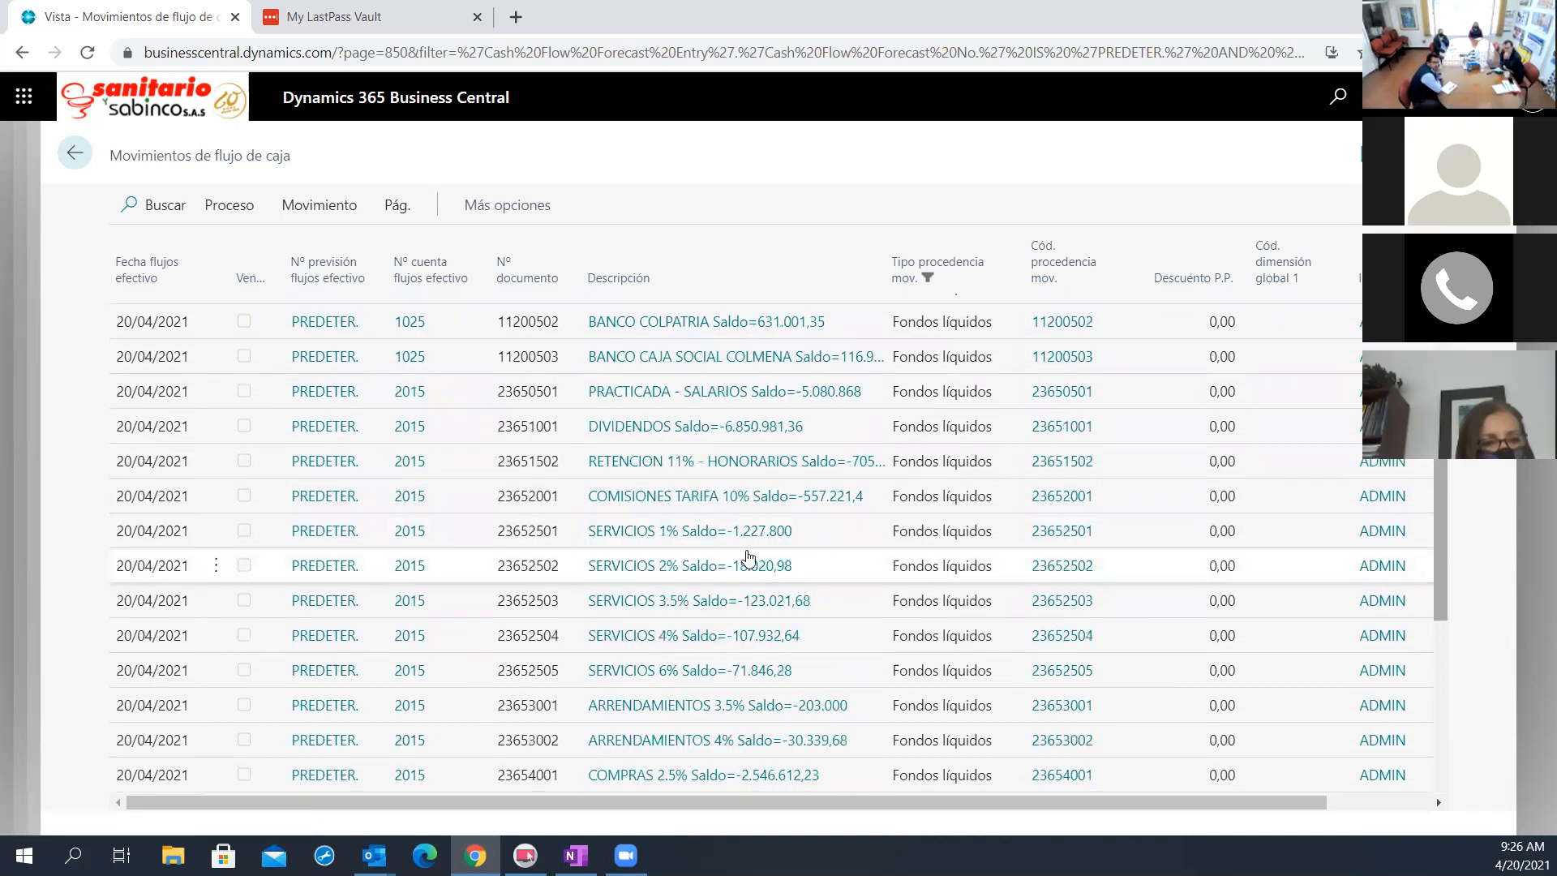
scroll(750, 557, "down", 4)
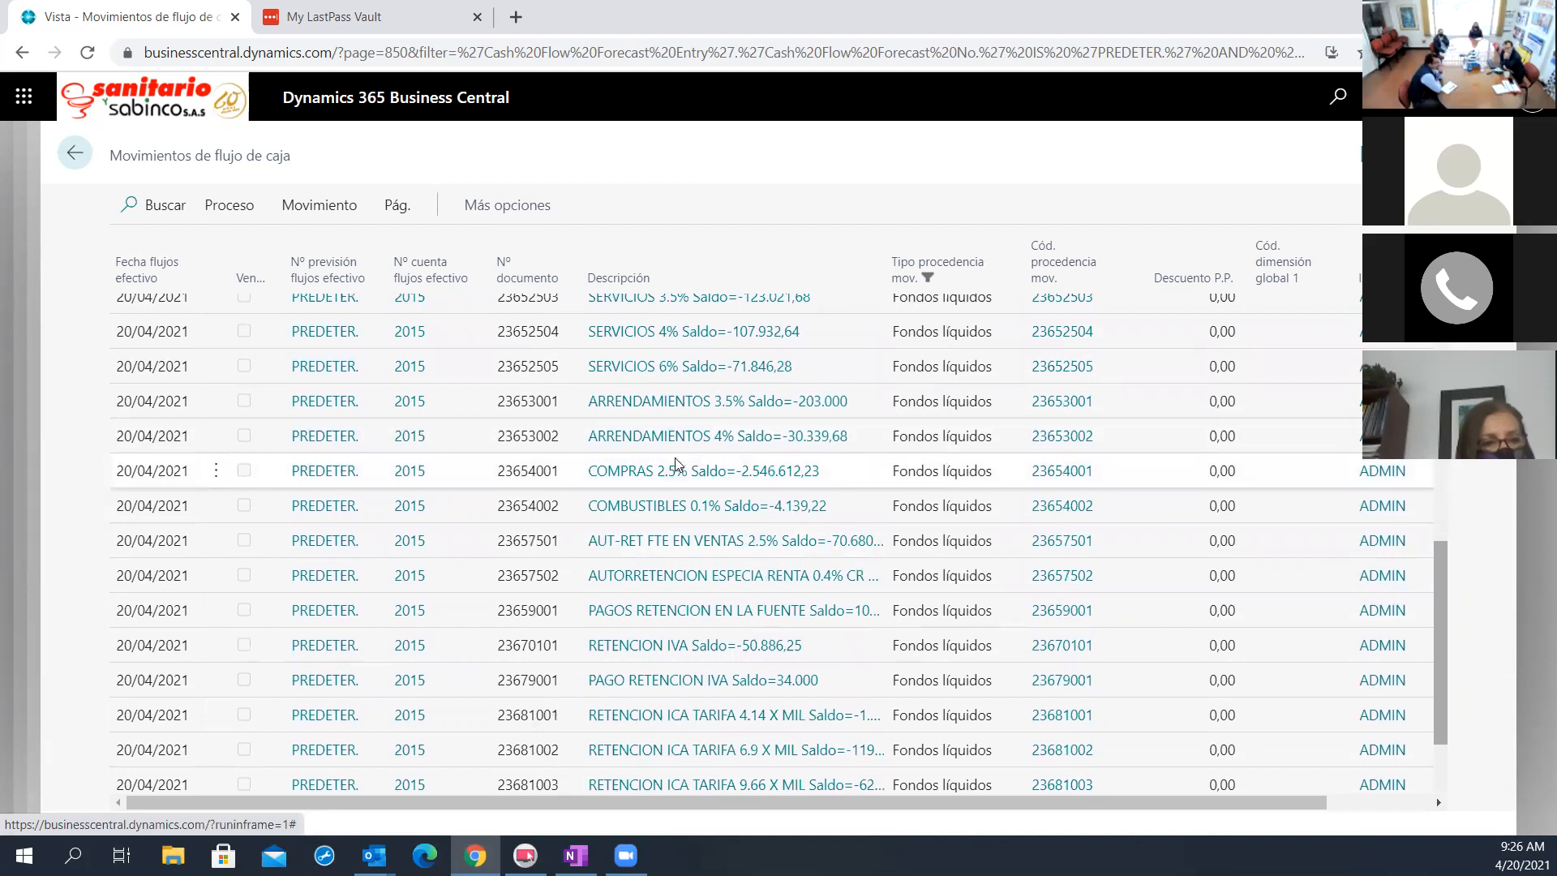
scroll(685, 442, "up", 3)
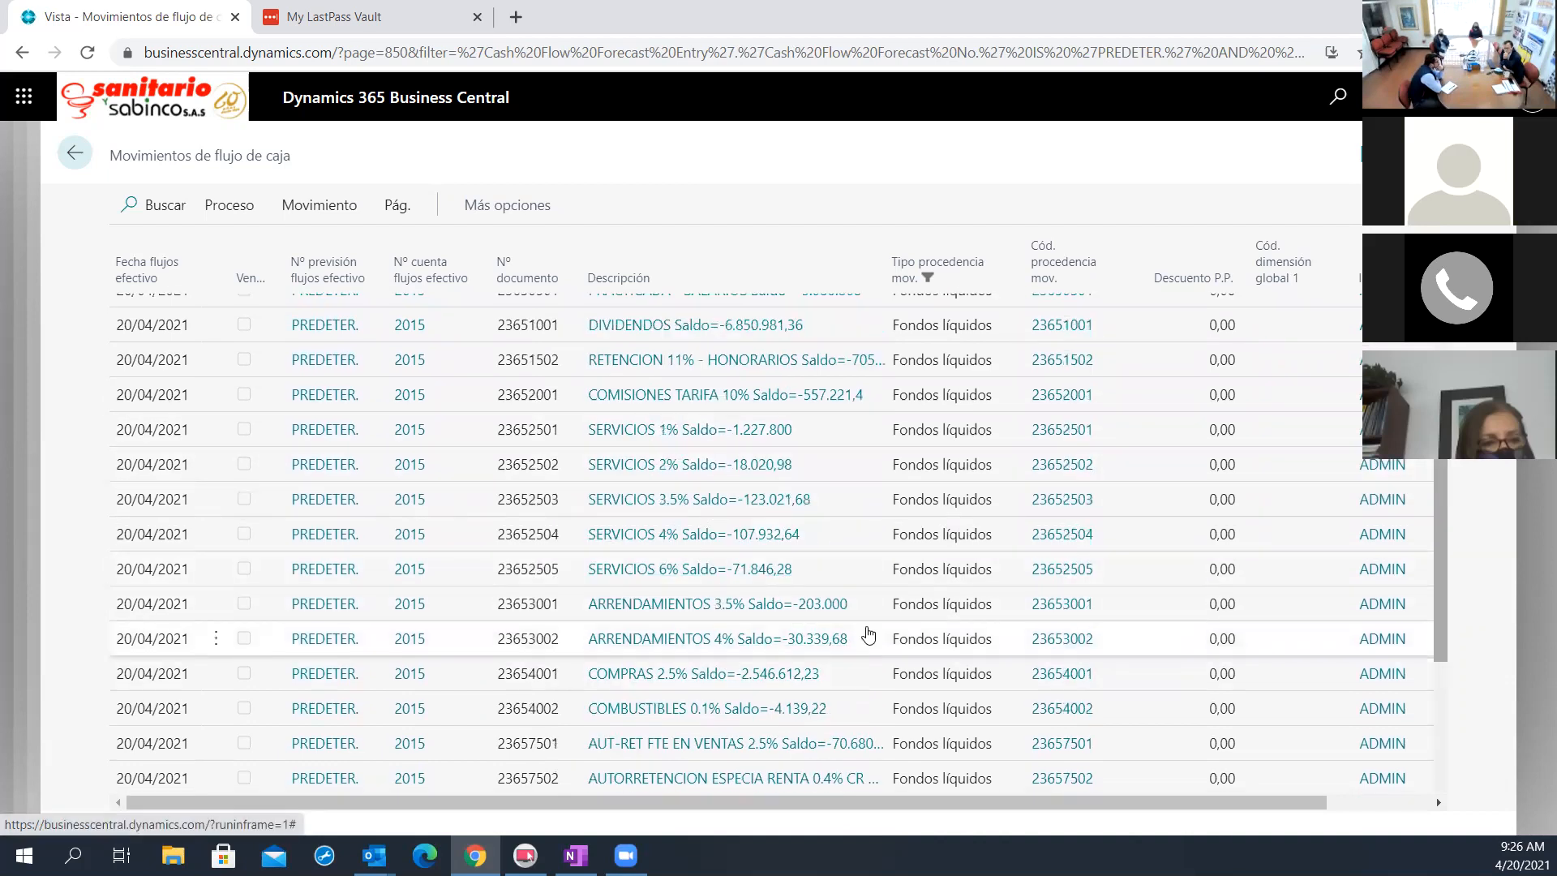
scroll(802, 641, "down", 3)
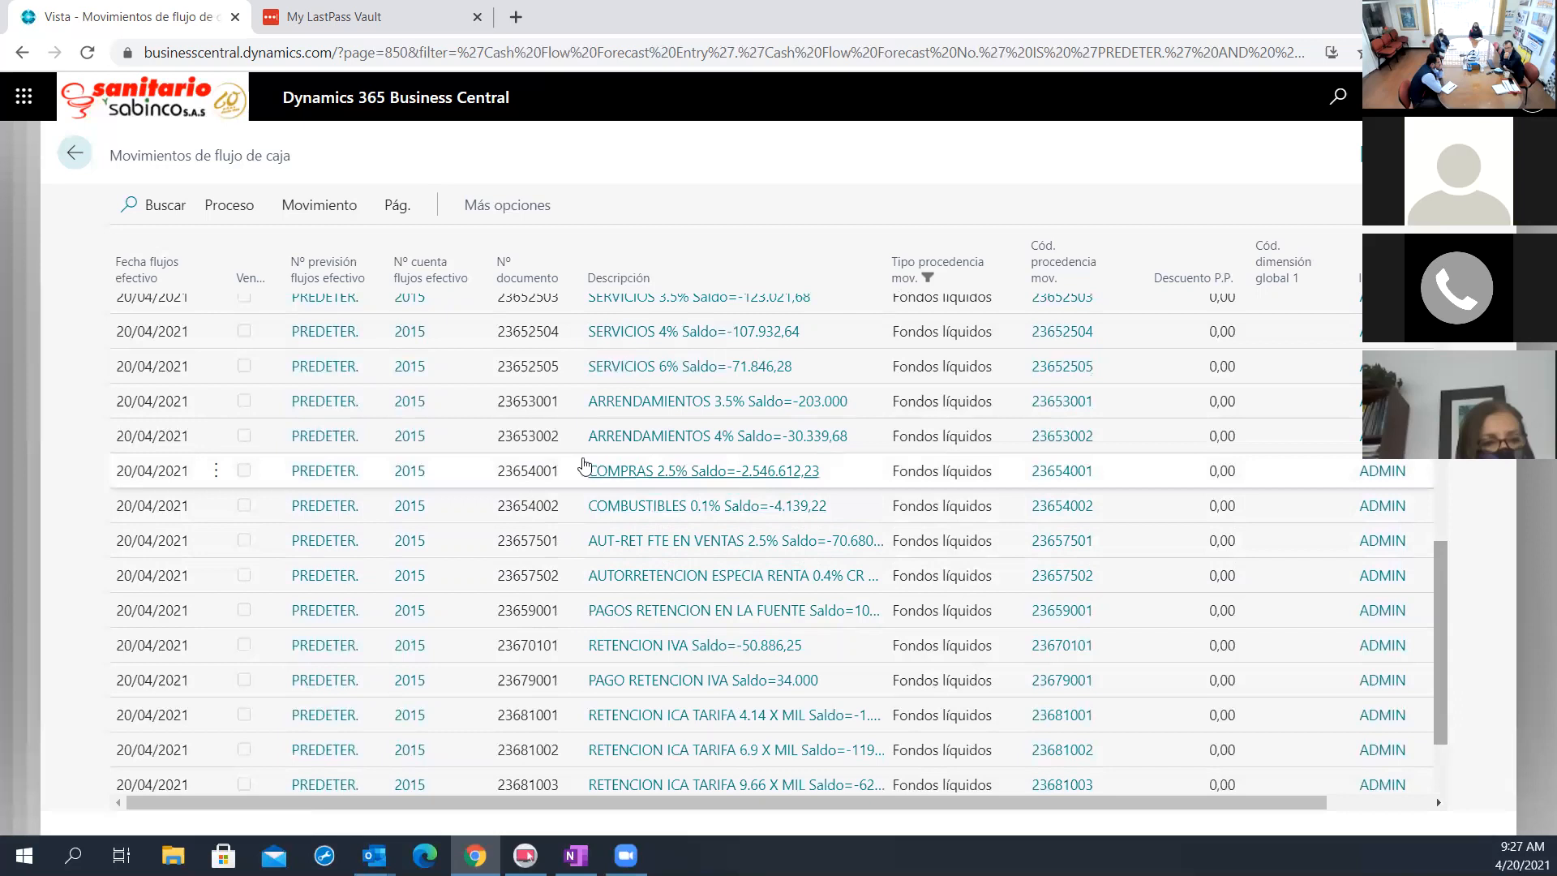
left_click(74, 152)
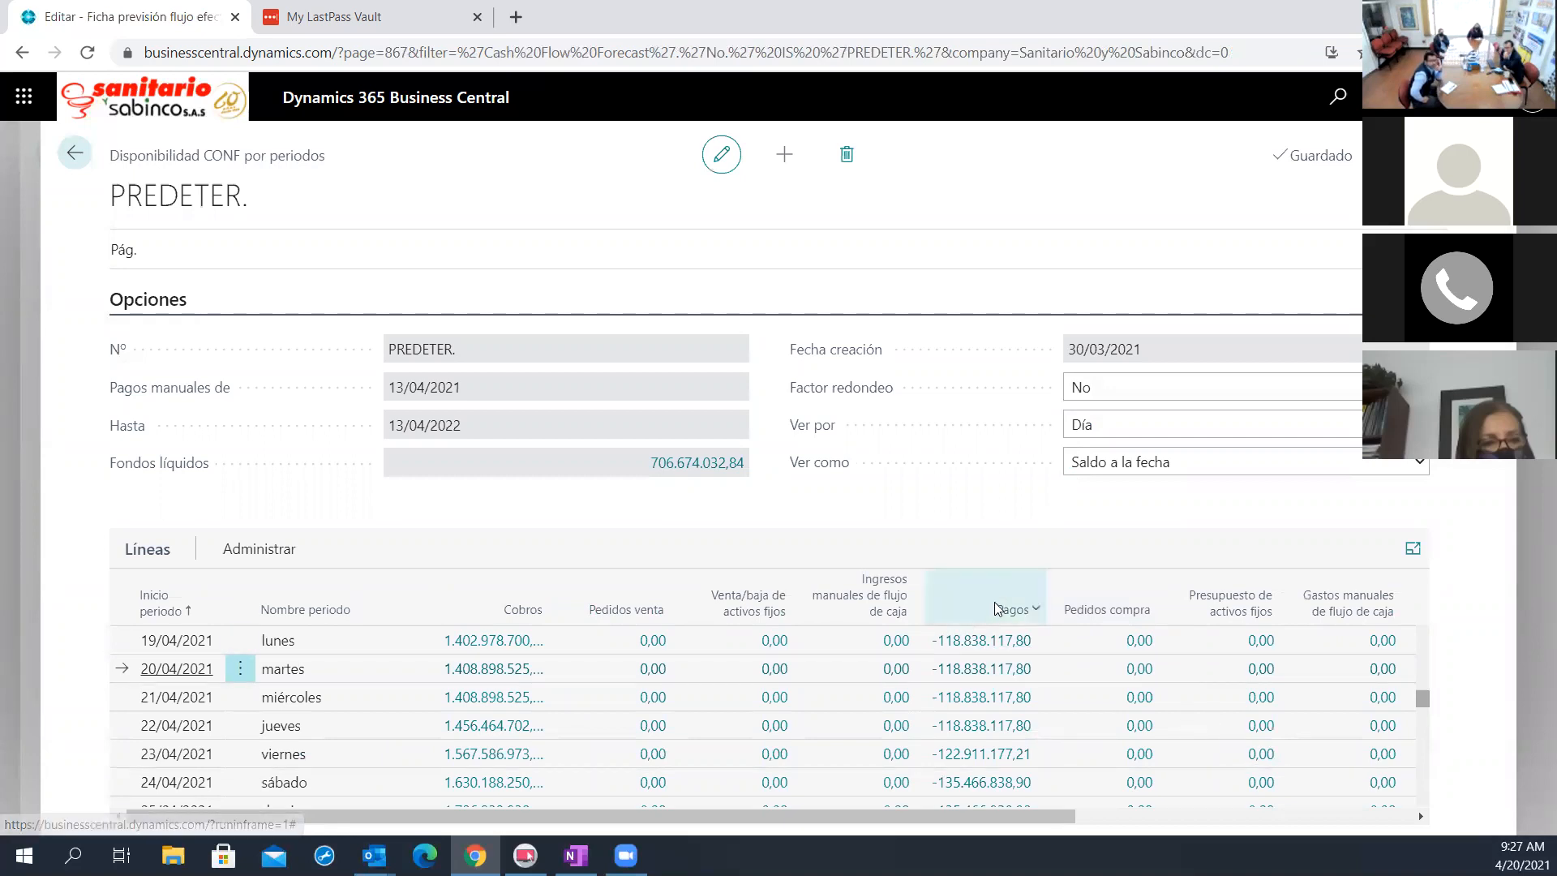
Examine the Pagos entries of the 19/04/2021 line, and recheck the account entries that make up Fondos líquidos
left_click(974, 641)
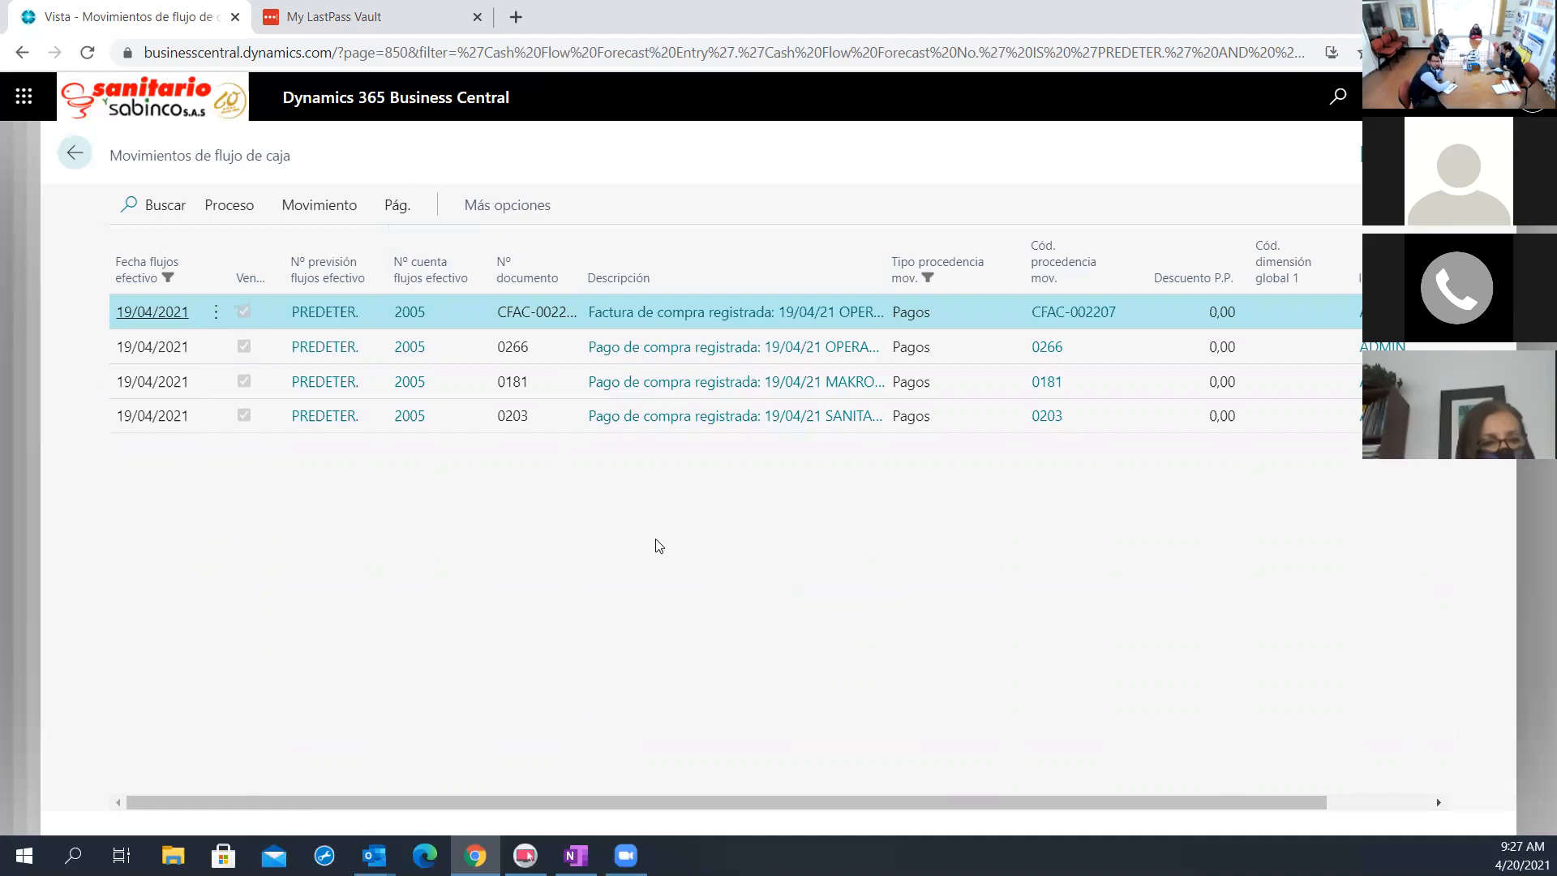
left_click(75, 153)
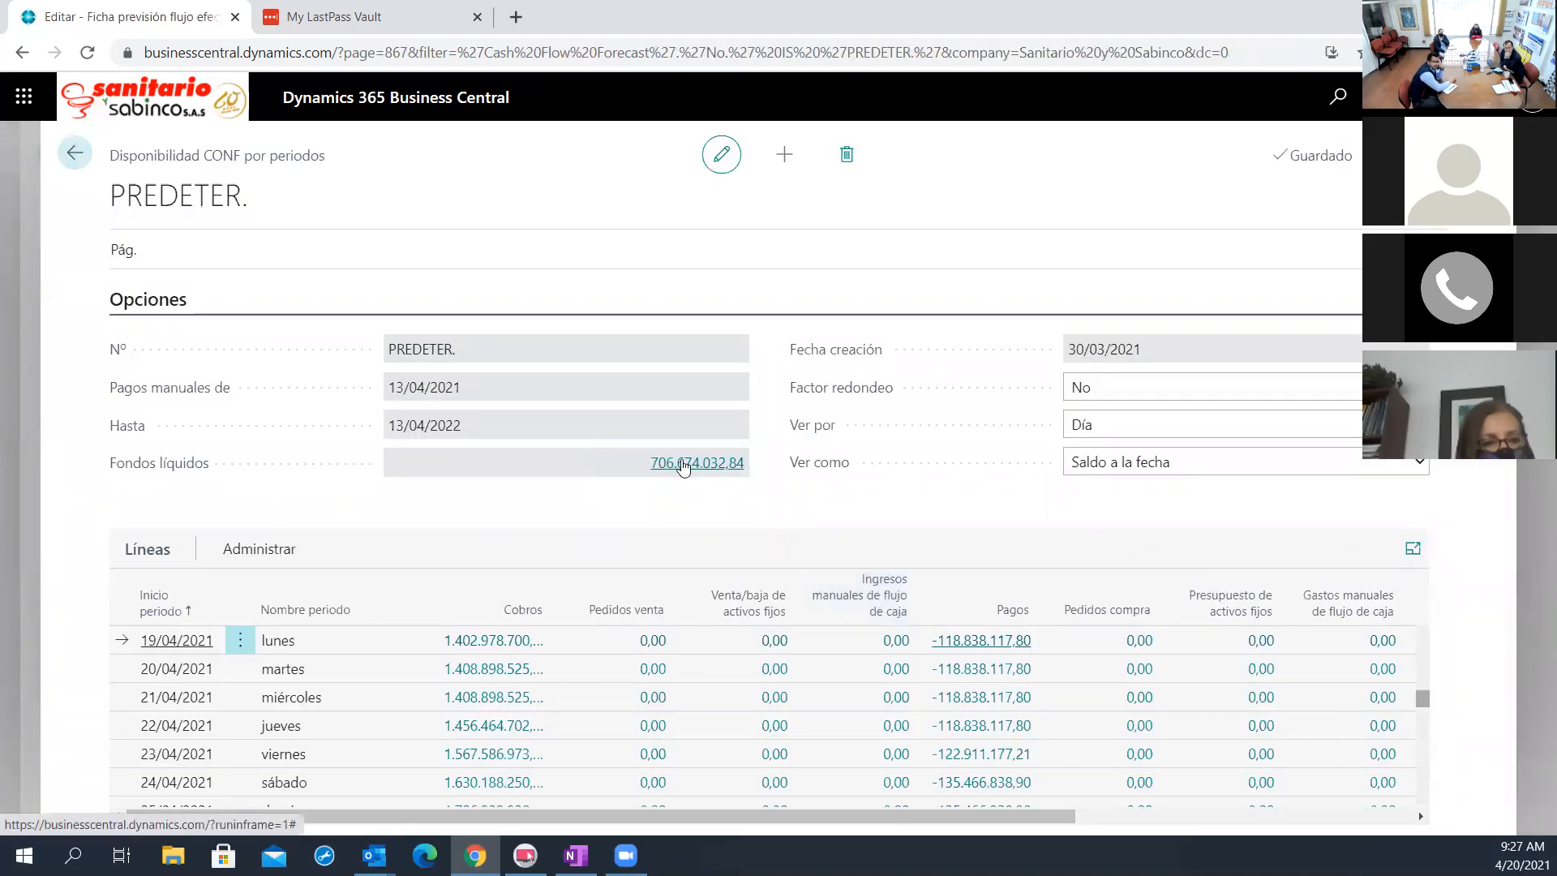
left_click(684, 466)
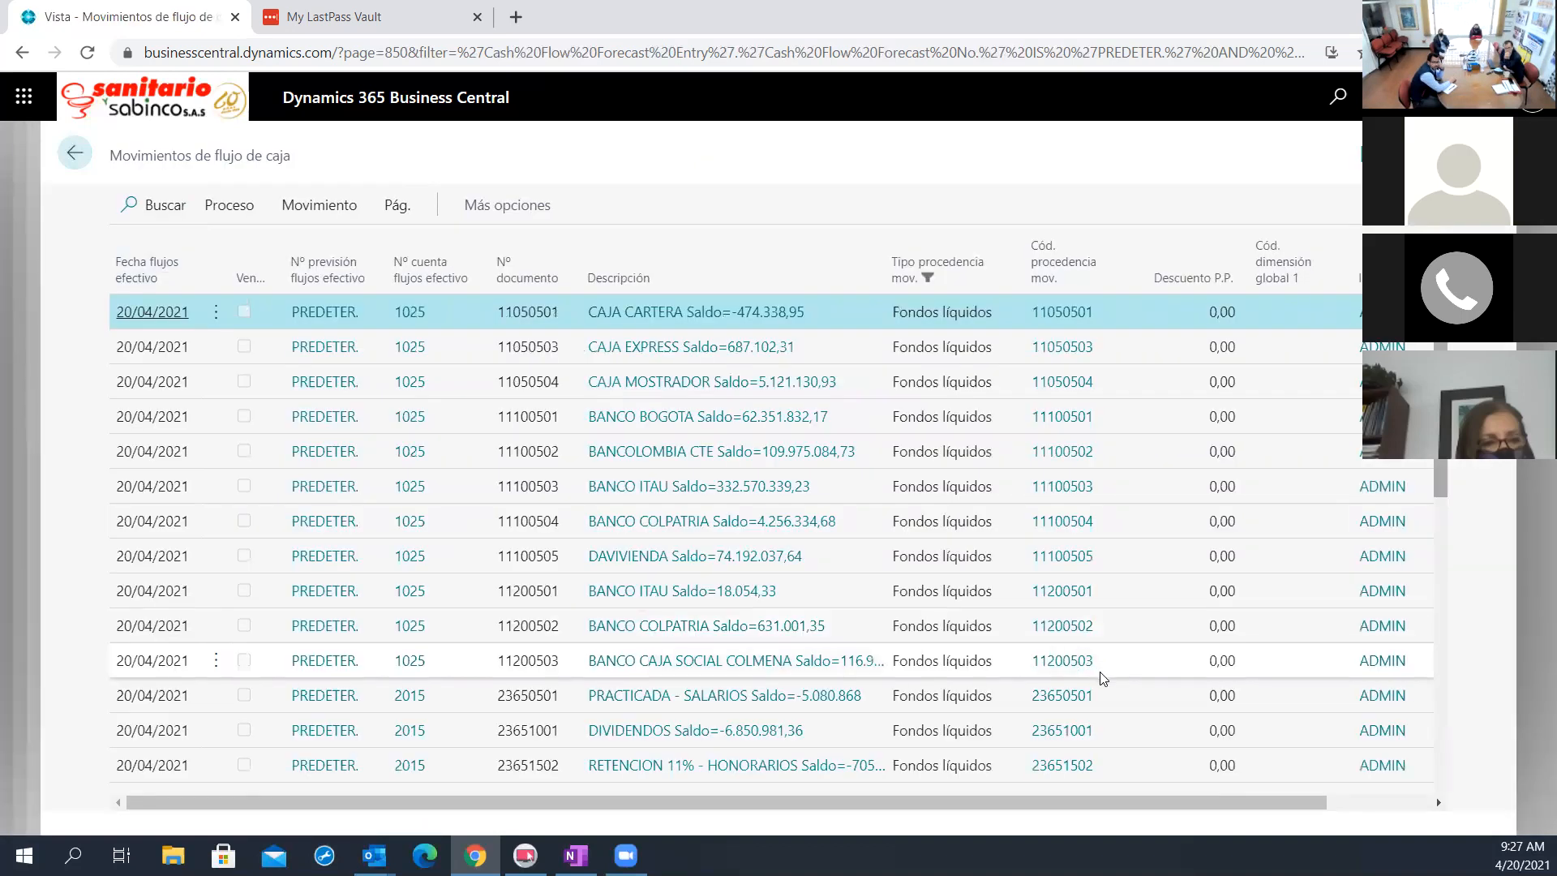
scroll(1103, 678, "down", 3)
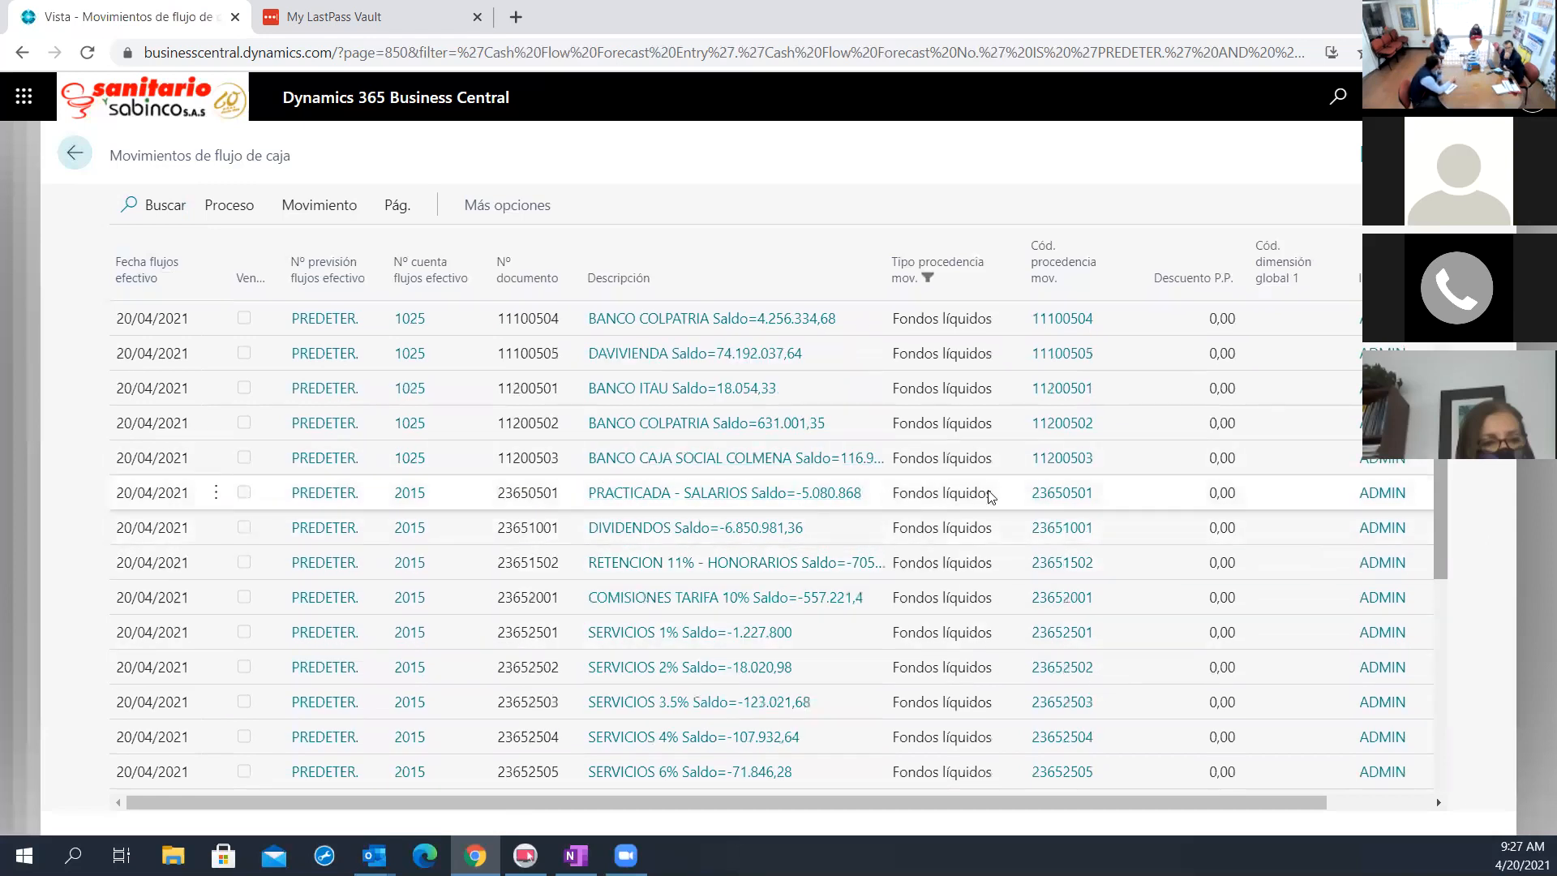
Leave the forecast pages and open the Catálogo de cuentas de flujo de caja to check the Filtro cuenta of Bancos and Impuestos
left_click(75, 153)
left_click(75, 154)
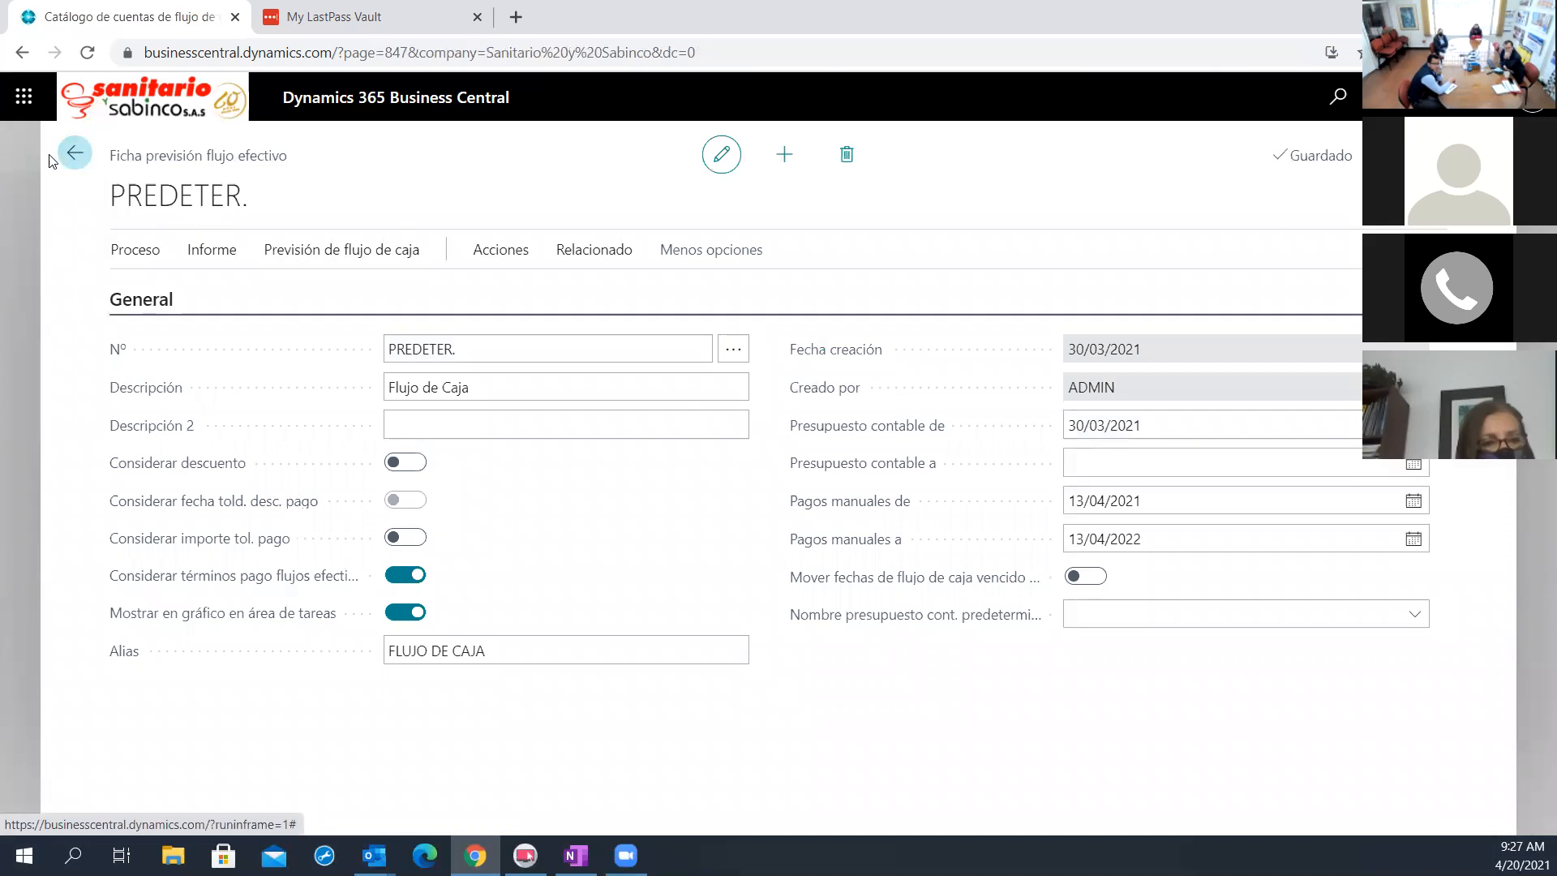
left_click(545, 151)
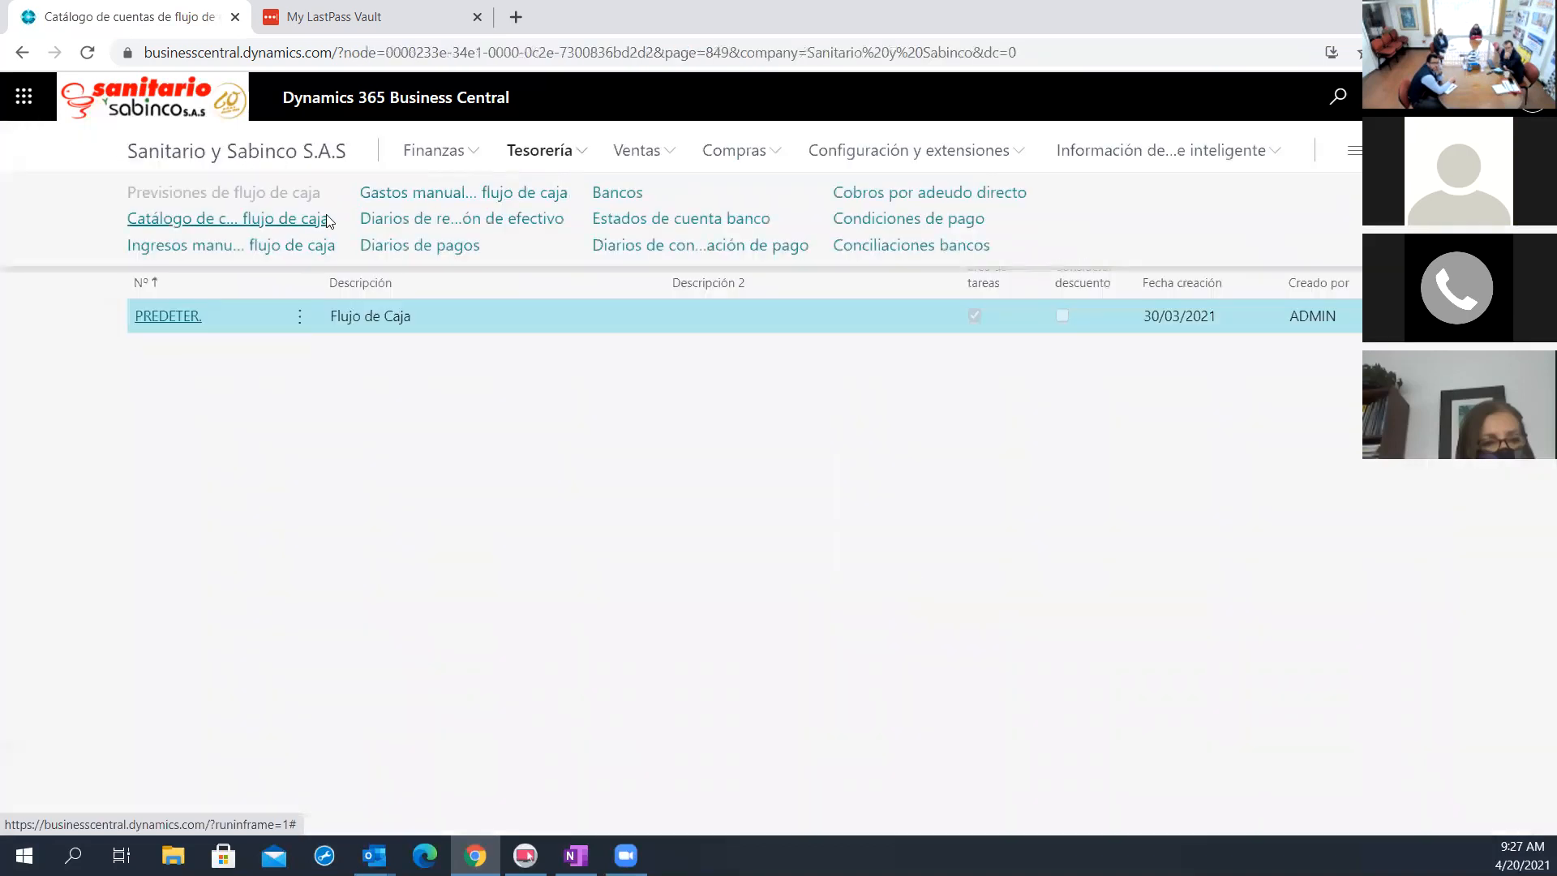
left_click(276, 227)
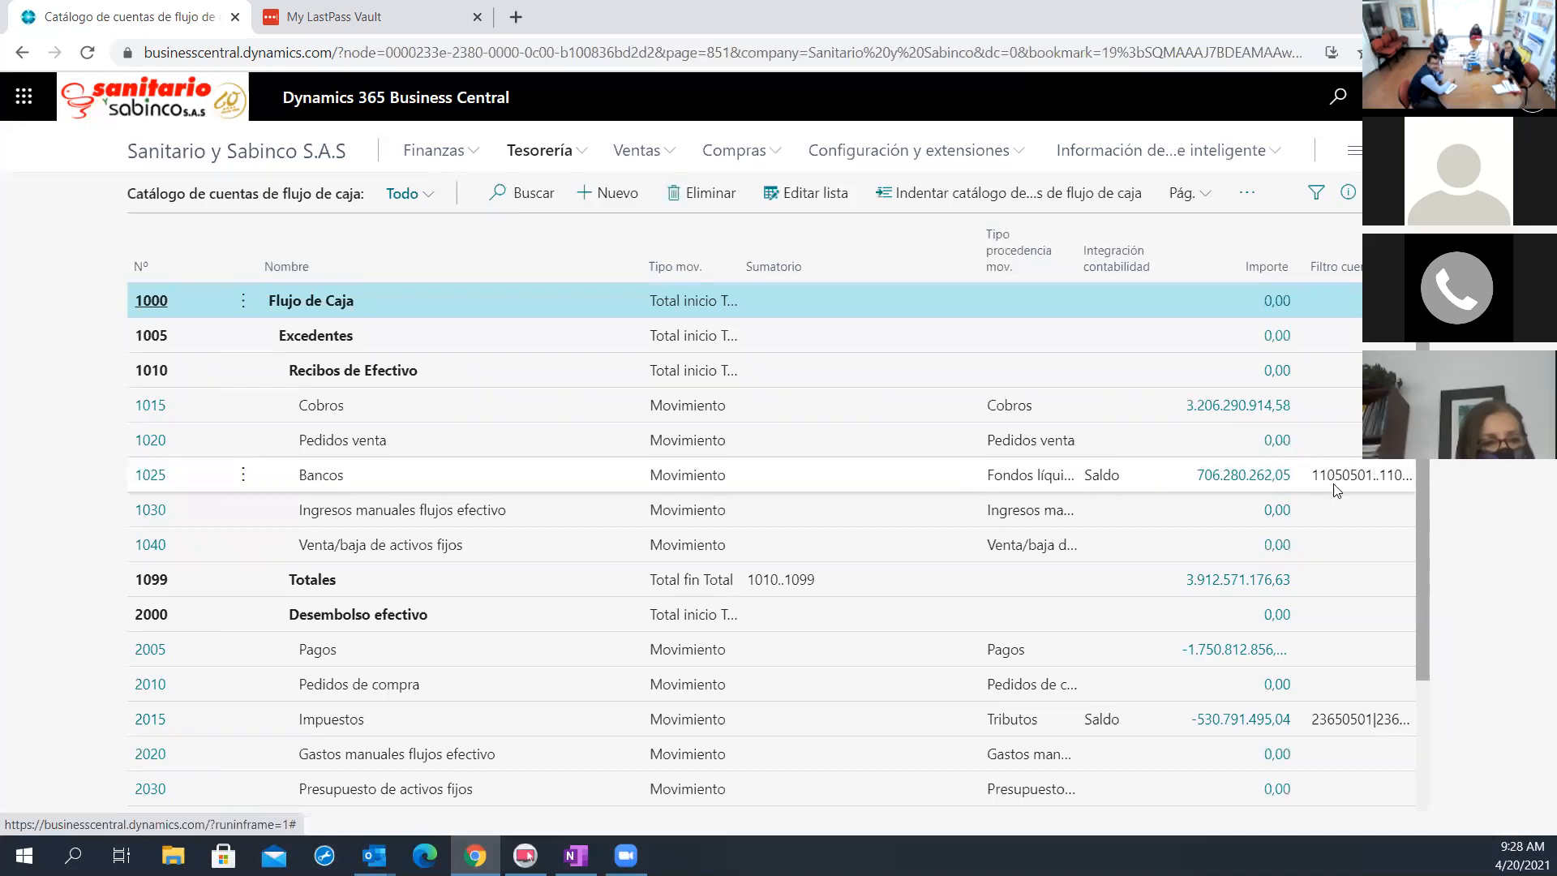
Examine the cash flow entries behind the Importe of Bancos and of Impuestos, and recheck those of Bancos
left_click(1244, 475)
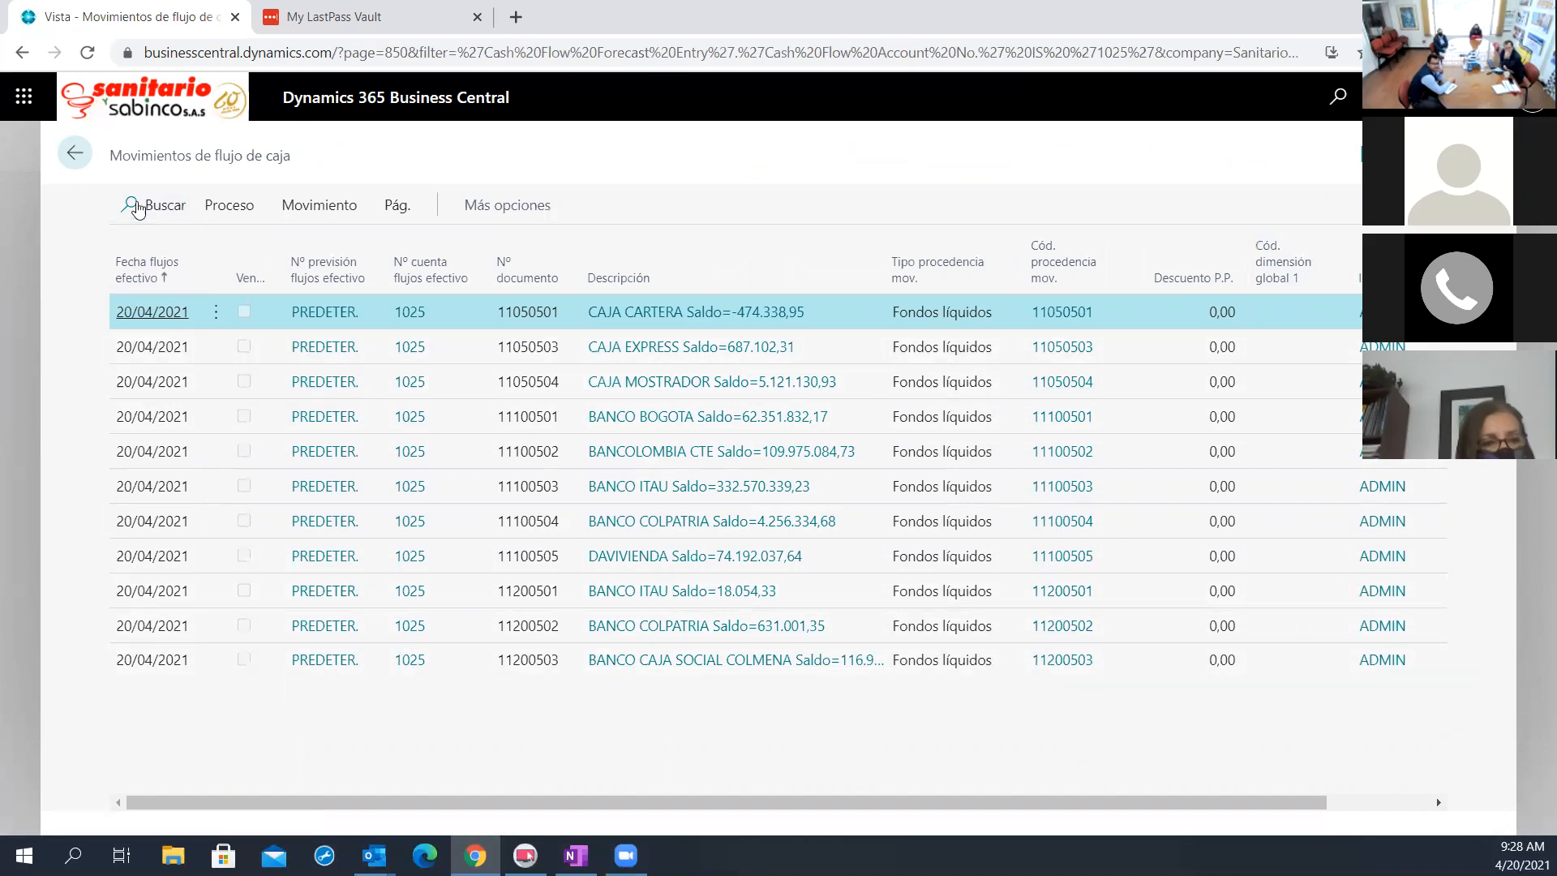
left_click(74, 153)
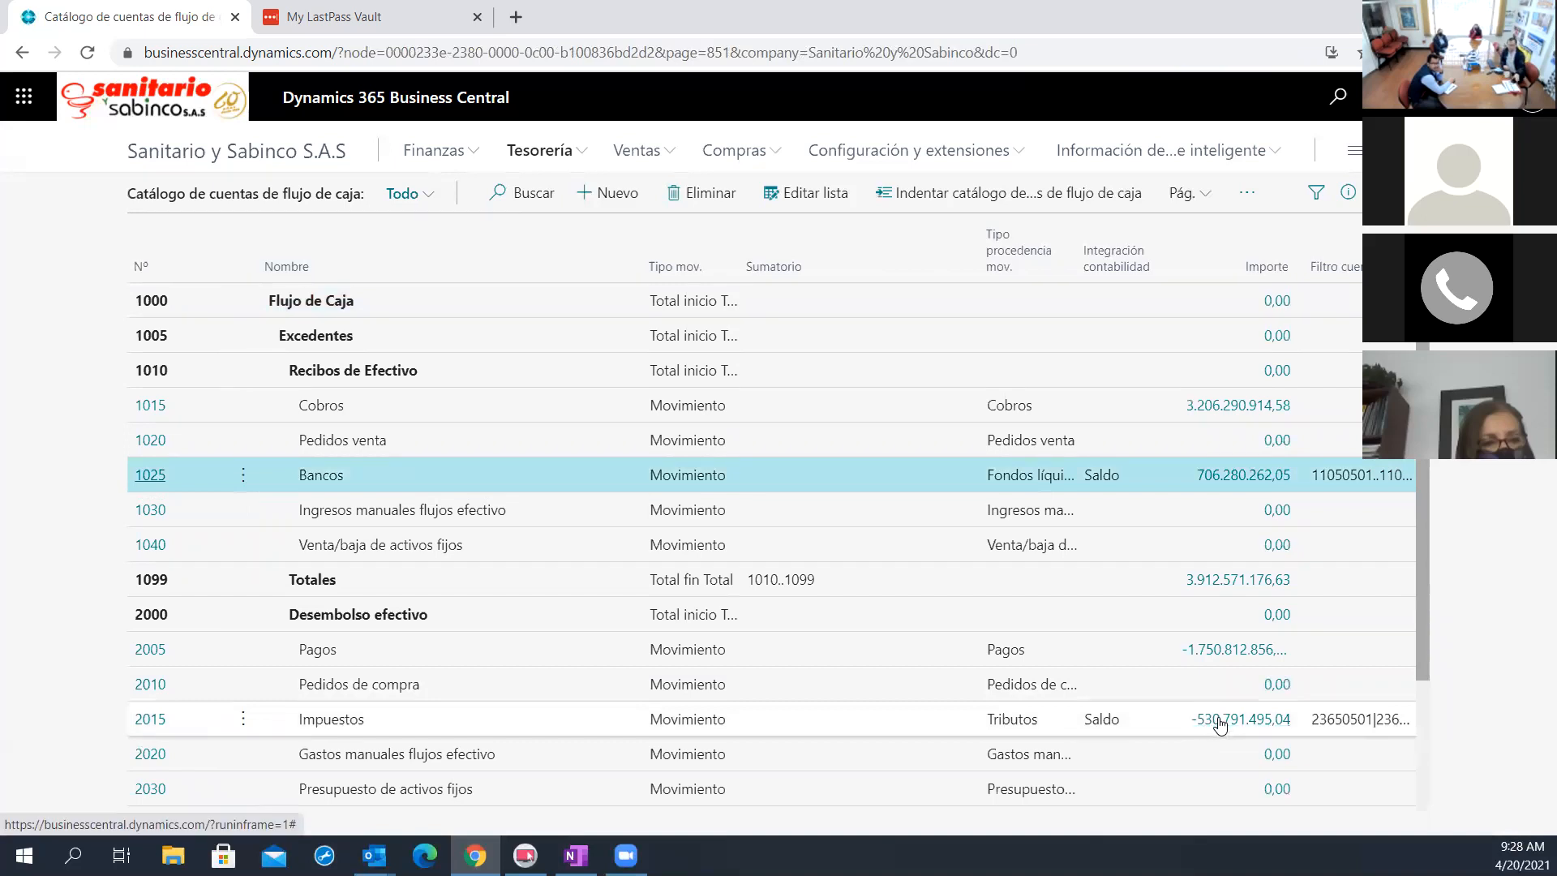
left_click(1221, 721)
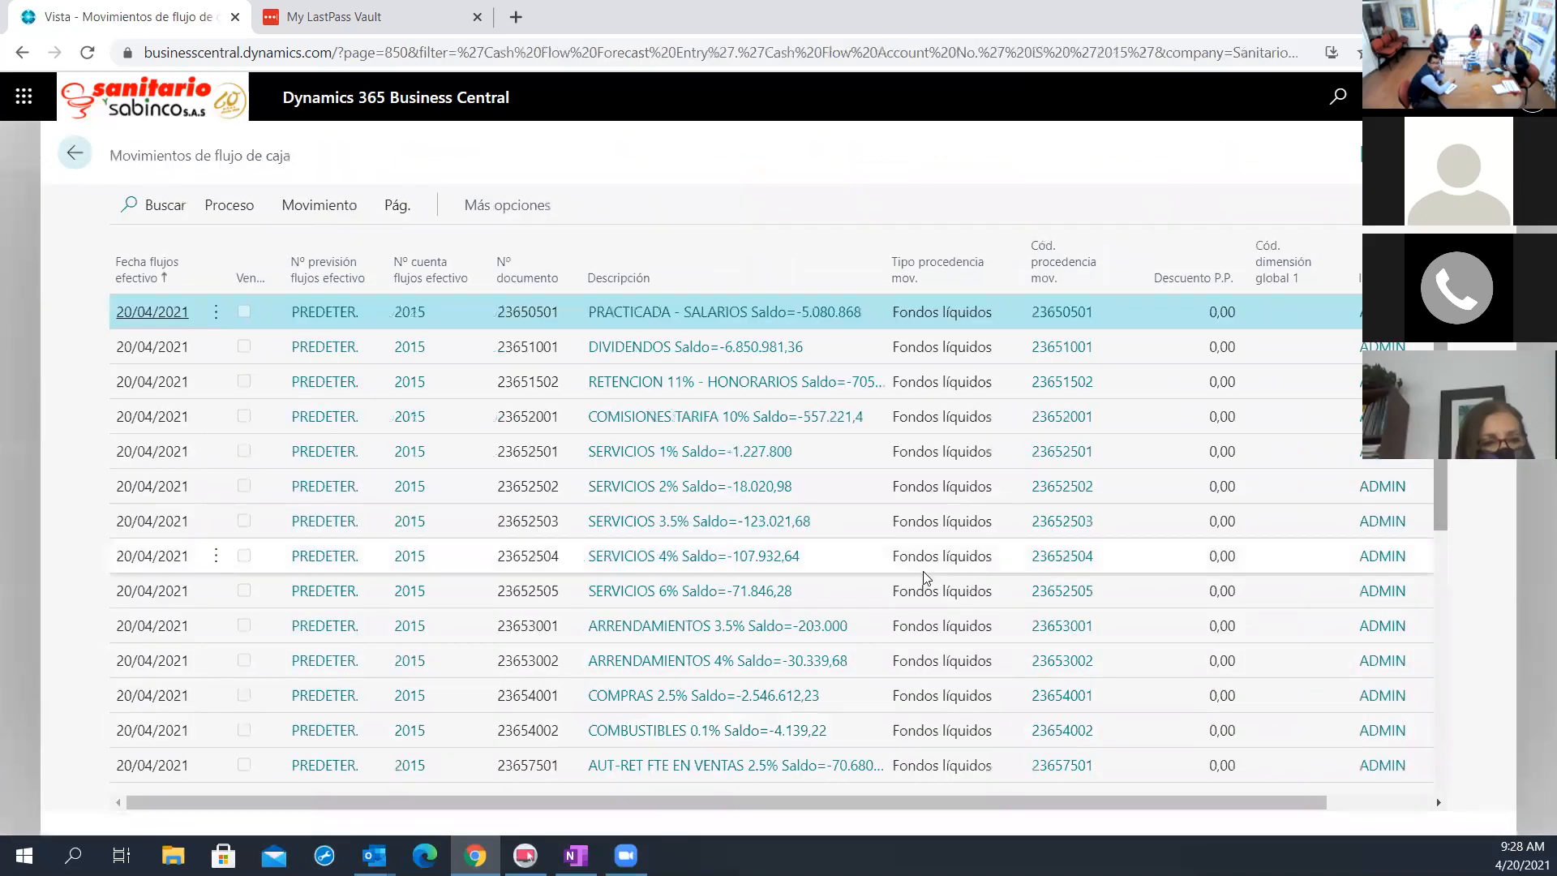
scroll(933, 600, "down", 8)
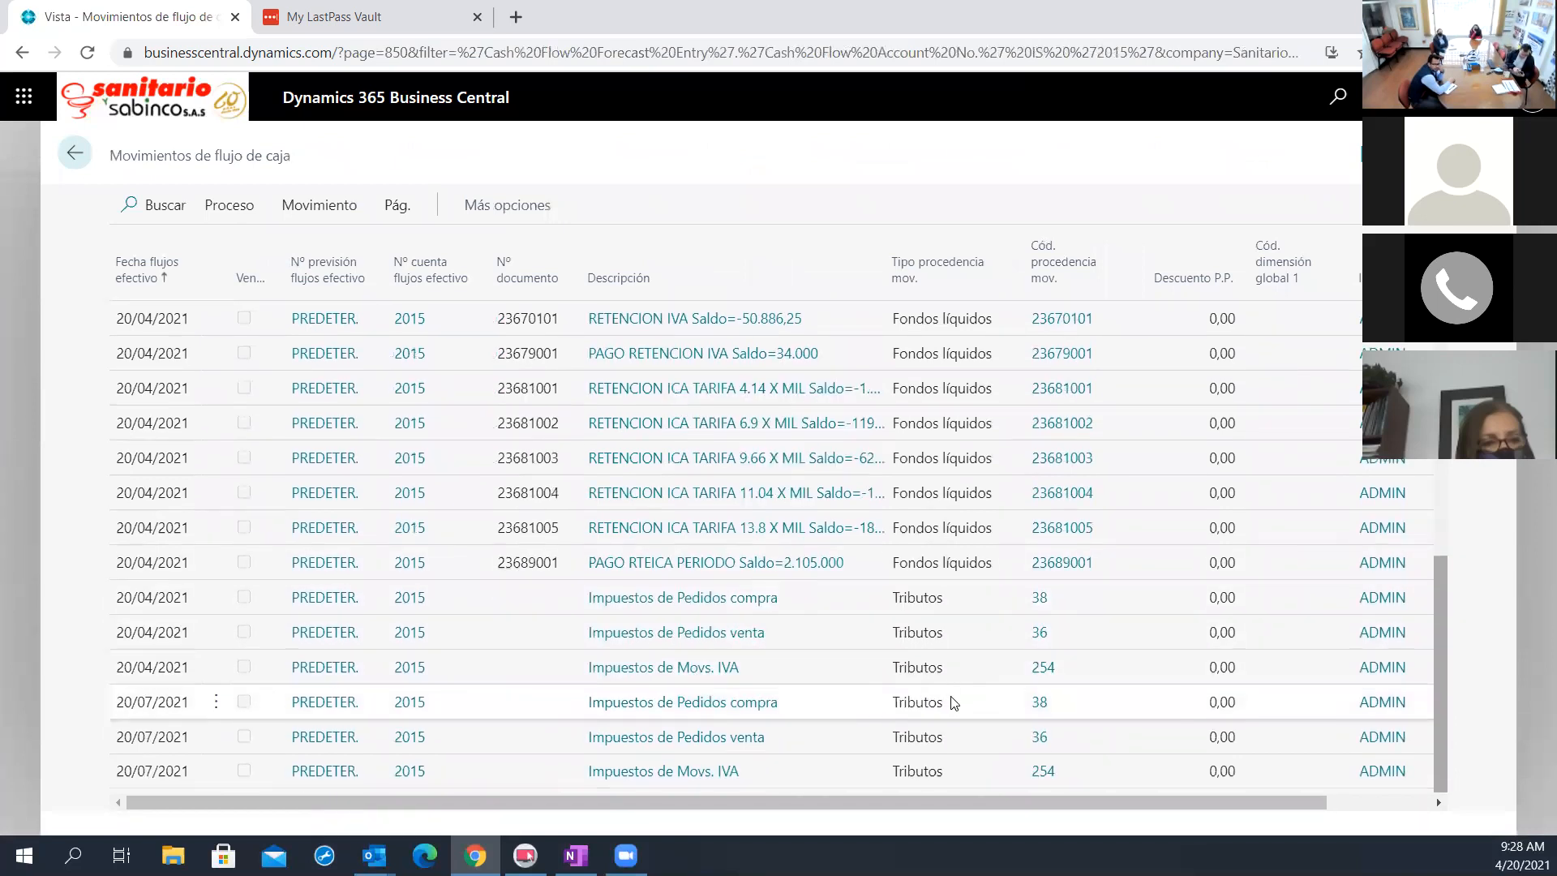
scroll(954, 702, "up", 1)
scroll(955, 702, "down", 1)
scroll(955, 657, "up", 8)
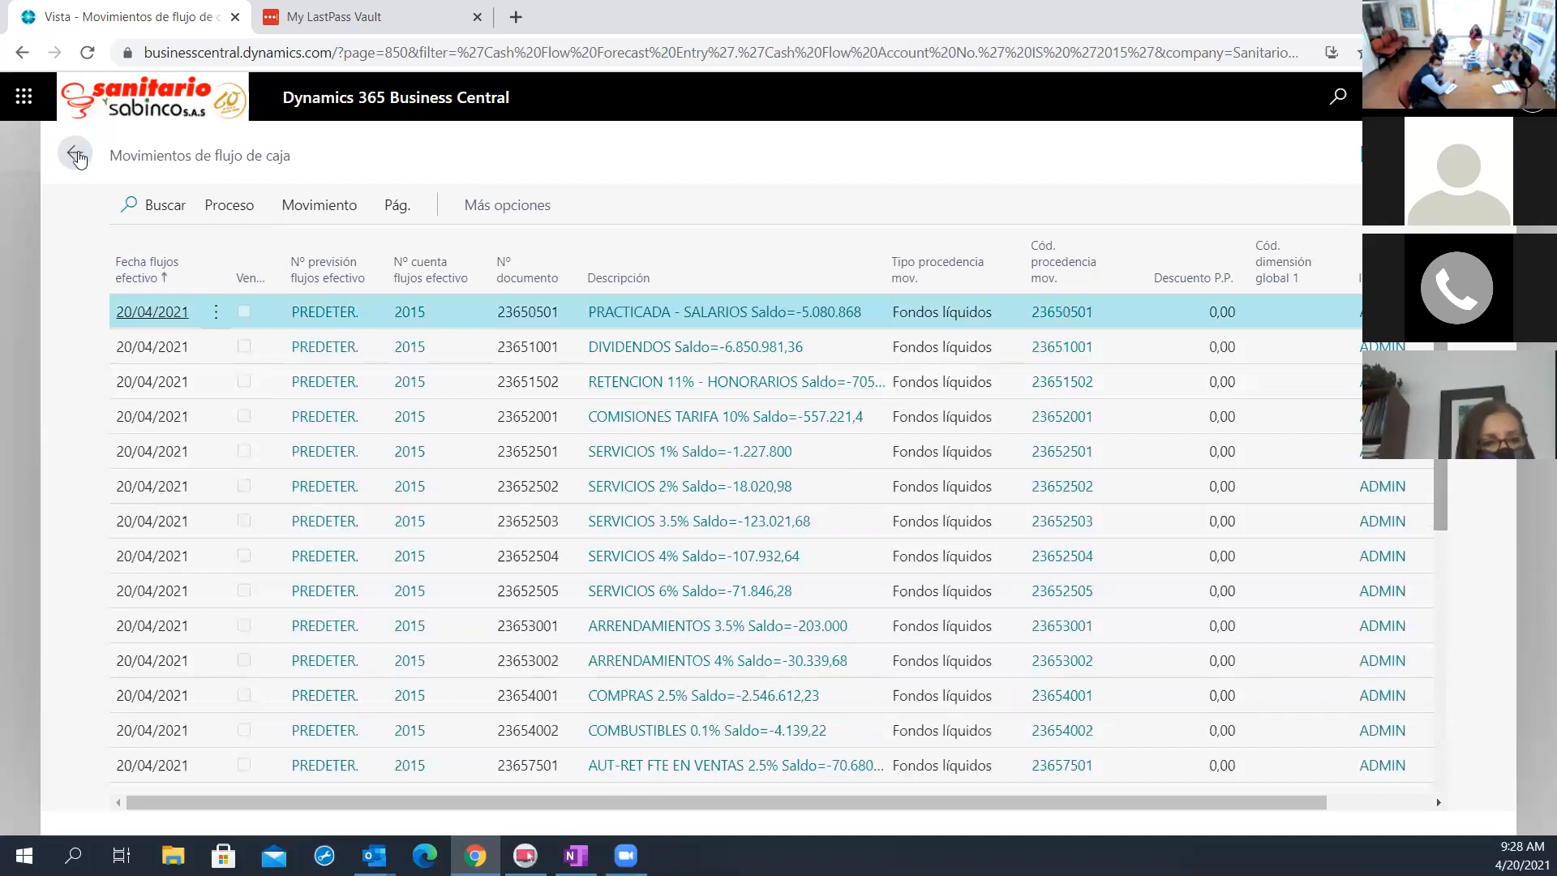
left_click(75, 152)
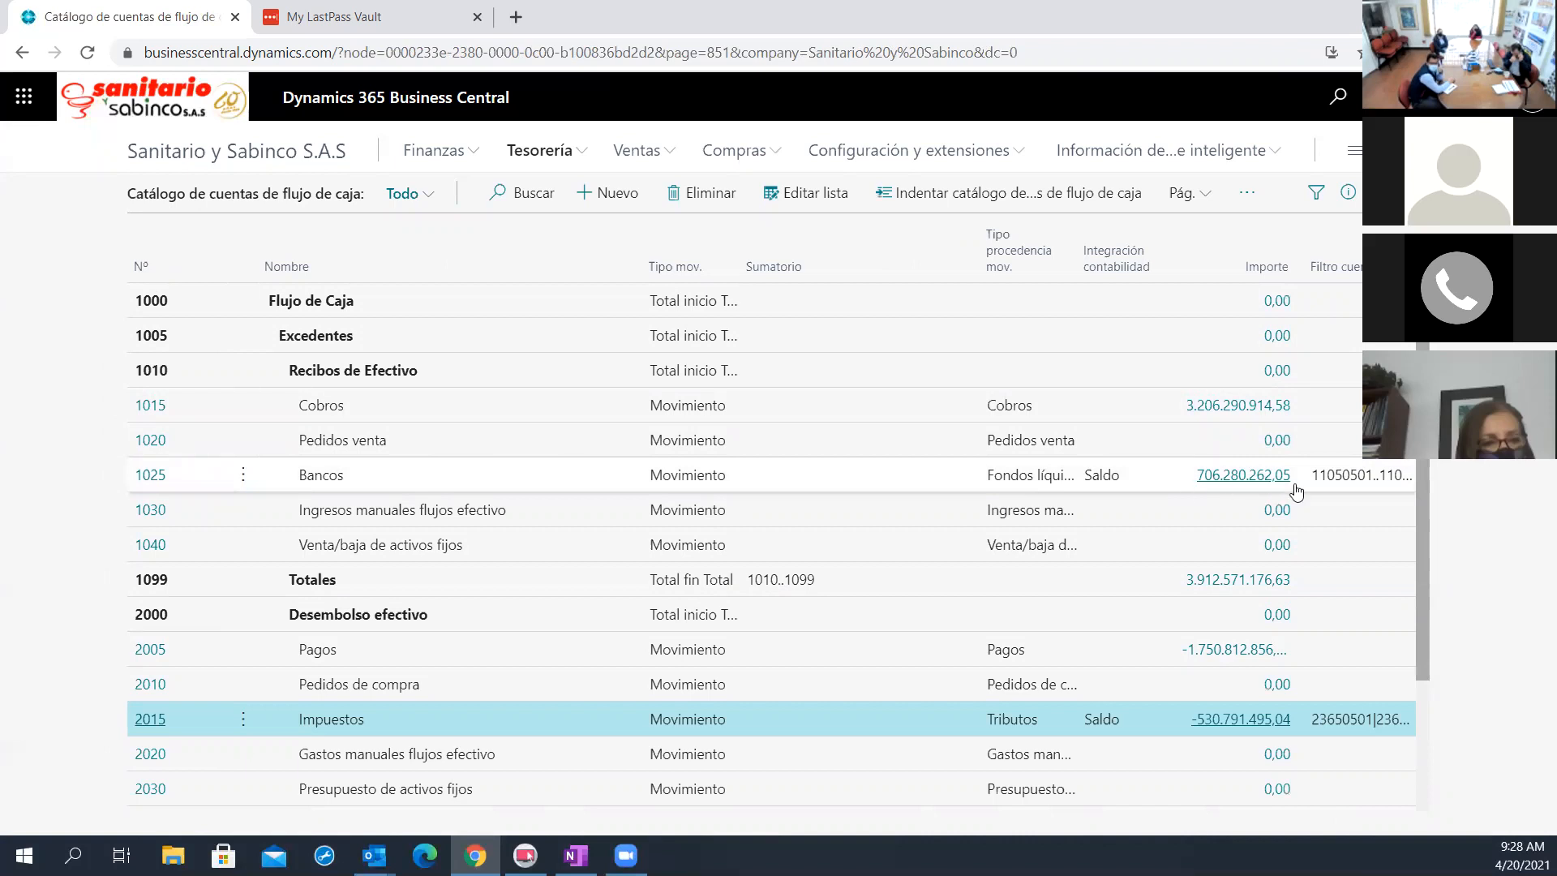
left_click(1237, 477)
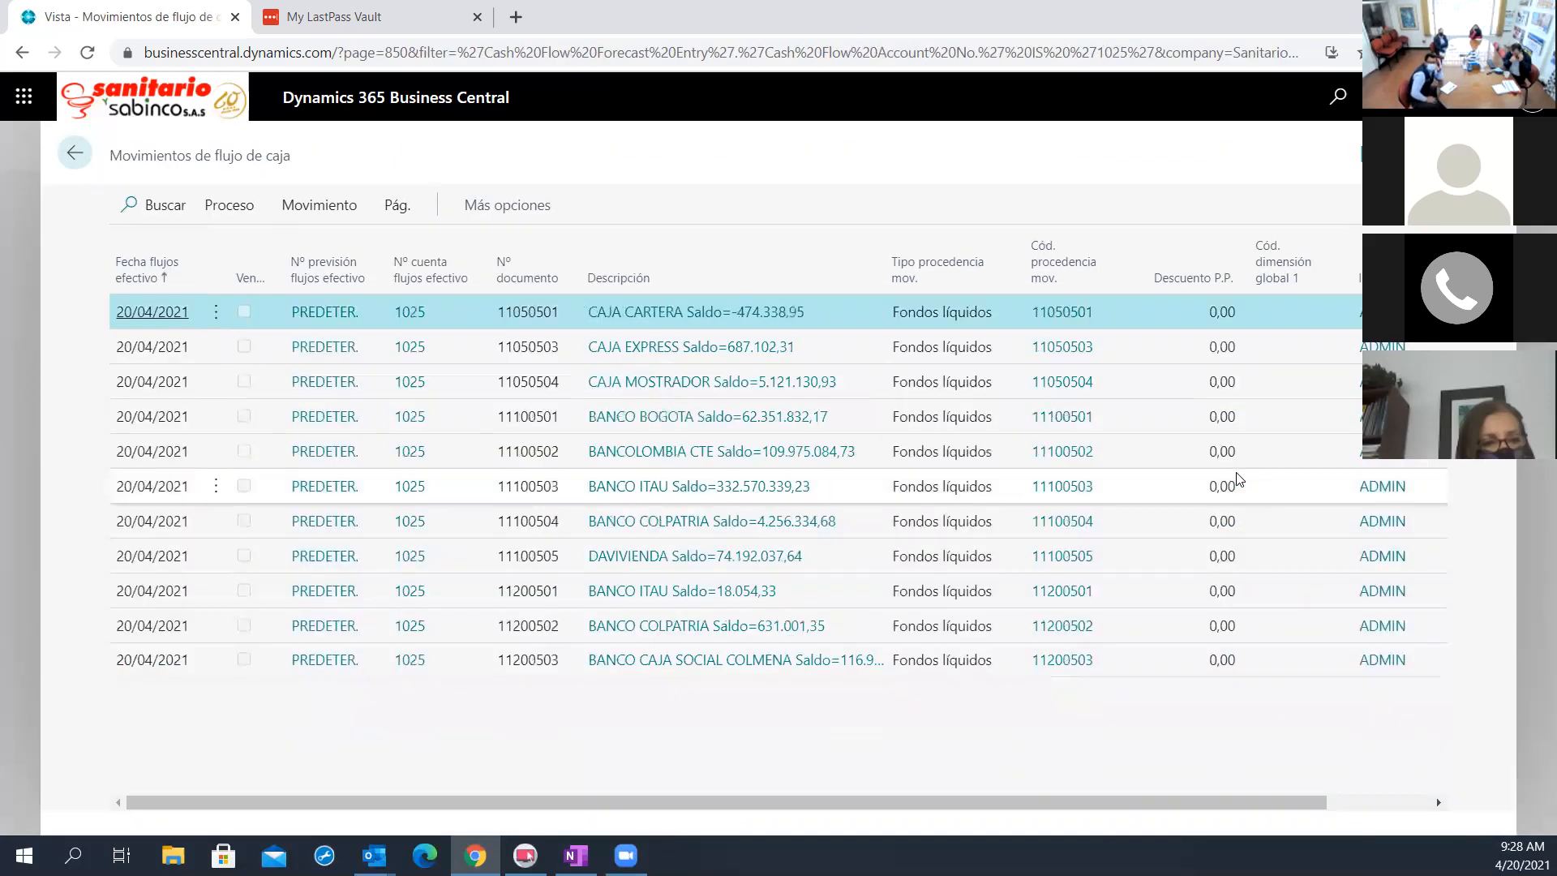
left_click(75, 155)
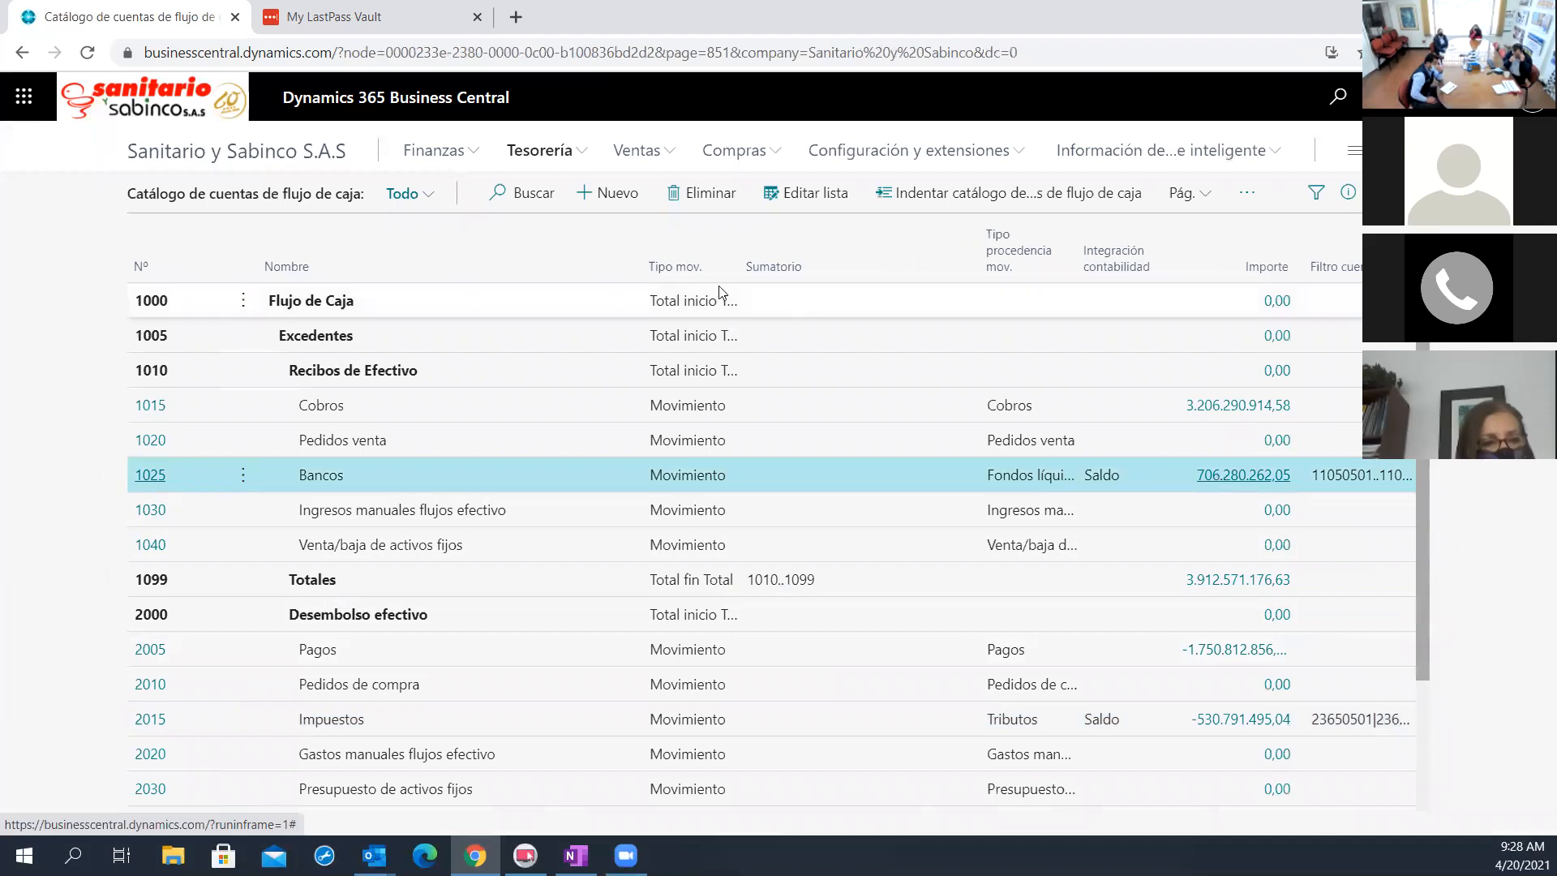
Open the PREDETER. forecast from Previsiones de flujo de caja and show its availability by periods
left_click(539, 151)
left_click(324, 192)
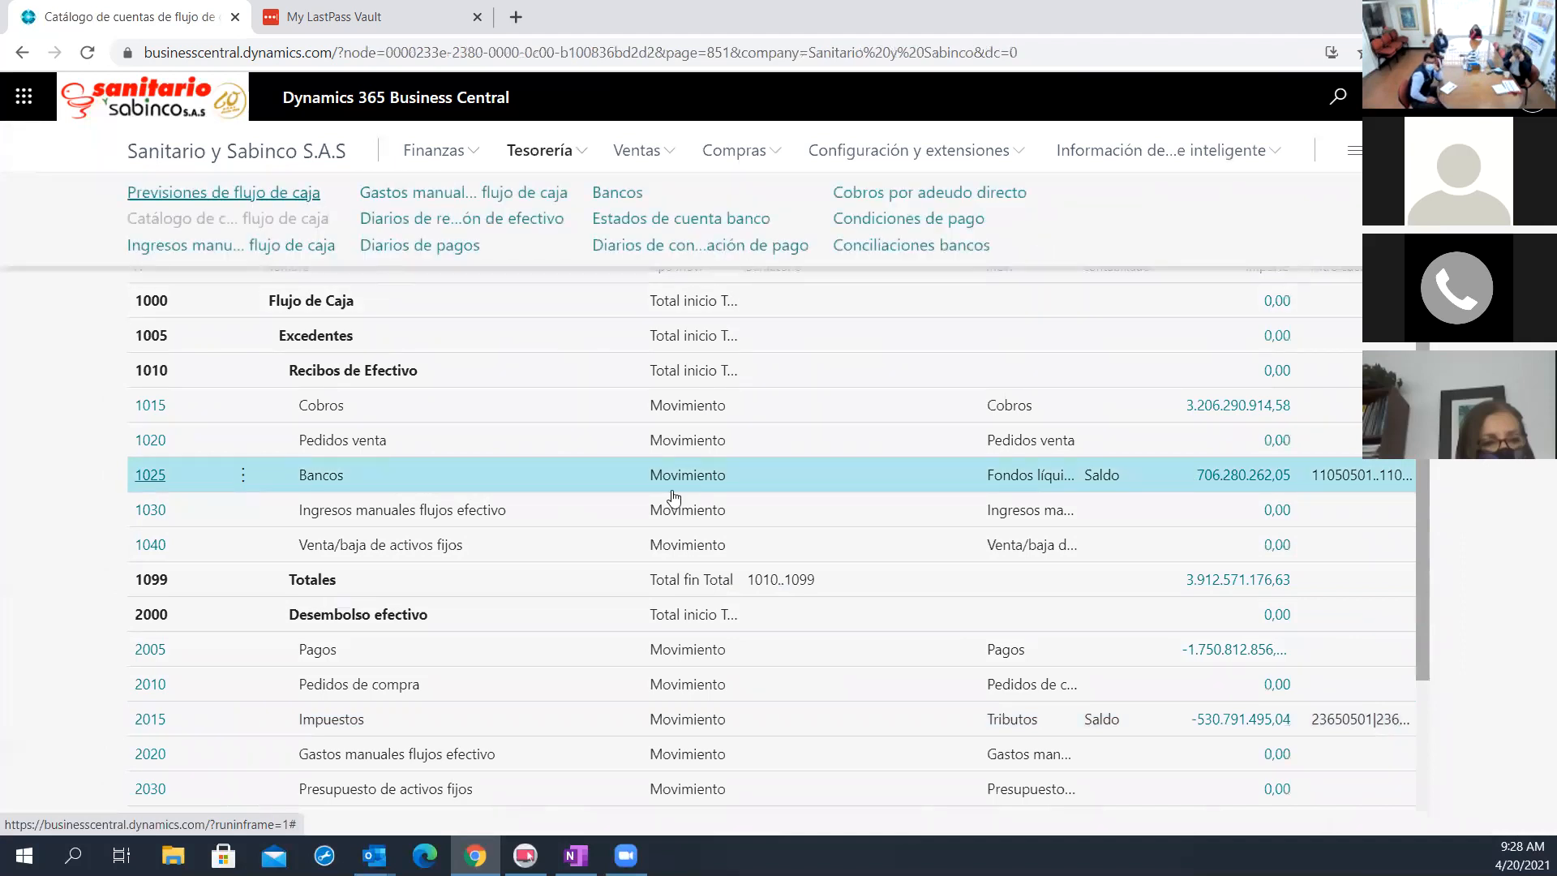
left_click(171, 316)
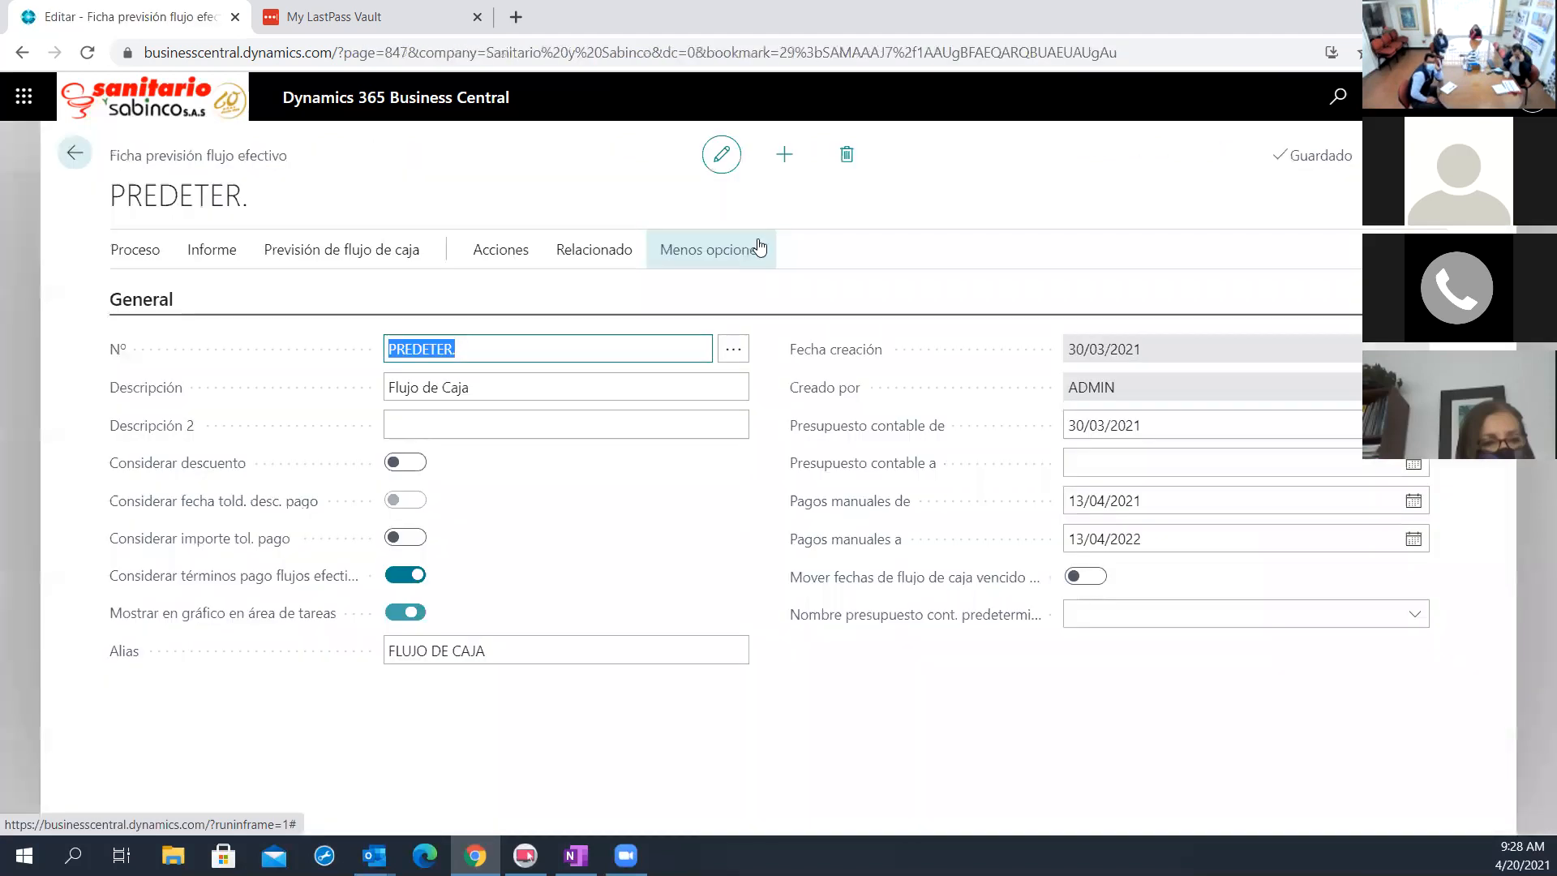
left_click(604, 253)
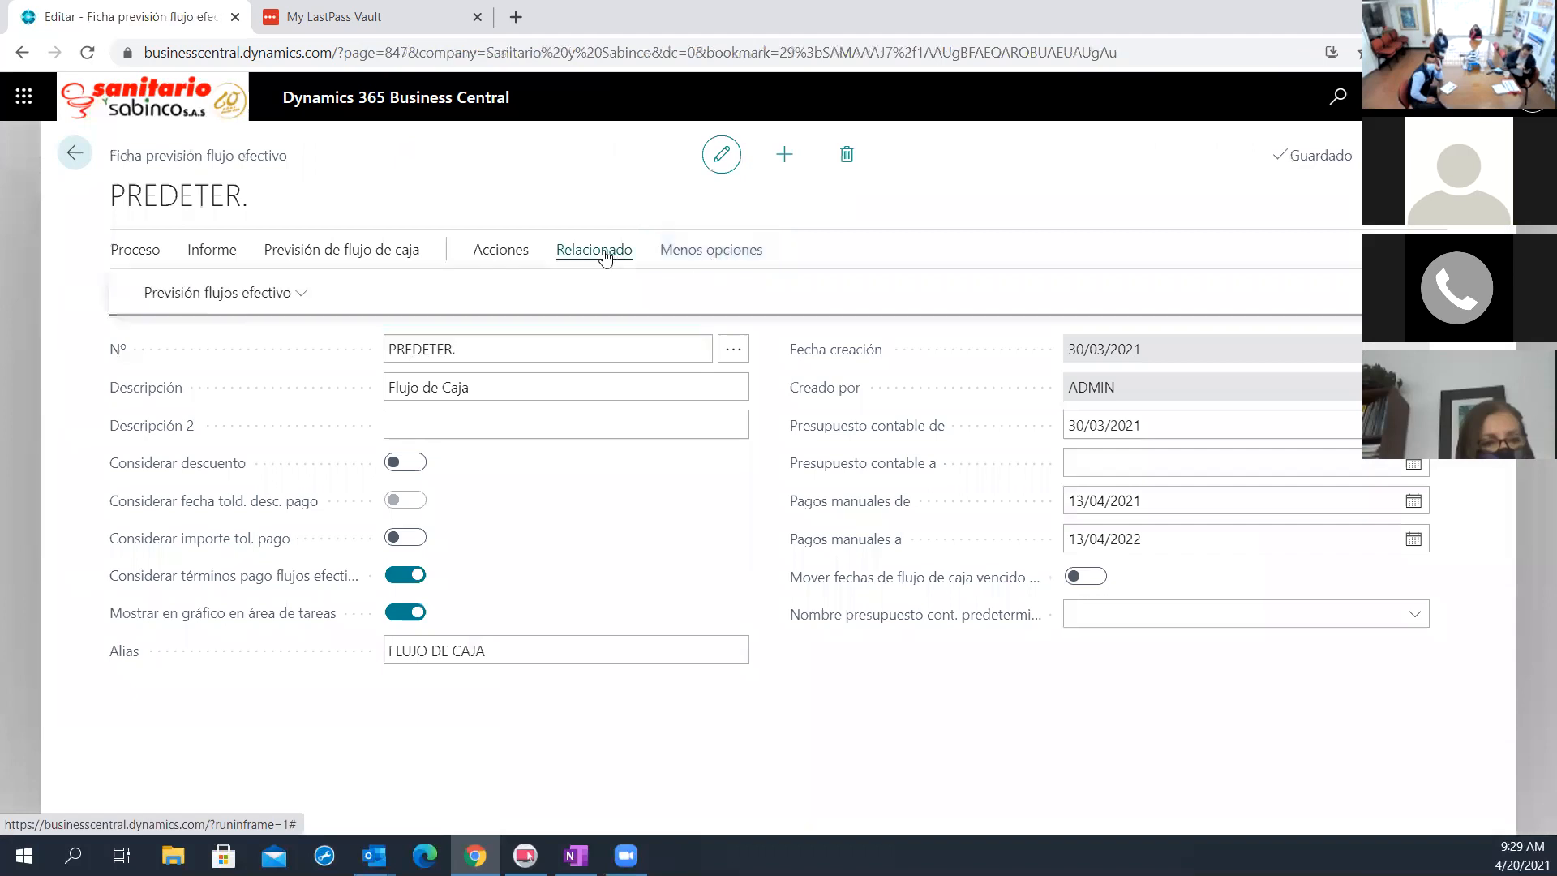
left_click(308, 292)
left_click(241, 459)
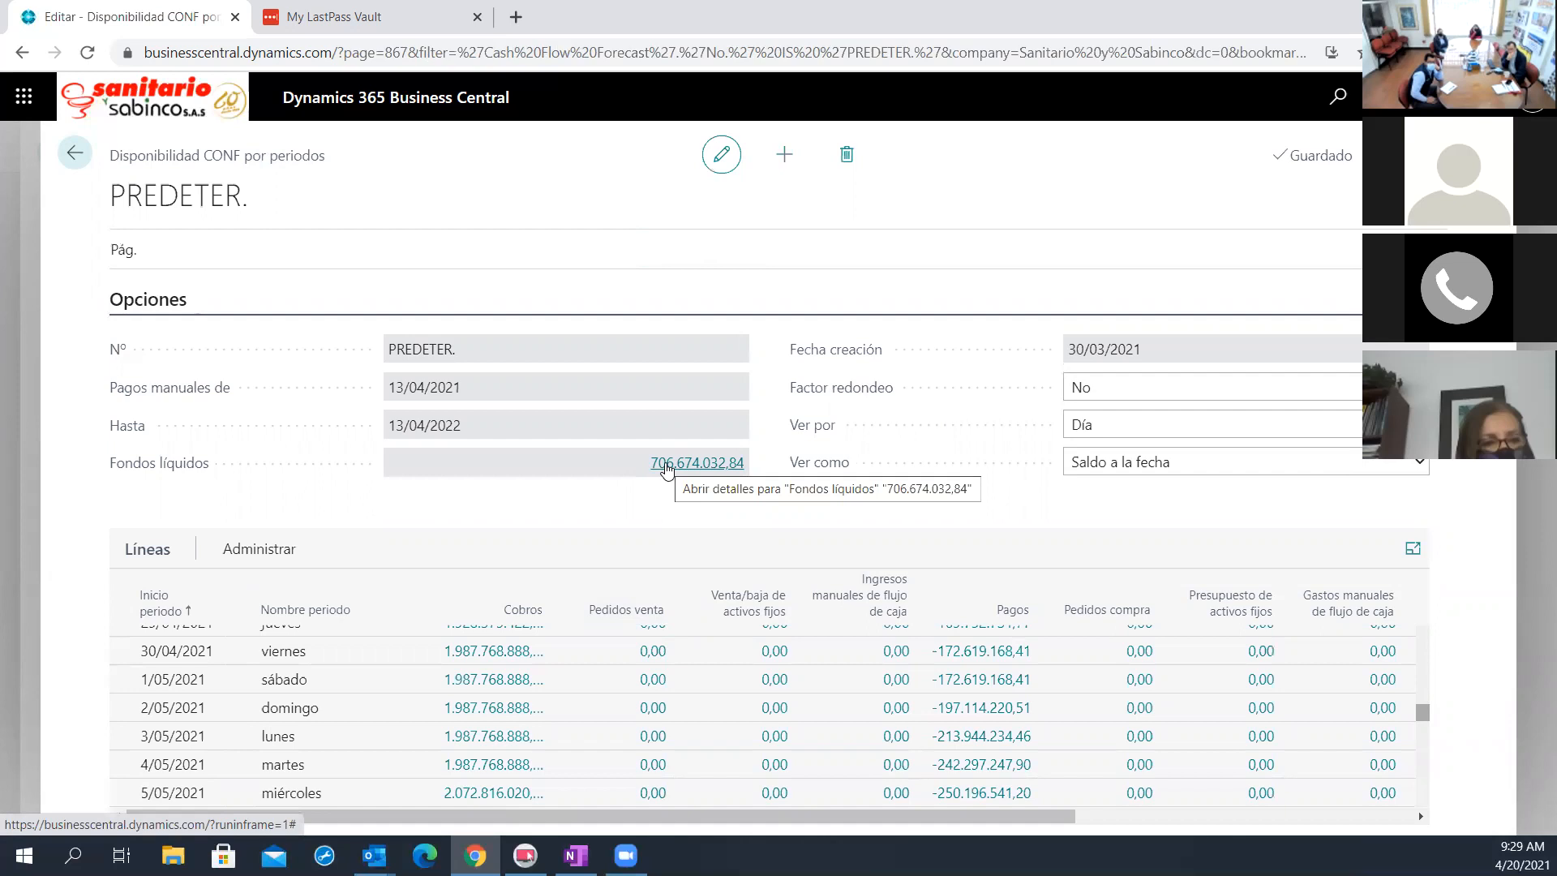
Examine twice the bank and tax account entries that make up Fondos líquidos, and return to the availability by periods
left_click(666, 467)
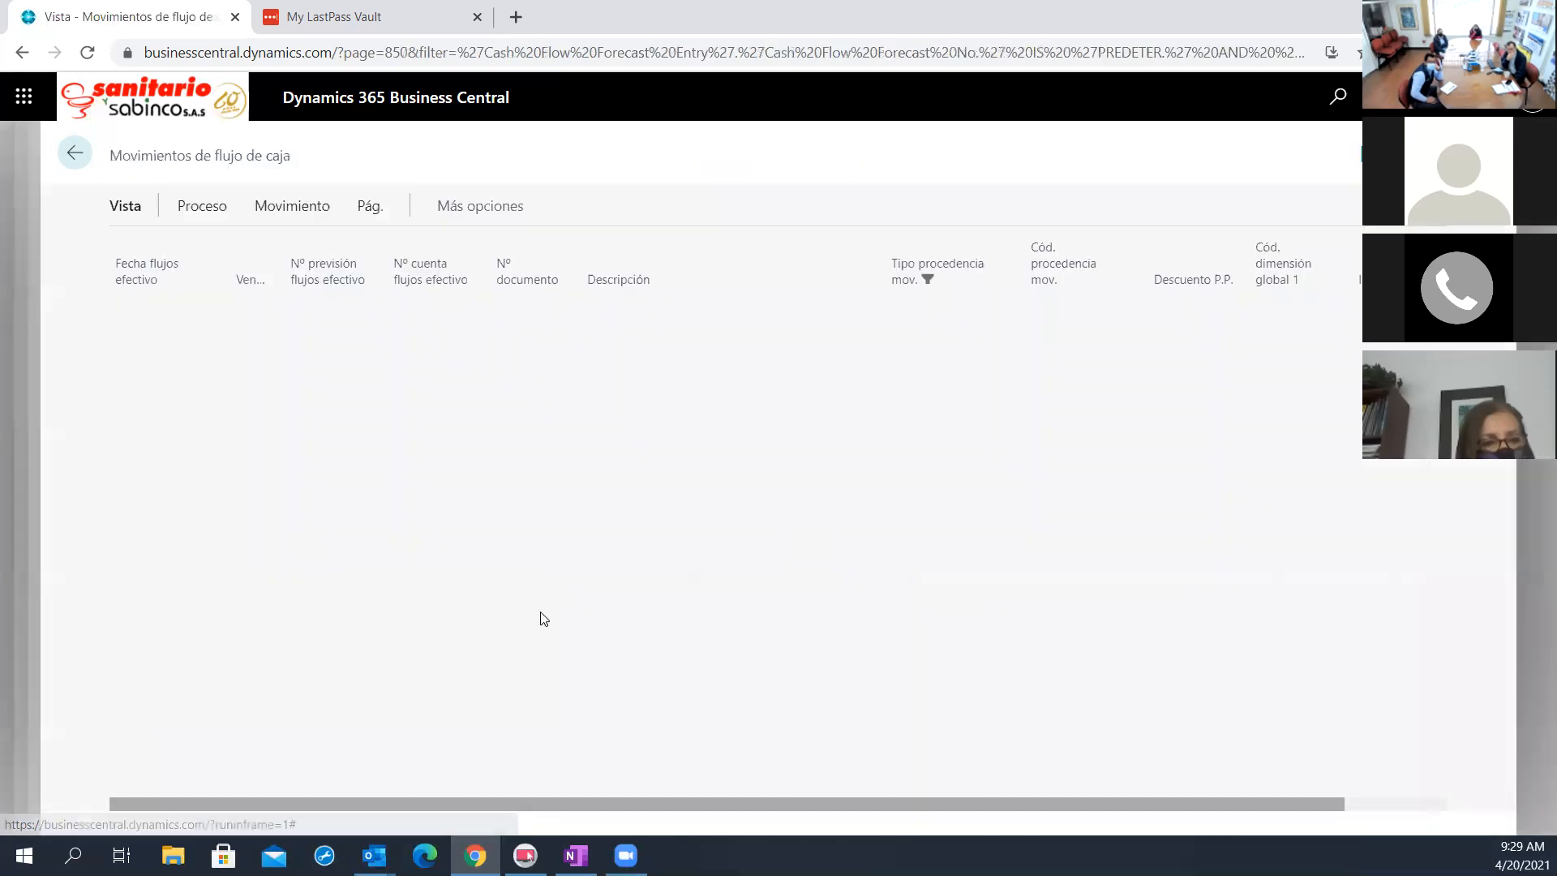
scroll(571, 534, "down", 10)
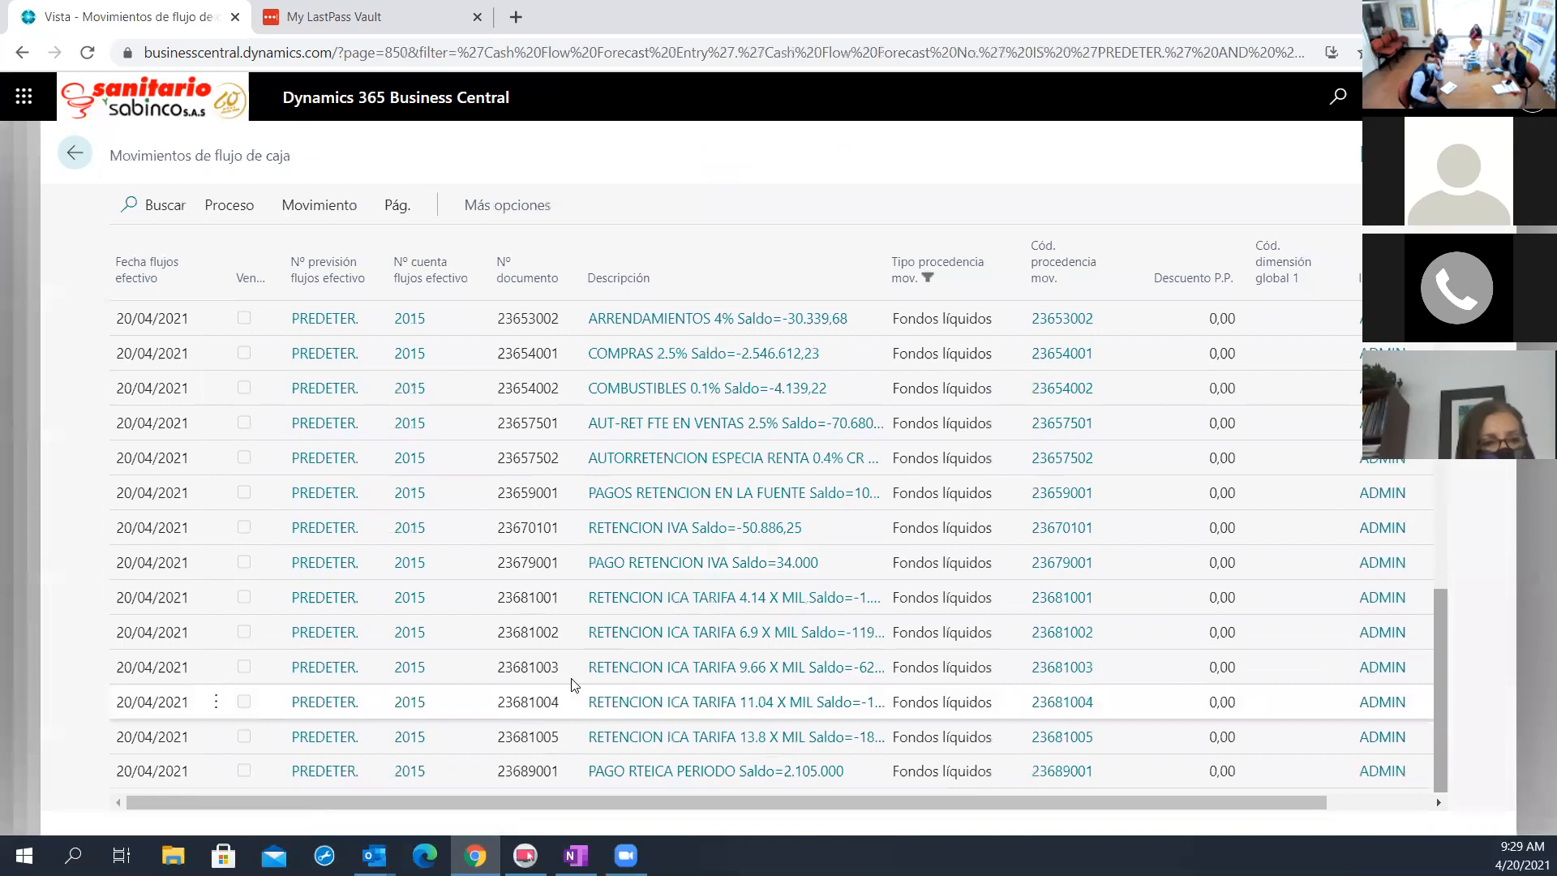
scroll(704, 661, "up", 3)
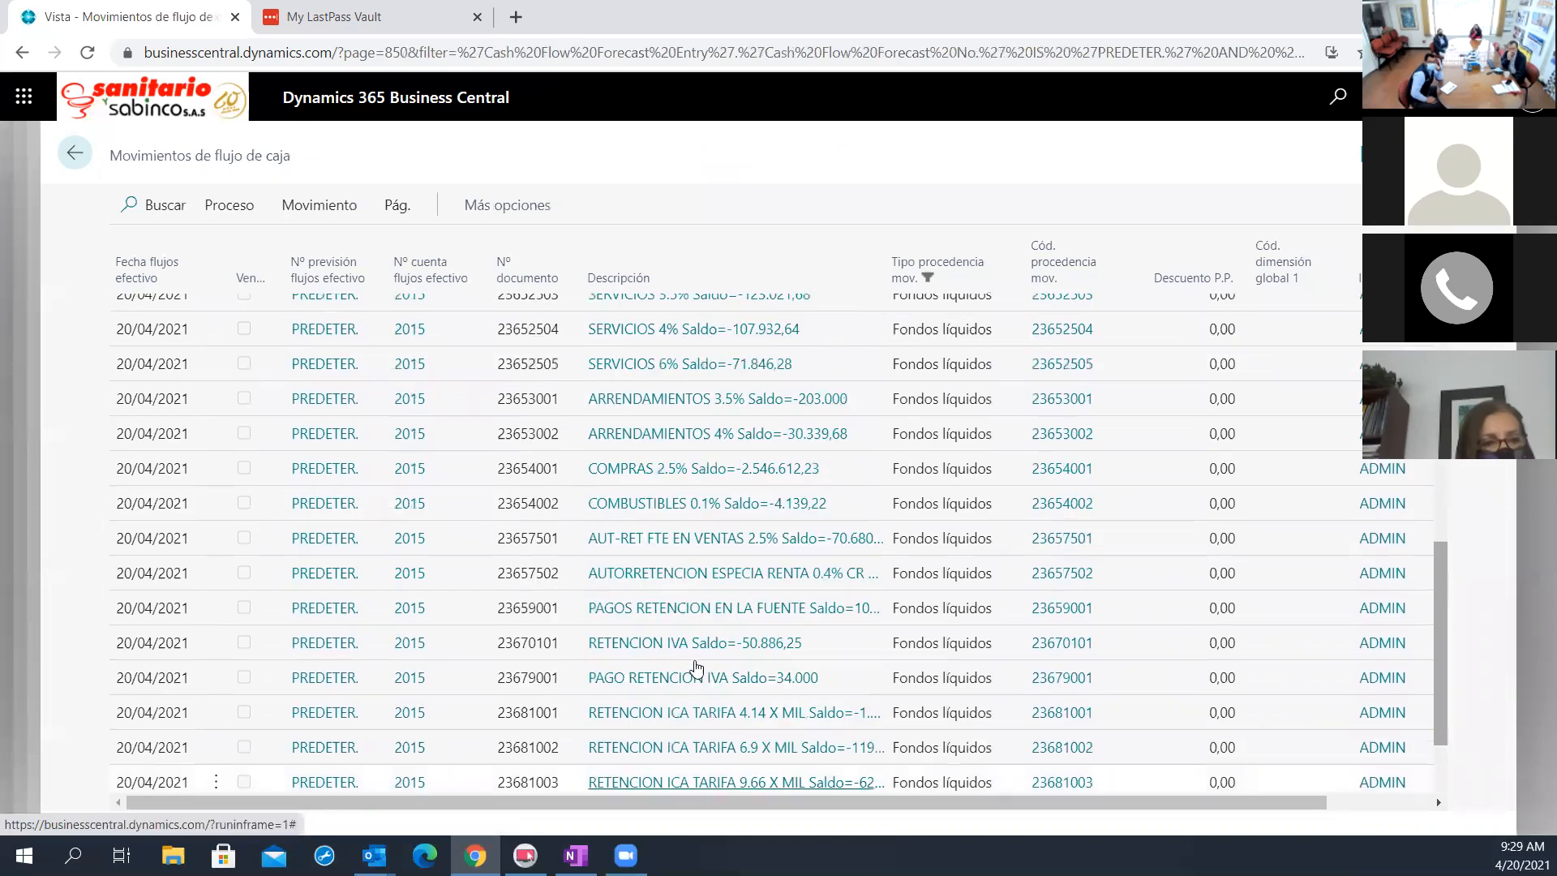
scroll(685, 665, "up", 5)
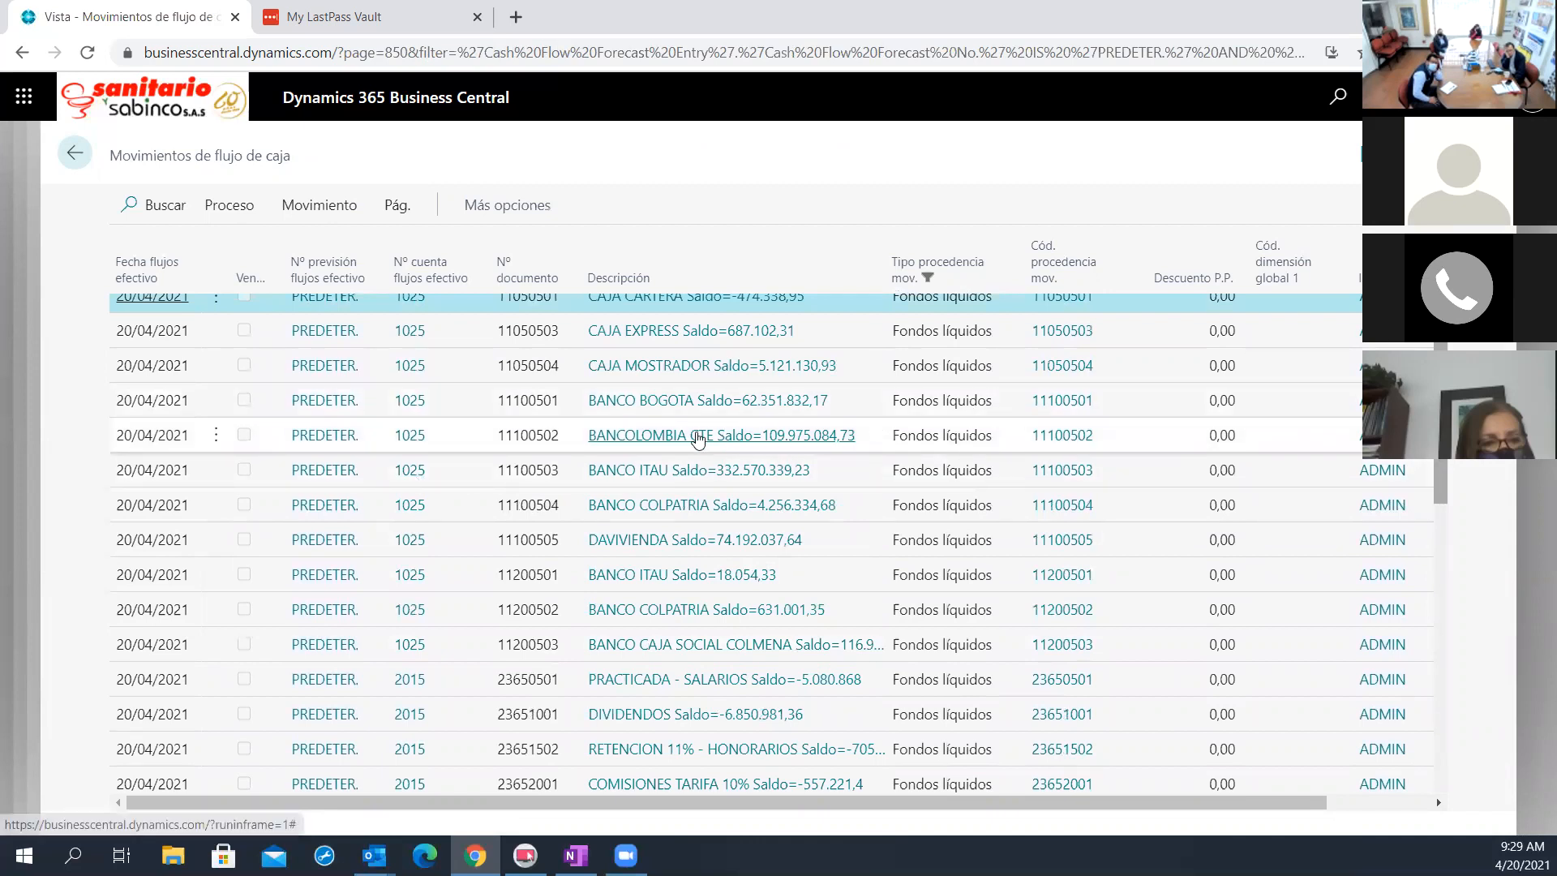
scroll(536, 411, "down", 6)
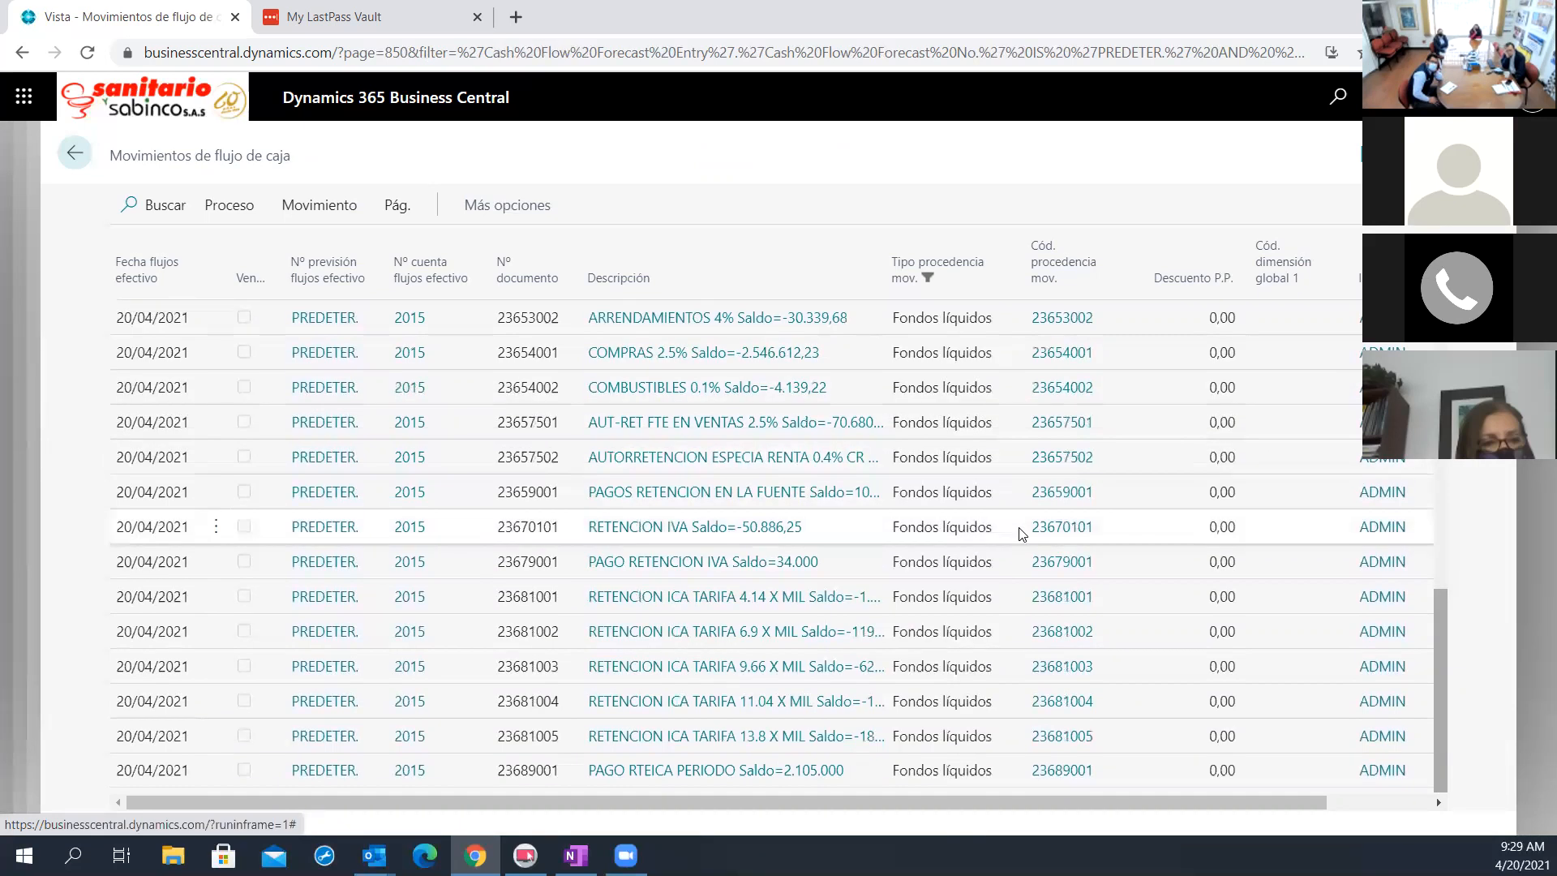
scroll(989, 559, "up", 6)
scroll(975, 601, "up", 1)
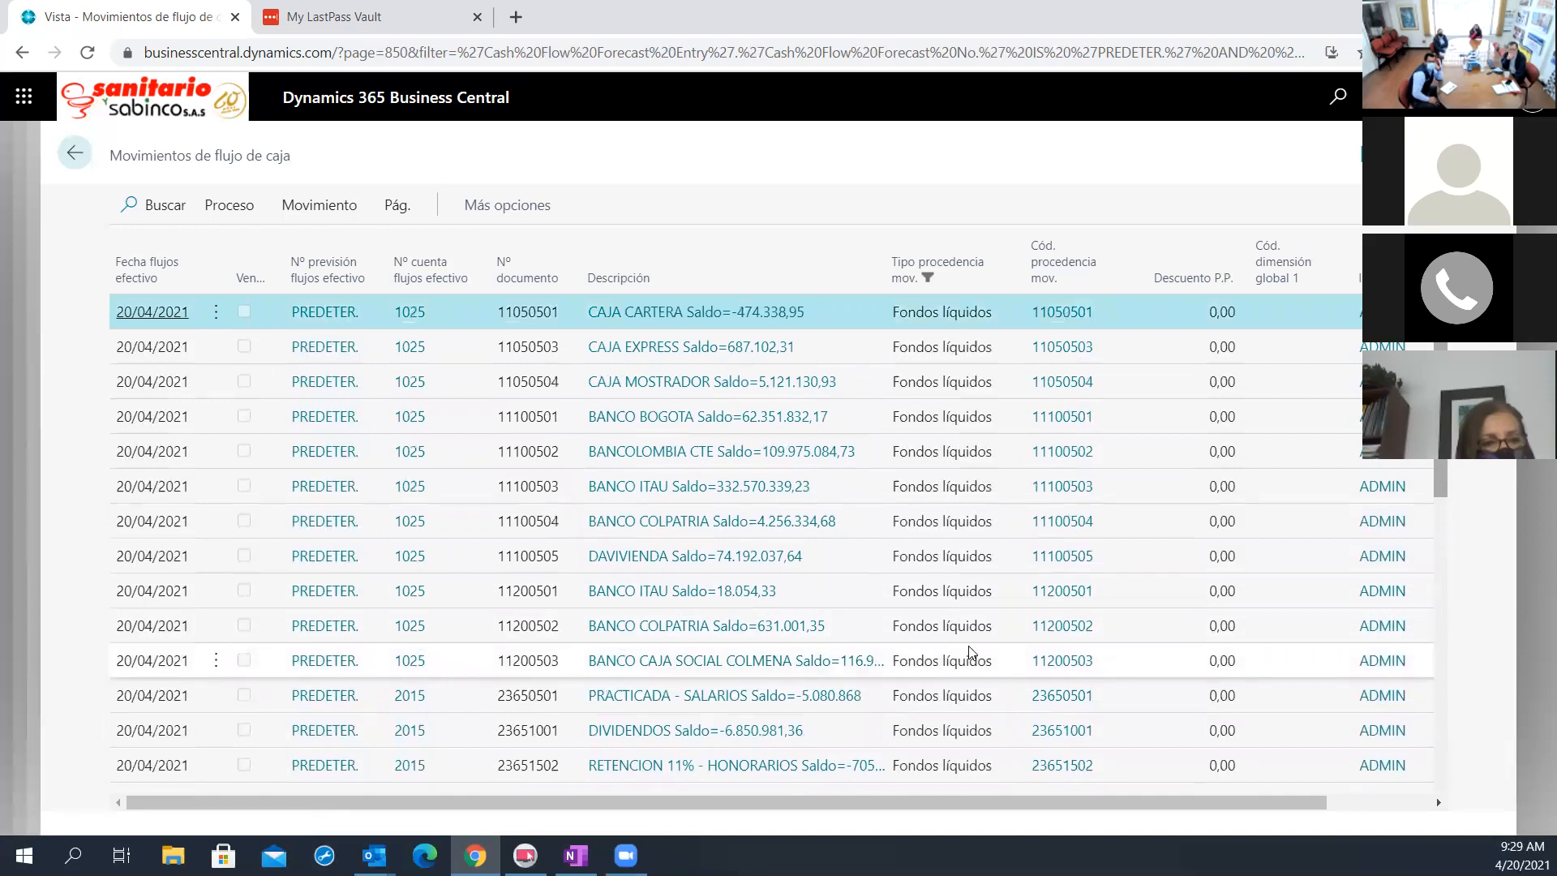
left_click(74, 154)
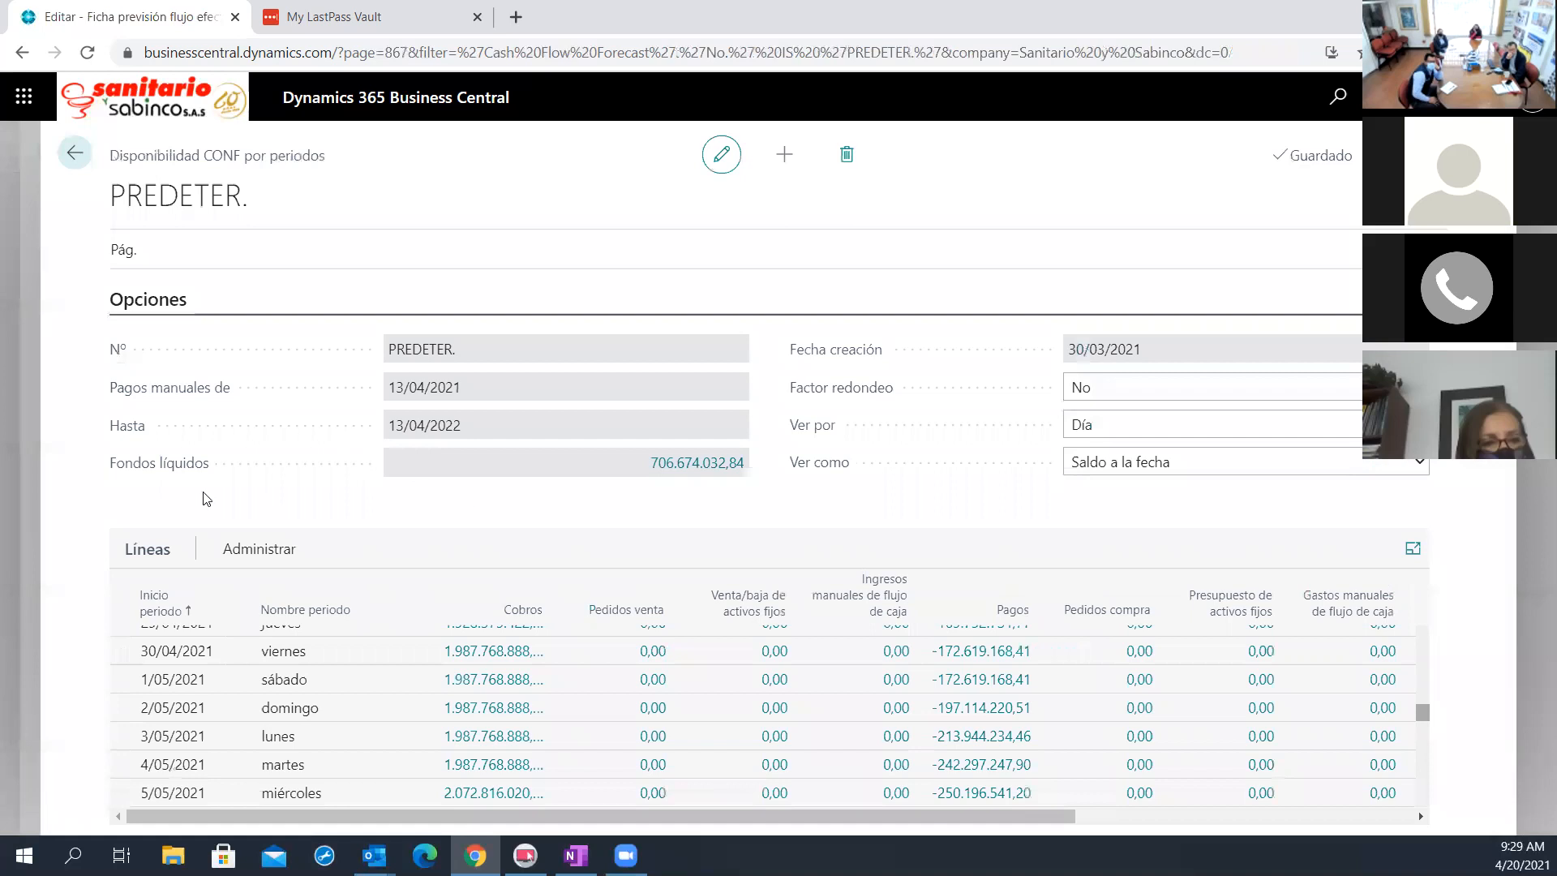
left_click(710, 469)
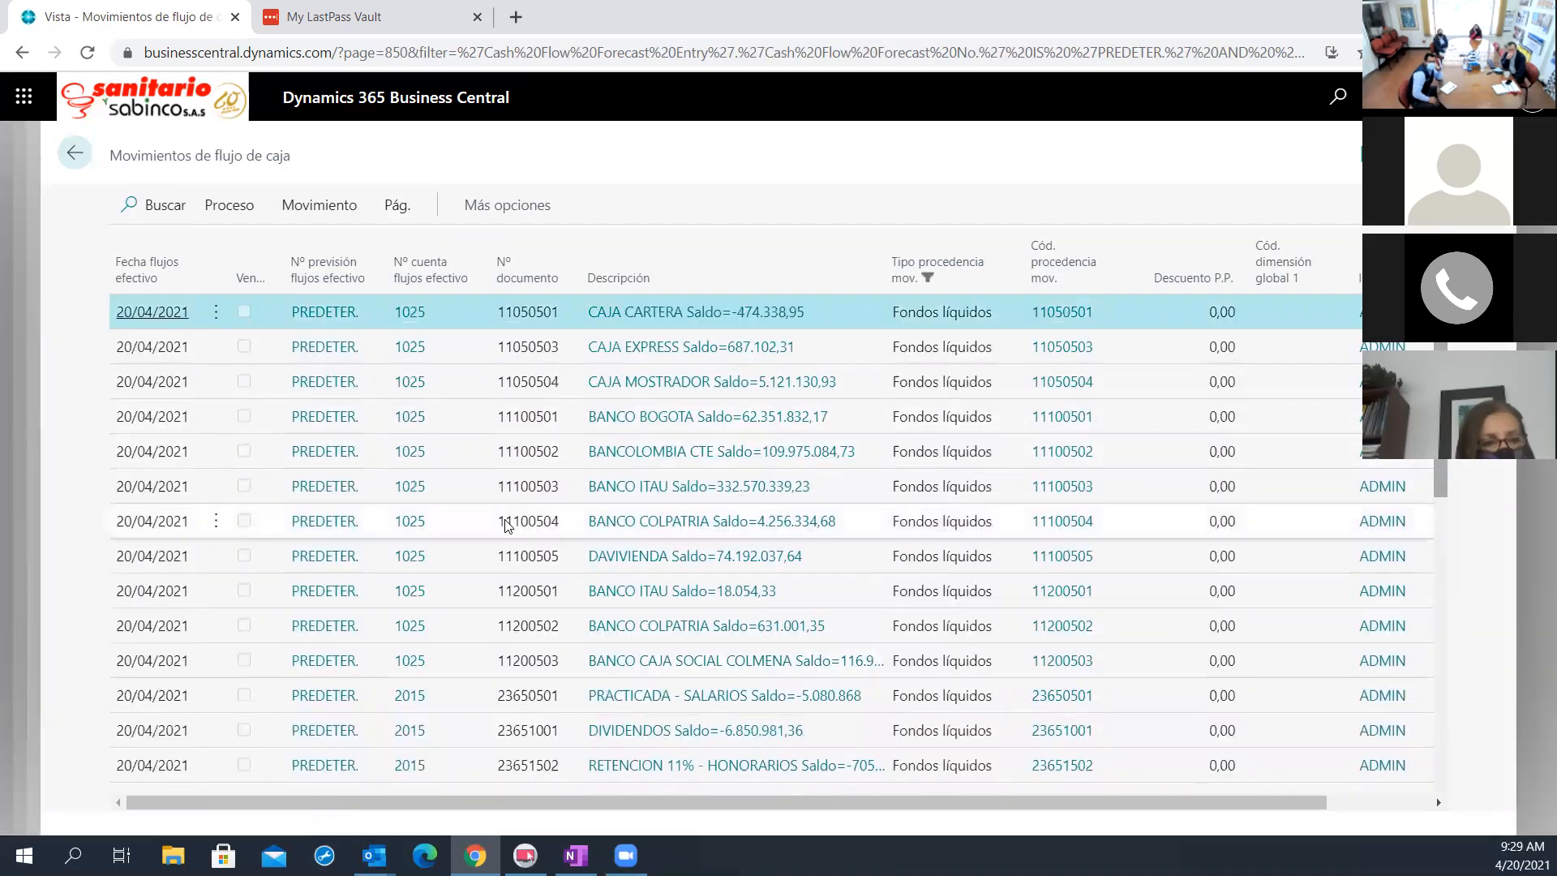
scroll(685, 604, "down", 5)
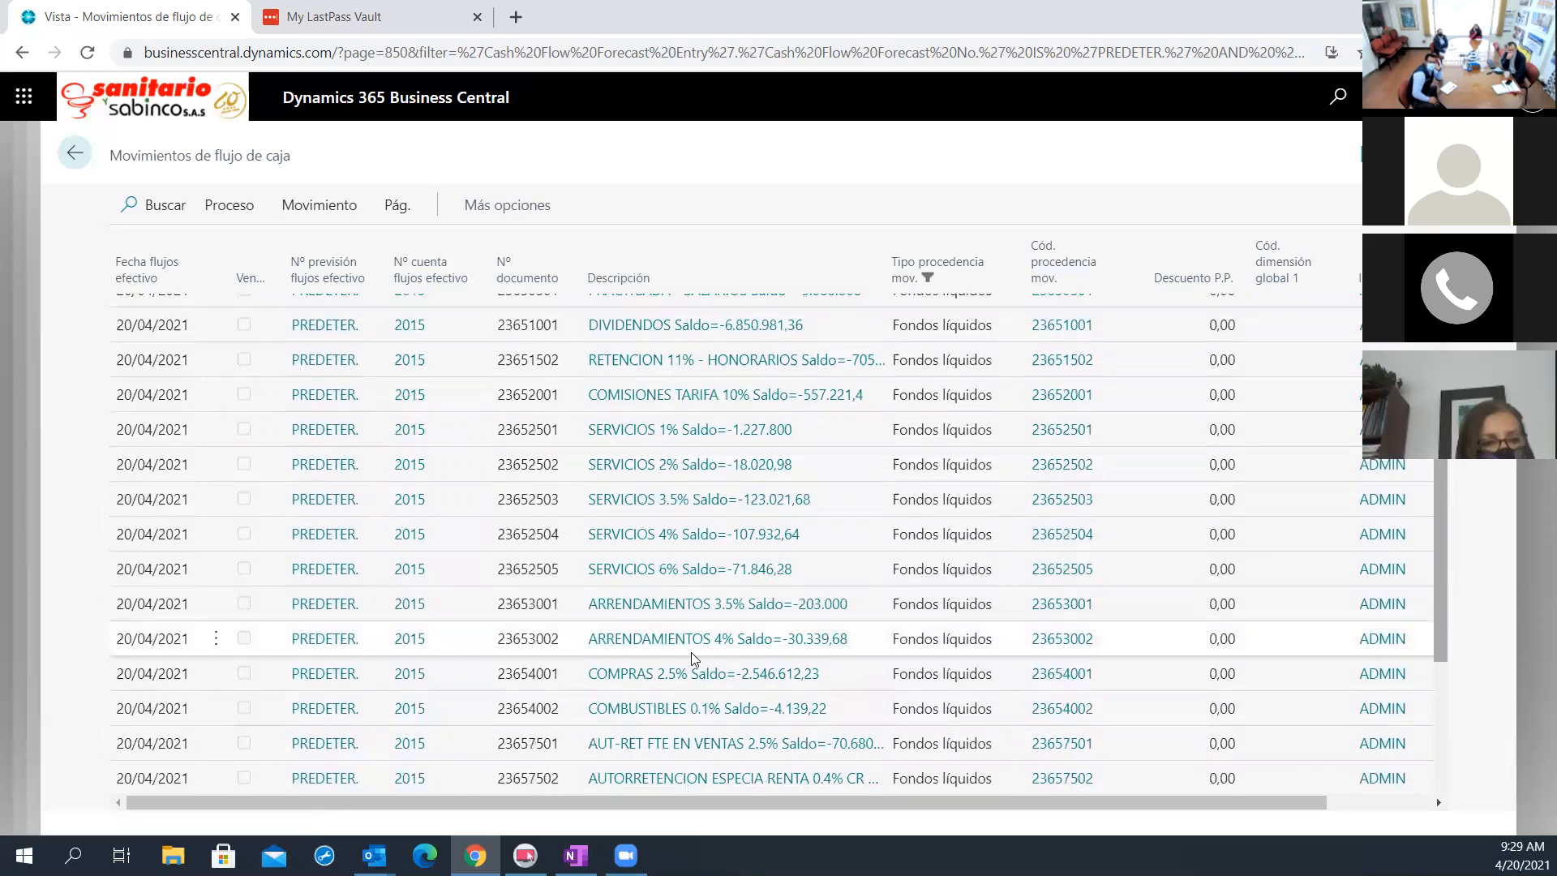
scroll(692, 659, "down", 3)
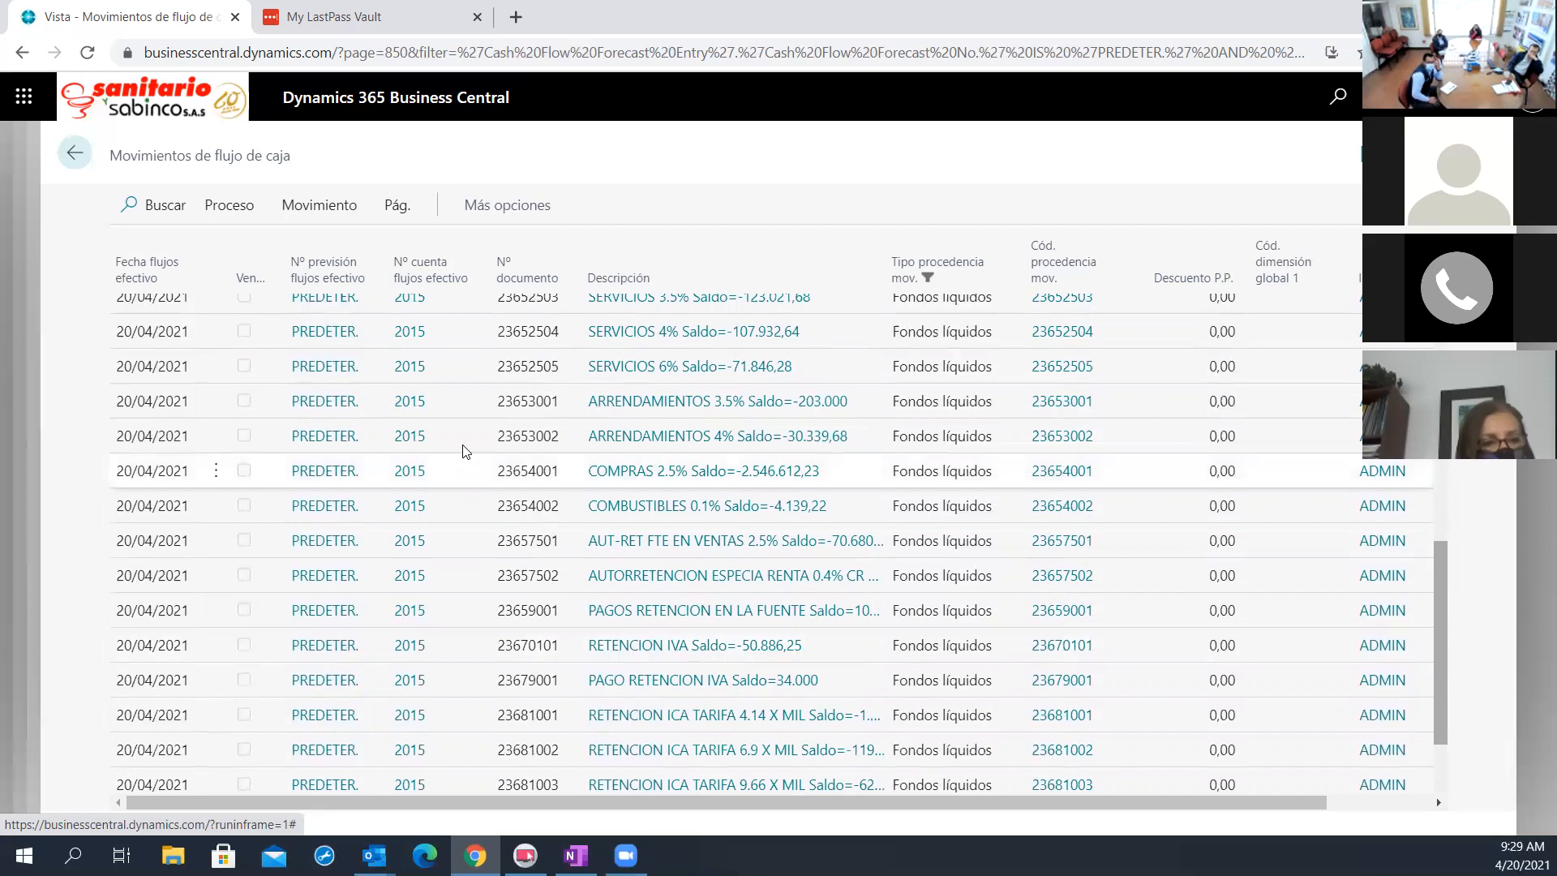
left_click(76, 155)
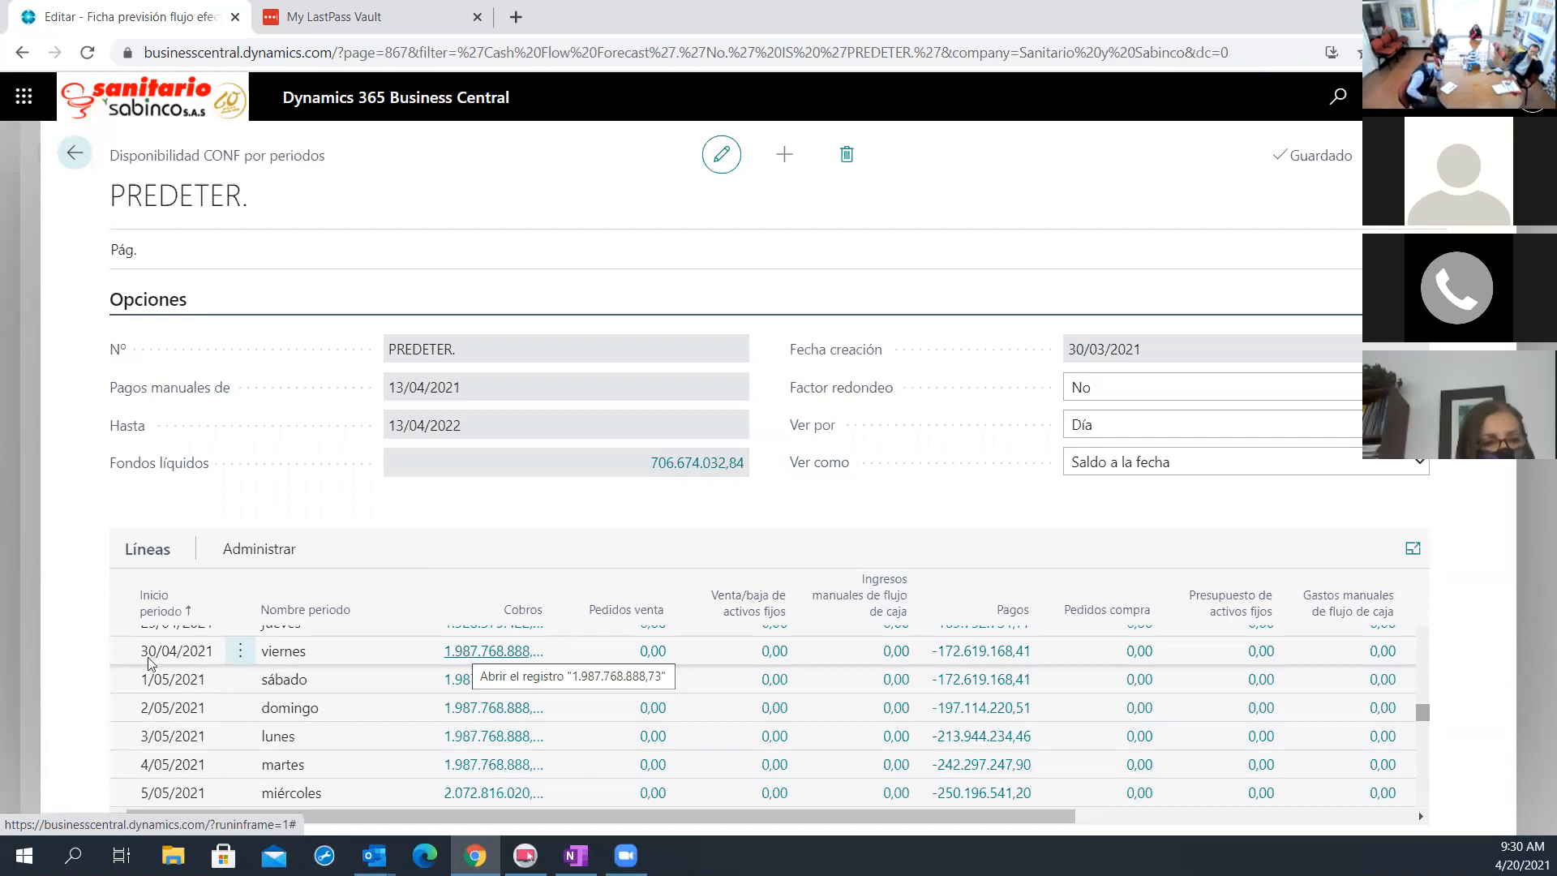
Look through the Cobros entries of the 20/04/2021 line and return to the availability by periods
scroll(348, 714, "up", 4)
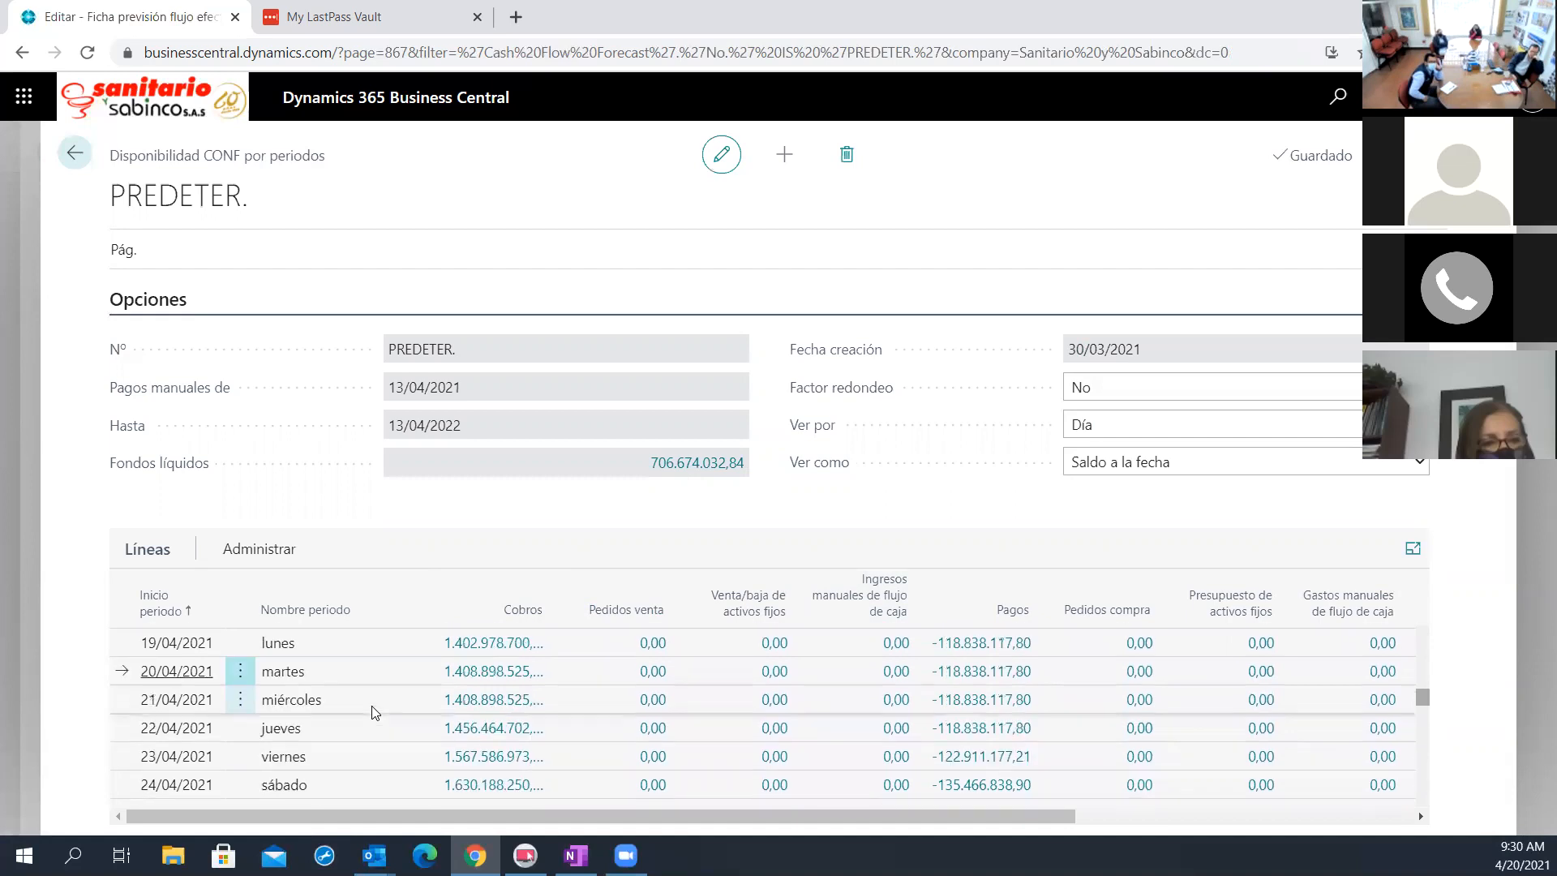
left_click(490, 673)
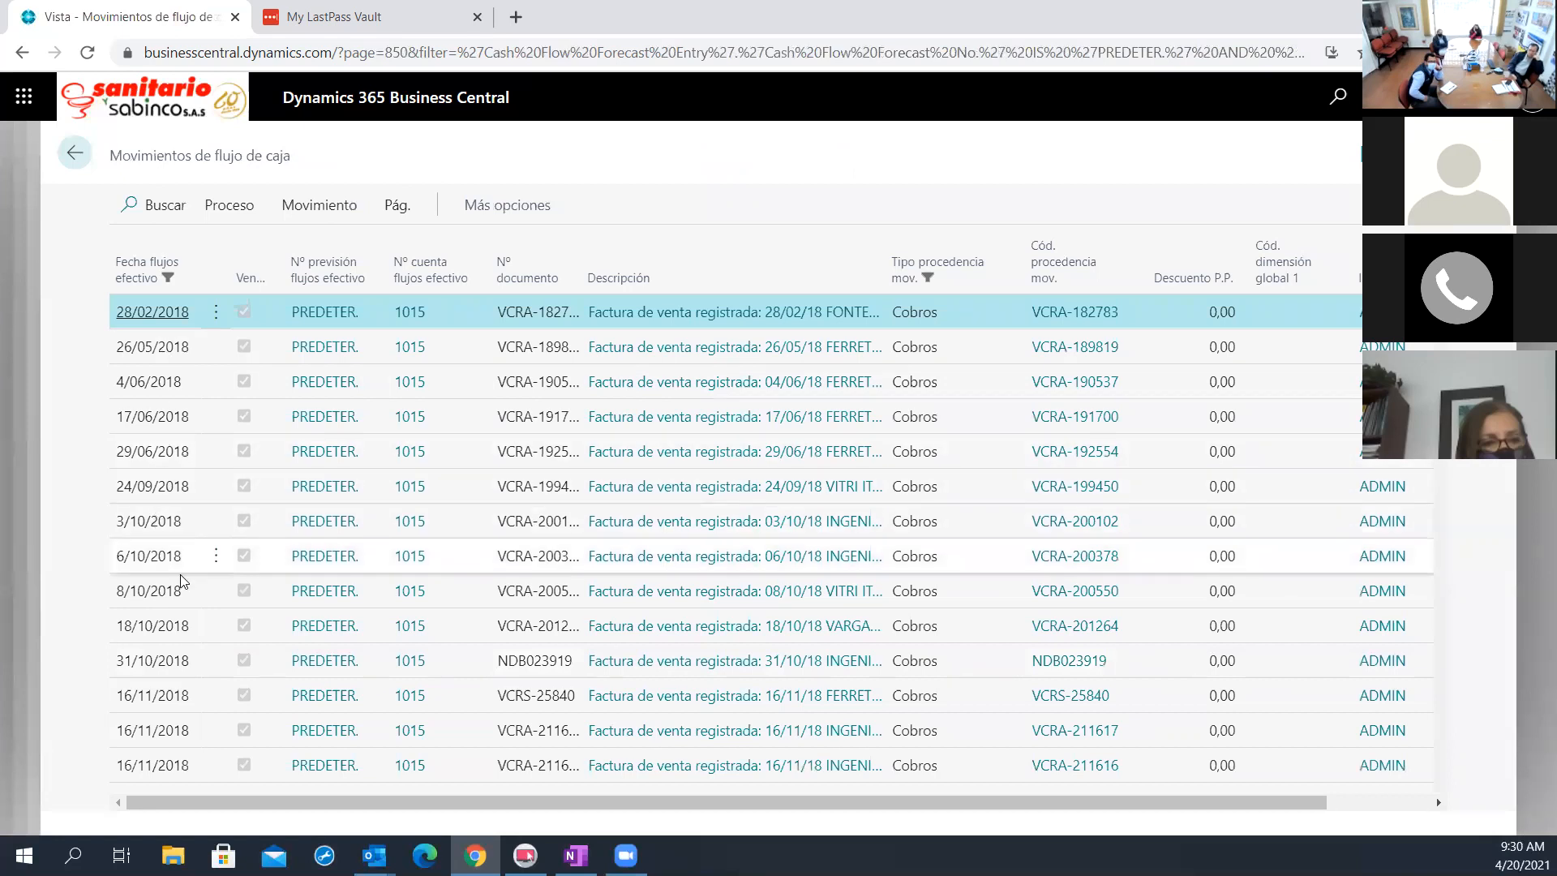
scroll(167, 560, "down", 15)
scroll(181, 598, "down", 10)
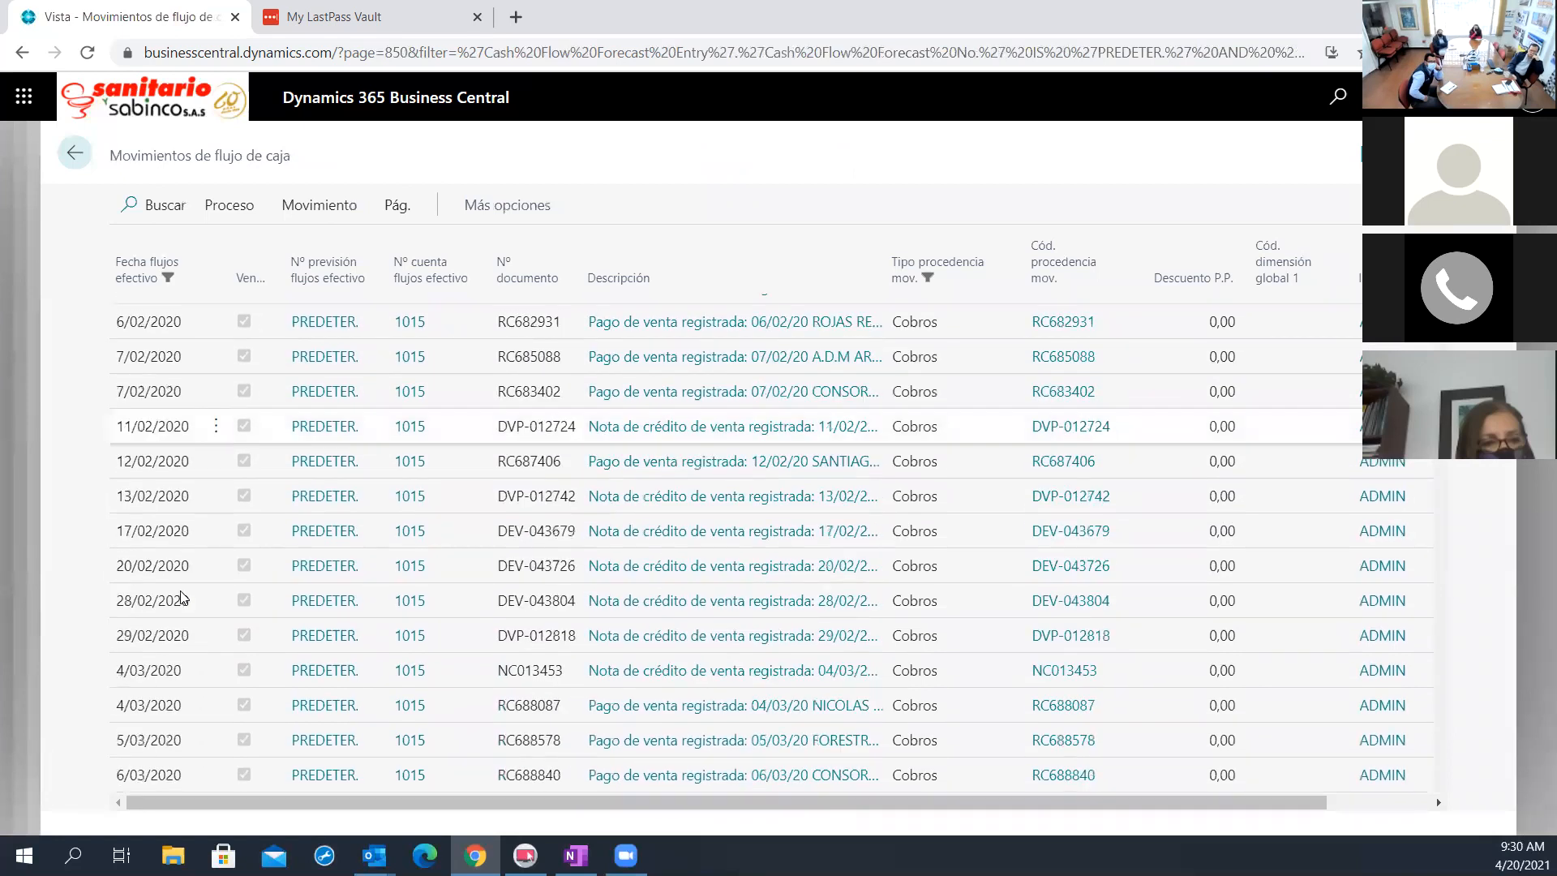
left_click(86, 171)
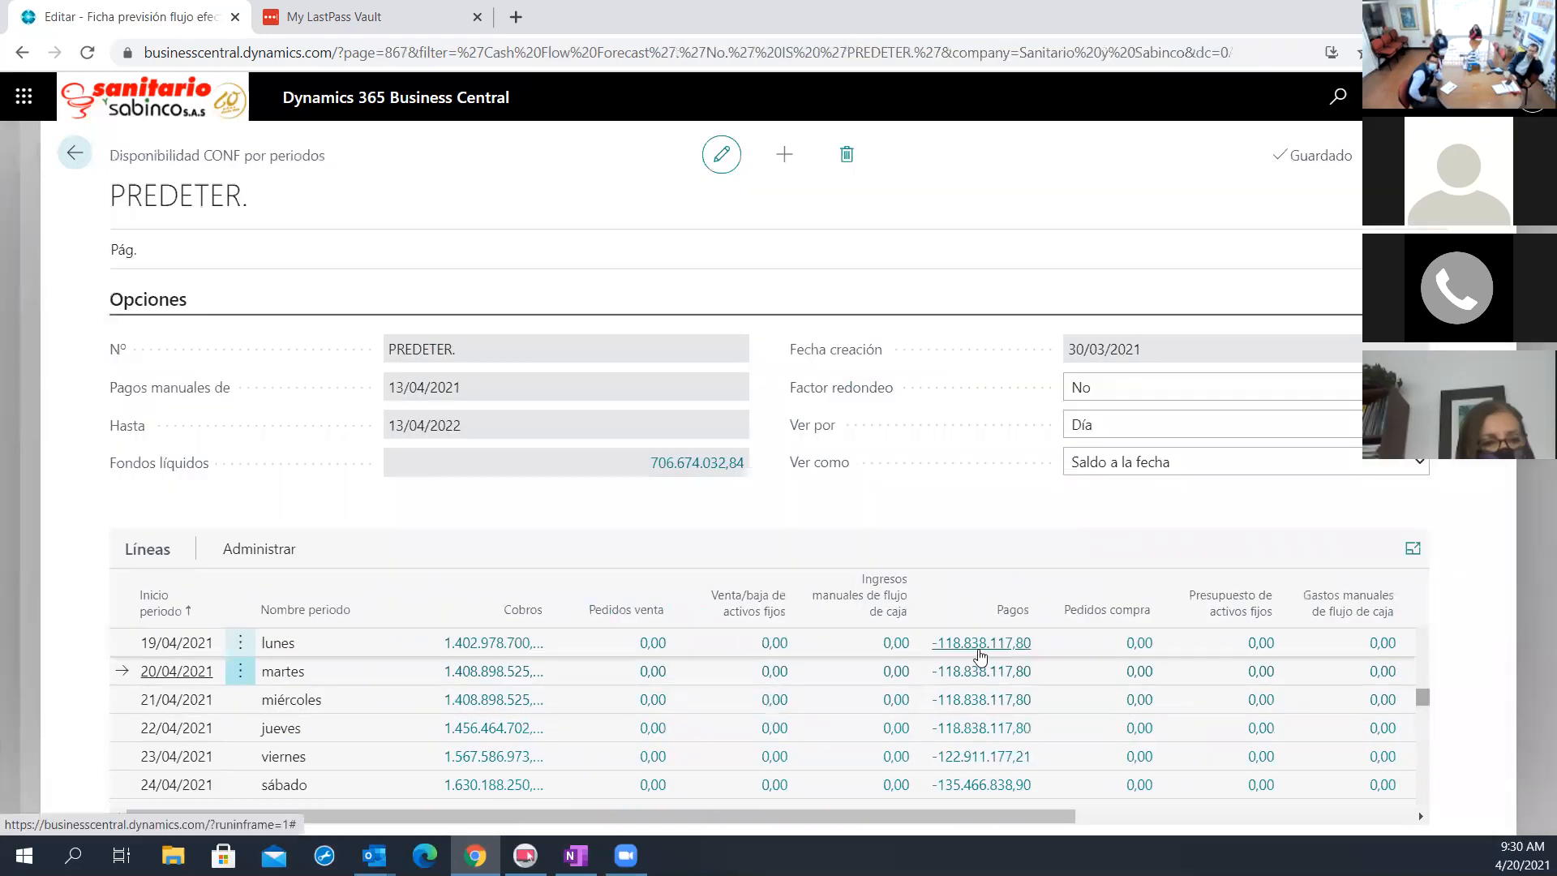
Examine the Pagos entries and the Cobros entries of the 19/04/2021 line
left_click(986, 646)
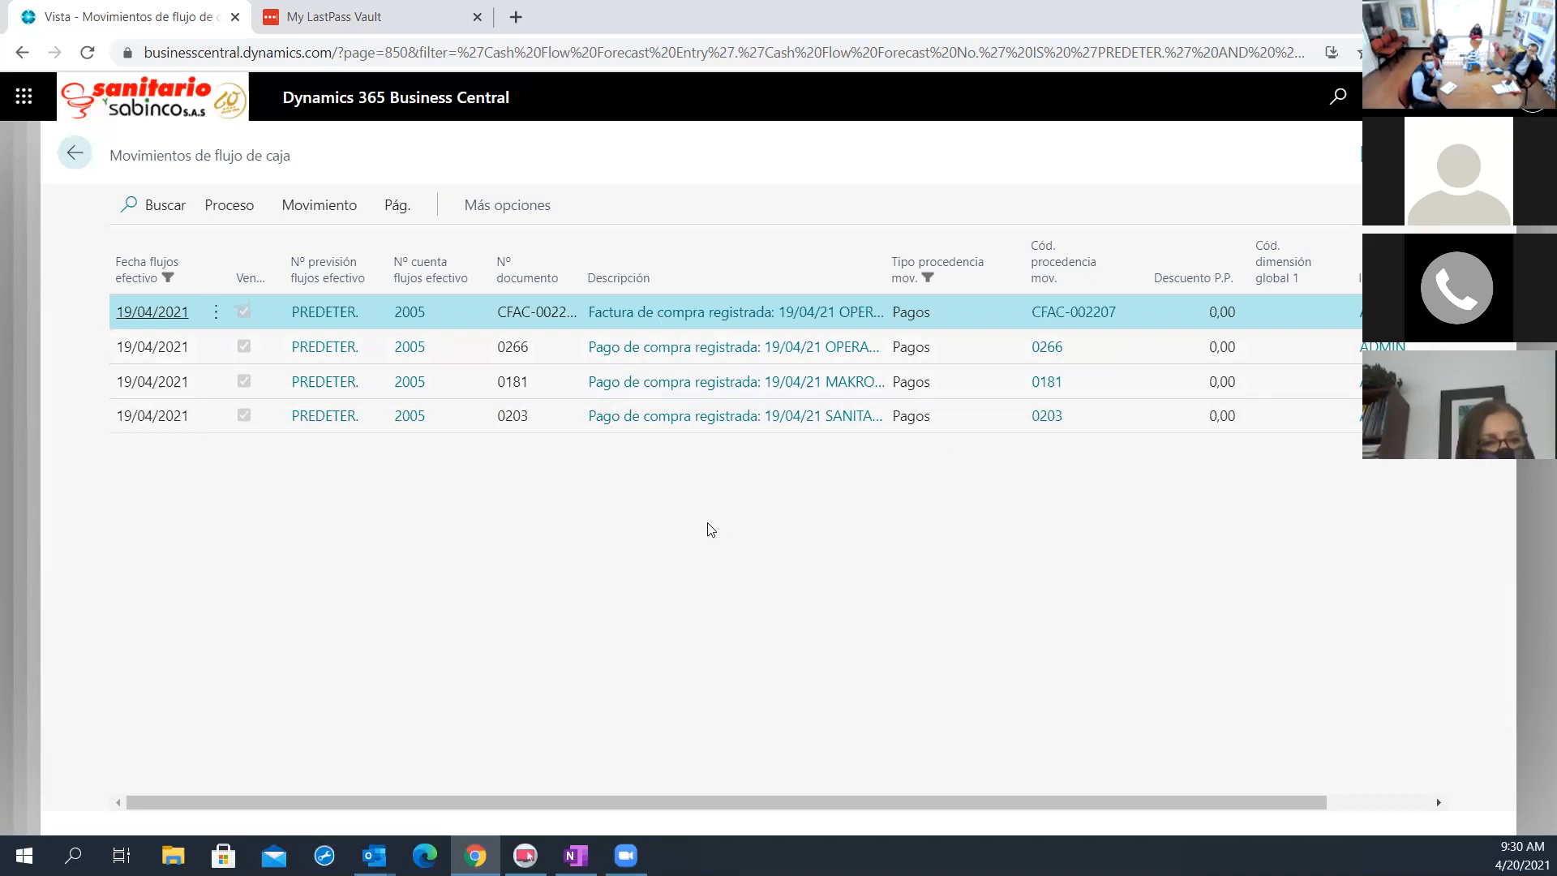
left_click(65, 162)
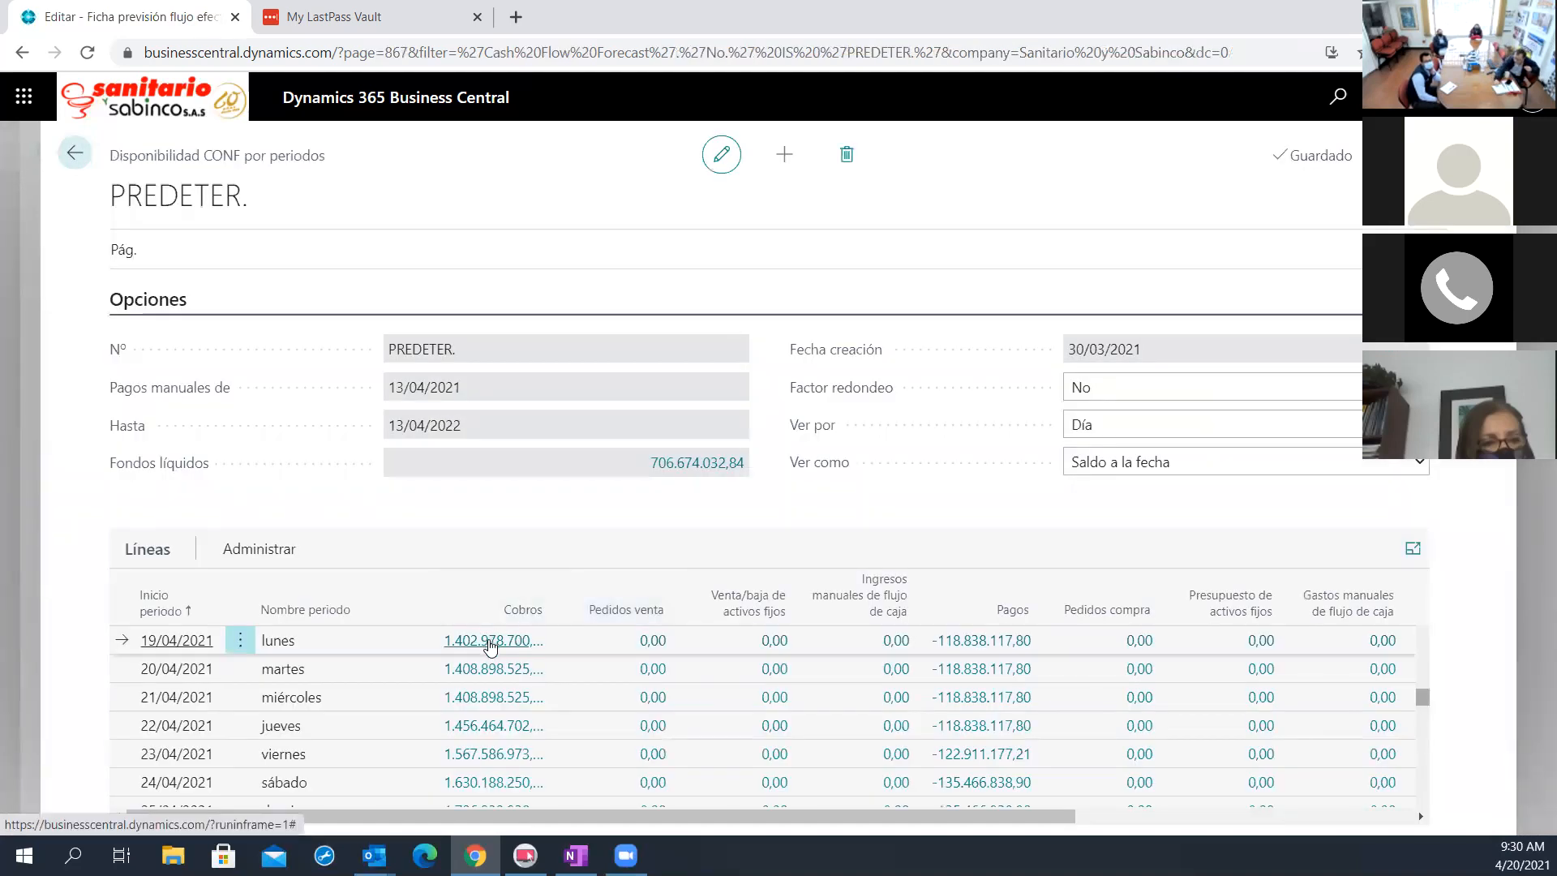
left_click(489, 641)
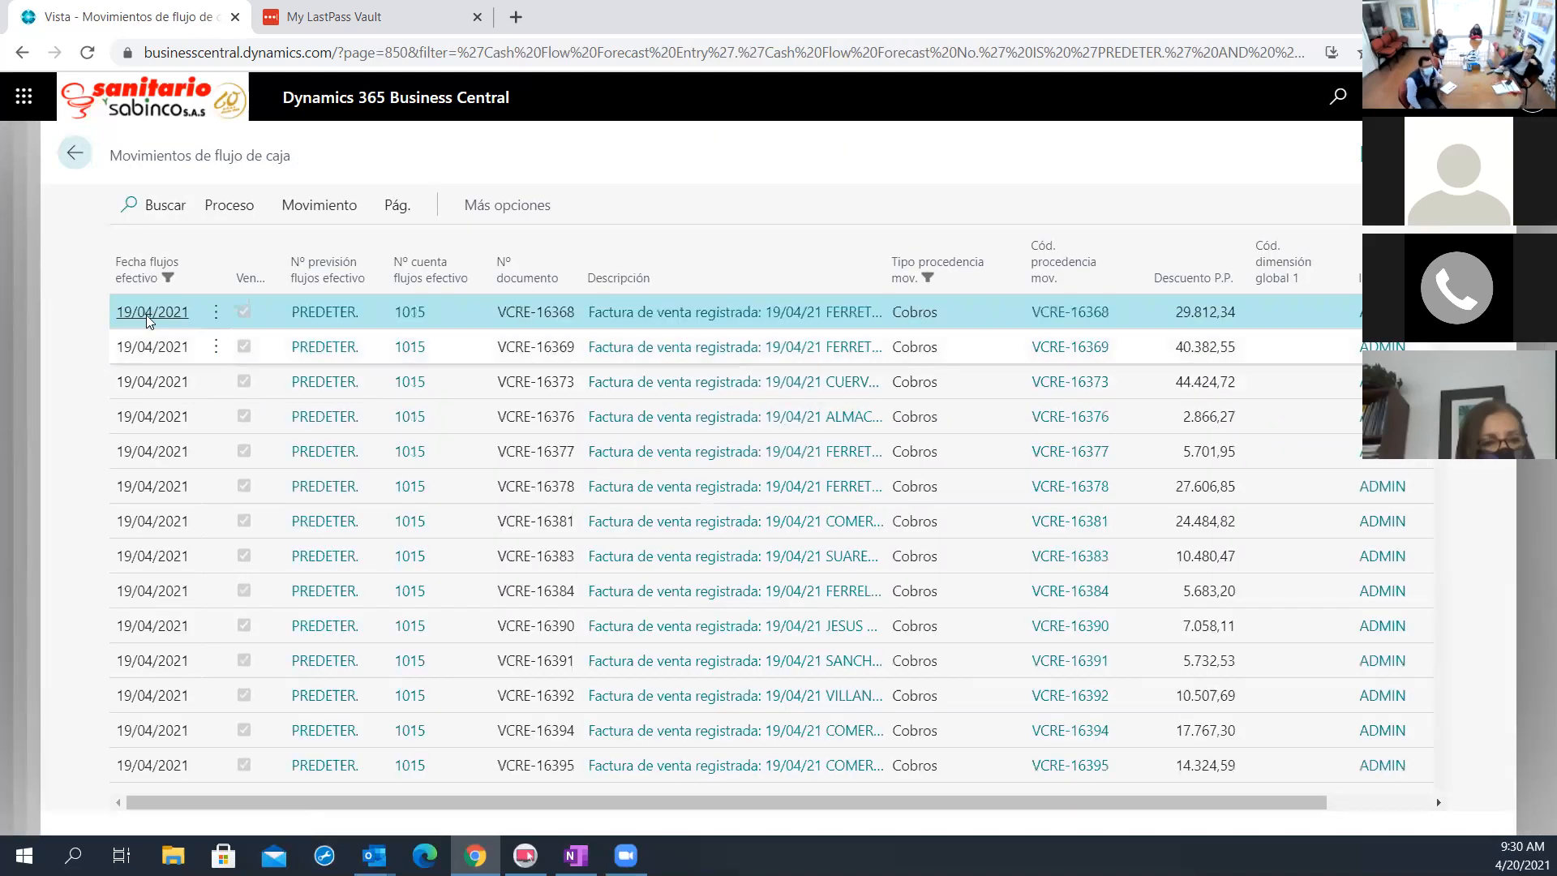
left_click(131, 262)
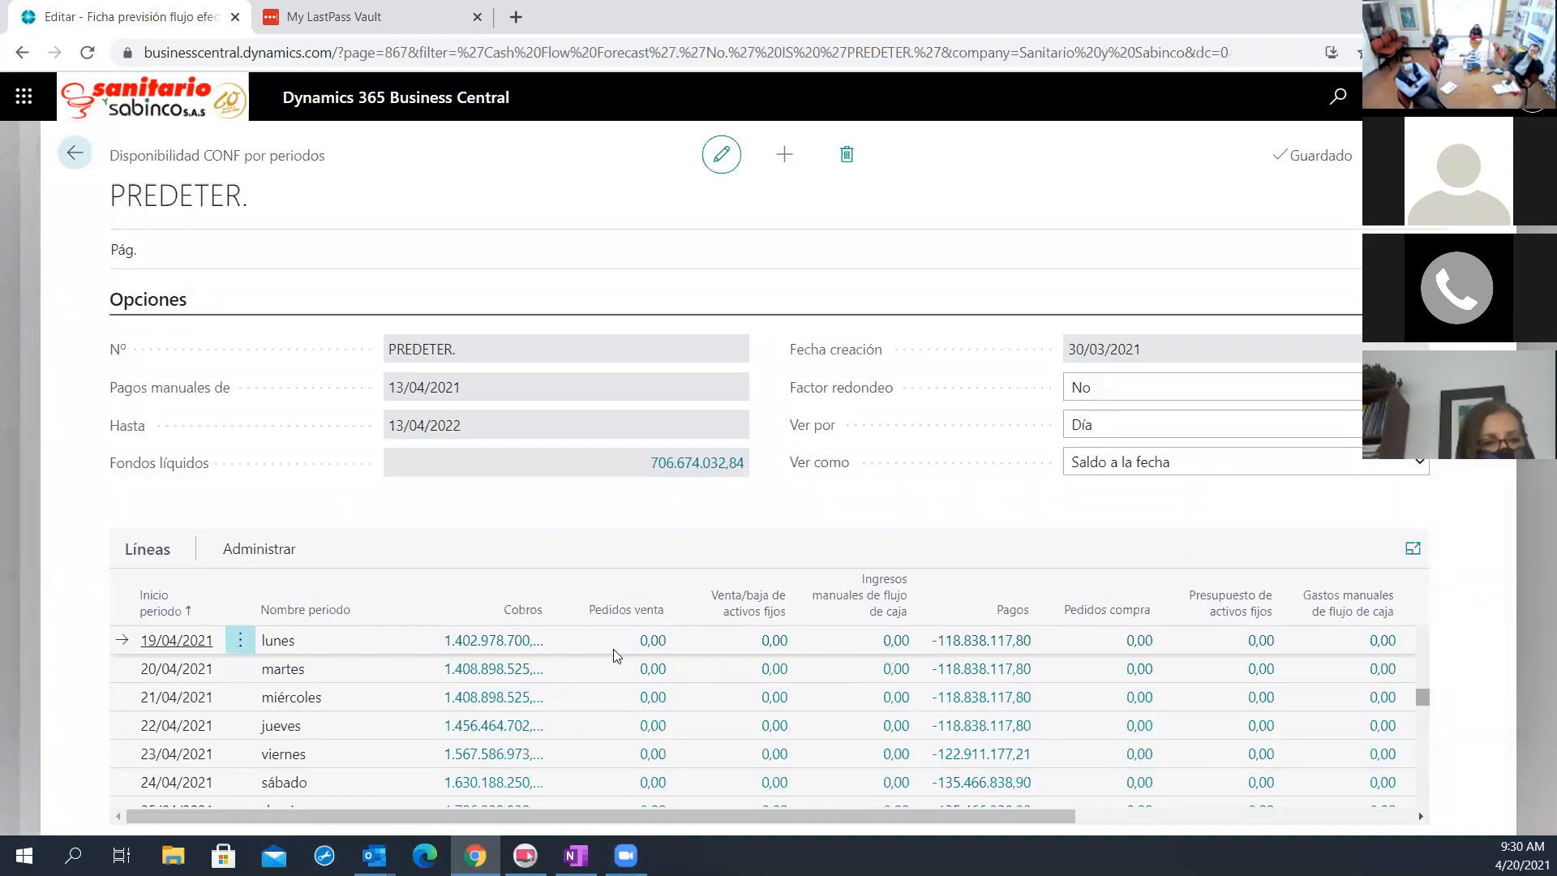
Recheck the Cobros entries of the 20/04/2021 line and examine its Pagos entries
left_click(495, 670)
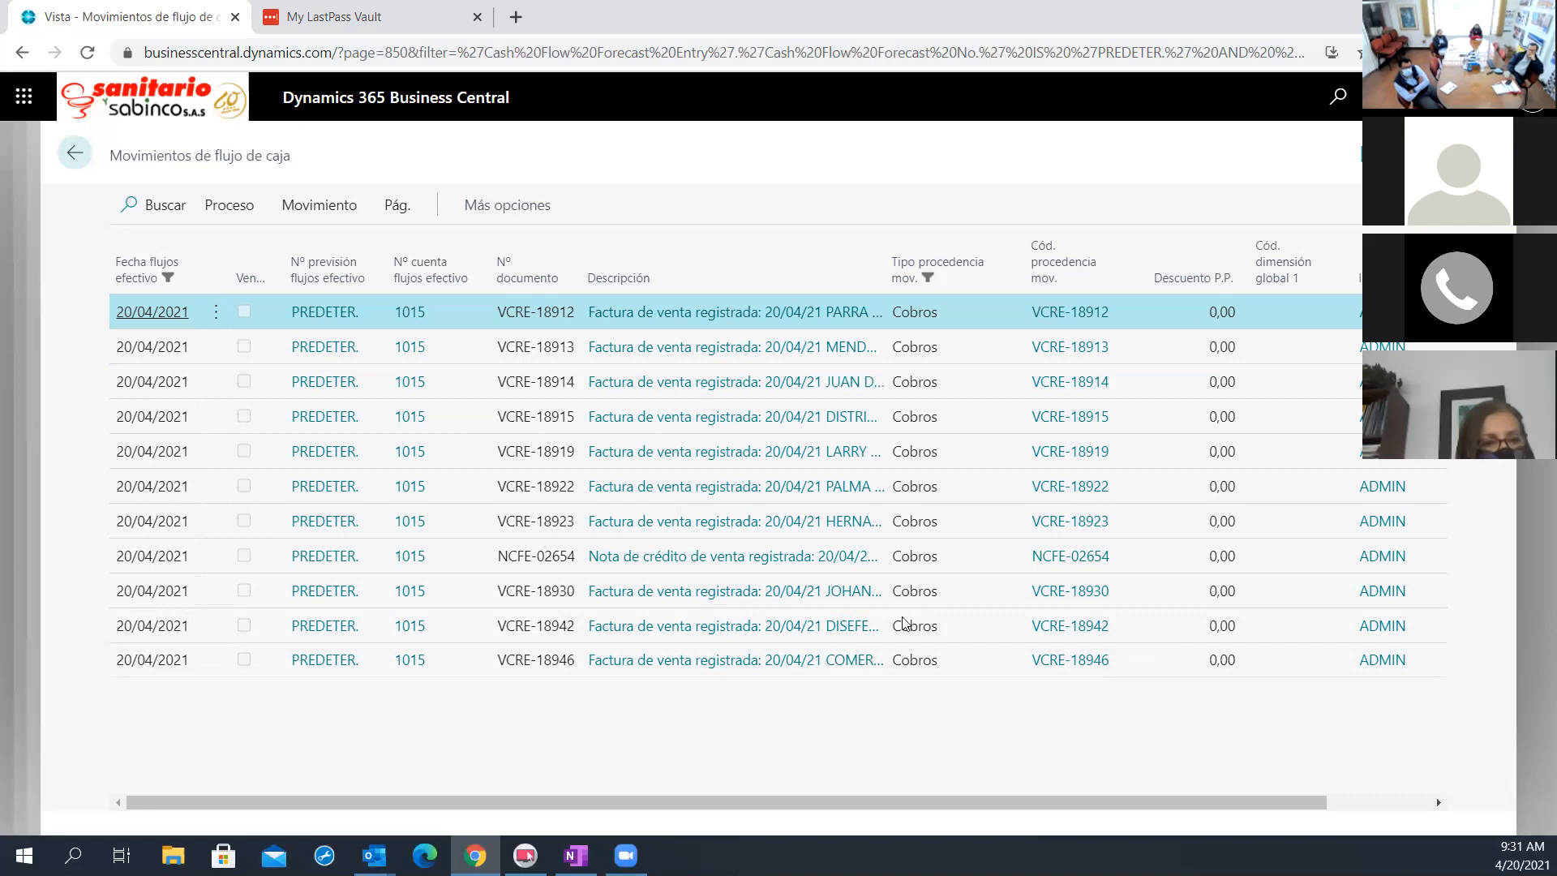
left_click(76, 153)
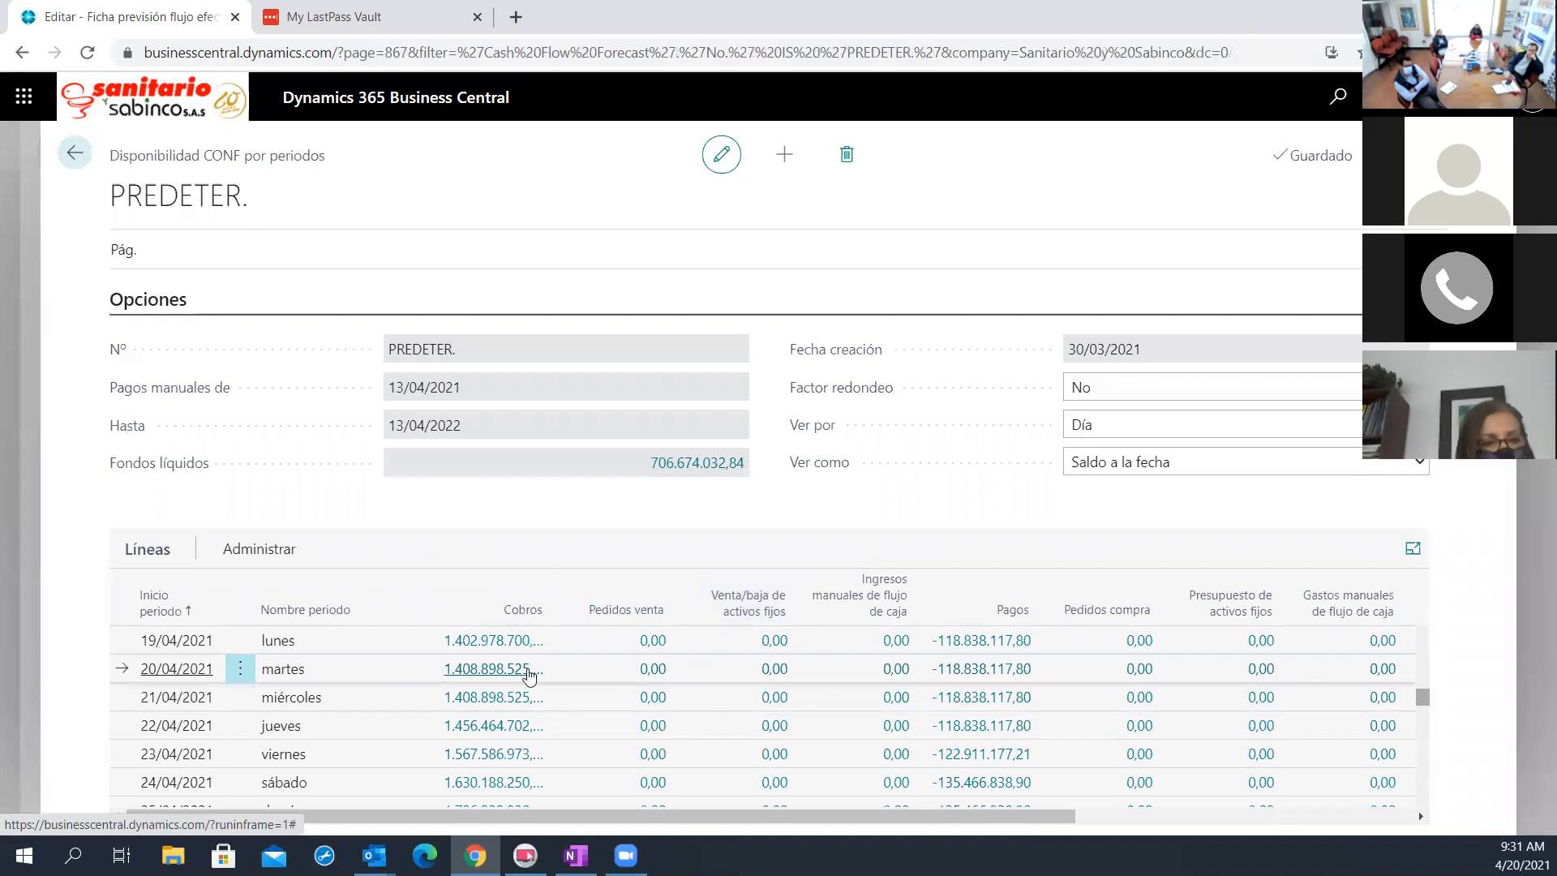
left_click(977, 669)
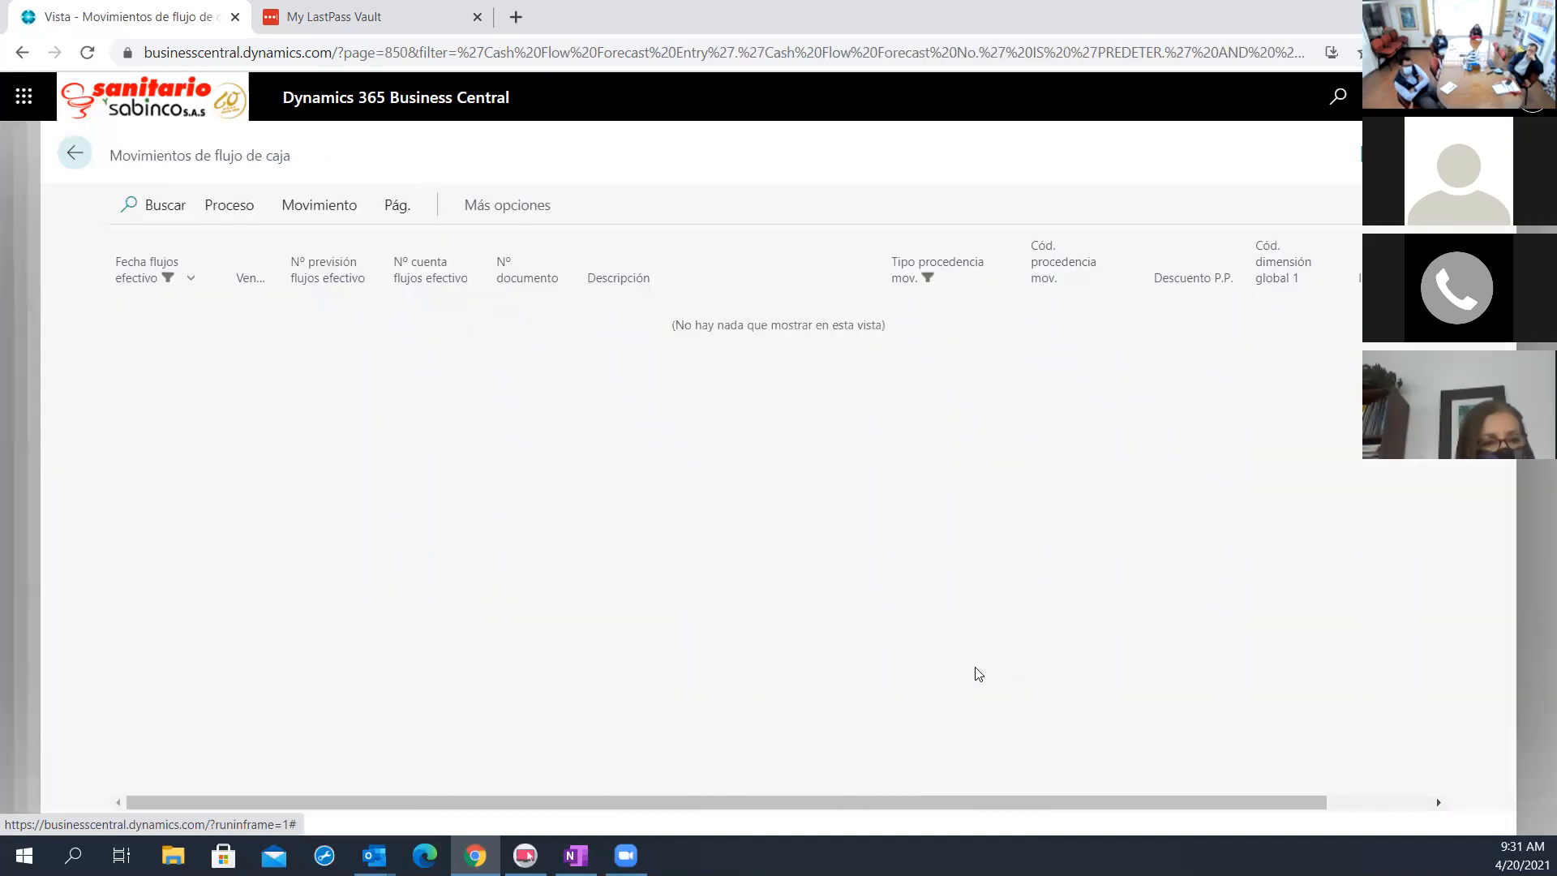
left_click(76, 156)
Set the Ver como option of the availability by periods to Saldo periodo
left_click(1372, 469)
left_click(1260, 485)
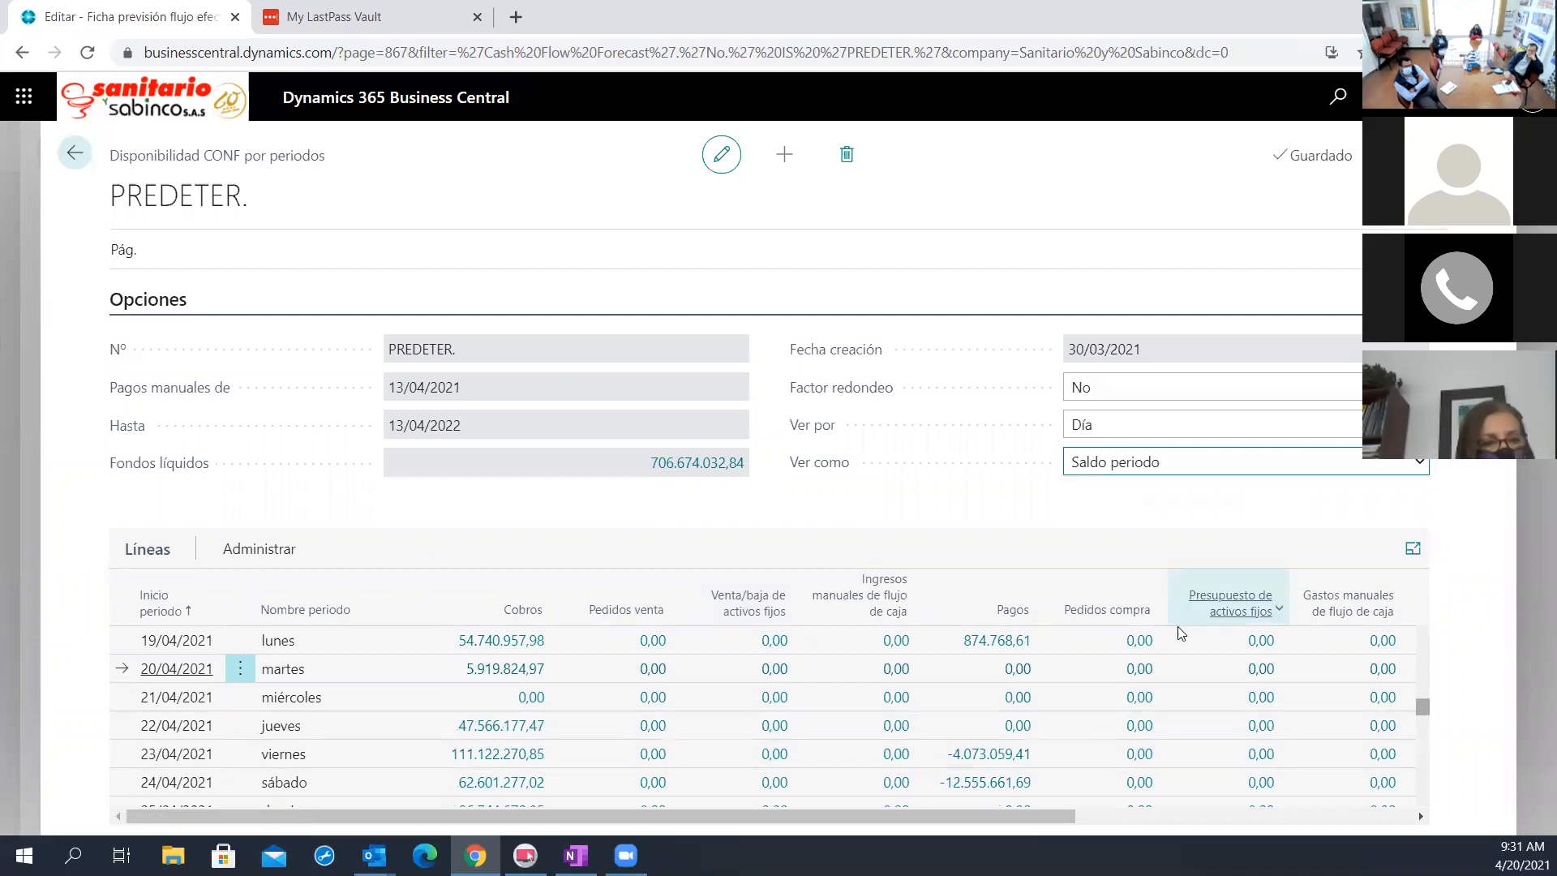
Switch the Ver como option to Saldo a la fecha to compare the accumulated balances, and restore Saldo periodo
left_click(1129, 463)
left_click(1126, 503)
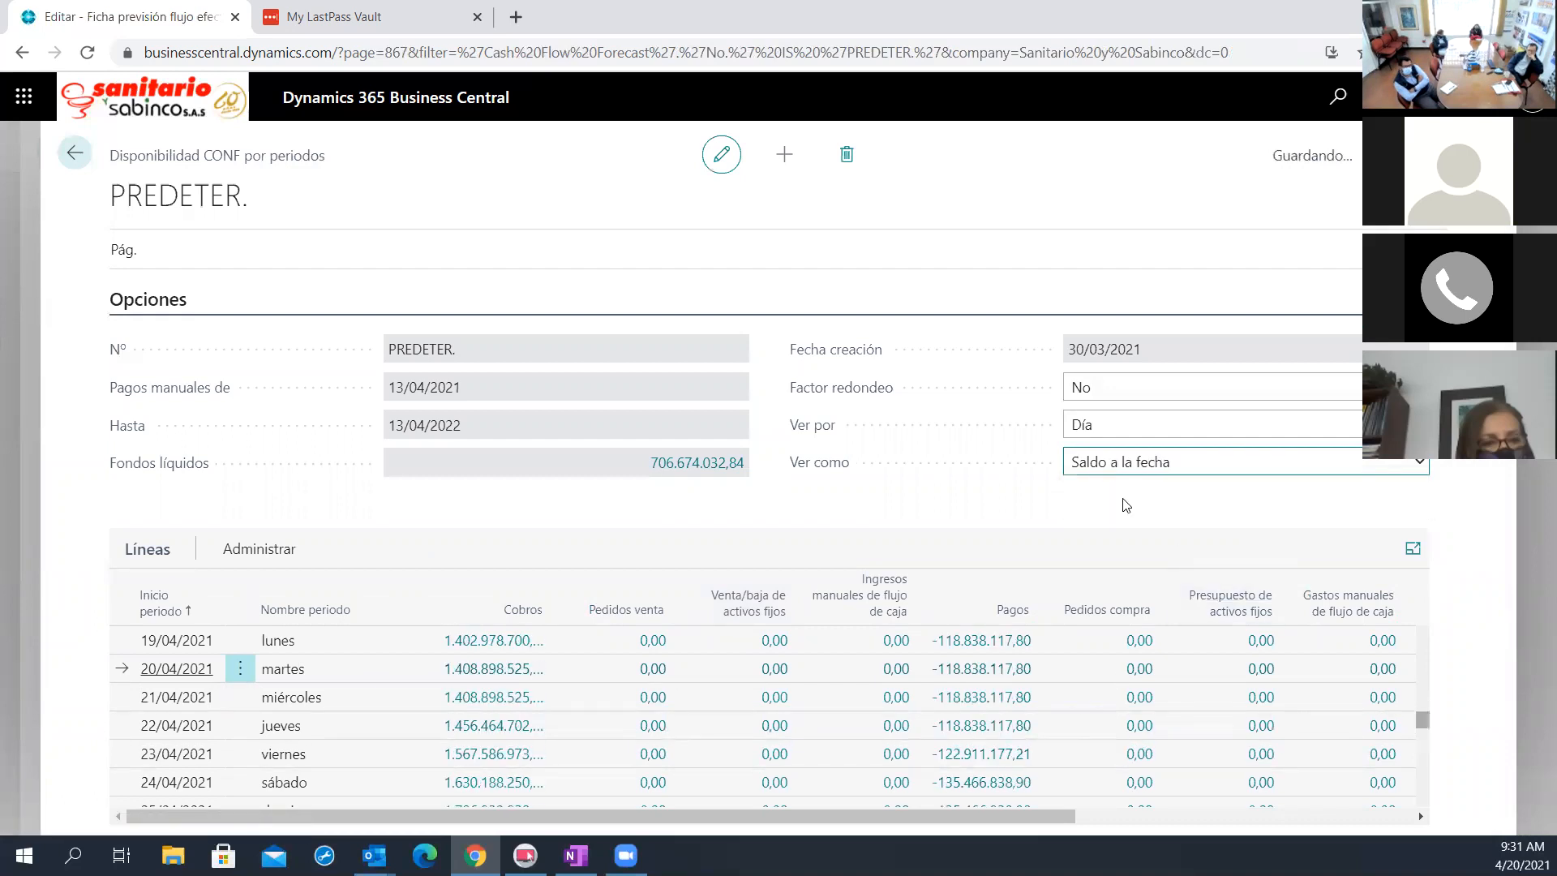
left_click(1117, 472)
left_click(1118, 485)
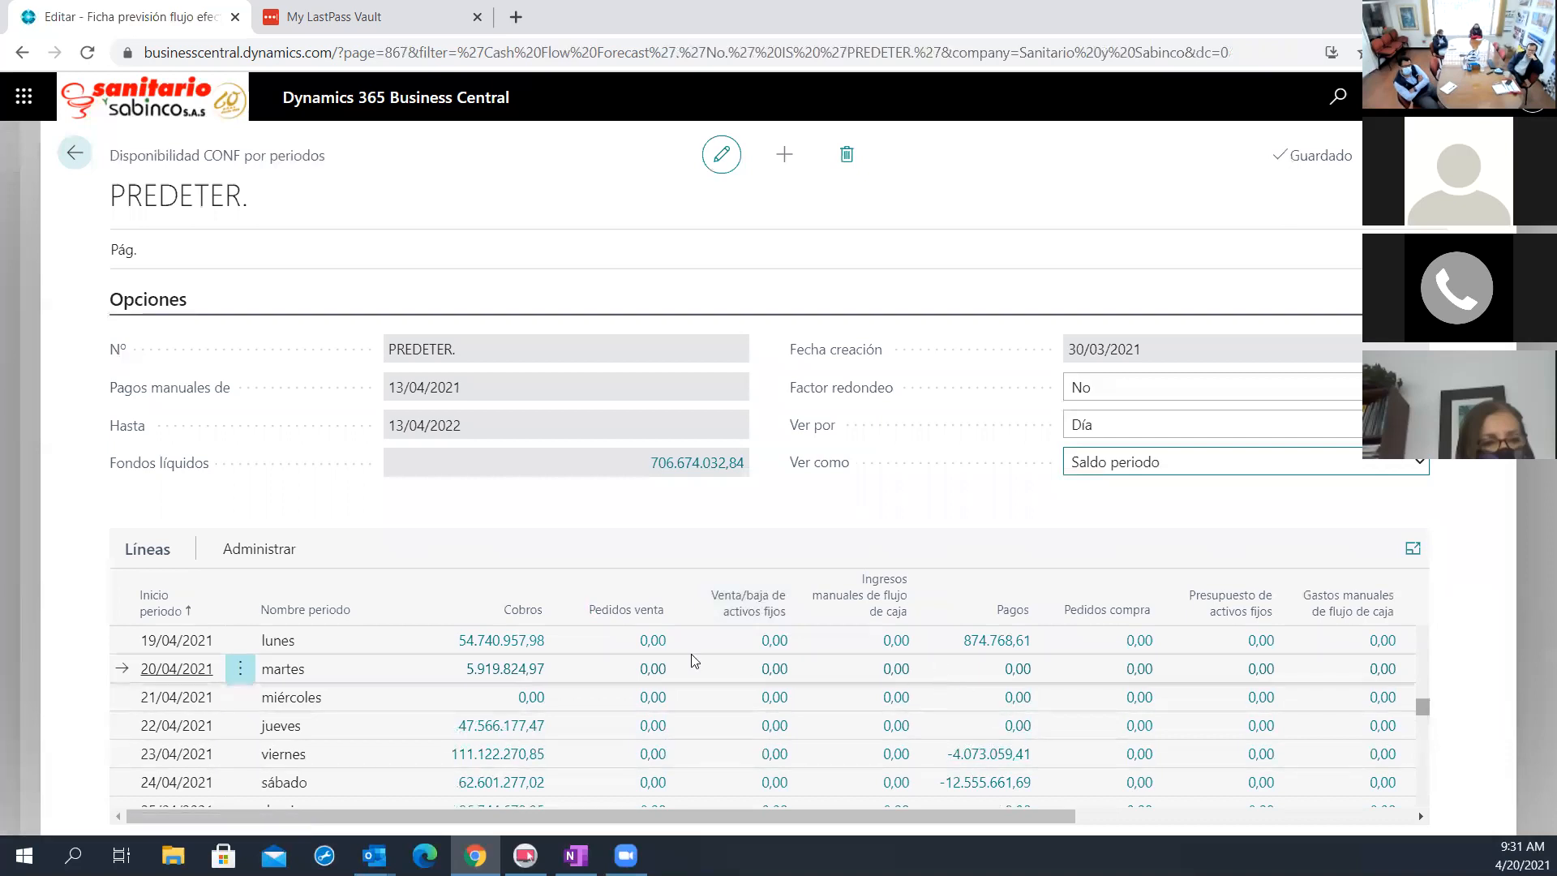
Recheck the Cobros entries of the 20/04/2021 line and look at the choices offered for Ver por
left_click(516, 670)
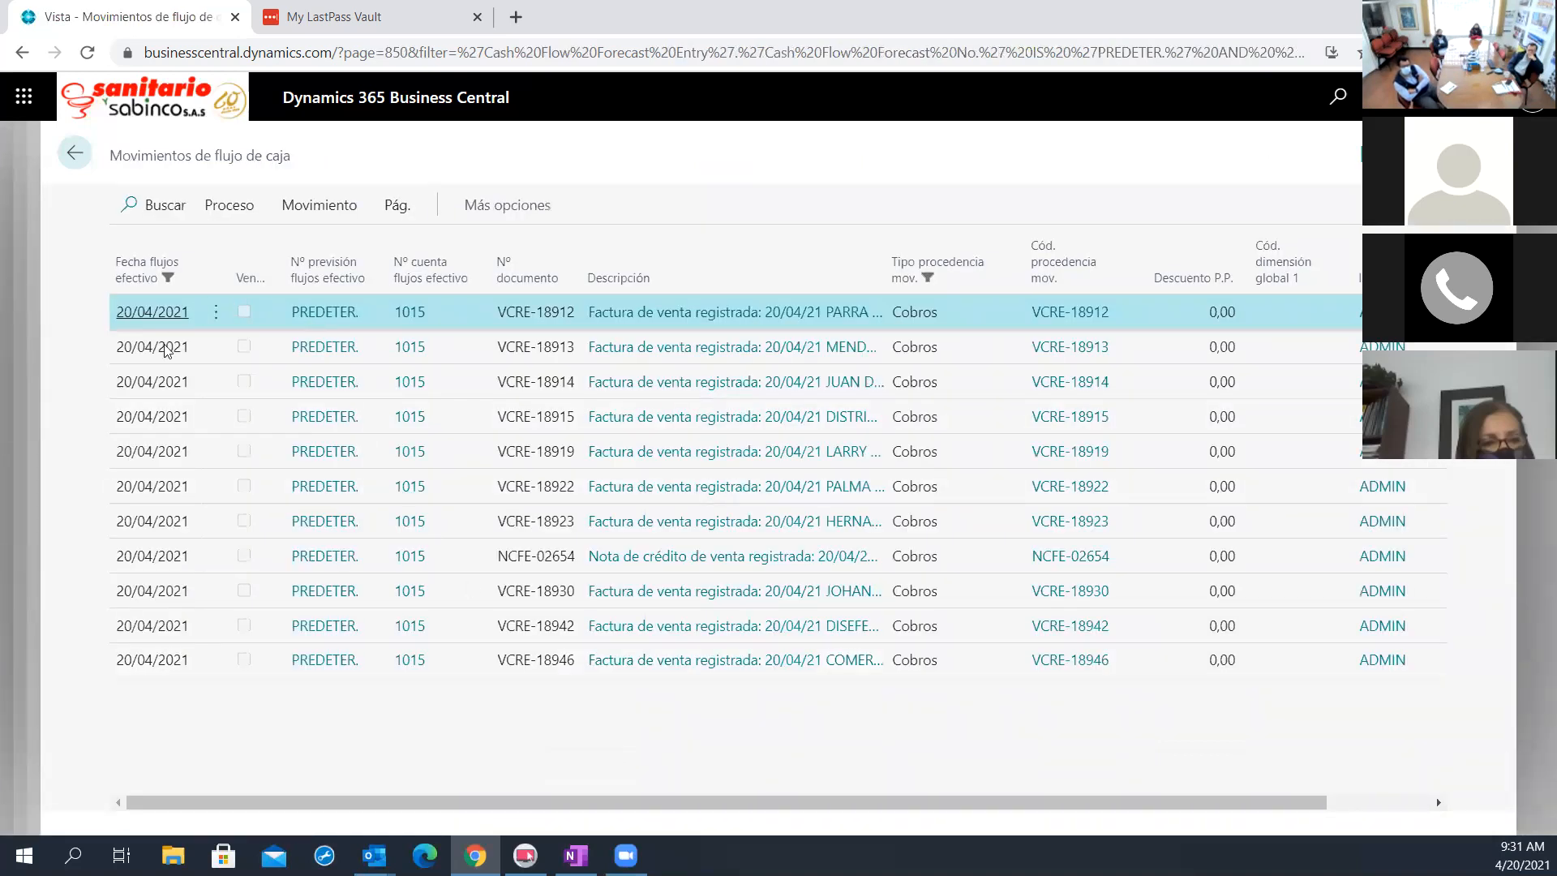
left_click(73, 165)
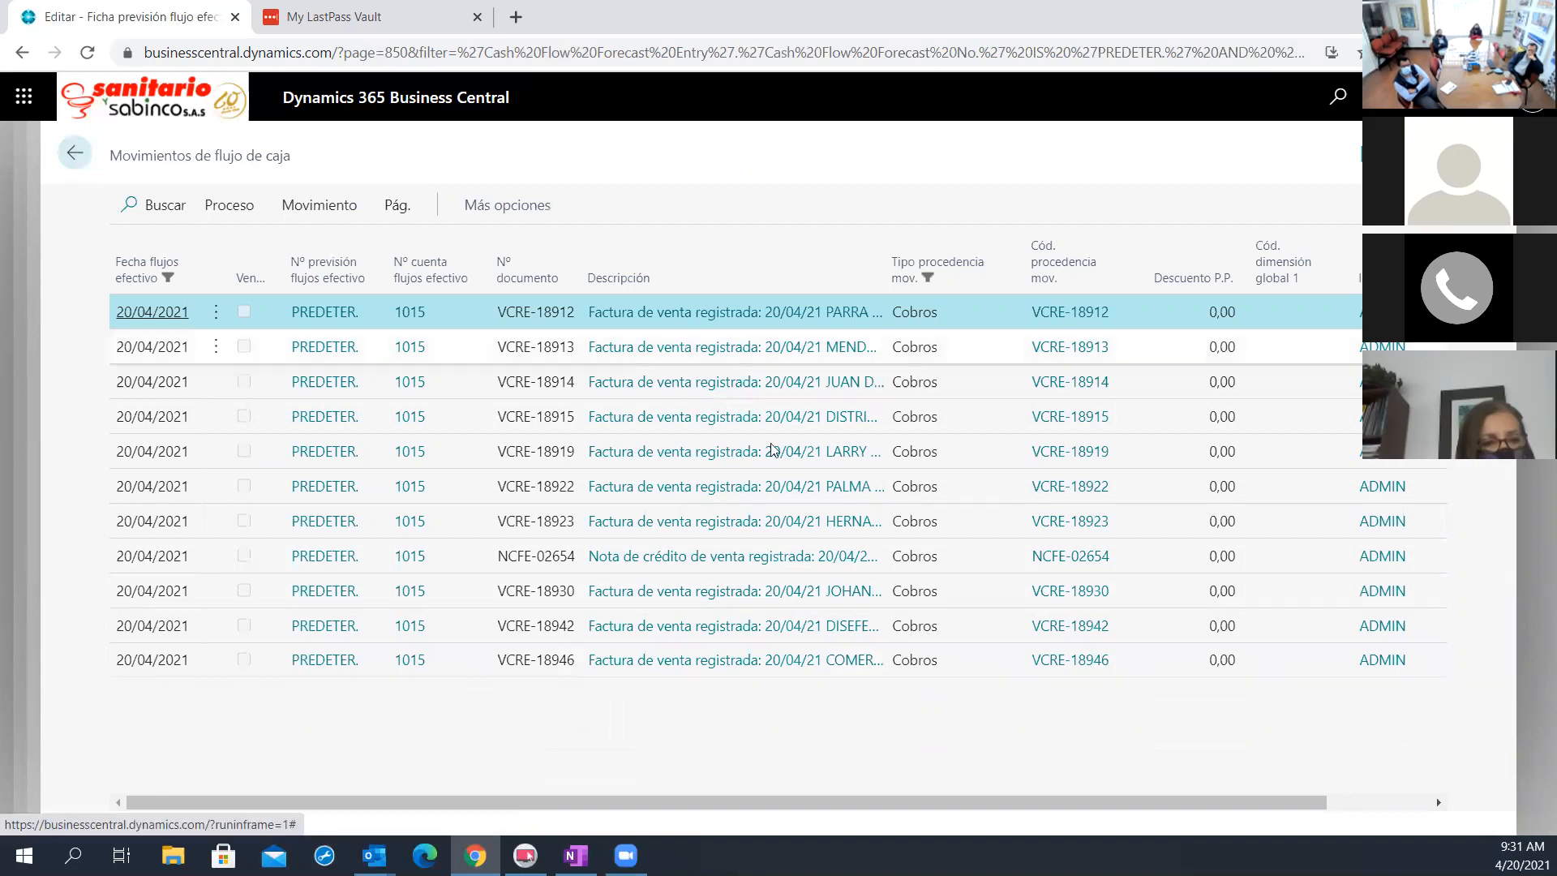
left_click(1116, 422)
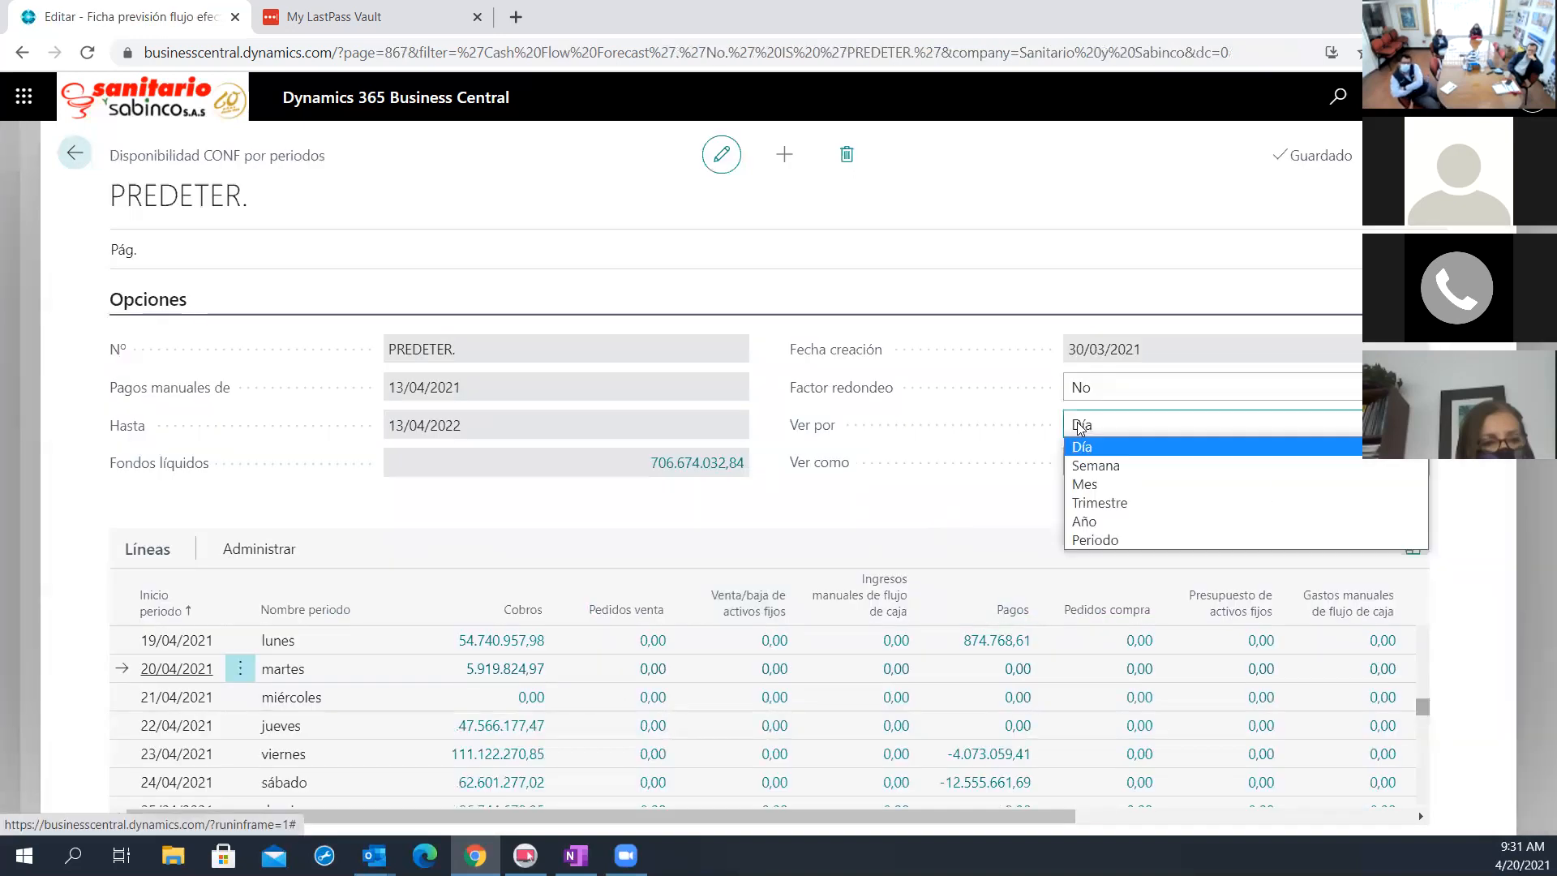
left_click(964, 498)
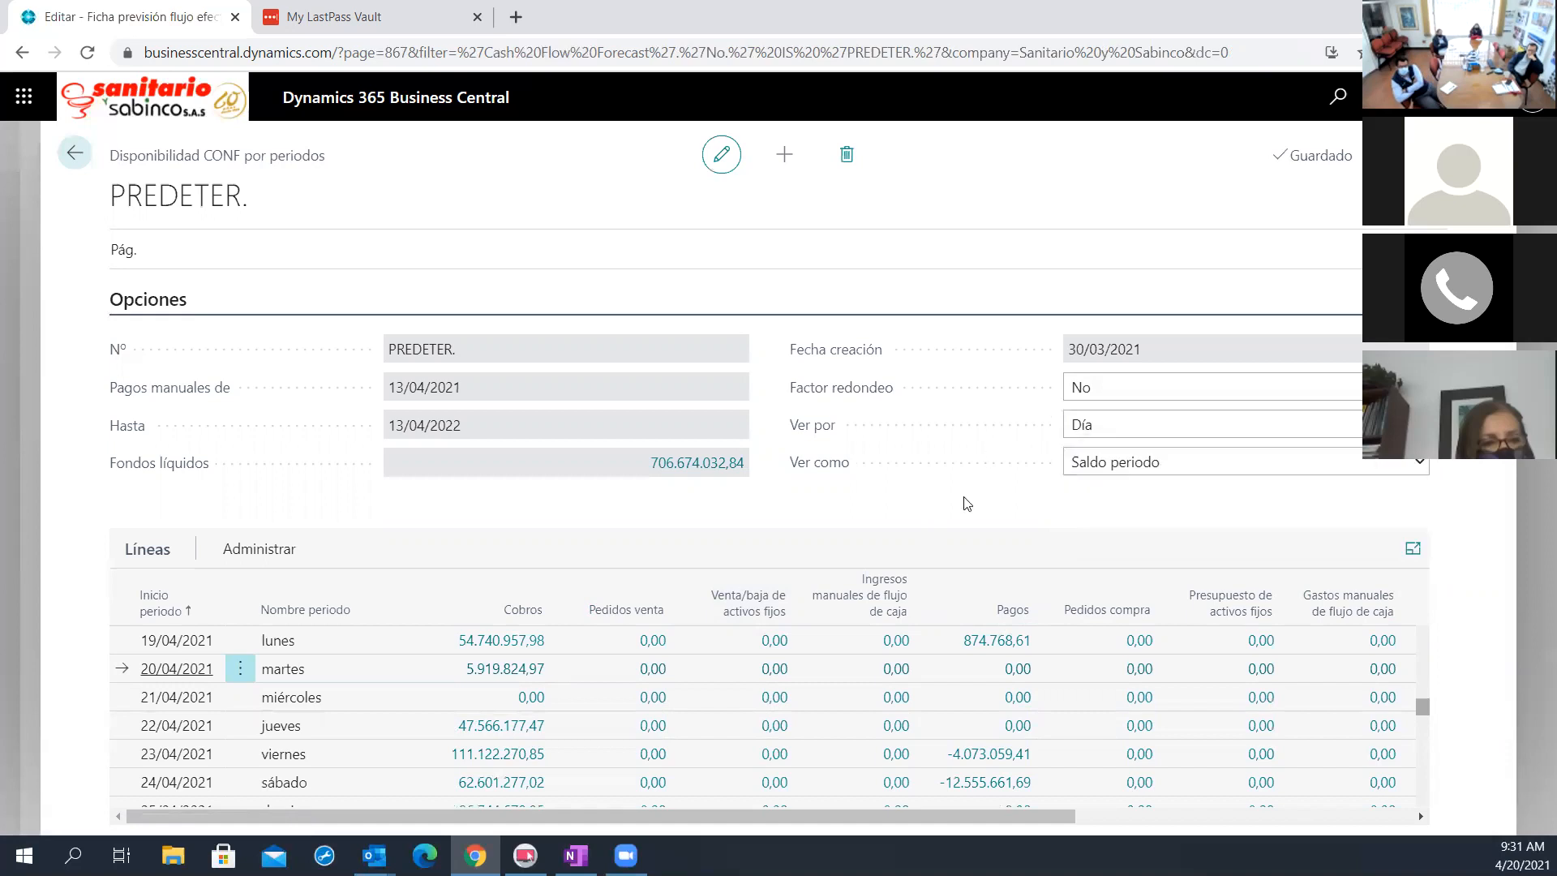
Look through the Cobros entries of the 23/04/2021 line, including their Descuento P.P. amounts
scroll(516, 753, "down", 2)
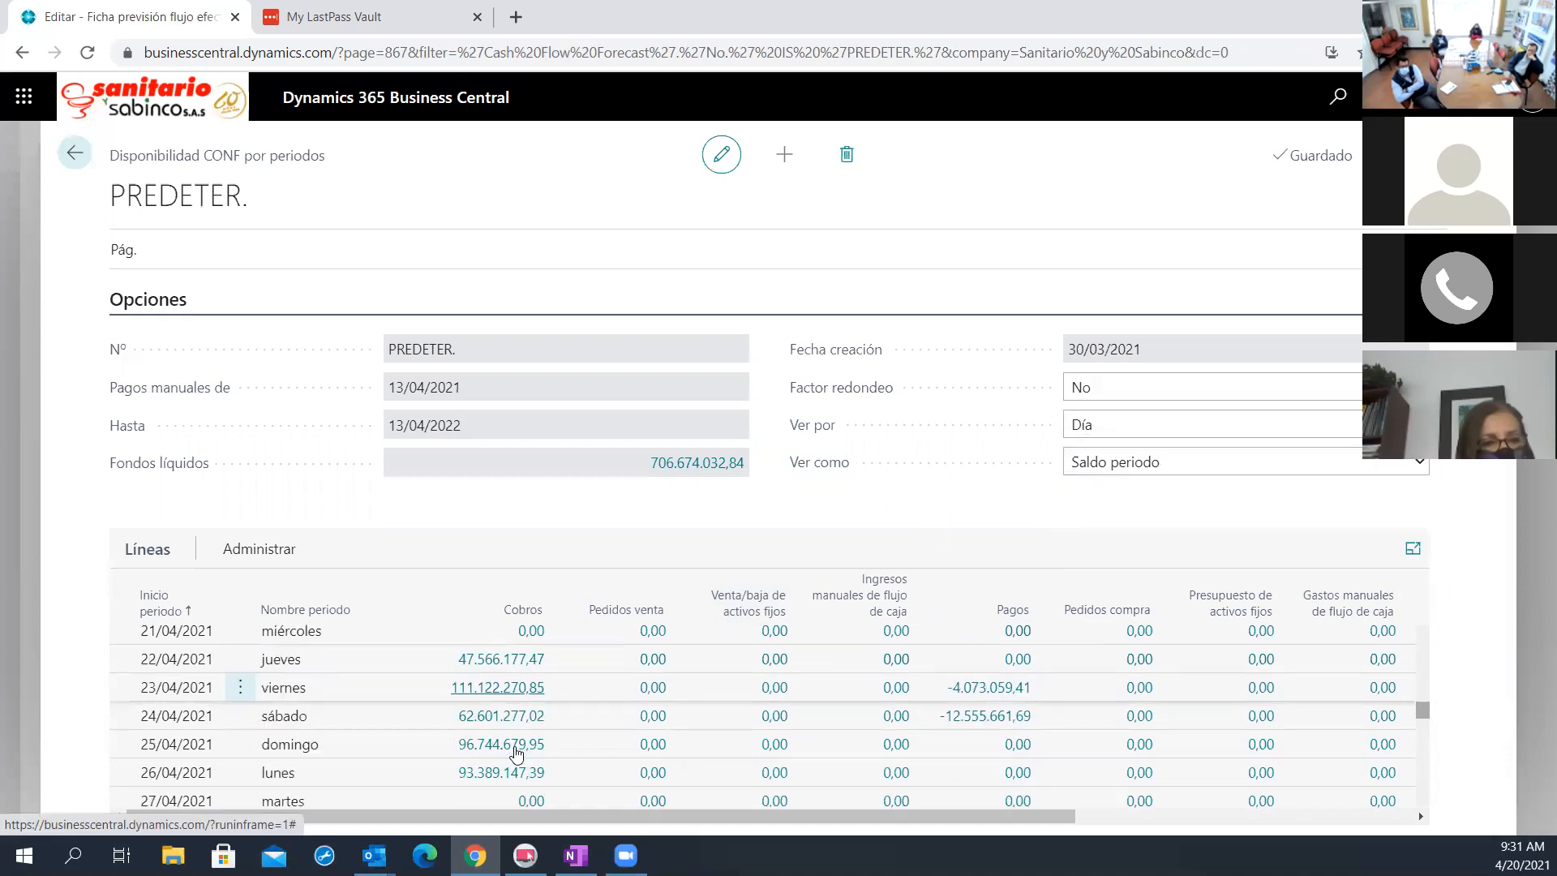
scroll(507, 754, "up", 2)
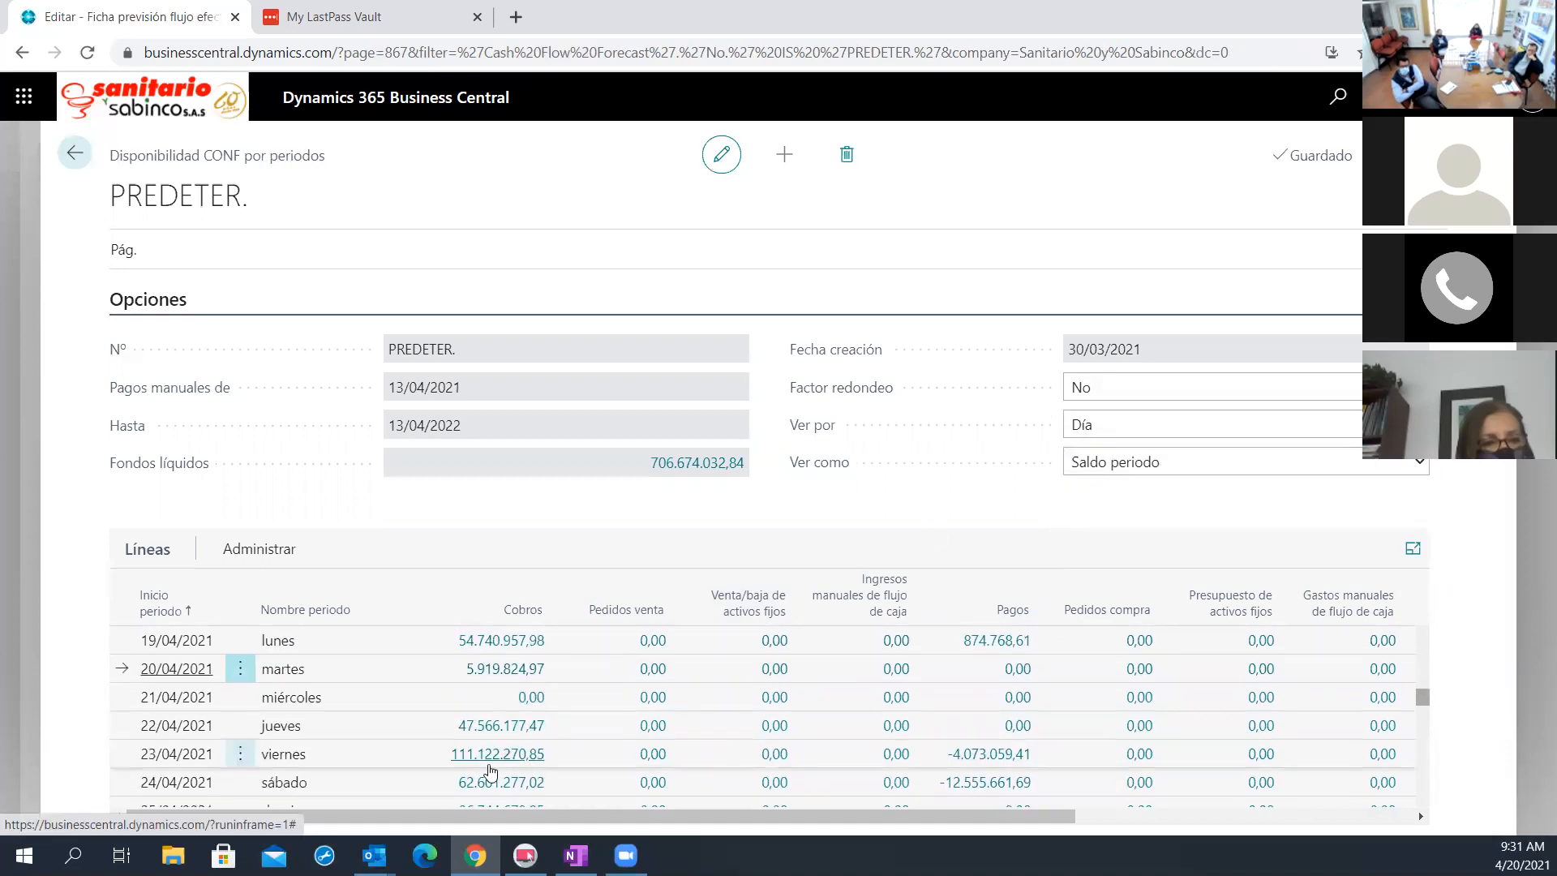
left_click(497, 755)
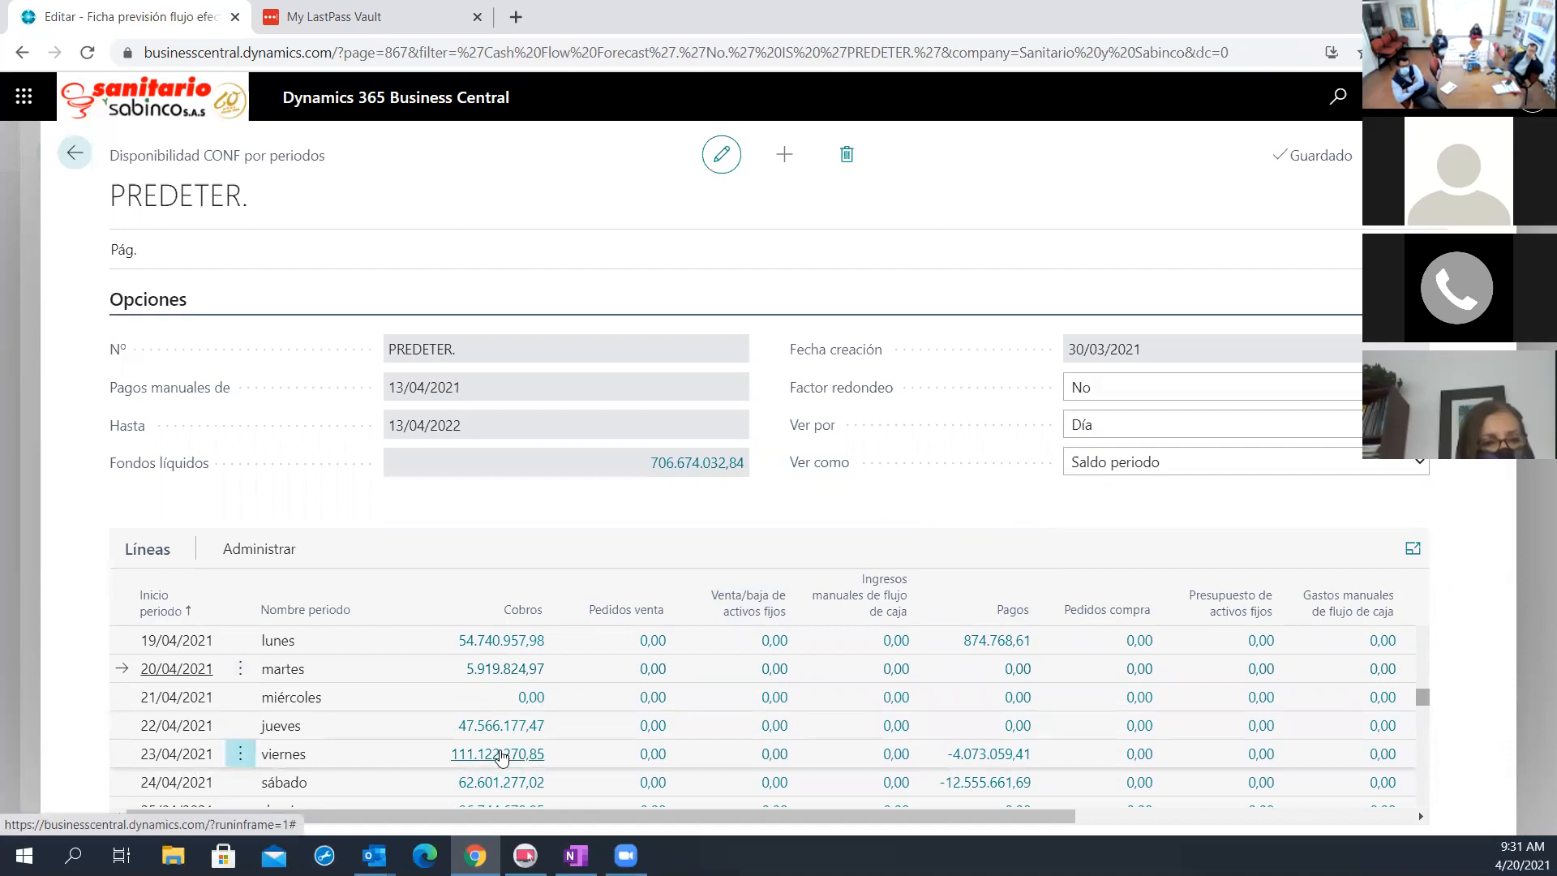
scroll(884, 557, "down", 15)
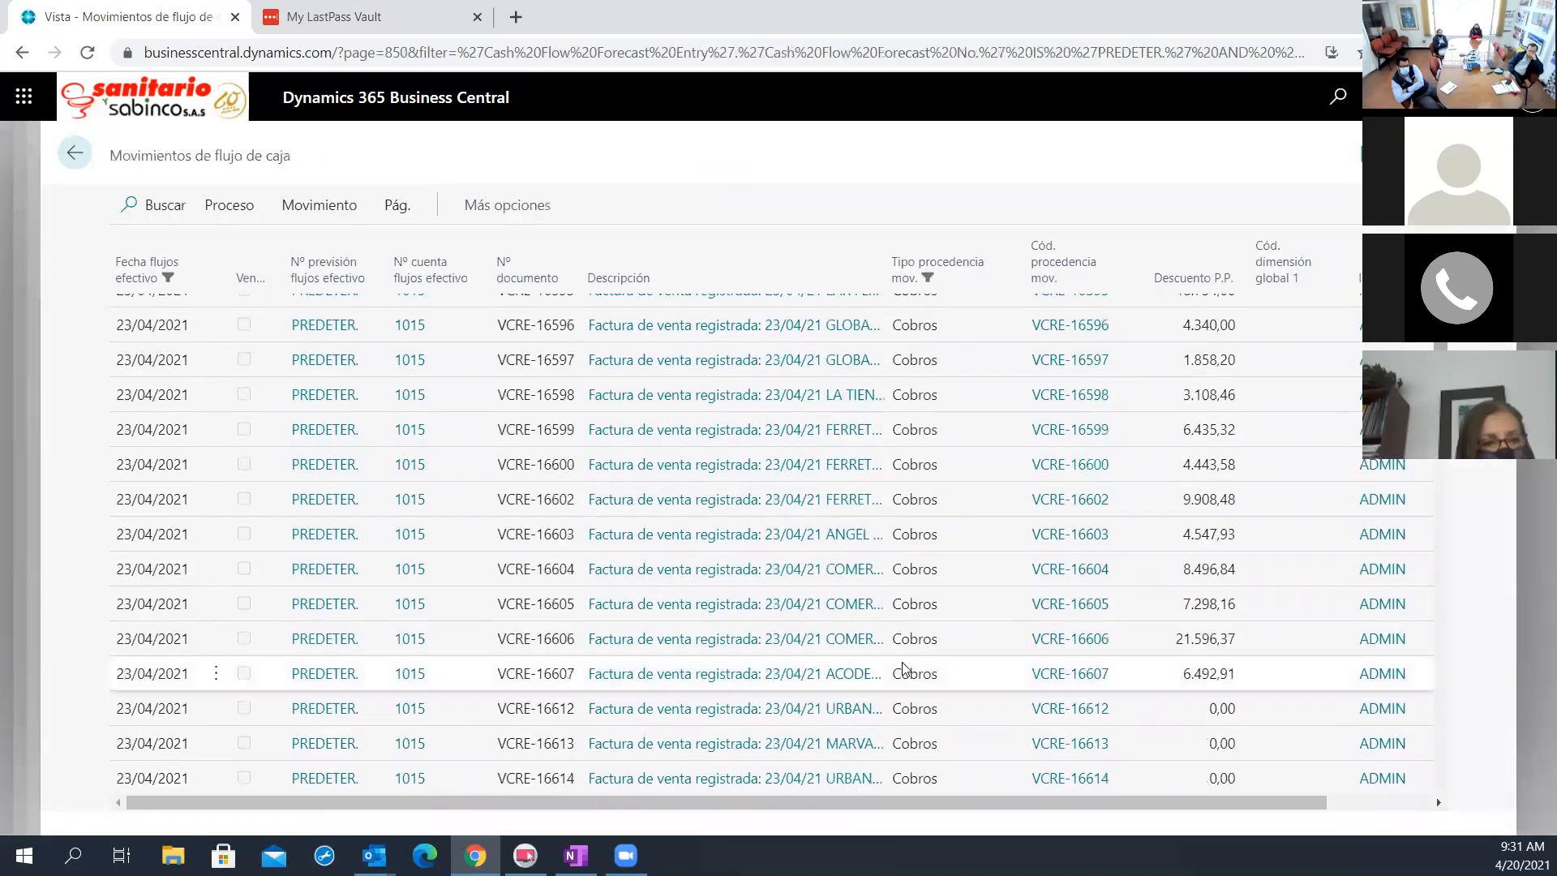
scroll(896, 706, "down", 10)
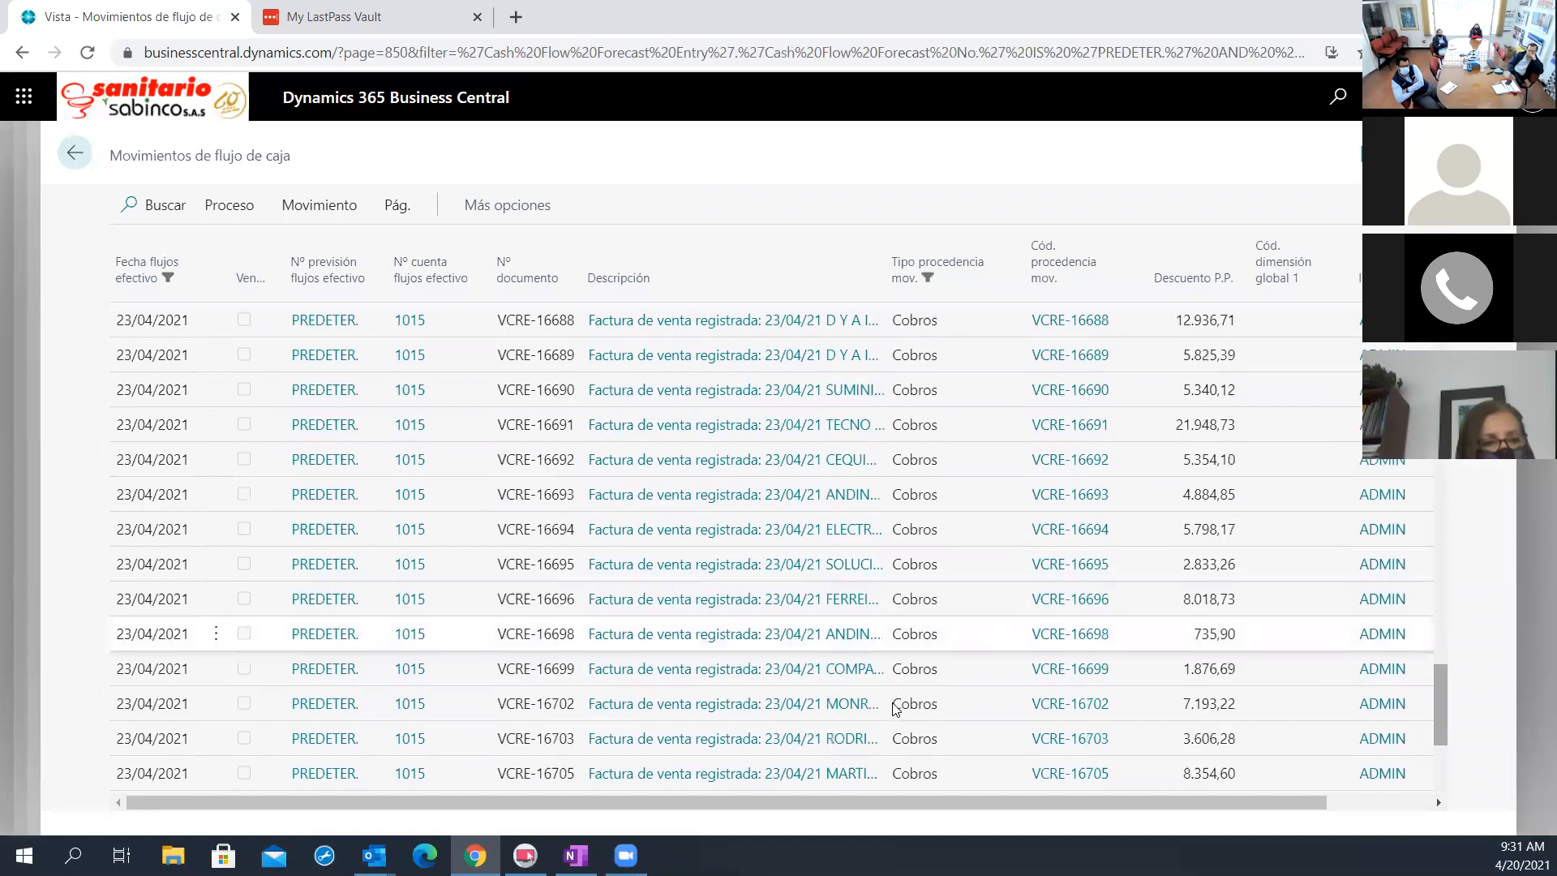
scroll(890, 709, "up", 10)
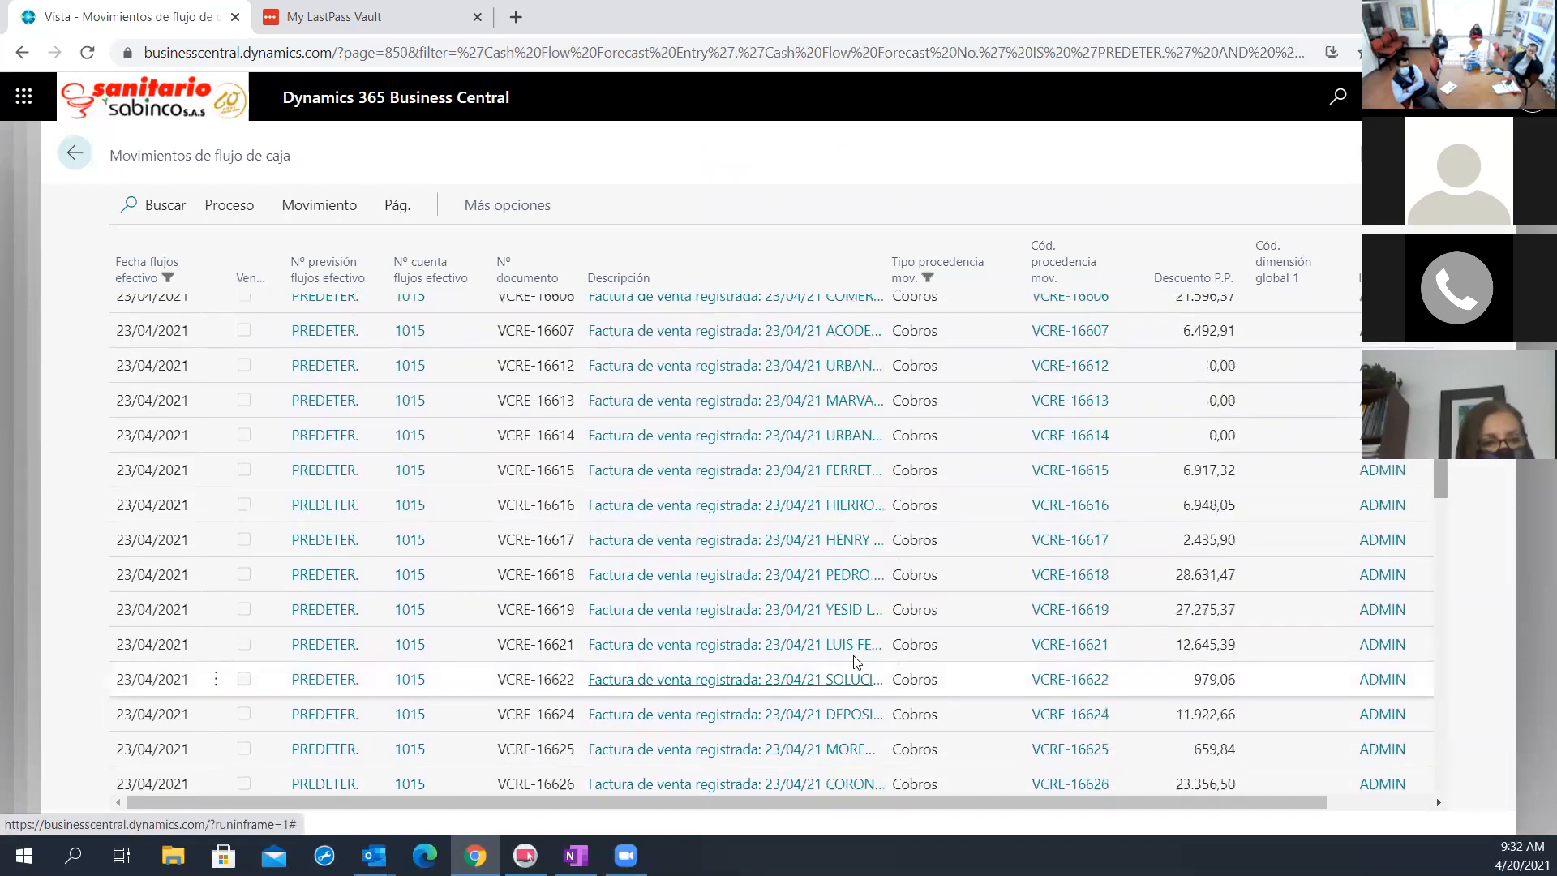
scroll(1094, 561, "down", 5)
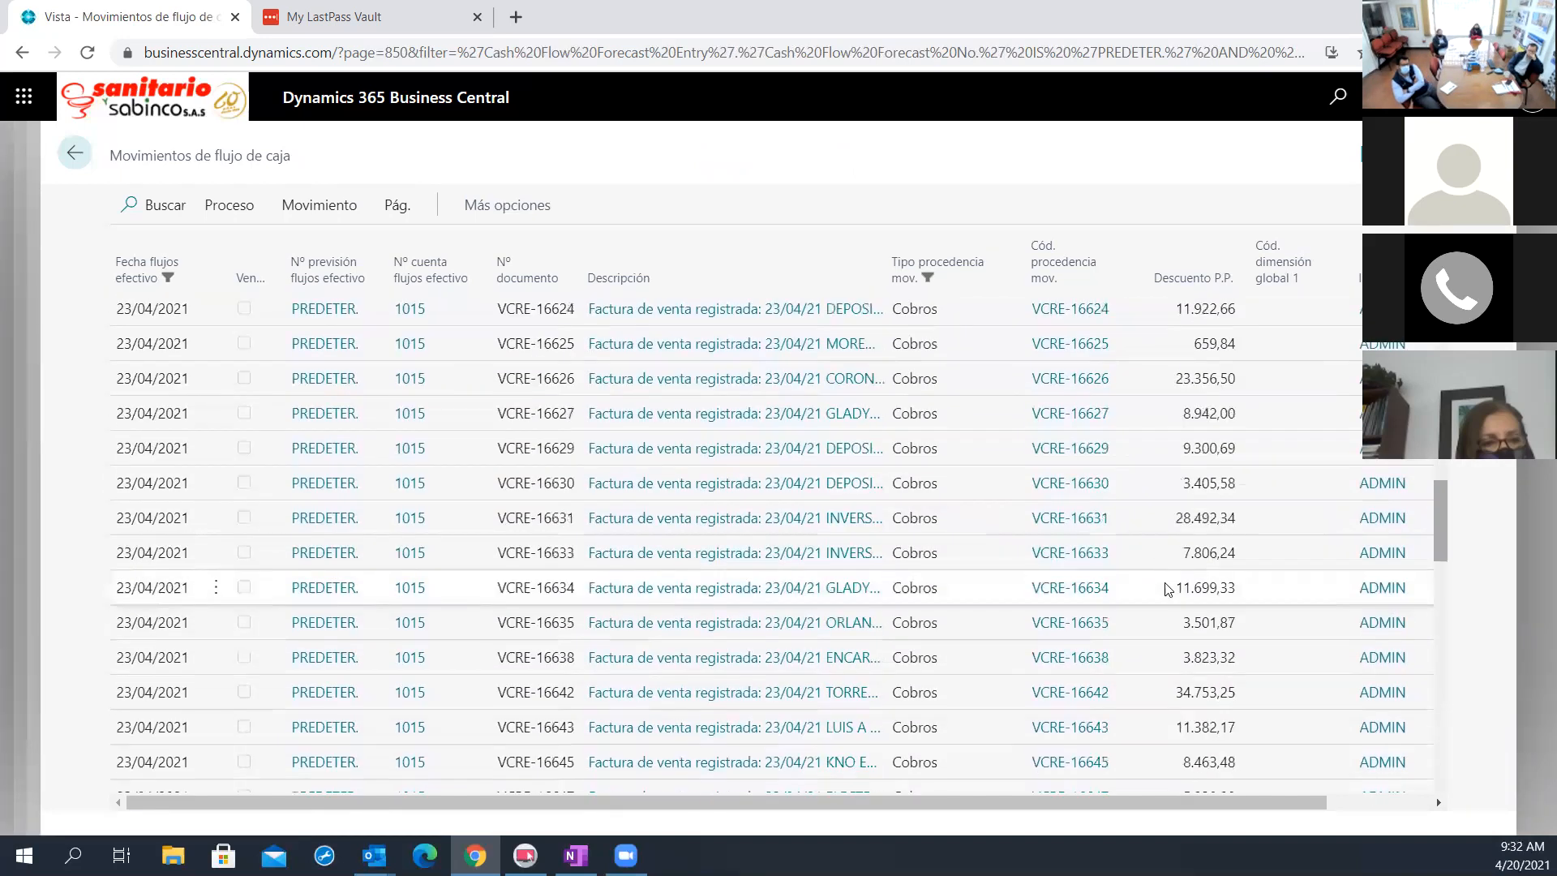
scroll(1190, 594, "down", 6)
scroll(1226, 670, "down", 6)
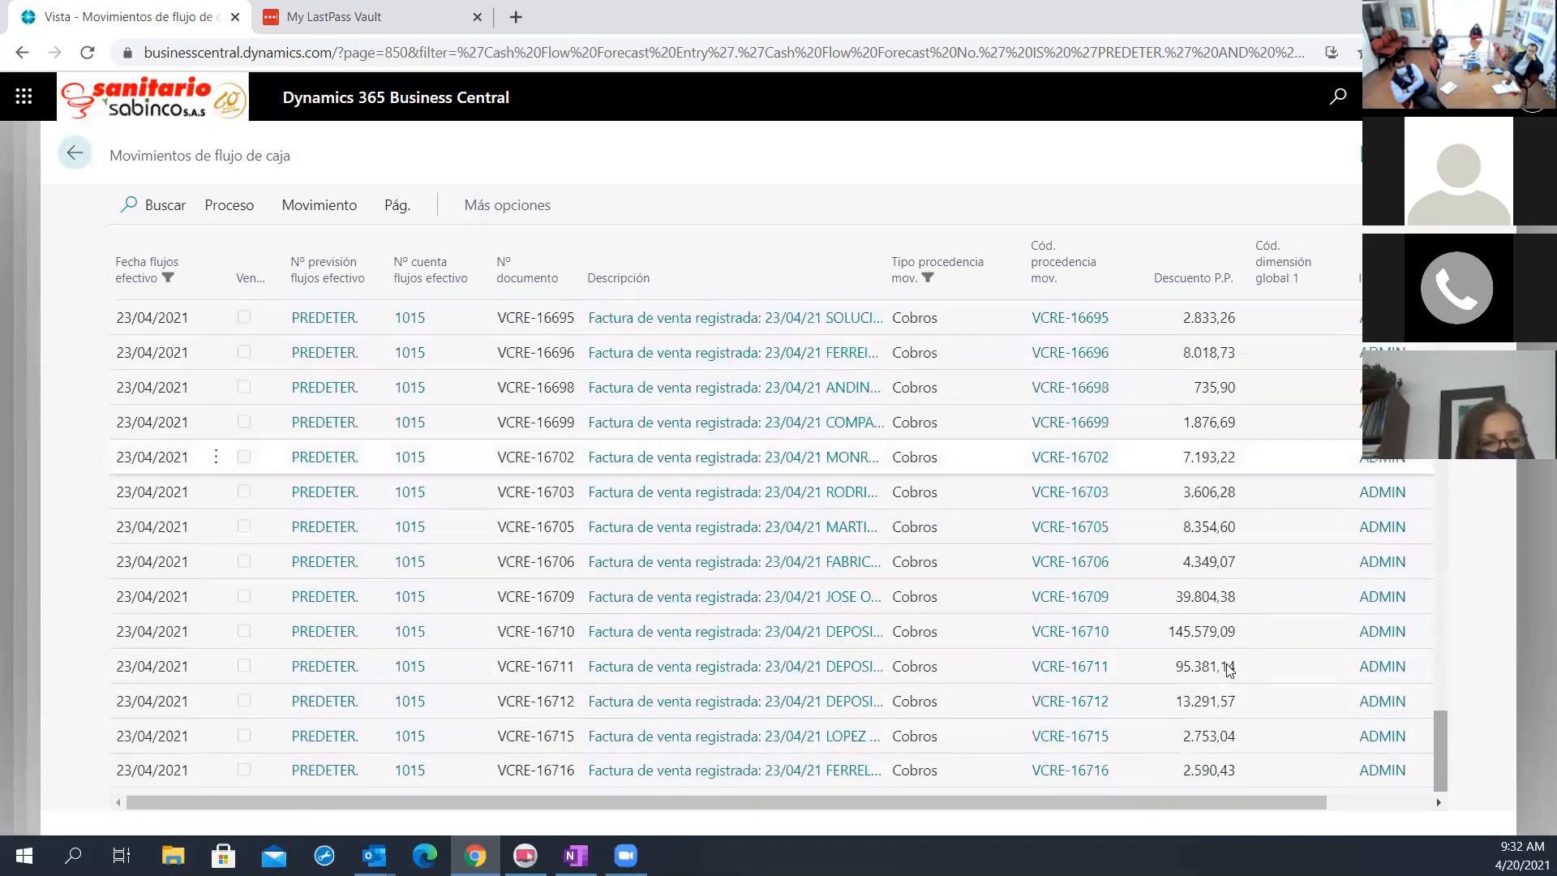
Show the customer ledger entry behind invoice VCRE-16710, hide its details pane, and return to the availability by periods
left_click(1208, 632)
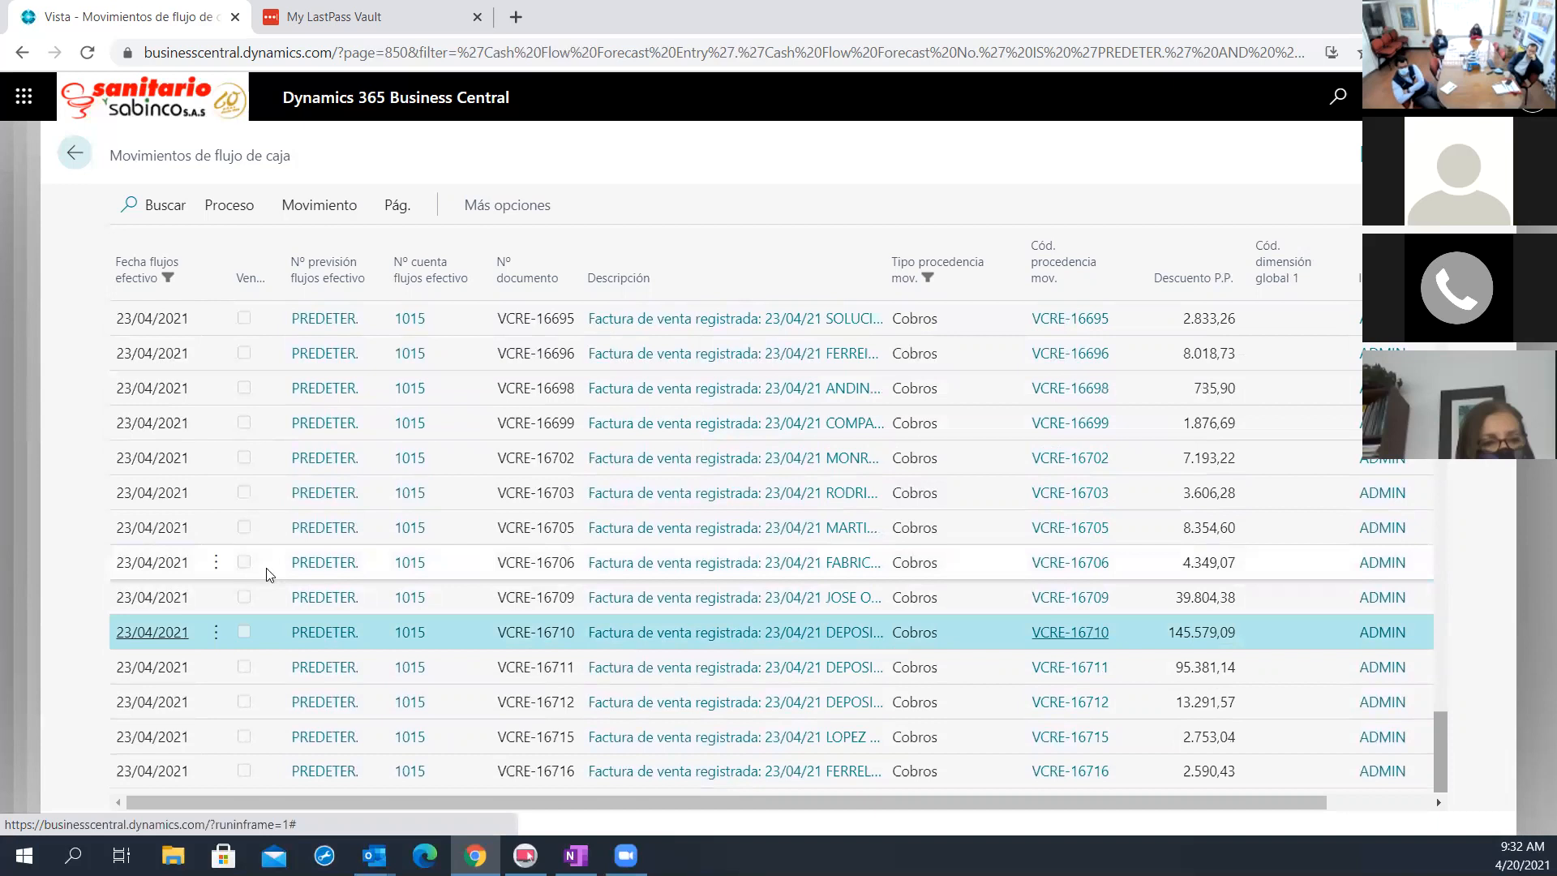
left_click(281, 209)
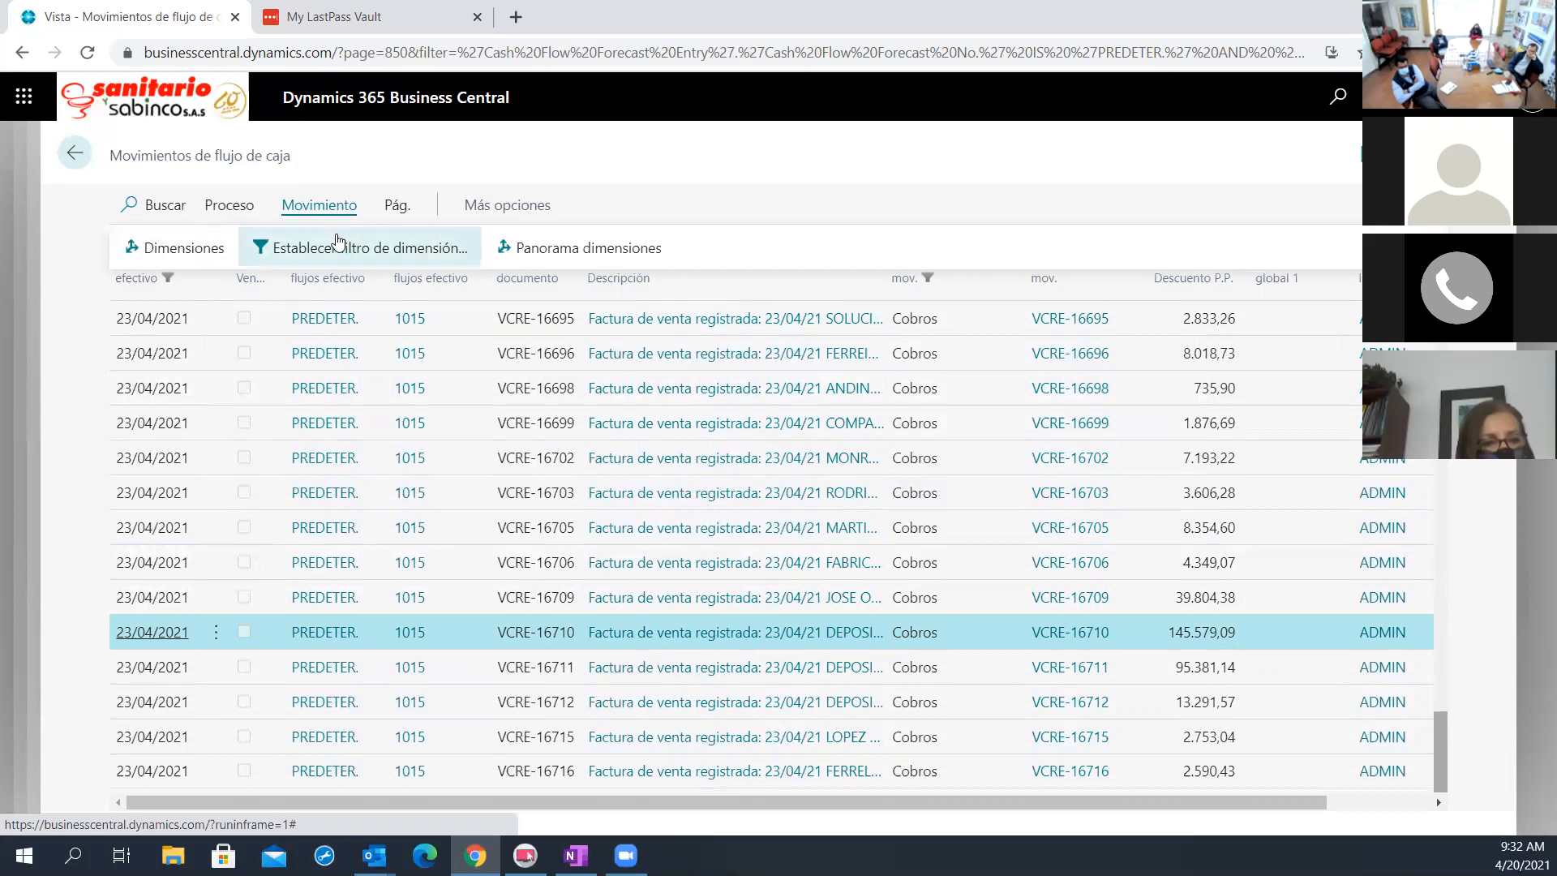
left_click(229, 207)
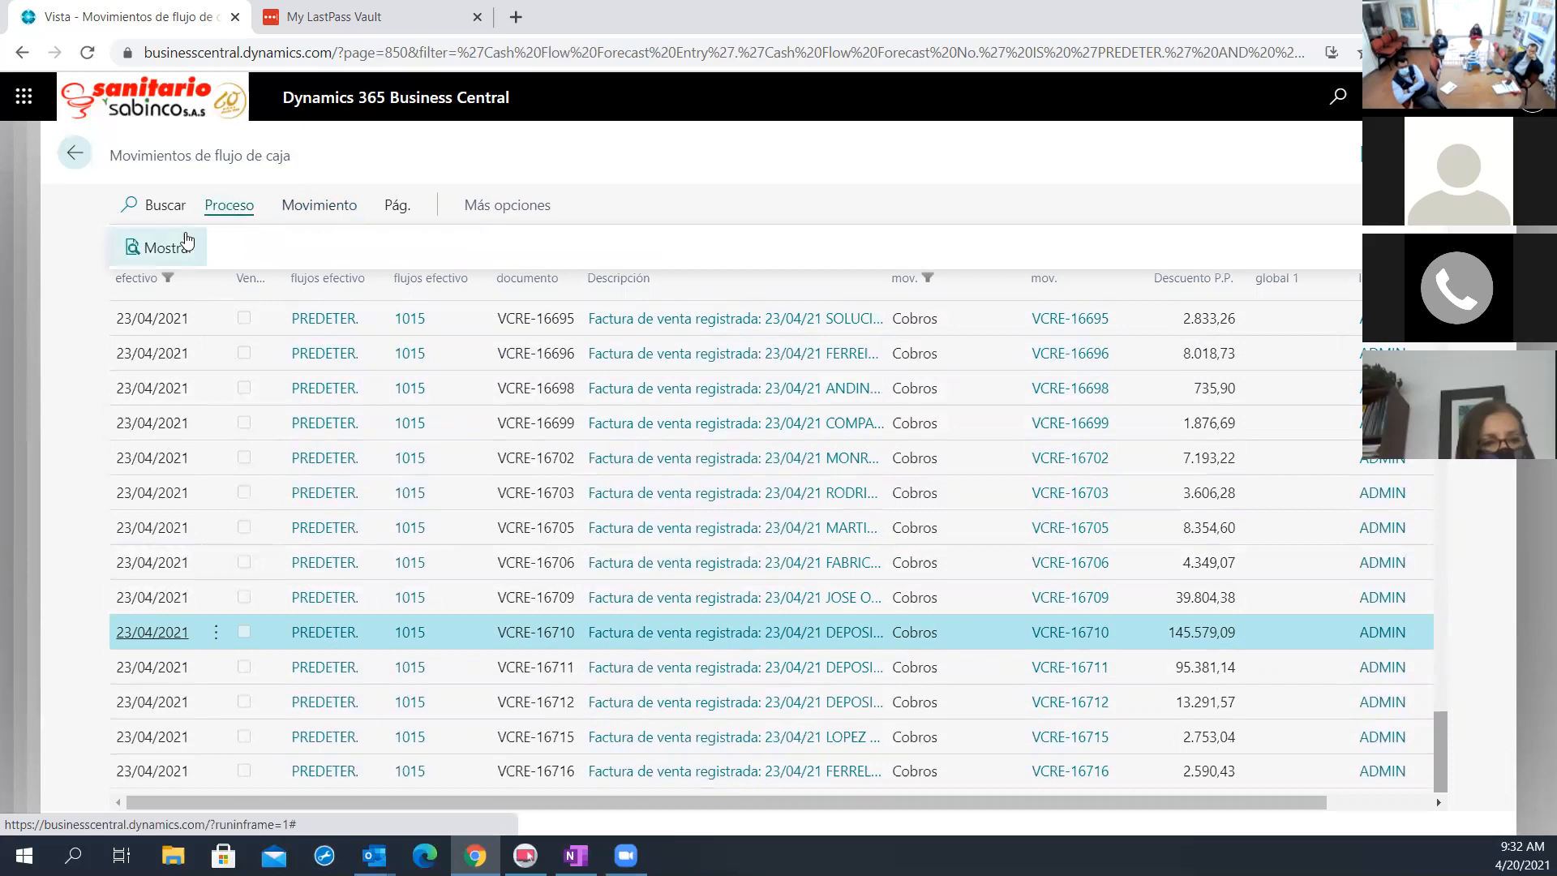
left_click(159, 249)
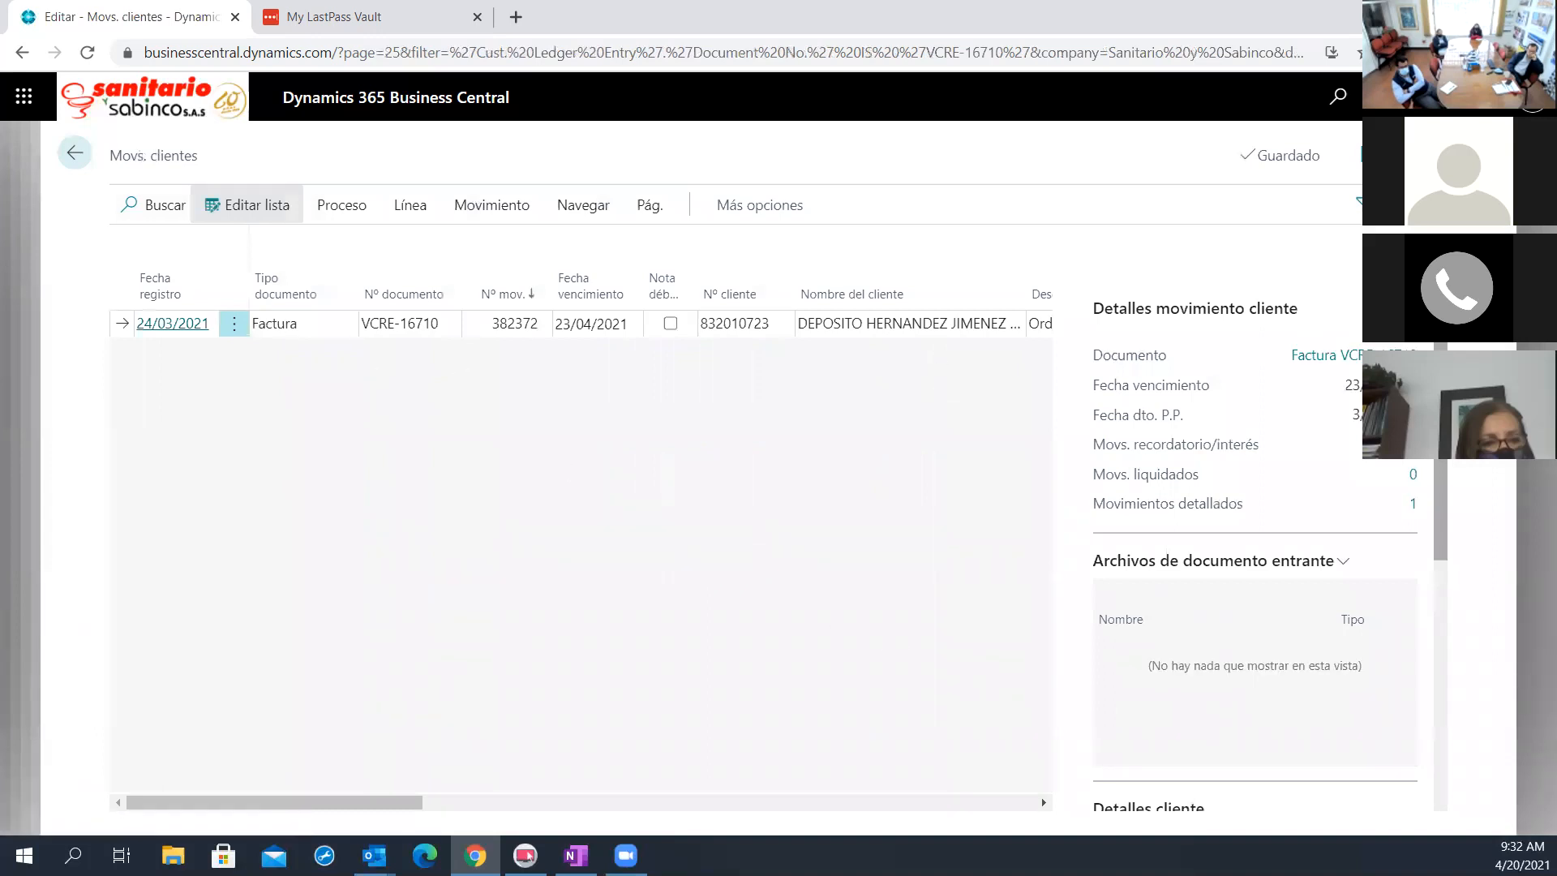
left_click(1405, 204)
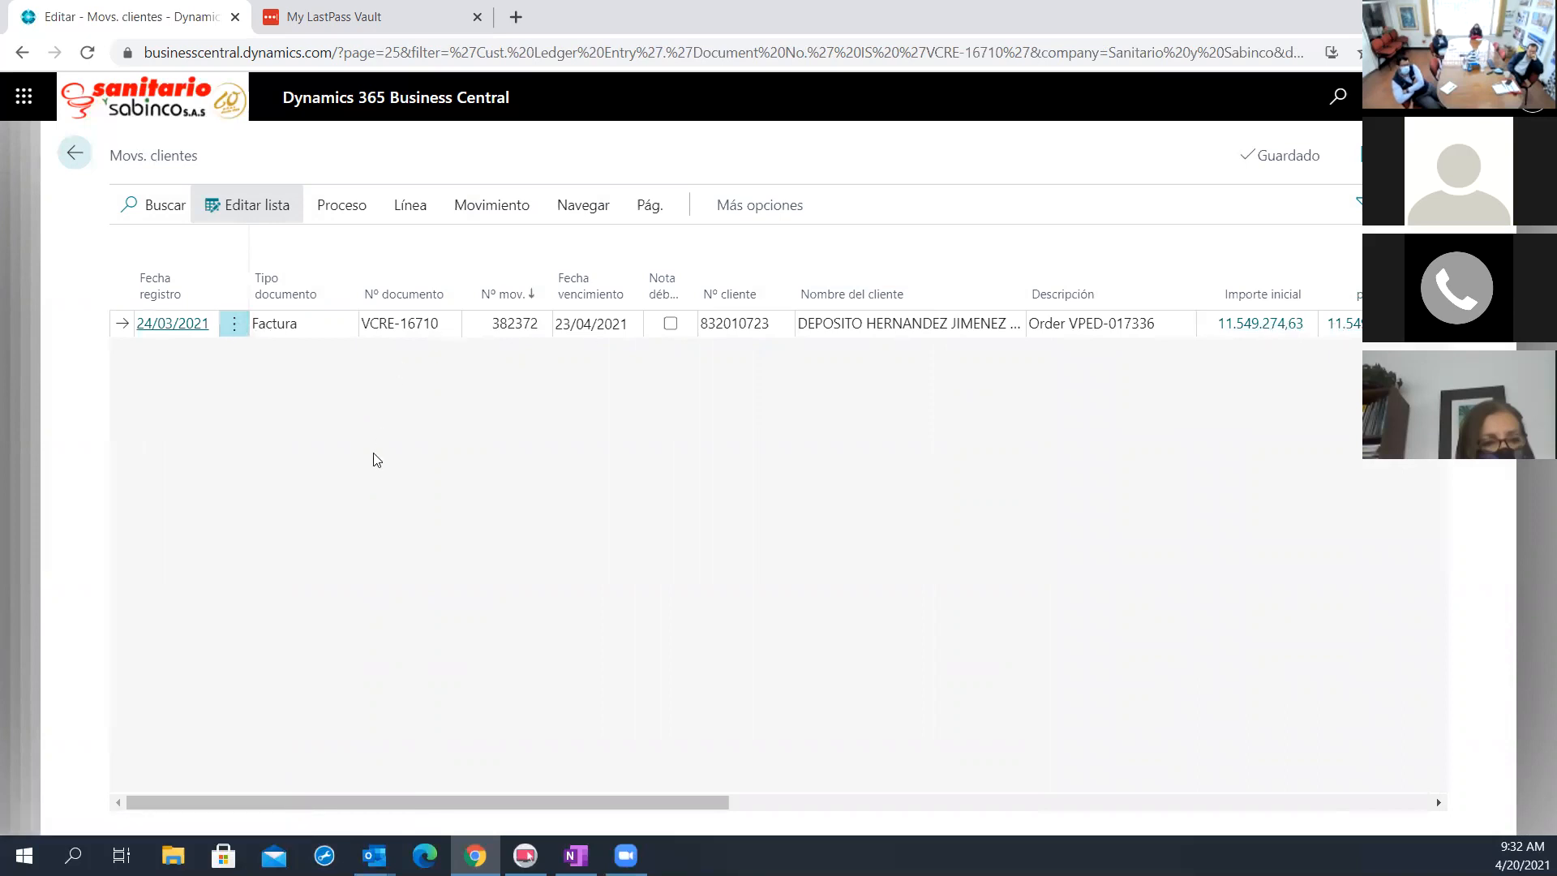
mouse_move(694, 803)
left_mouse_down()
mouse_move(1095, 831)
mouse_move(702, 831)
left_mouse_up()
left_click(75, 152)
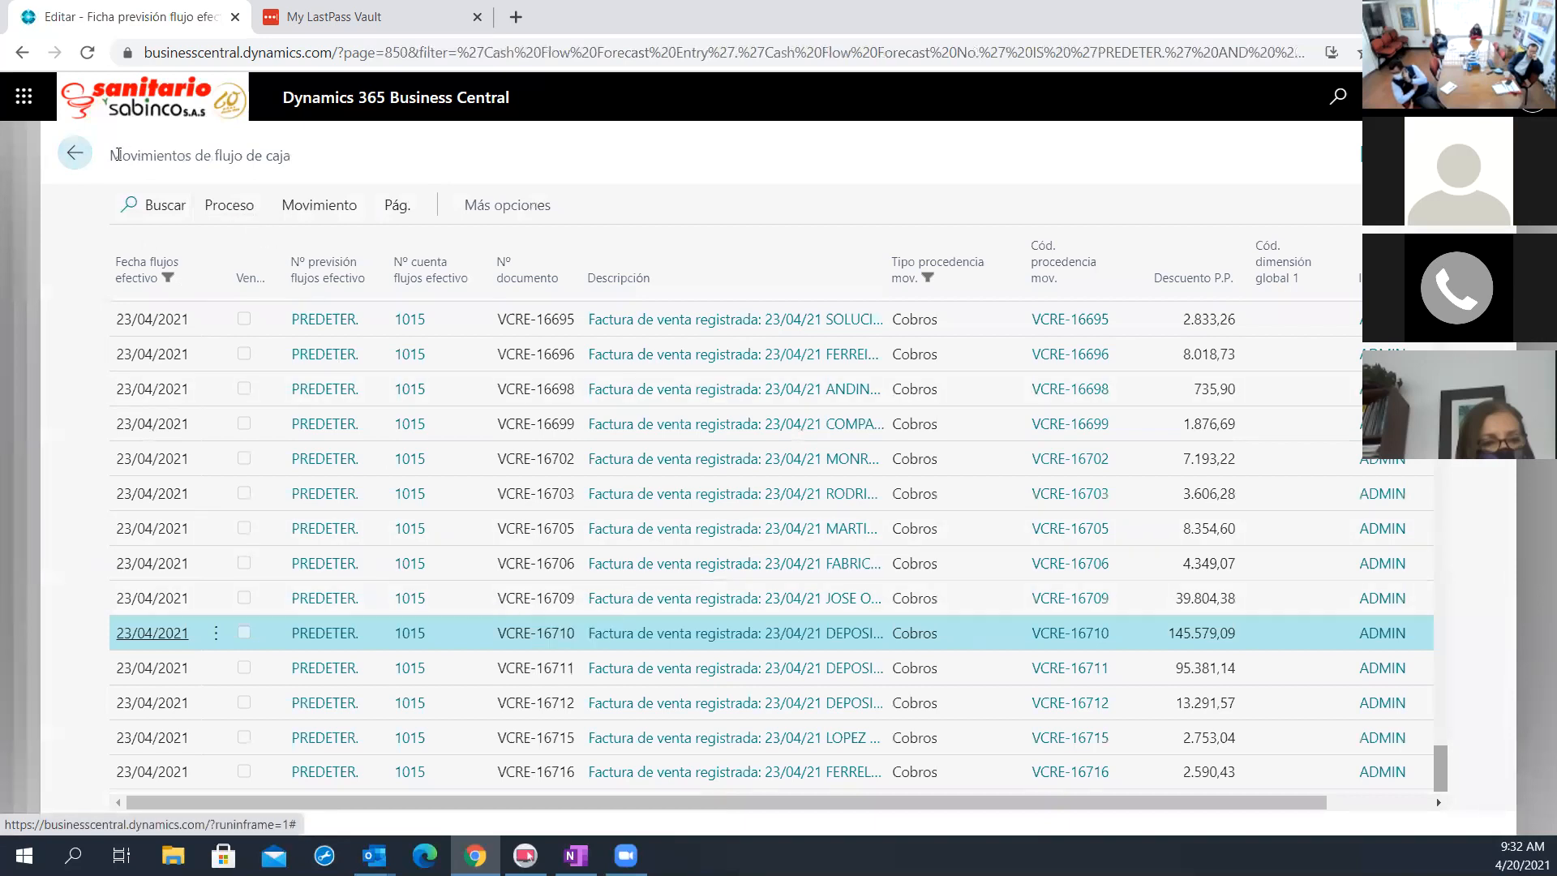
left_click(73, 153)
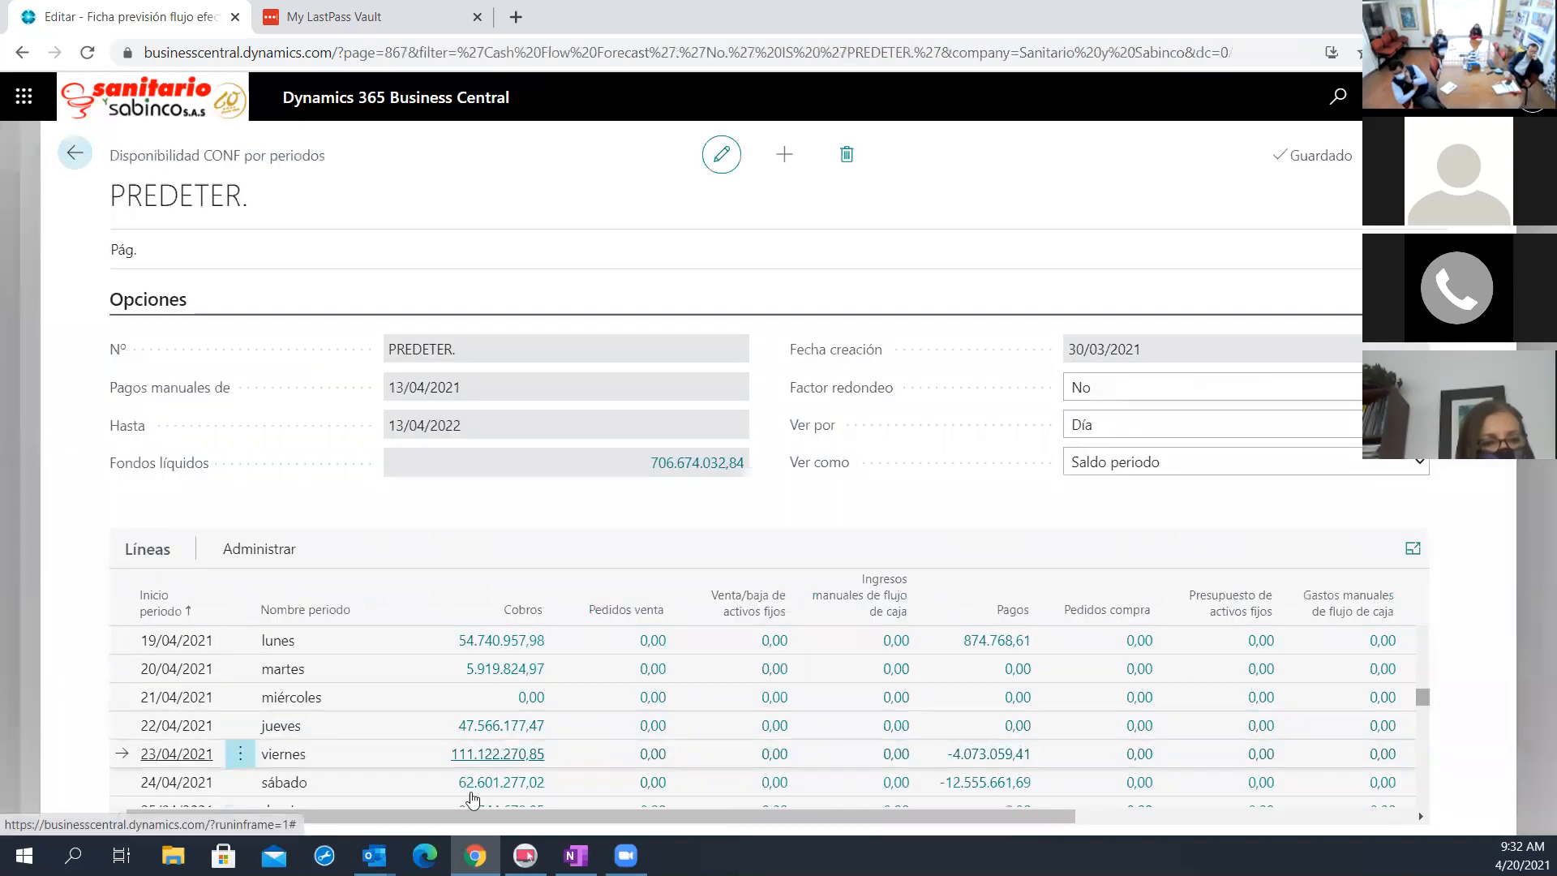
Examine the Pagos entries of the 23/04/2021 line and the vendor ledger entry behind invoice CFAC-001354
left_click(1004, 756)
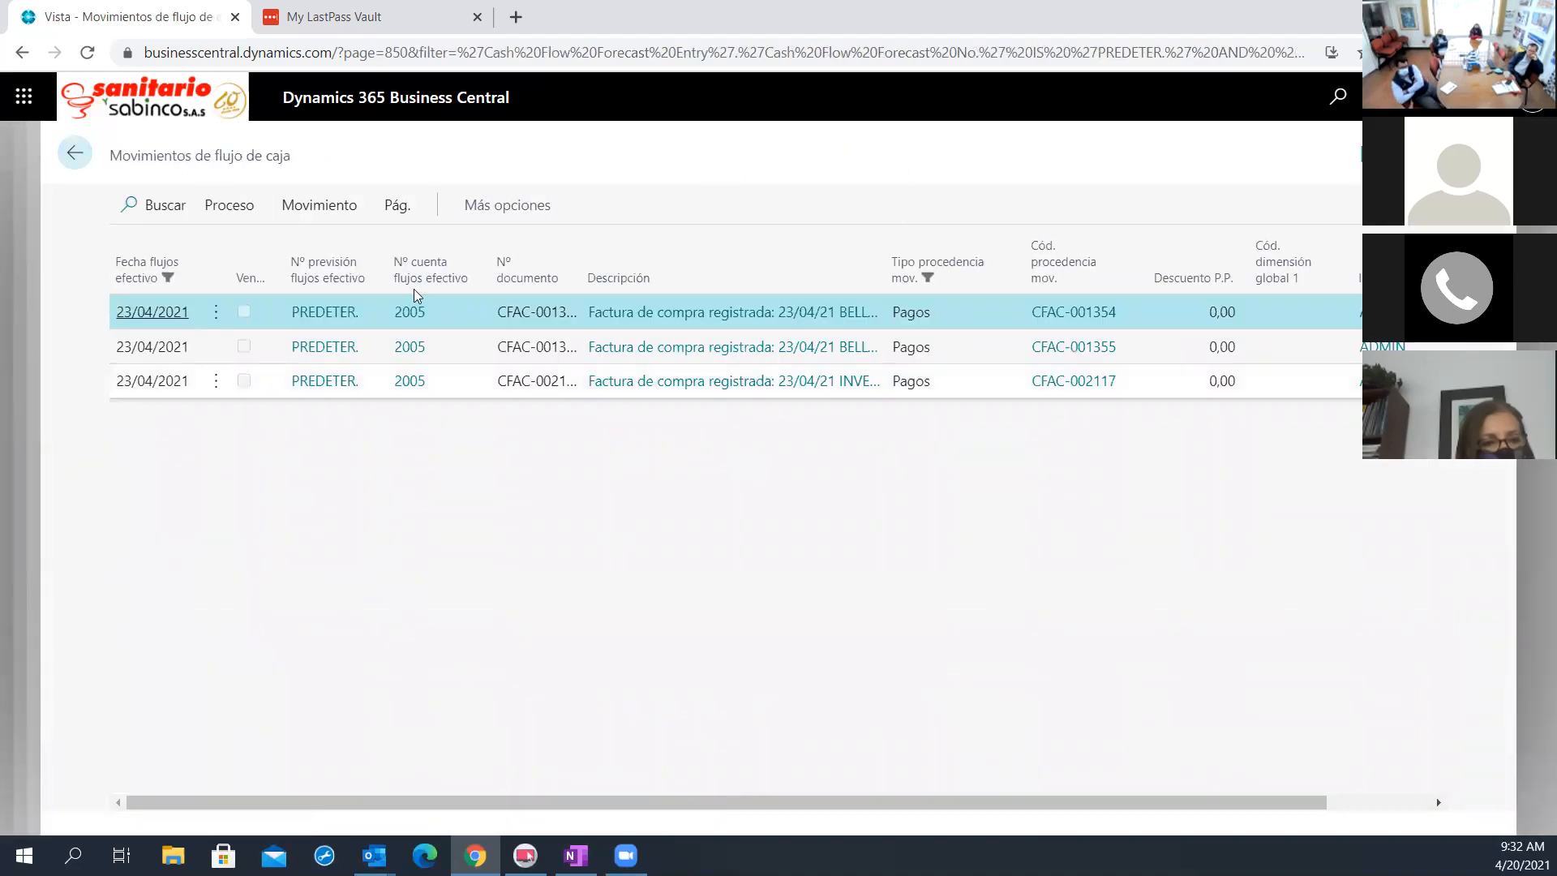
left_click(207, 204)
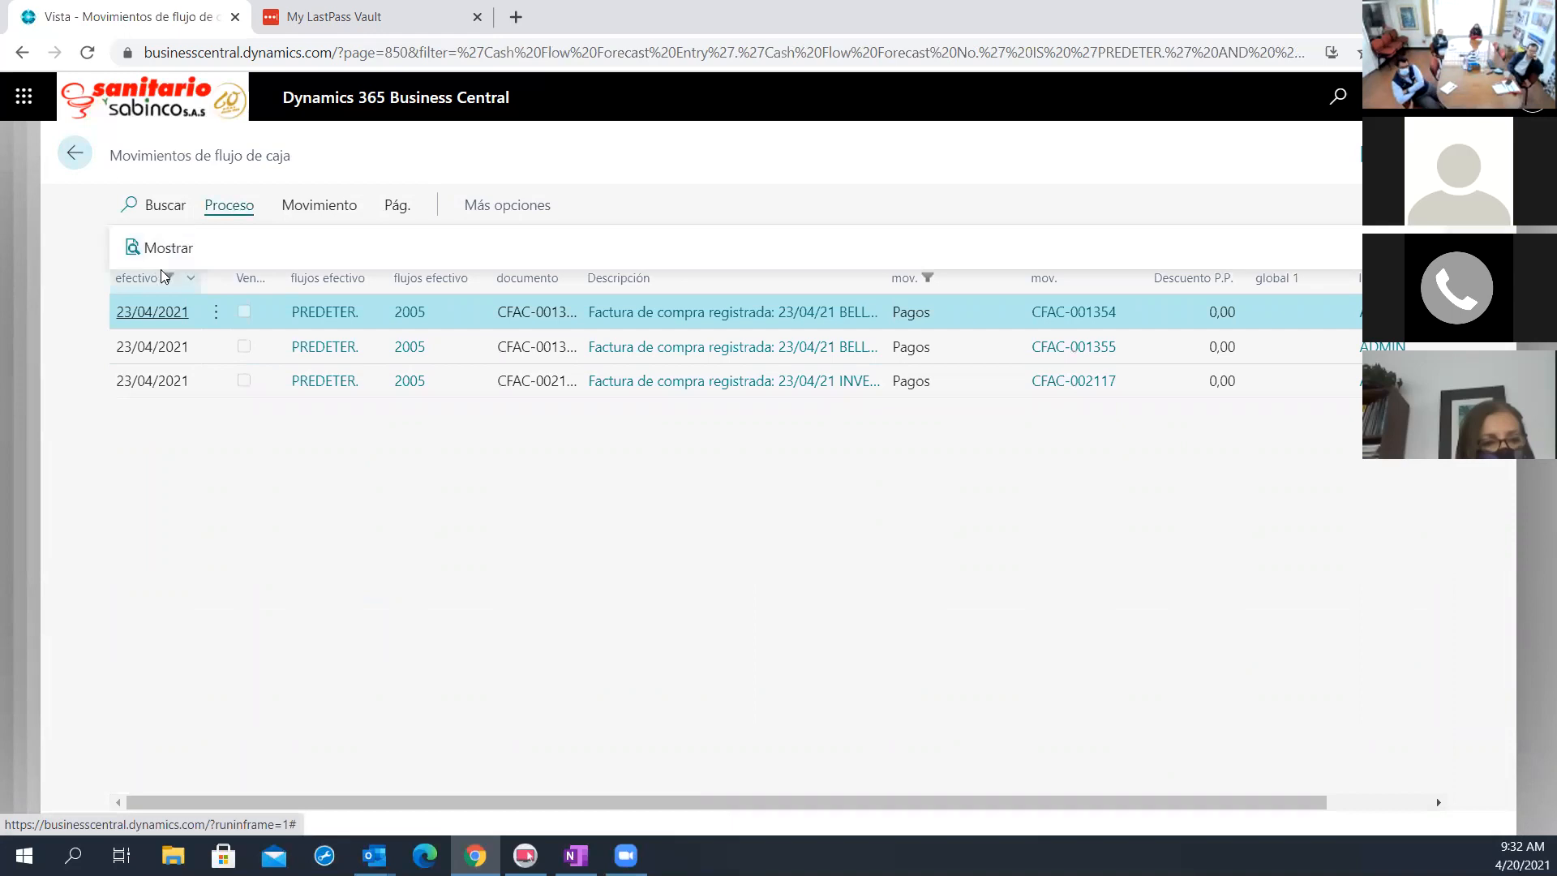
left_click(499, 439)
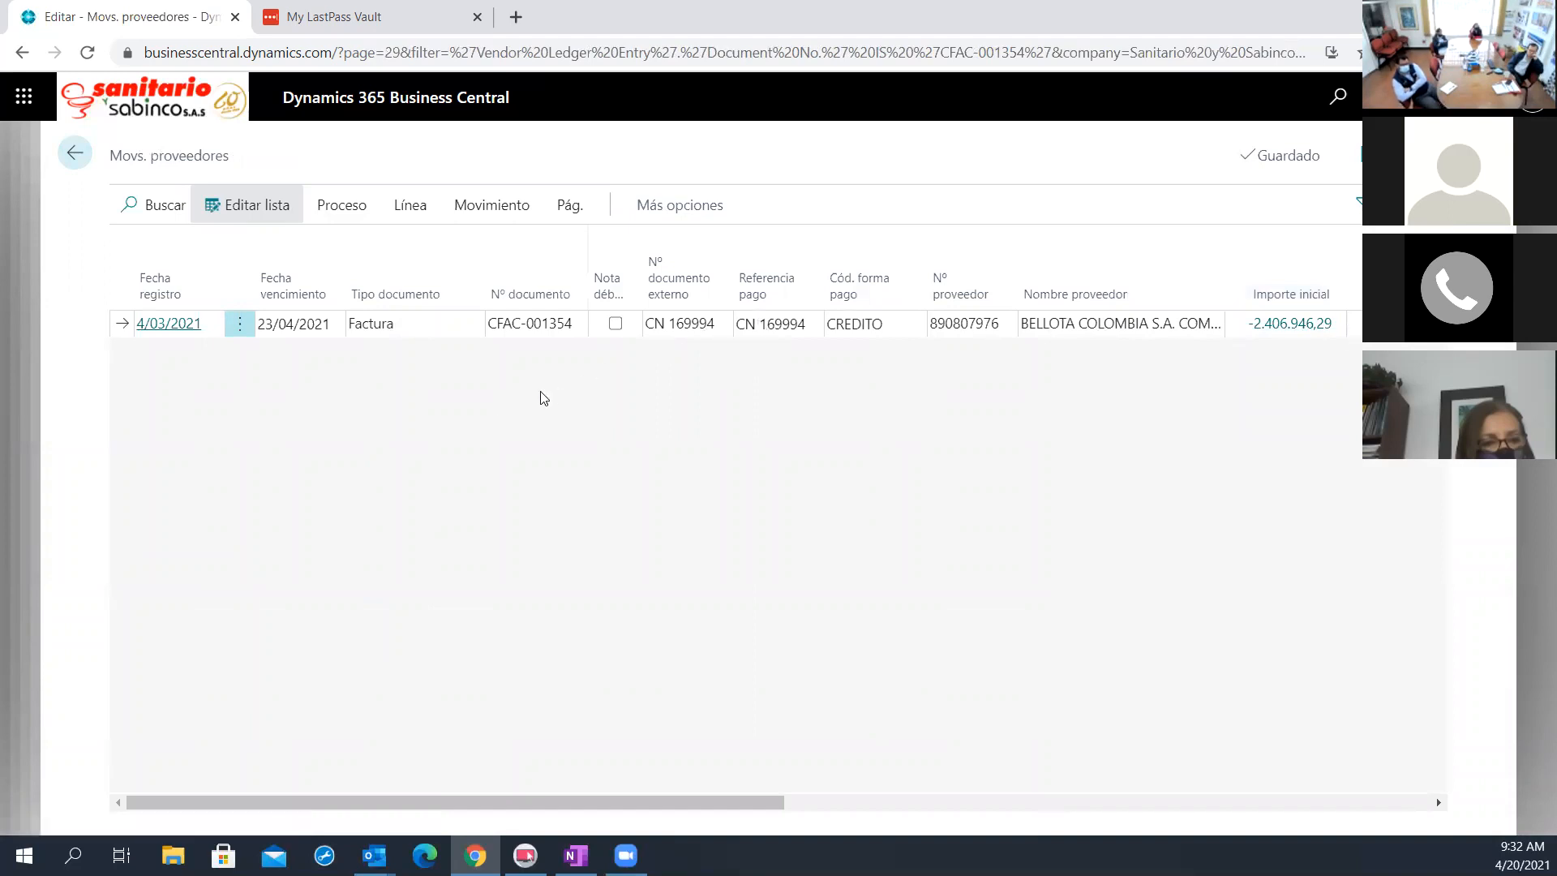
left_click(76, 155)
left_click(75, 155)
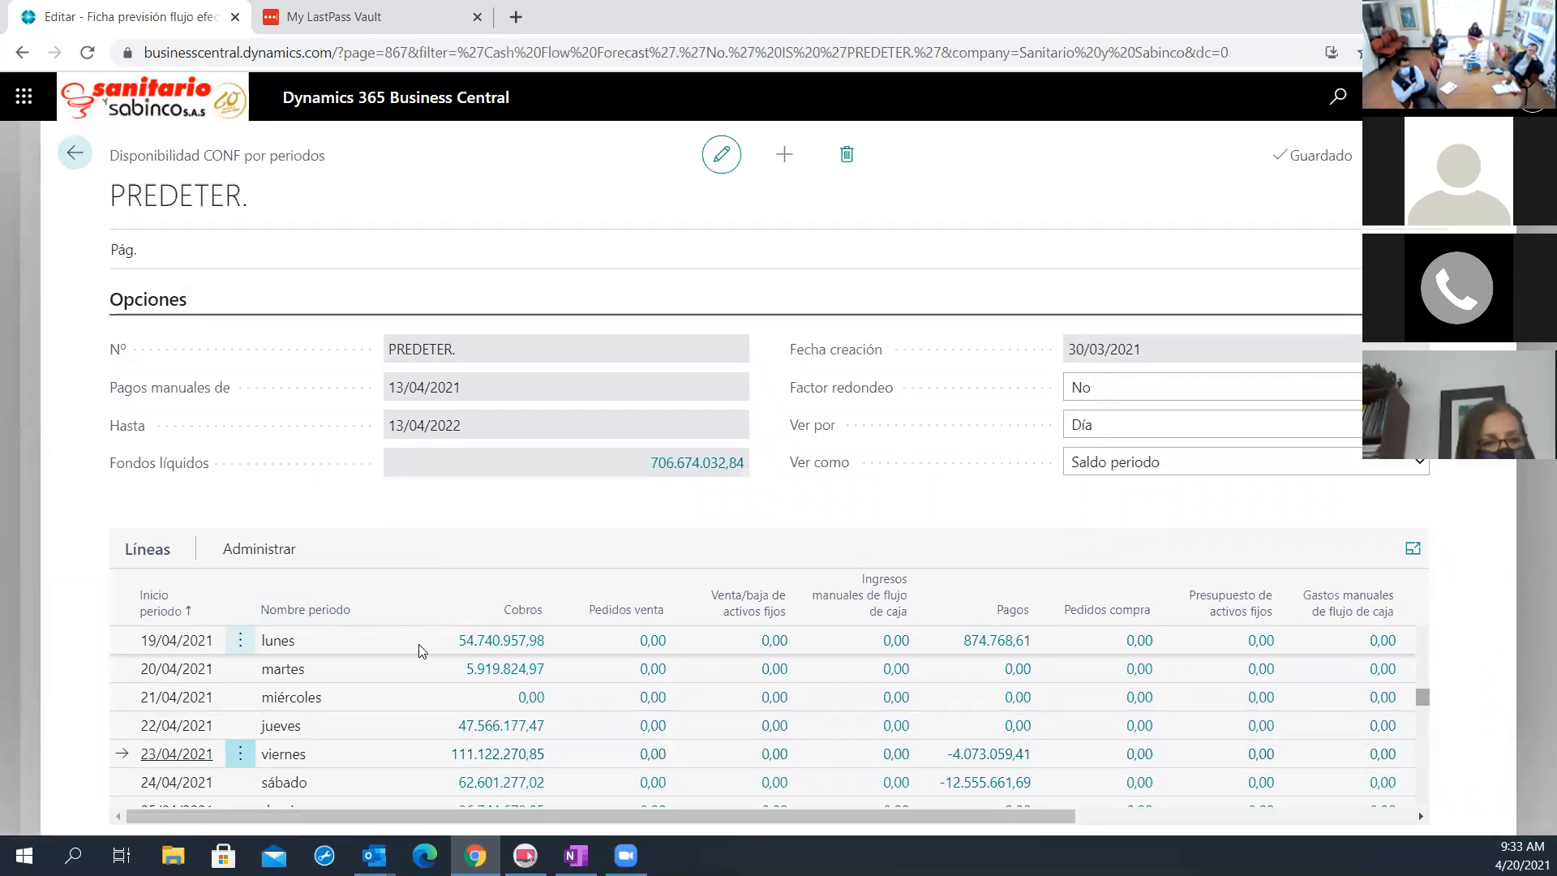
Review the Cobros entries of the 20/04/2021 line once more and return to the availability by periods
left_click(495, 680)
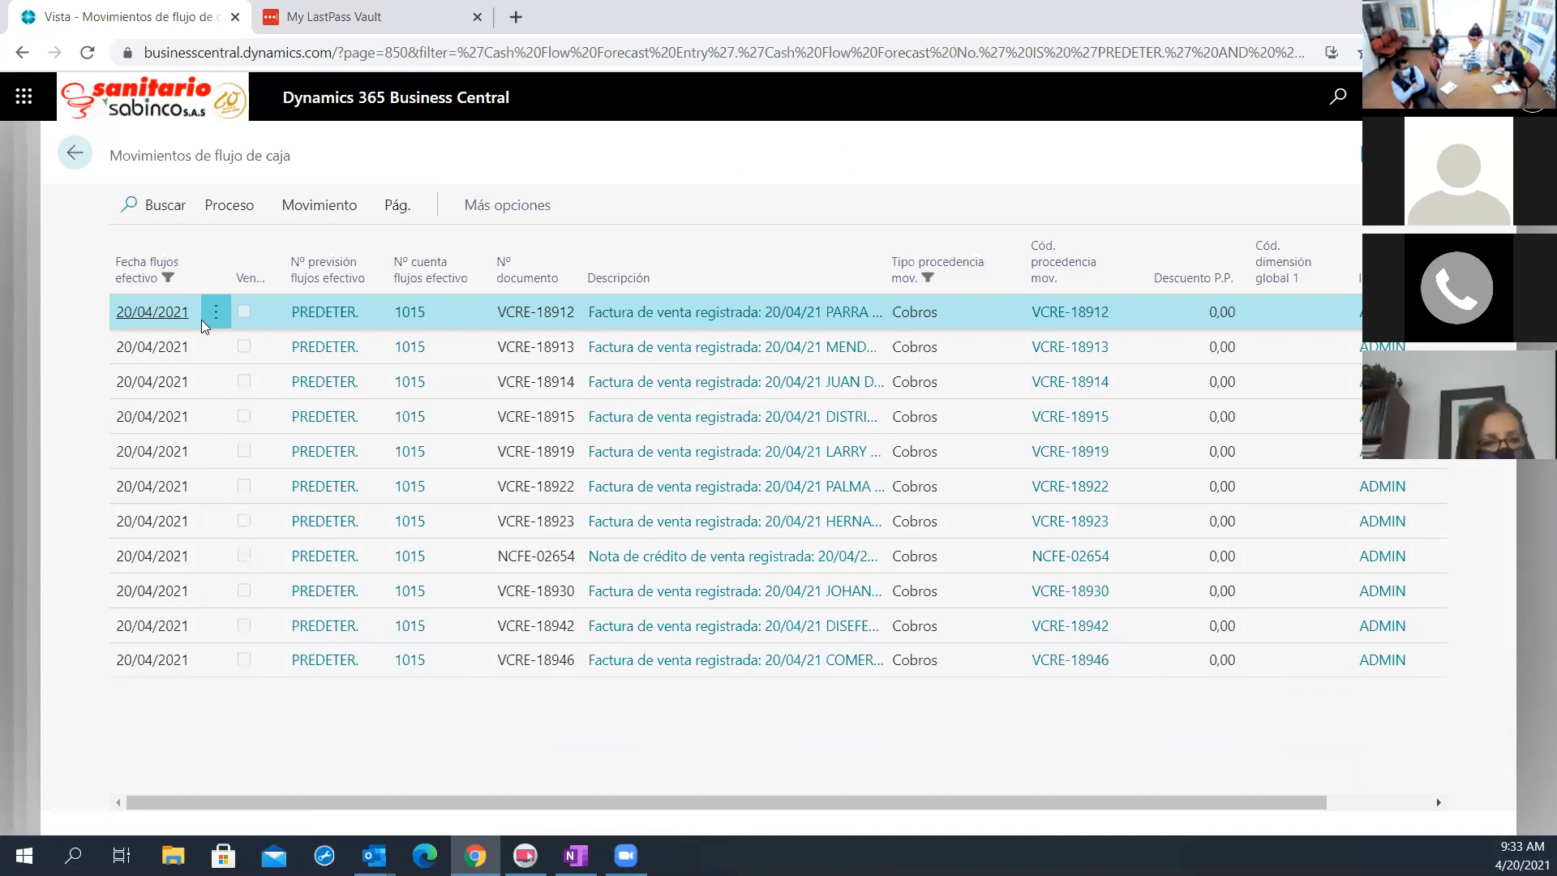
left_click(75, 158)
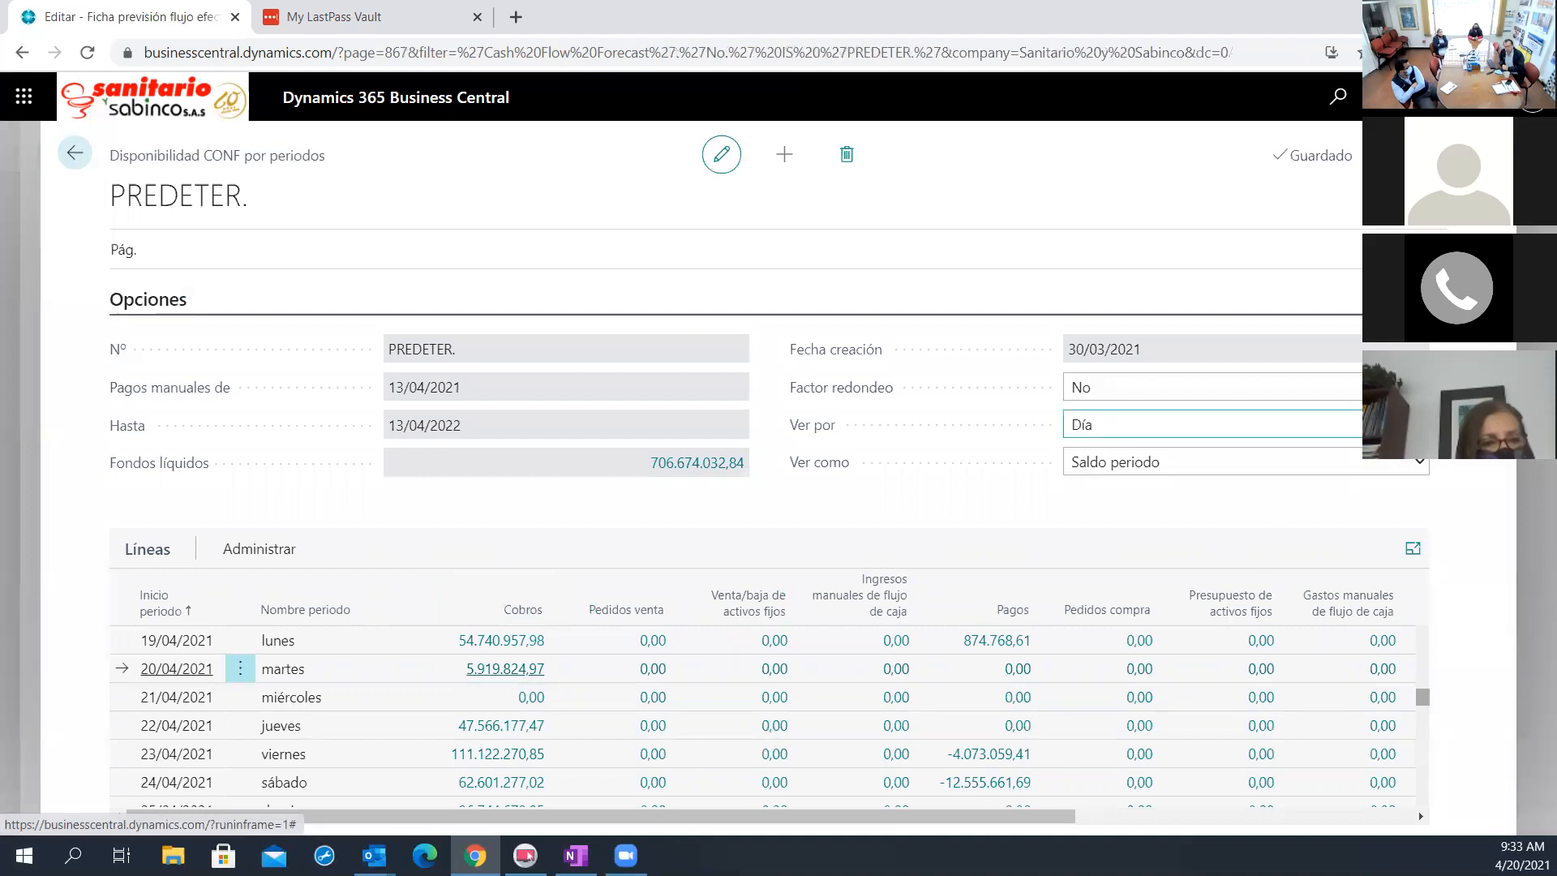
Set the Ver por option of the availability by periods to Semana
left_click(1297, 424)
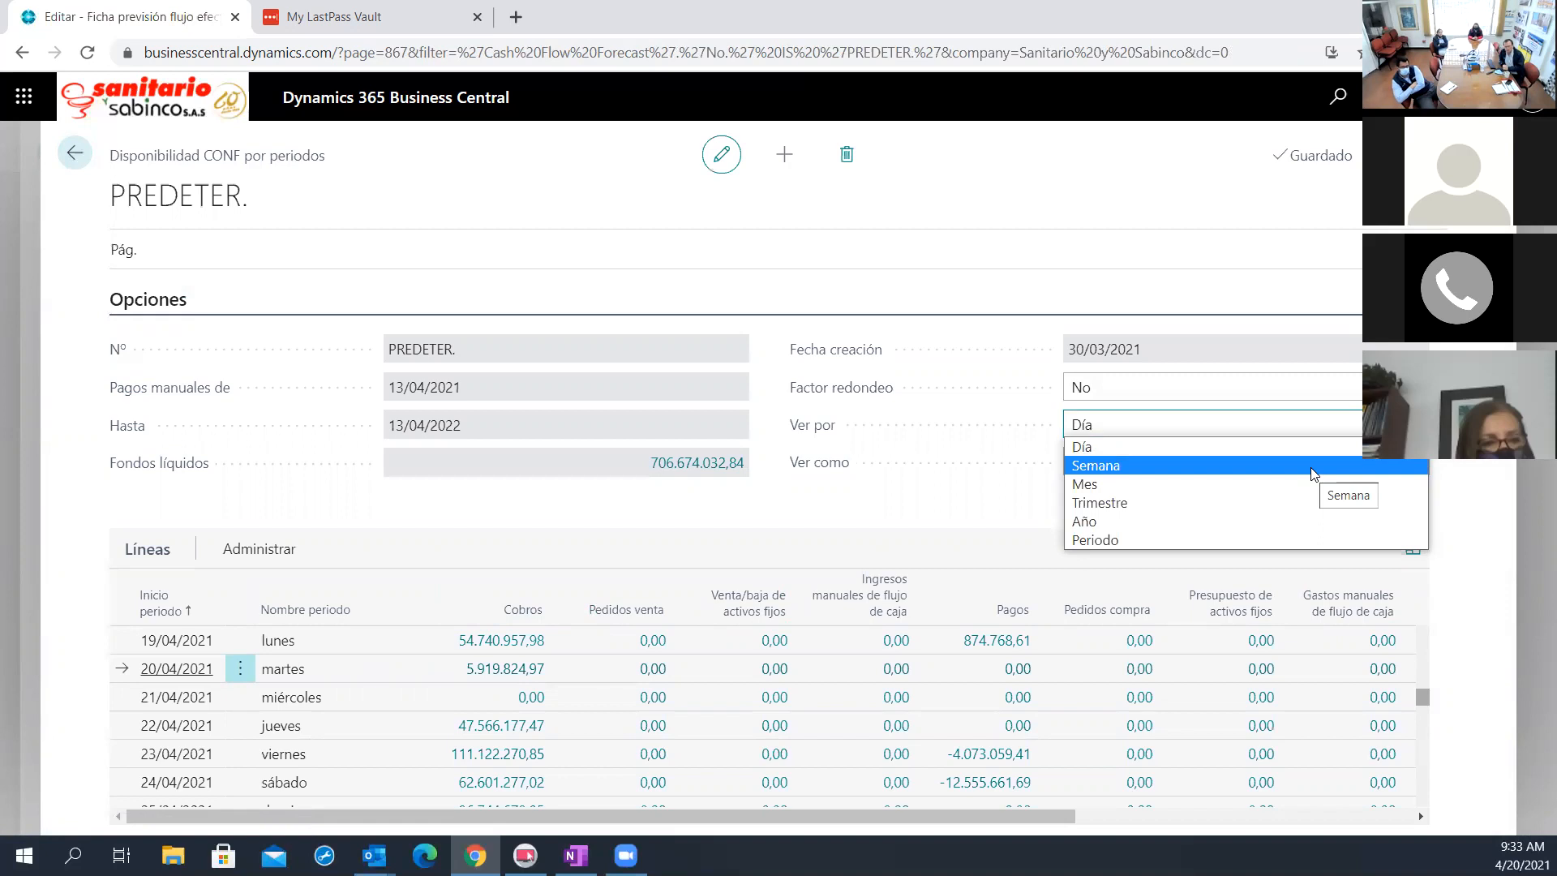
left_click(1314, 474)
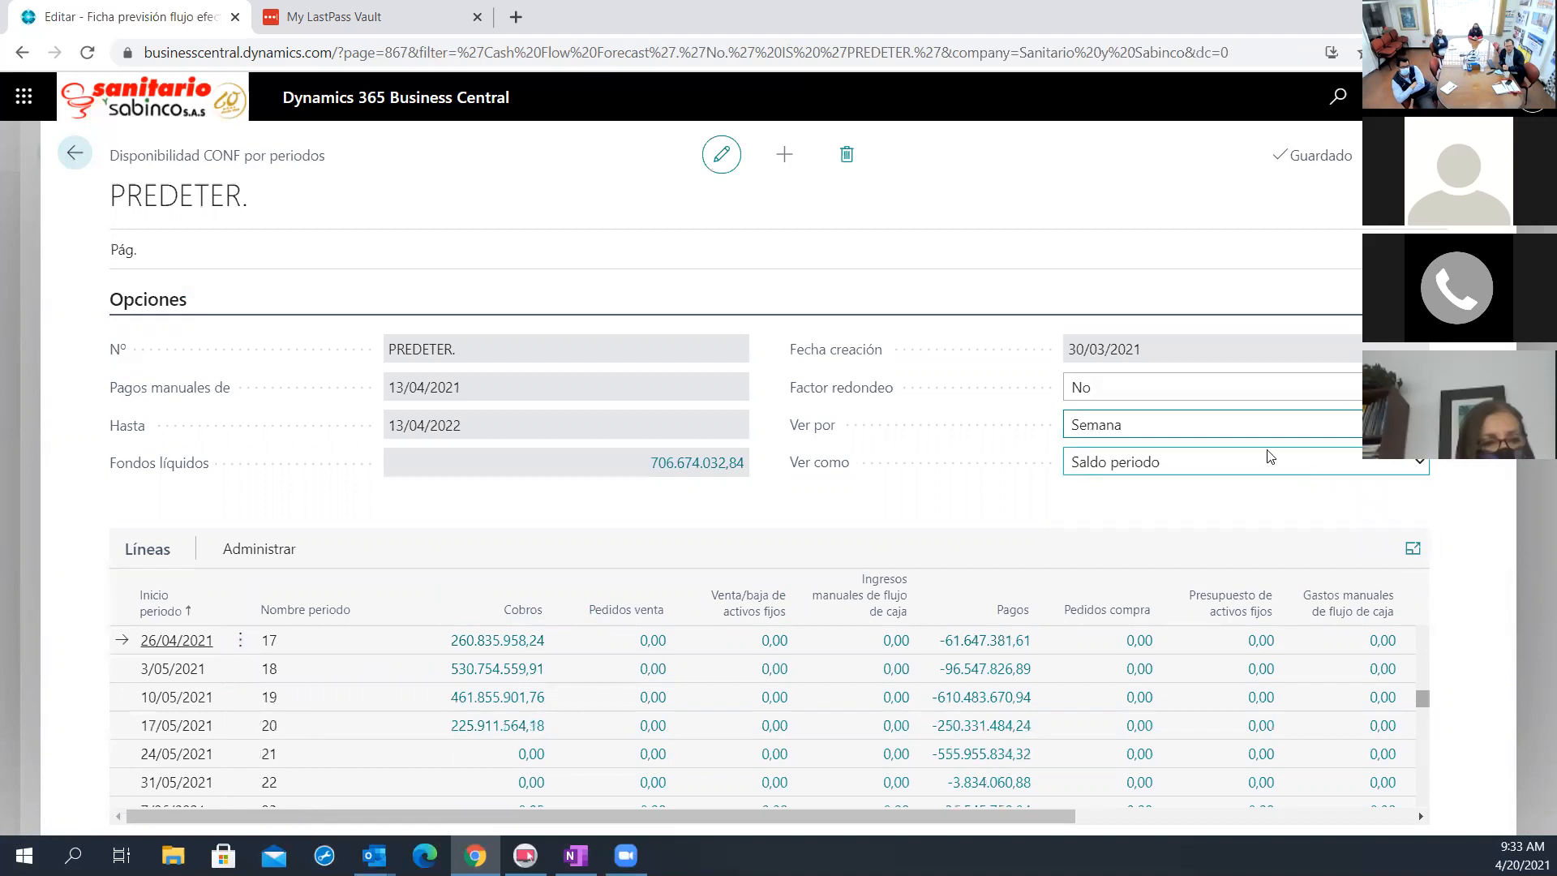
left_click(1102, 427)
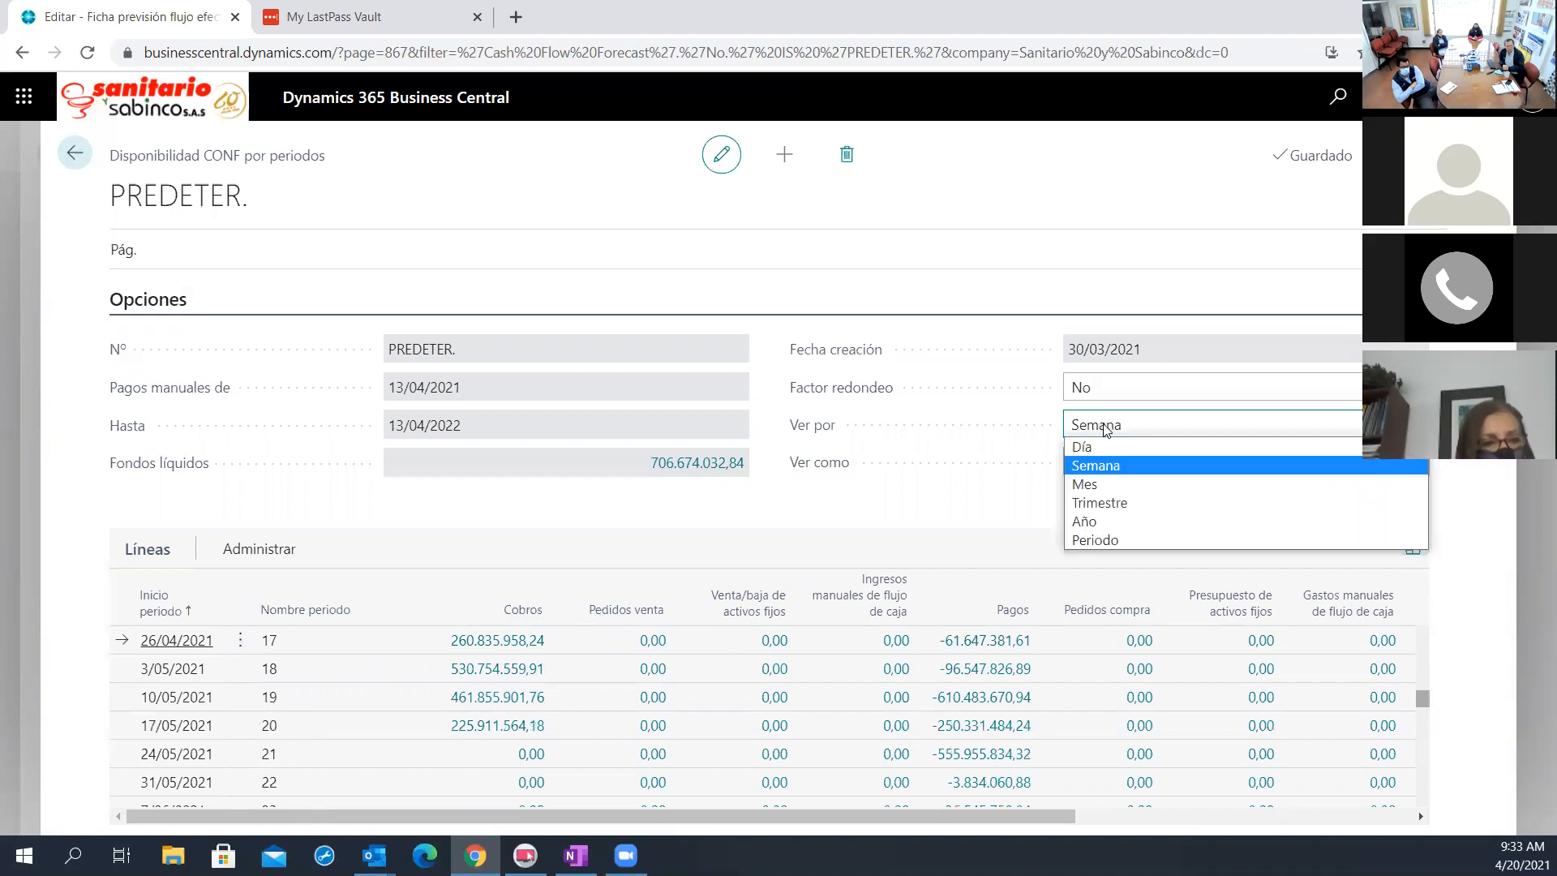
left_click(1079, 467)
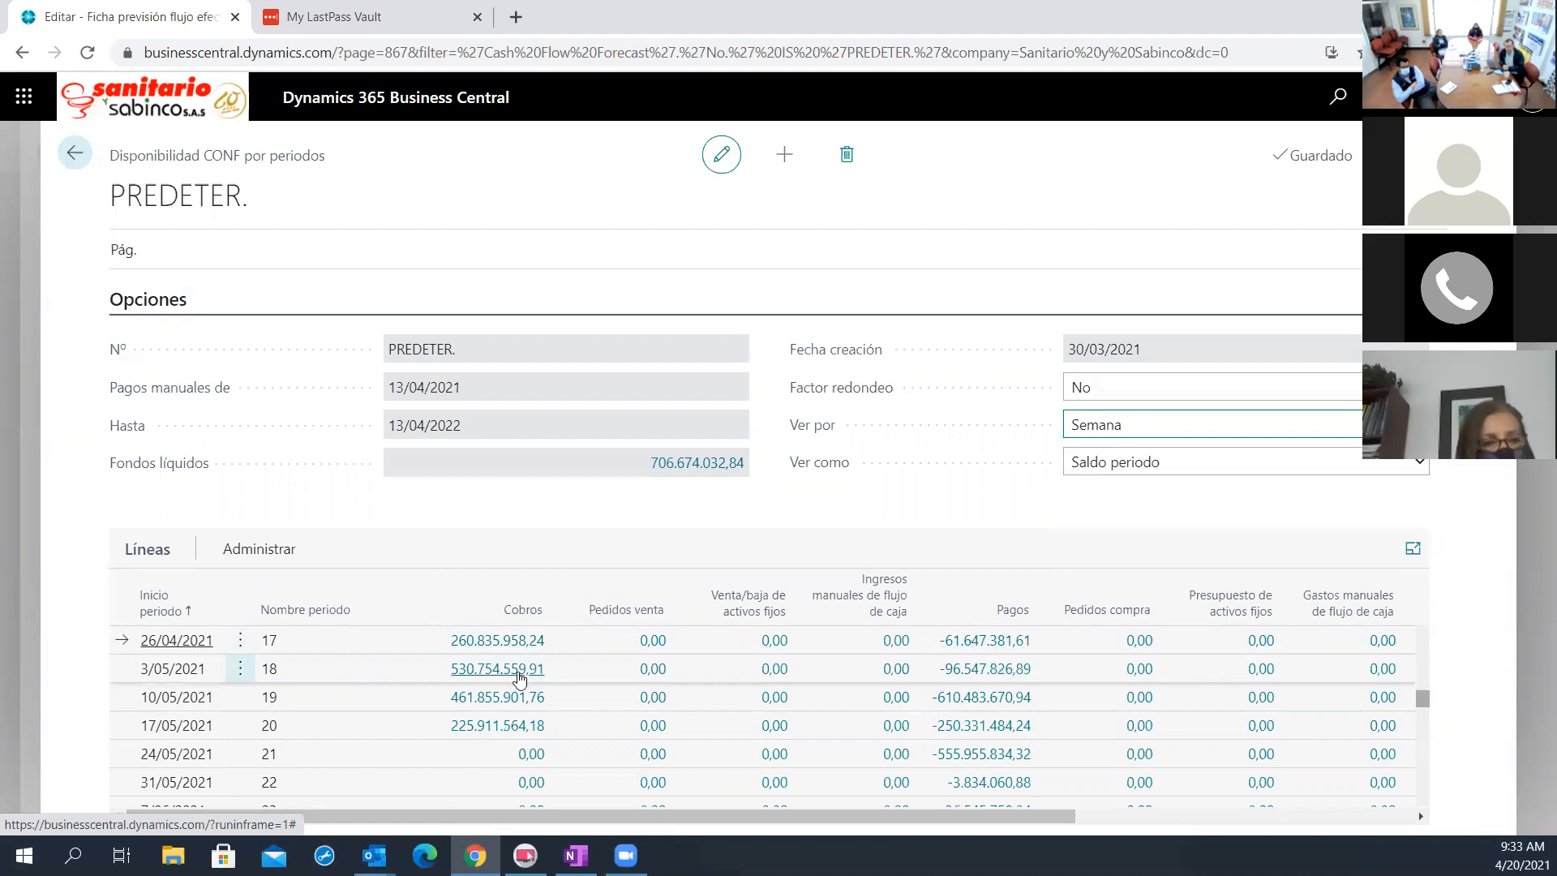
Look through the Cobros entries of week 17, starting 26/04/2021
left_click(484, 640)
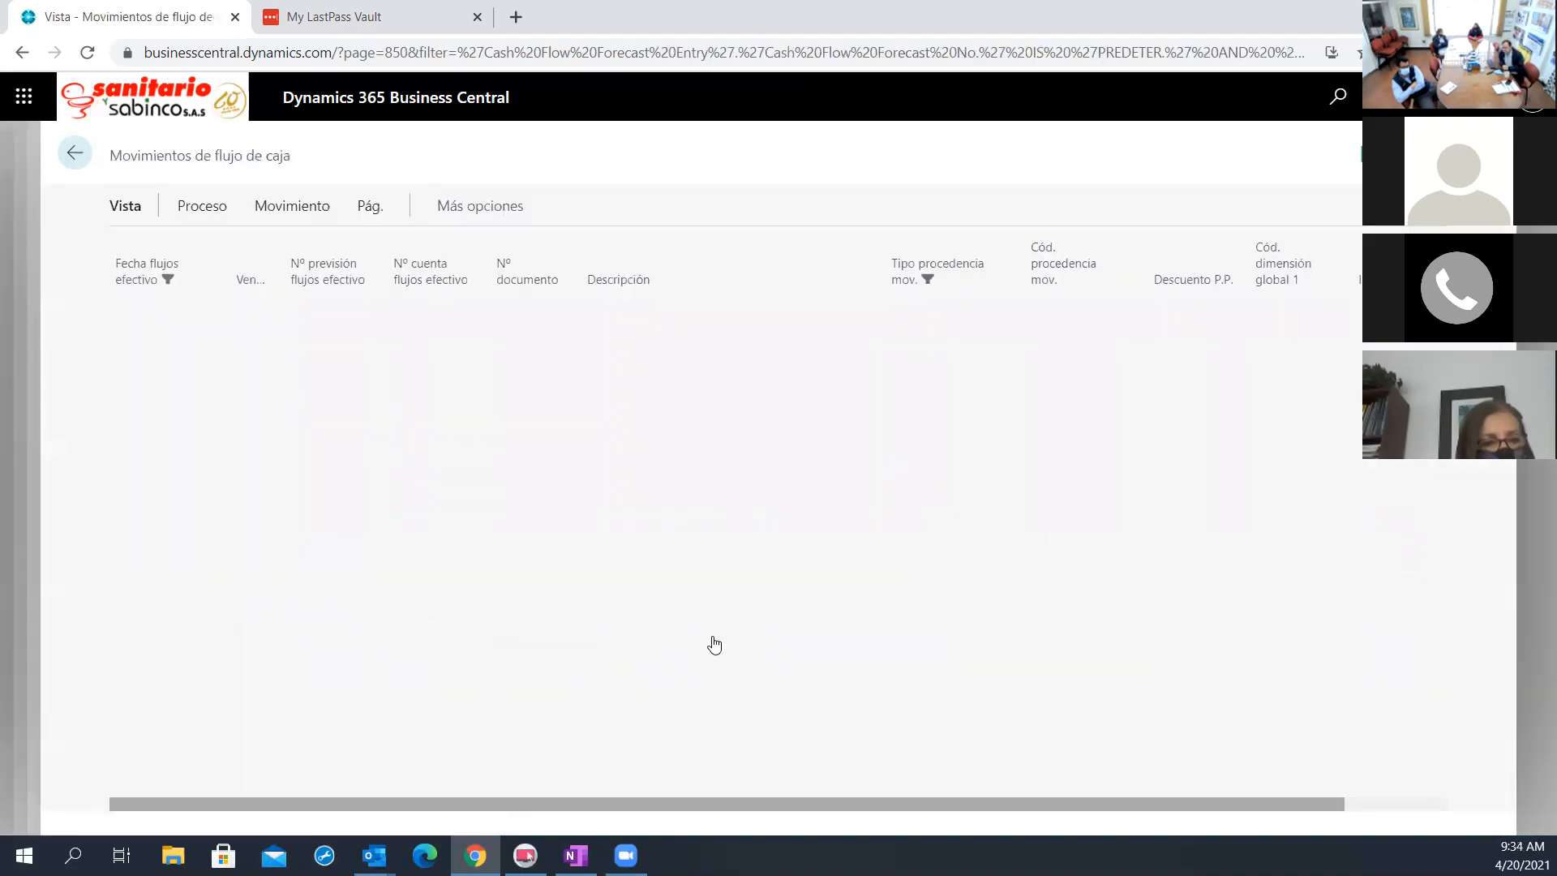
scroll(764, 676, "down", 1)
scroll(765, 677, "down", 5)
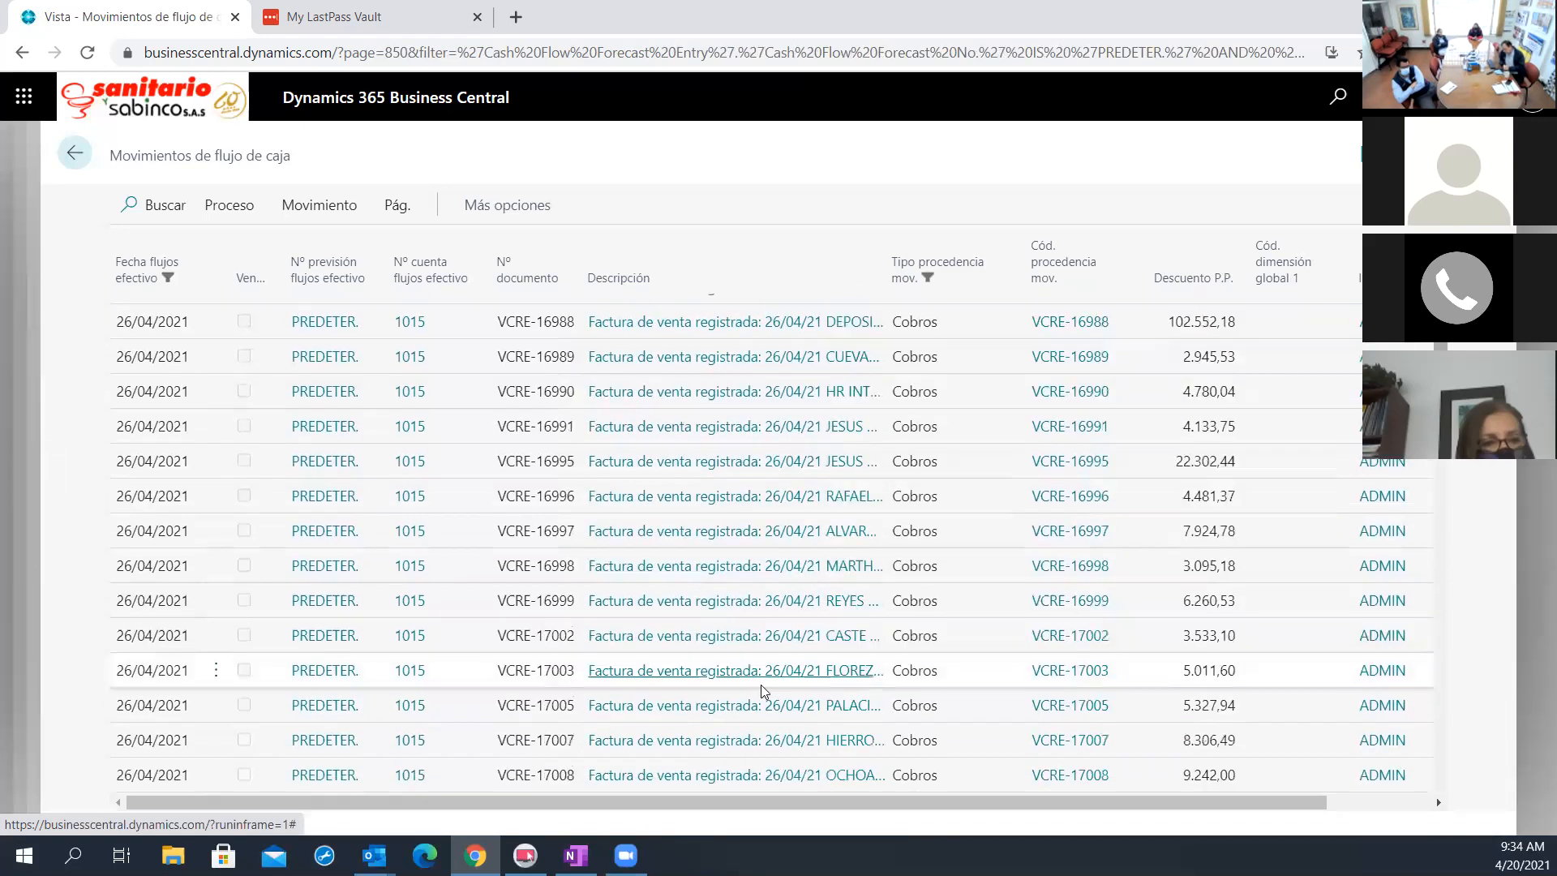
scroll(698, 655, "up", 6)
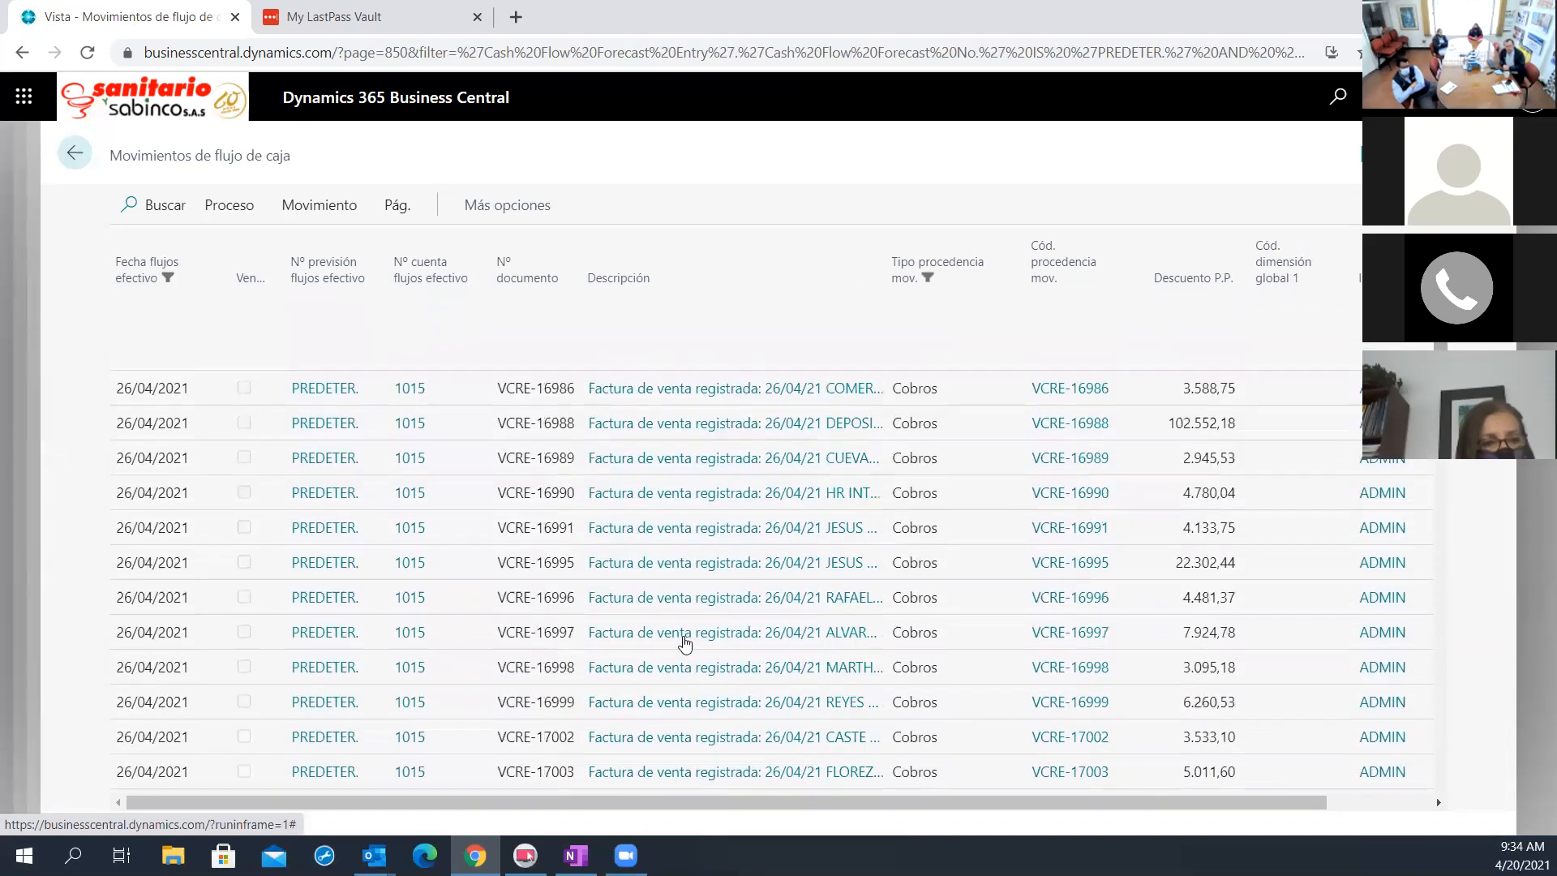
scroll(682, 644, "down", 5)
scroll(681, 643, "down", 20)
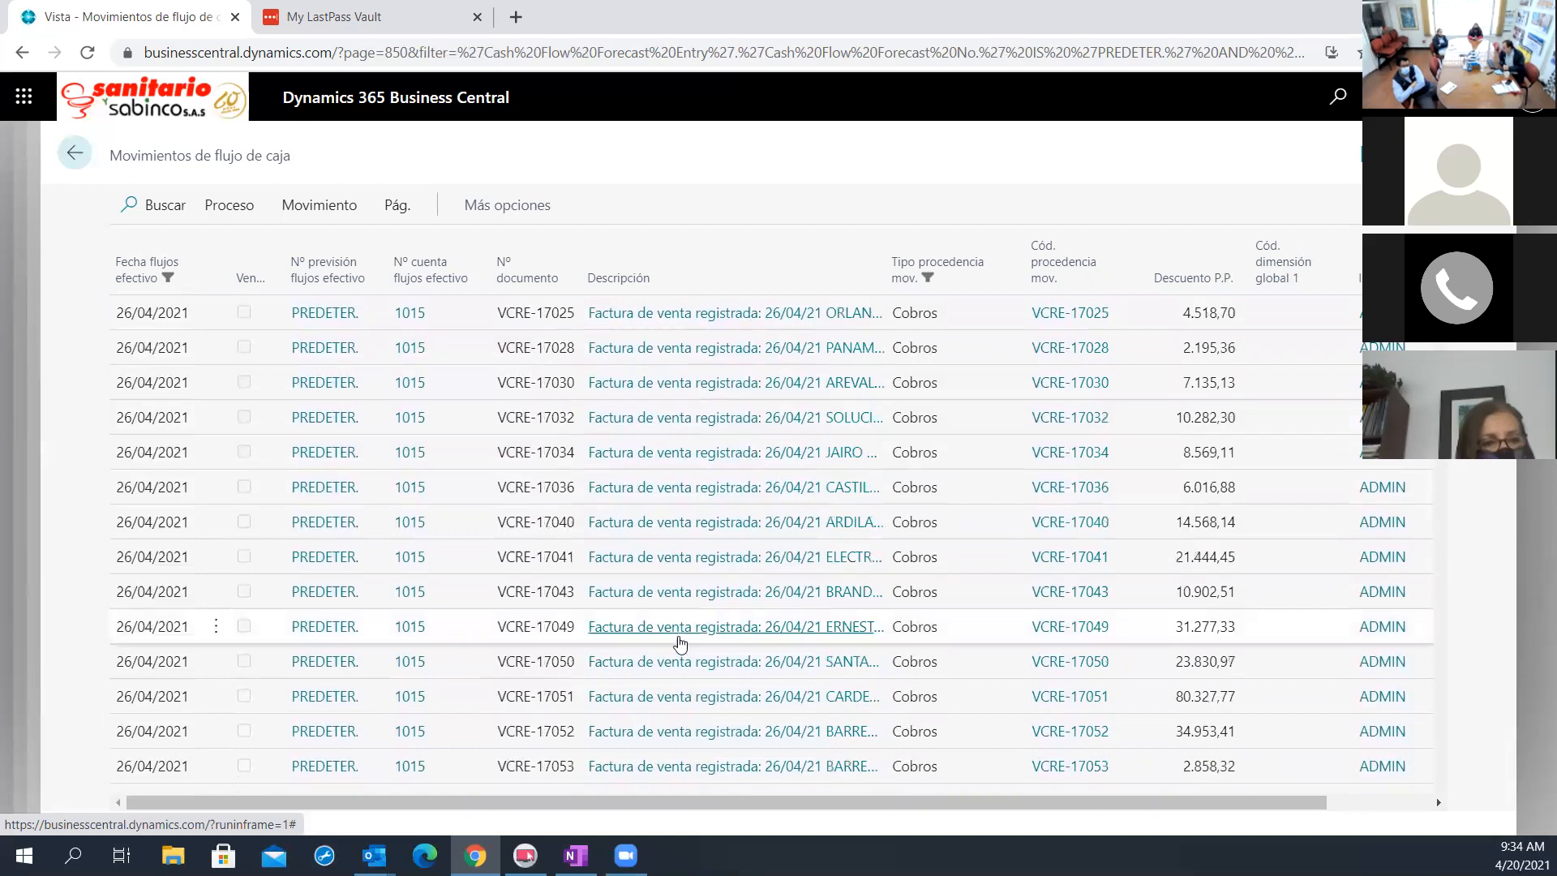
Finish looking through the week 17 Cobros entries dated 26/04/2021 to 29/04/2021 and return to the availability by periods
scroll(680, 646, "down", 18)
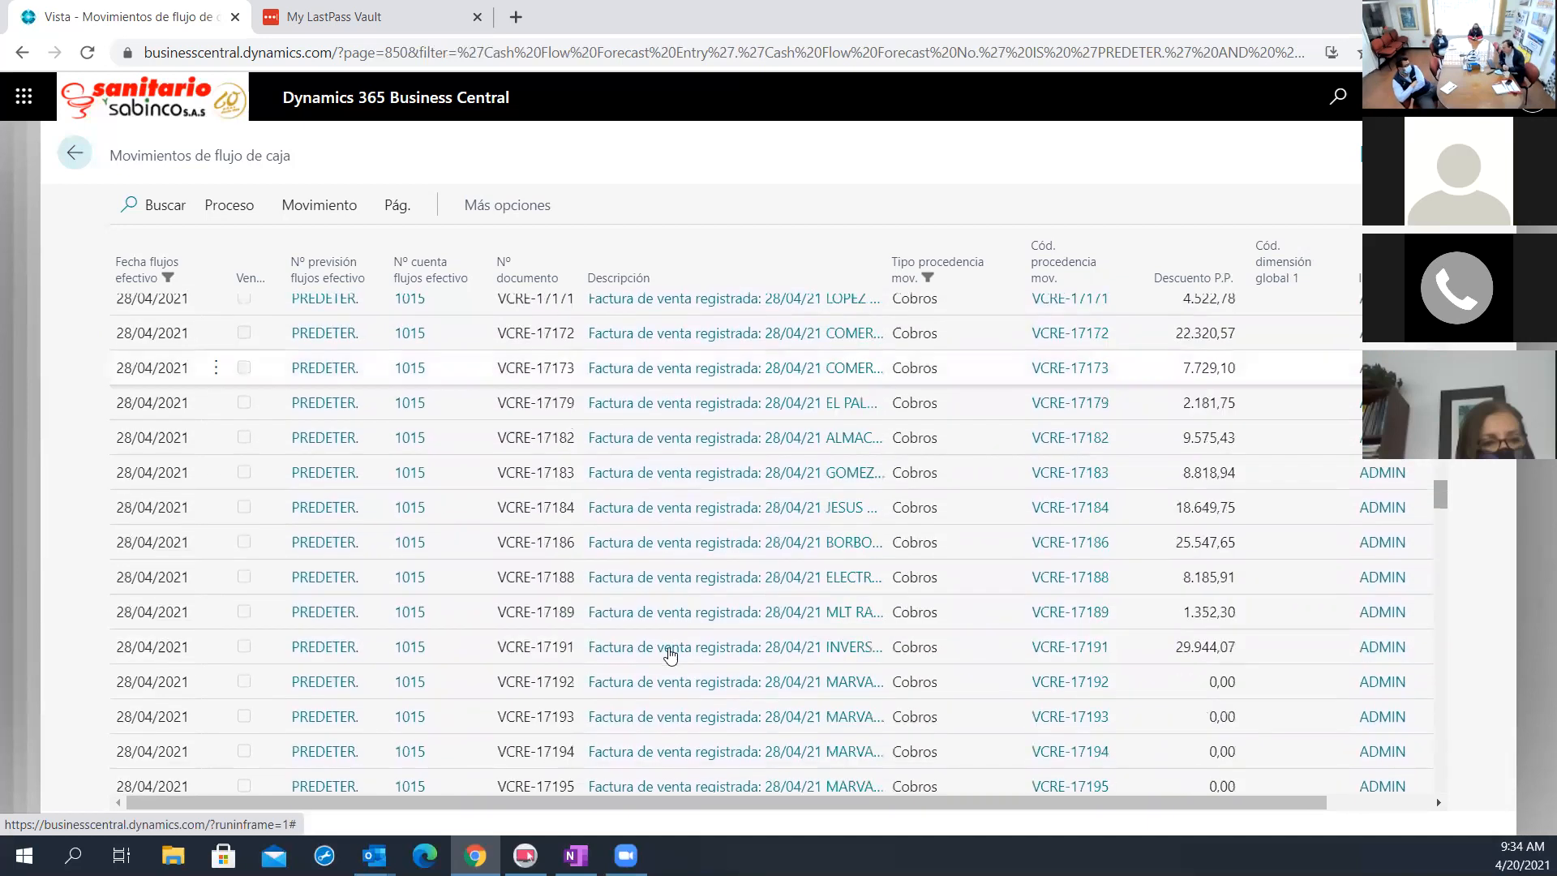
scroll(670, 654, "up", 18)
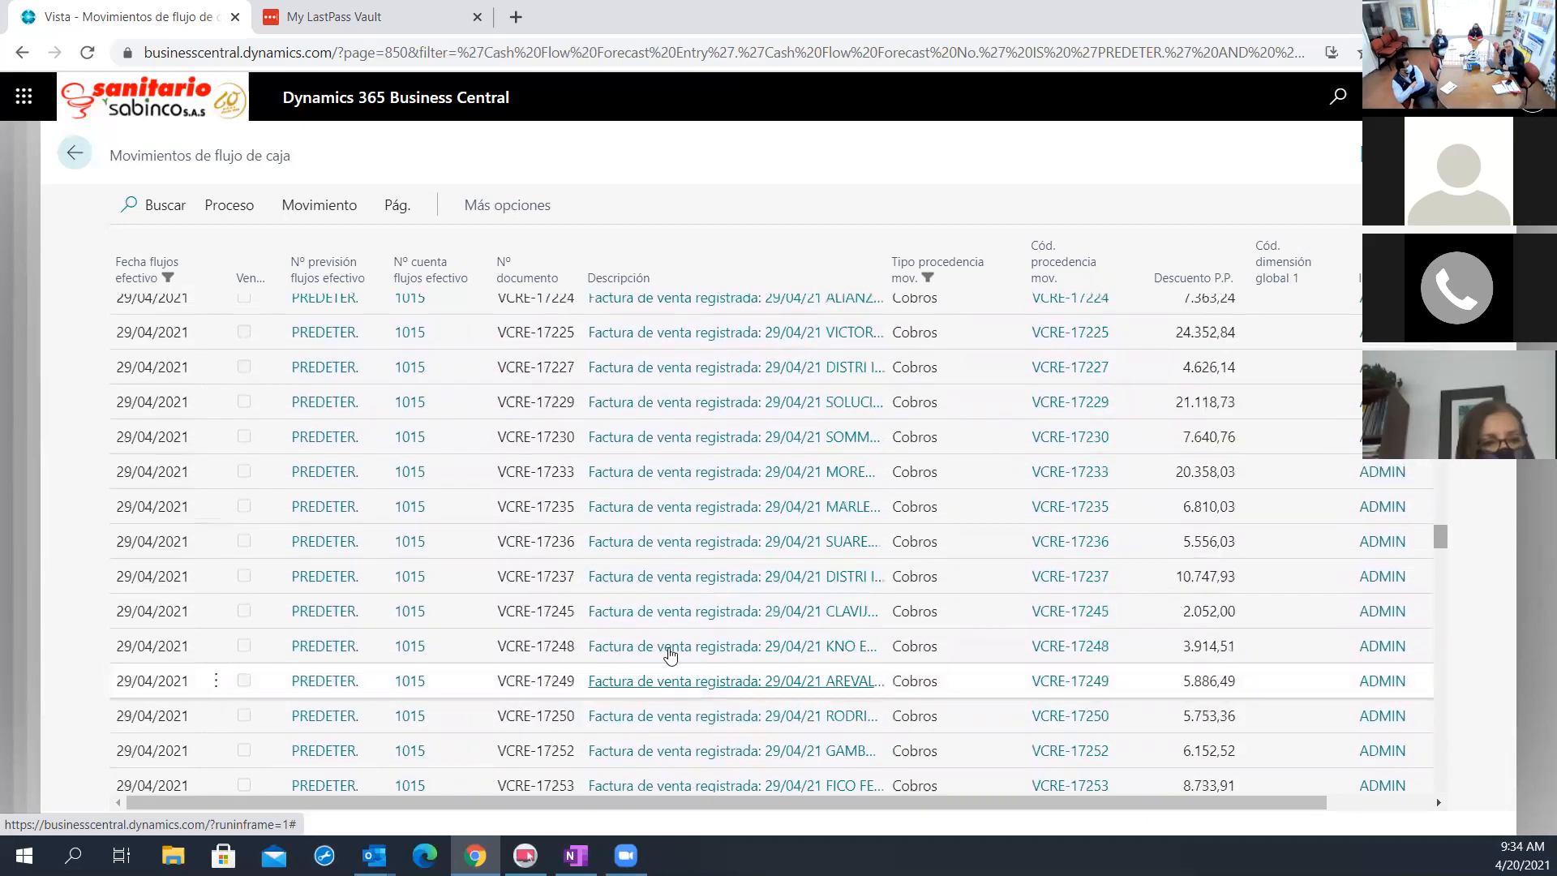
scroll(670, 653, "up", 5)
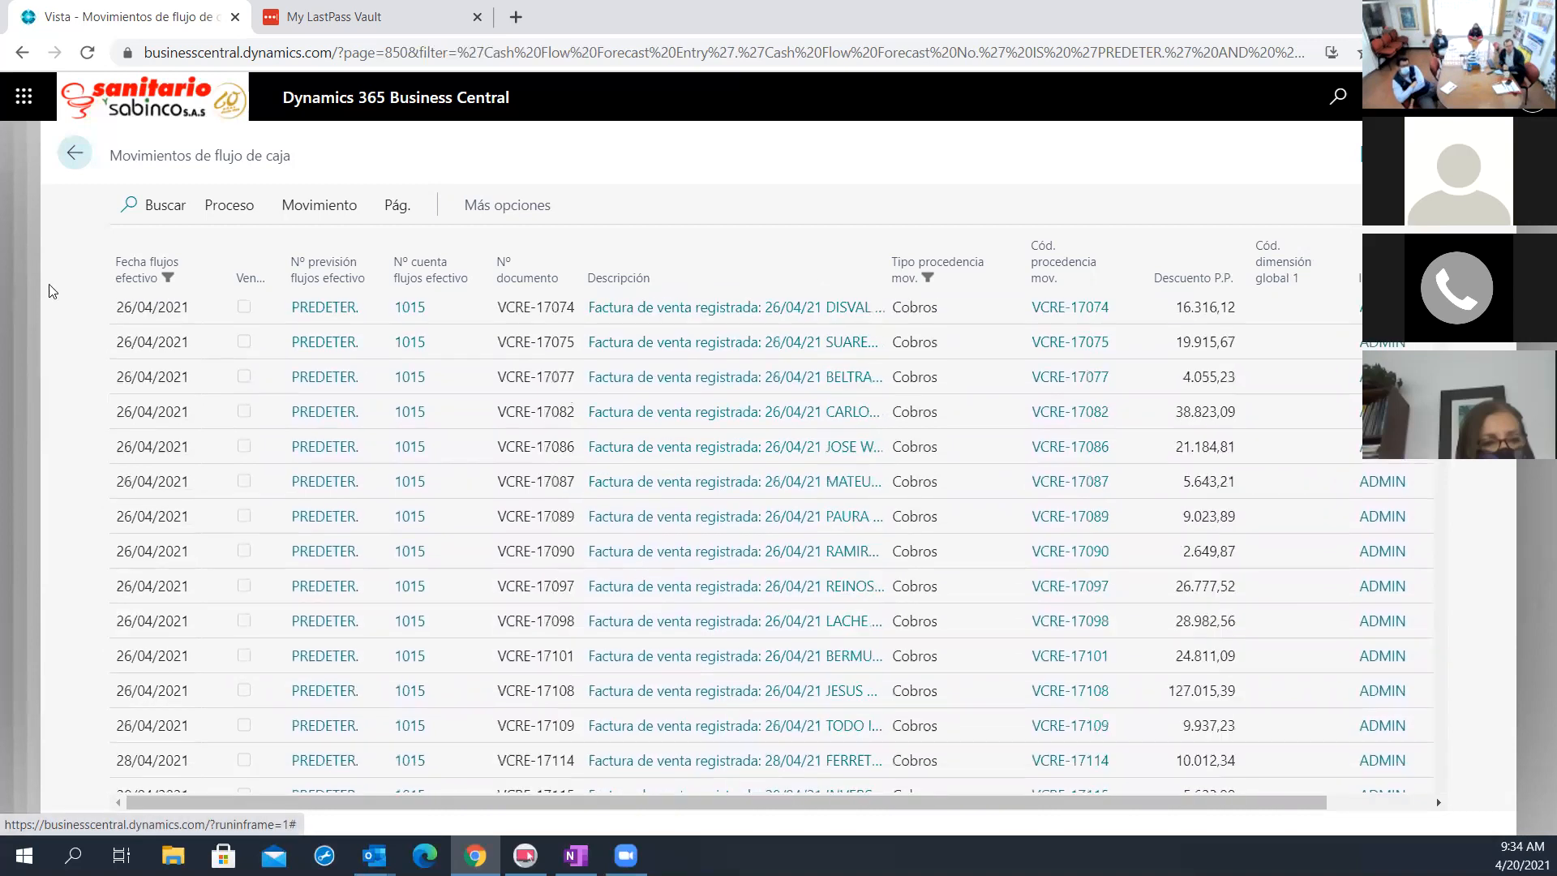
key("Escape")
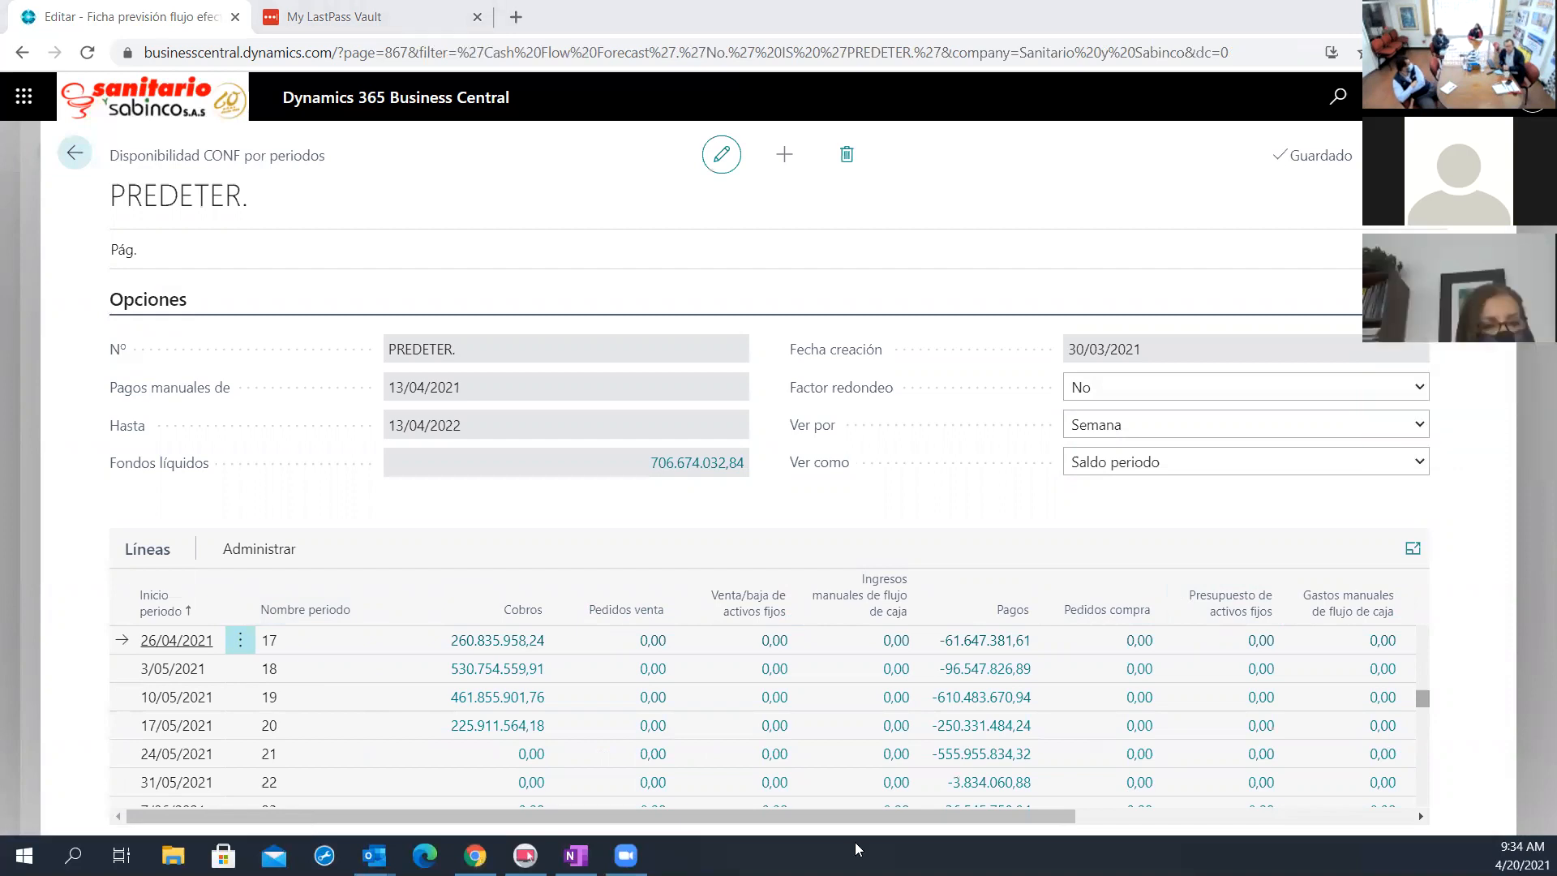
Look through the Cobros entries of week 16, starting 19/04/2021, down to the last date and return to the availability by periods
scroll(259, 695, "up", 2)
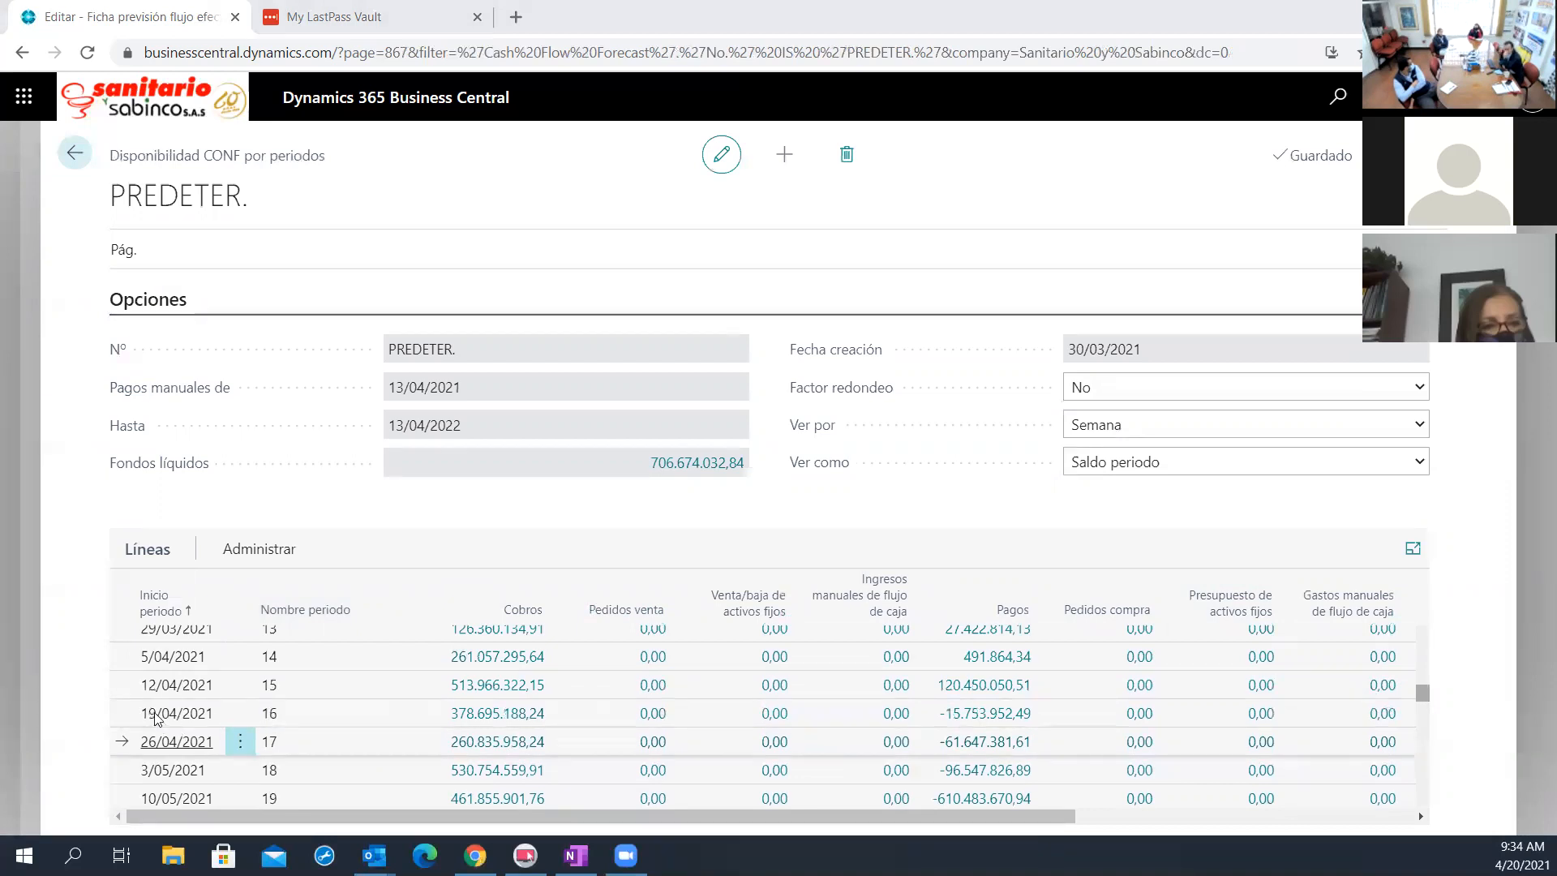
left_click(187, 719)
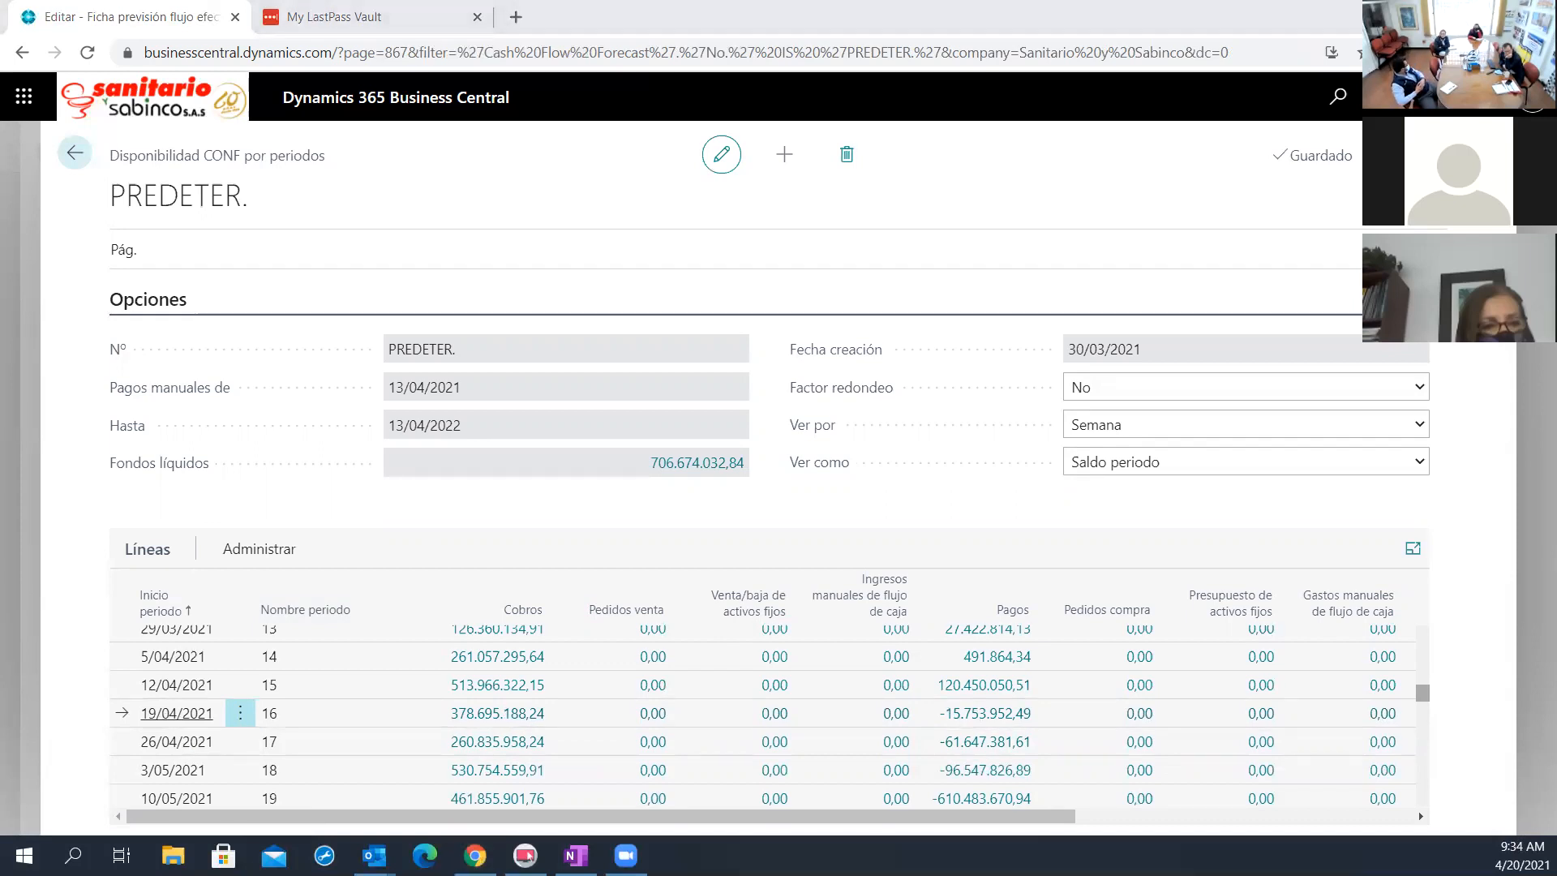
left_click(496, 713)
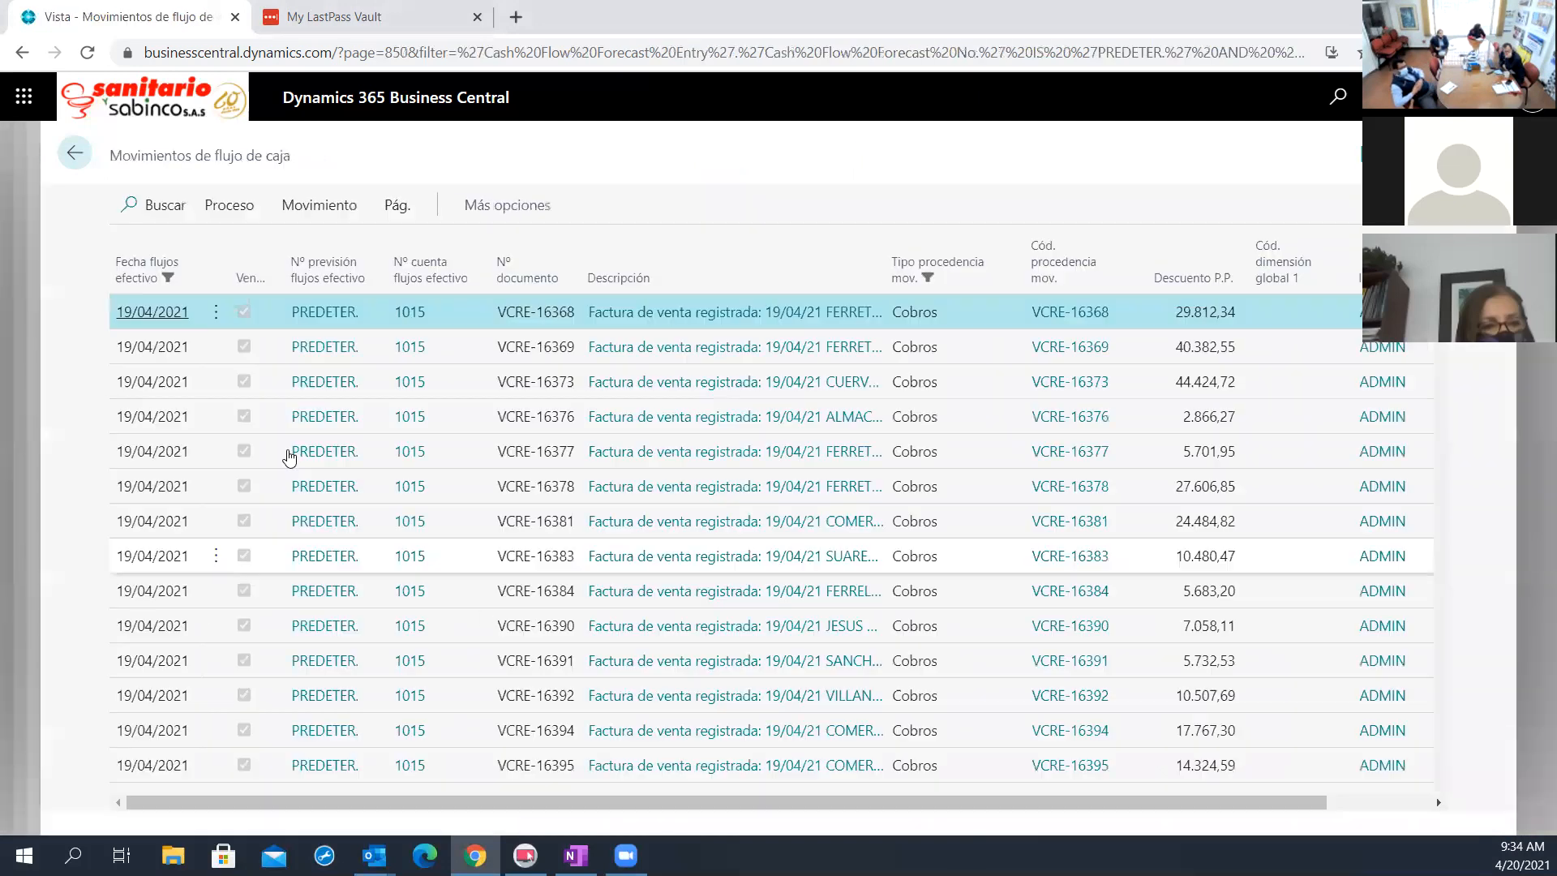
scroll(129, 487, "down", 10)
scroll(154, 730, "down", 10)
scroll(151, 740, "down", 10)
scroll(151, 736, "down", 10)
scroll(243, 775, "down", 3)
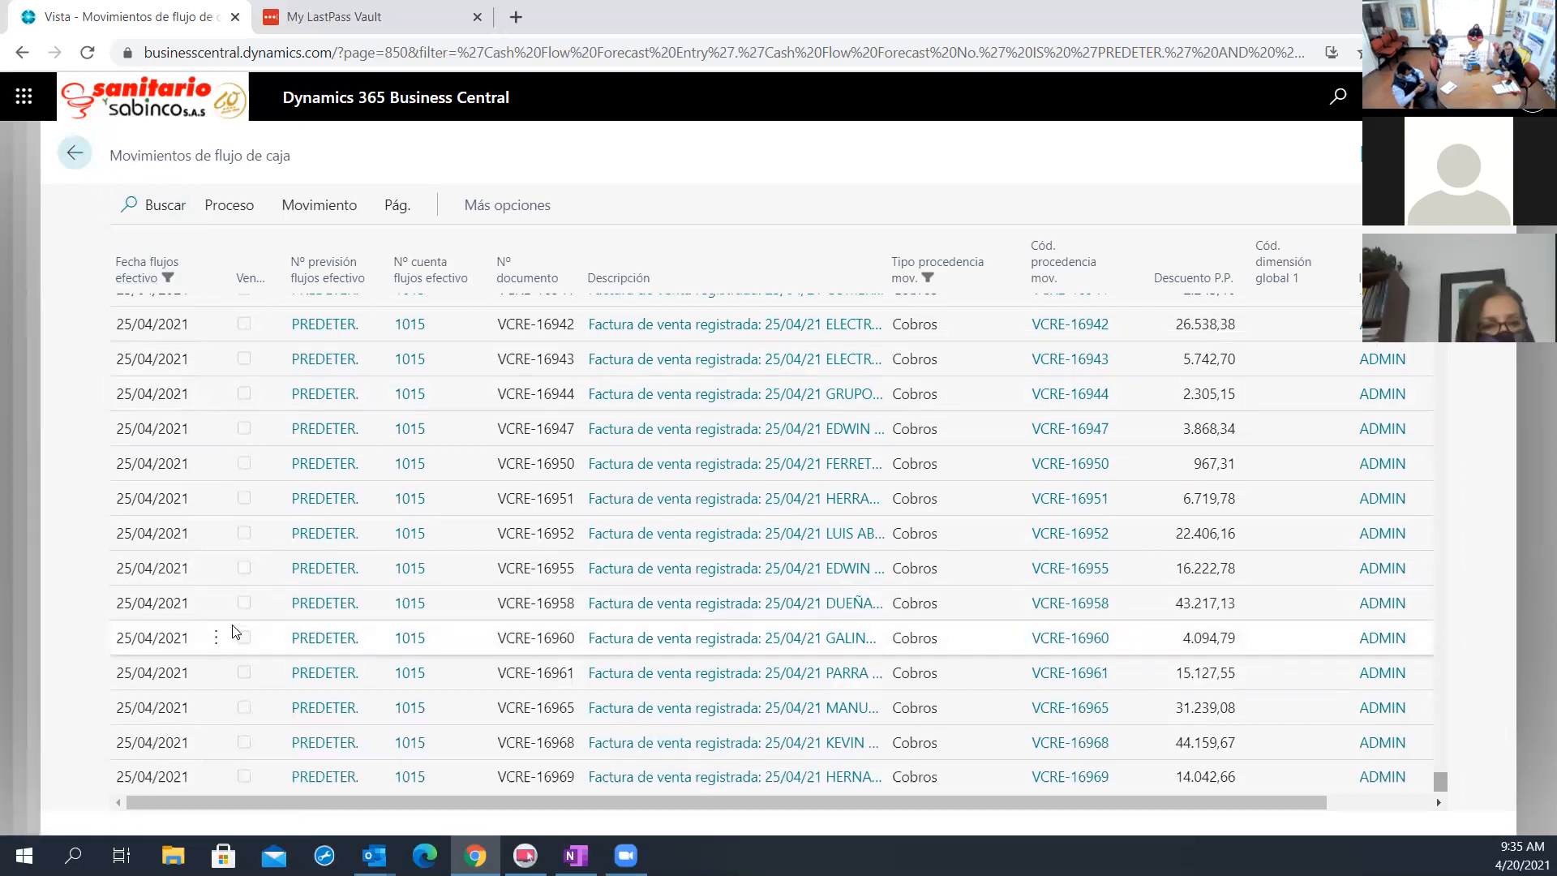
scroll(233, 629, "up", 5)
left_click(75, 153)
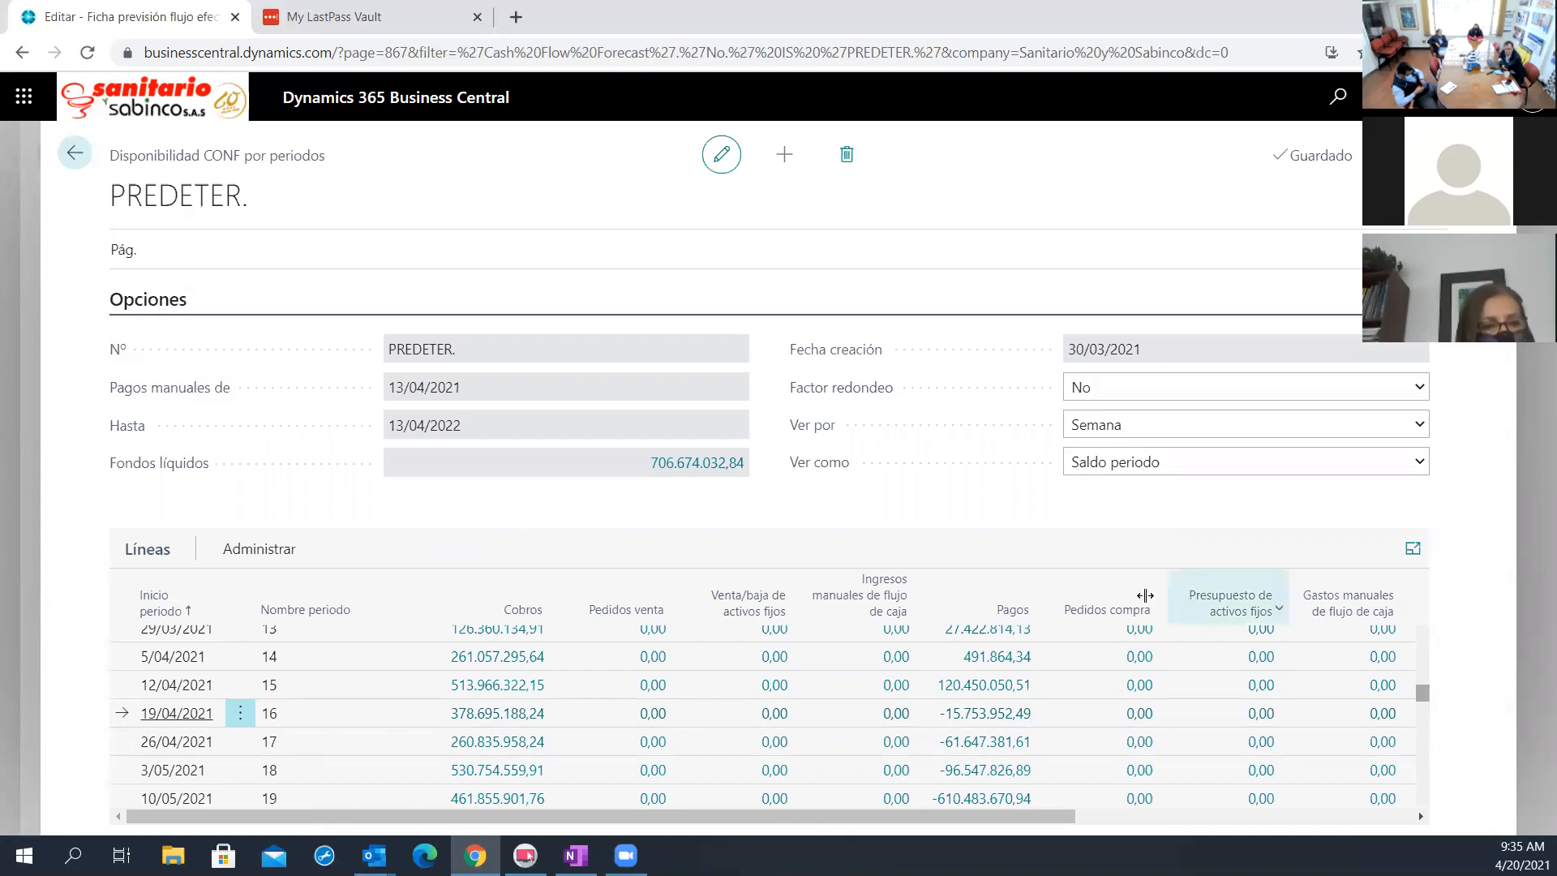
Set Ver como to Saldo a la fecha and look through the accumulated Cobros entries of week 16
left_click(1337, 462)
left_click(1239, 503)
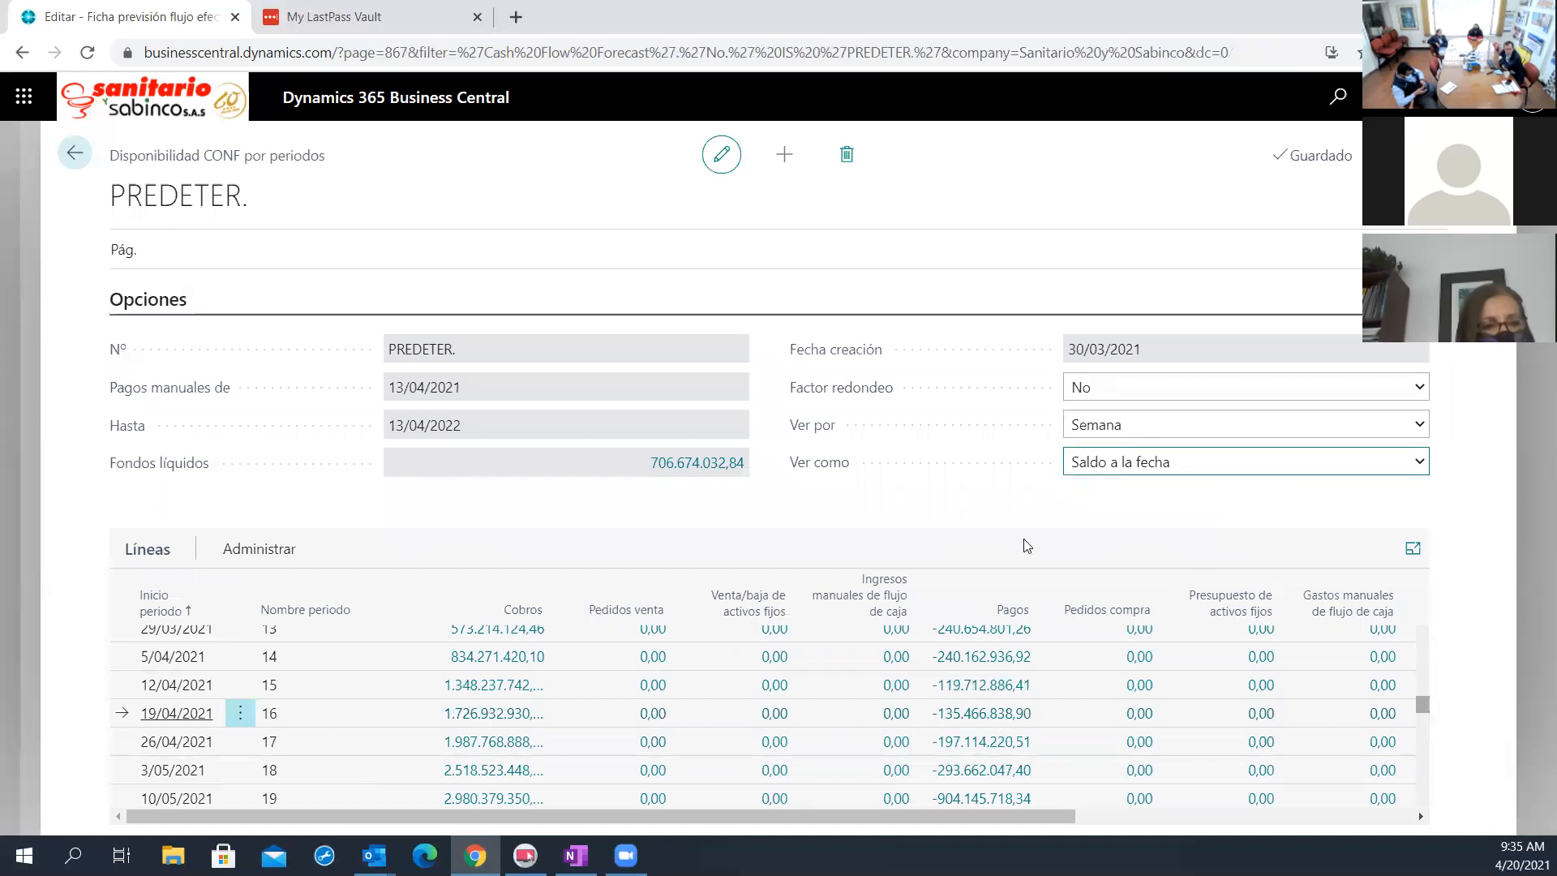
left_click(487, 714)
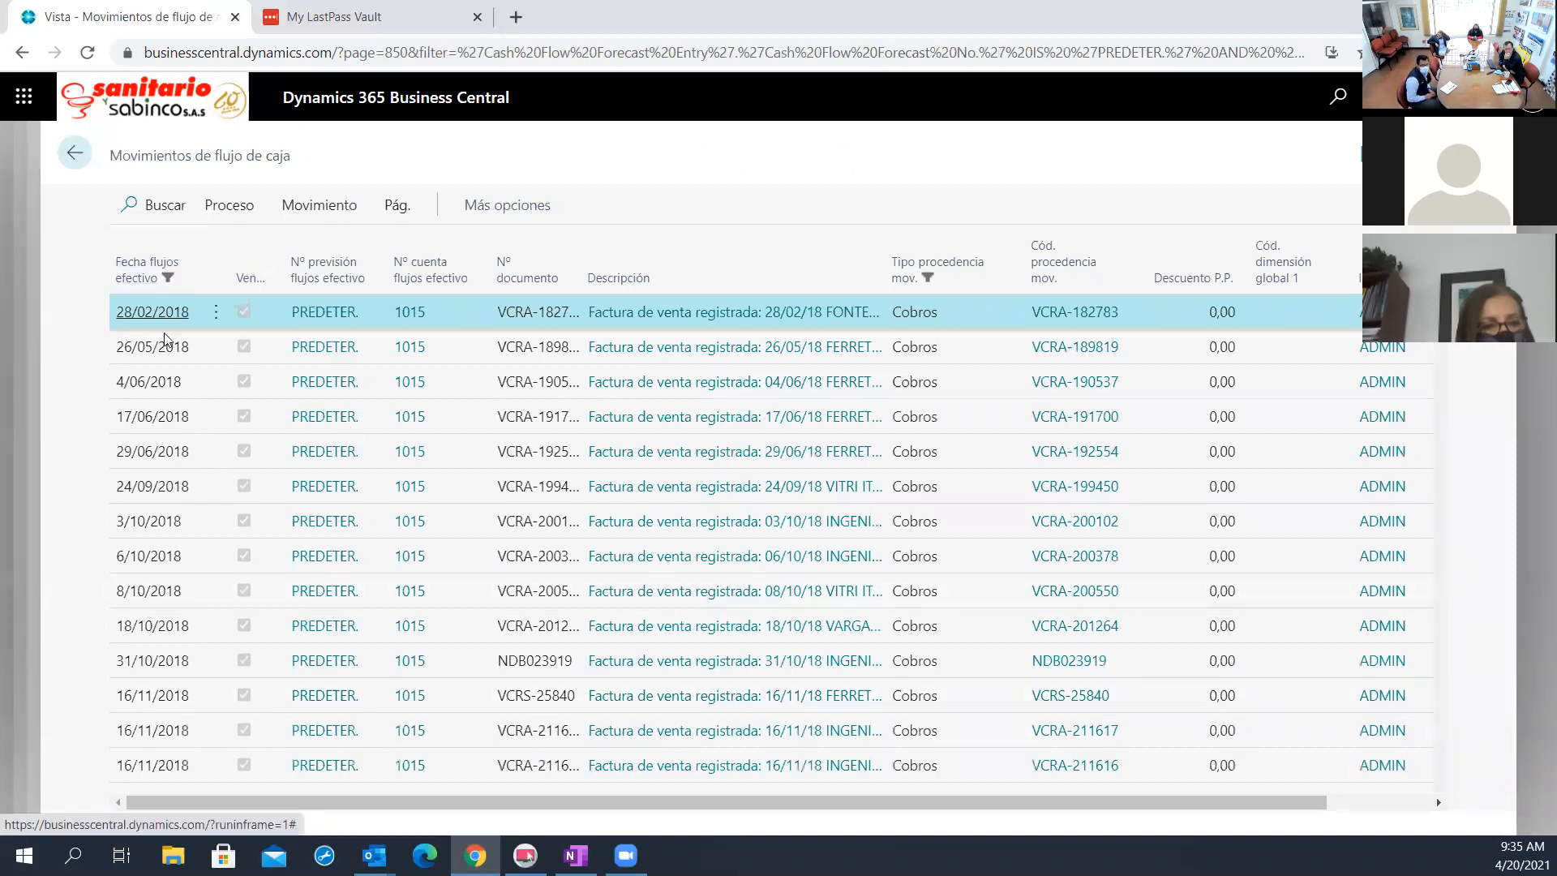
scroll(188, 535, "down", 4)
scroll(188, 535, "down", 10)
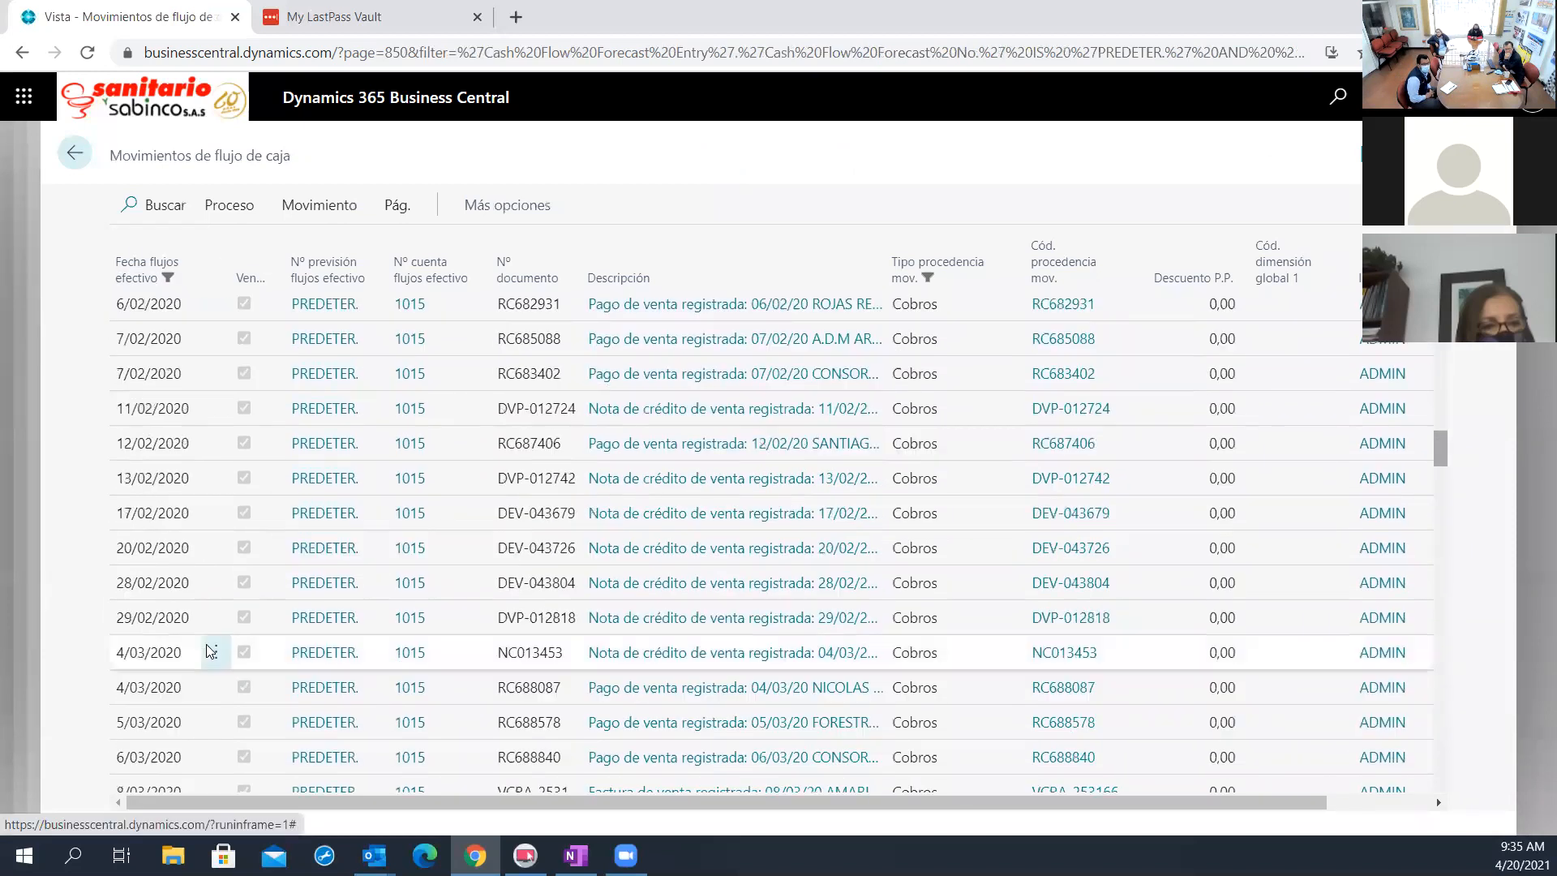
left_click(882, 690)
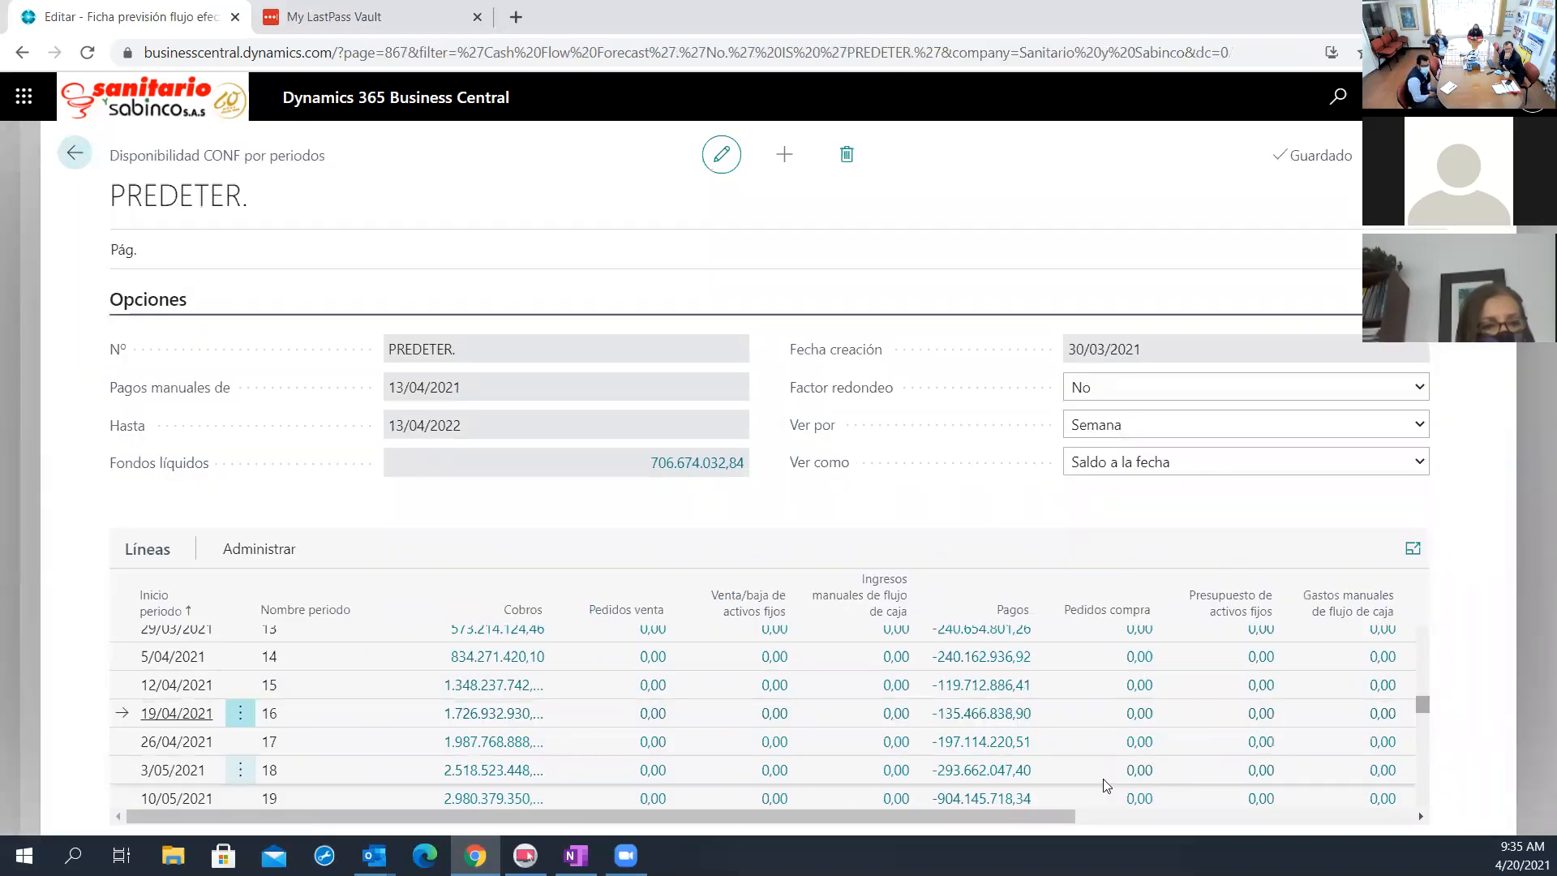
Switch Ver como to Saldo periodo and back to Saldo a la fecha to compare the weekly amounts
left_click(1100, 464)
left_click(1111, 485)
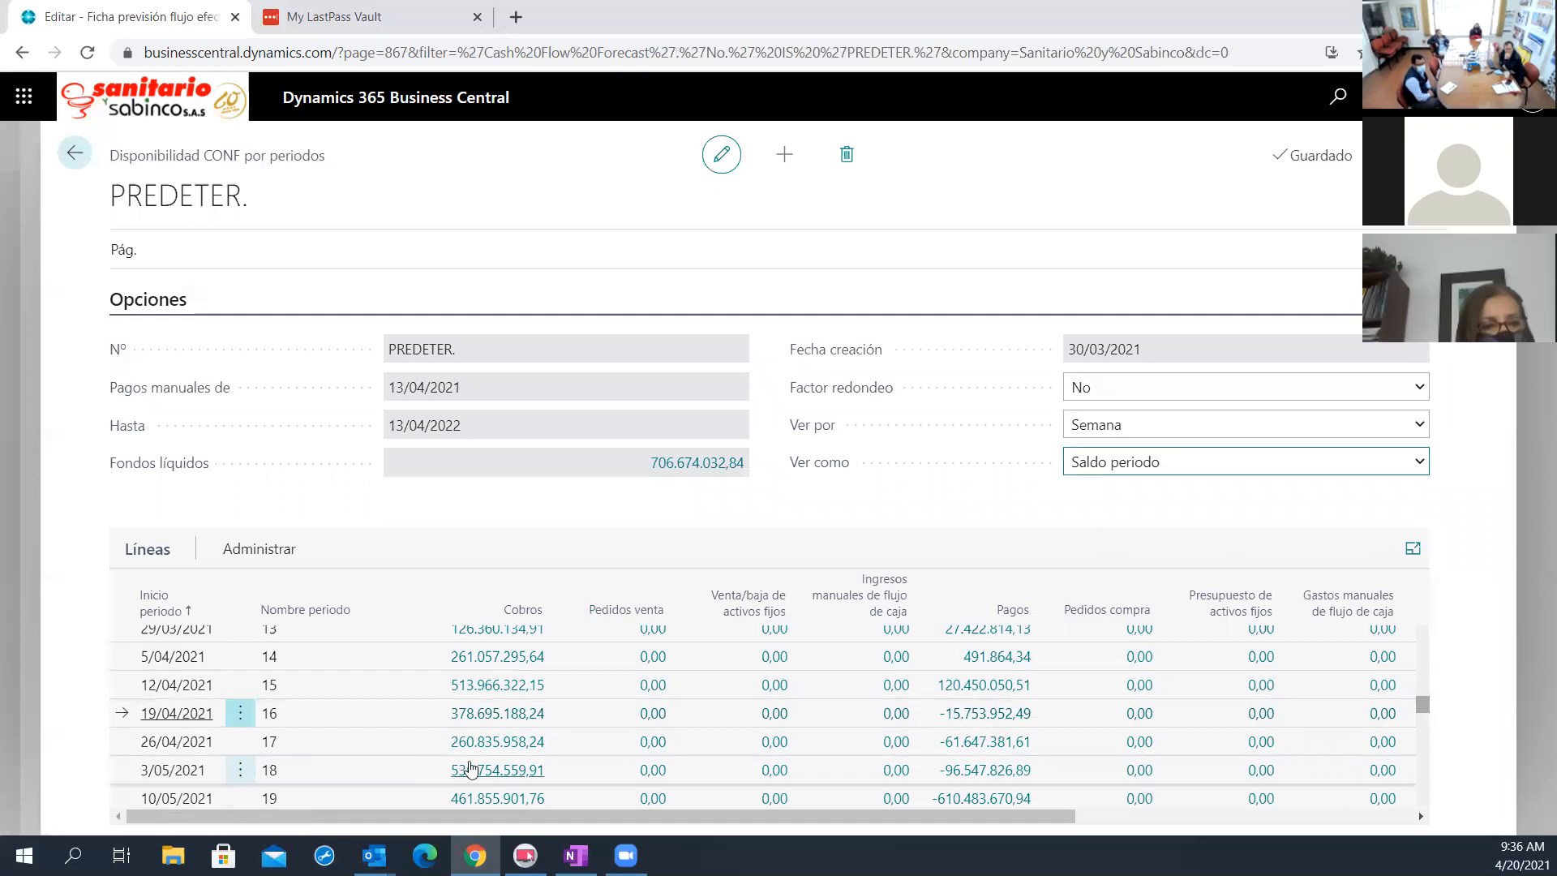
left_click(1148, 463)
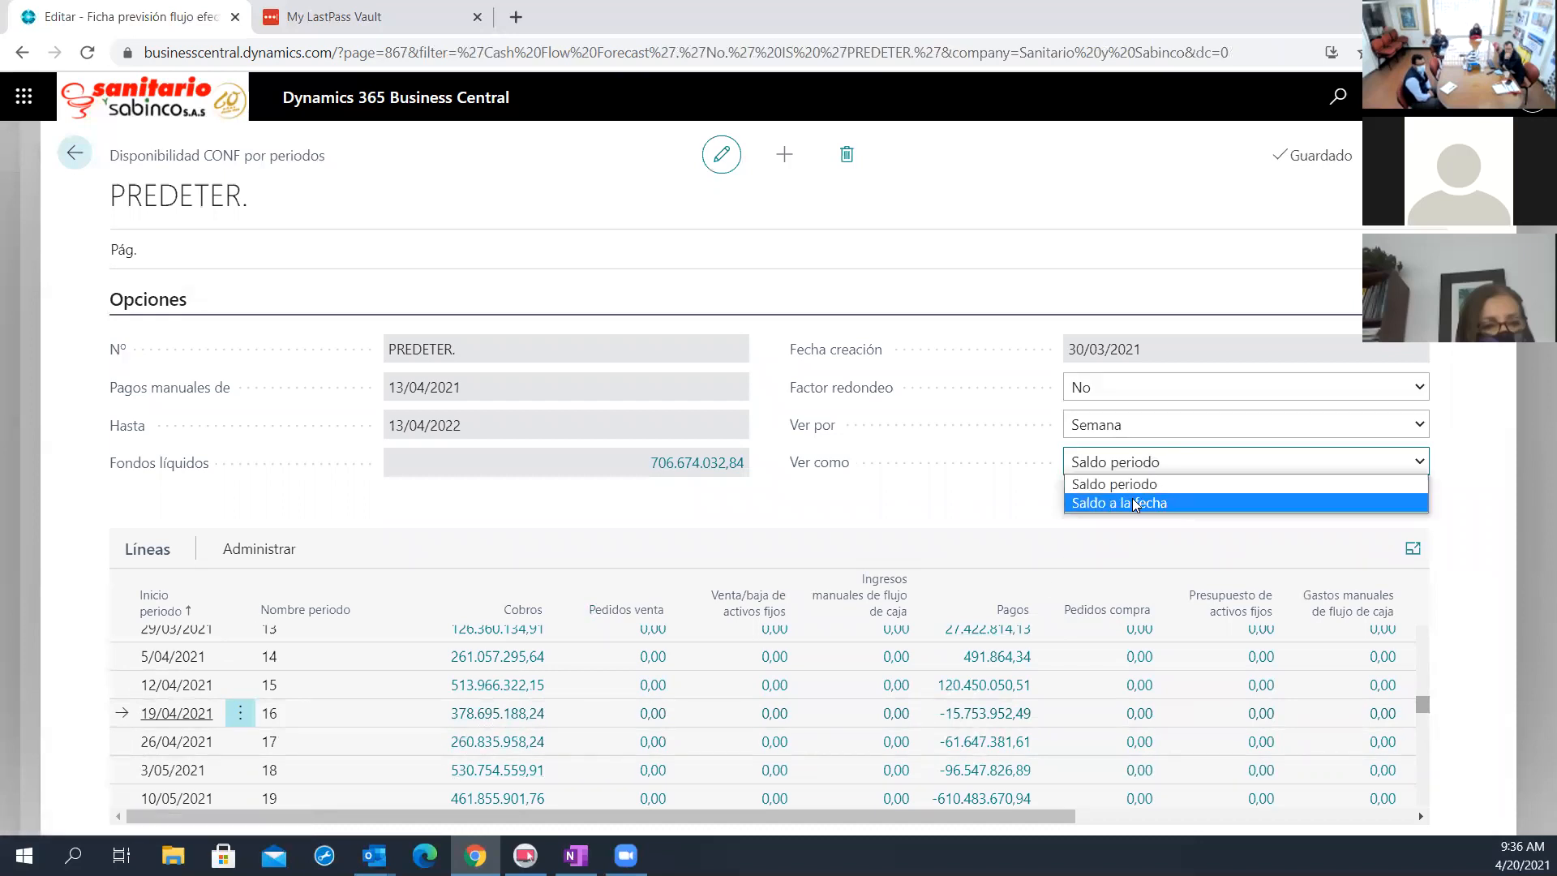
left_click(1131, 507)
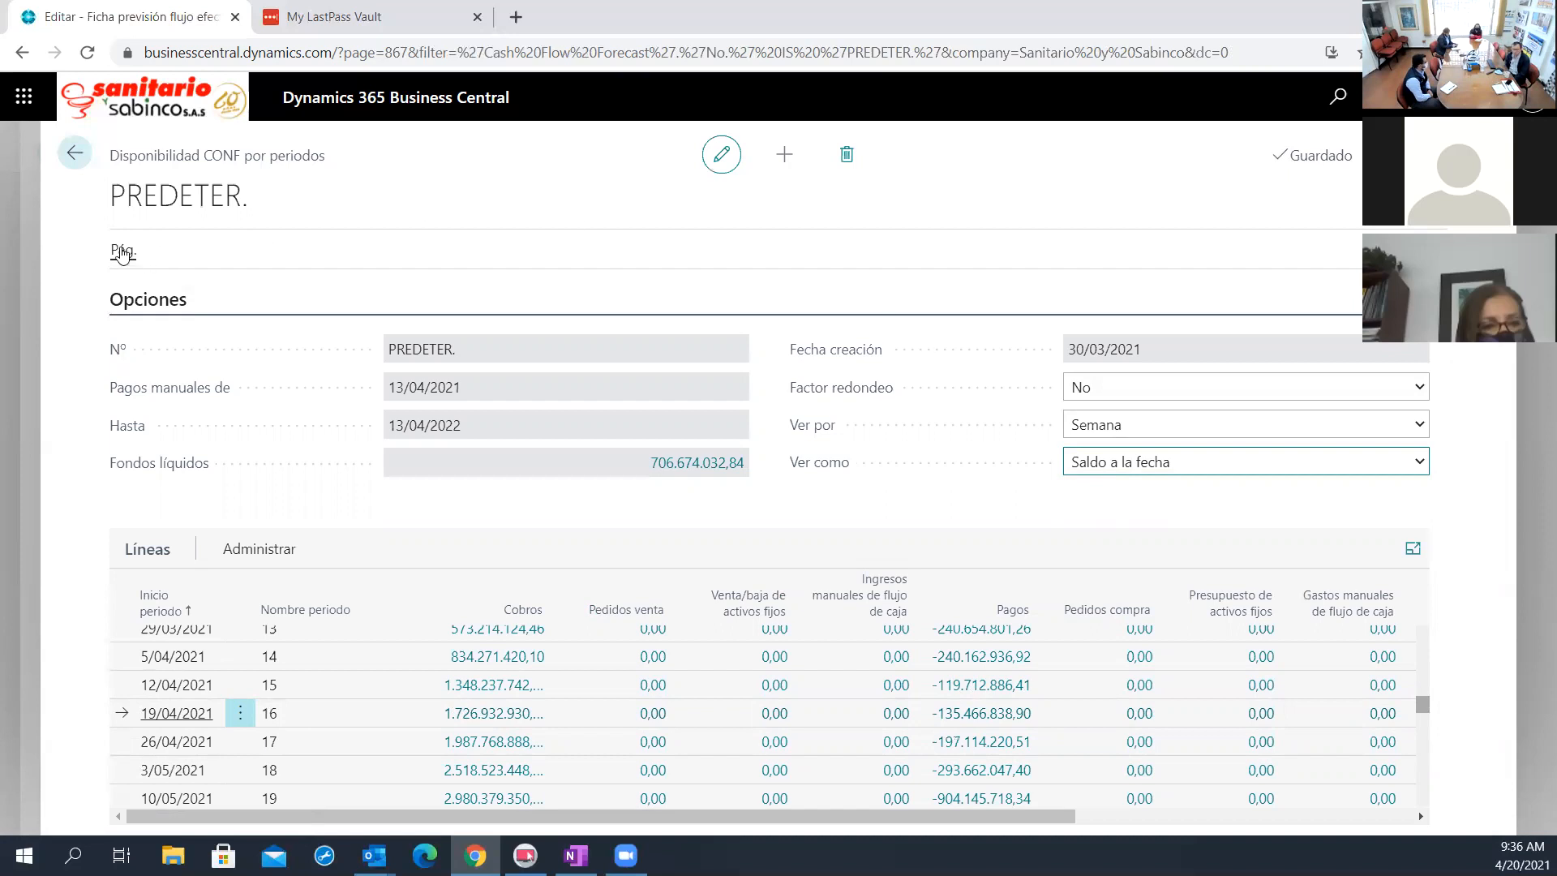
Close the tab with the unresponsive availability page and reopen Business Central in a new browser tab
left_click(122, 250)
left_click(163, 290)
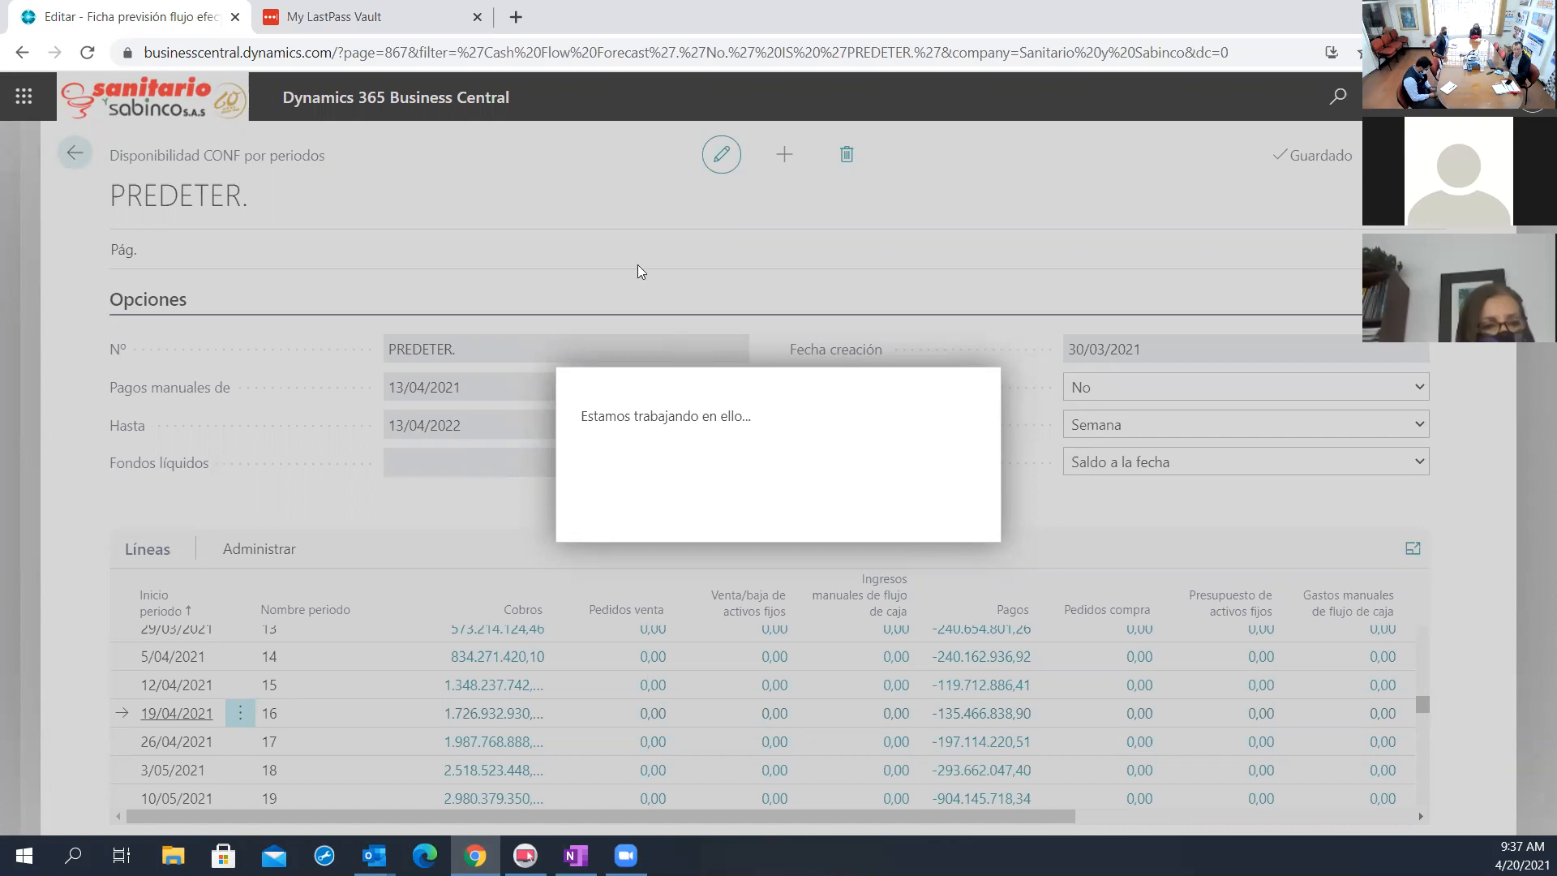
left_click(234, 16)
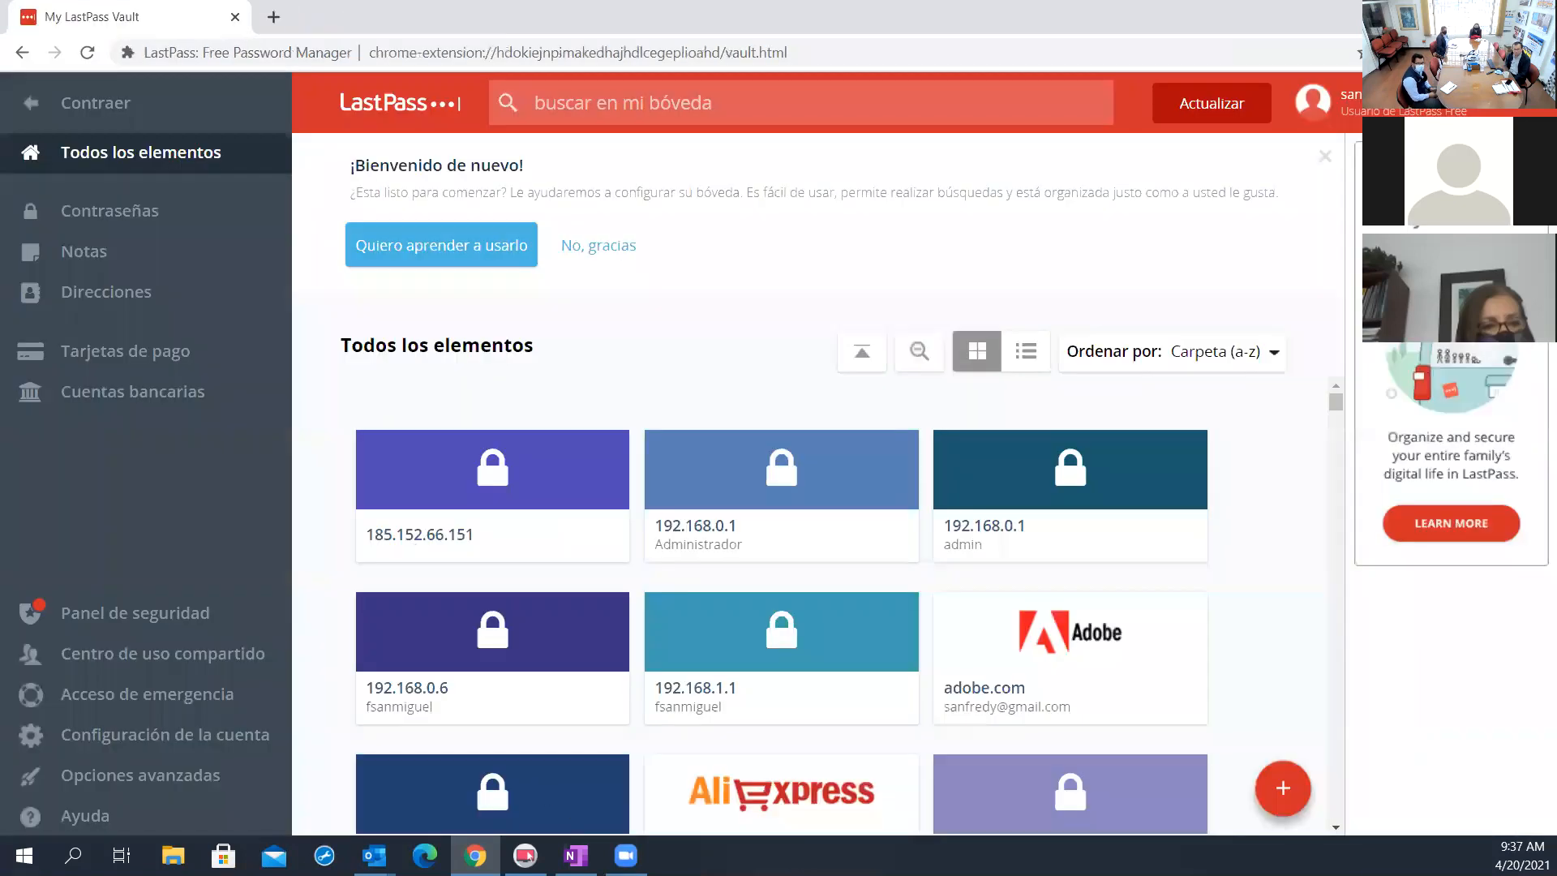
left_click(274, 17)
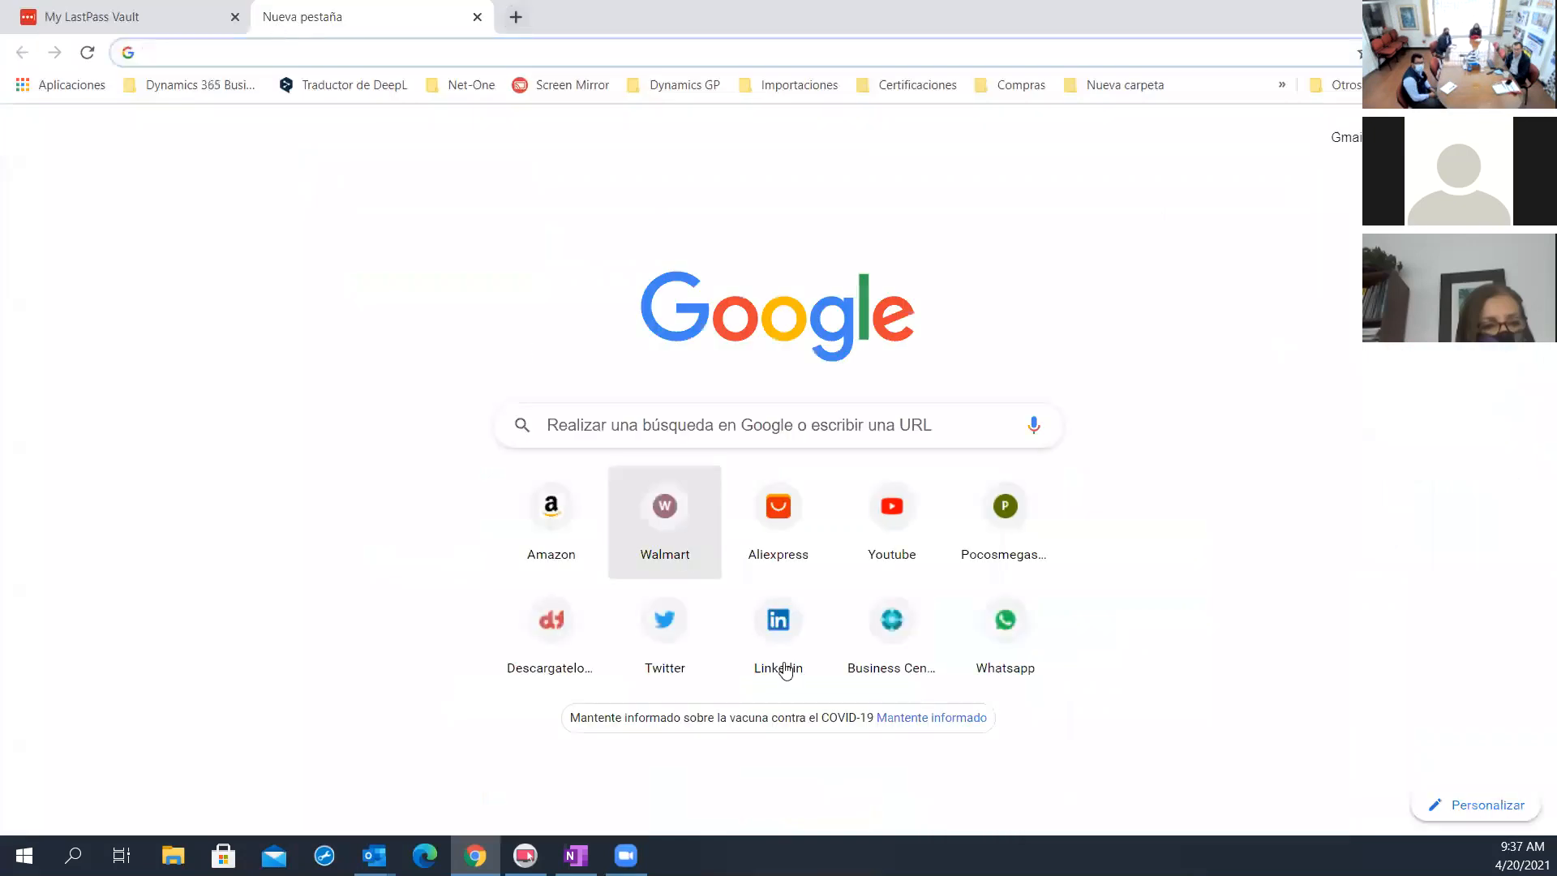
left_click(893, 659)
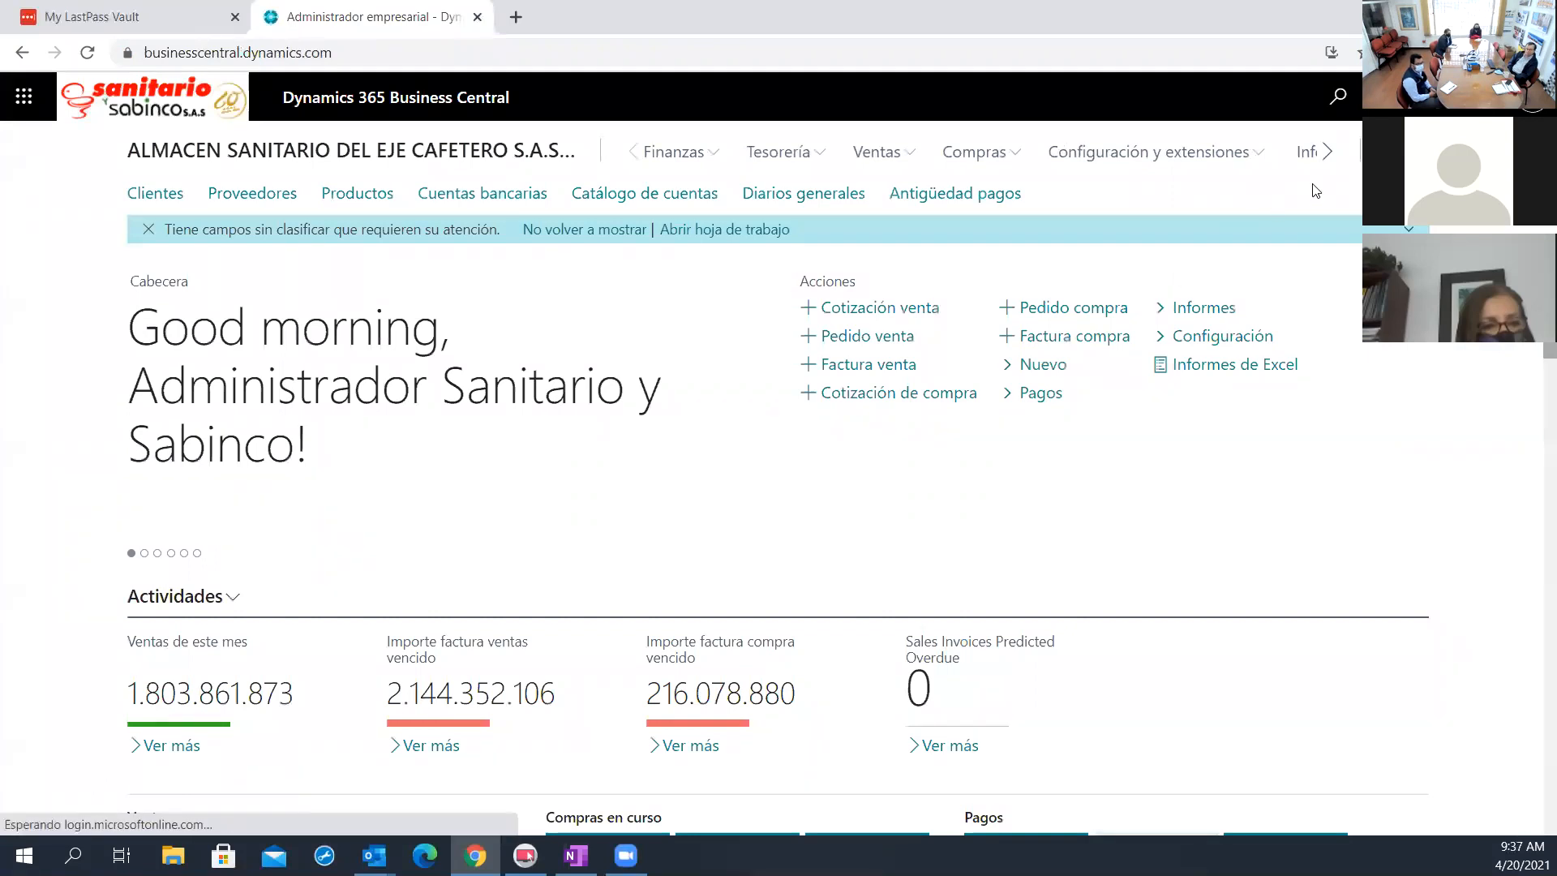
Change the working company to Sanitario y Sabinco S.A.S in Mi configuración
left_click(1436, 97)
left_click(1342, 262)
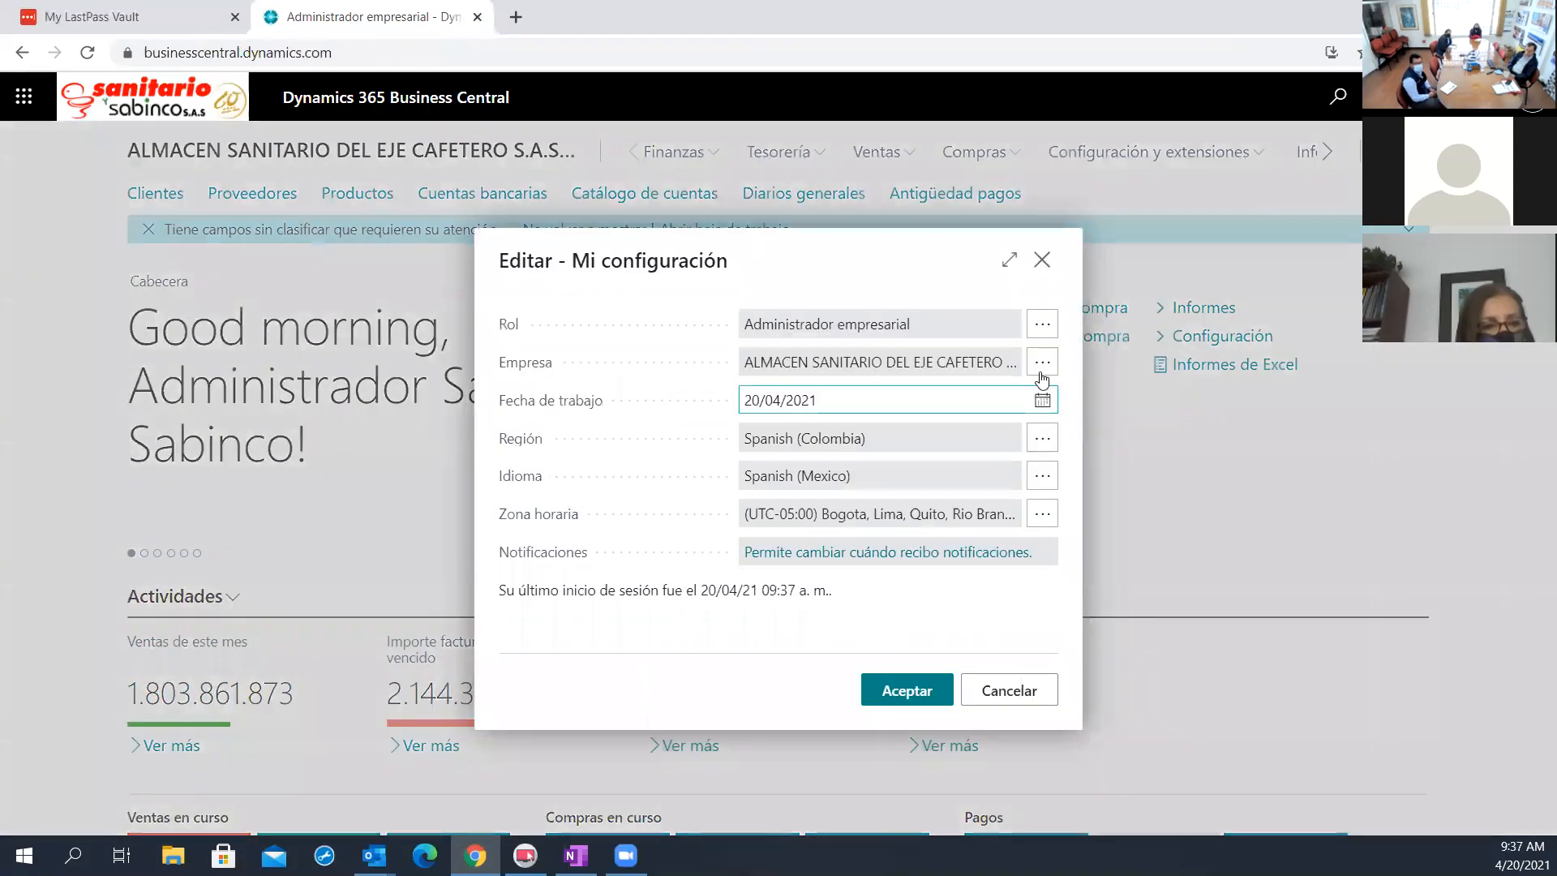
left_click(1042, 370)
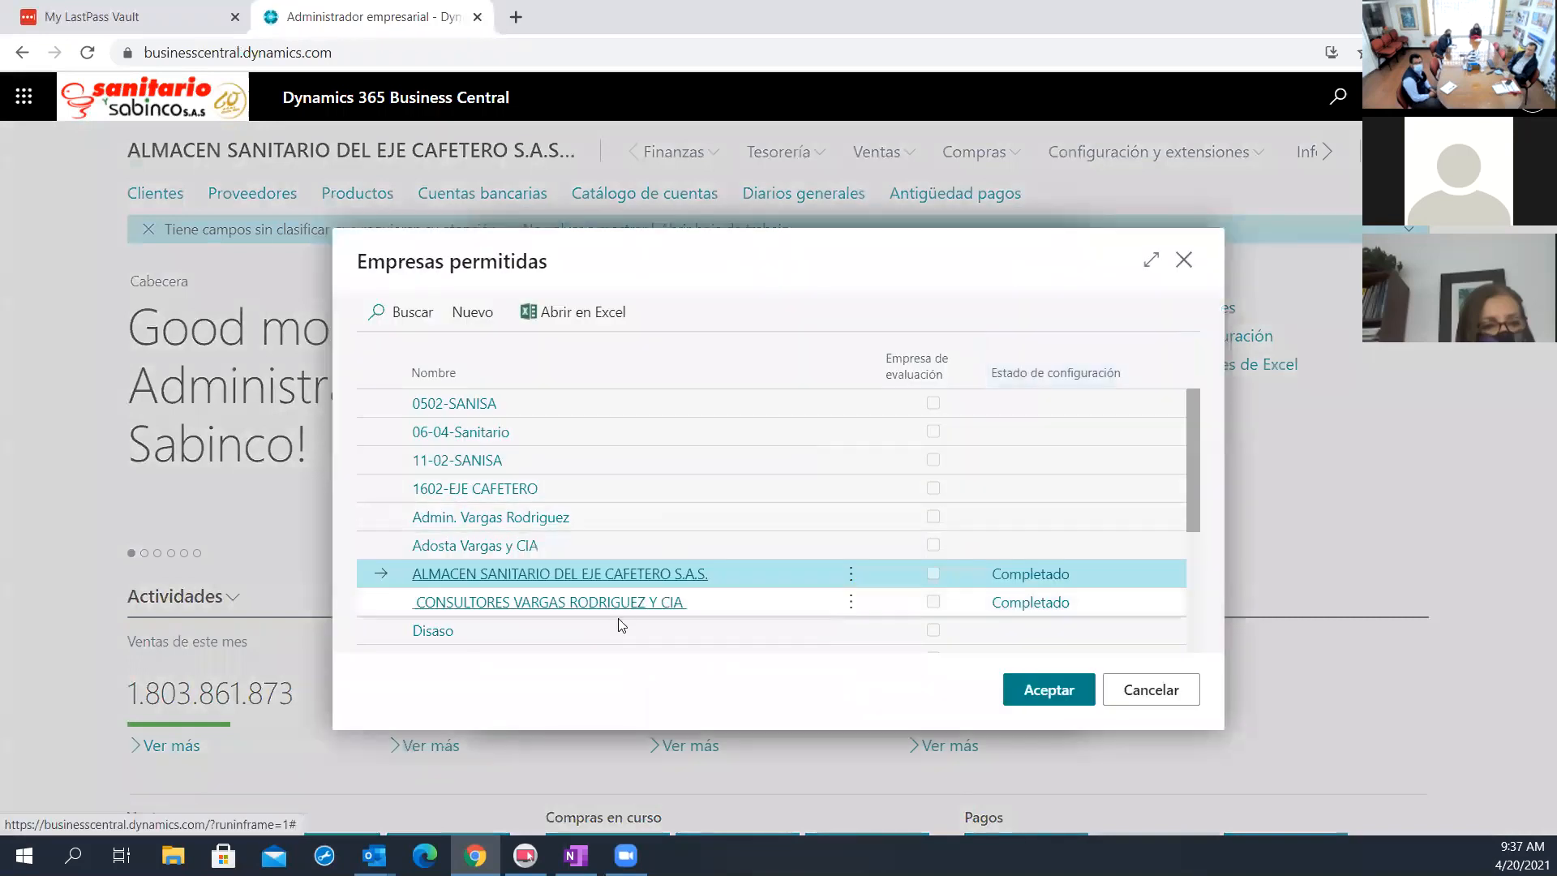
scroll(614, 624, "down", 3)
left_click(542, 579)
left_click(1049, 689)
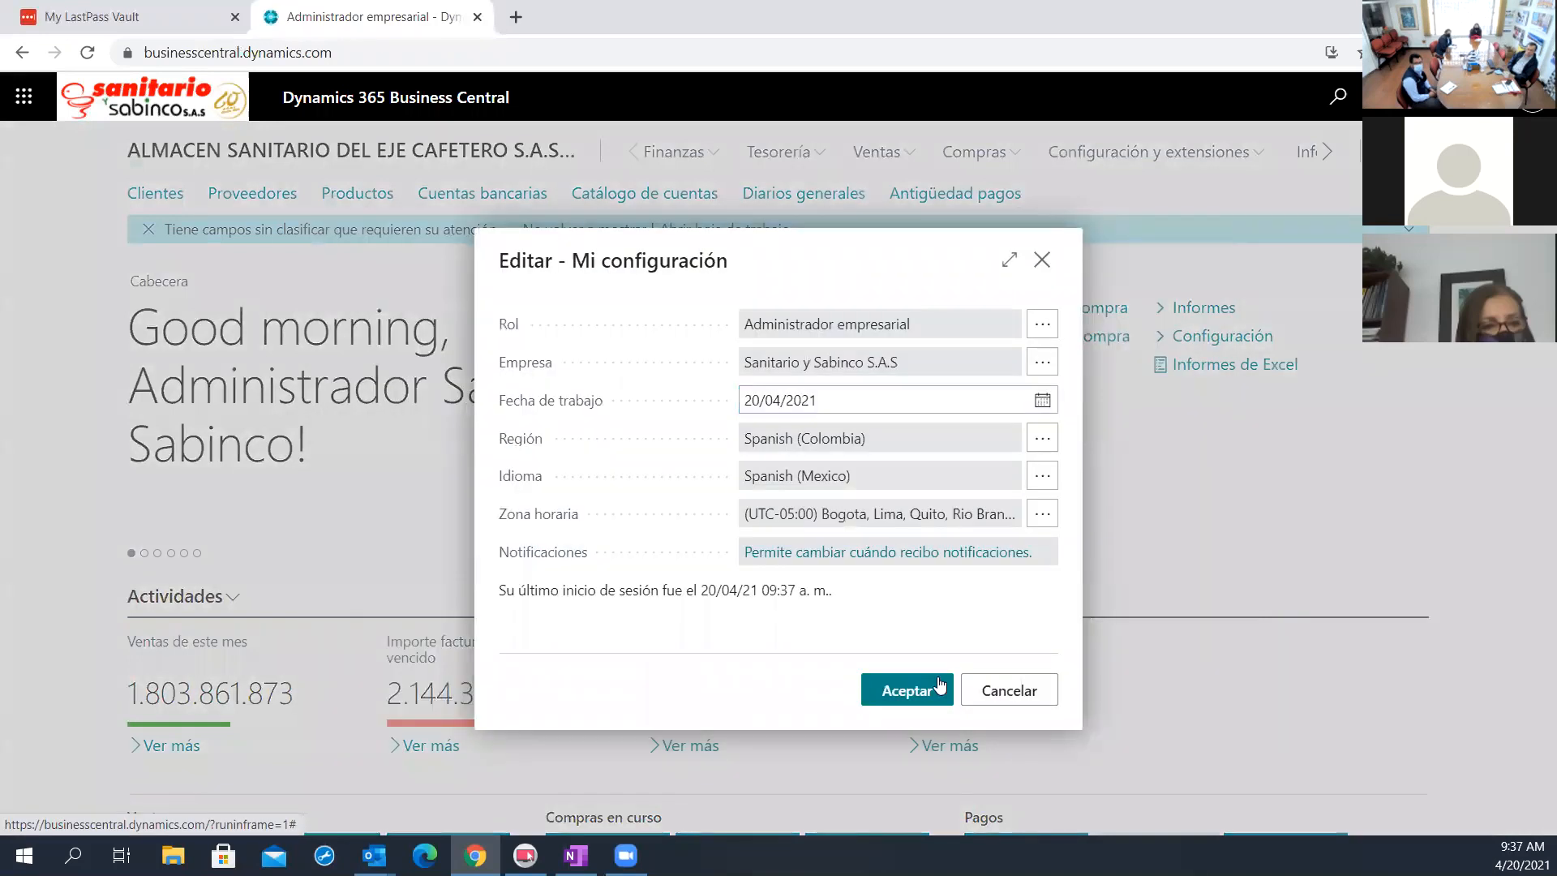
left_click(931, 695)
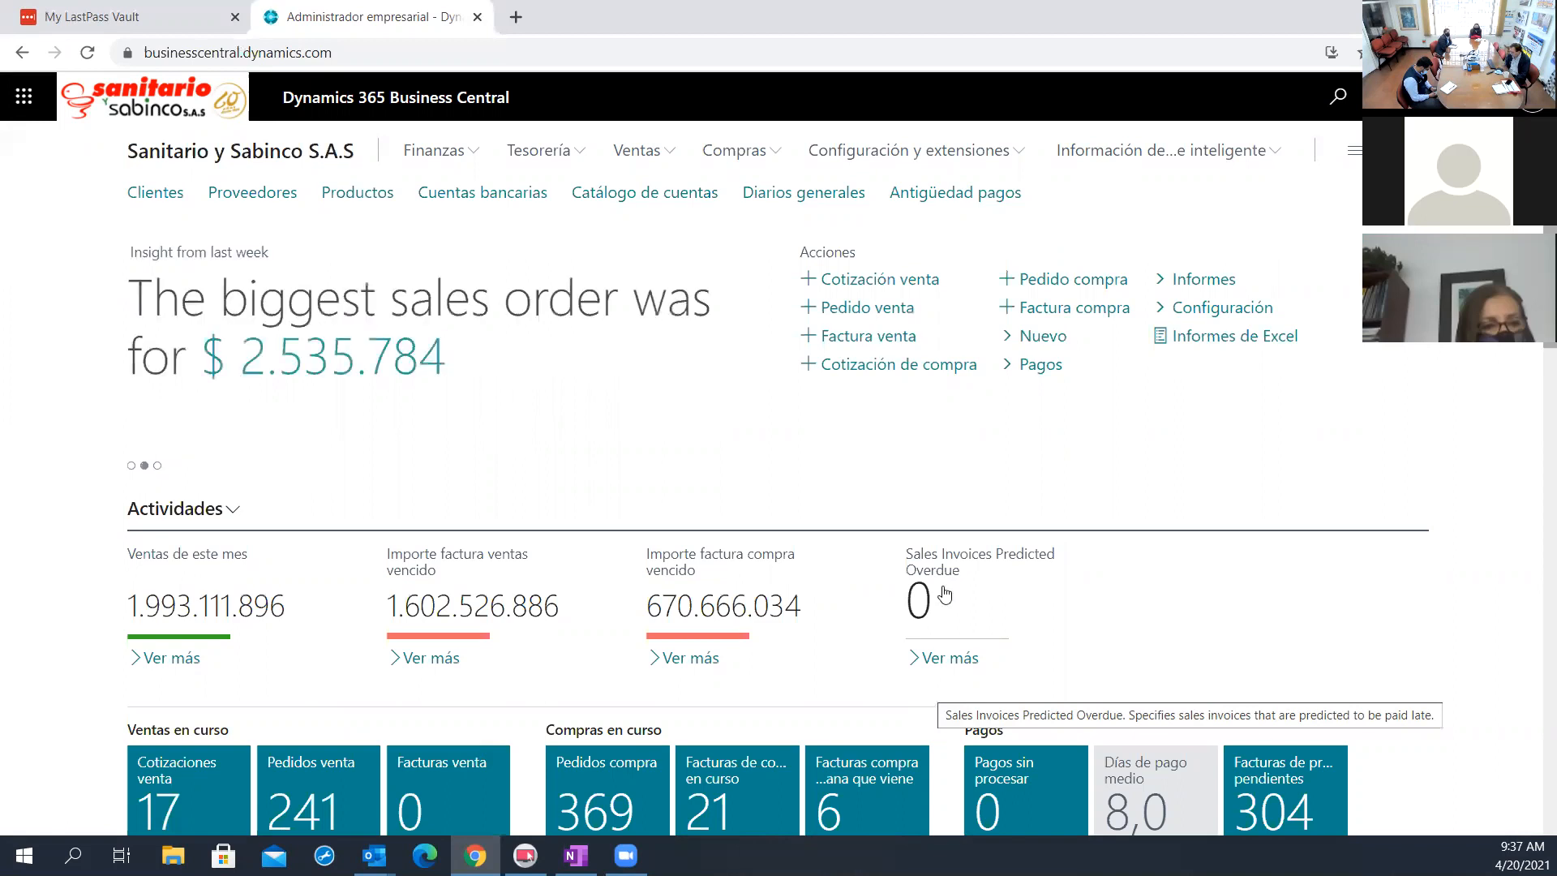
Leave the PREDETER. availability by periods and open the cash flow worksheet, Hoja flujos efectivo
left_click(550, 149)
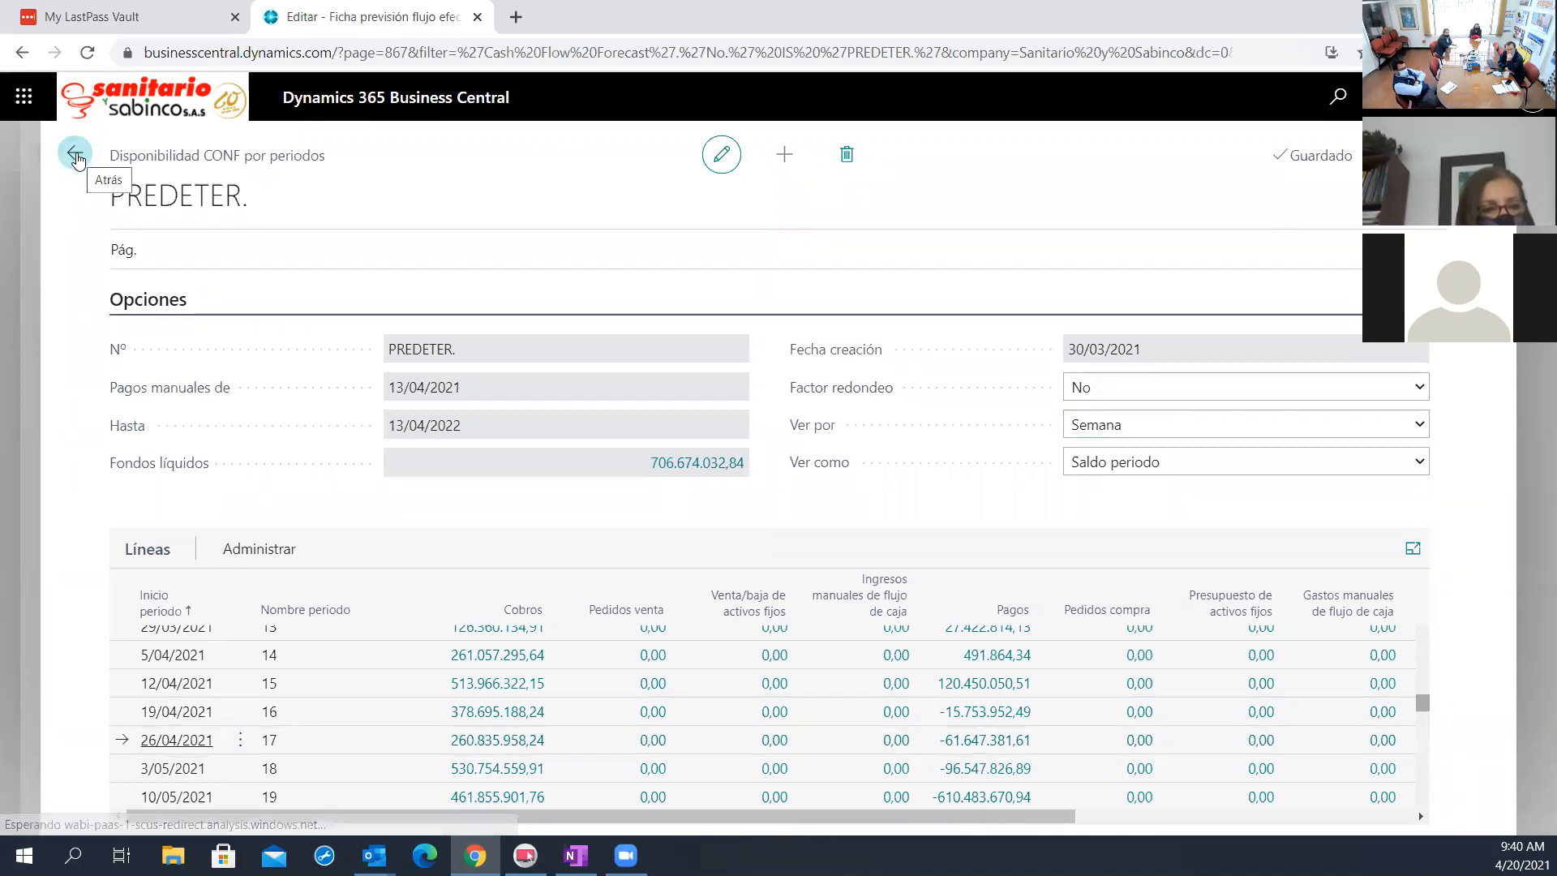
left_click(75, 153)
left_click(126, 251)
left_click(213, 305)
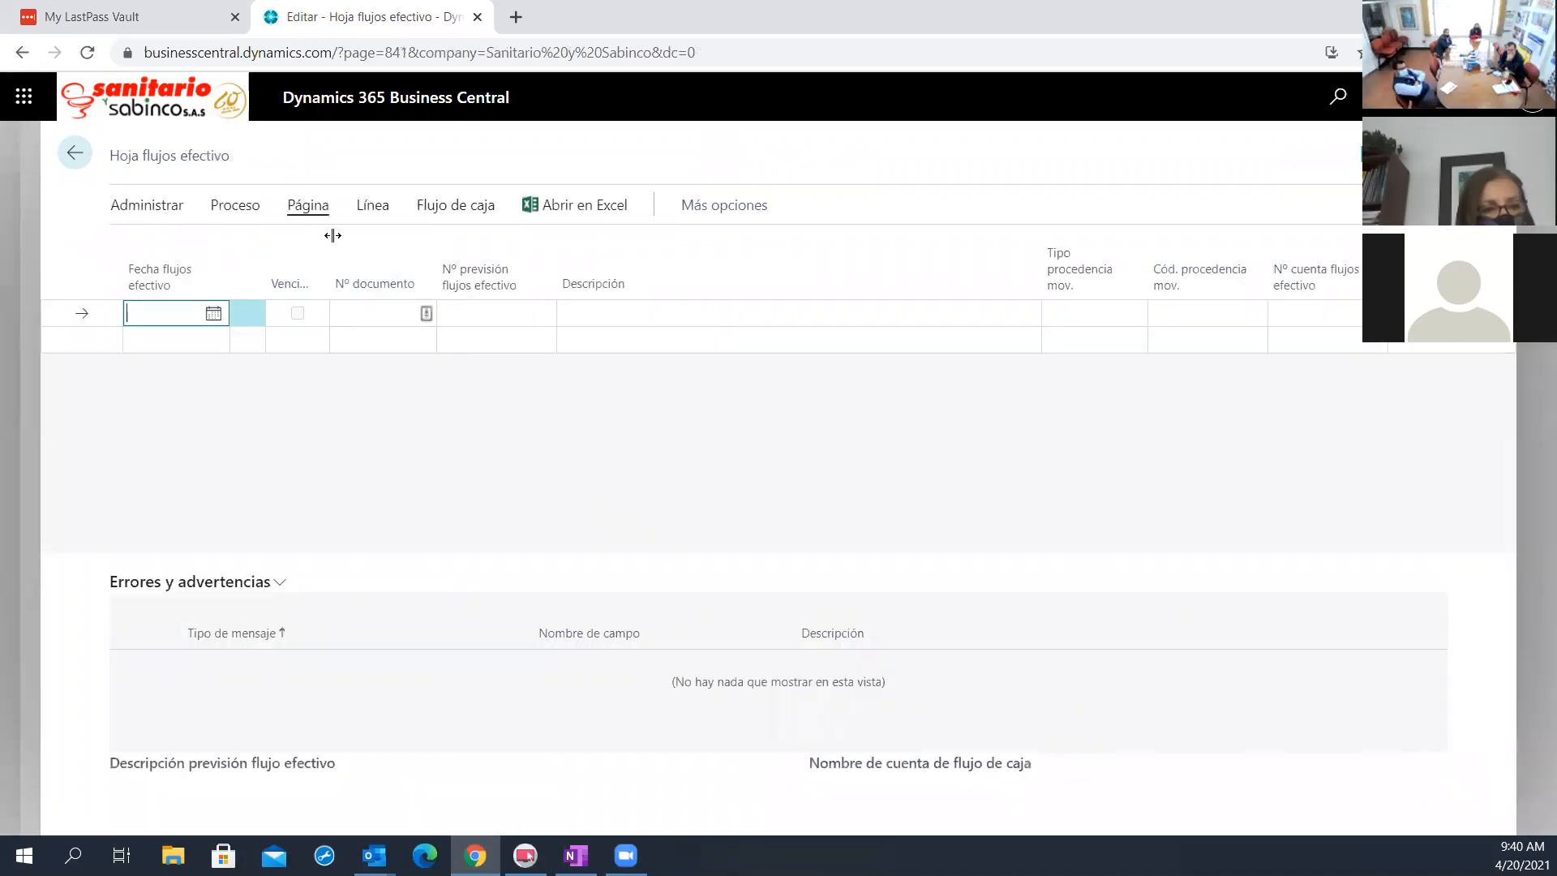
Propose the worksheet lines for the PREDETER. forecast, including Fondos líquidos, Cobros, Pagos and Impuestos
left_click(258, 207)
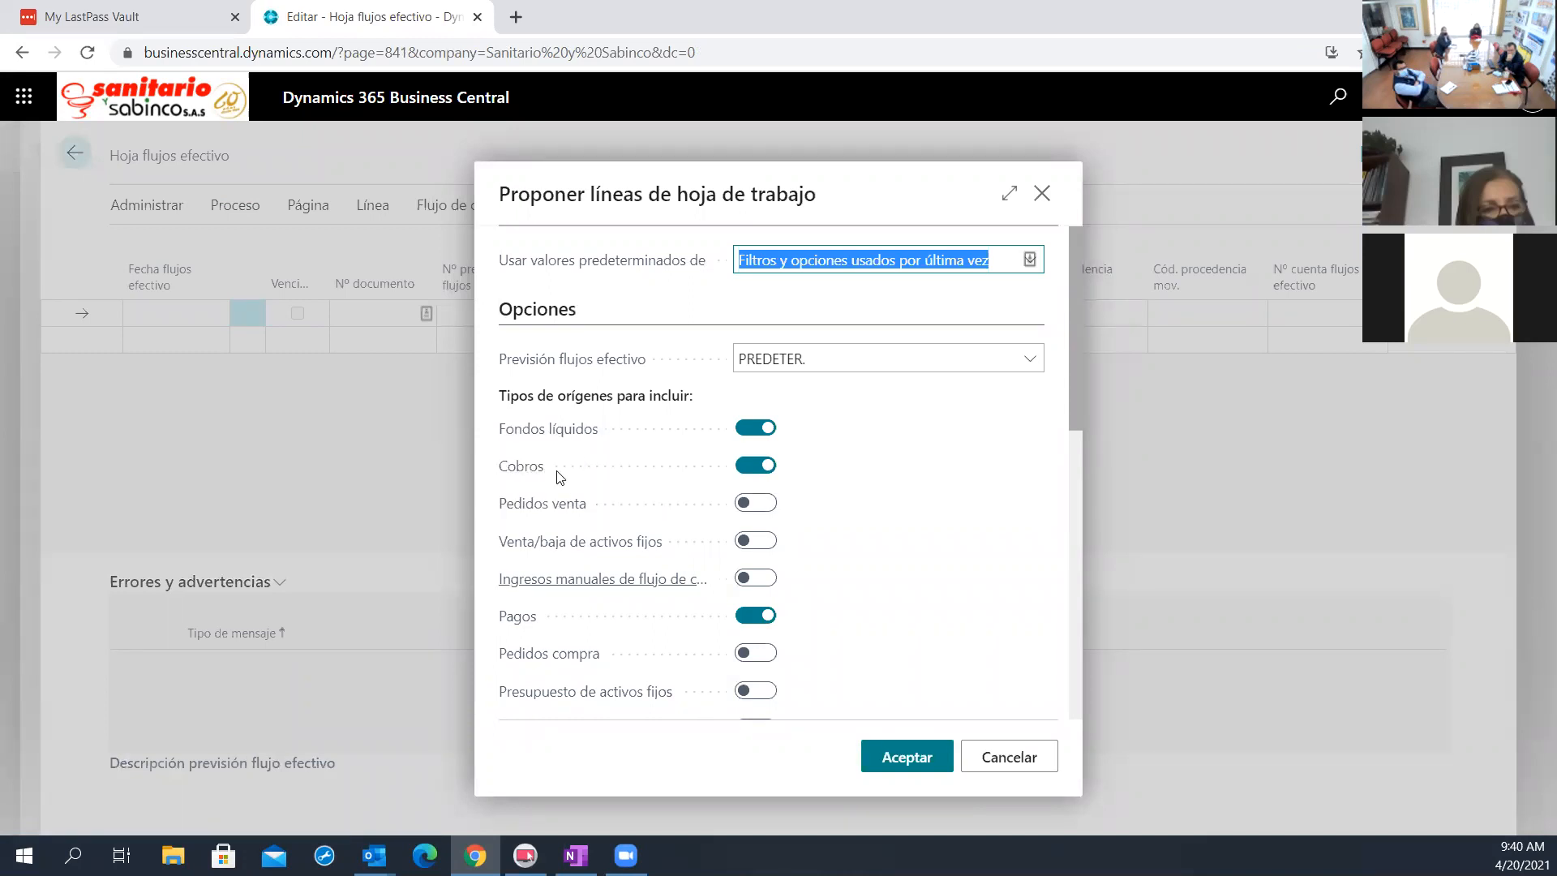
scroll(649, 681, "down", 3)
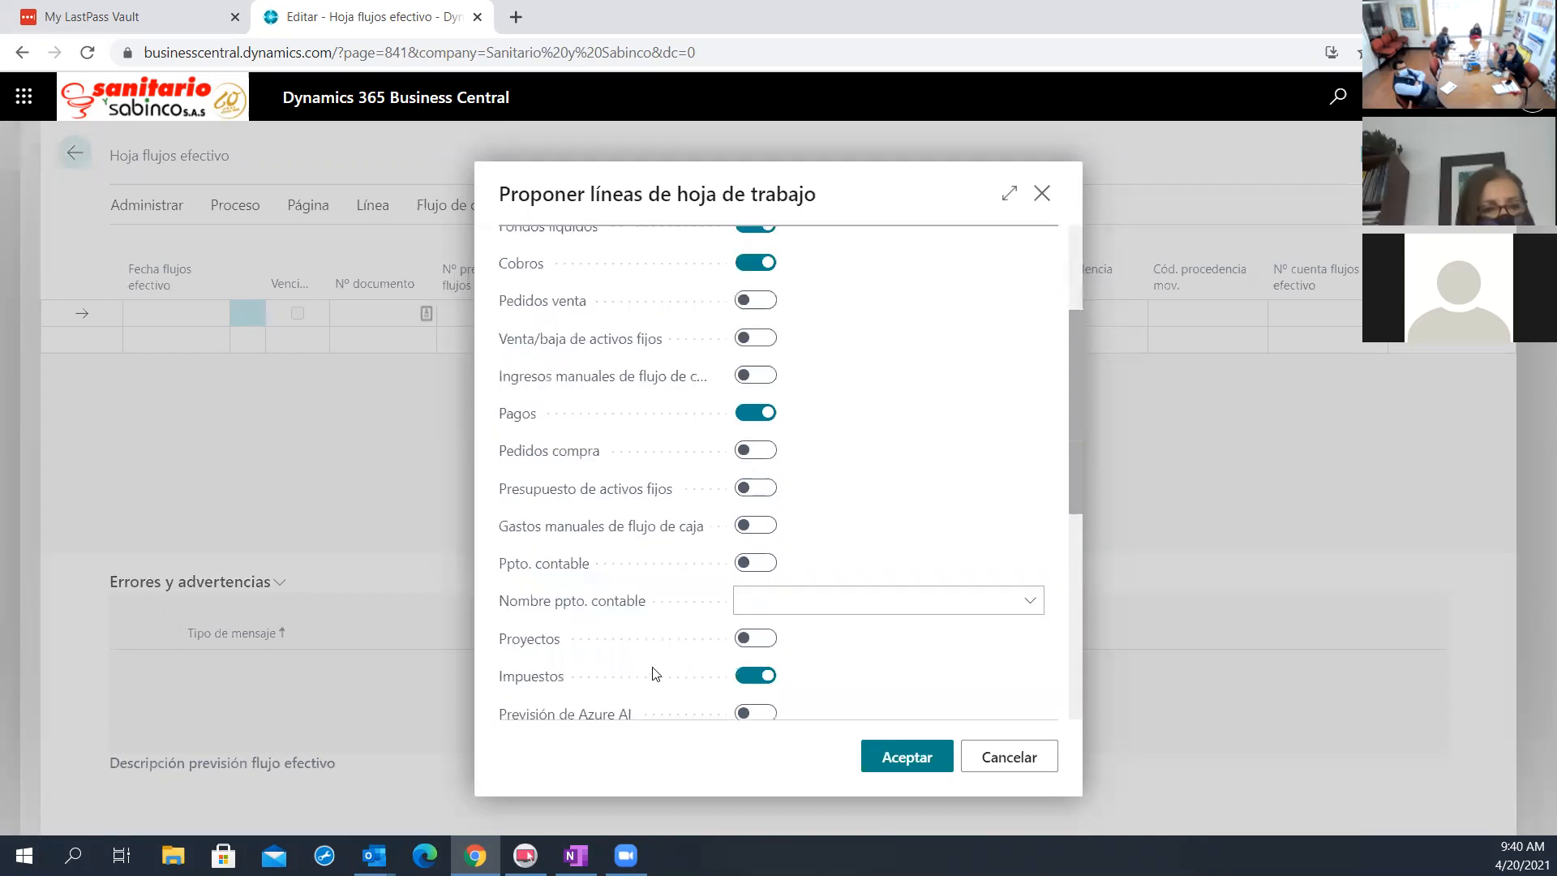
left_click(907, 756)
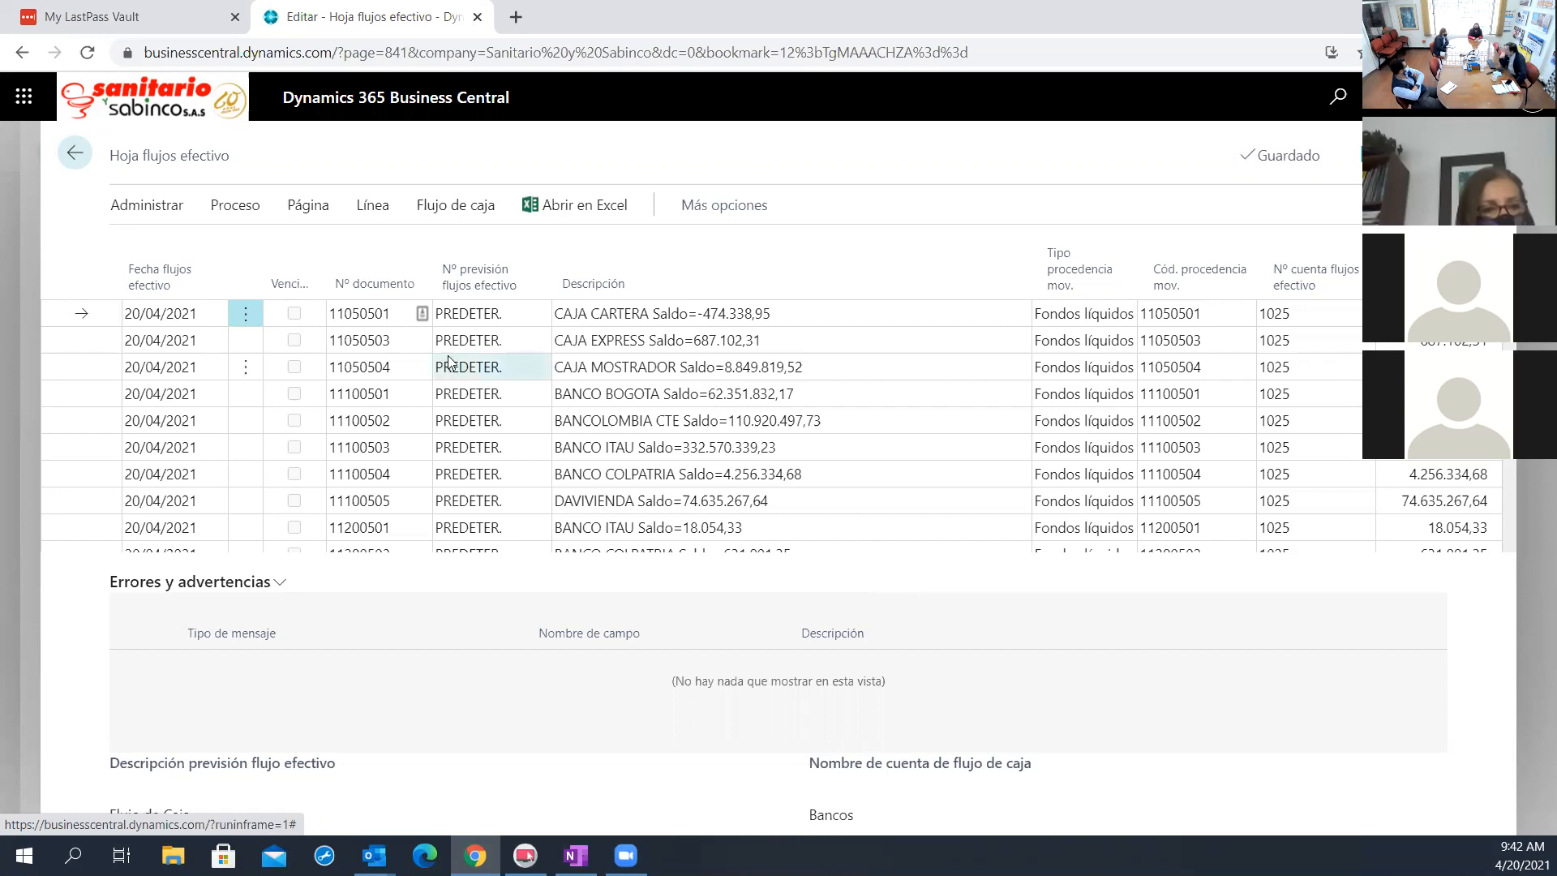
Sort the cash flow worksheet by Fecha flujos efectivo and delete the overdue Cobros lines dated from 28/02/2018 through 5/10/2019
left_click(146, 291)
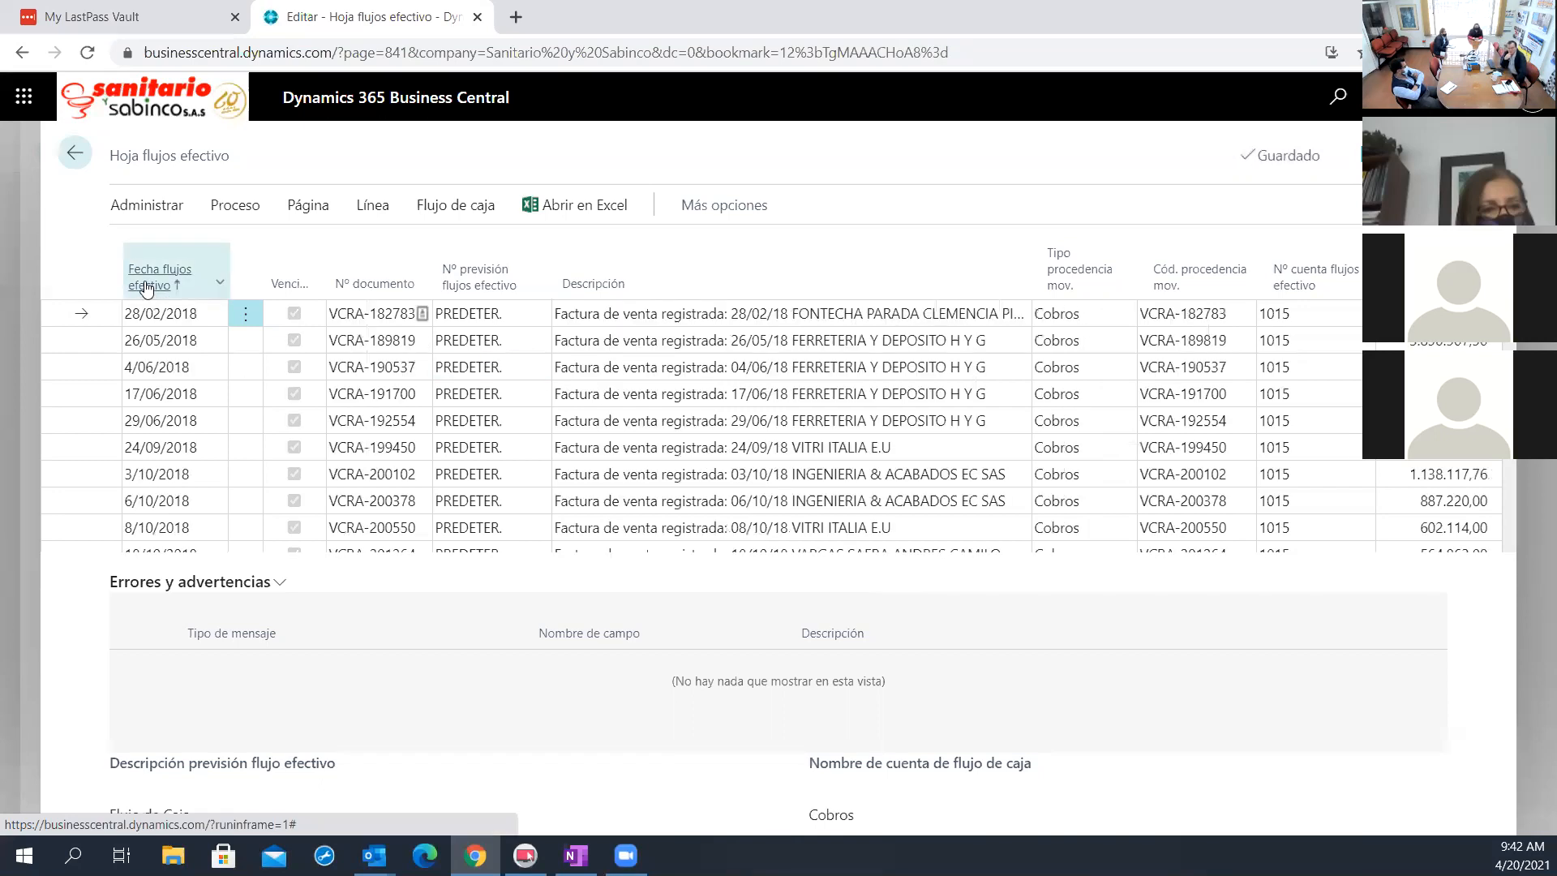
left_click(244, 313)
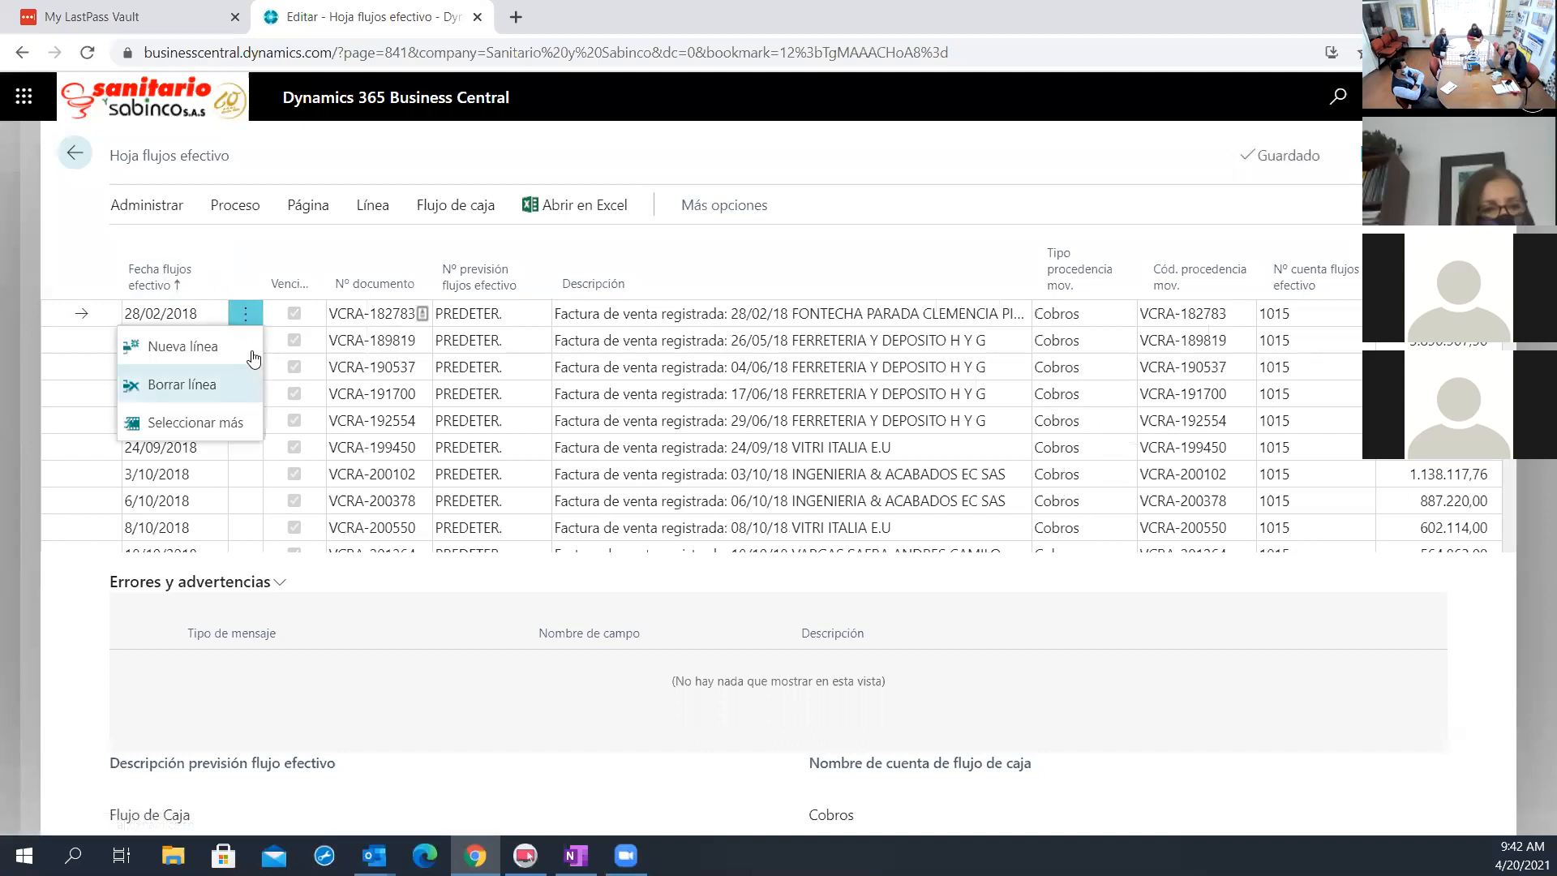
left_click(220, 422)
left_click(140, 340)
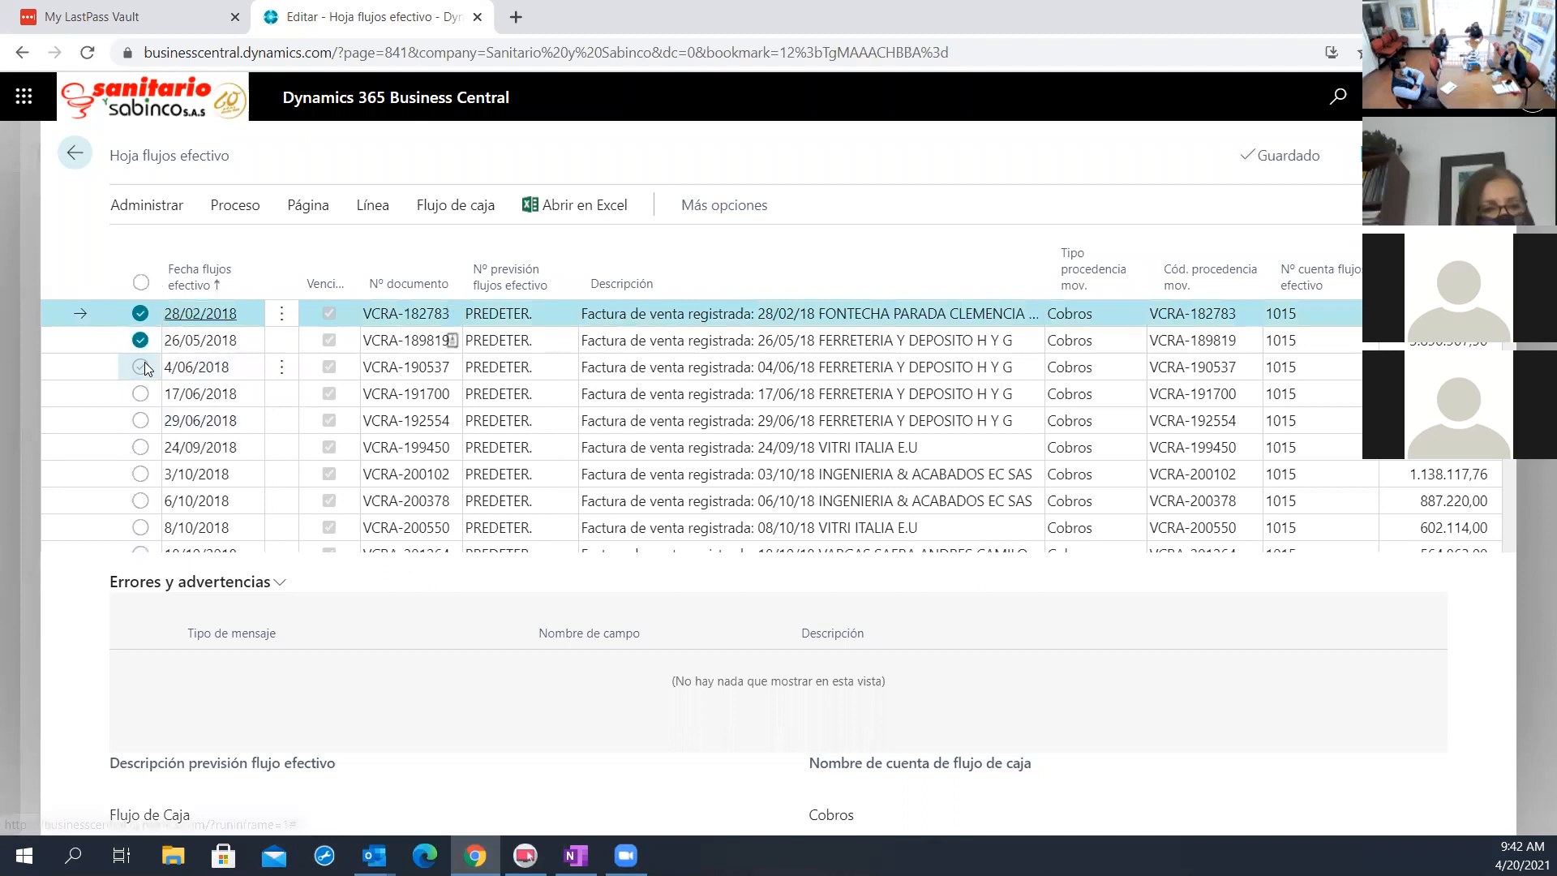
left_click(140, 367)
left_click(141, 394)
left_click(141, 420)
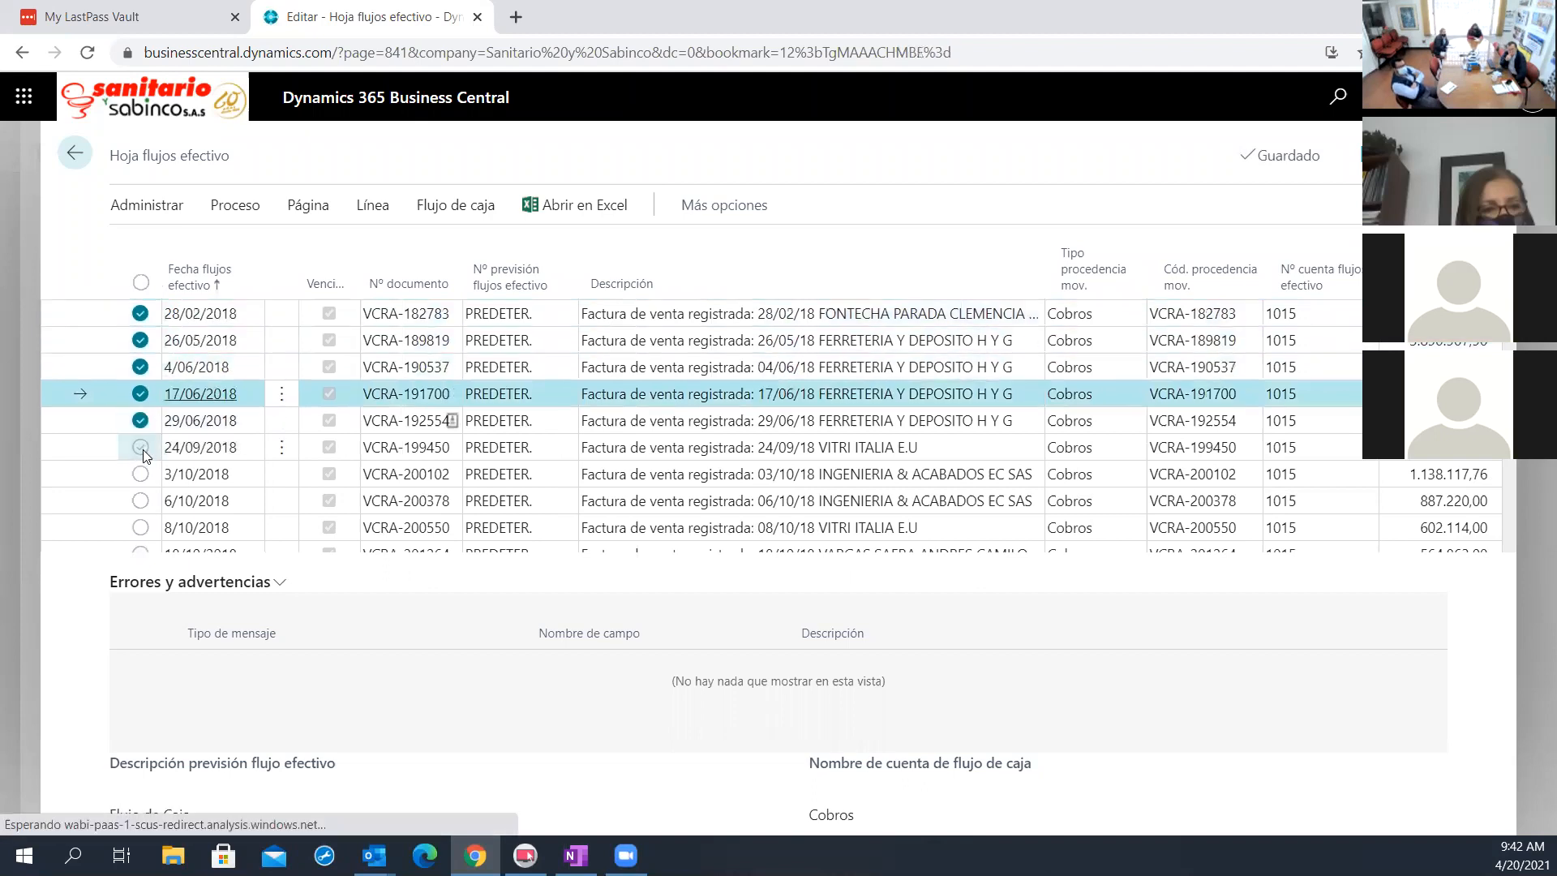
left_click(140, 447)
left_click(140, 473)
left_click(140, 502)
left_click(141, 528)
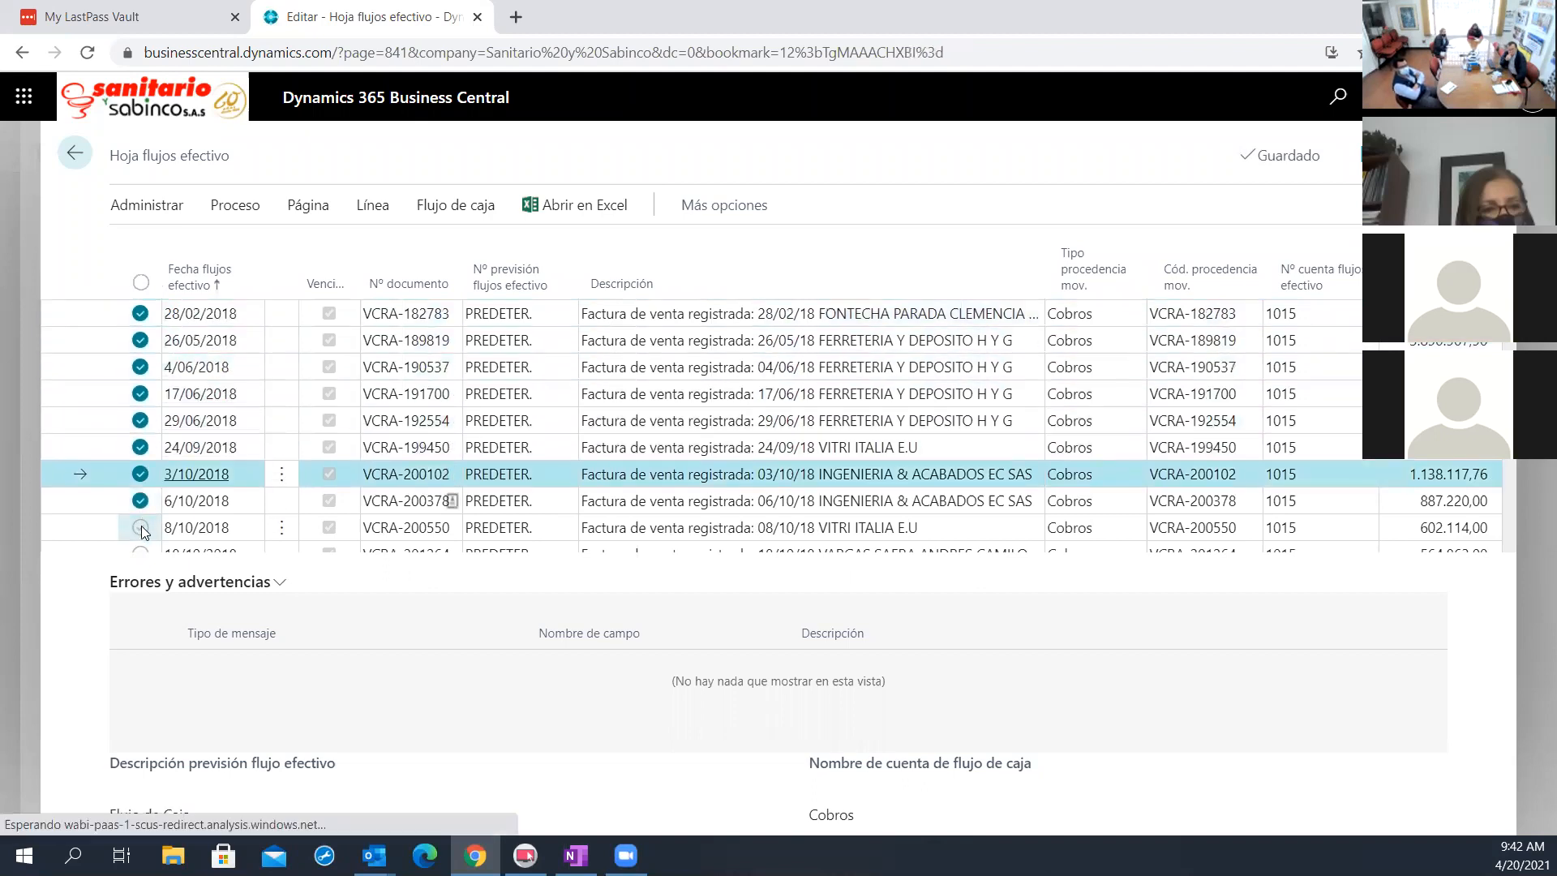
scroll(141, 523, "down", 3)
left_click(140, 351)
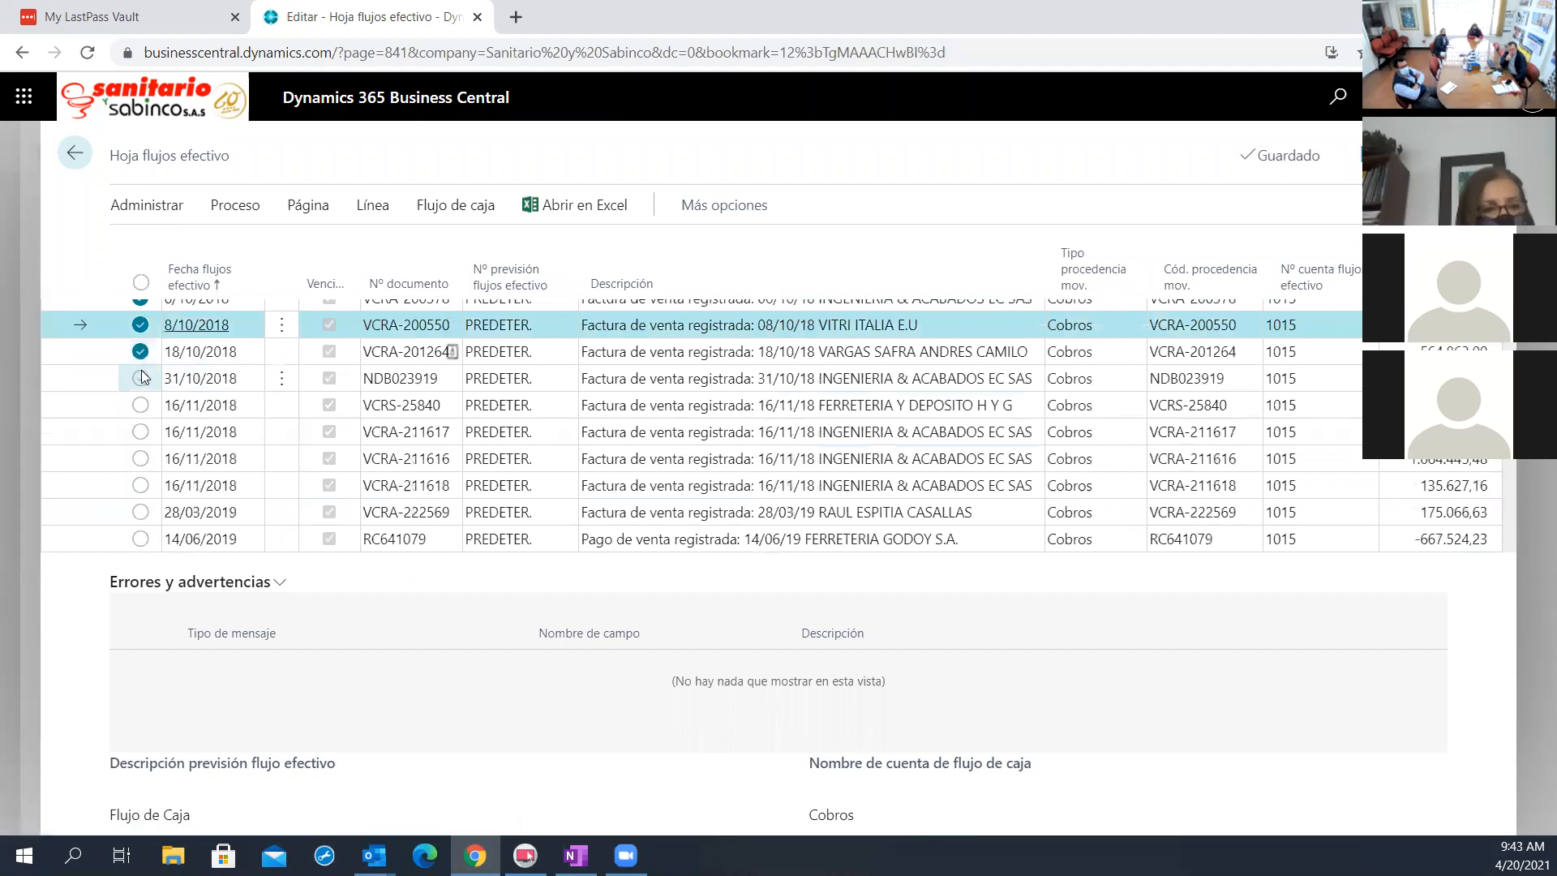
left_click(140, 378)
left_click(141, 405)
left_click(141, 432)
left_click(140, 458)
left_click(140, 484)
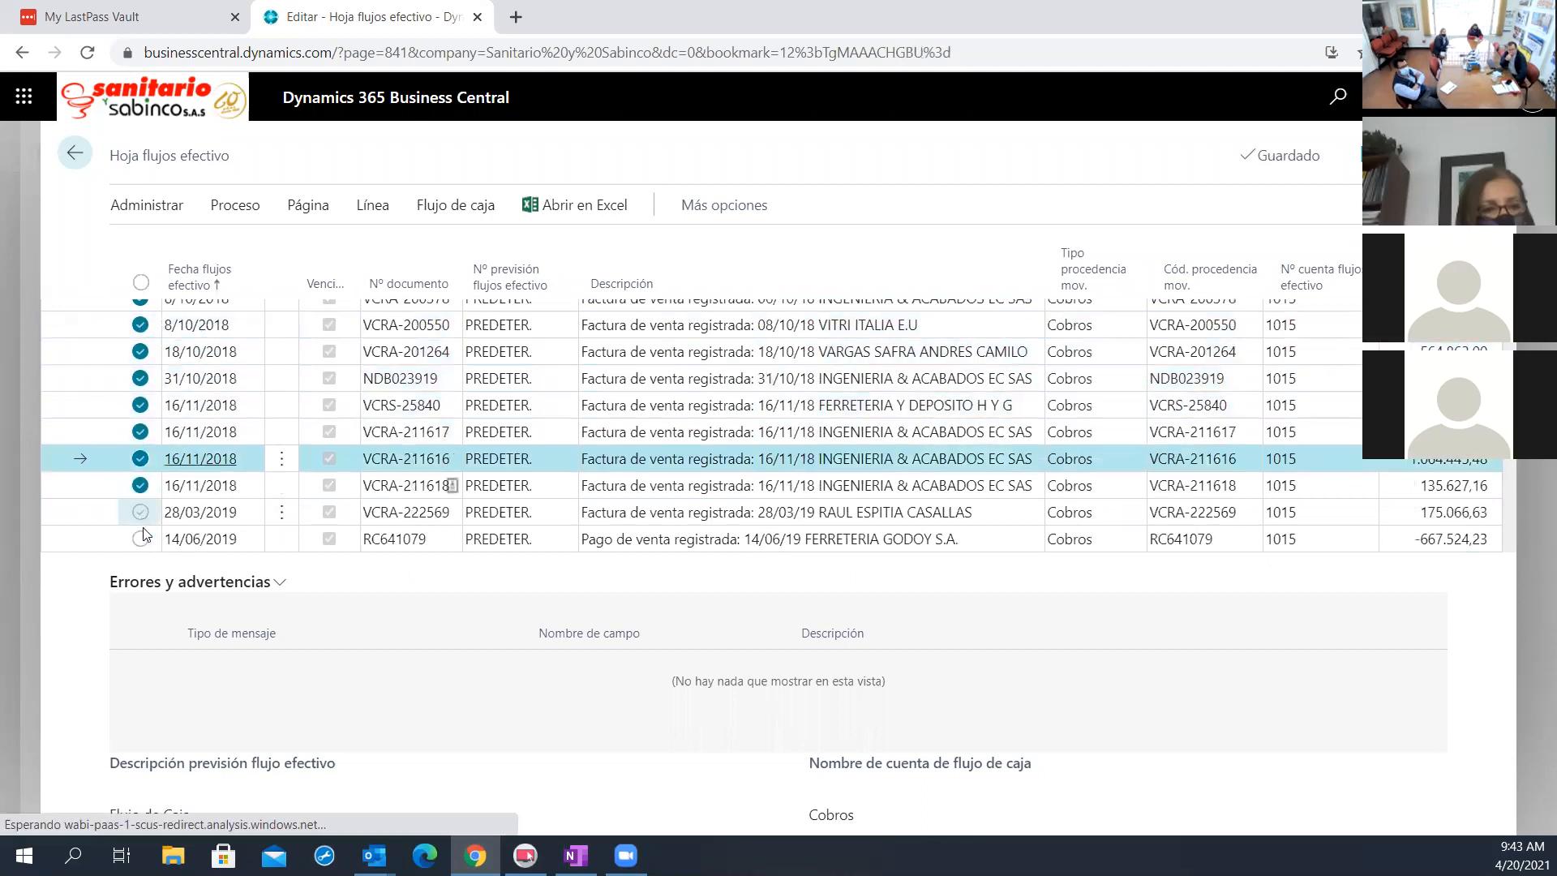
left_click(141, 512)
left_click(141, 538)
scroll(150, 510, "down", 3)
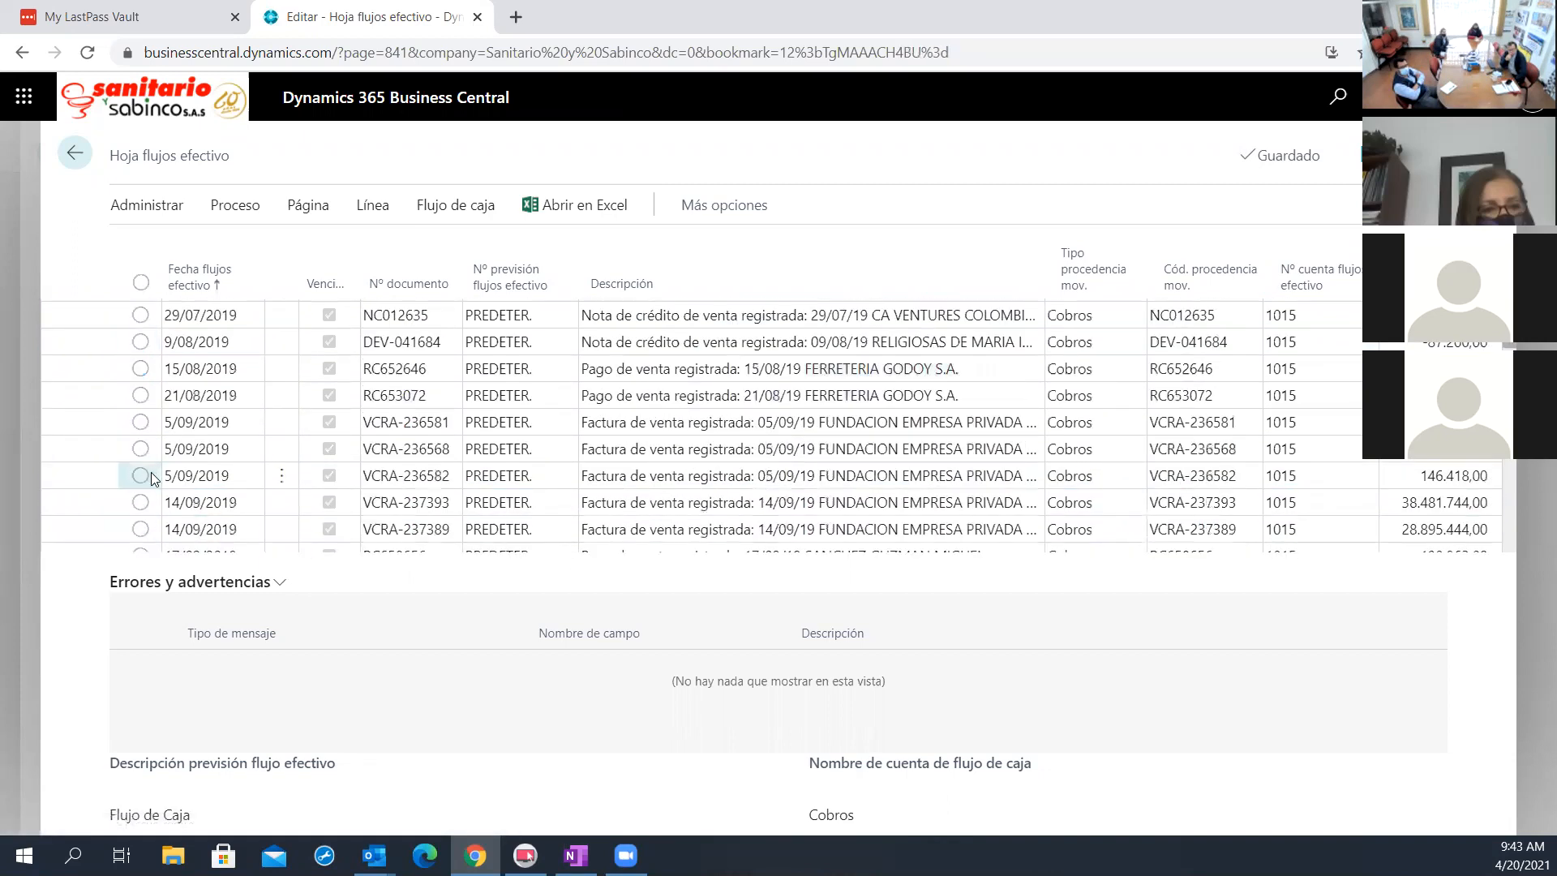
scroll(153, 476, "up", 2)
left_click(140, 362)
left_click(140, 389)
left_click(140, 415)
left_click(140, 442)
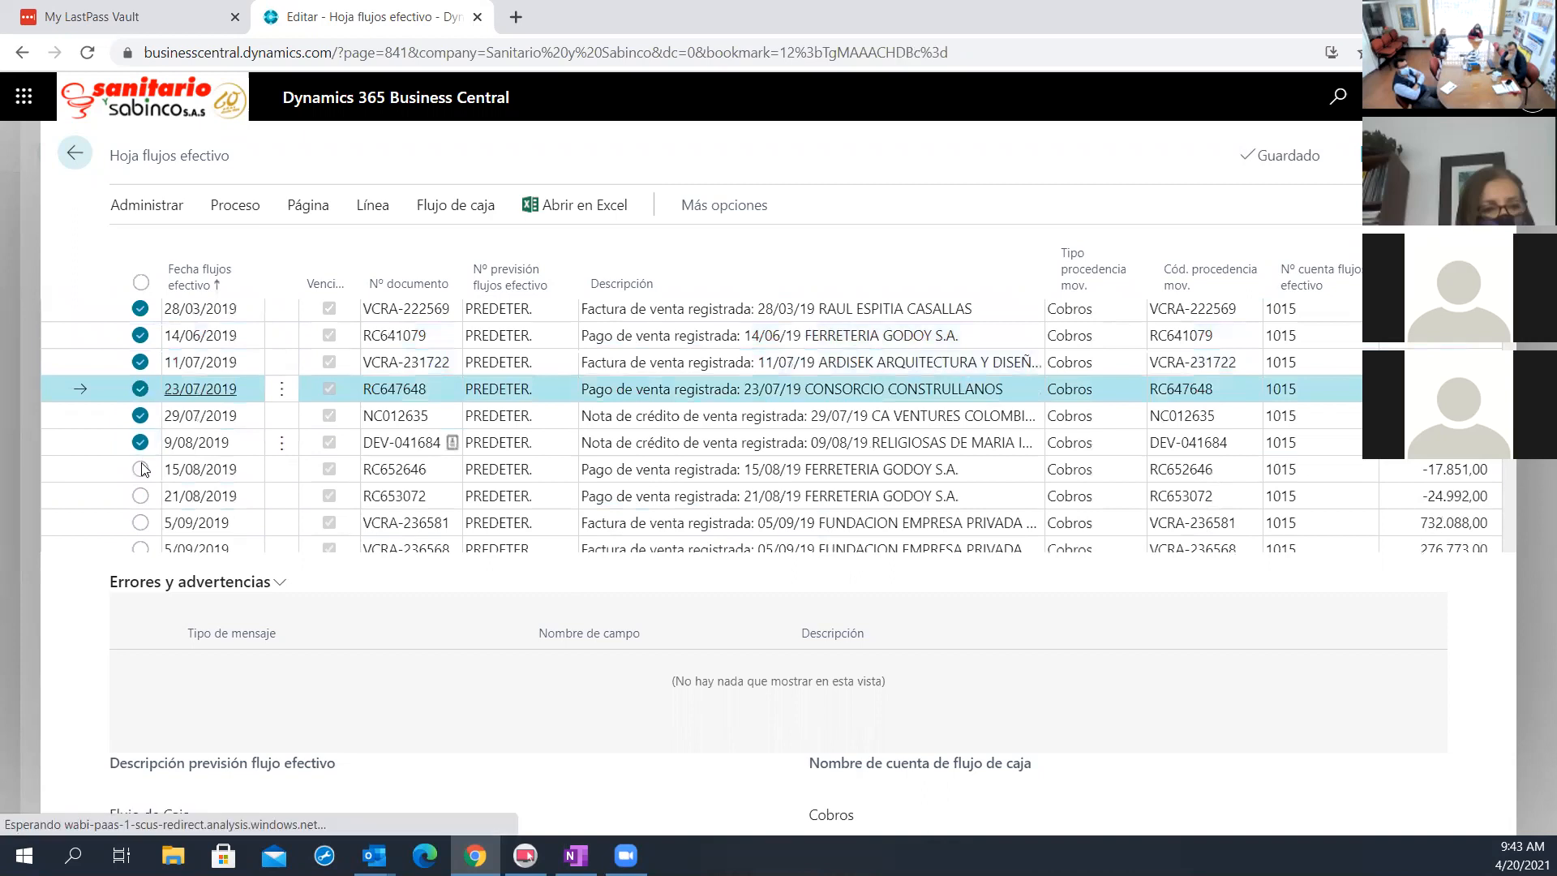
left_click(140, 469)
left_click(140, 495)
left_click(140, 523)
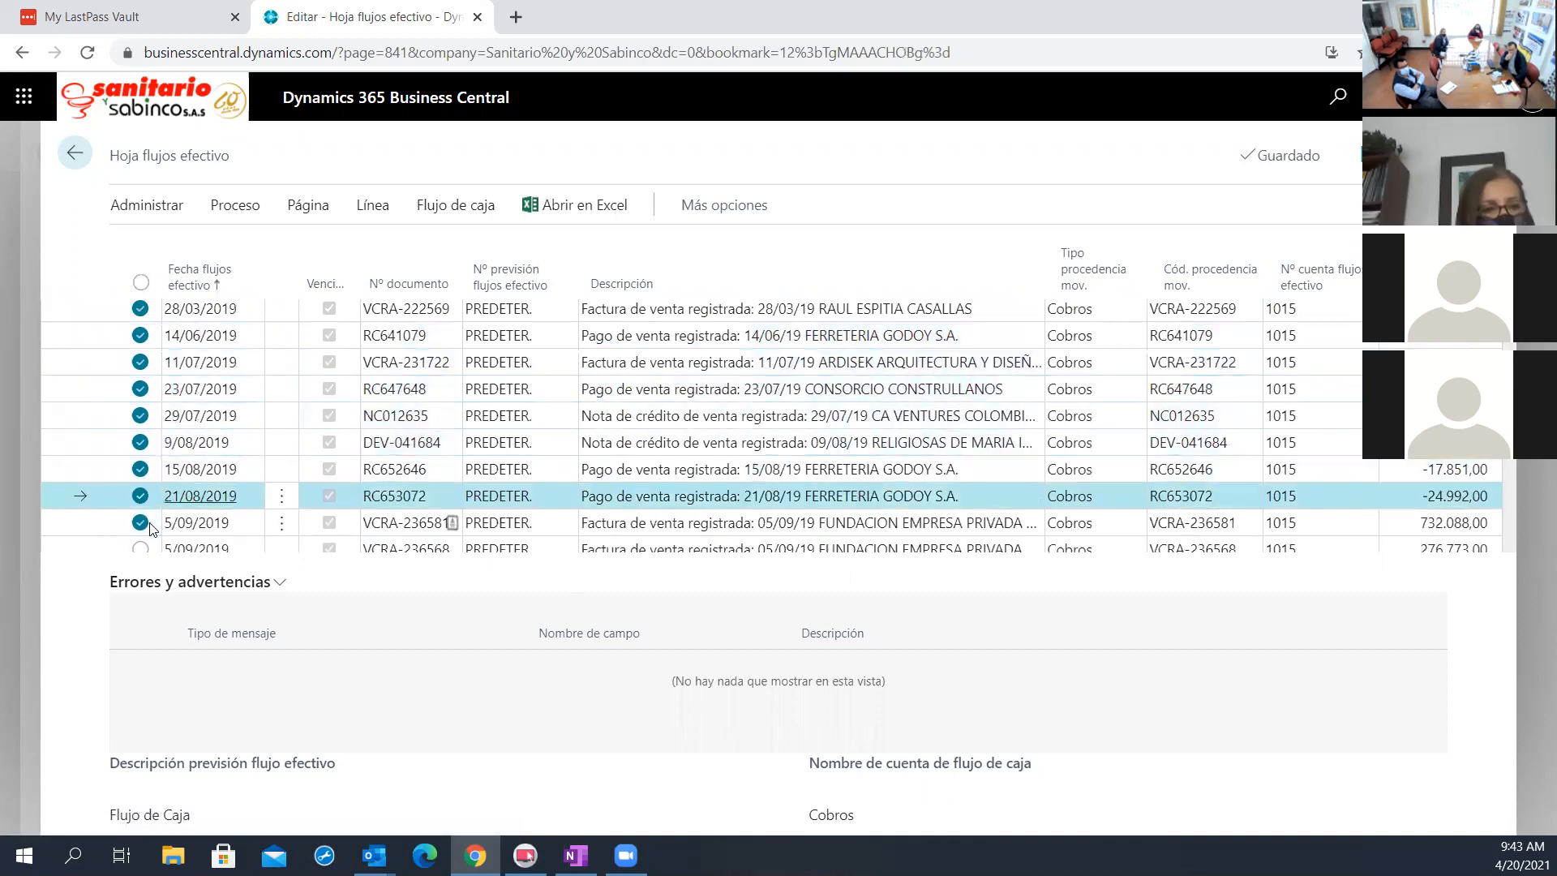
scroll(150, 529, "down", 1)
left_click(140, 448)
left_click(140, 474)
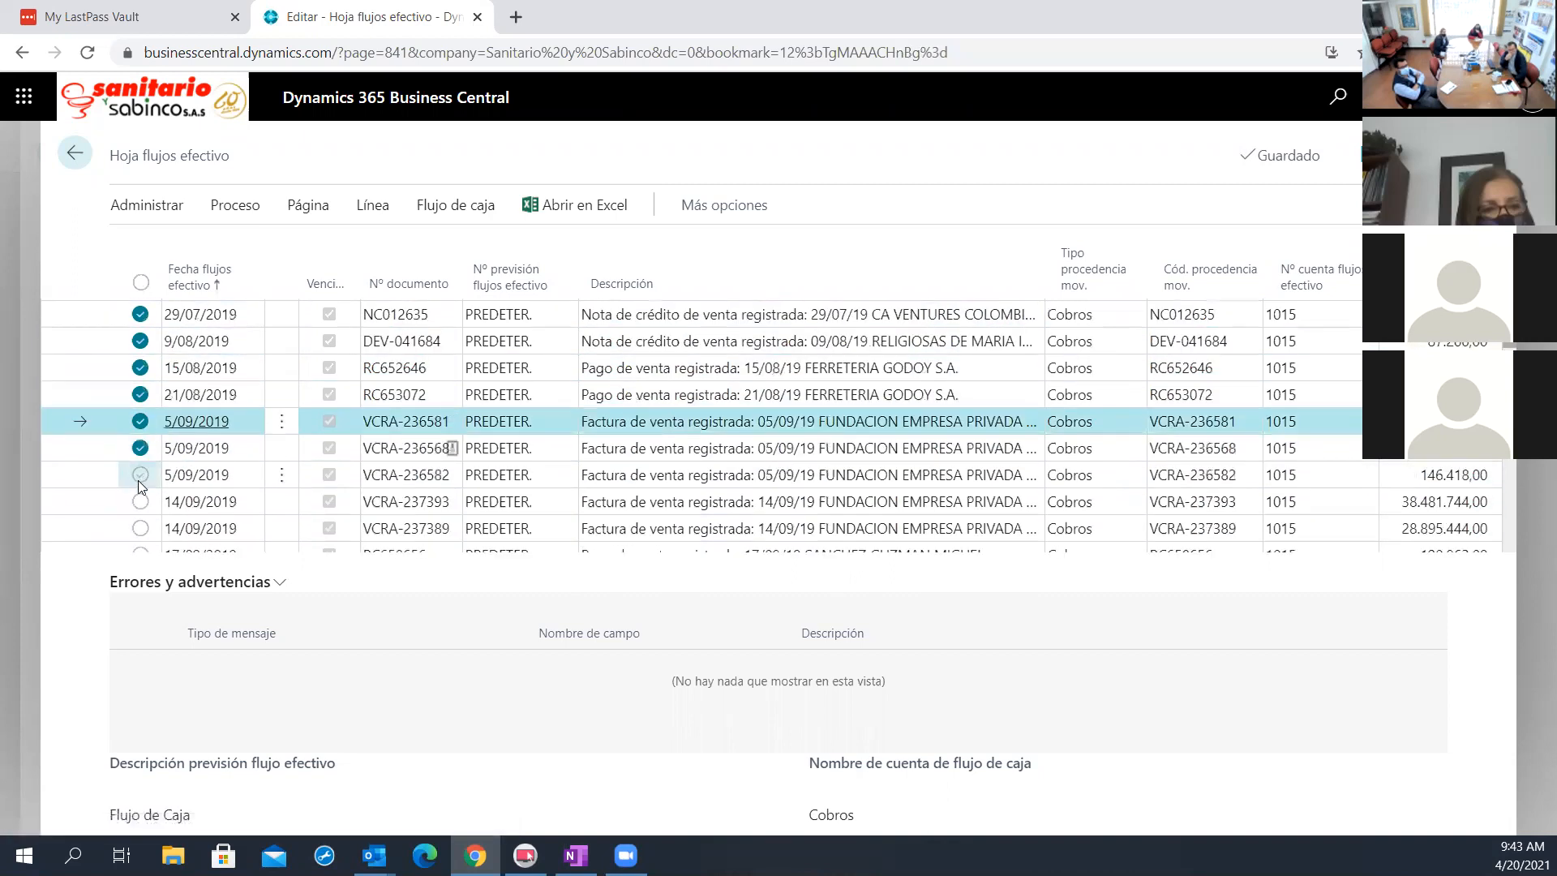
left_click(140, 501)
left_click(140, 528)
scroll(142, 531, "down", 1)
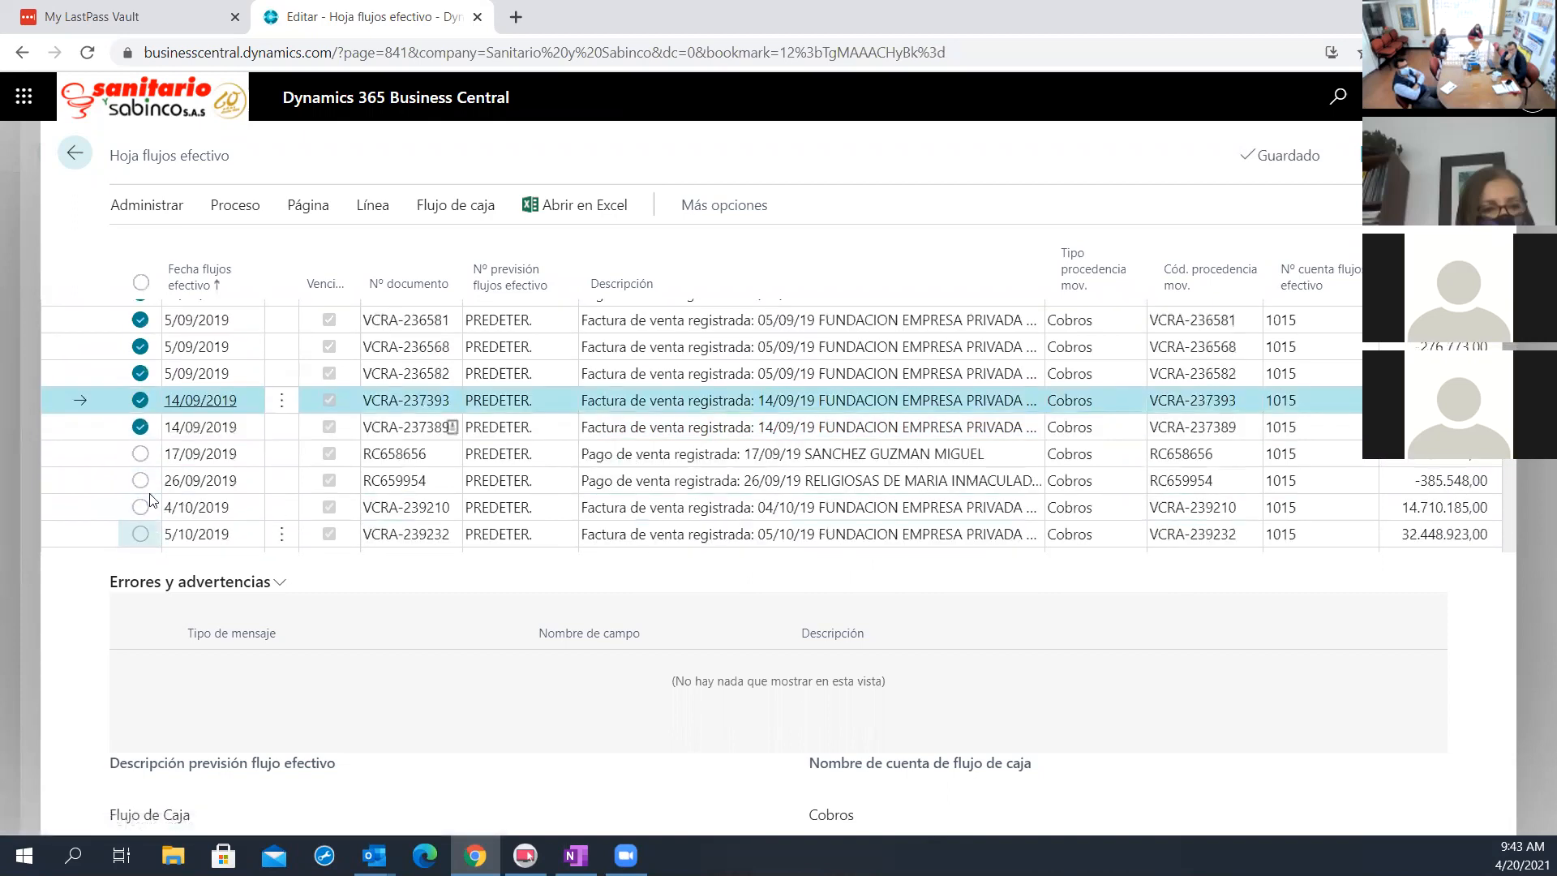
left_click(140, 454)
left_click(140, 480)
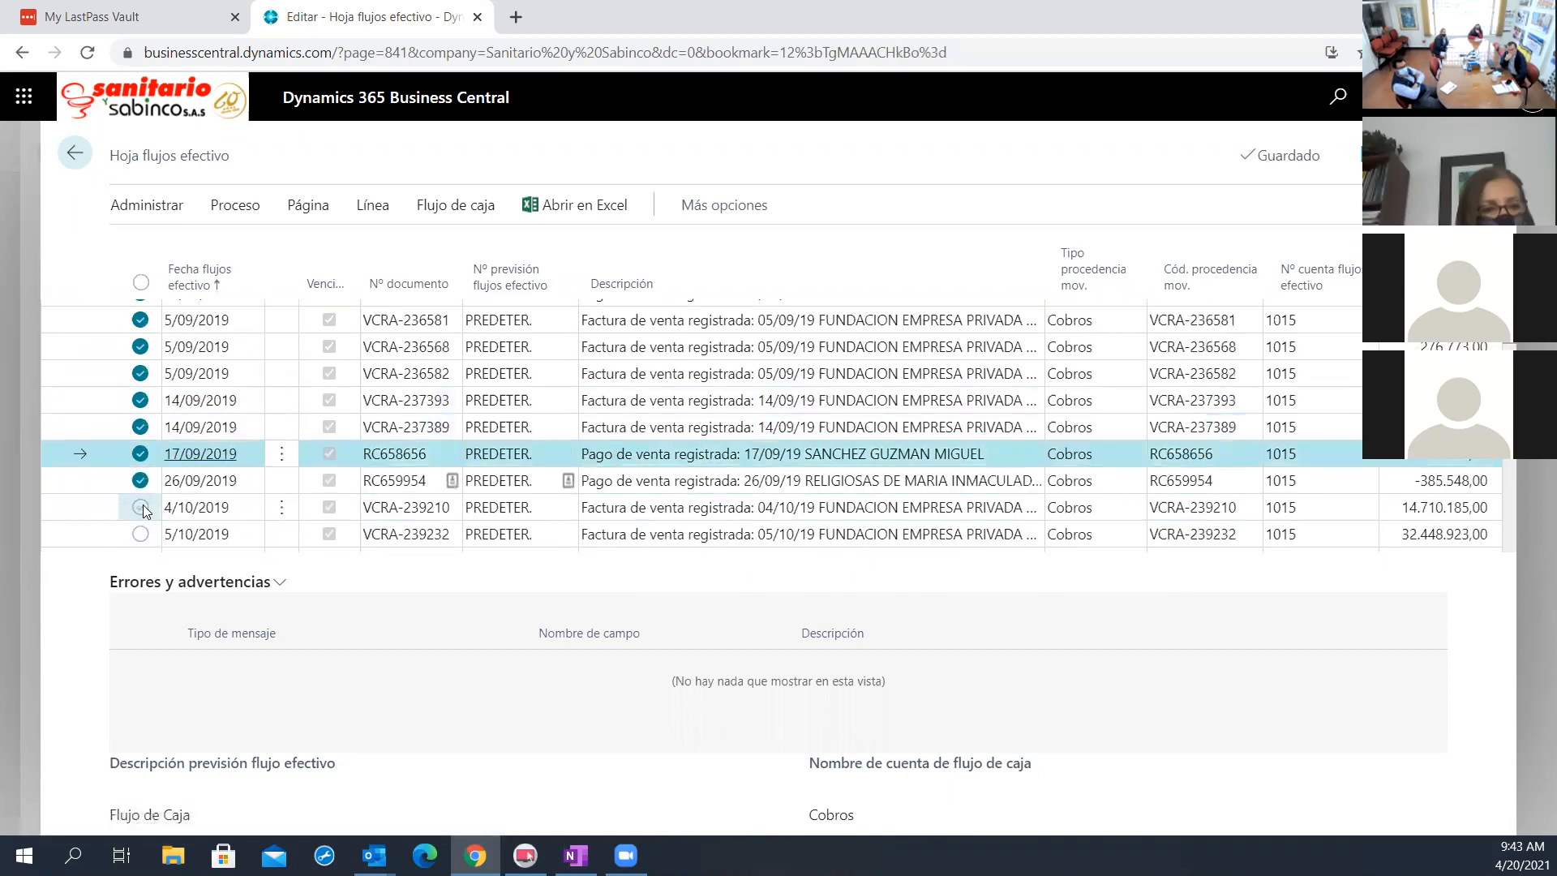
left_click(140, 507)
left_click(142, 533)
scroll(237, 506, "down", 2)
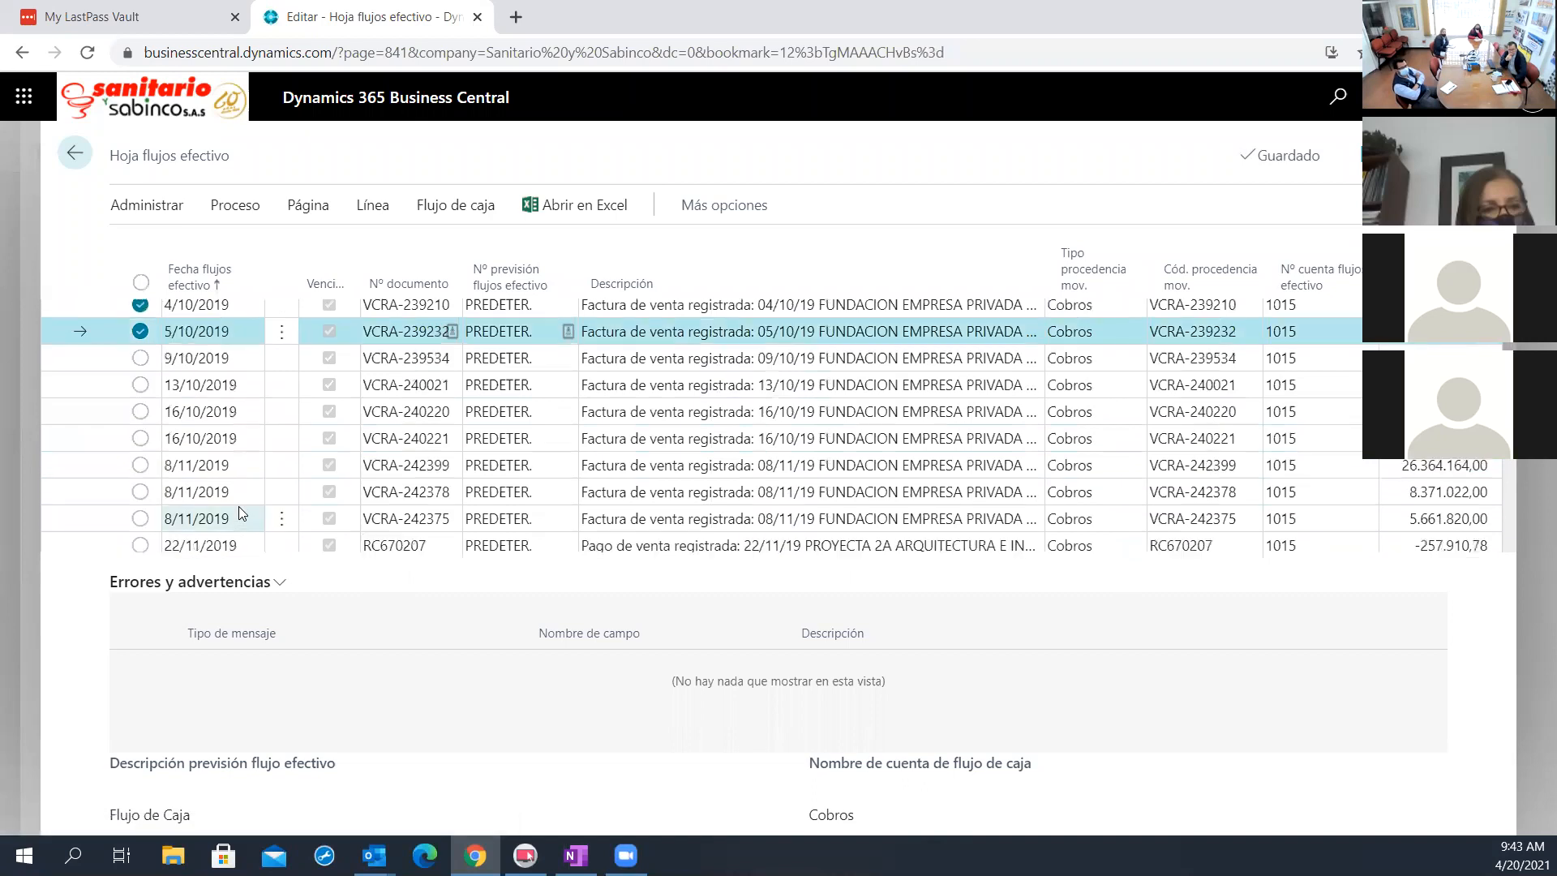
scroll(237, 341, "up", 1)
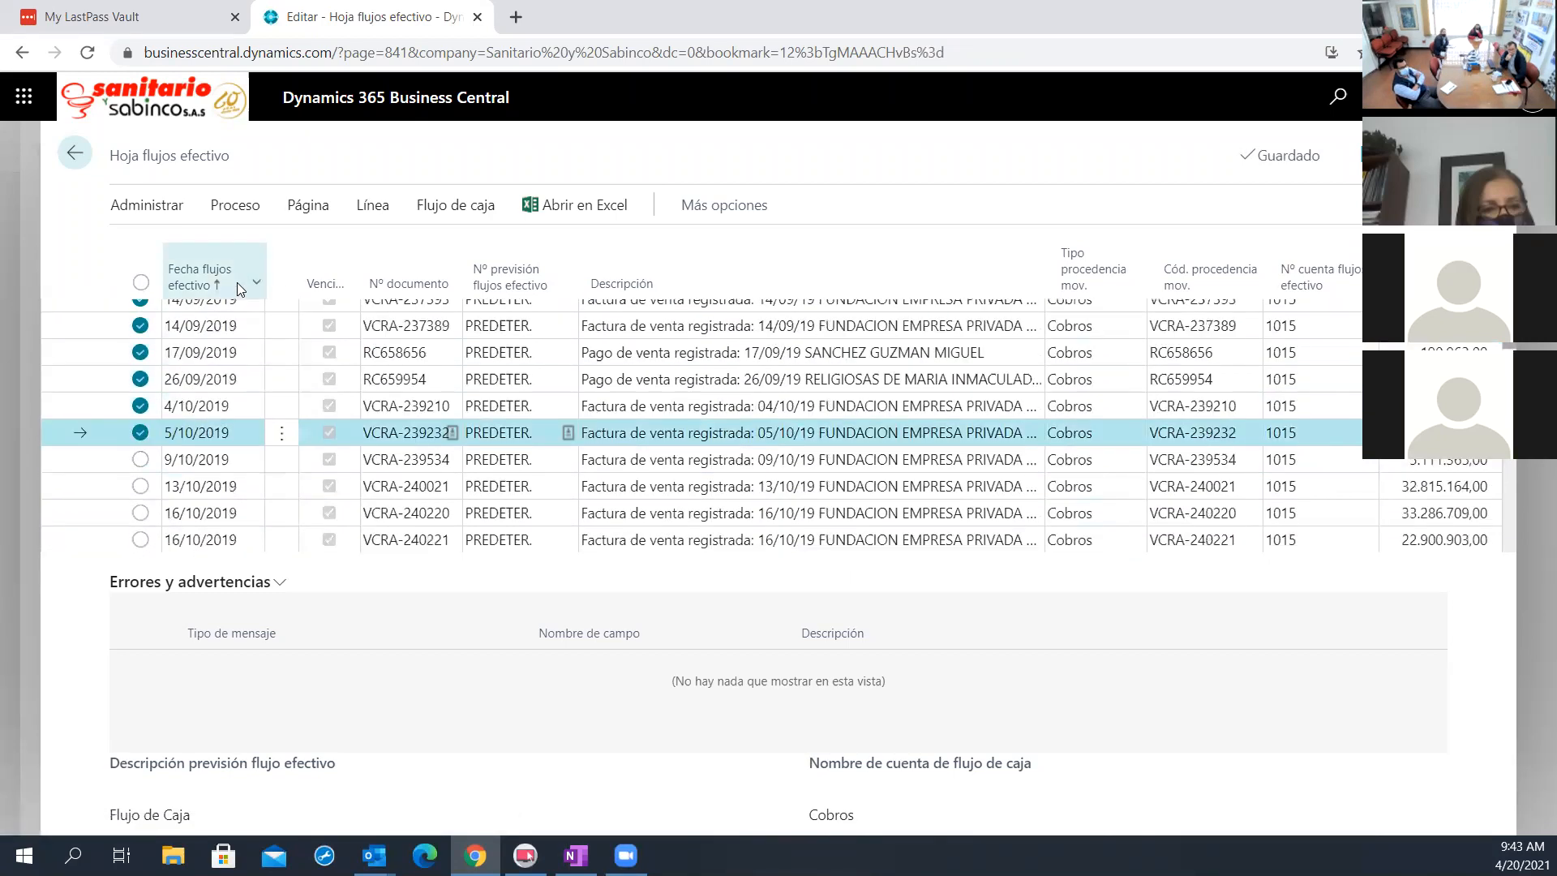
left_click(175, 209)
left_click(180, 248)
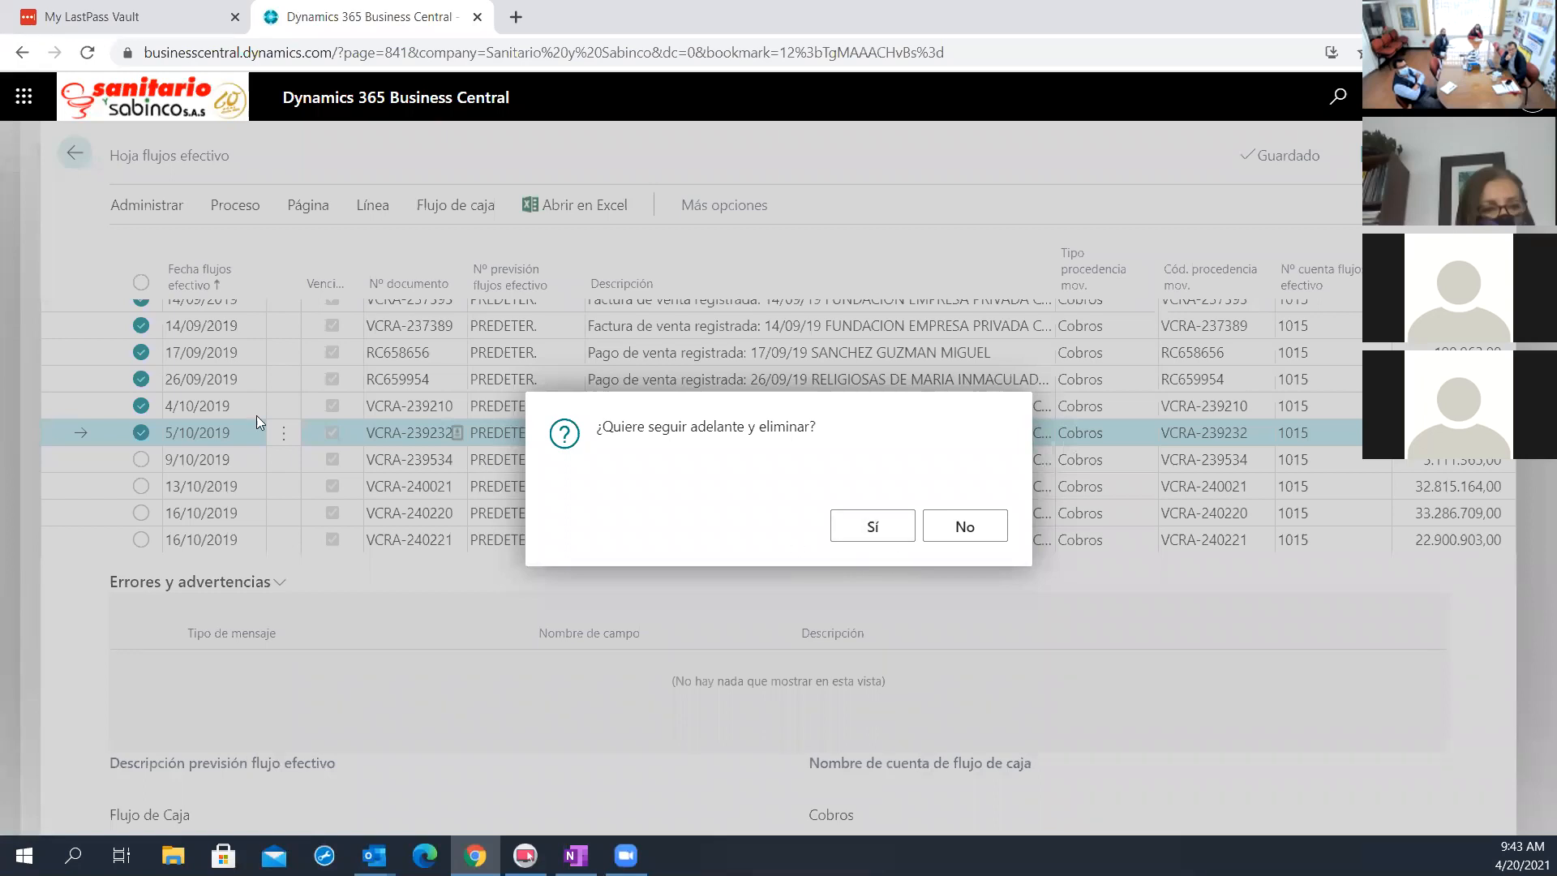
key("Return")
Register the remaining cash flow worksheet lines for the PREDETER. forecast
scroll(203, 461, "down", 3)
scroll(203, 460, "down", 3)
scroll(200, 459, "up", 6)
scroll(186, 507, "down", 3)
left_click(232, 208)
left_click(435, 250)
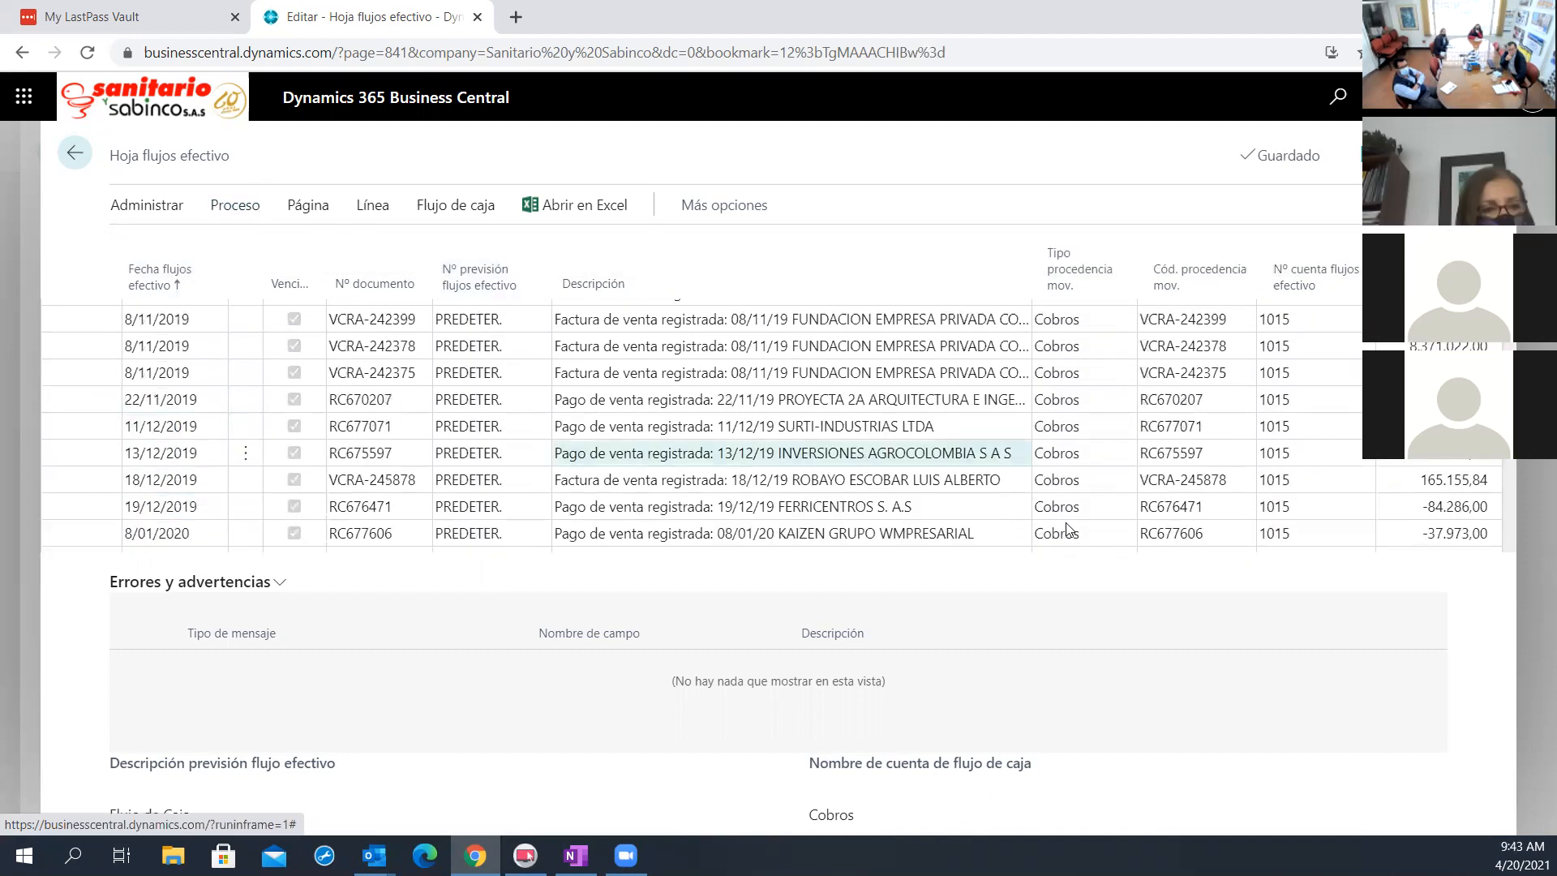
left_click(902, 531)
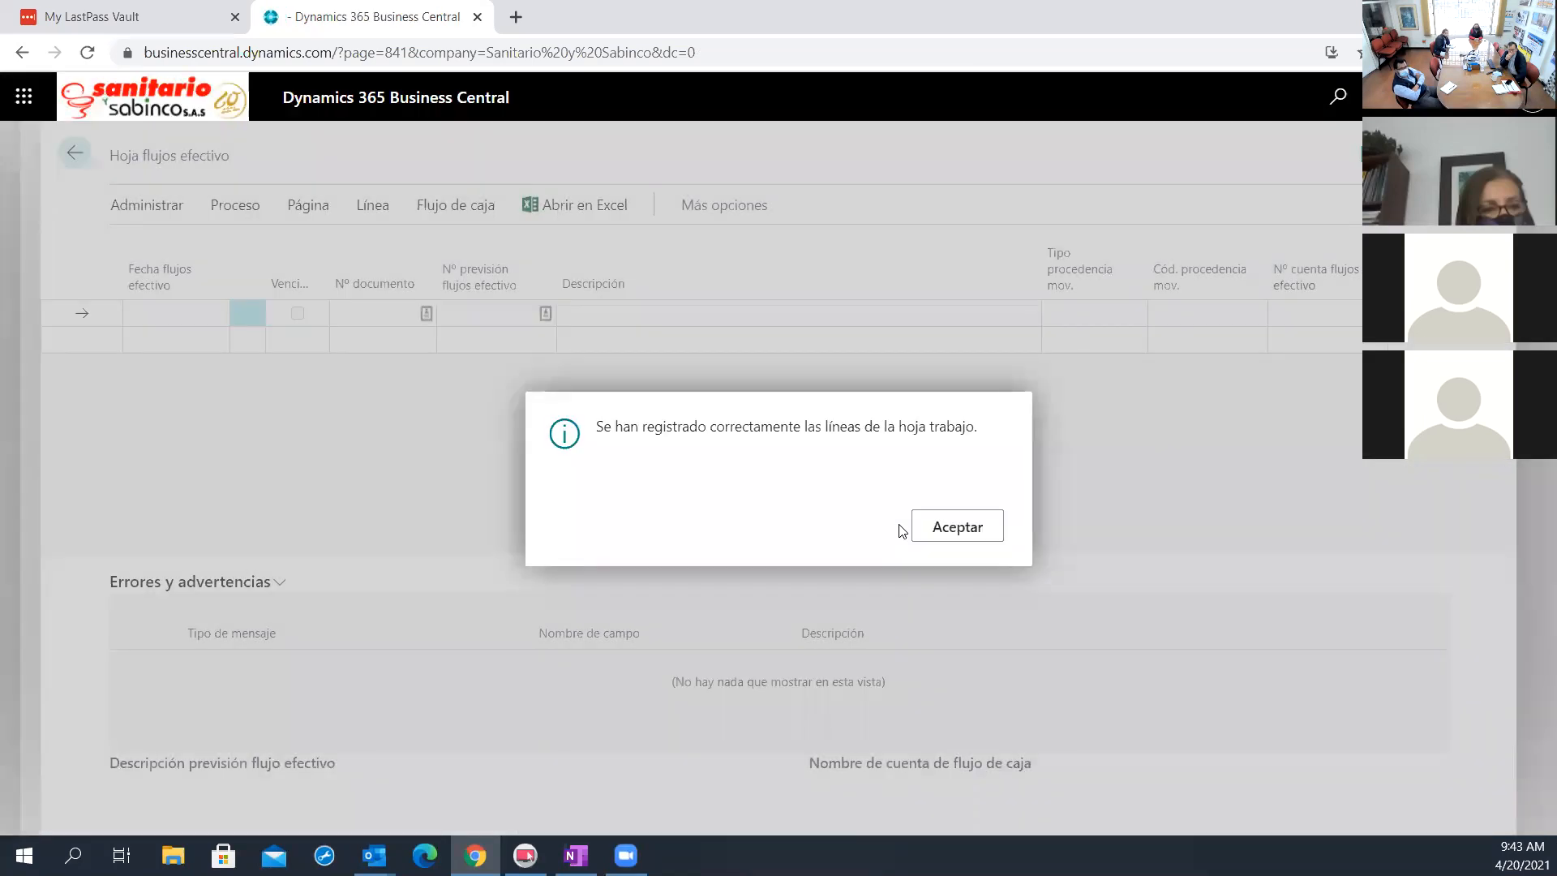
left_click(968, 529)
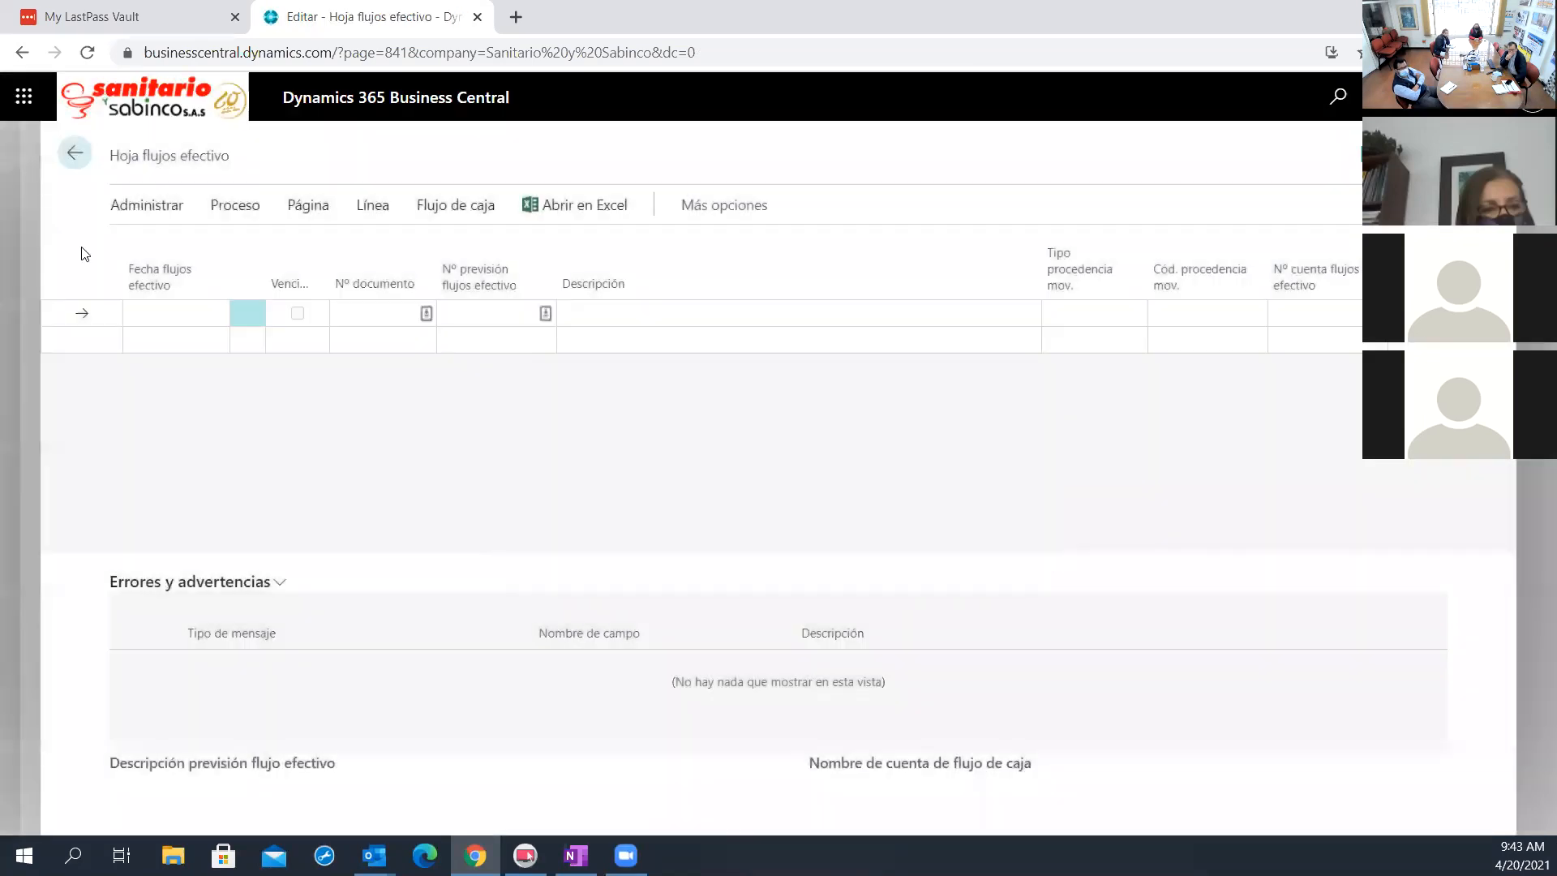
Open Disponibilidad CONF por periodos for the PREDETER. forecast and set Ver como to Saldo a la fecha
left_click(86, 170)
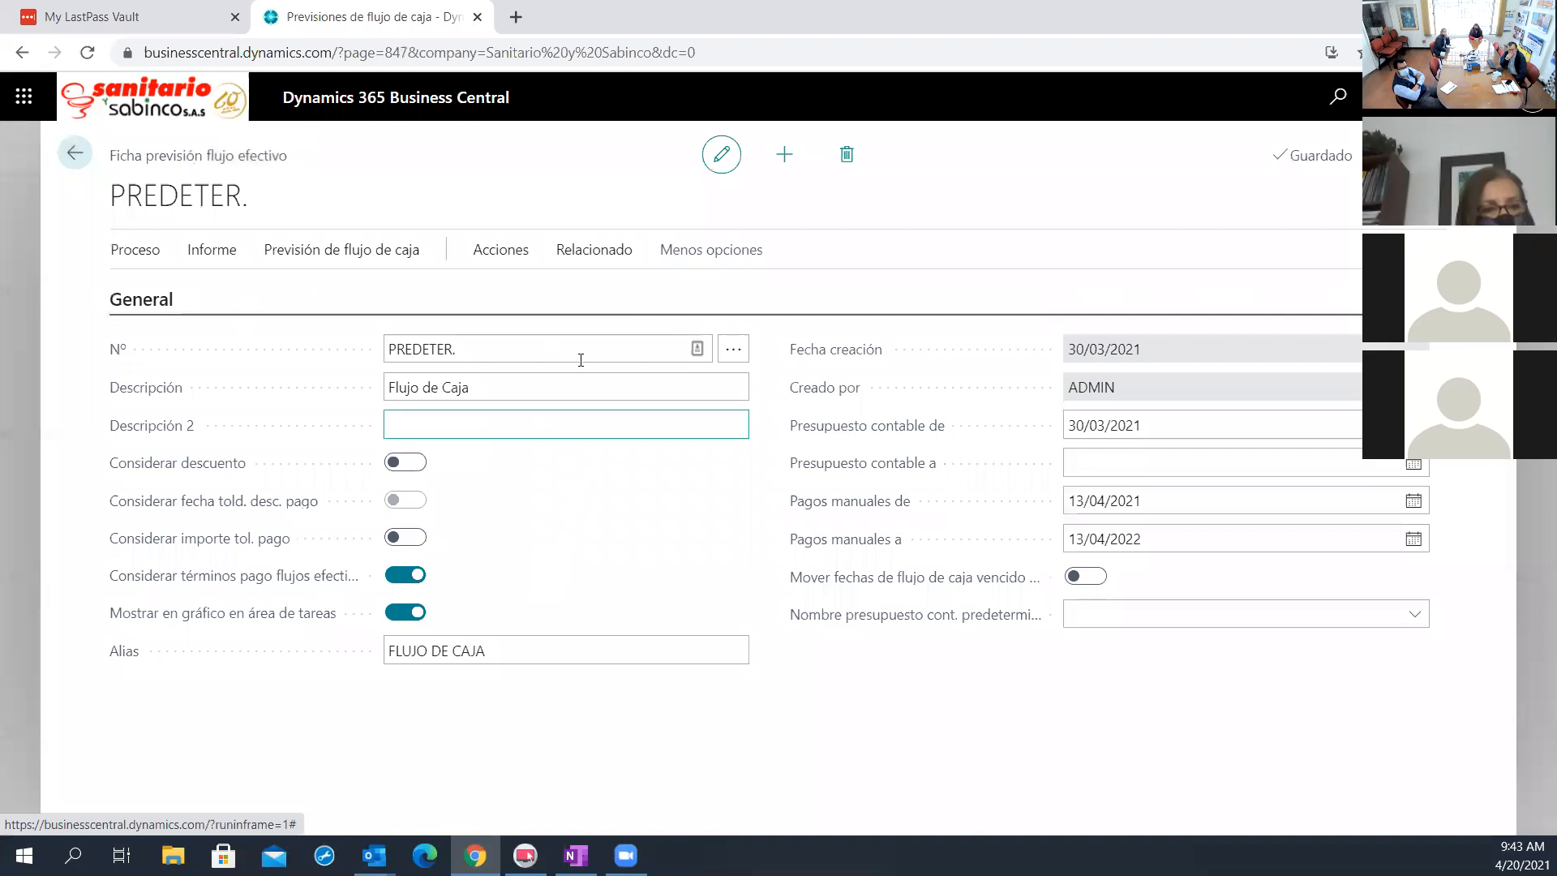
left_click(576, 258)
left_click(278, 297)
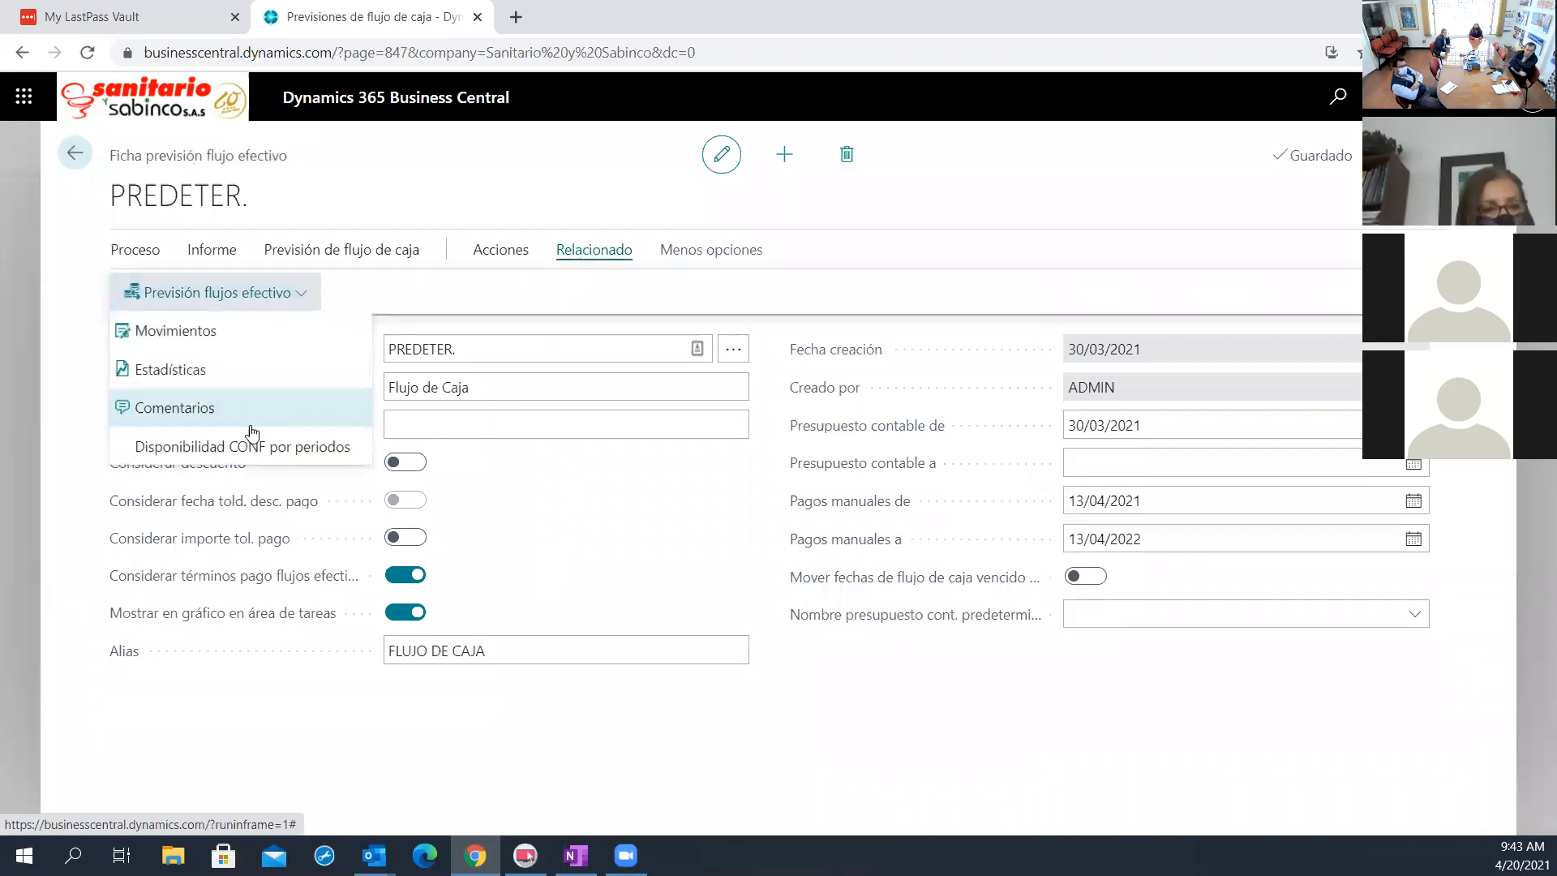
left_click(242, 457)
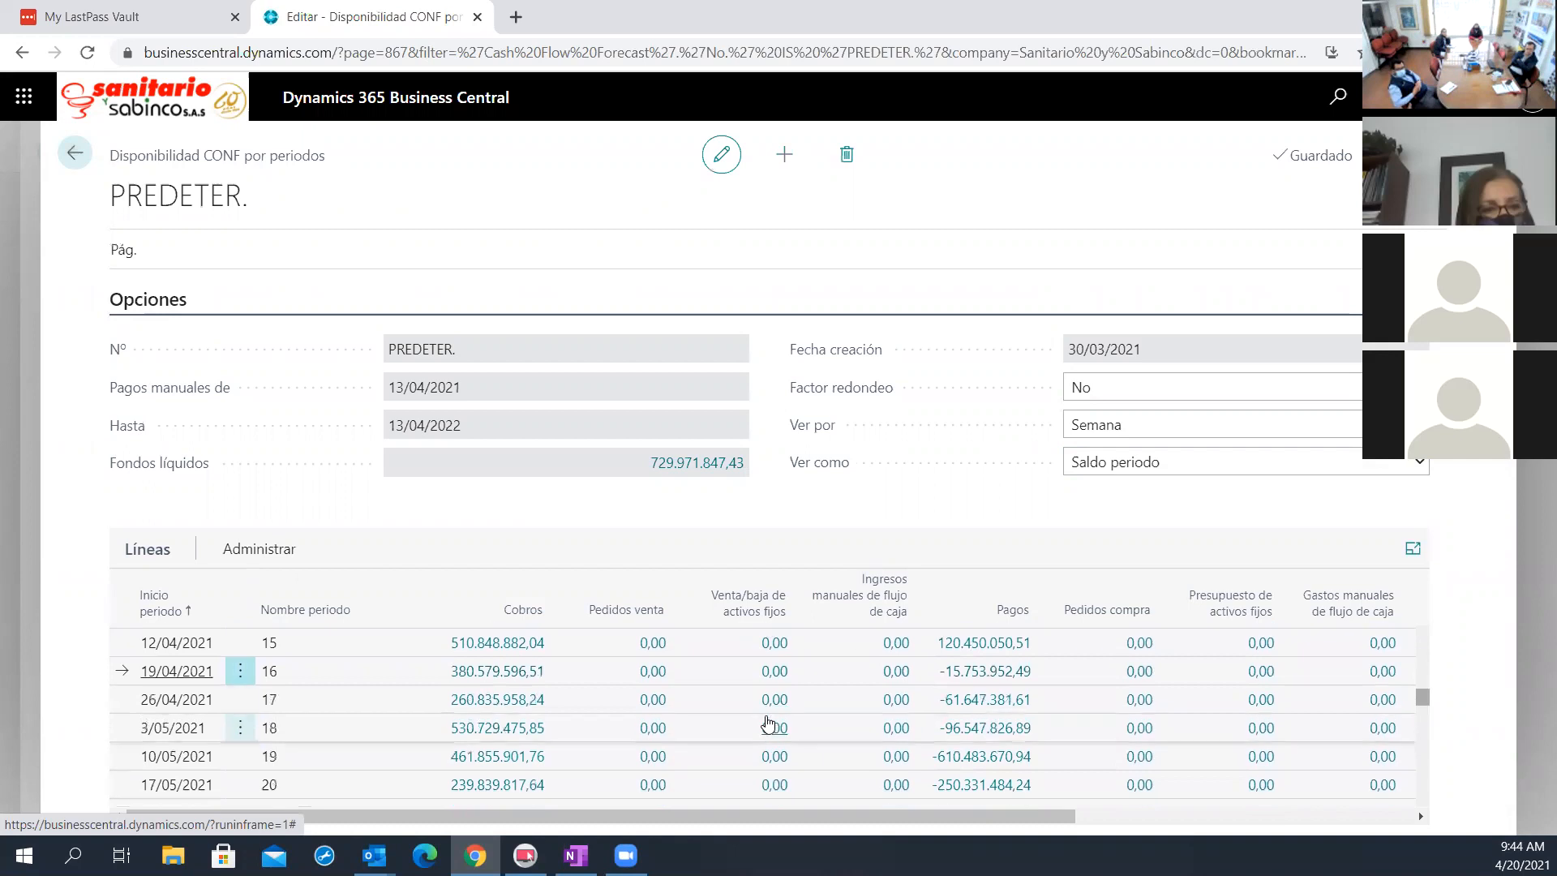
left_click(1141, 466)
left_click(1131, 505)
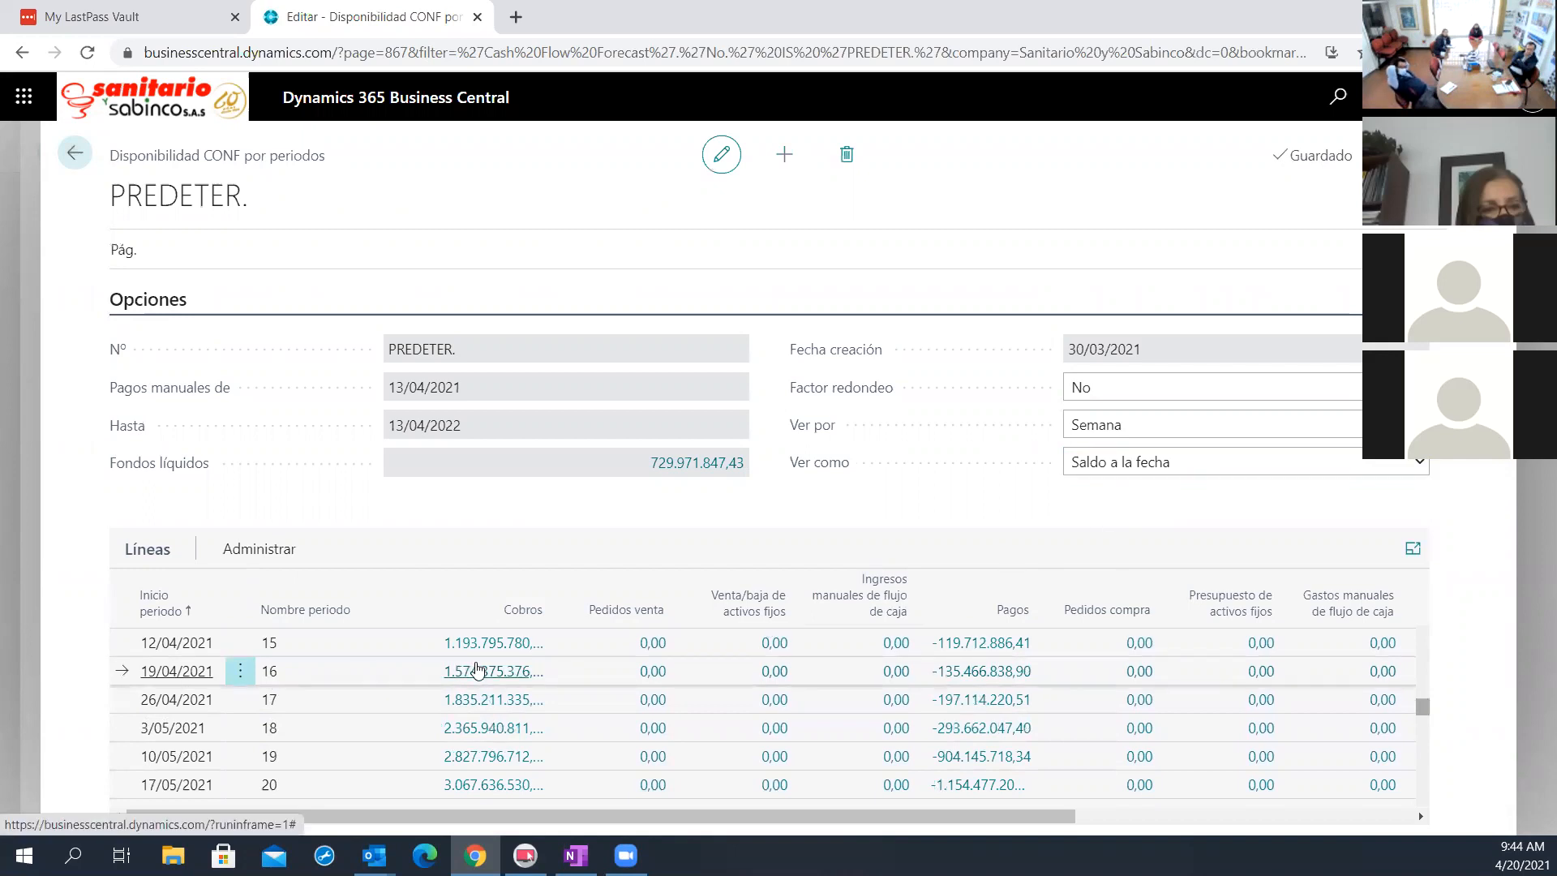
Examine the cash flow entries behind Cobros for the week starting 19/04/2021 and return to the forecast list
left_click(477, 670)
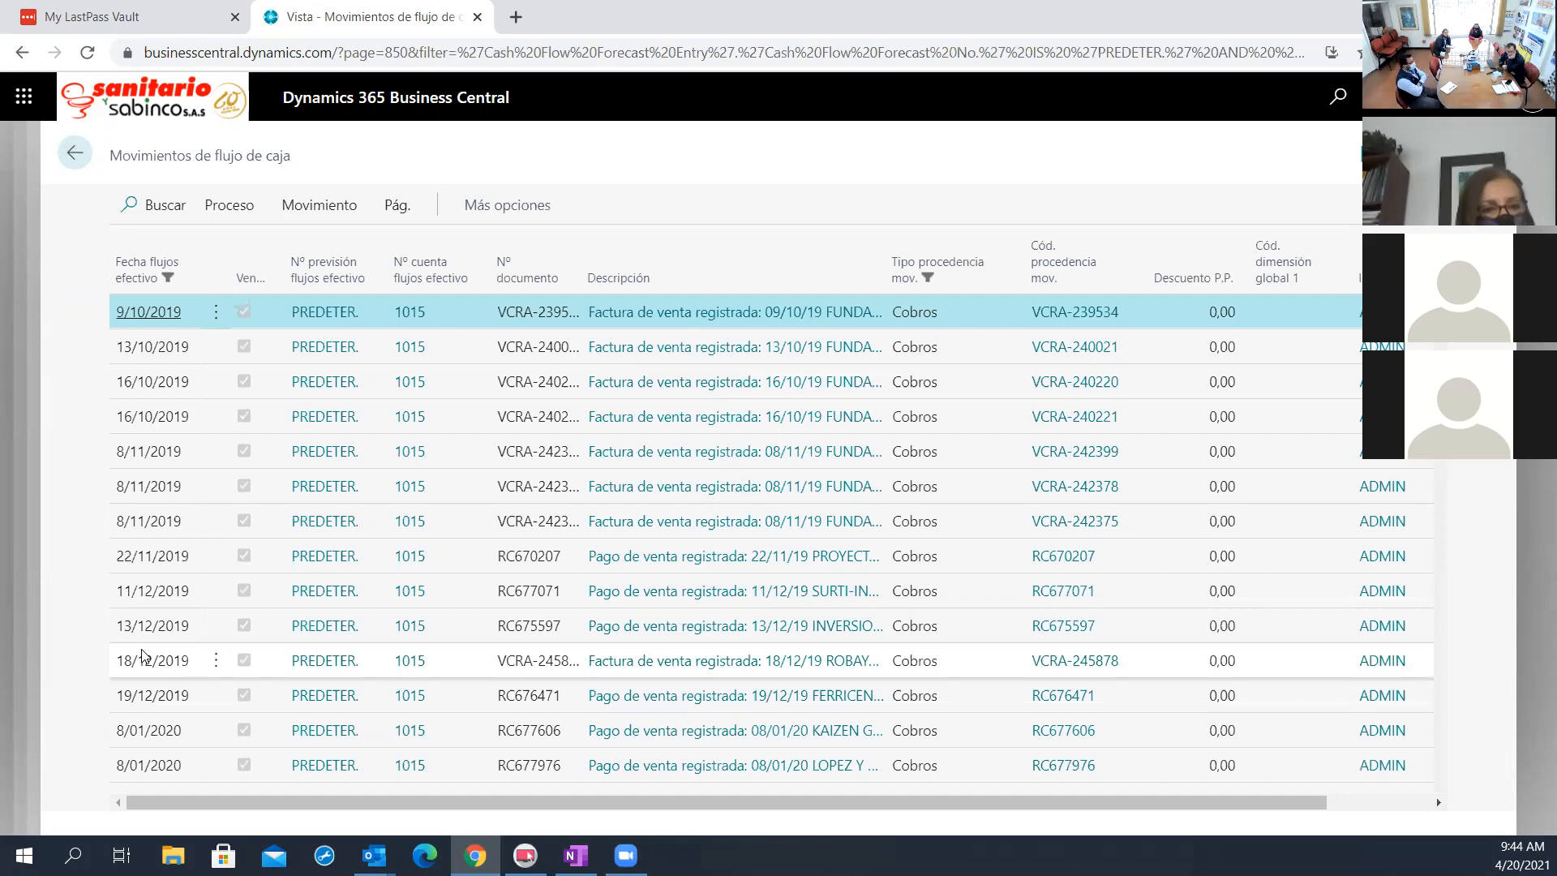
left_click(87, 154)
left_click(73, 155)
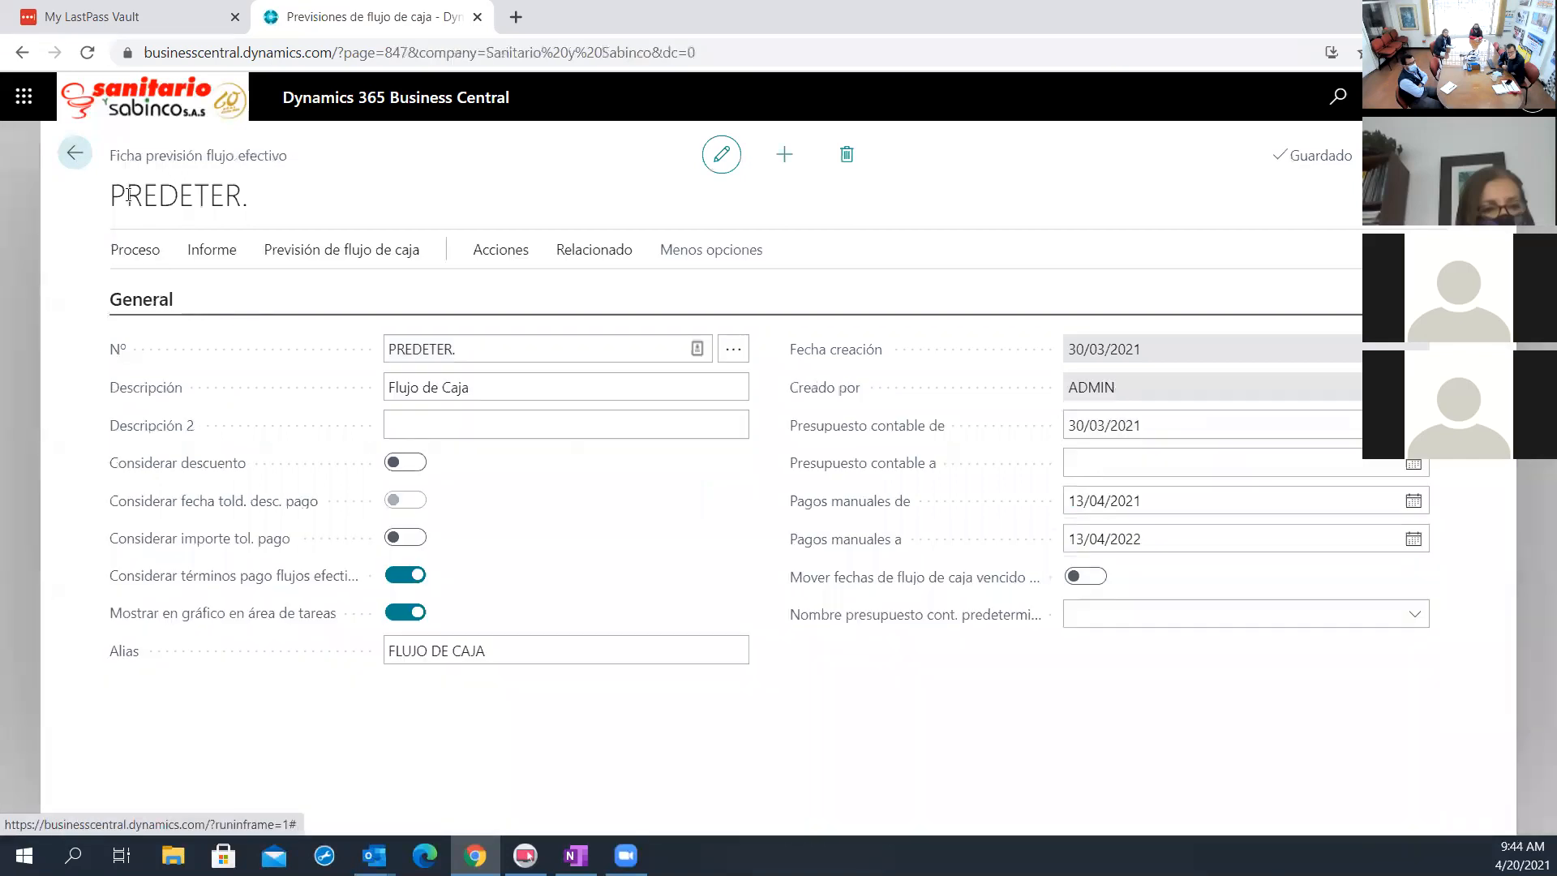
left_click(73, 155)
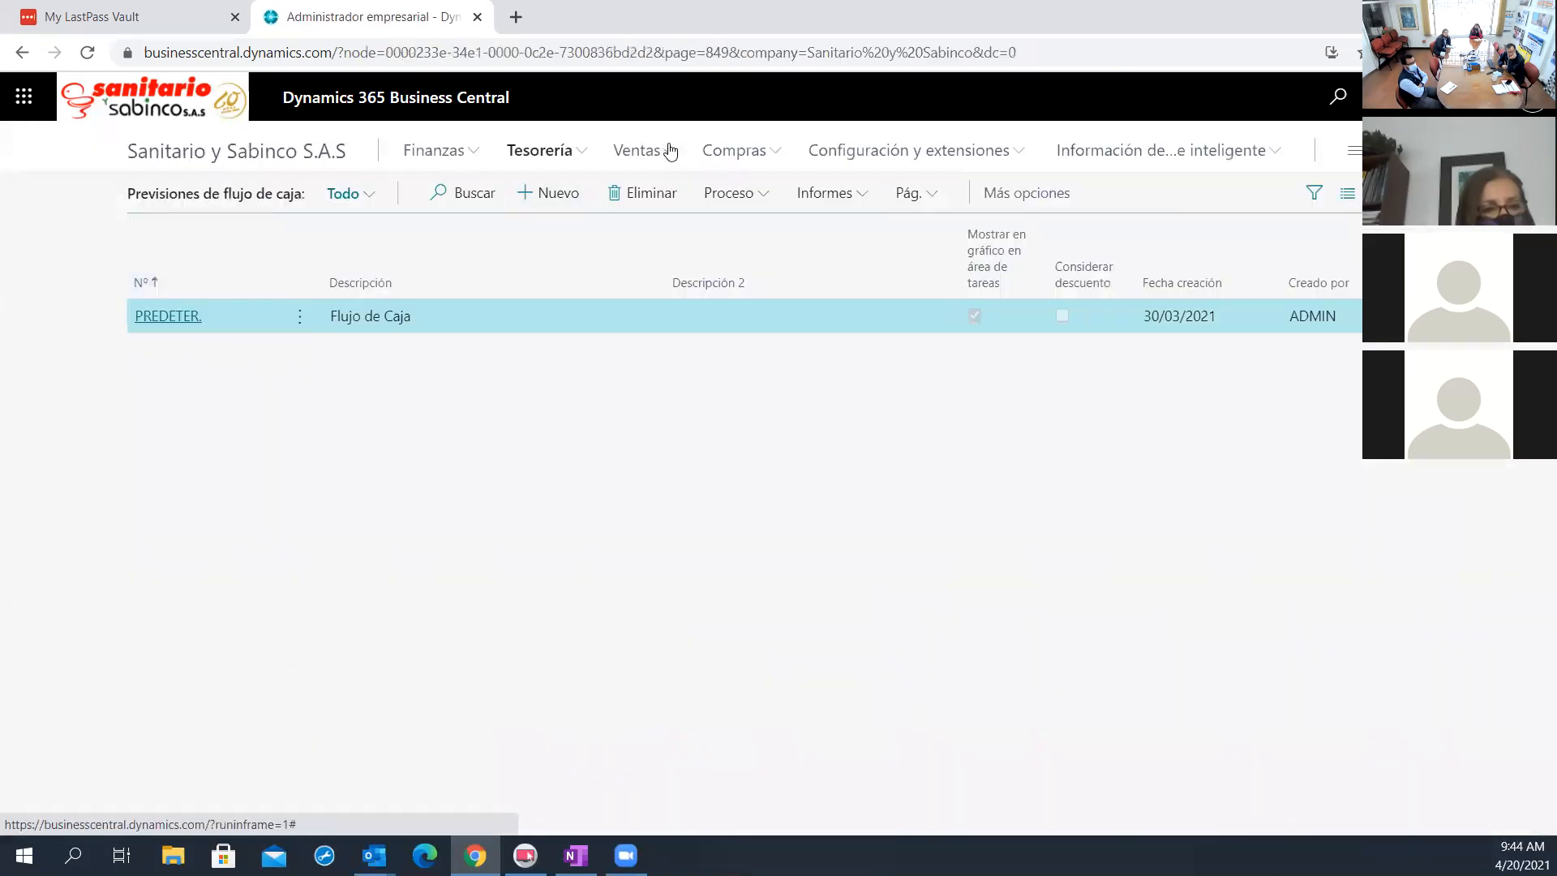
Open the GENERAL section of the payment journals, Diarios de pagos, under Tesorería
left_click(658, 152)
left_click(561, 155)
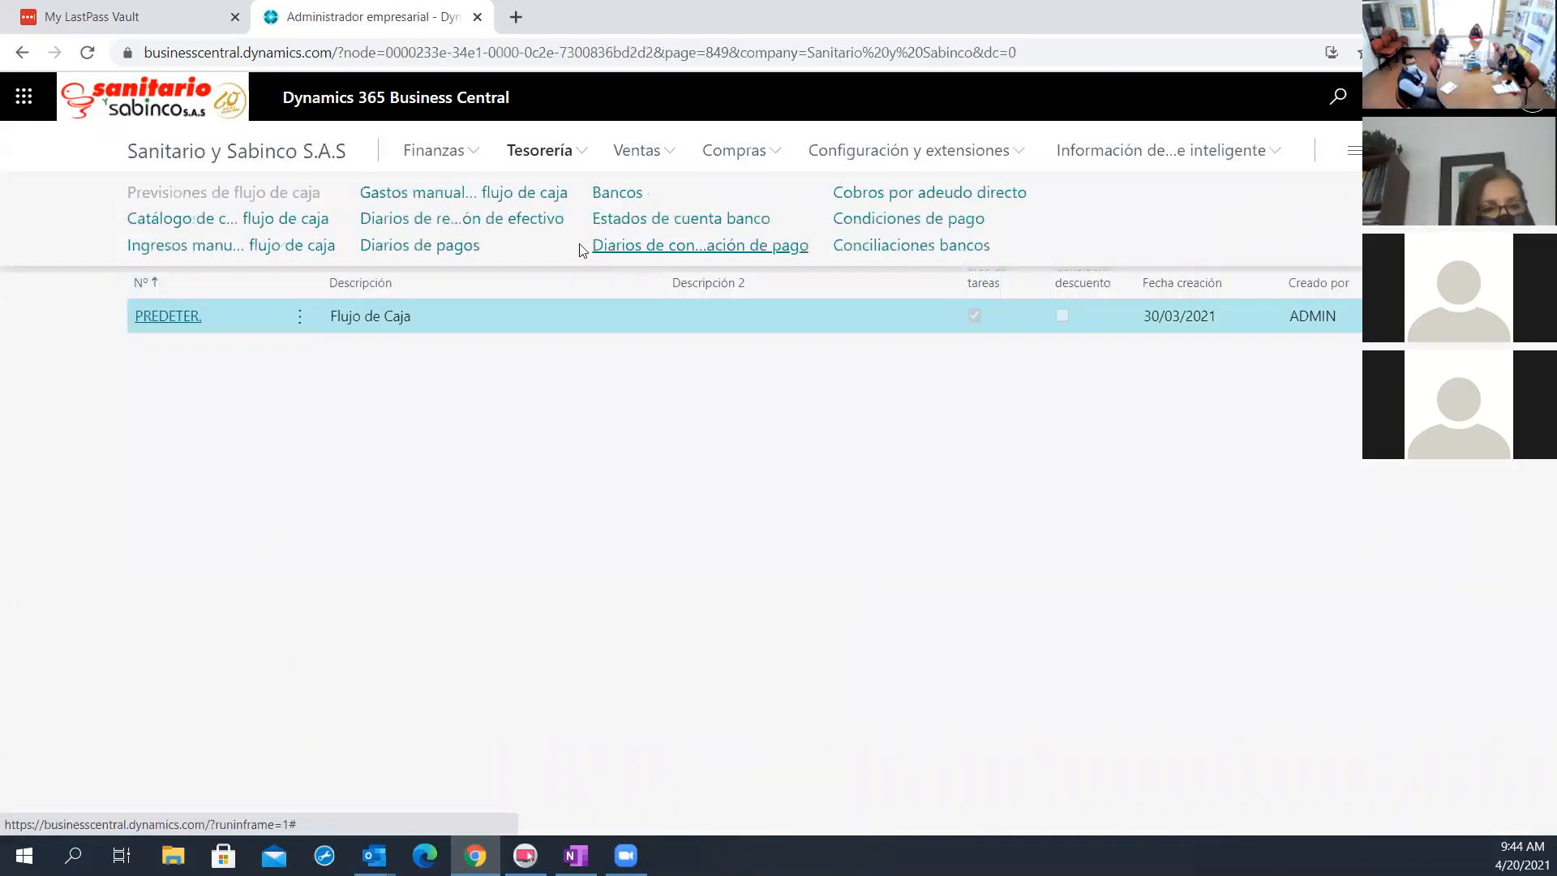
left_click(479, 248)
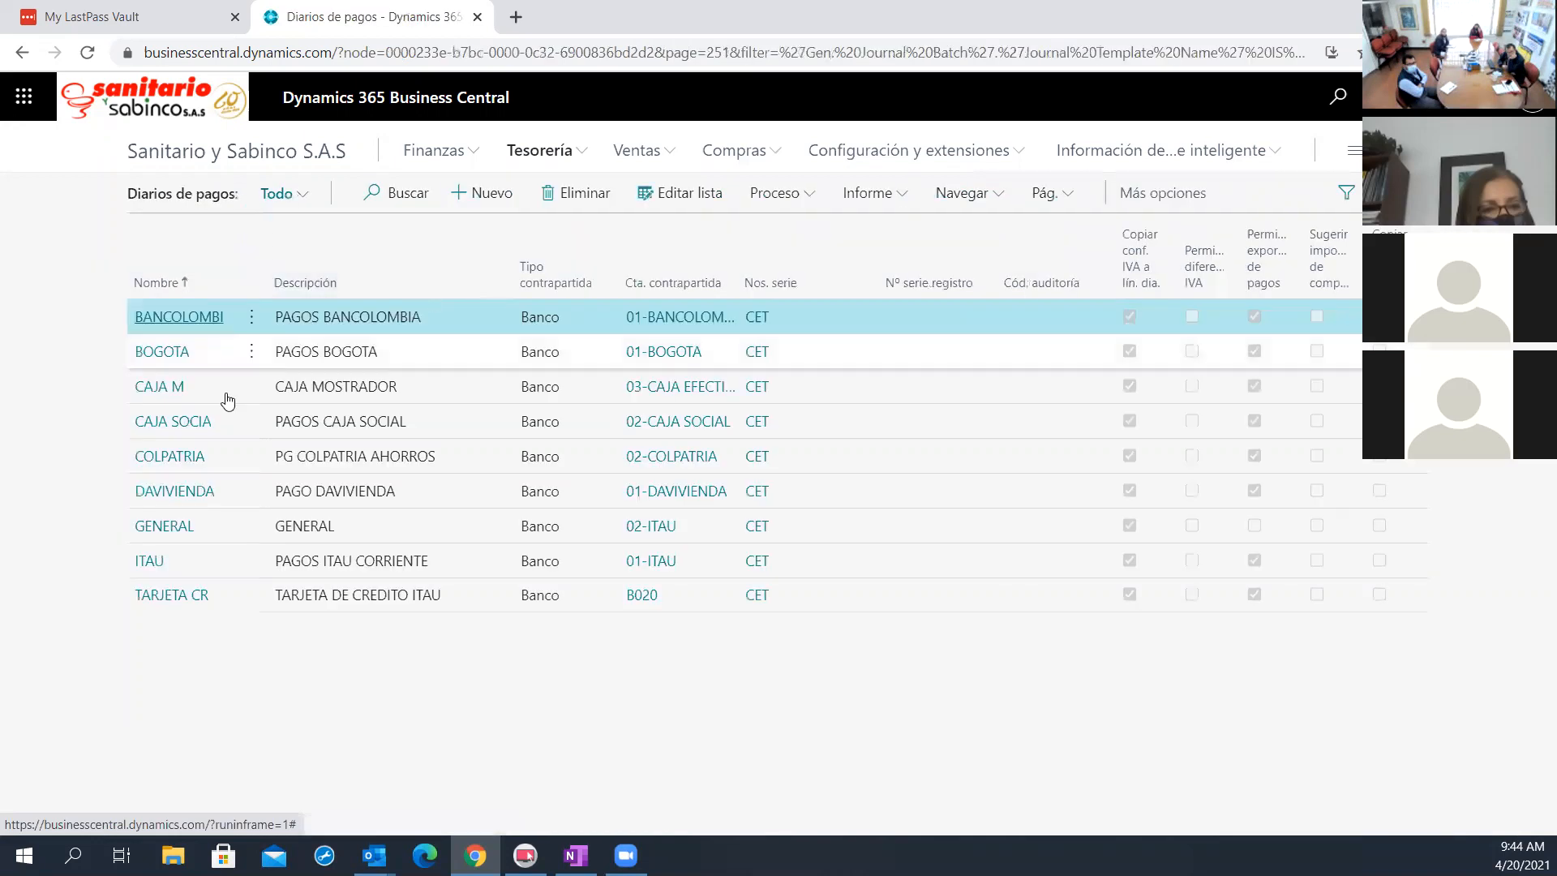
left_click(158, 529)
left_click(156, 526)
left_click(156, 524)
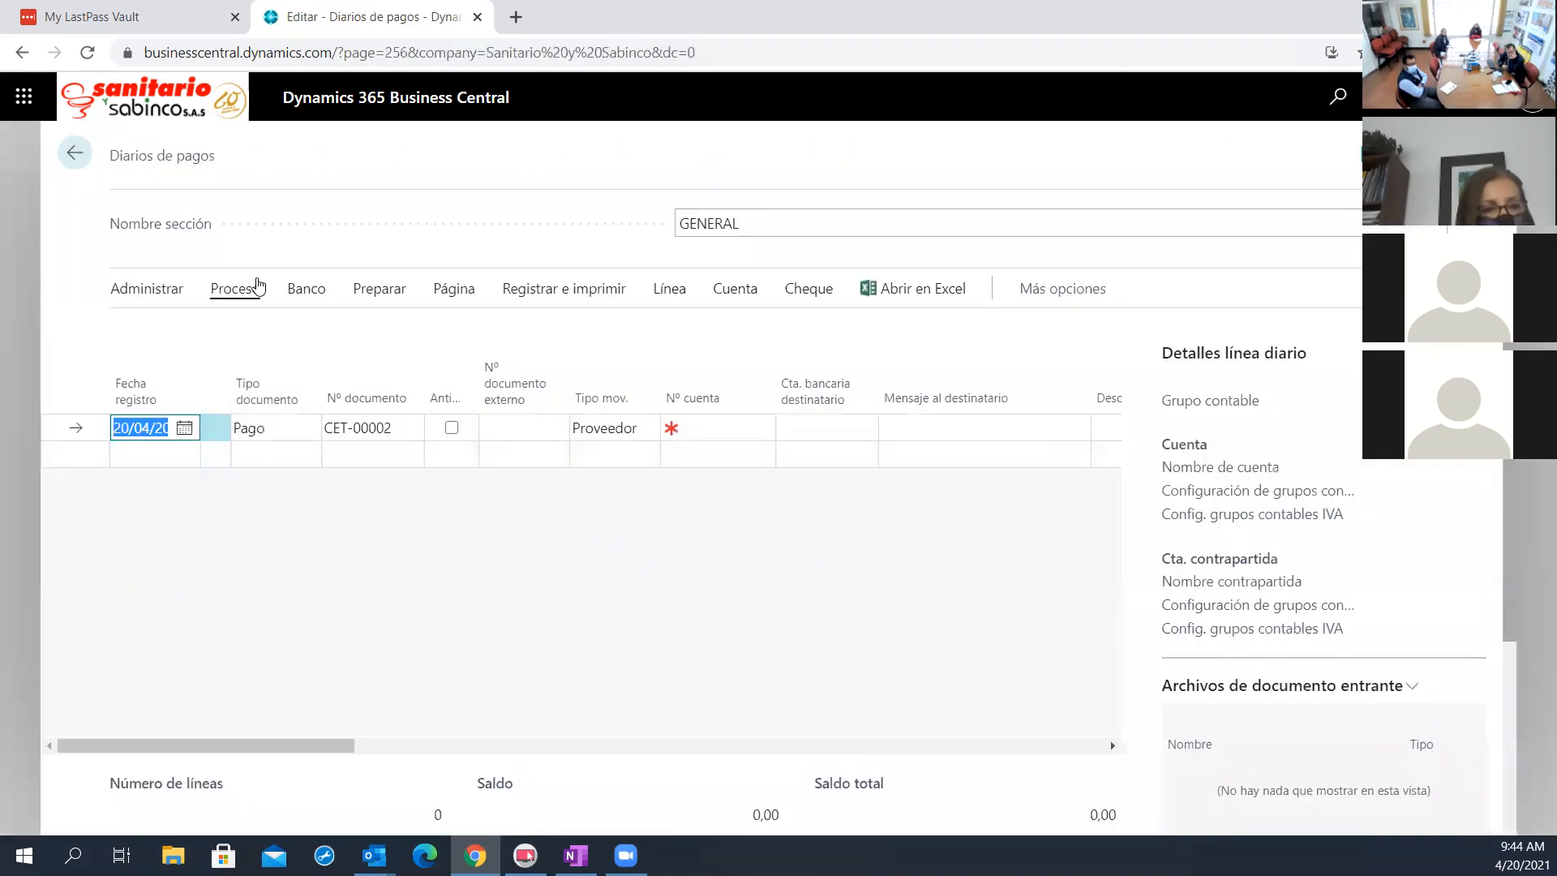
Open the Proponer pagos a proveedores request for the GENERAL payment journal and enlarge its dialog
left_click(232, 290)
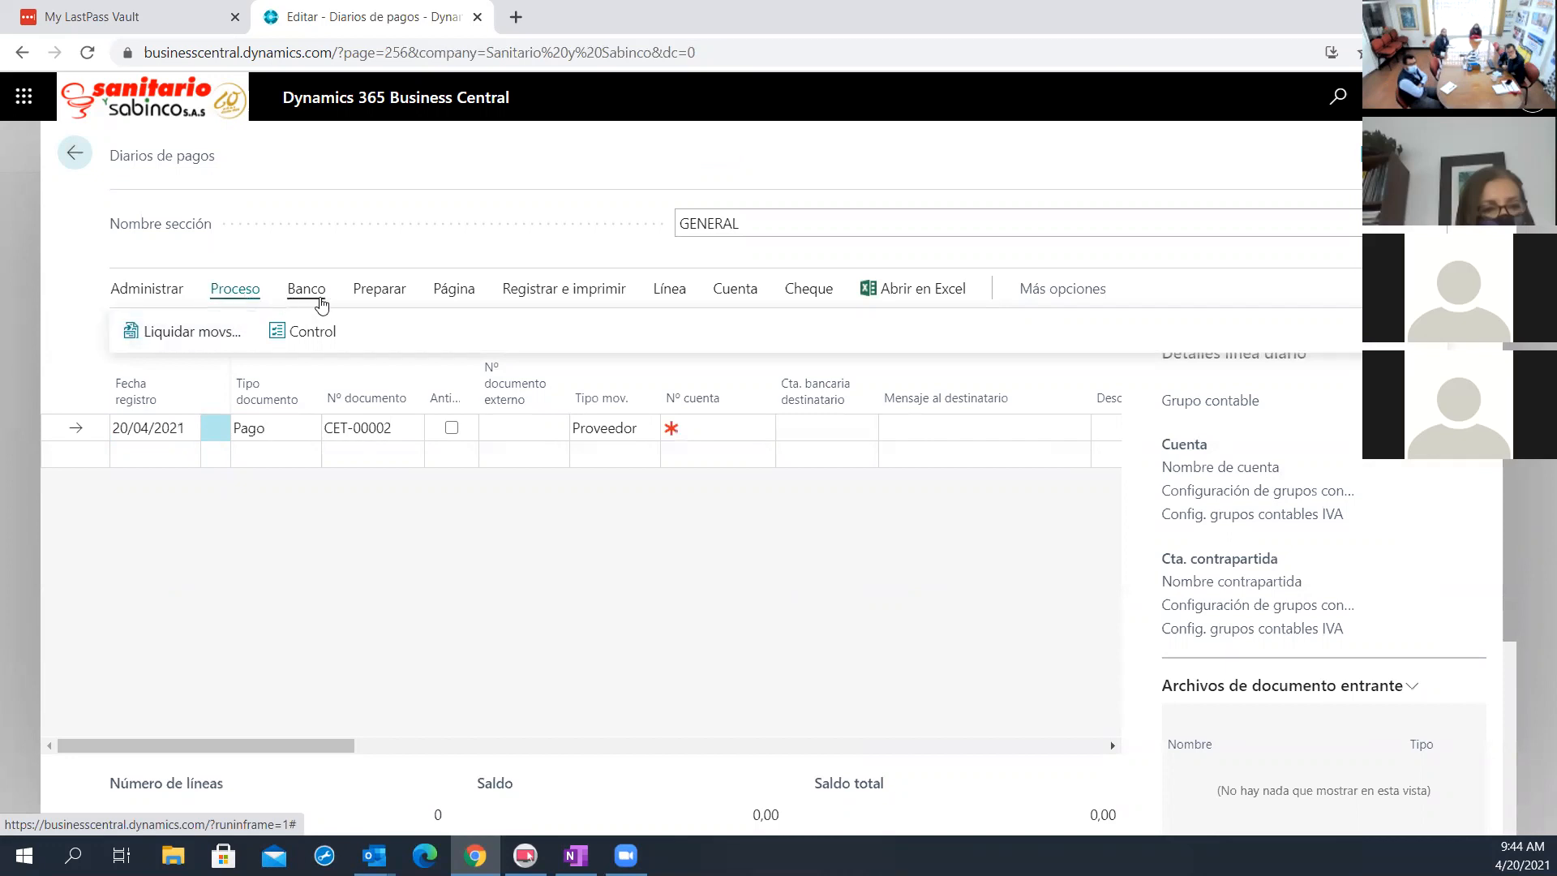
left_click(307, 294)
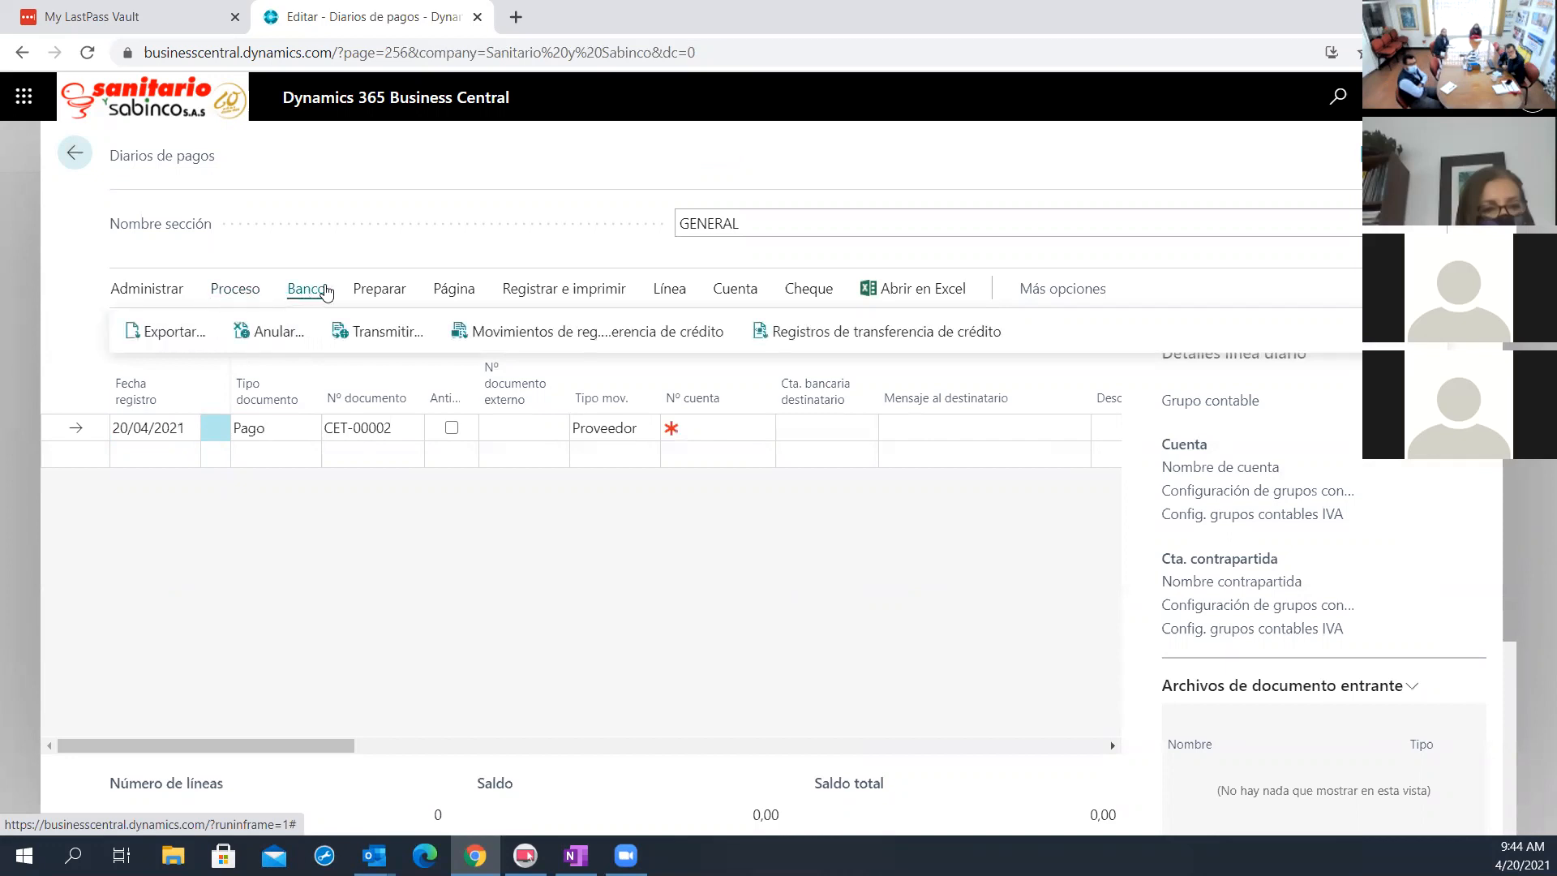
left_click(378, 292)
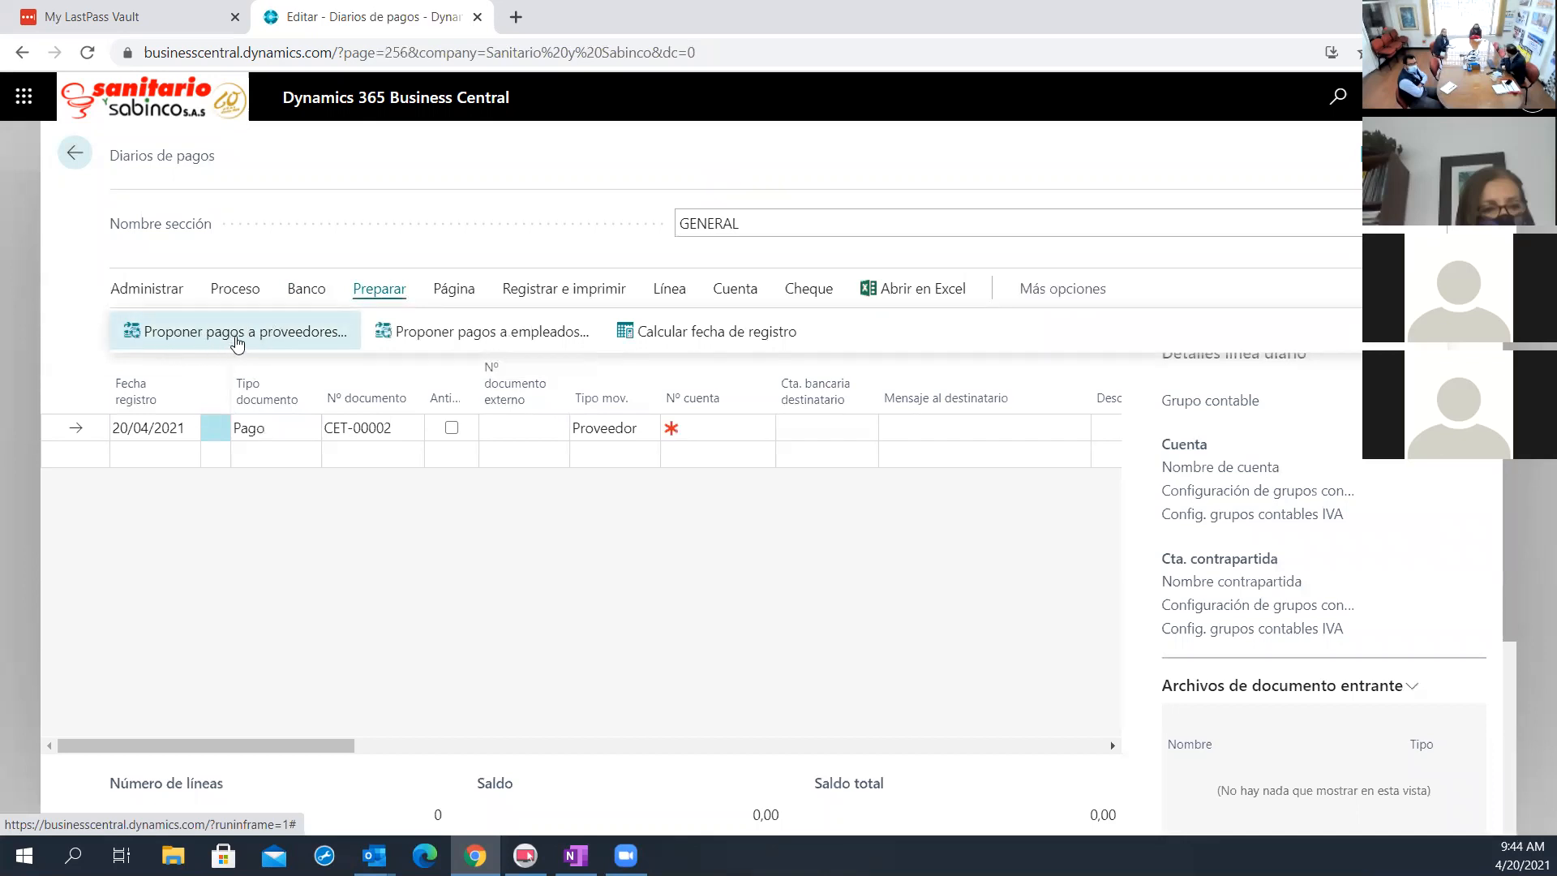
left_click(236, 339)
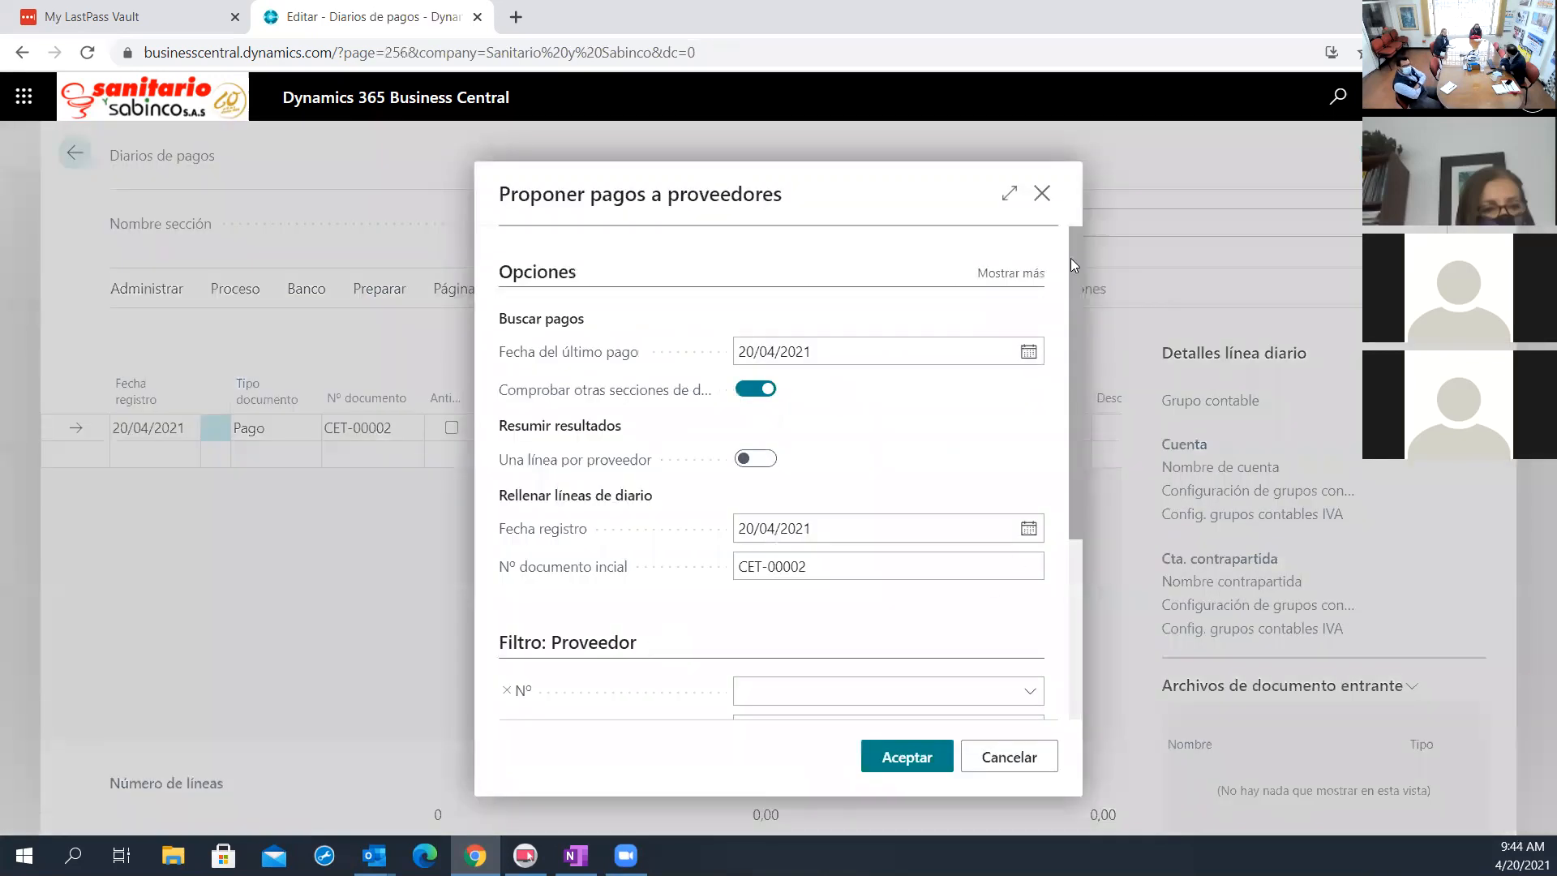
left_click(1018, 203)
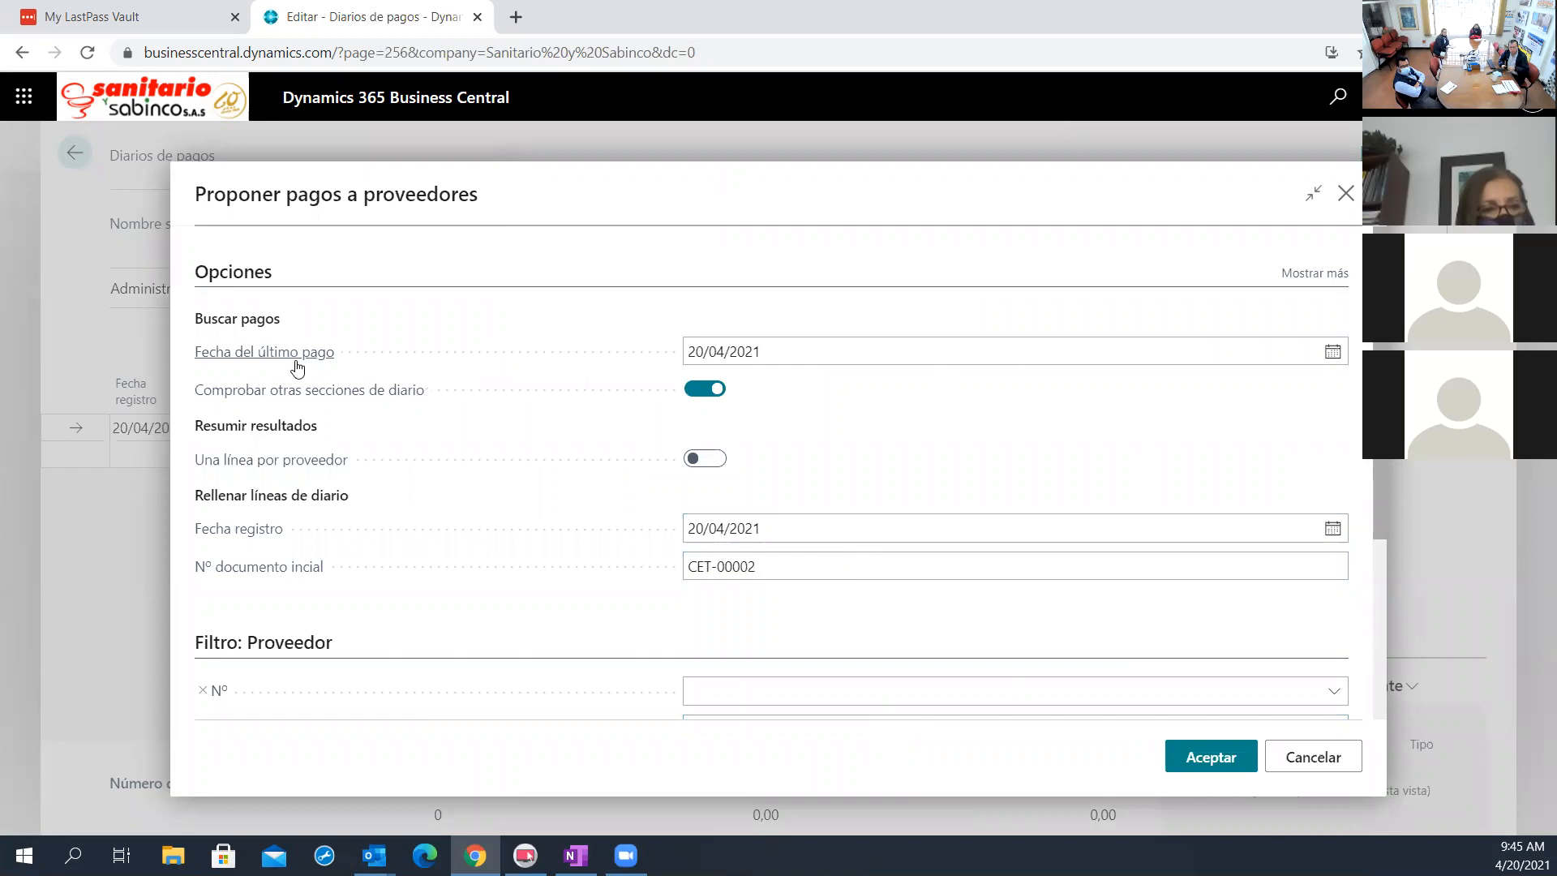
Set both Fecha del último pago and Fecha registro to 26/04/2021 for the vendor payment proposal
left_click_drag(809, 345, 630, 348)
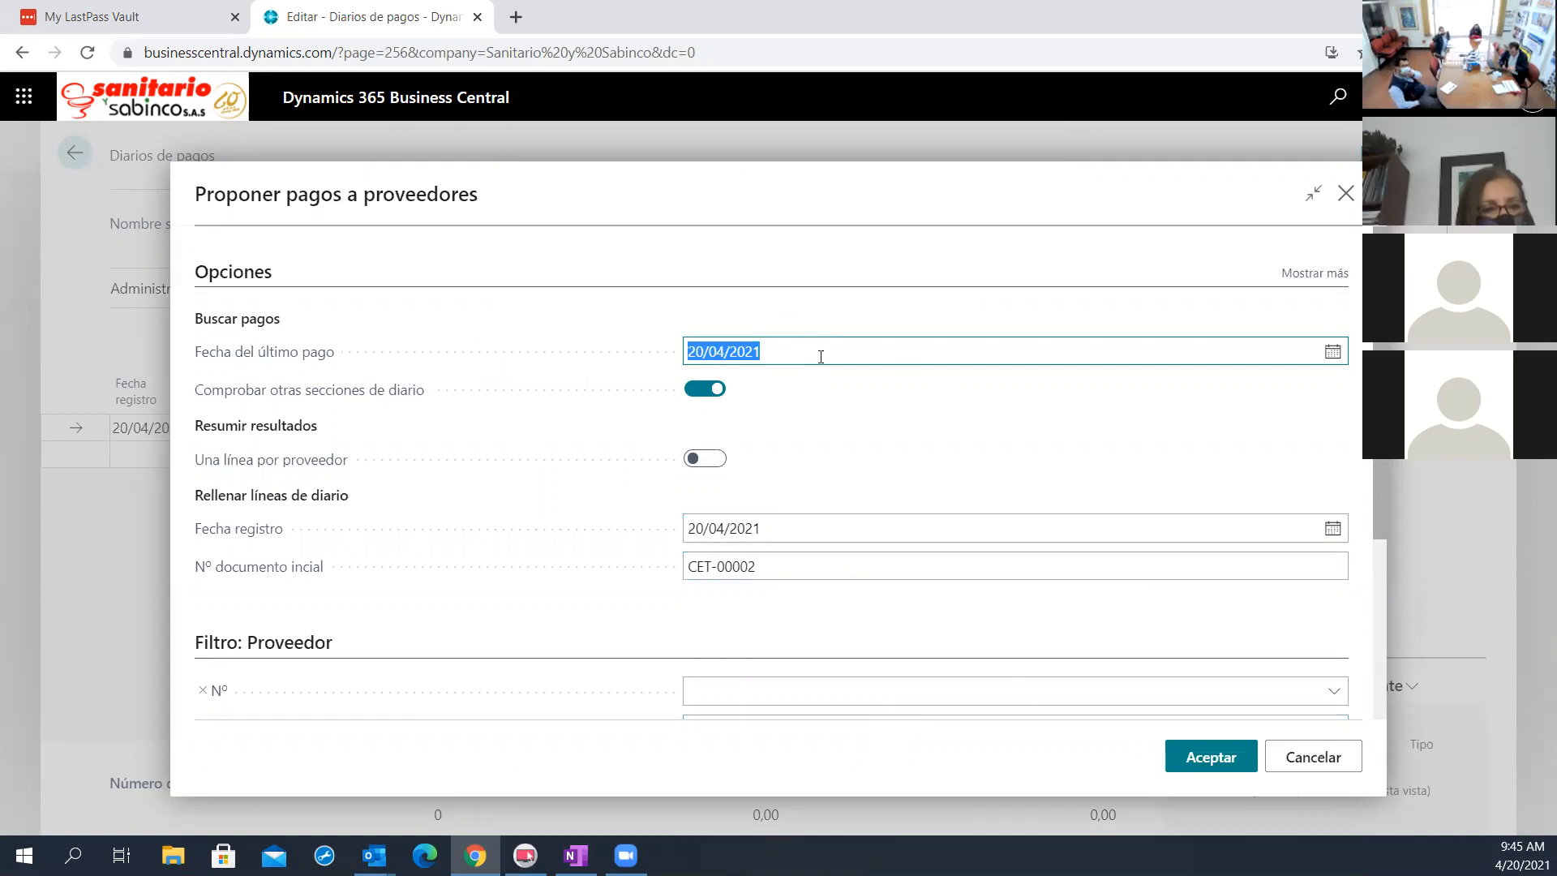
type("26")
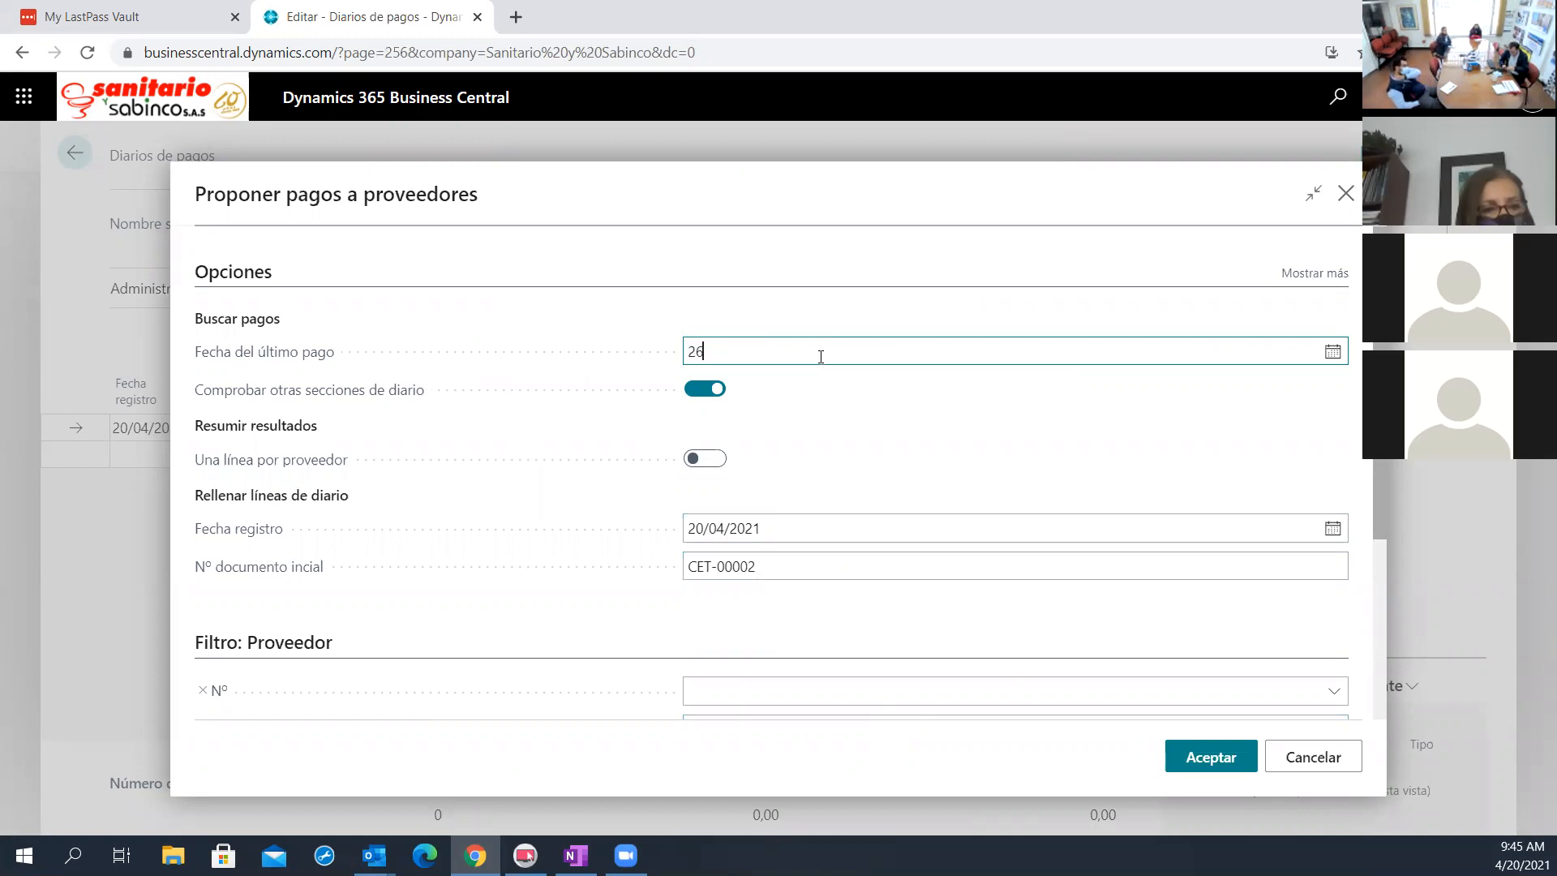
key("Tab")
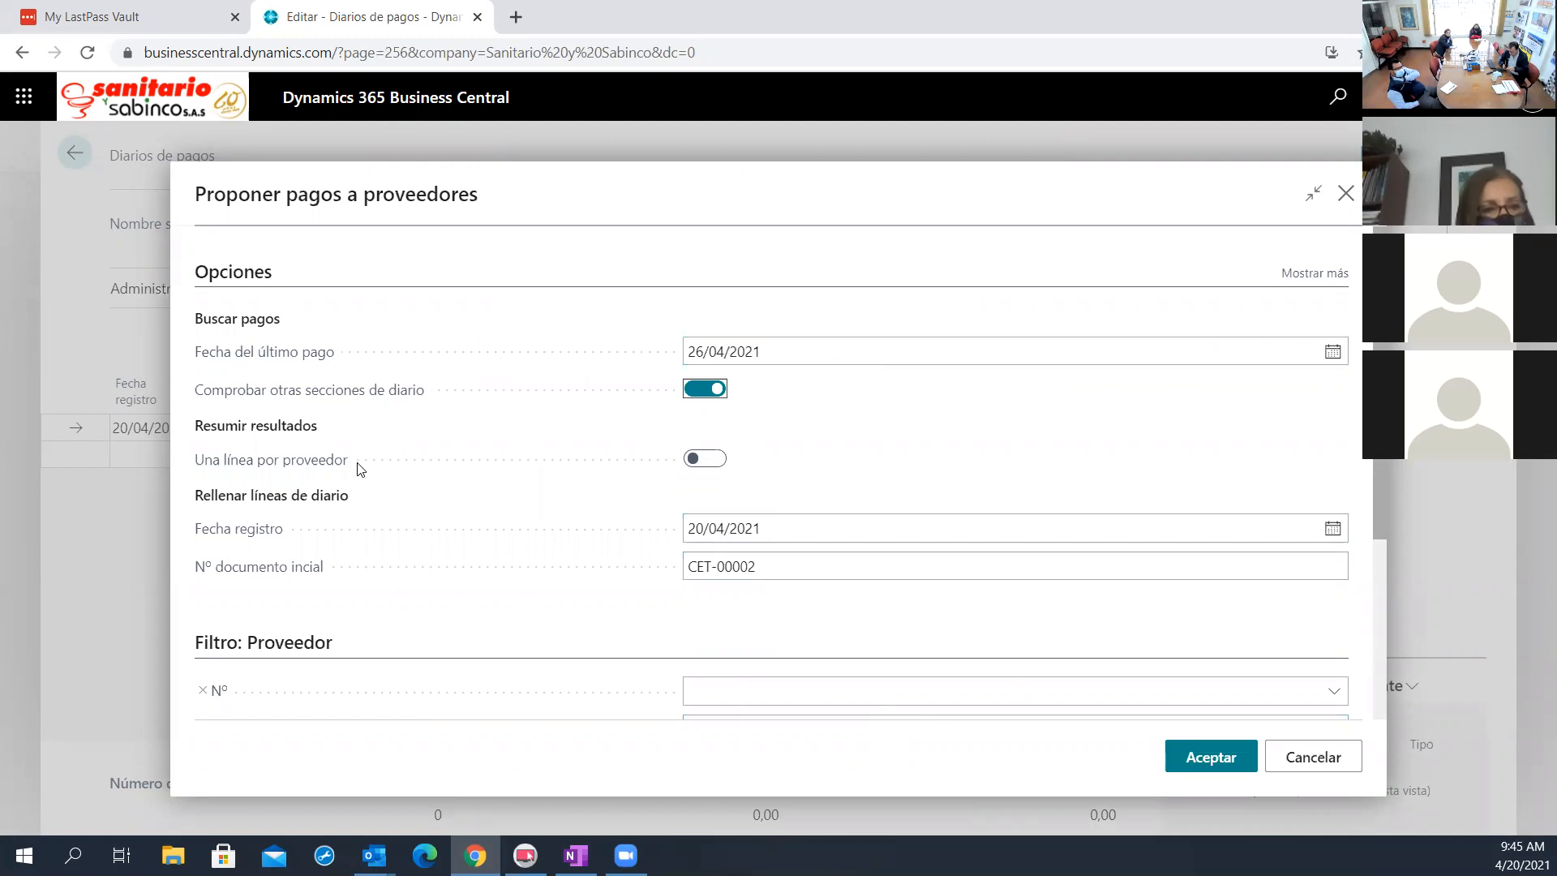
scroll(340, 516, "down", 1)
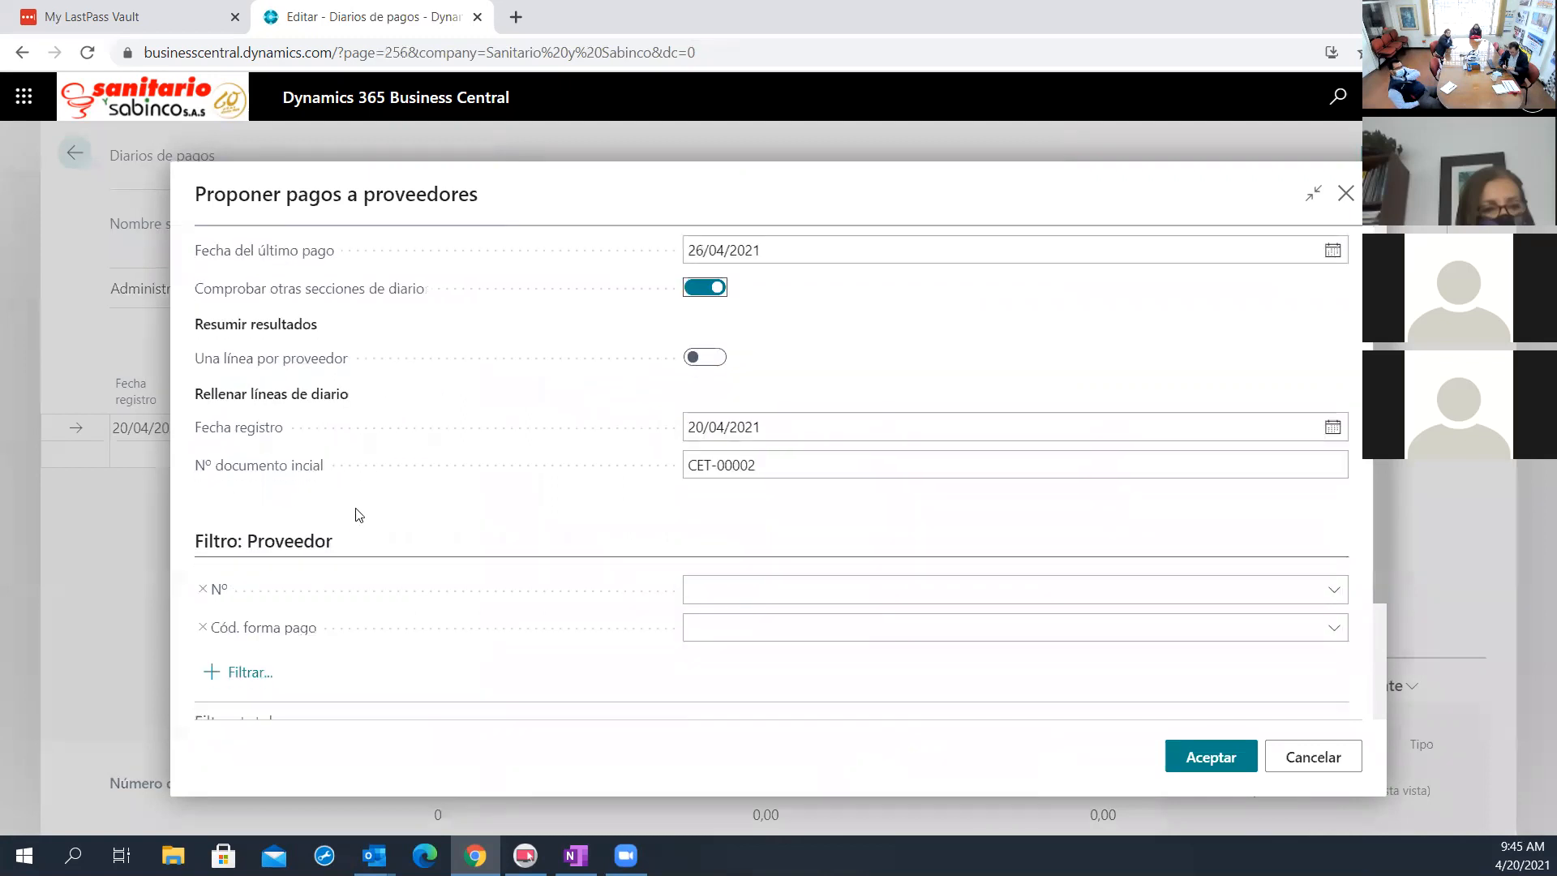
left_click_drag(782, 422, 528, 435)
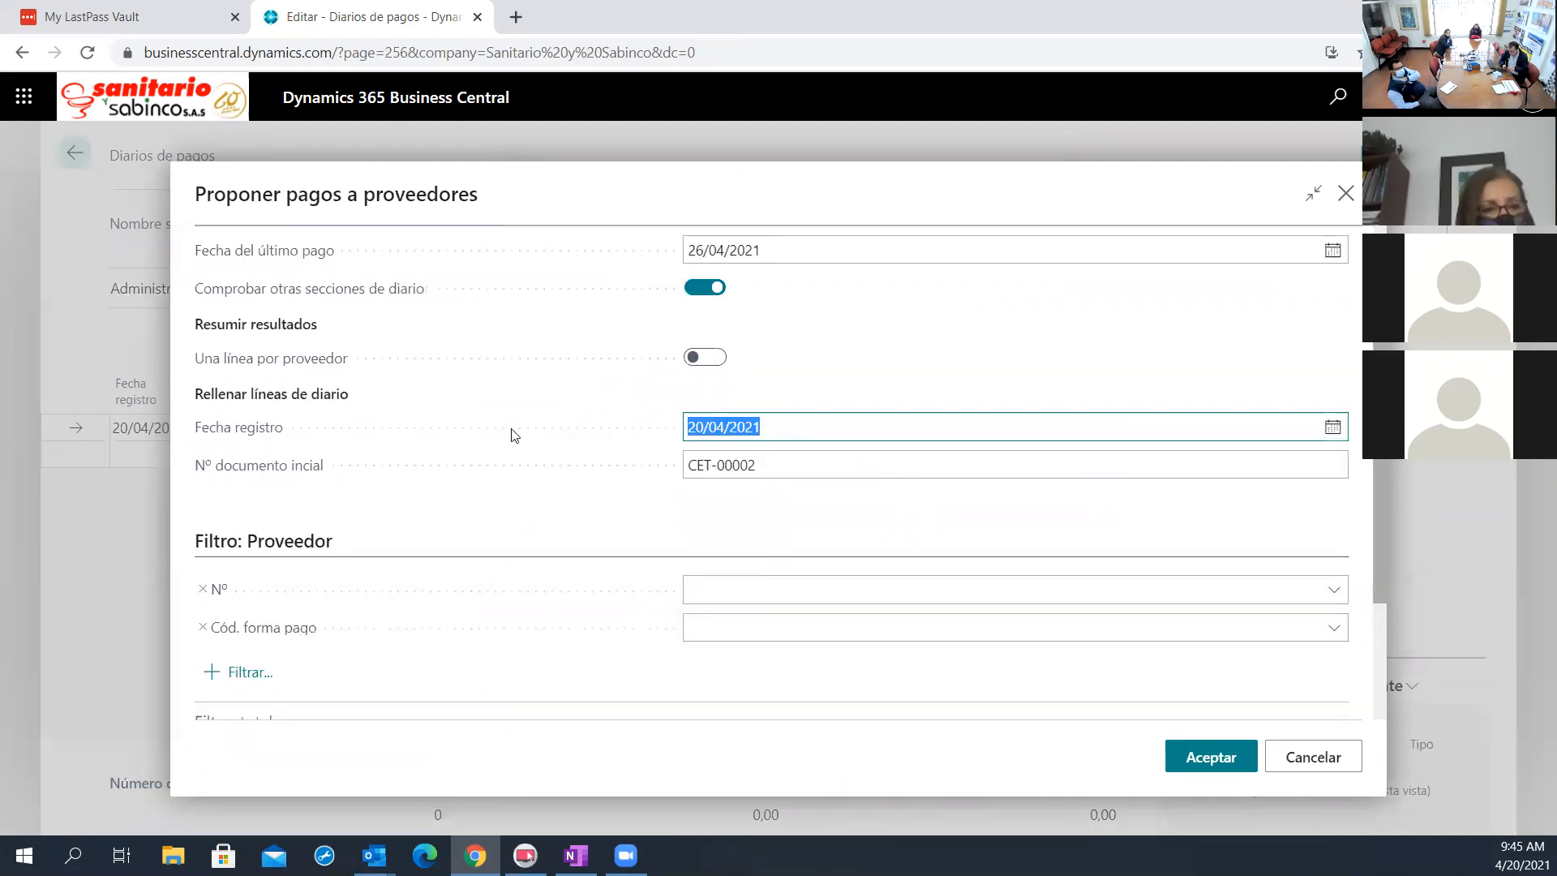
type("2604")
key("Tab")
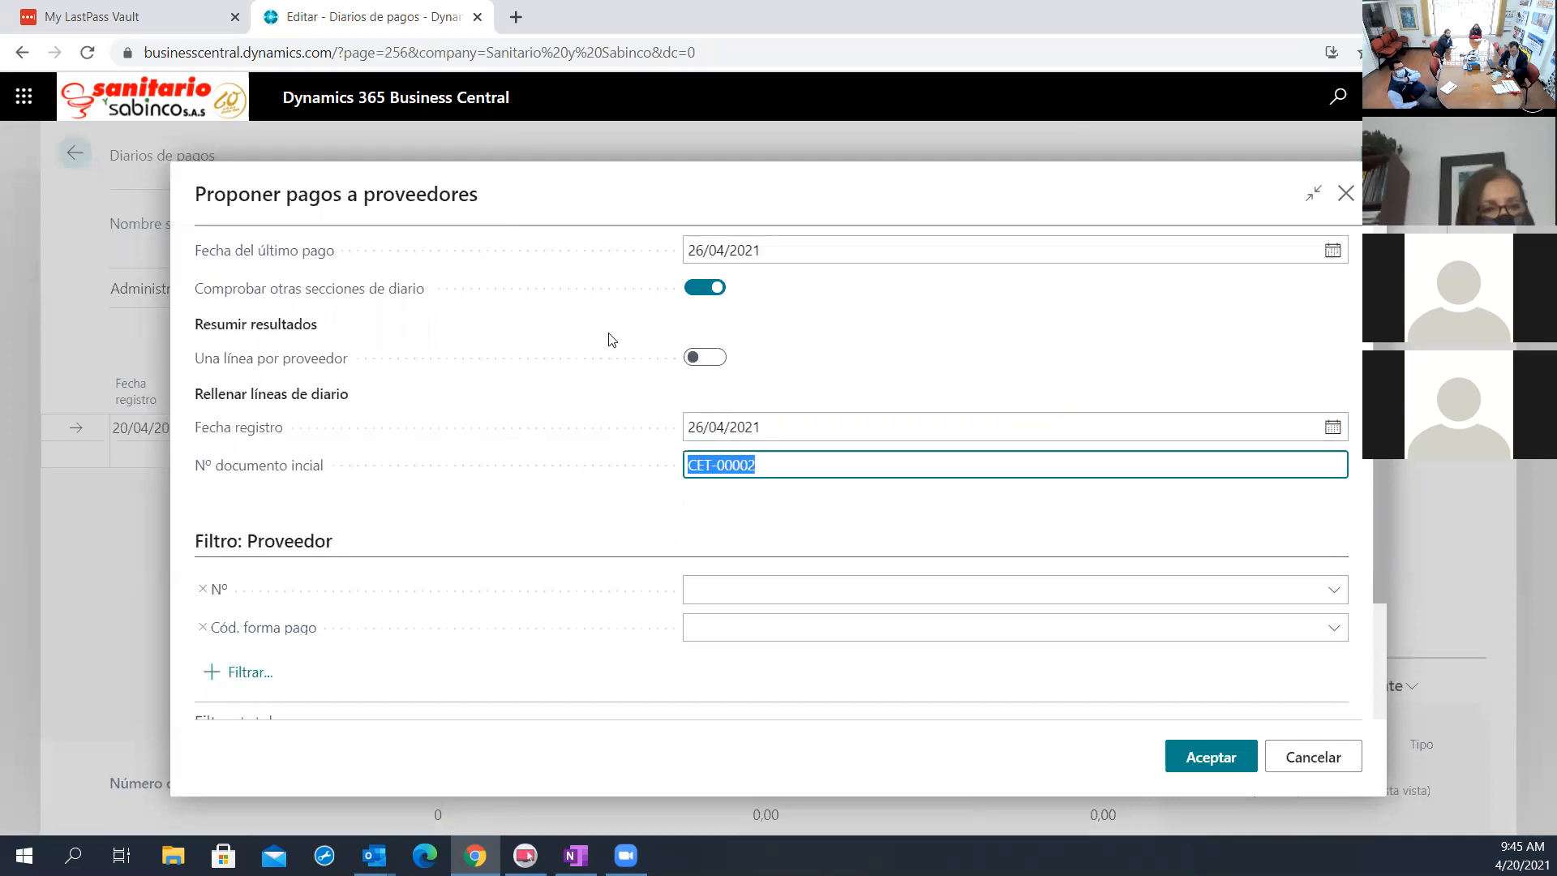
scroll(665, 517, "down", 2)
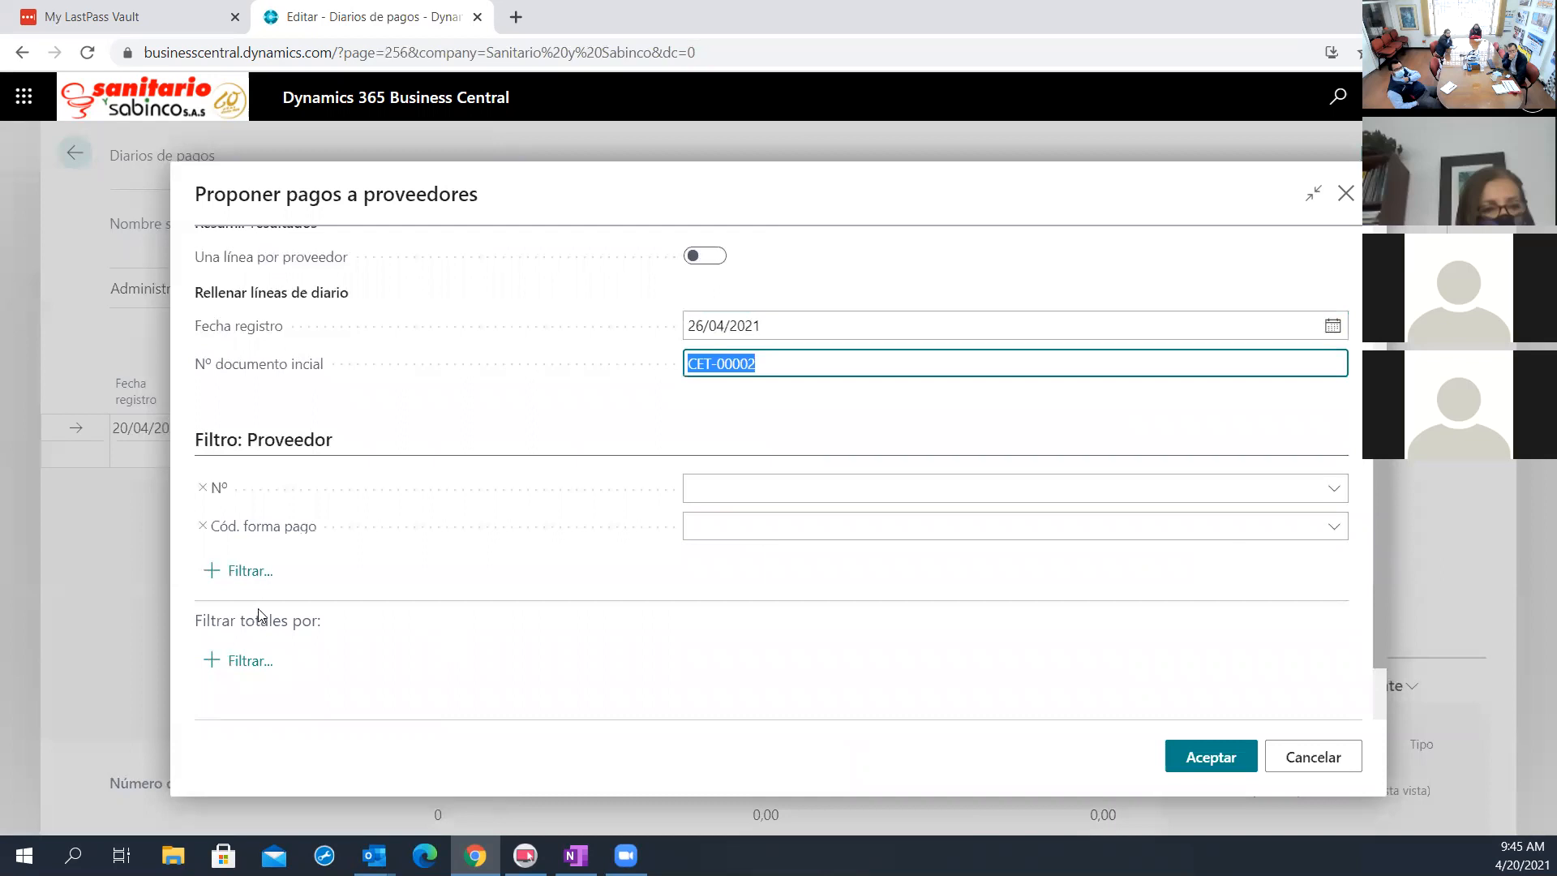
left_click(1340, 494)
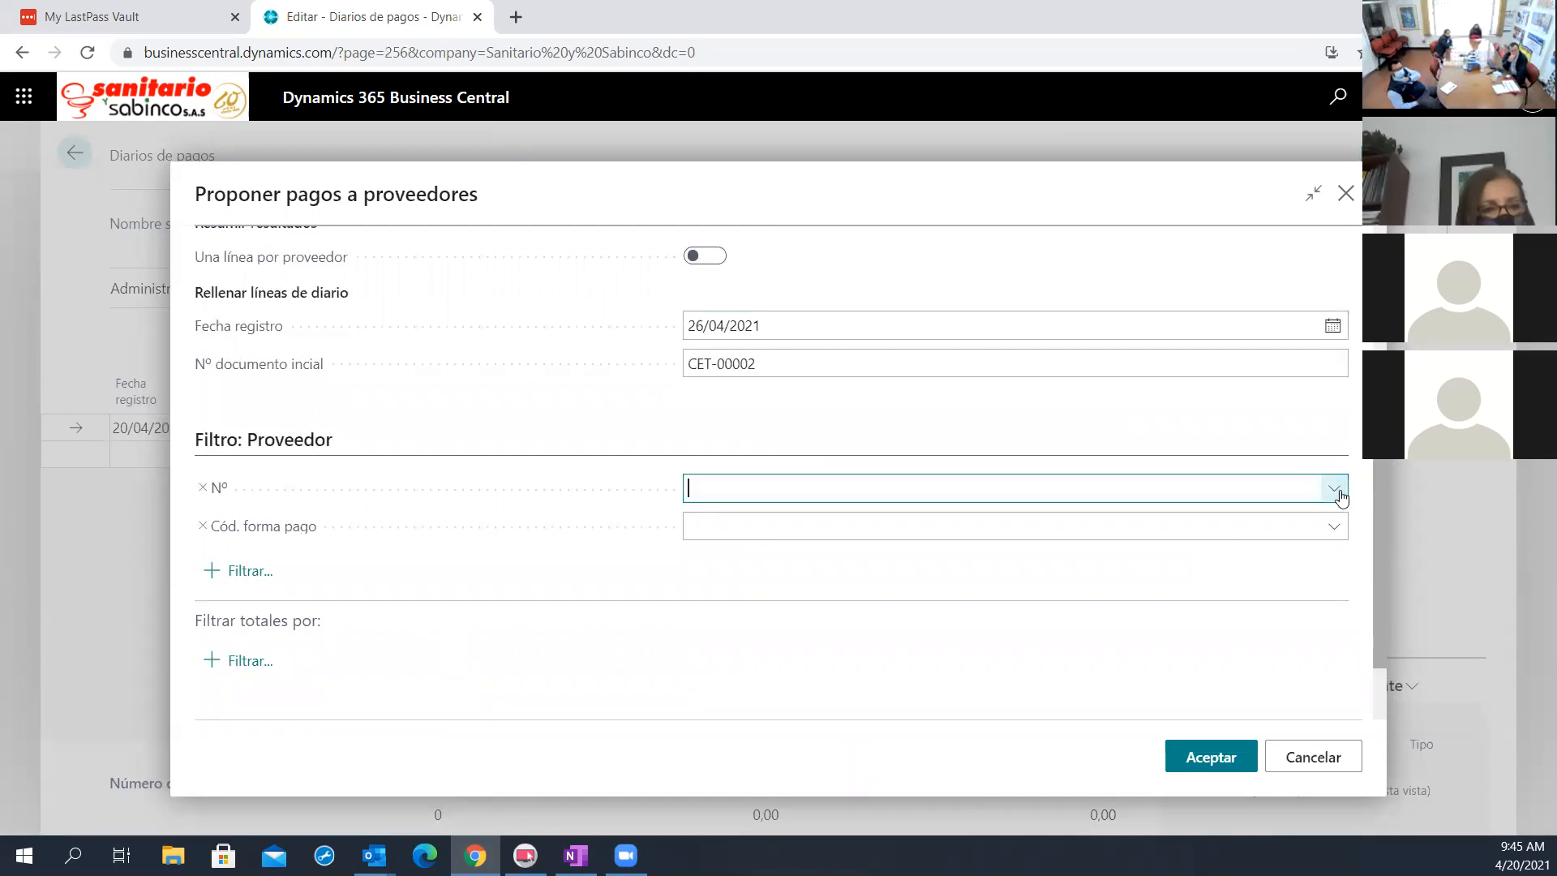
left_click(1302, 449)
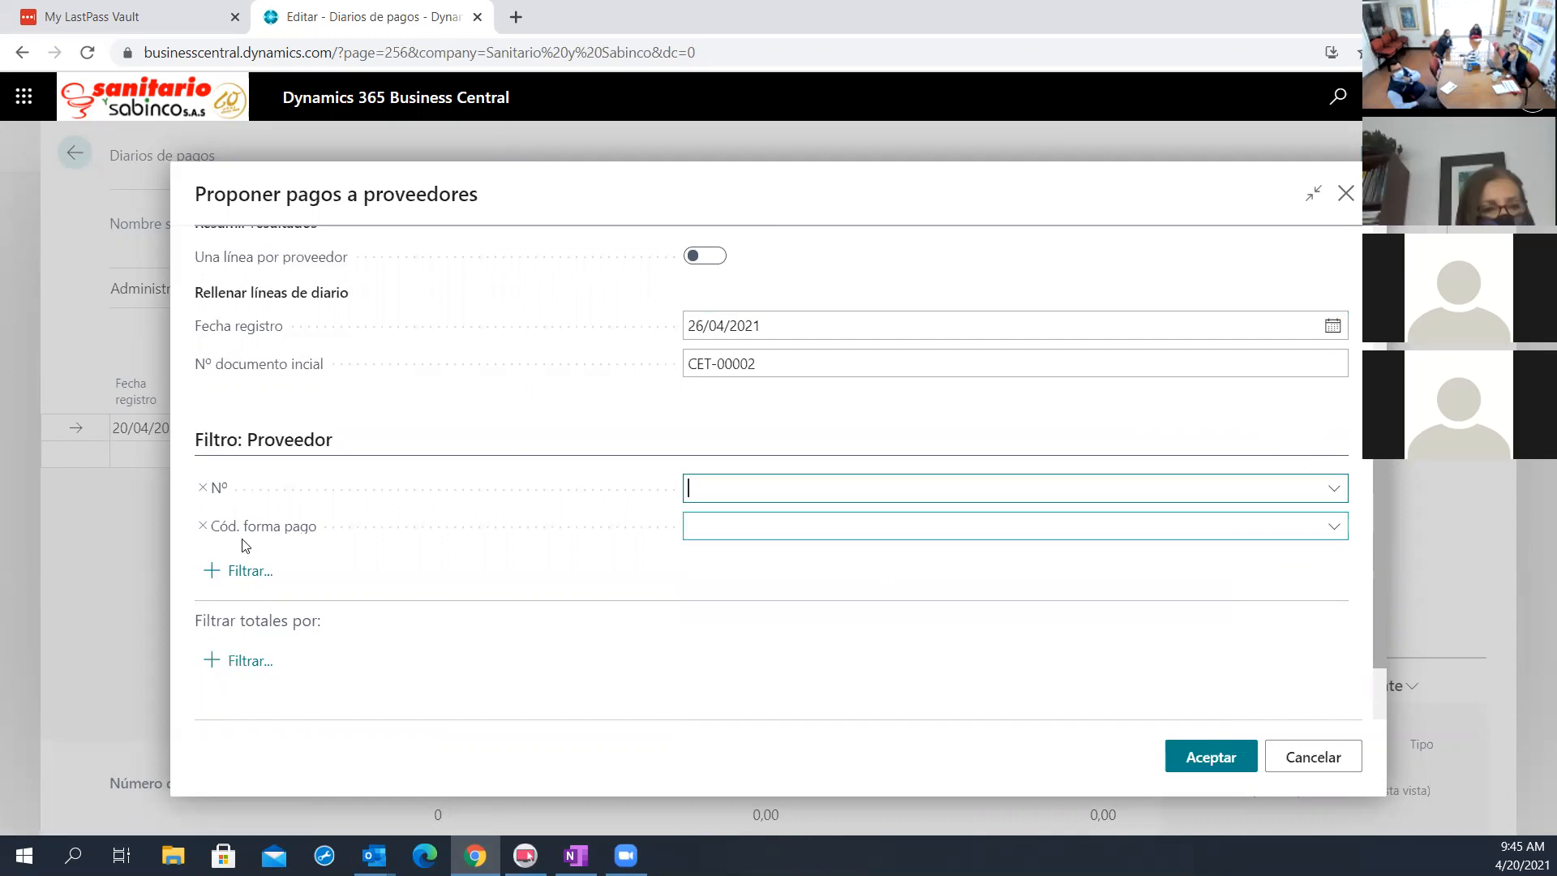
scroll(1040, 442, "up", 3)
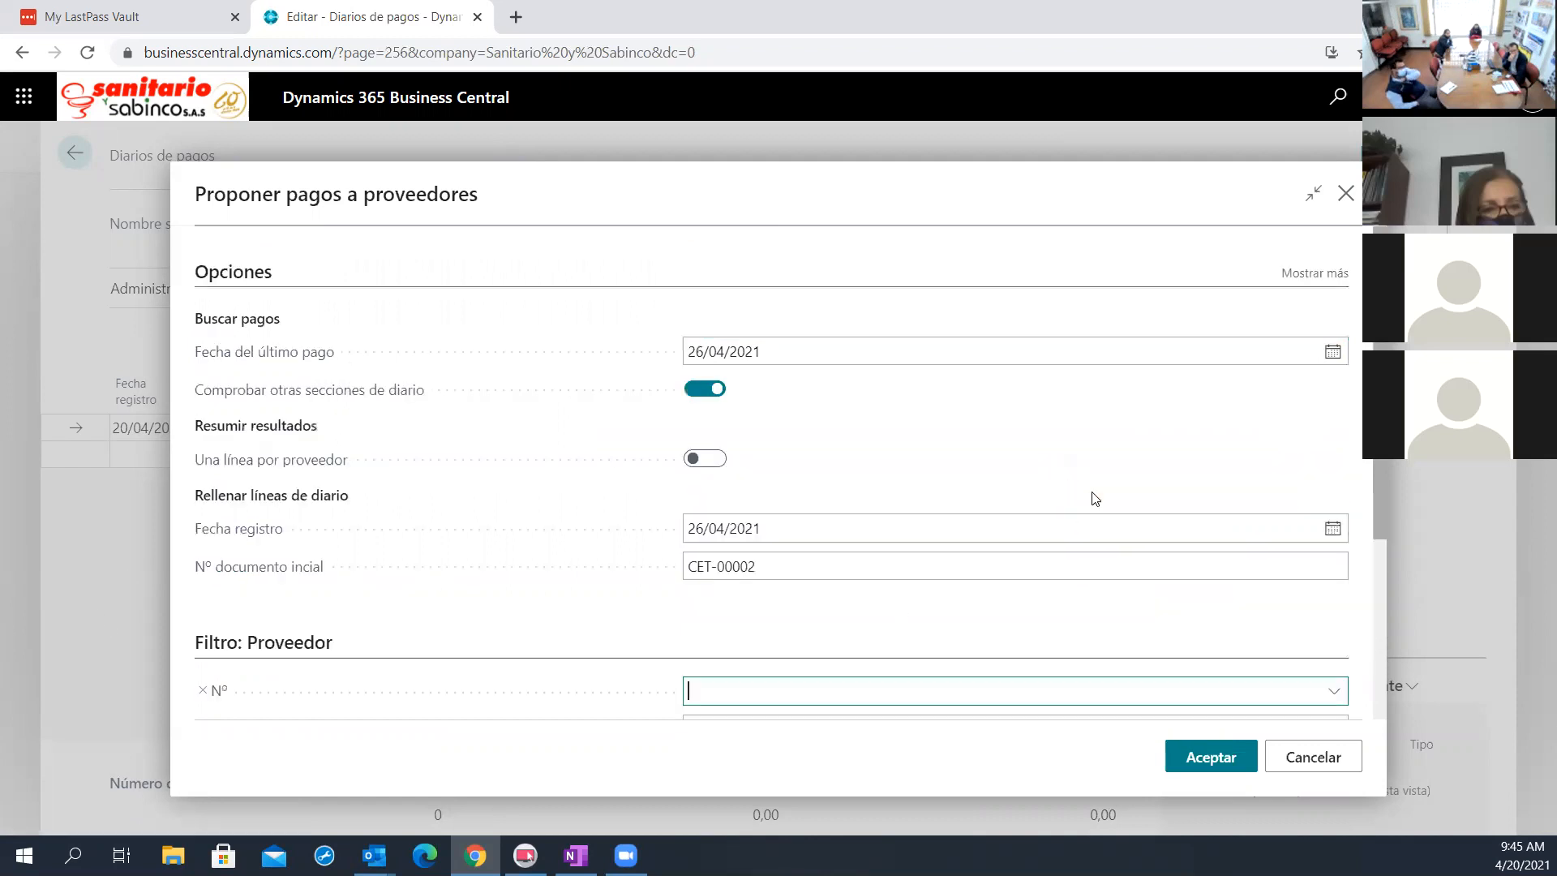
Show the additional proposal options and enable Buscar dtos. P.P. for the vendor payment search
left_click(1317, 272)
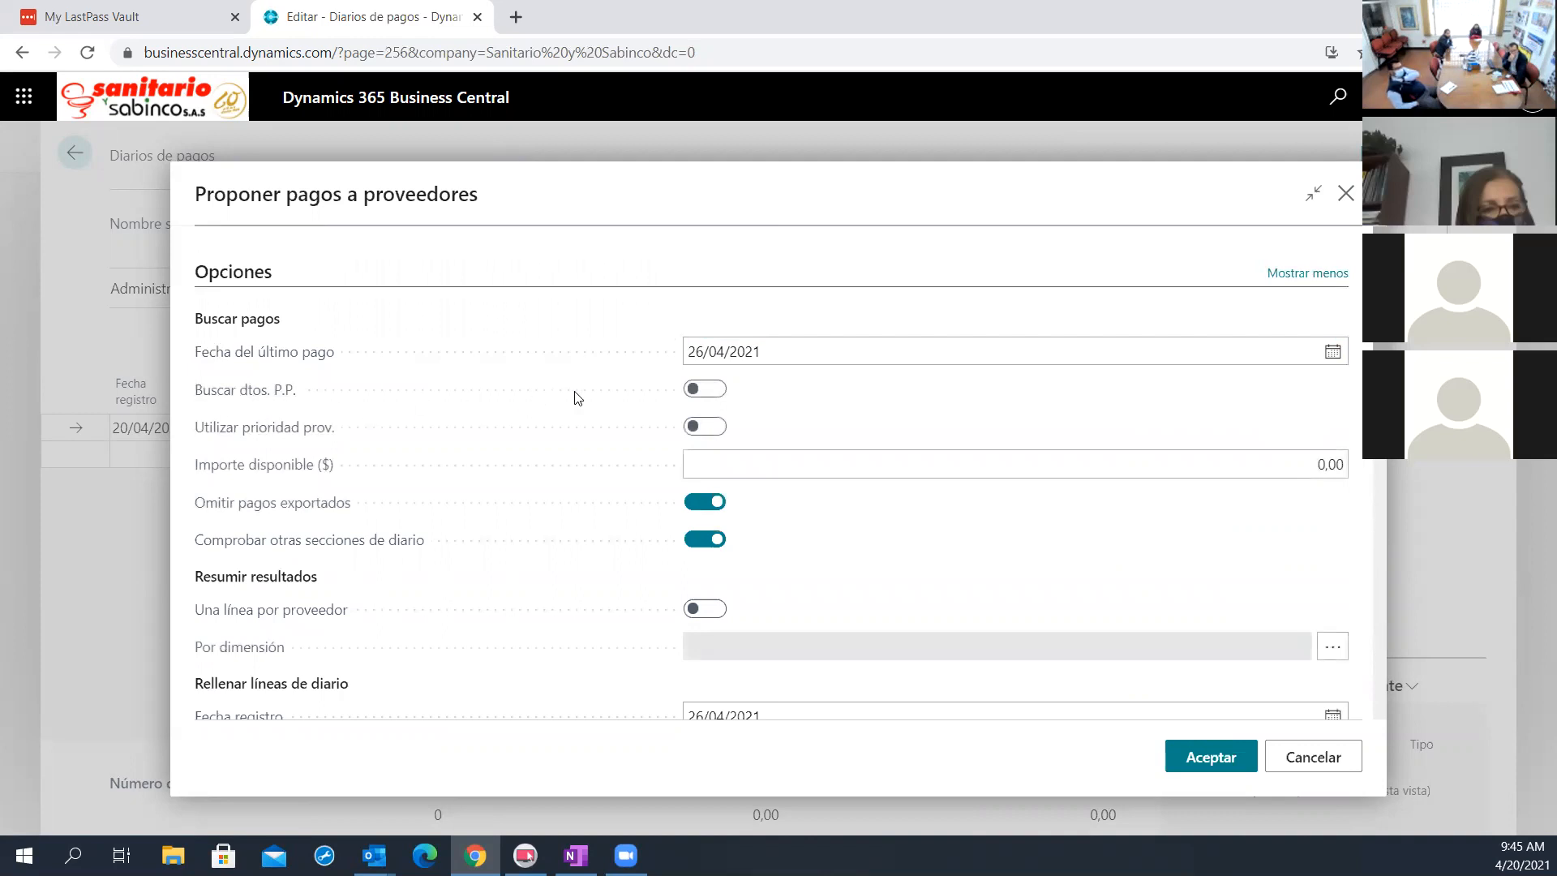
left_click(704, 390)
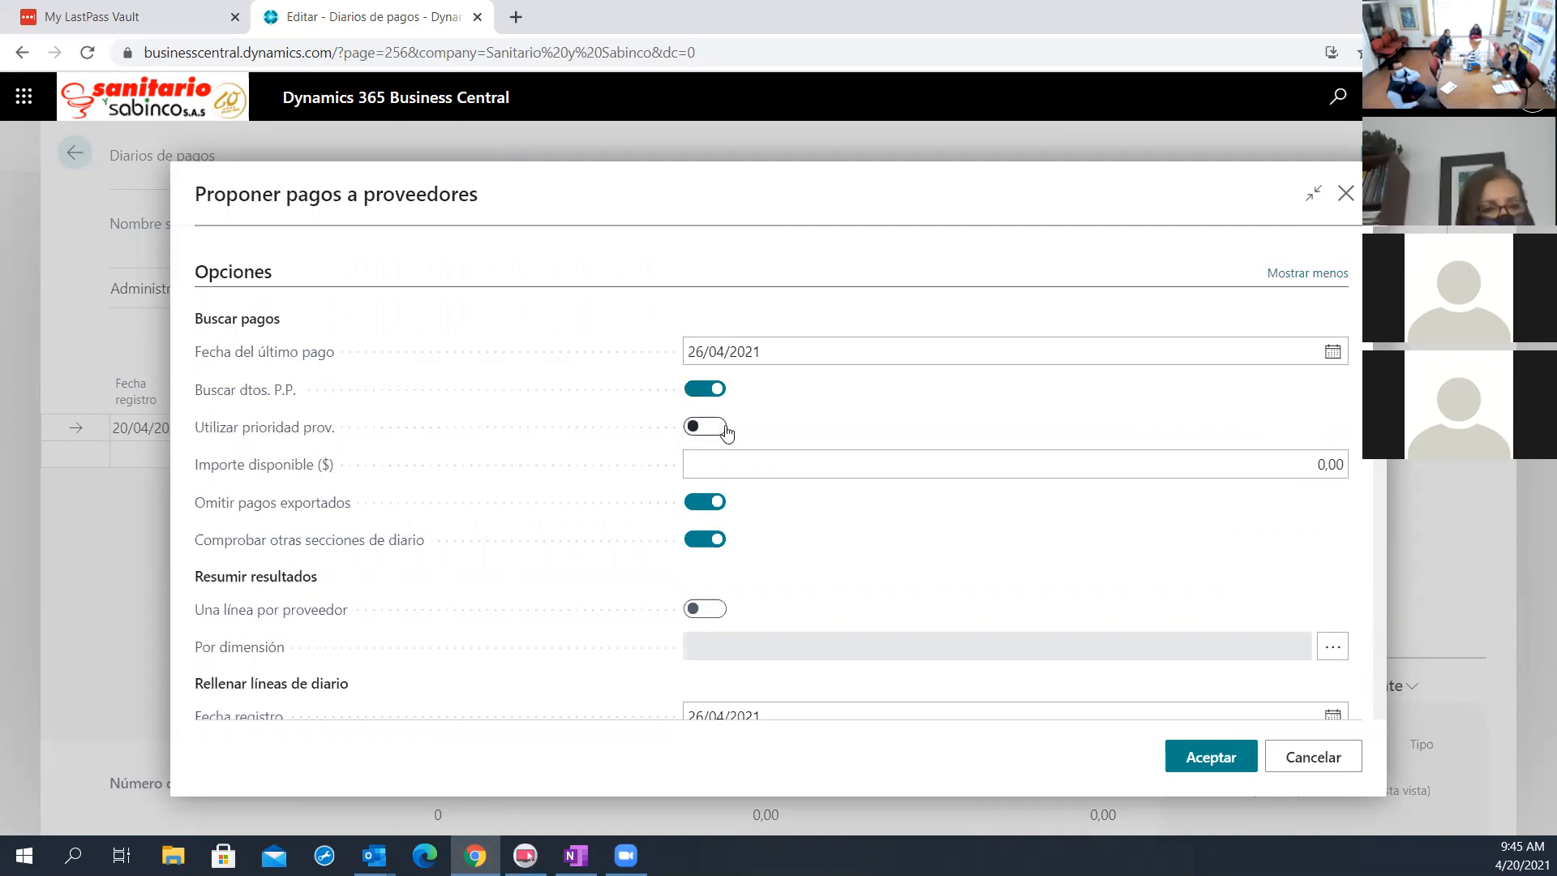
mouse_move(340, 441)
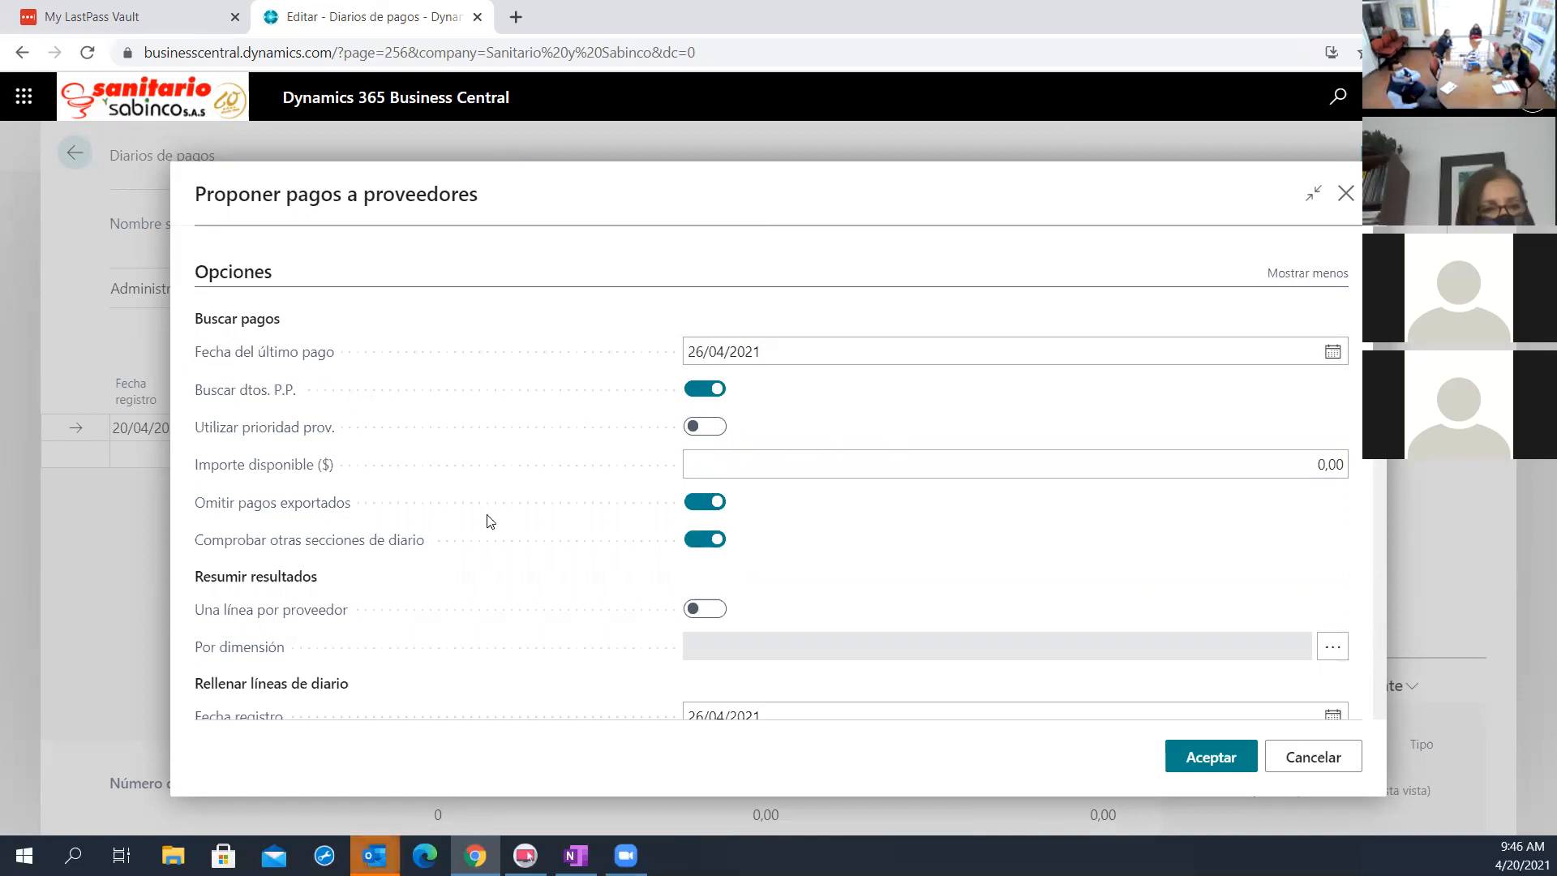
left_click(716, 464)
mouse_move(290, 468)
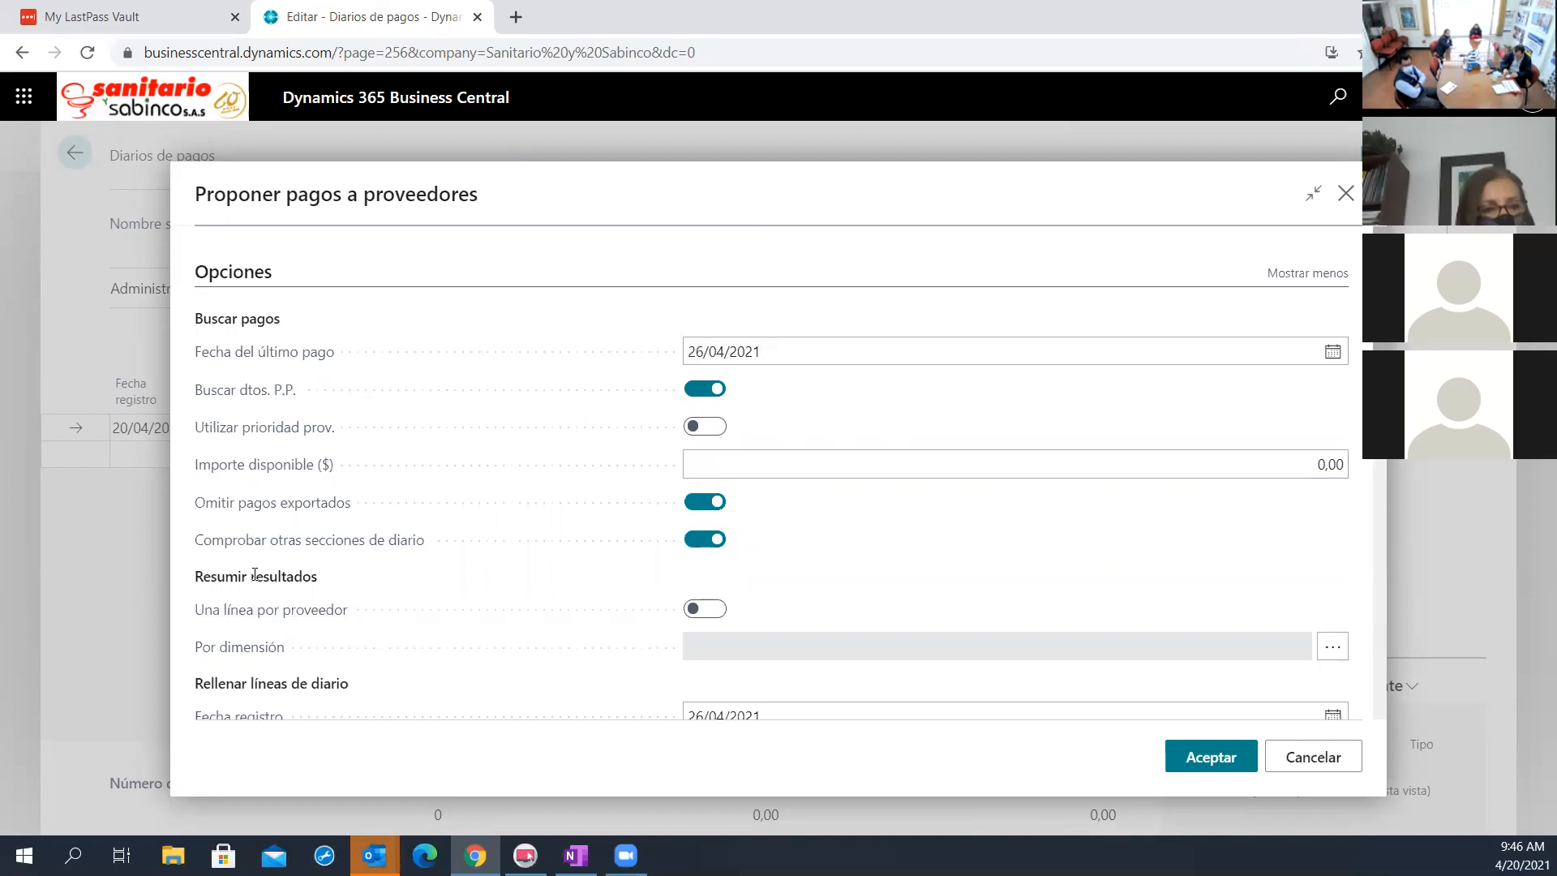
Examine the remaining proposal options, including result summary, journal line posting, Tipo contrapartida choices and vendor filters
scroll(454, 663, "down", 4)
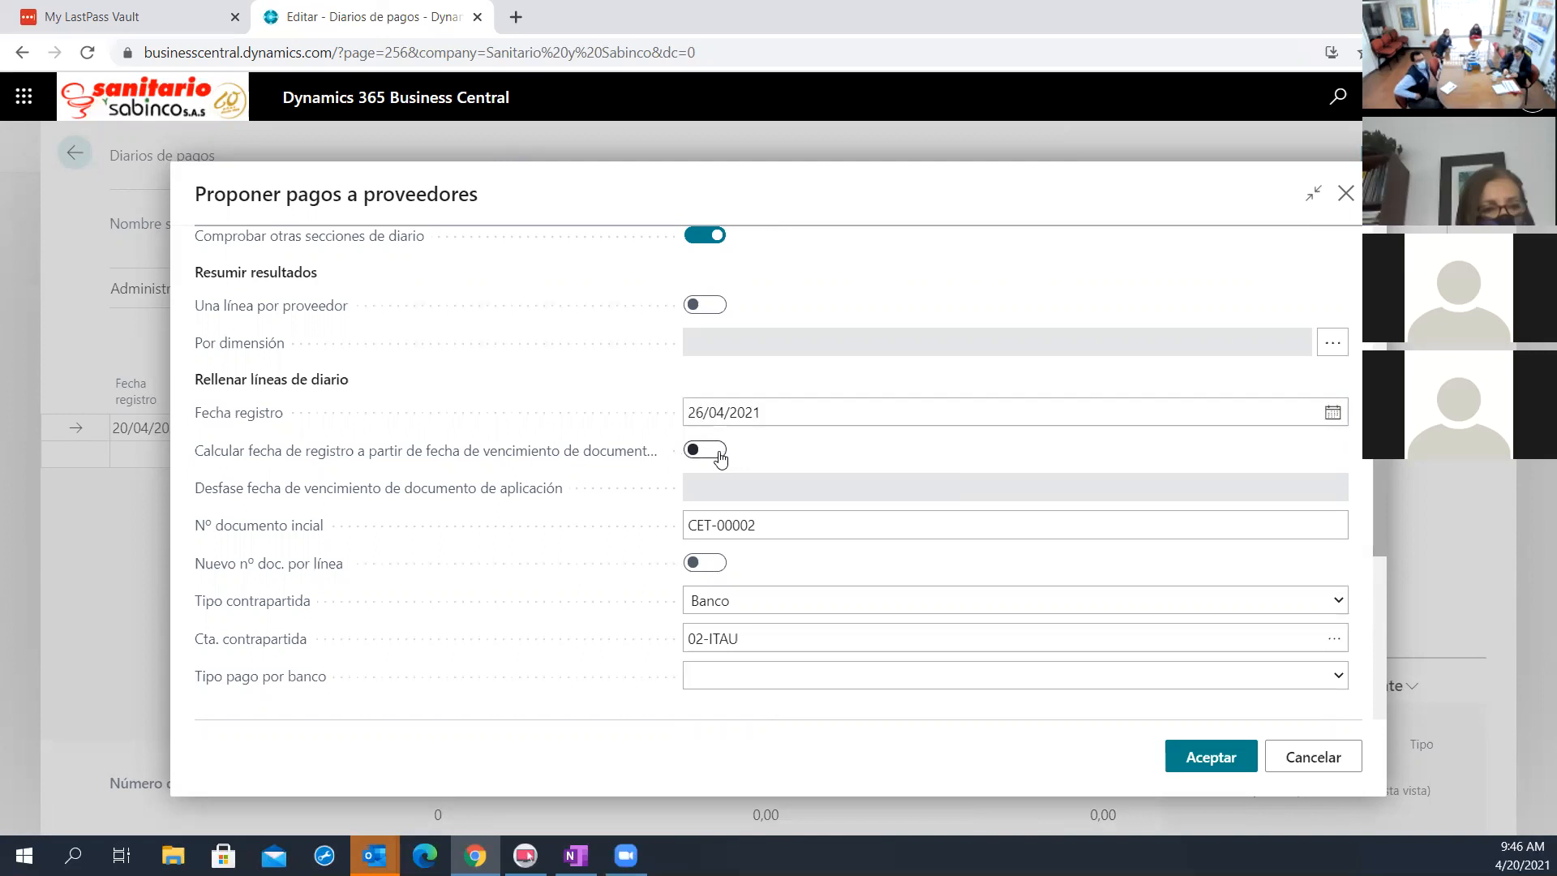
scroll(452, 702, "down", 1)
scroll(453, 702, "down", 1)
left_click(763, 499)
left_click(763, 500)
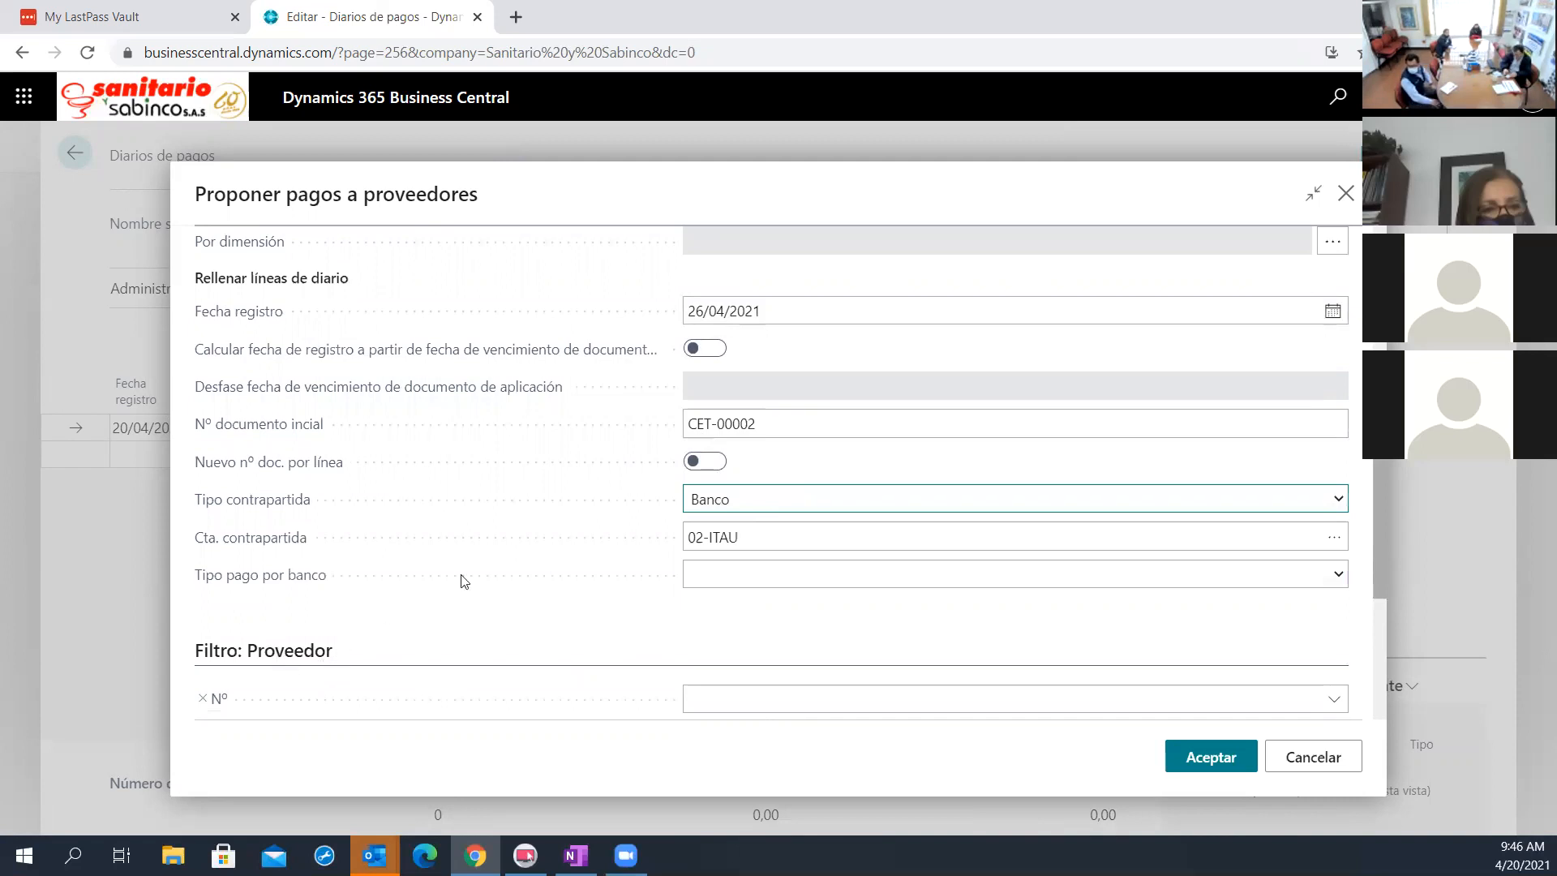
scroll(639, 564, "down", 3)
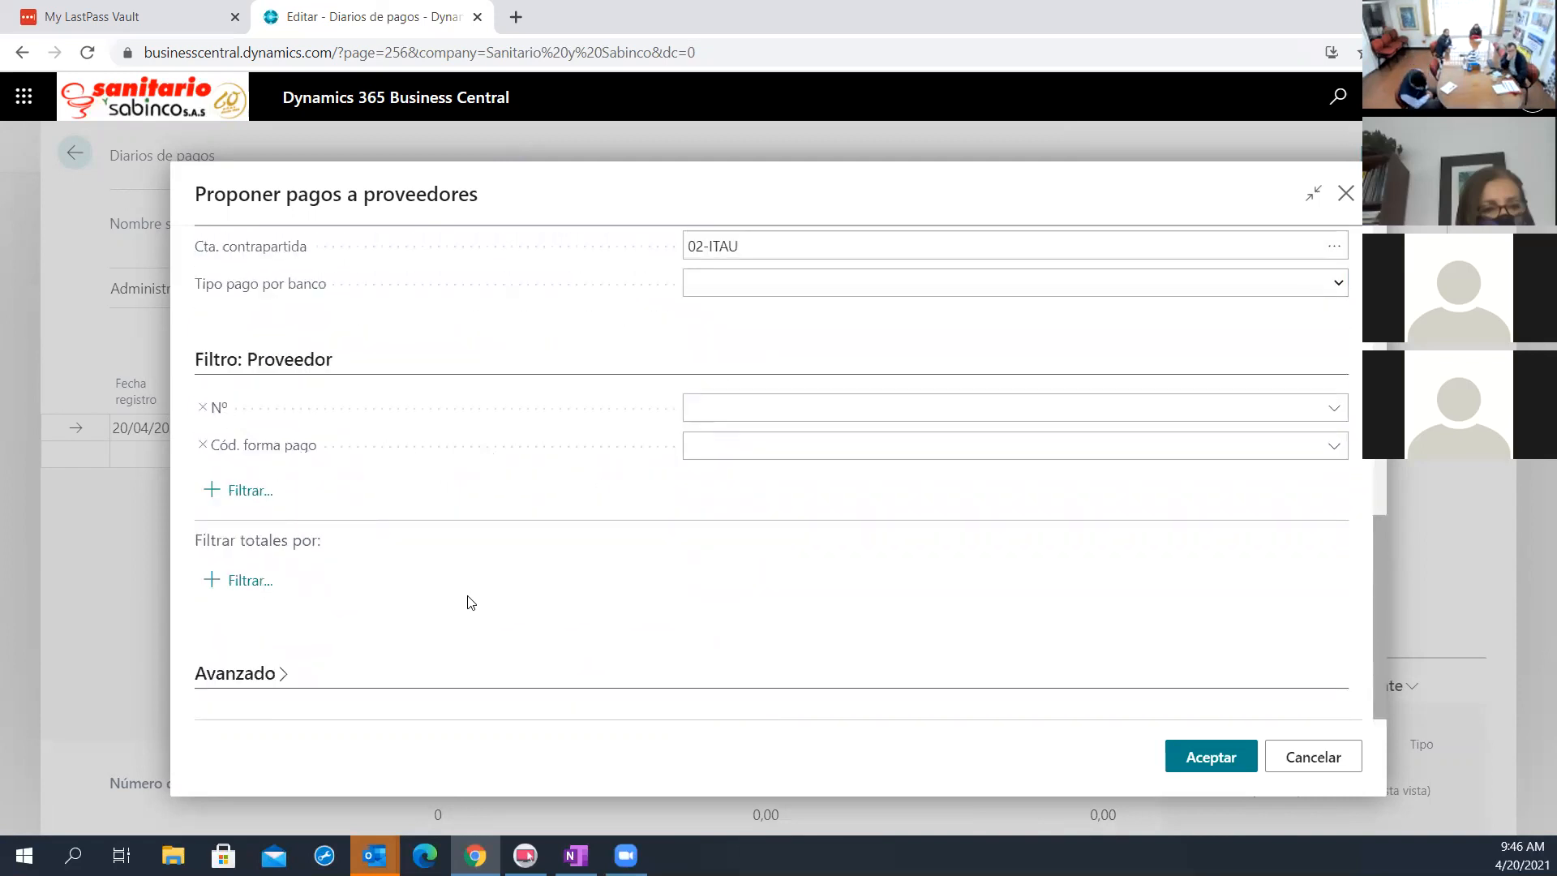
scroll(892, 616, "up", 5)
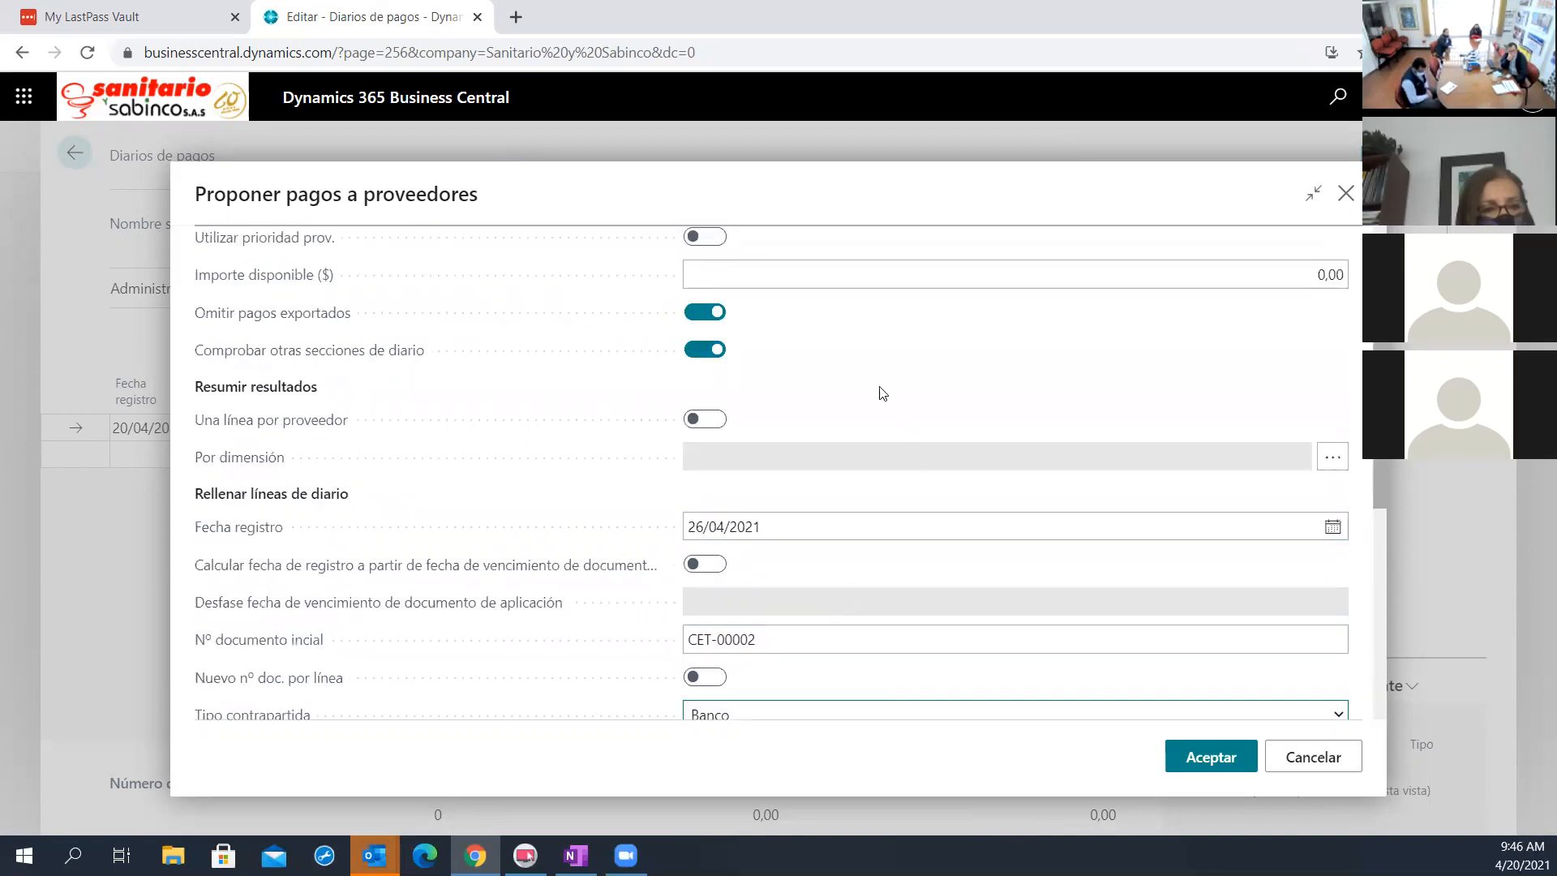
scroll(775, 372, "up", 2)
scroll(831, 503, "down", 3)
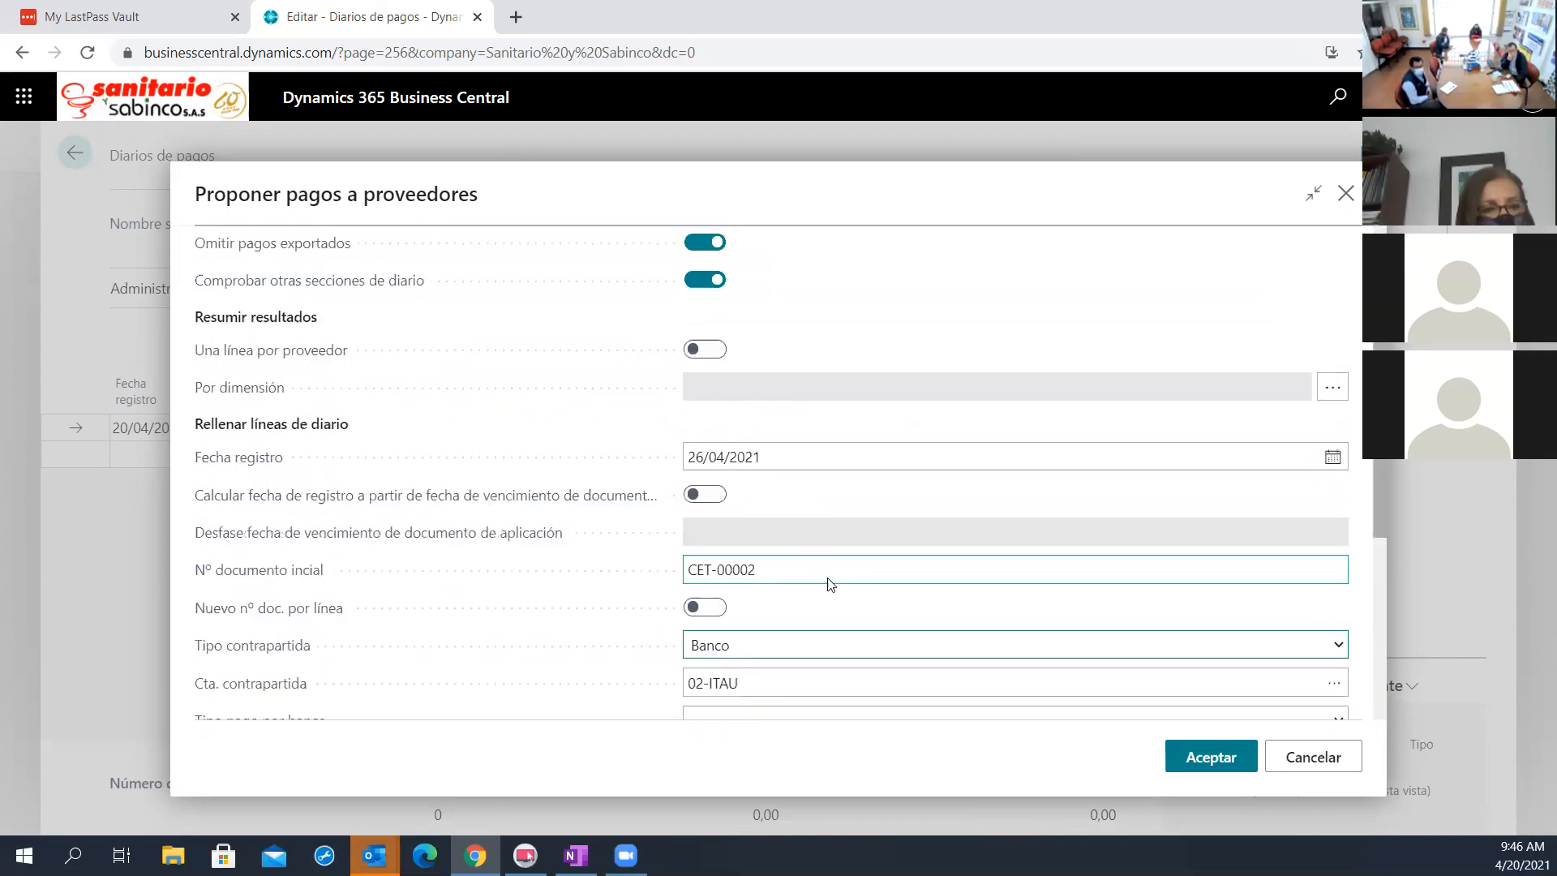
Generate the proposed vendor payment lines in the GENERAL journal and review them from first to last
left_click(1213, 764)
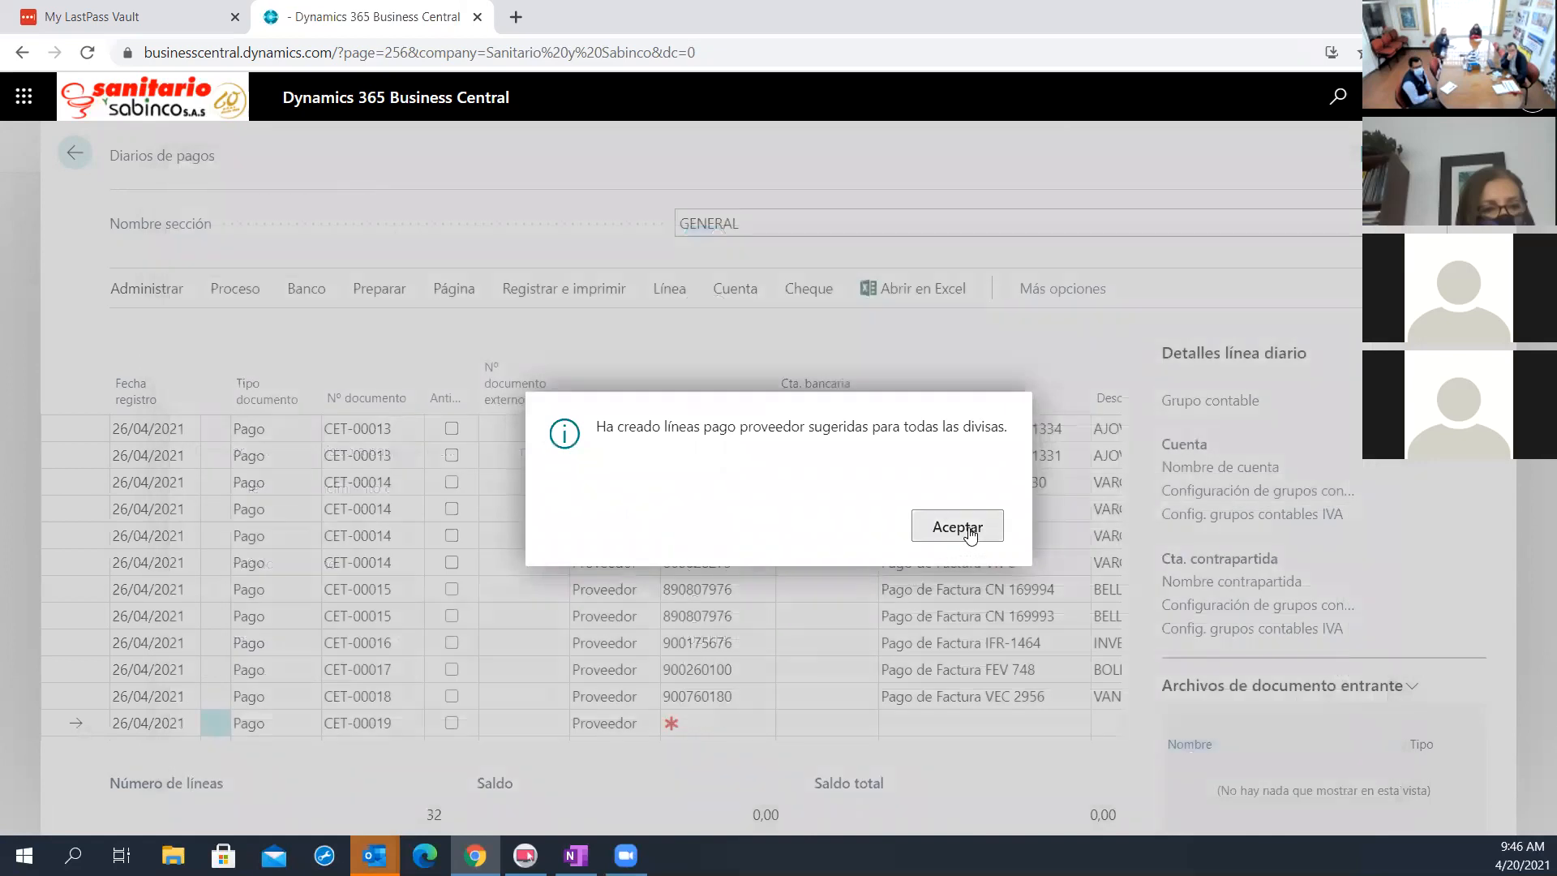
left_click(957, 527)
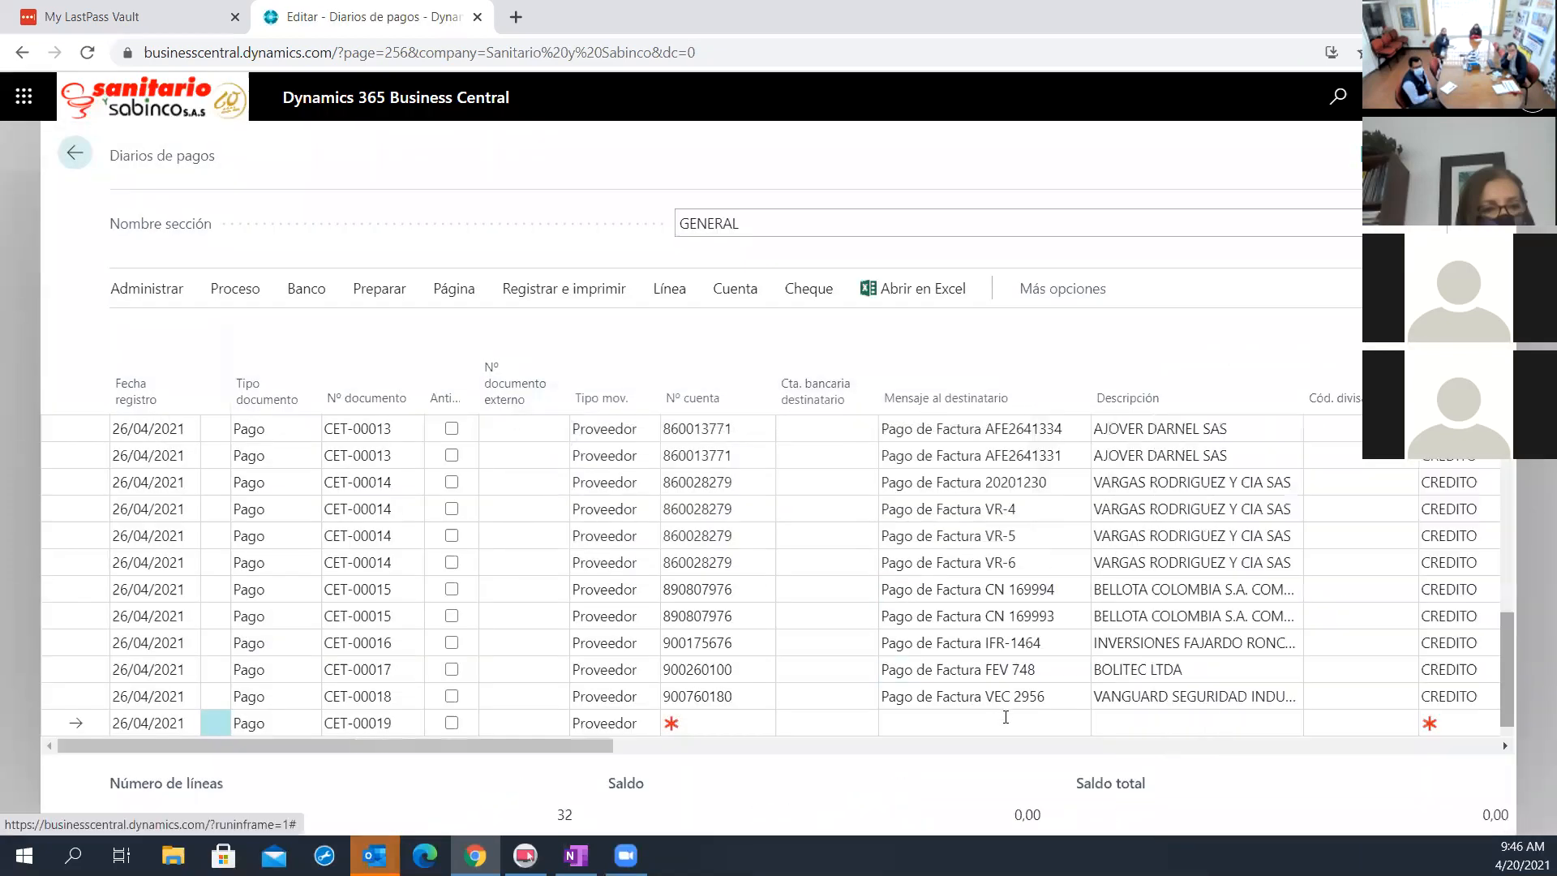
scroll(1043, 690, "up", 6)
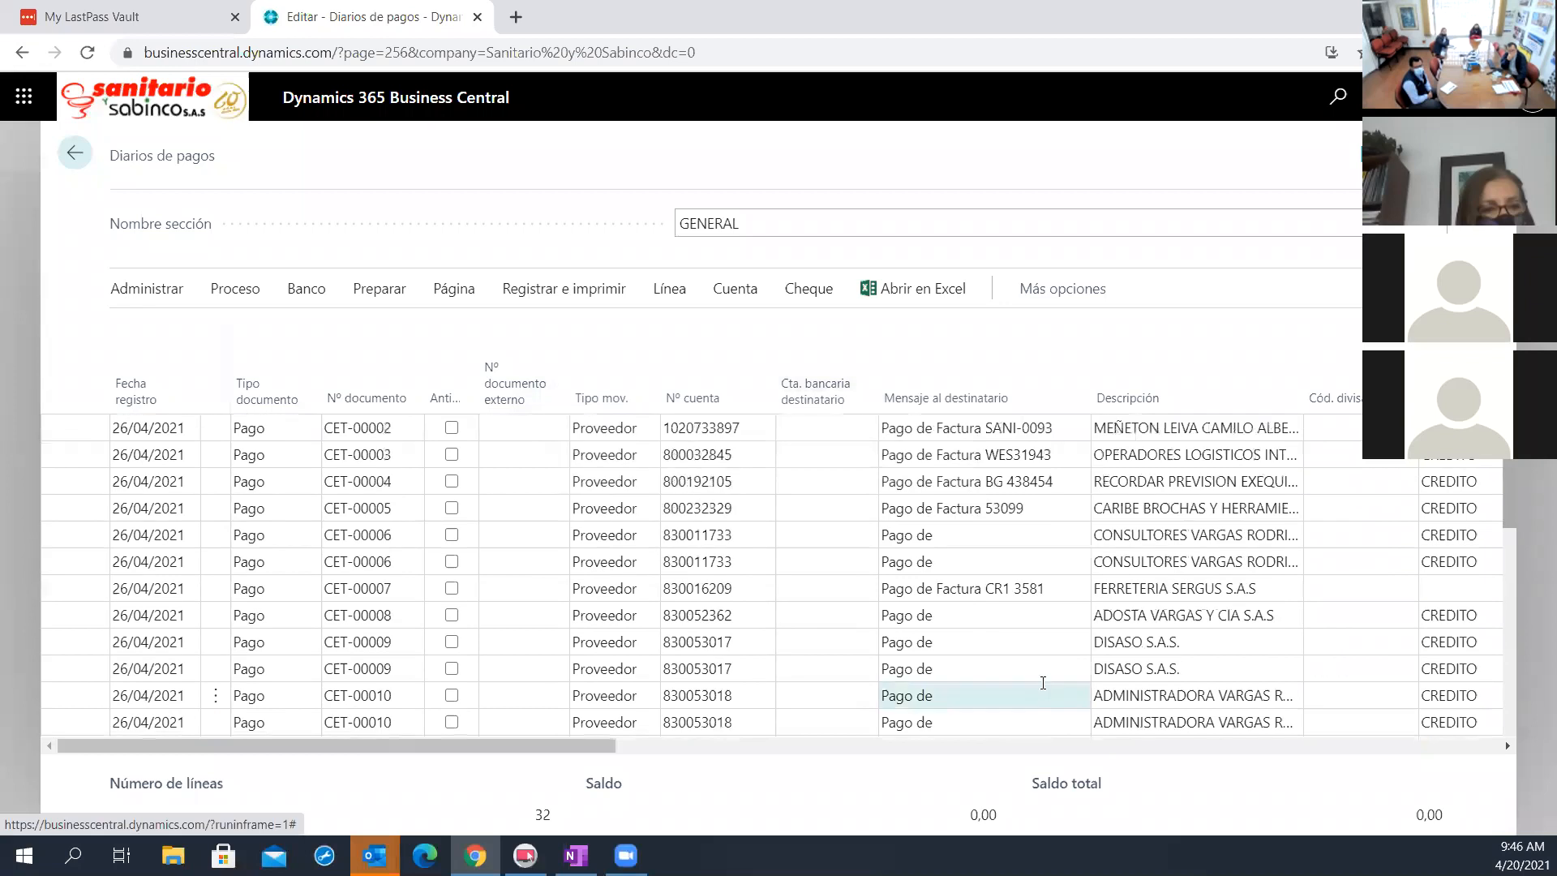
scroll(1050, 600, "down", 6)
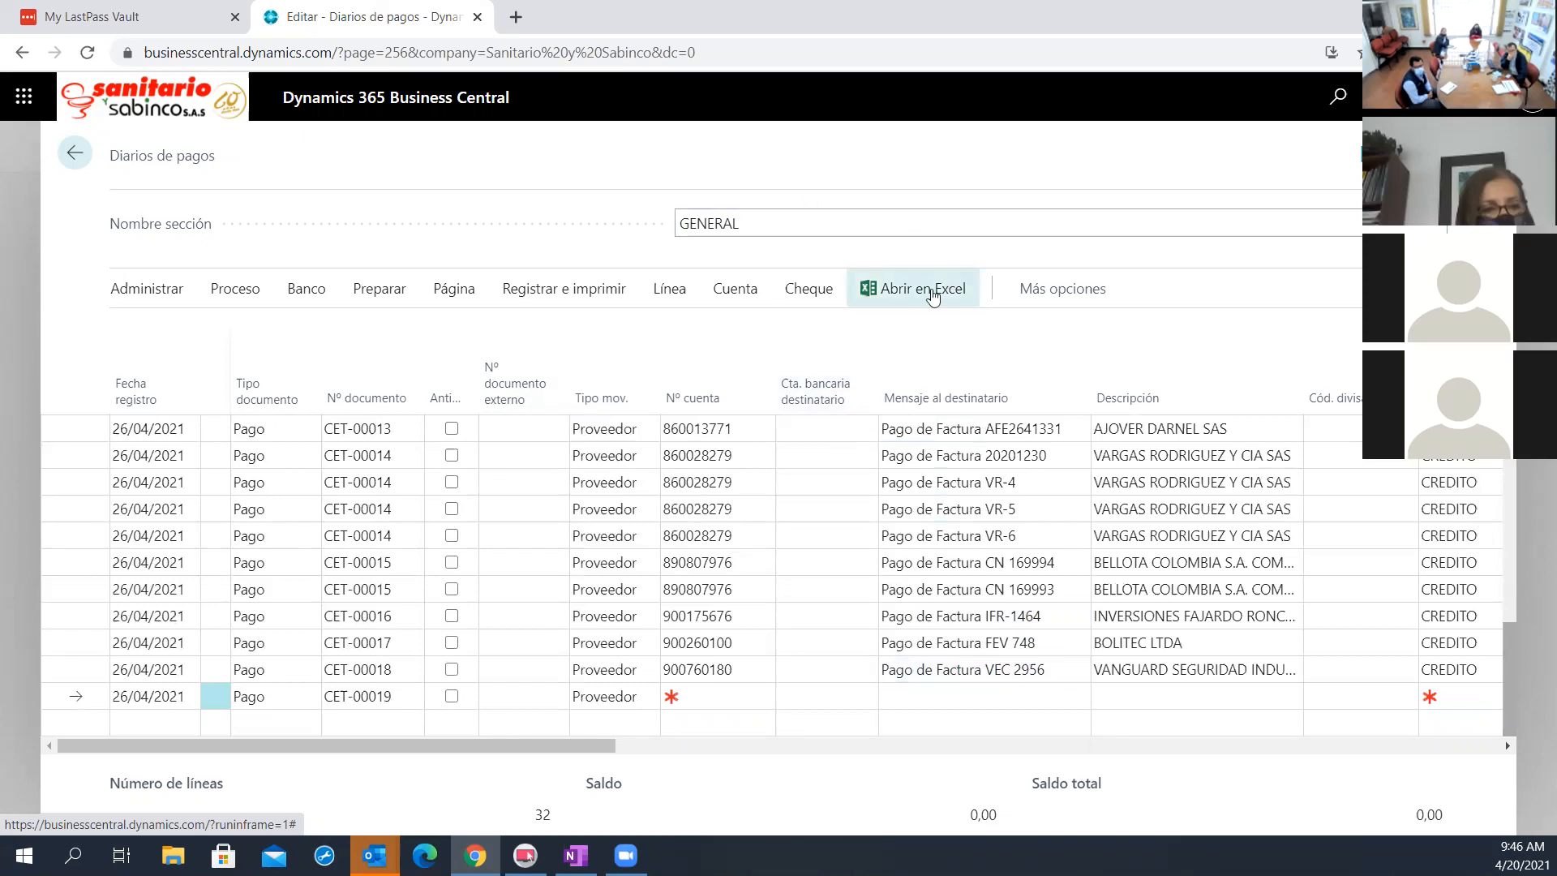
scroll(750, 614, "up", 5)
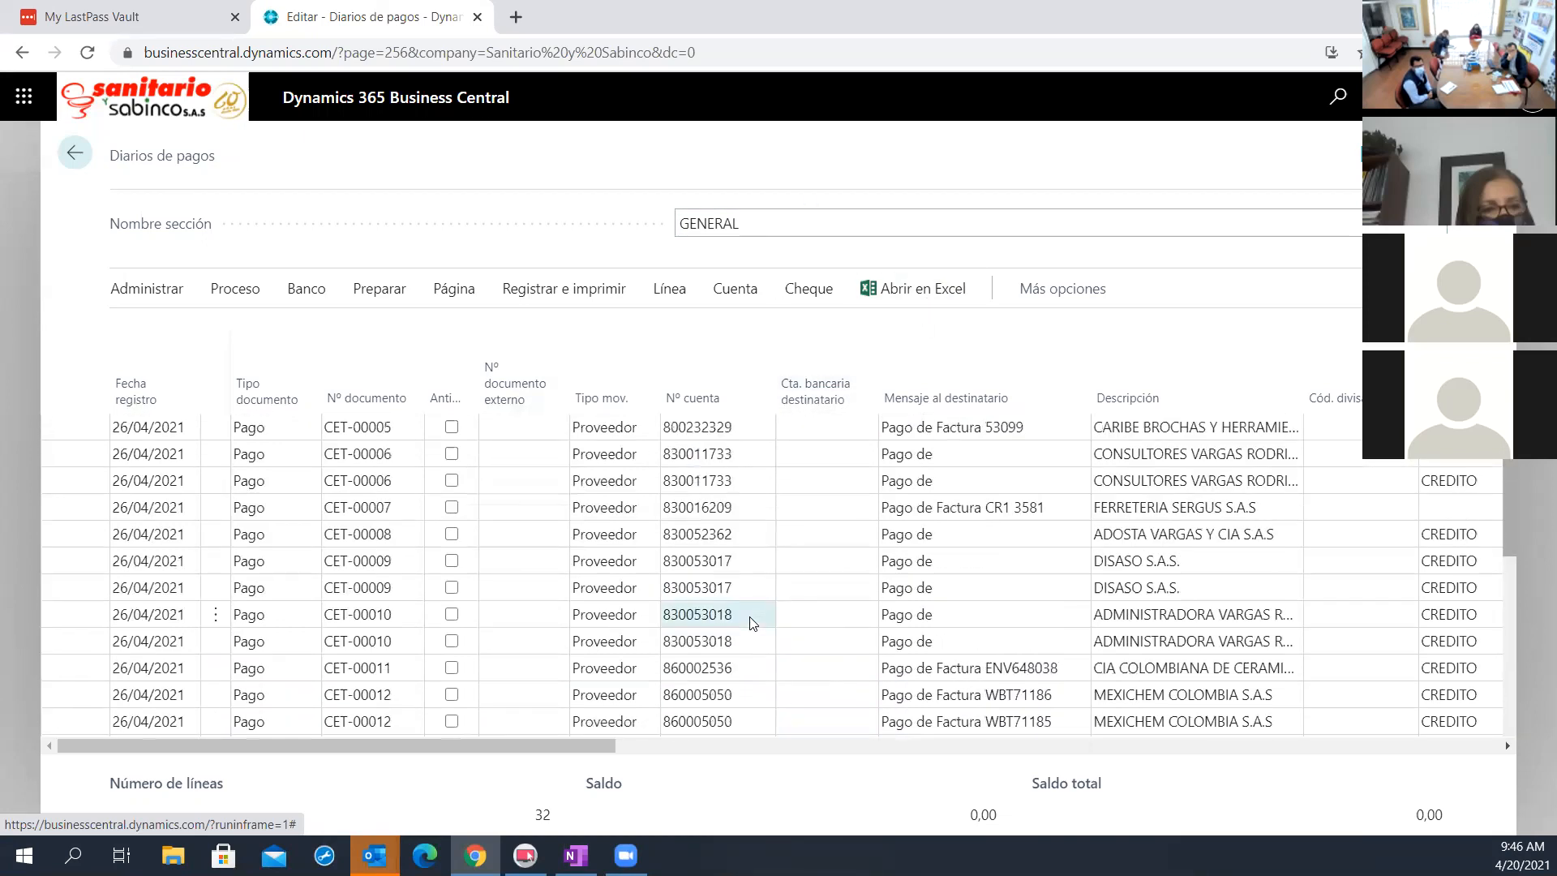
scroll(750, 616, "up", 2)
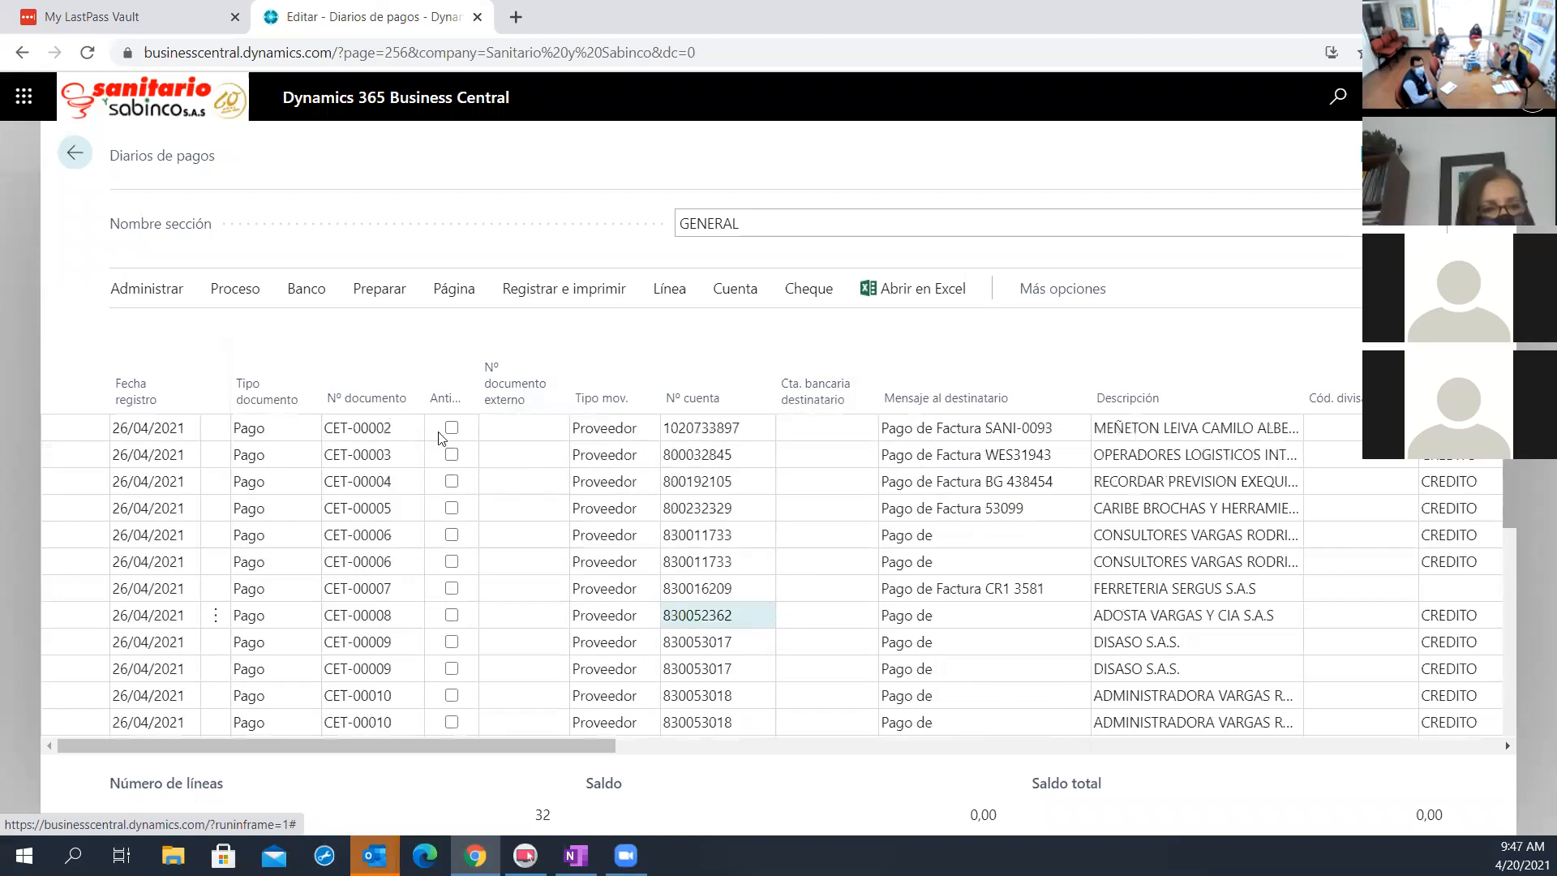
From the proposed payments, delete CET-00002, 00004, 00005, 00008, 00011, the first 00006 and 00010, second 00009, and Mexichem invoices WBT71181, WBT71182, WBT71185 and WBT71186
left_click(213, 427)
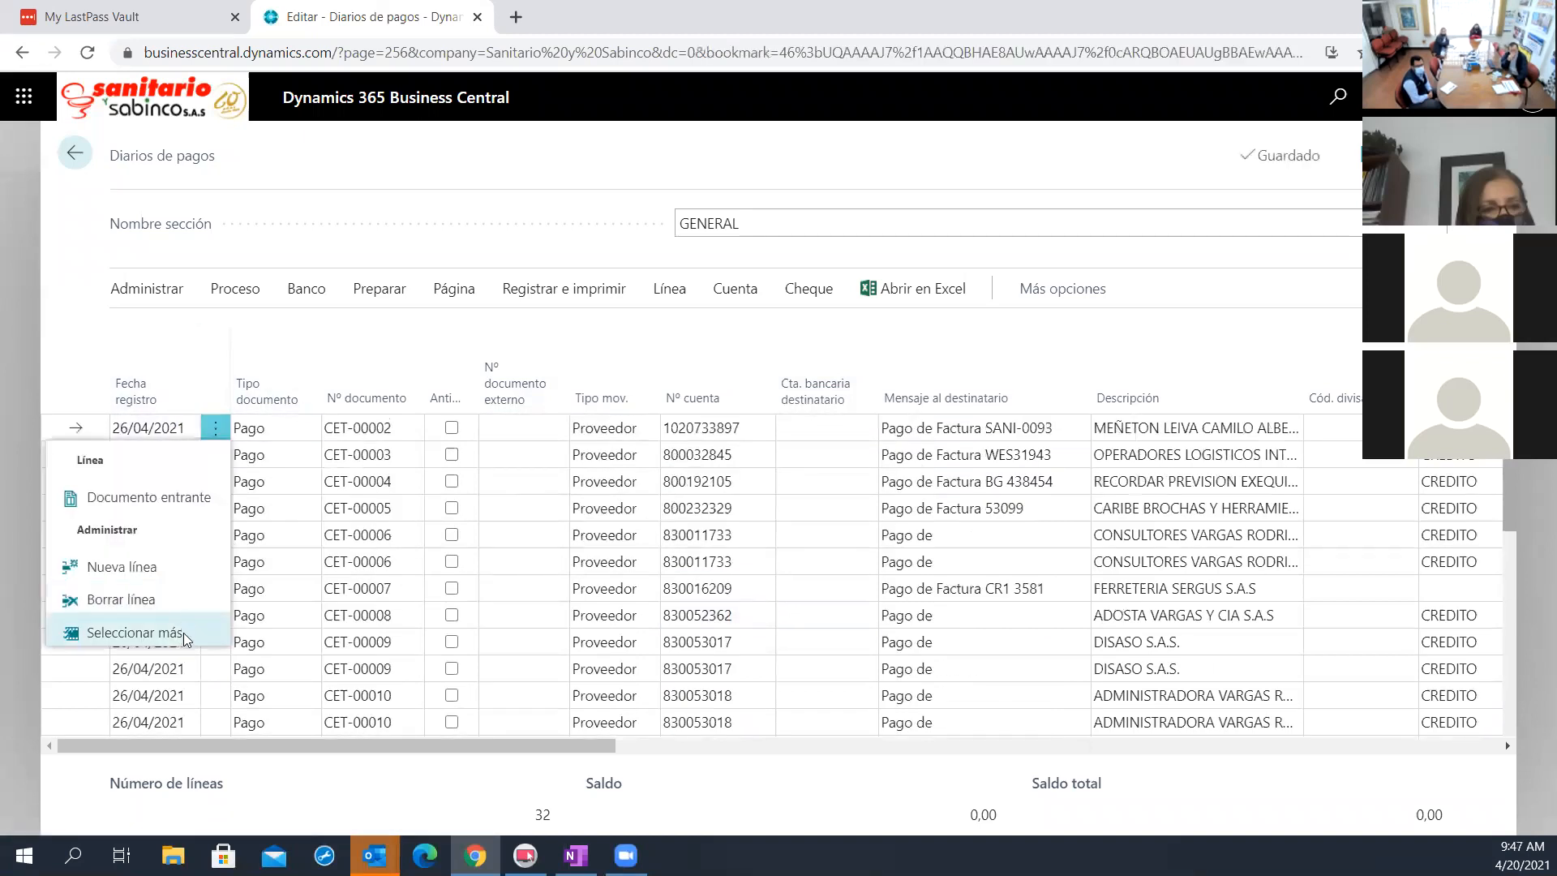
left_click(180, 634)
left_click(129, 481)
left_click(129, 508)
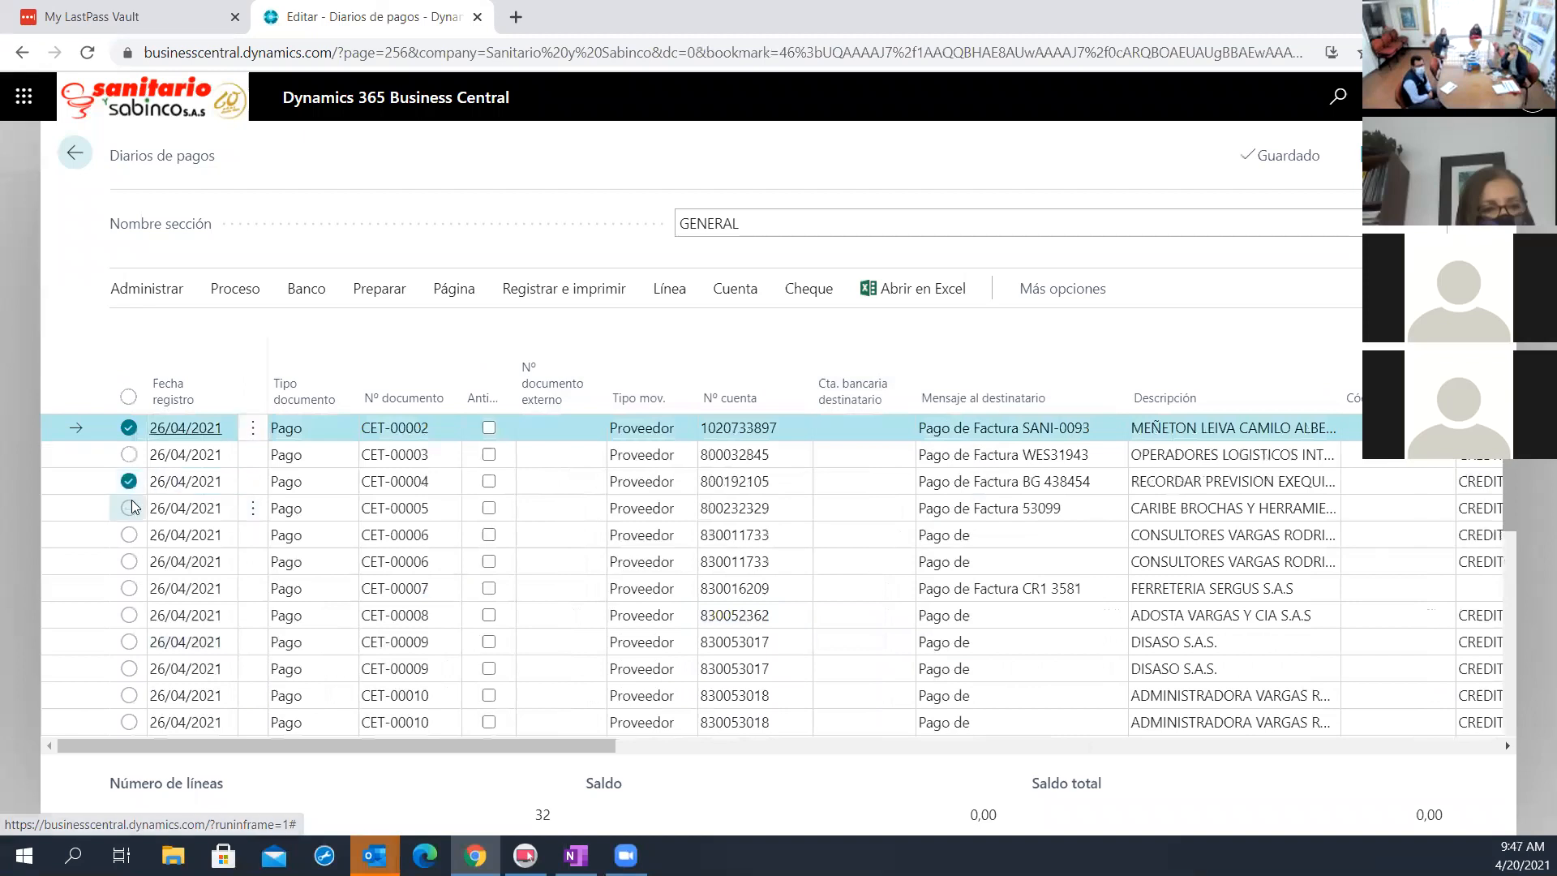
left_click(136, 539)
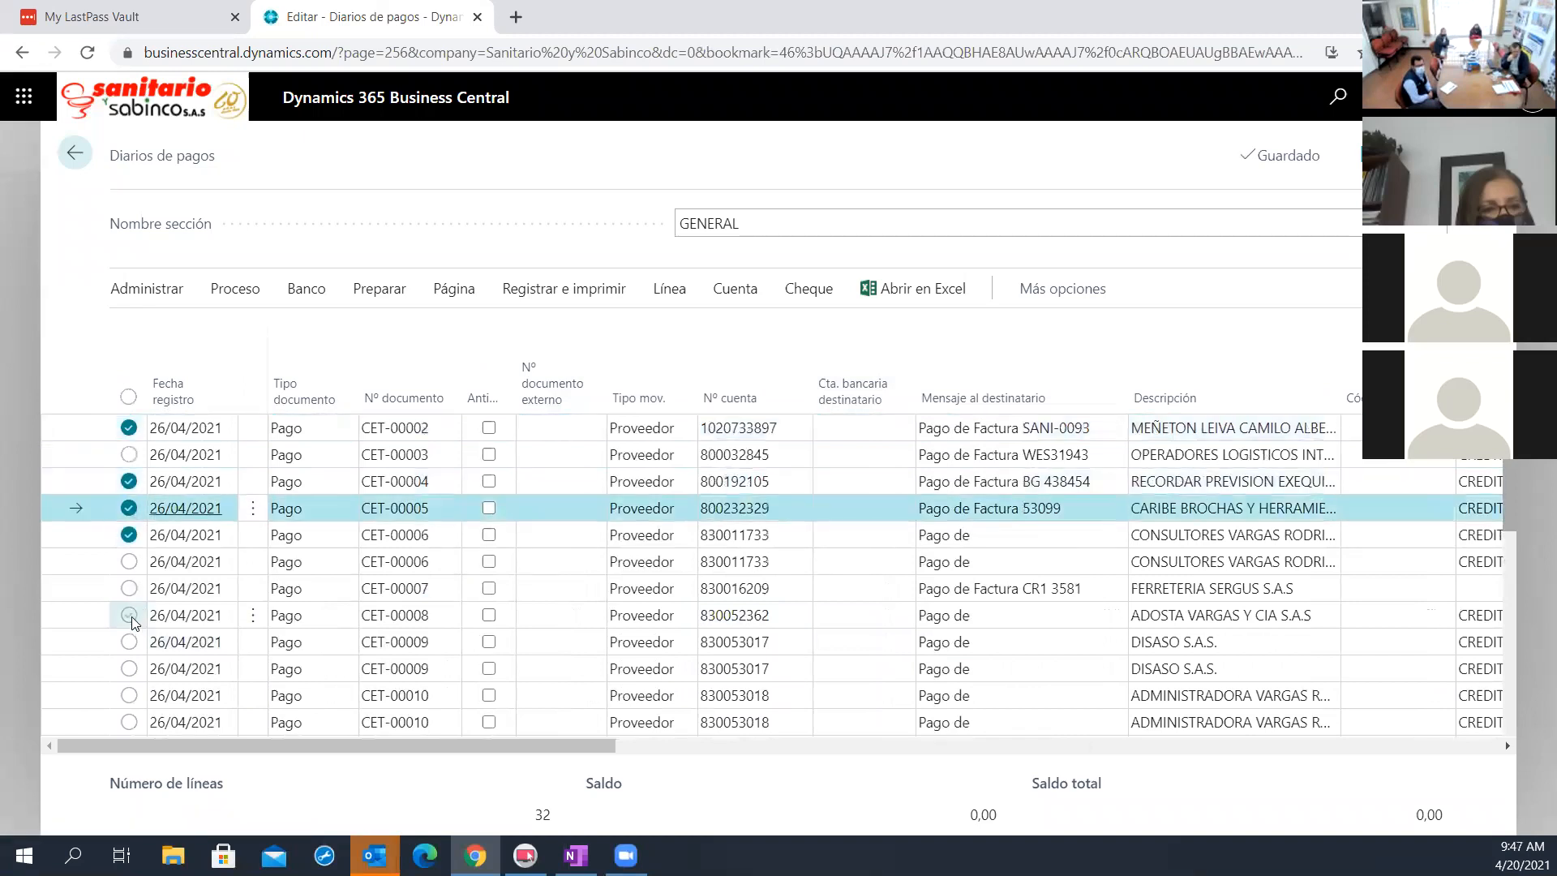
left_click(130, 616)
left_click(130, 670)
left_click(131, 704)
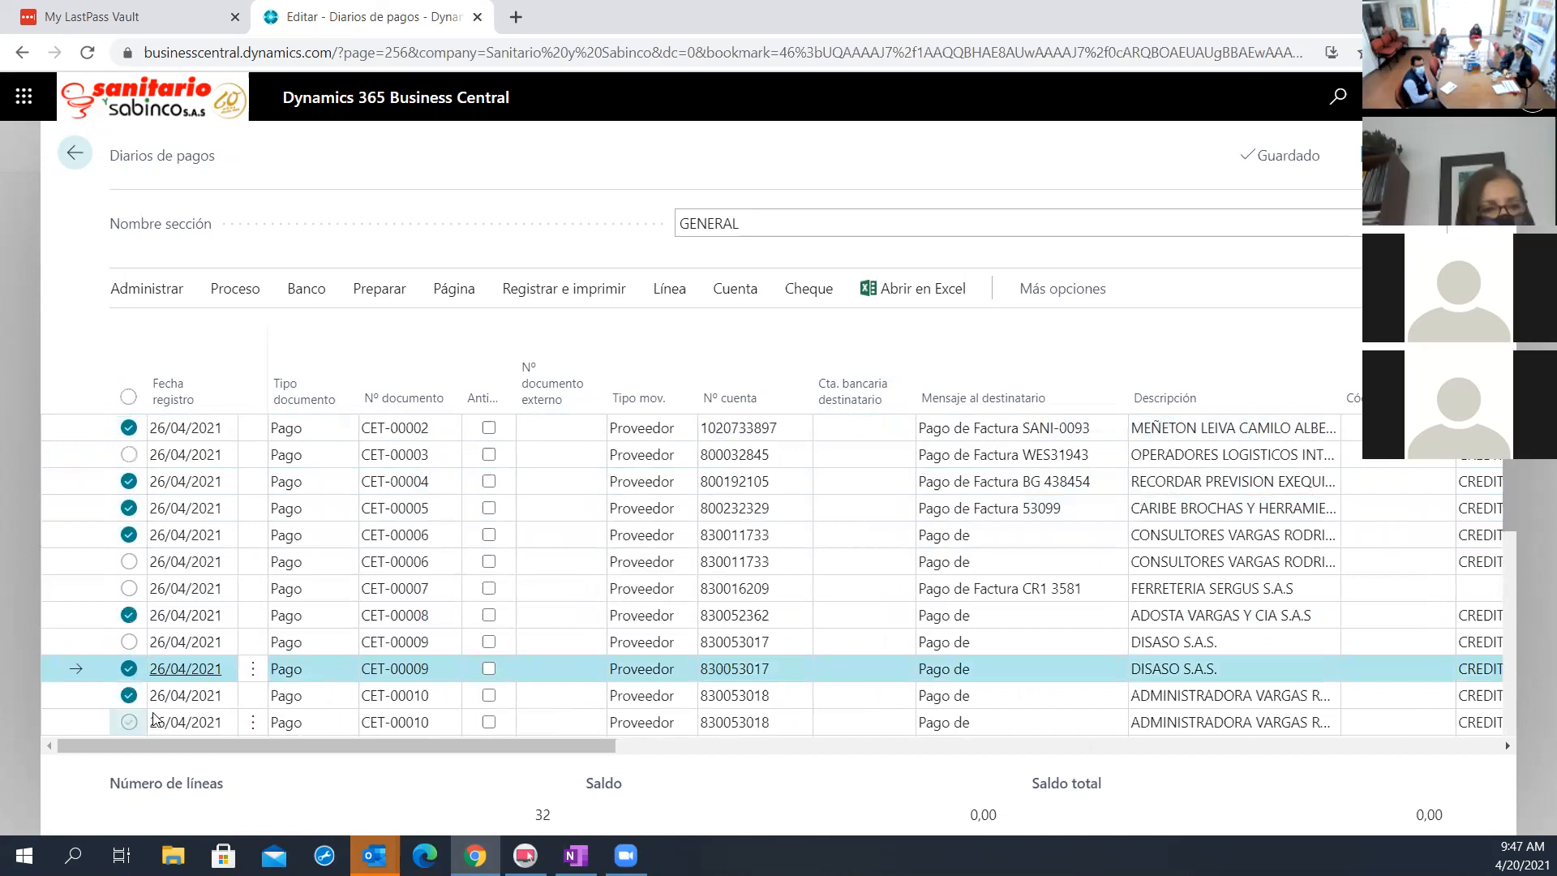
scroll(150, 712, "down", 2)
left_click(129, 652)
left_click(129, 626)
left_click(129, 599)
left_click(129, 573)
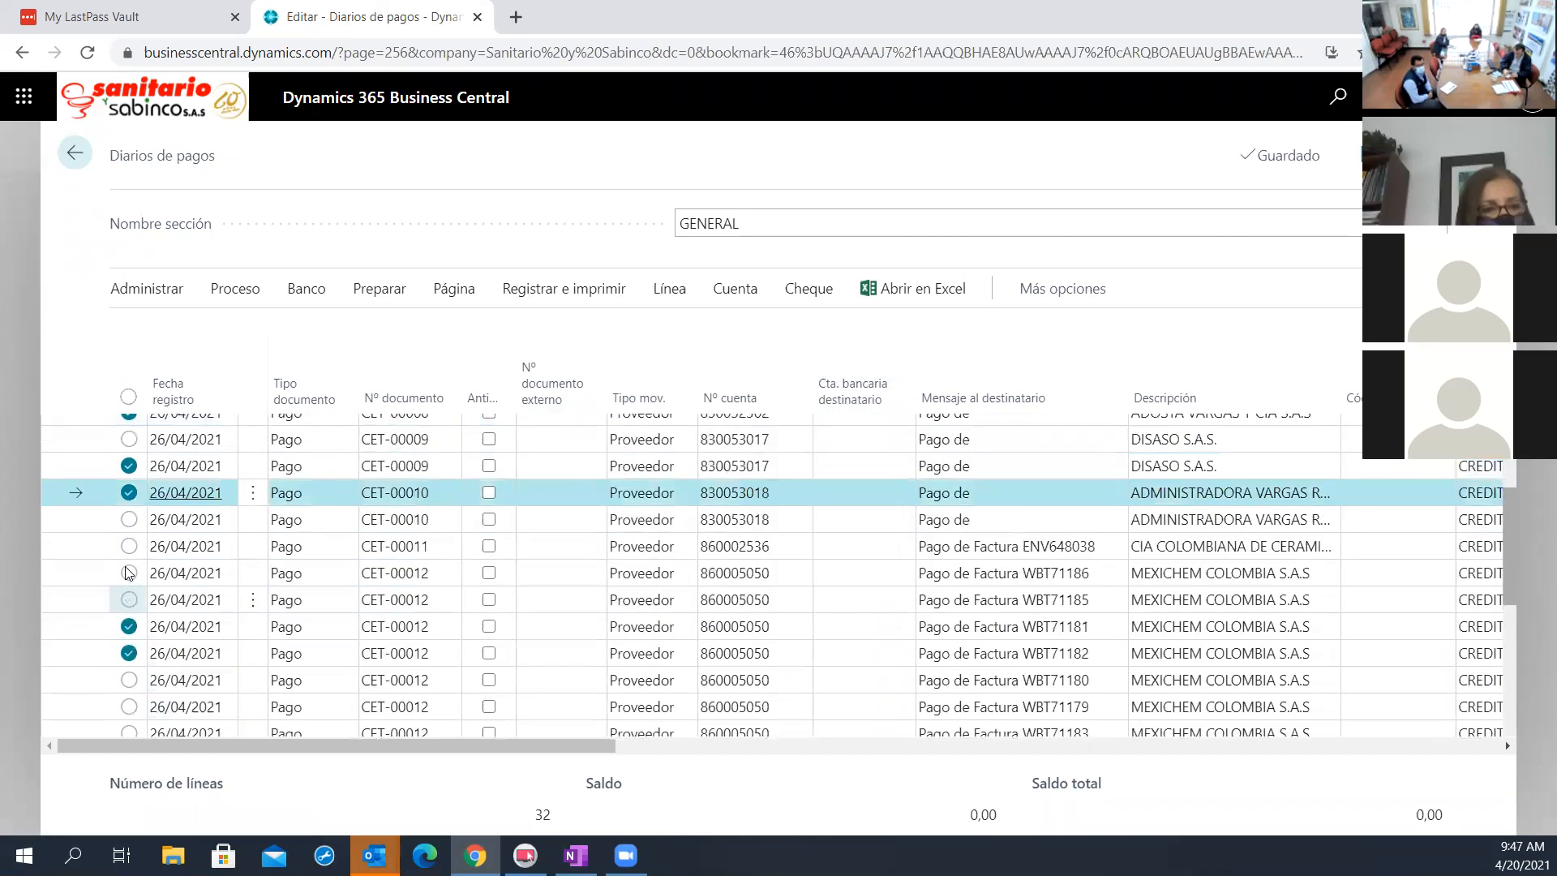
left_click(129, 545)
scroll(246, 537, "up", 2)
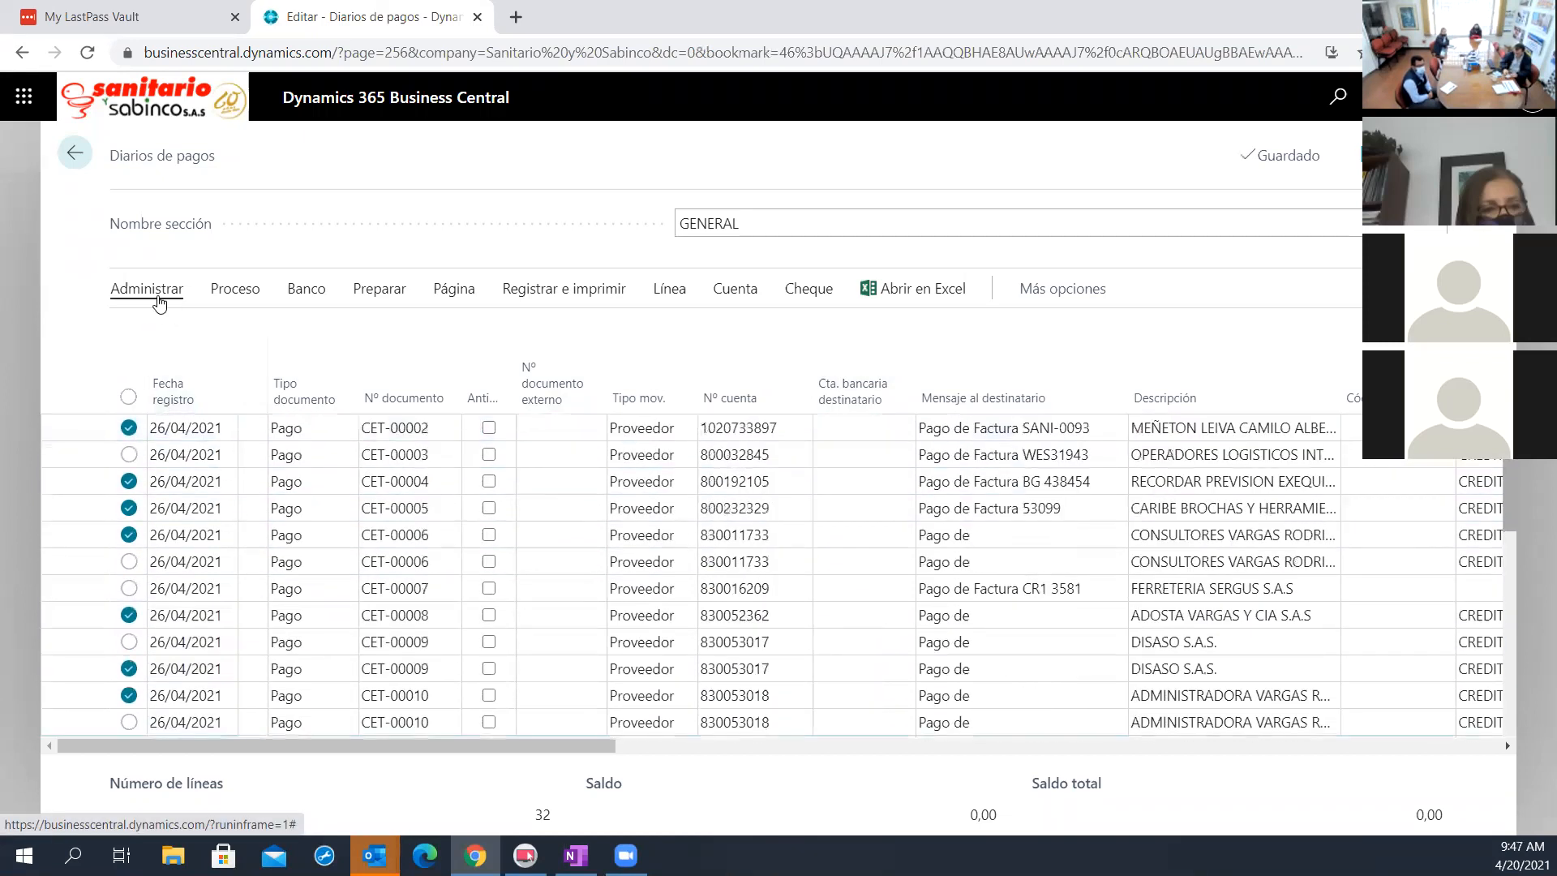
key("ctrl+Delete")
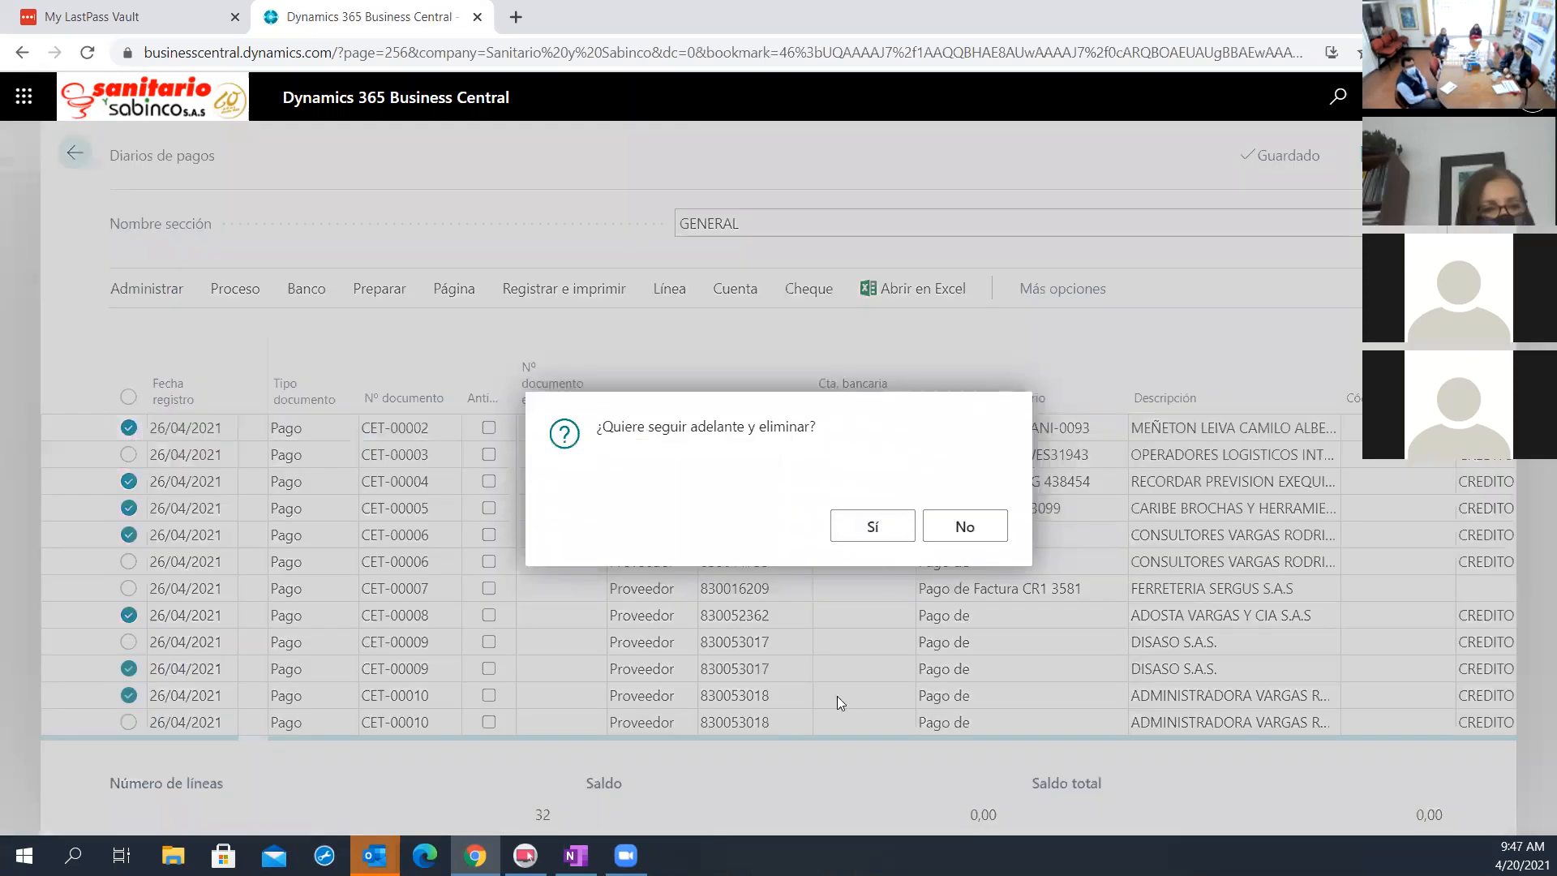
key("Return")
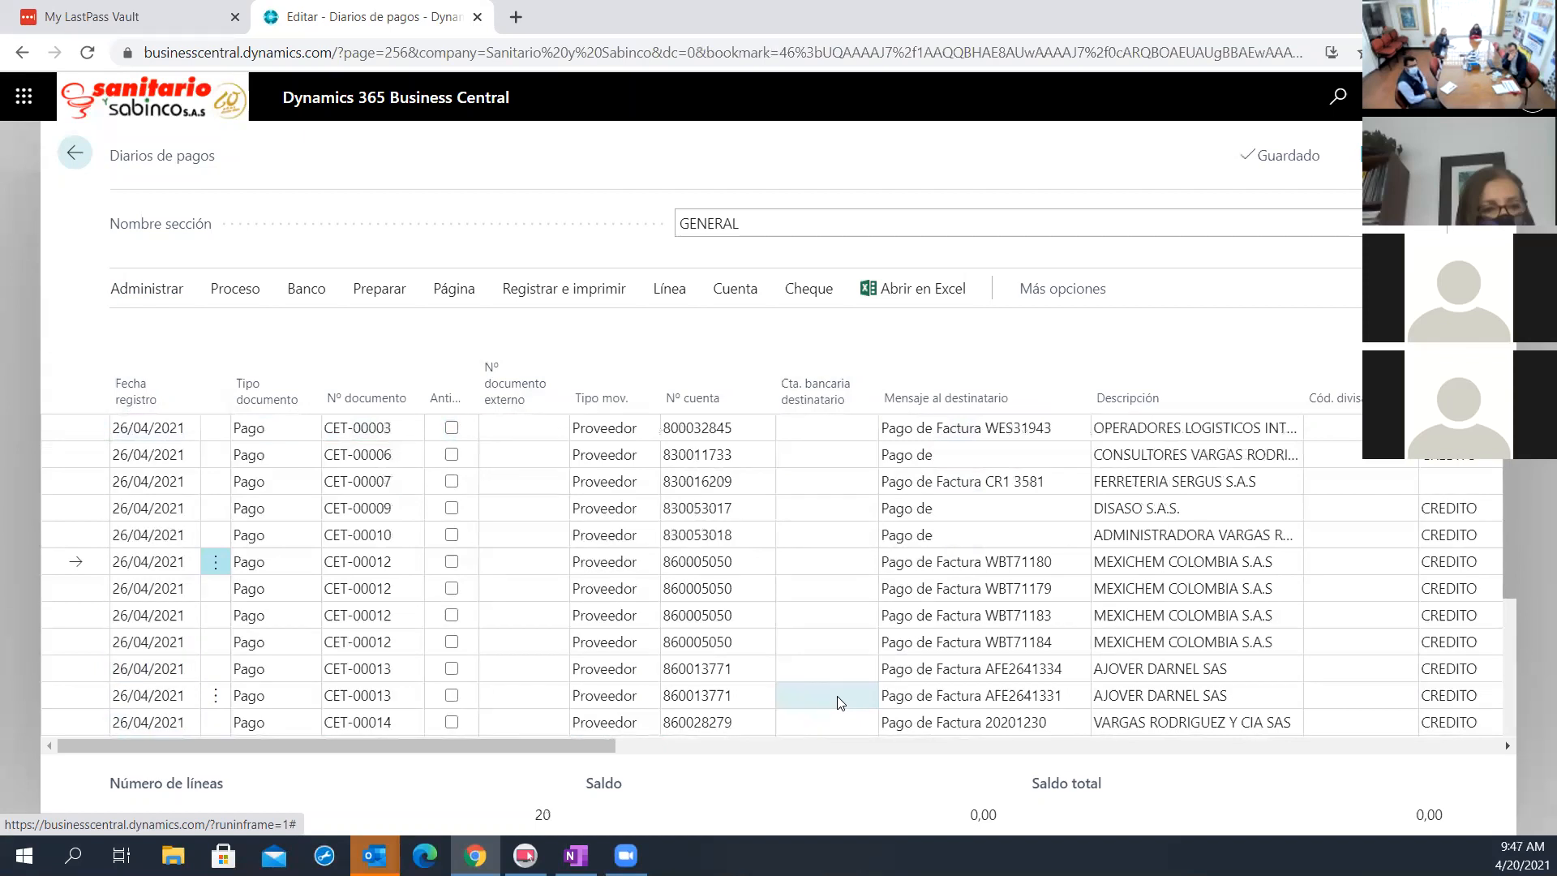
Check the amounts, balancing bank account and due dates of the remaining proposed lines, and delete all of them from the GENERAL journal
left_click_drag(548, 745, 1305, 792)
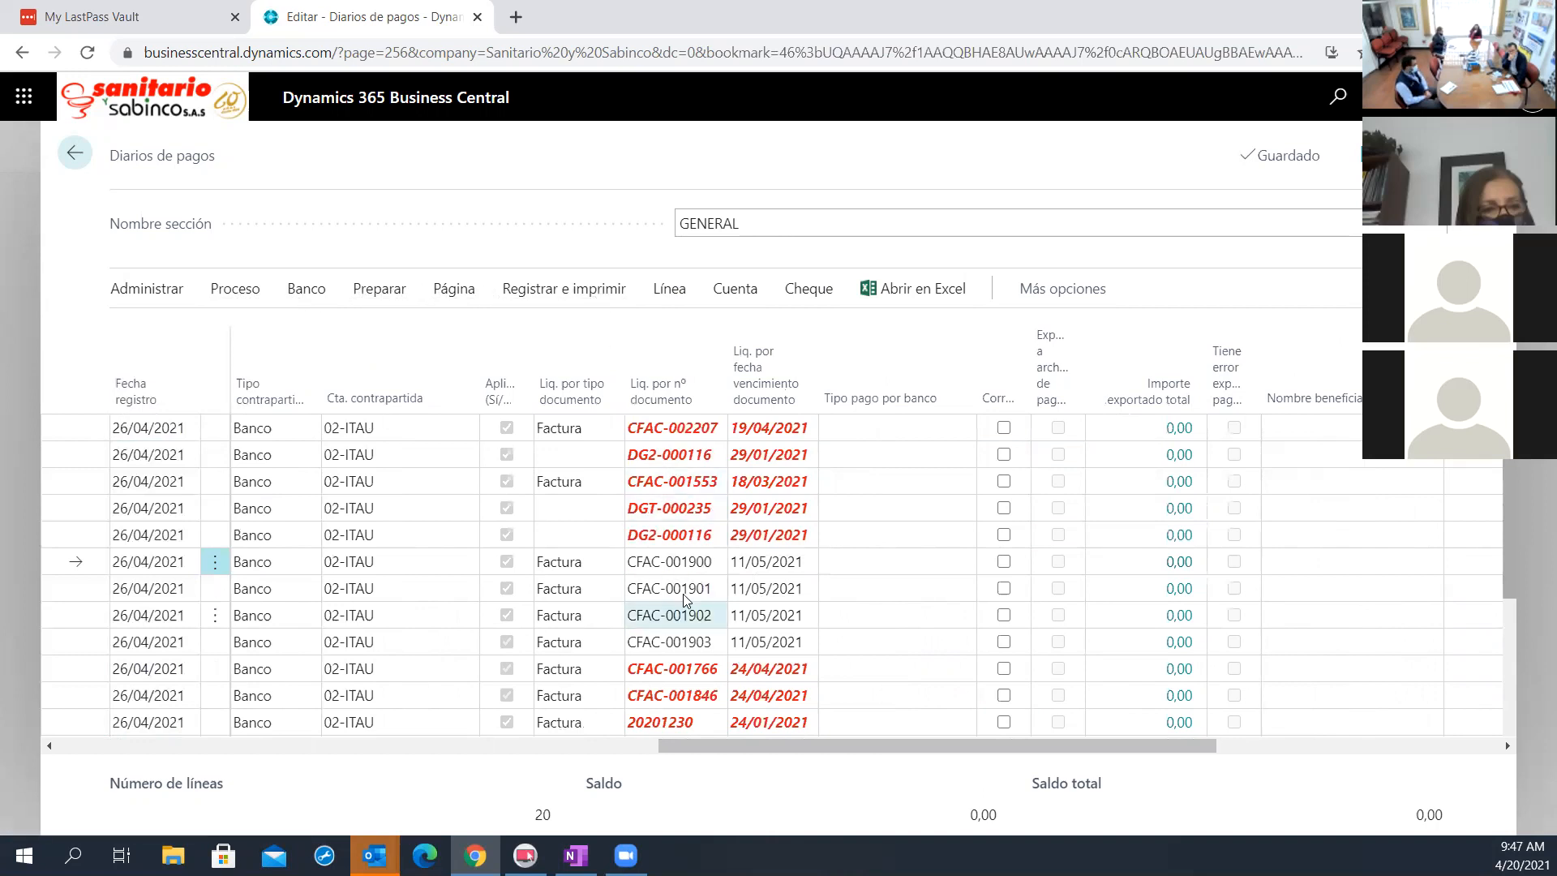
left_click_drag(824, 748, 660, 766)
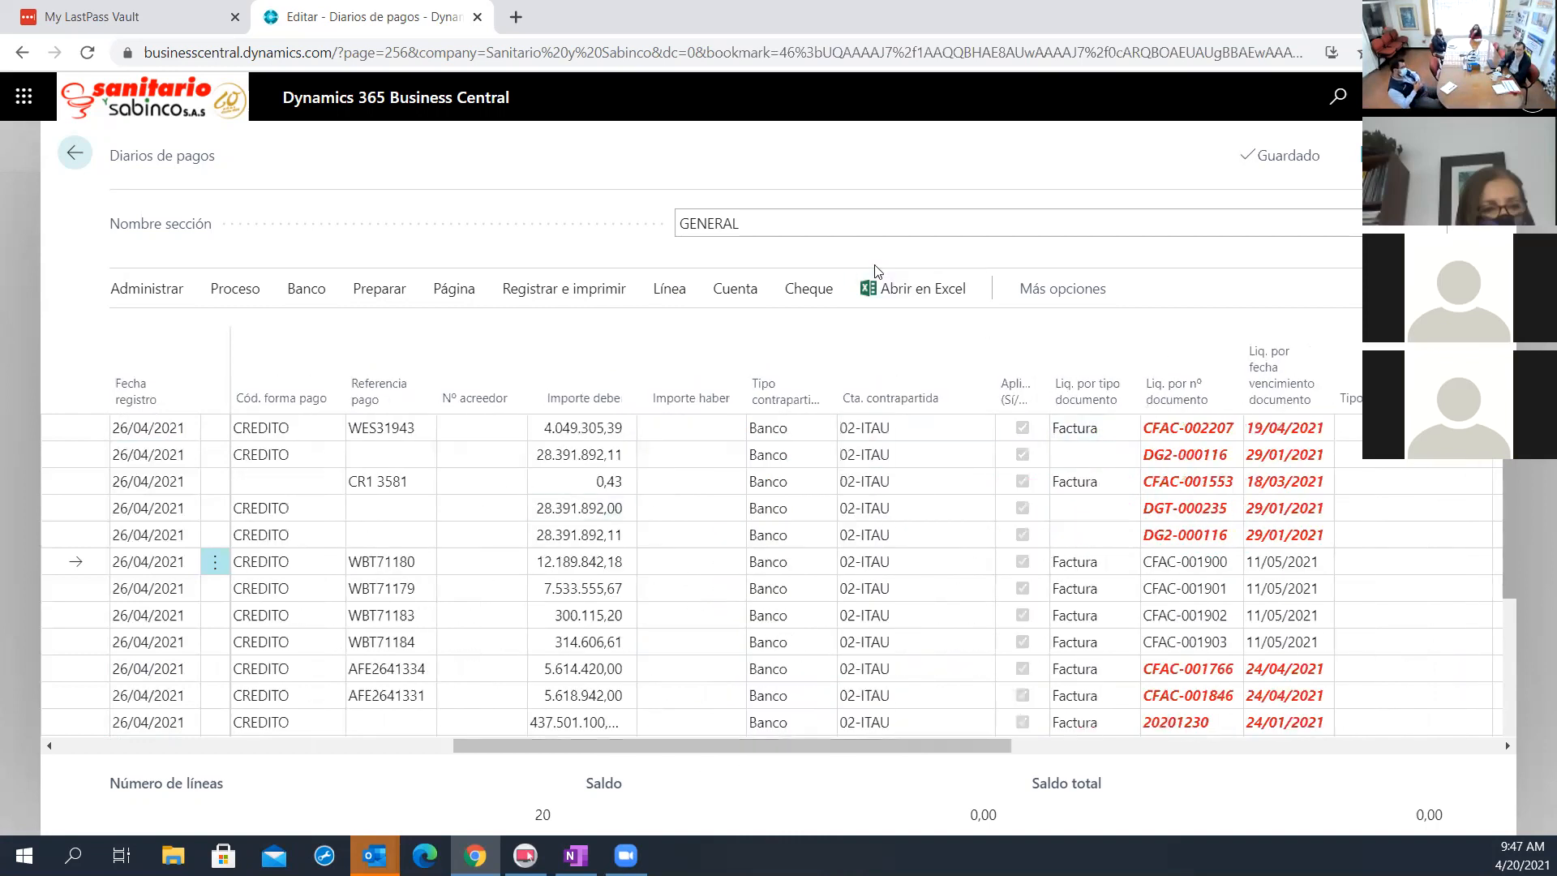
left_click_drag(892, 742, 486, 763)
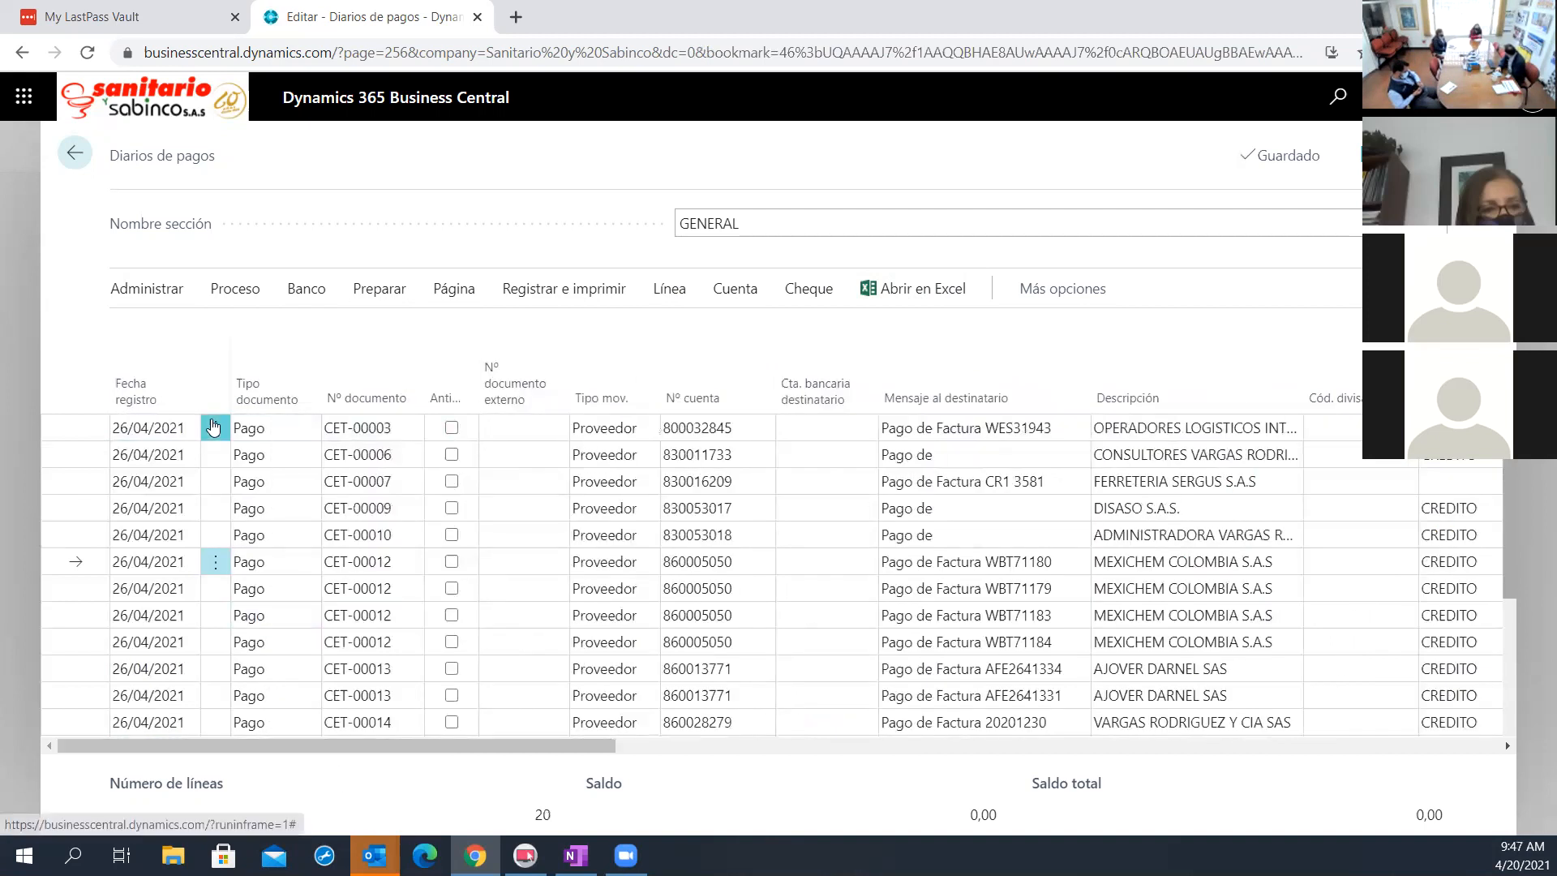
left_click(215, 428)
left_click(176, 632)
key("ctrl+a")
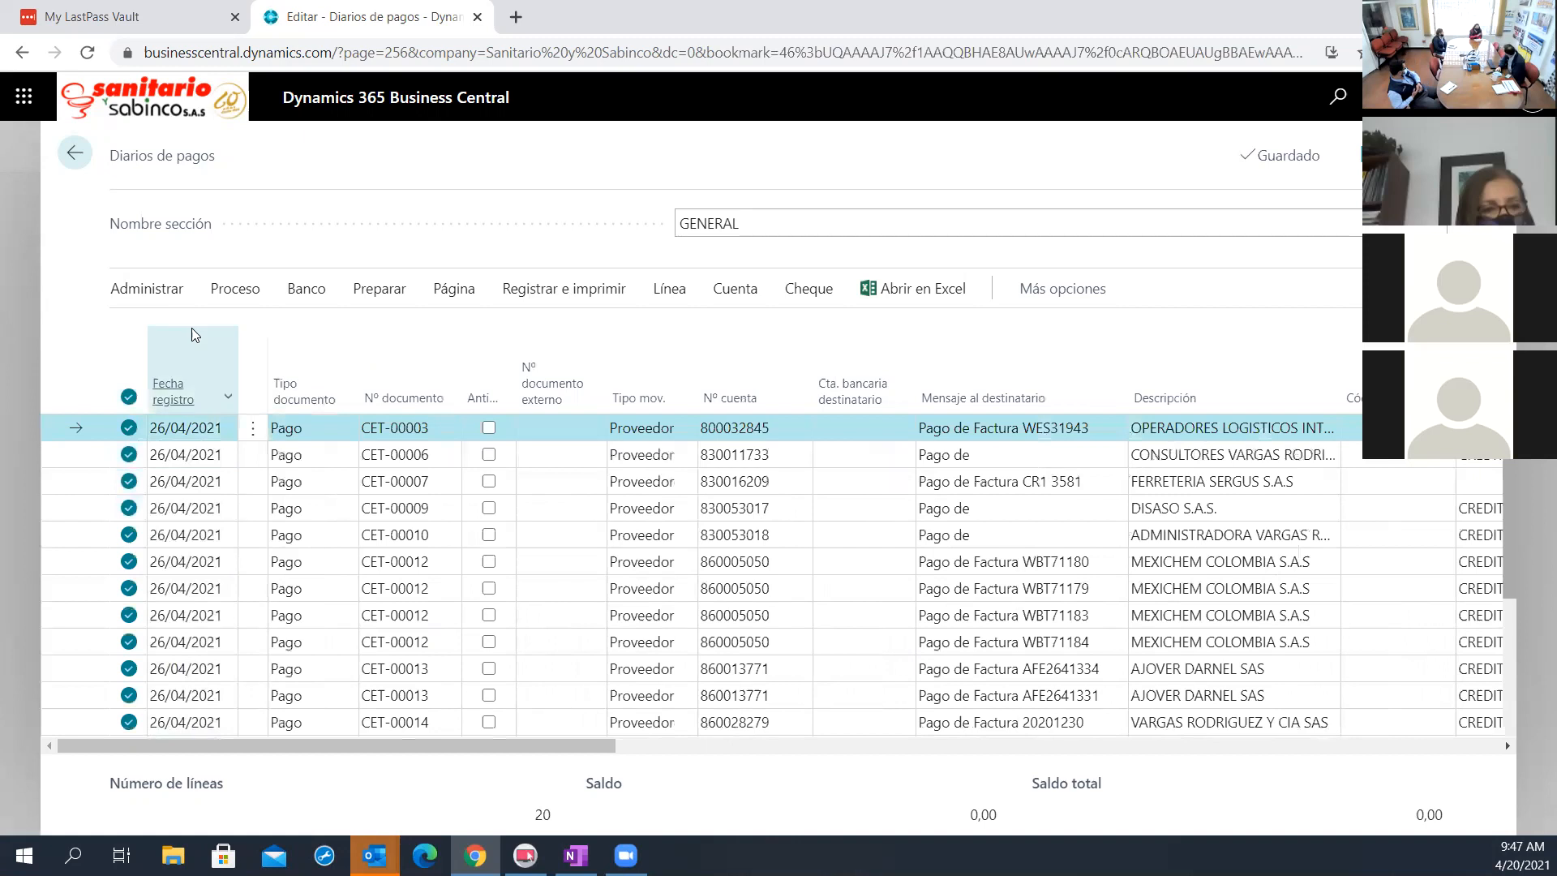
left_click(141, 292)
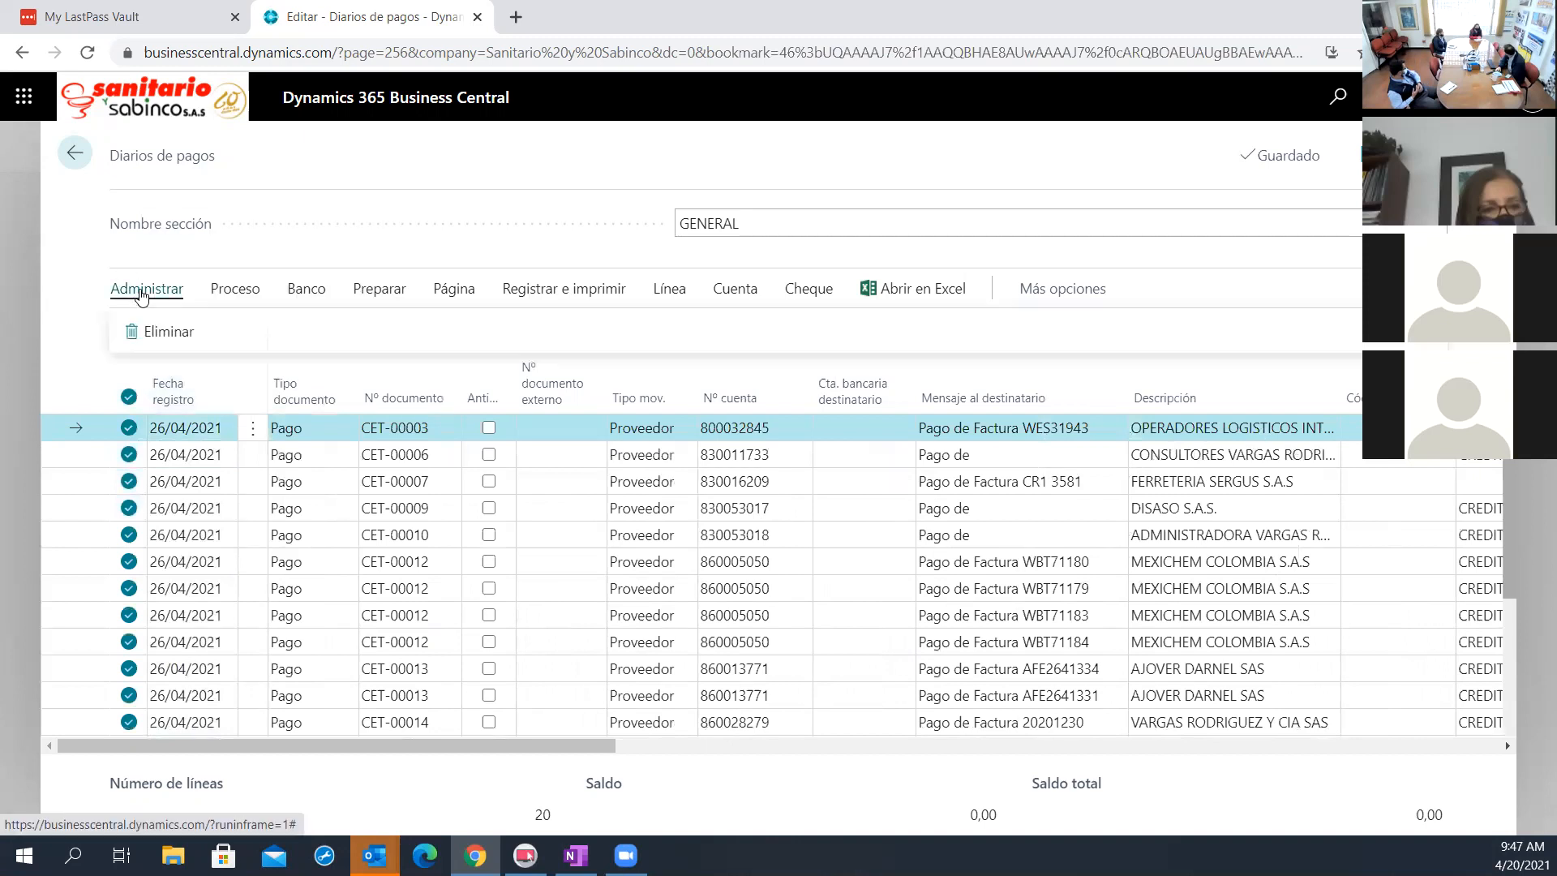
left_click(170, 329)
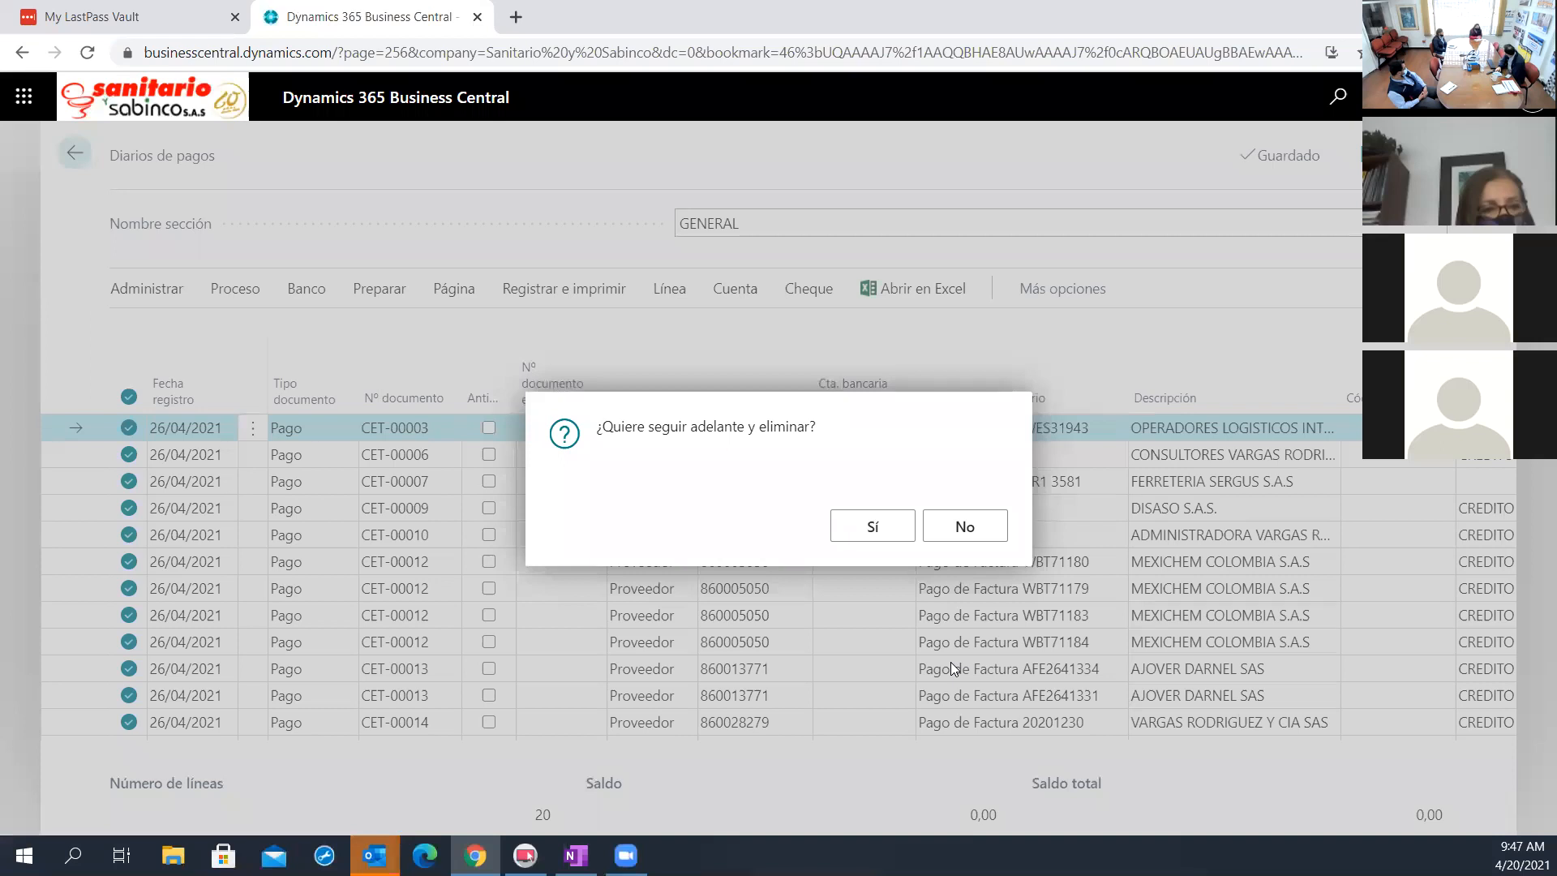
key("Return")
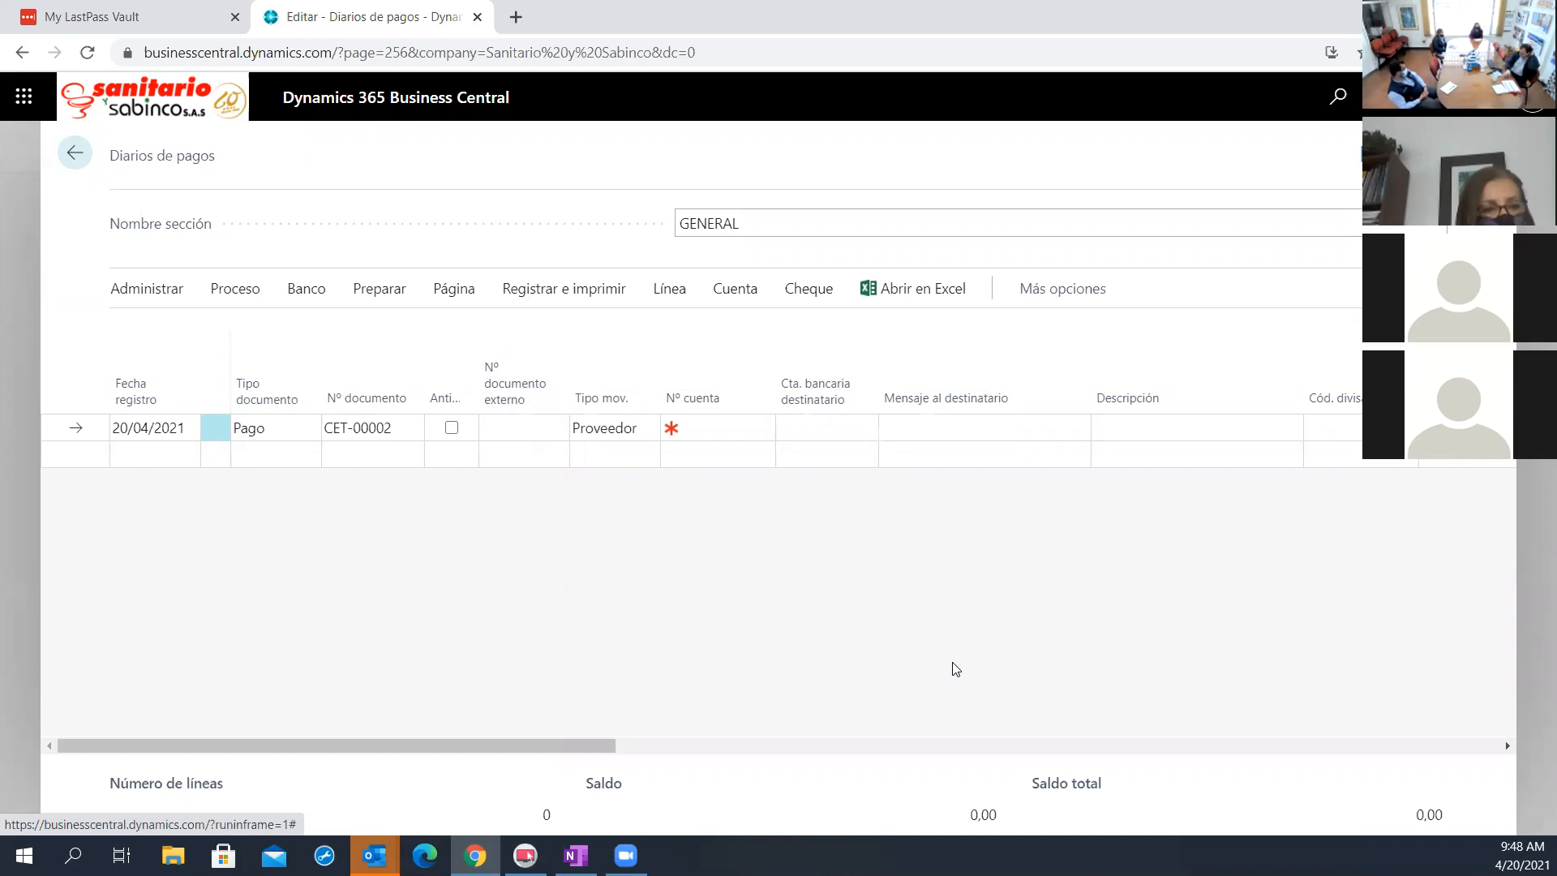
Show the payment preparation actions for the emptied GENERAL journal
left_click(372, 294)
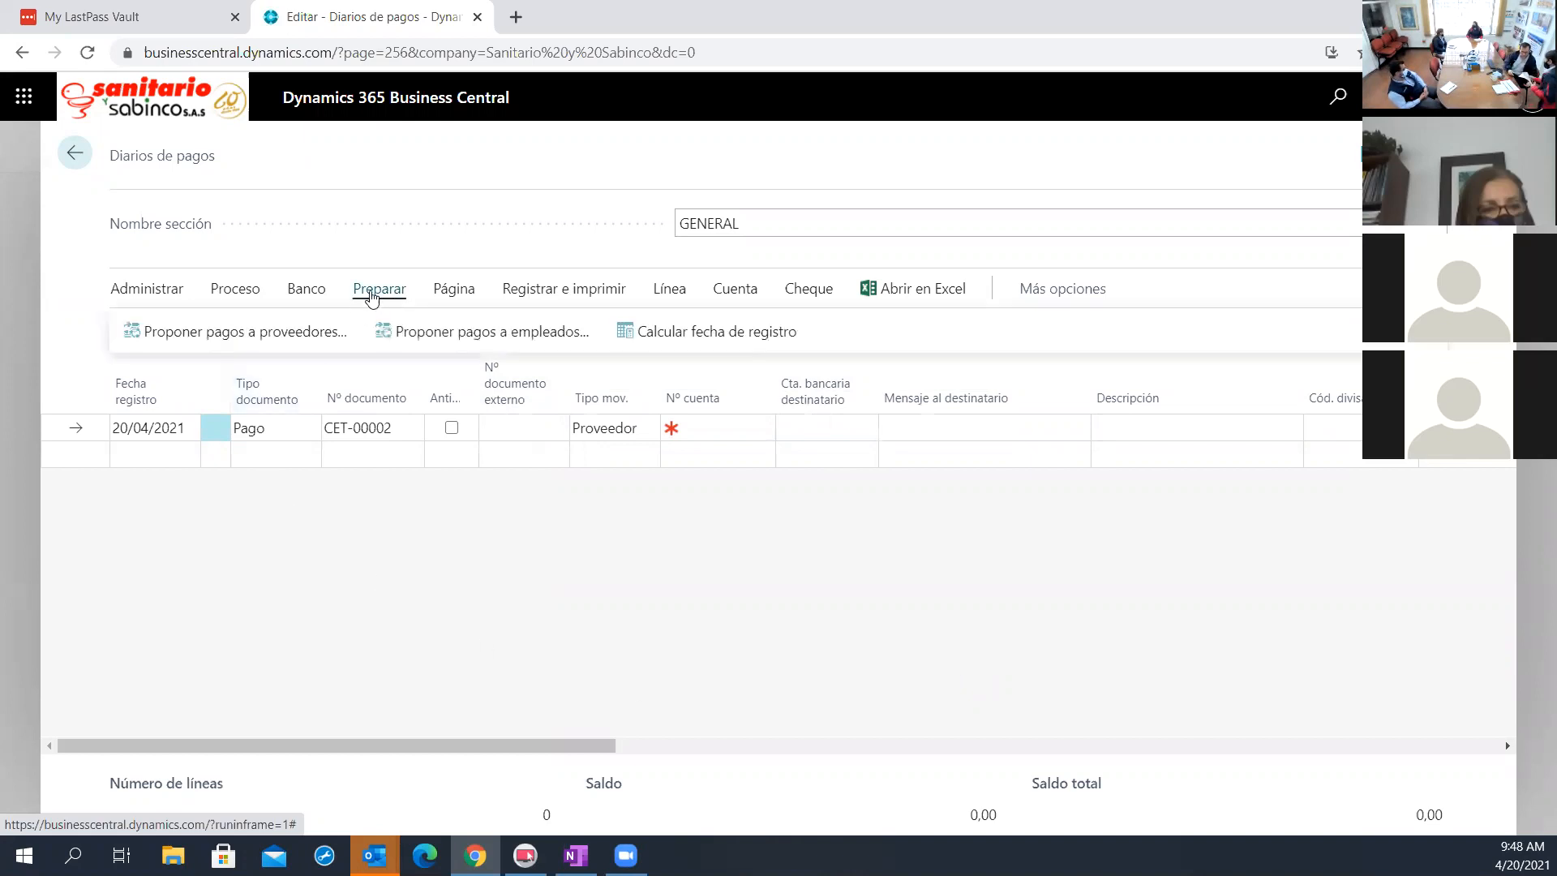
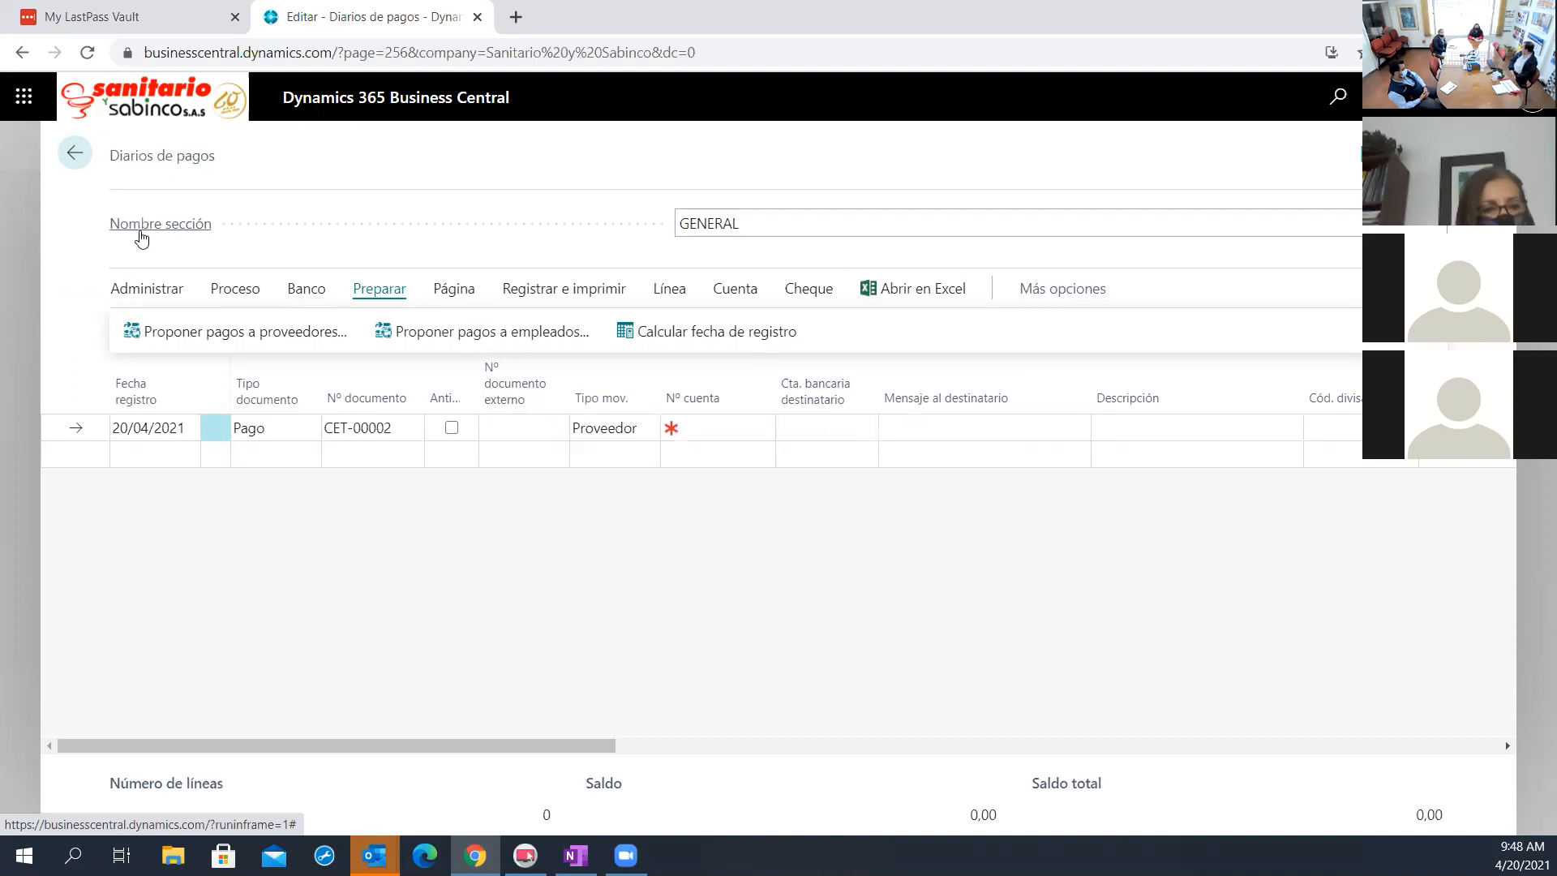
Open the vendor payment proposal for the GENERAL journal, review its options, and filter it to vendor MEXICHEM COLOMBIA S.A.S
left_click(302, 212)
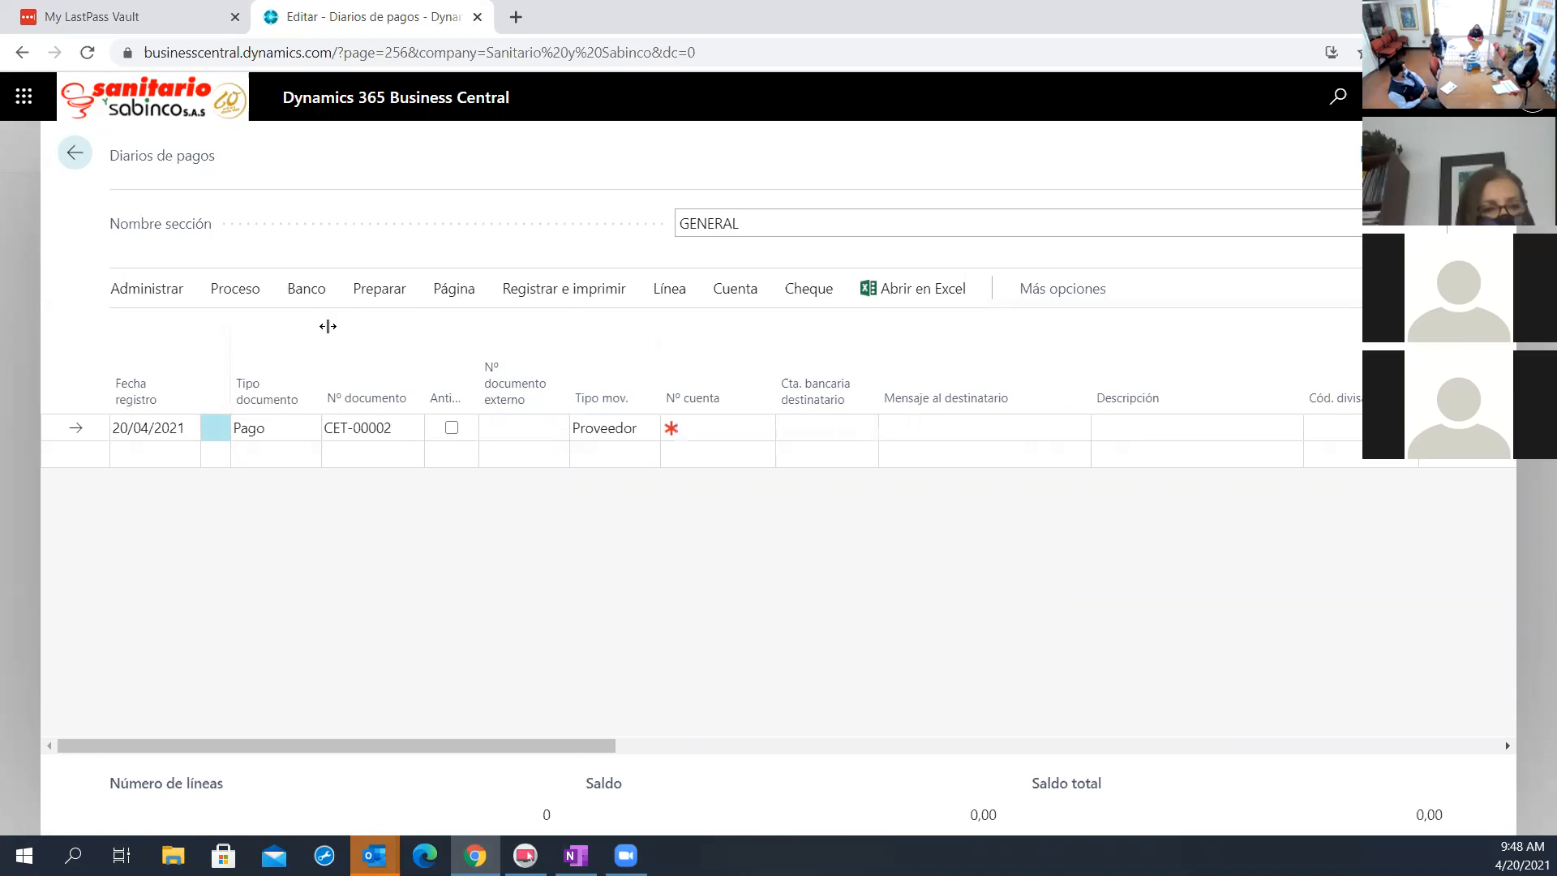
left_click(361, 292)
left_click(227, 328)
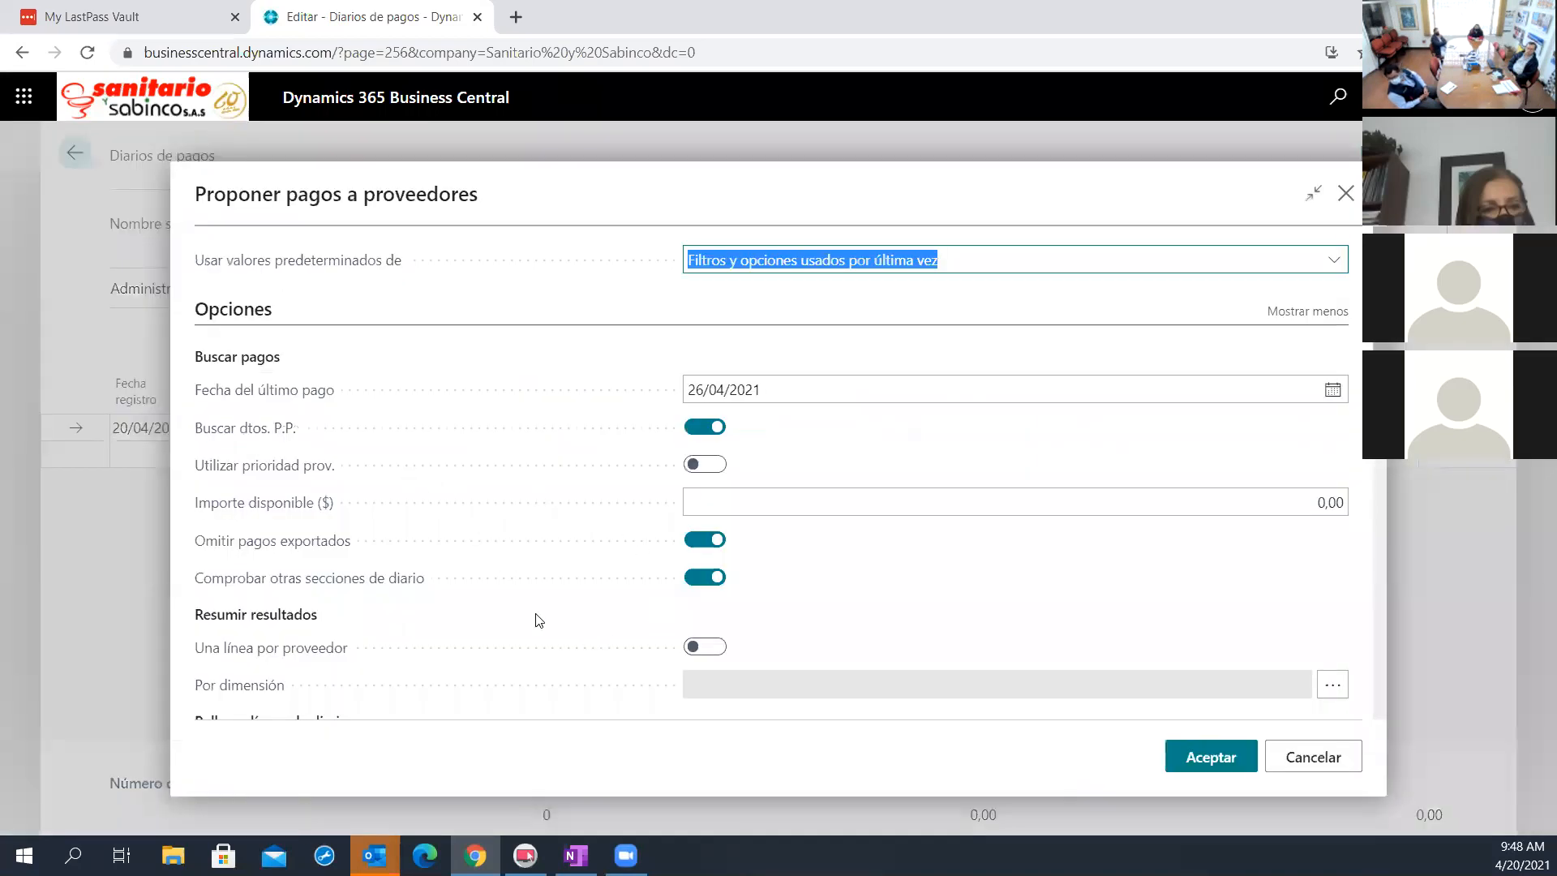
scroll(536, 620, "down", 1)
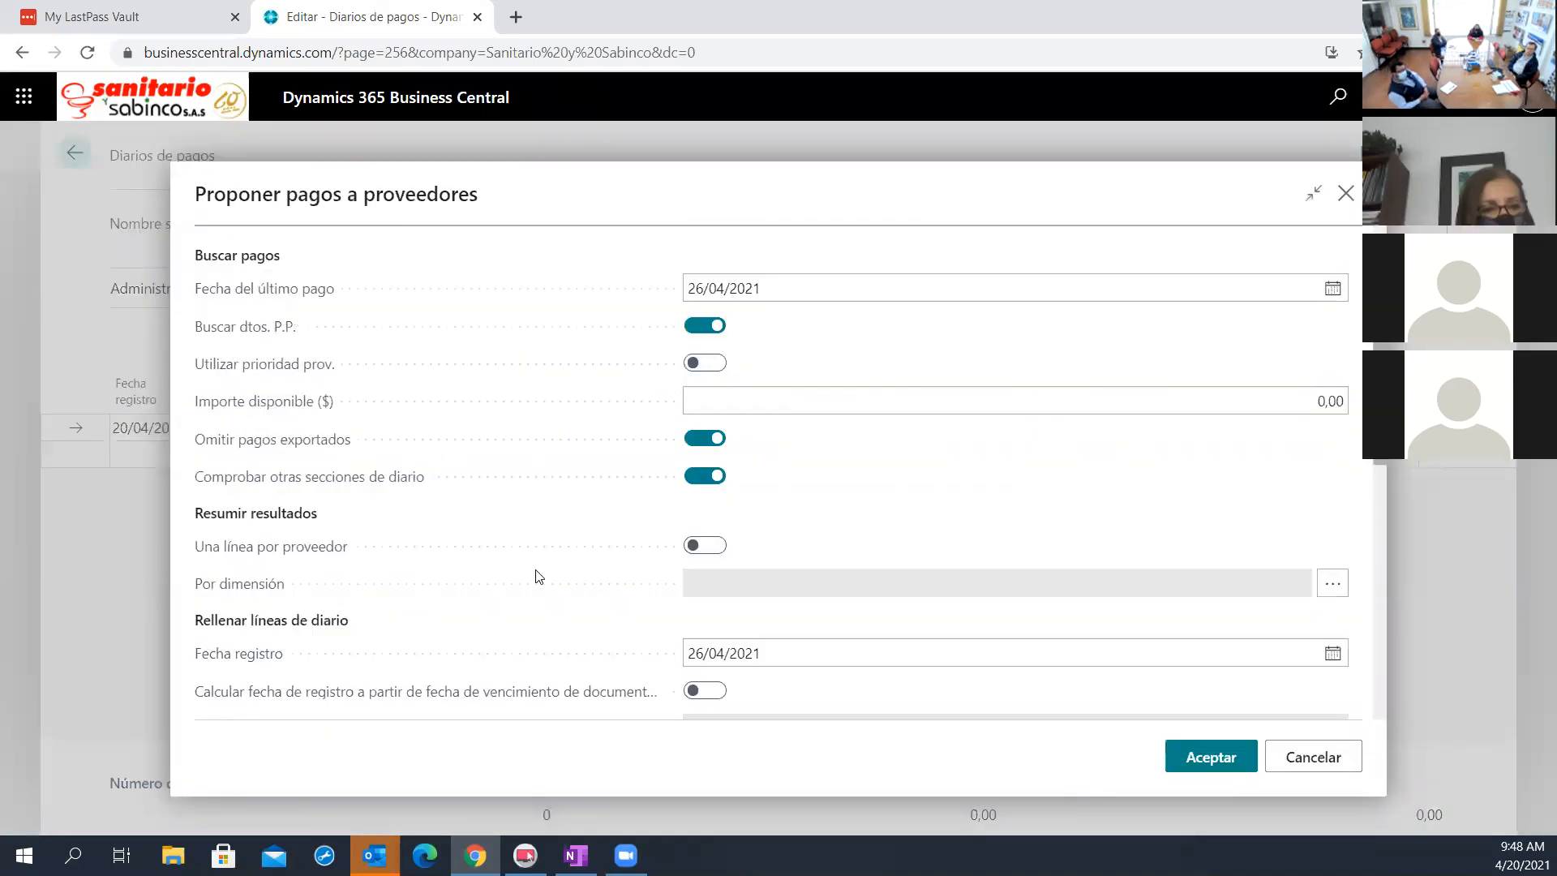
mouse_move(261, 549)
mouse_move(316, 558)
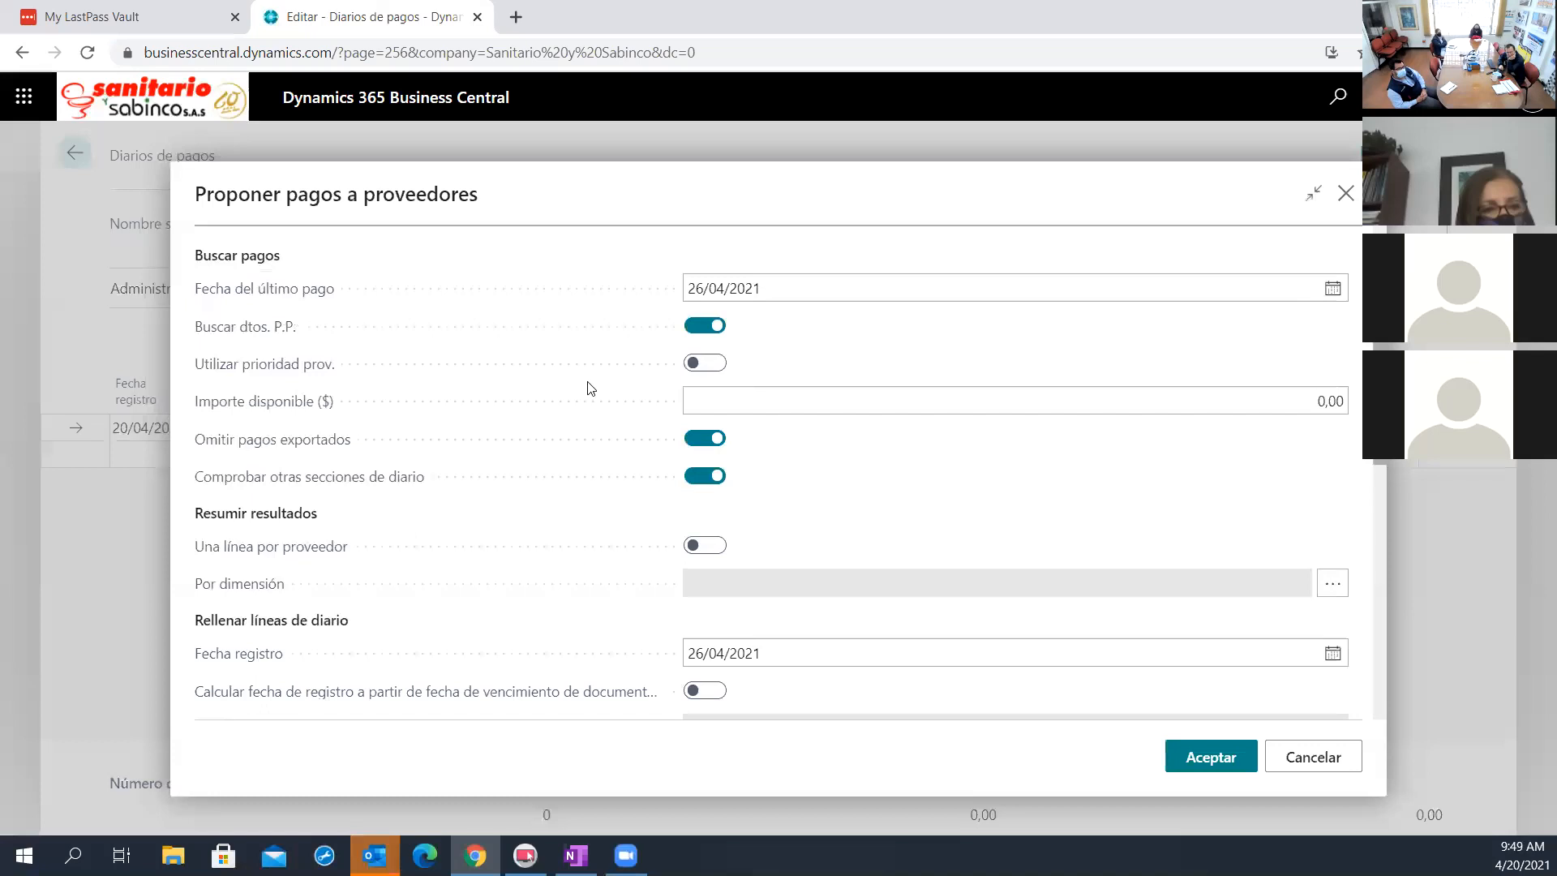
scroll(850, 541, "down", 6)
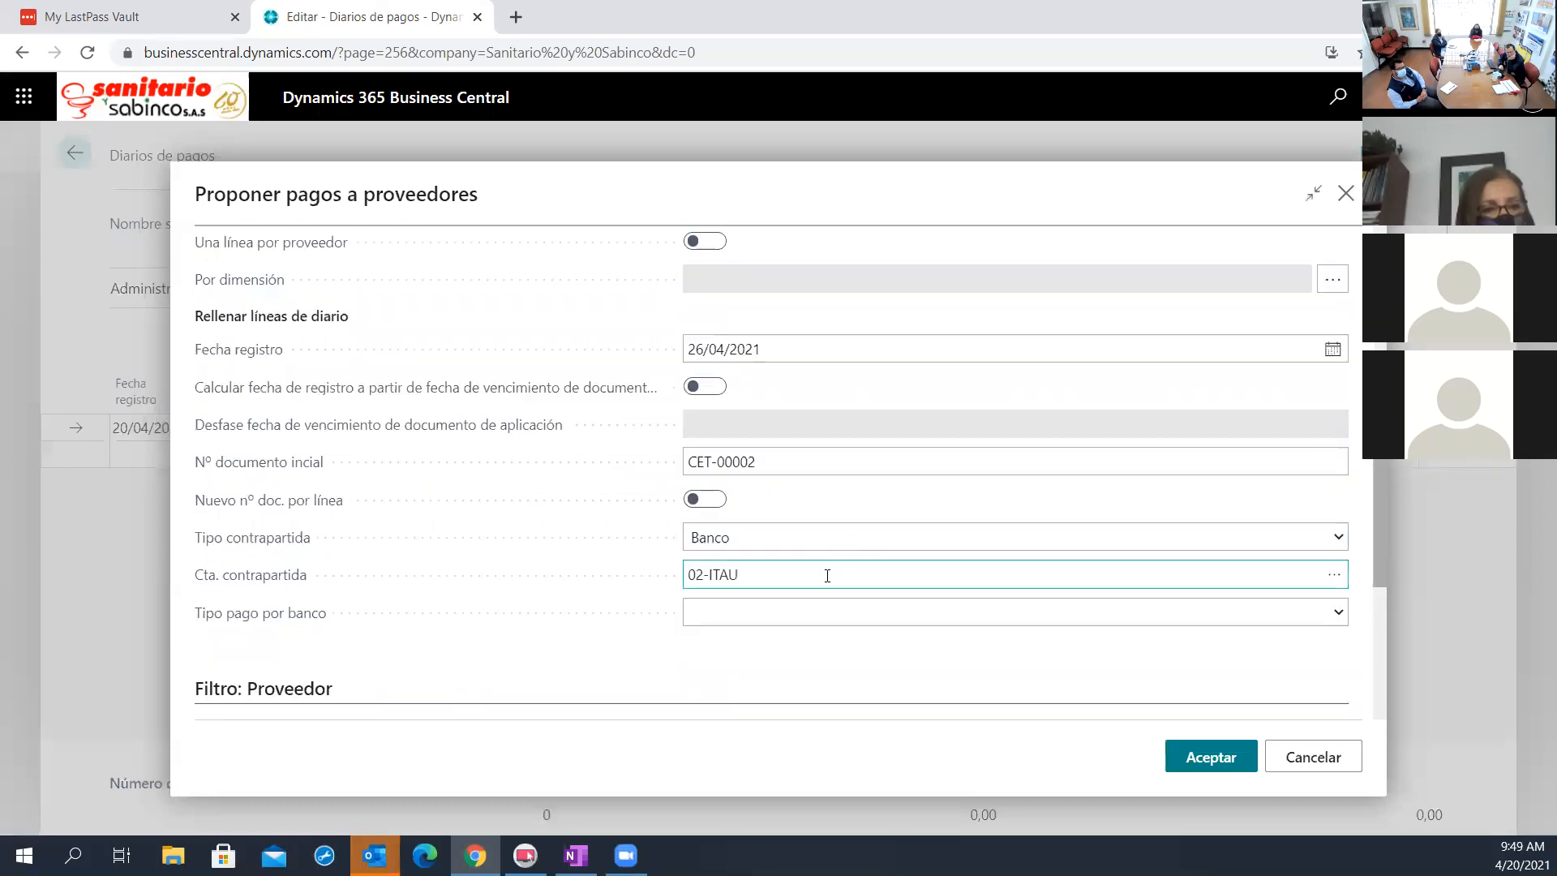
left_click(760, 547)
type("mexi")
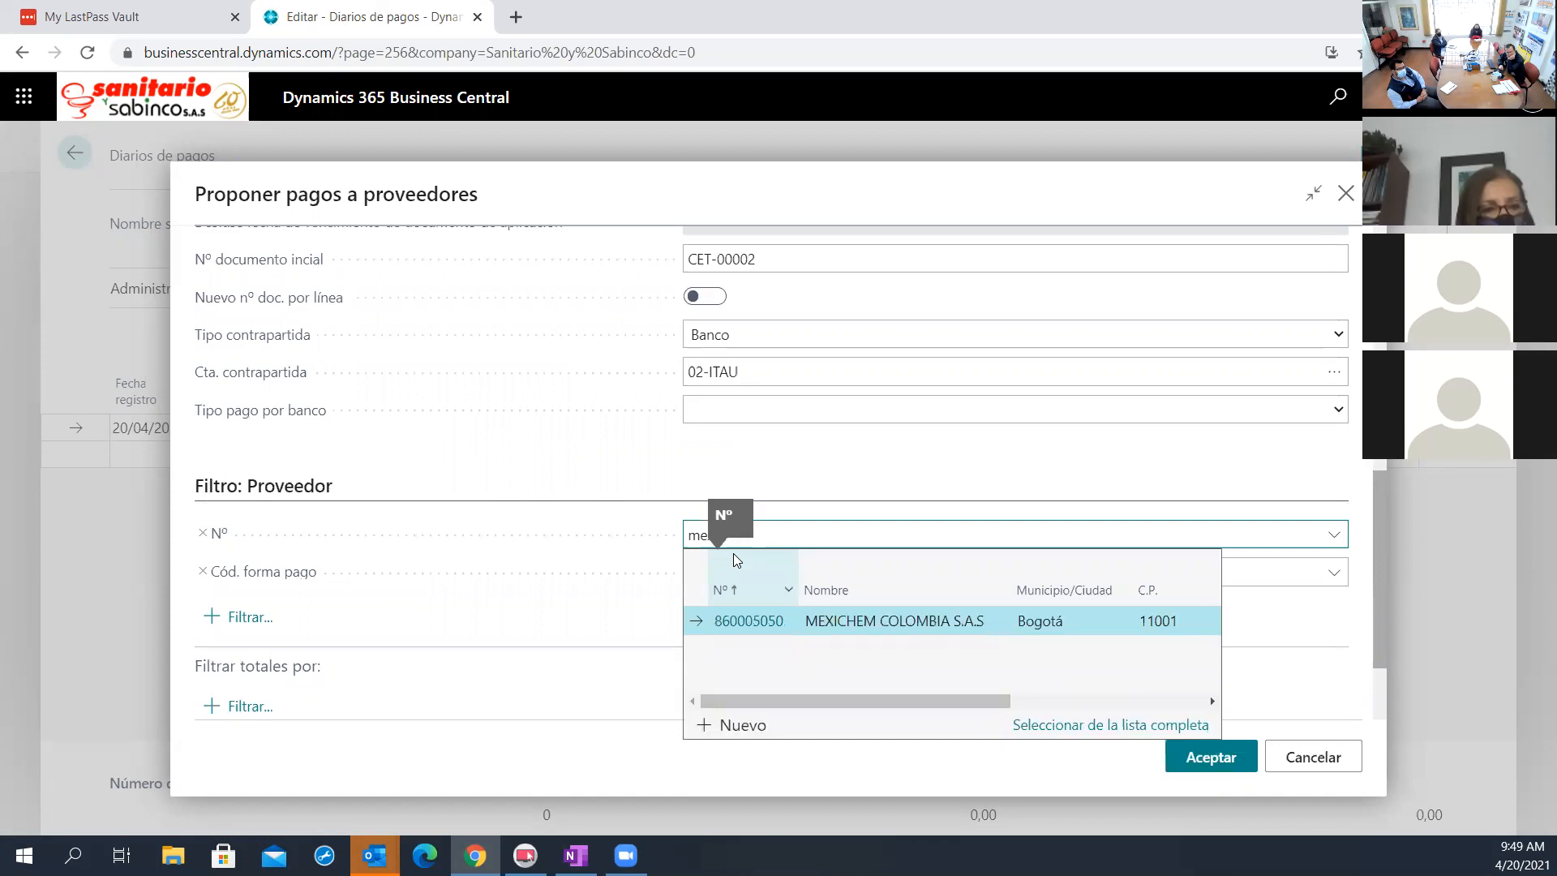
left_click(774, 621)
Enable one line per vendor in the proposal and generate the suggested Mexichem payment line
scroll(750, 526, "up", 5)
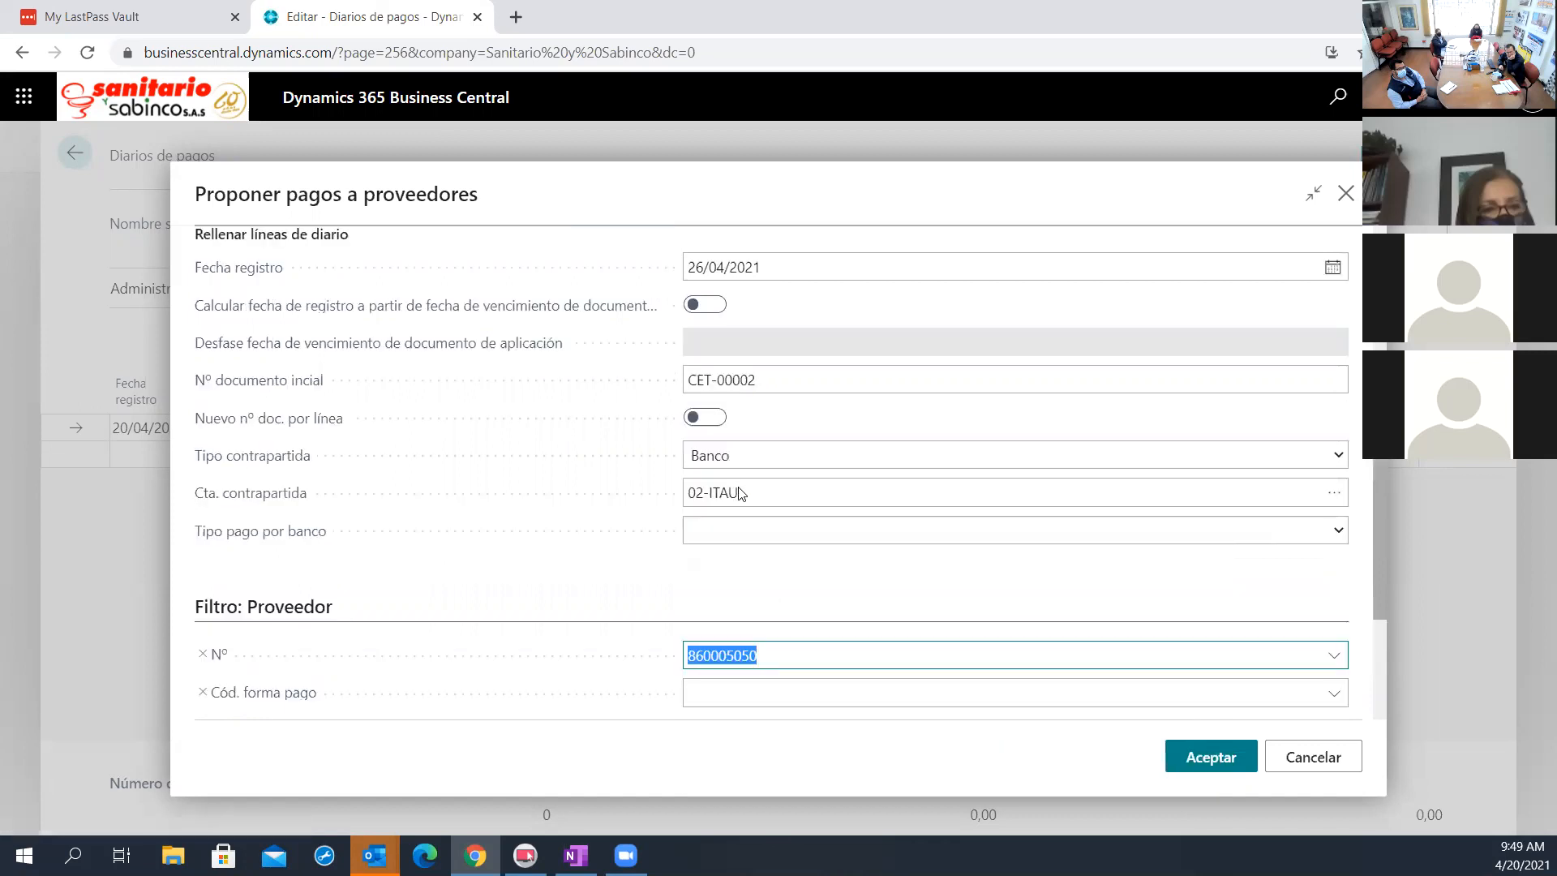
left_click(721, 443)
scroll(866, 466, "up", 3)
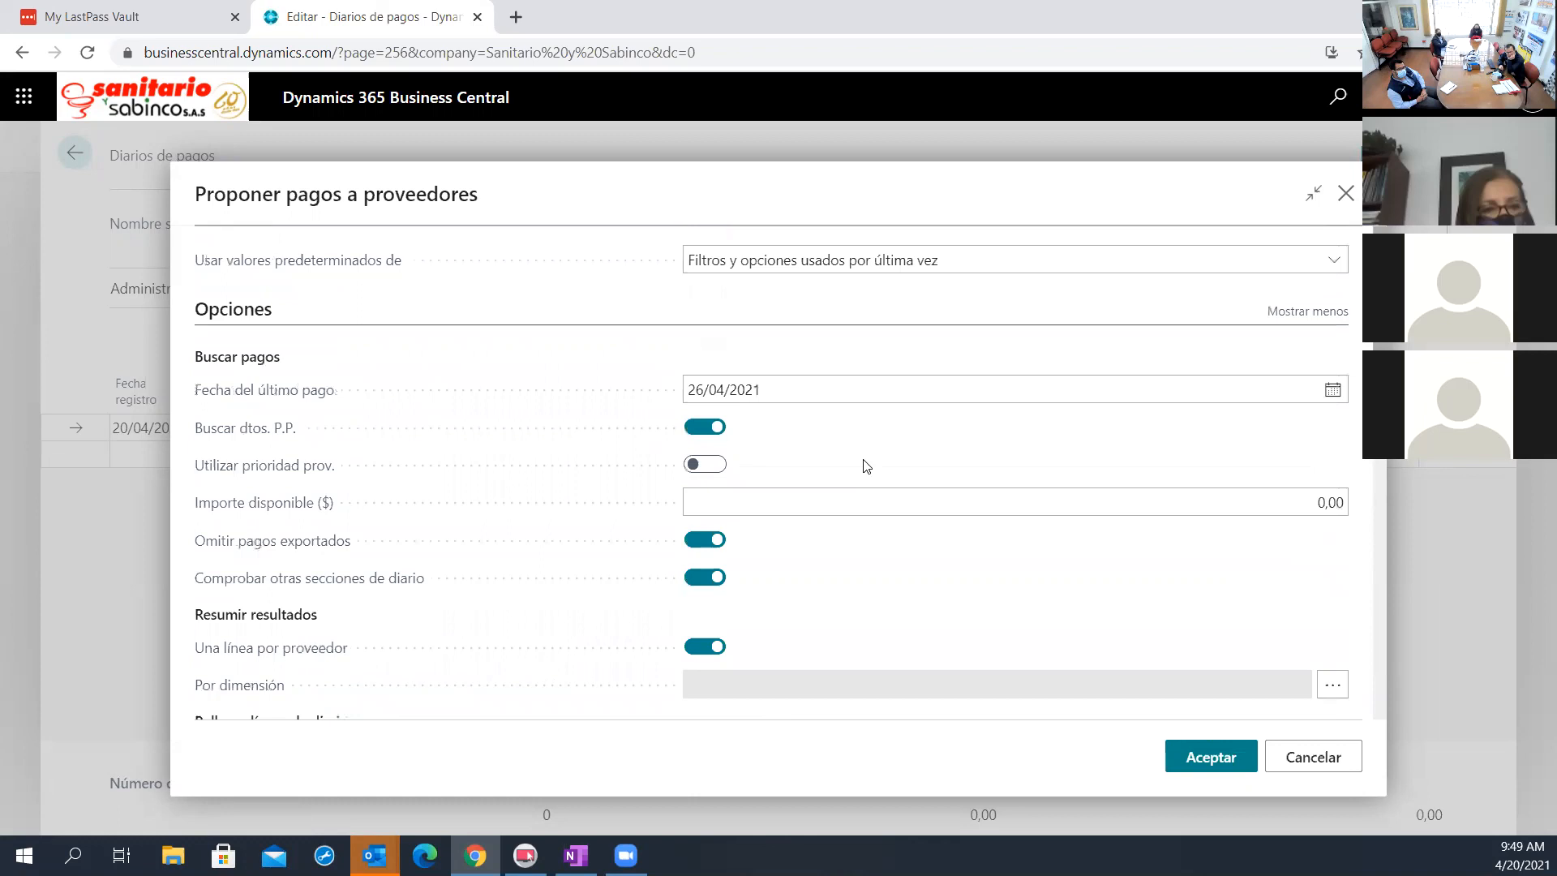
scroll(859, 492, "down", 5)
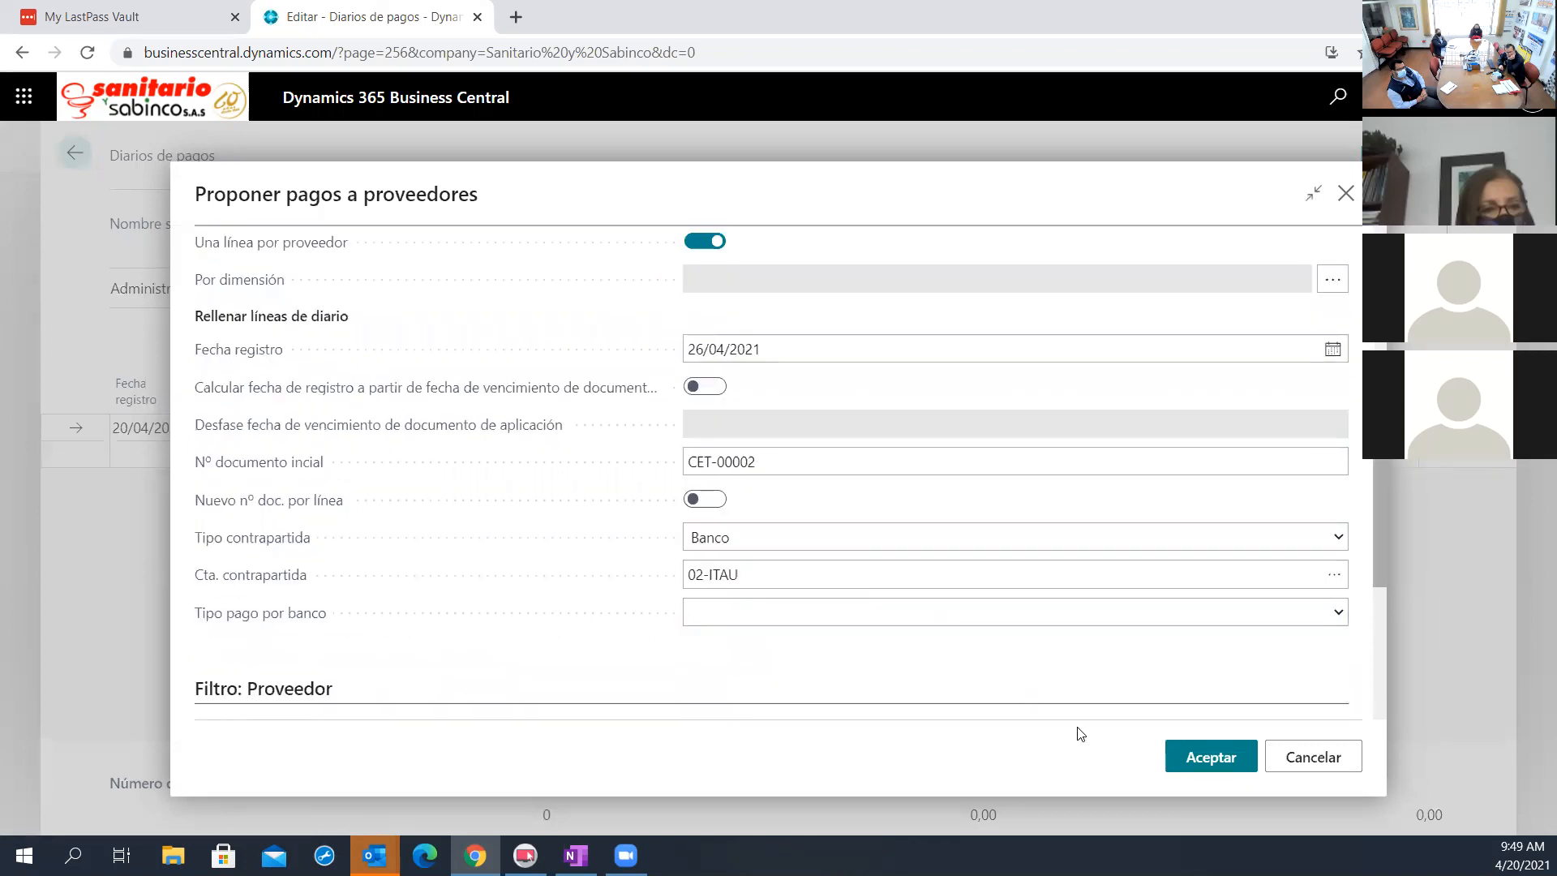
left_click(1193, 756)
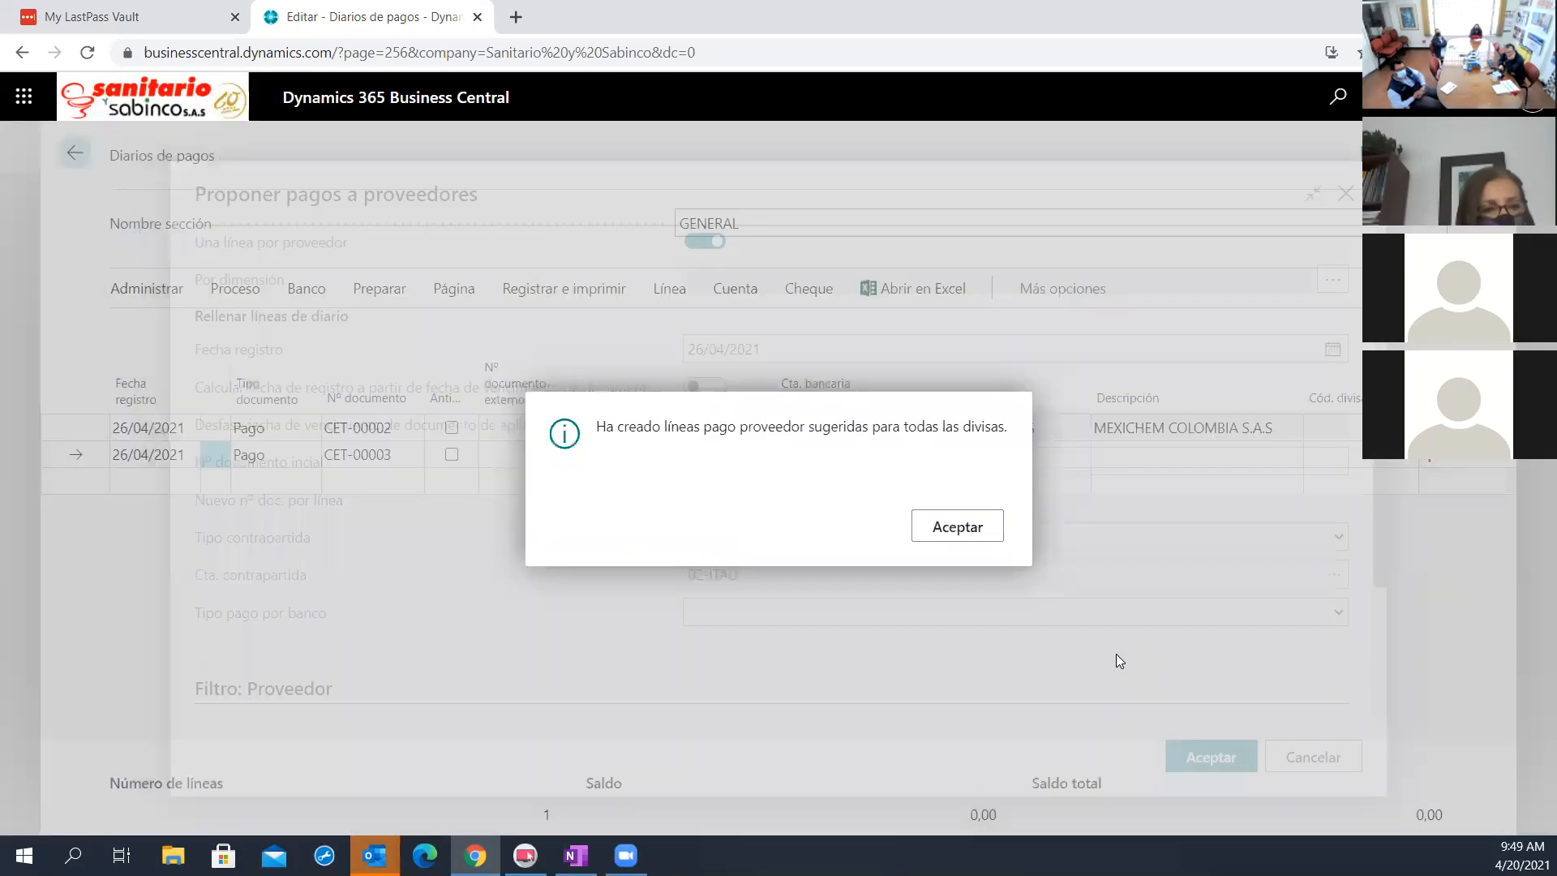
left_click(962, 536)
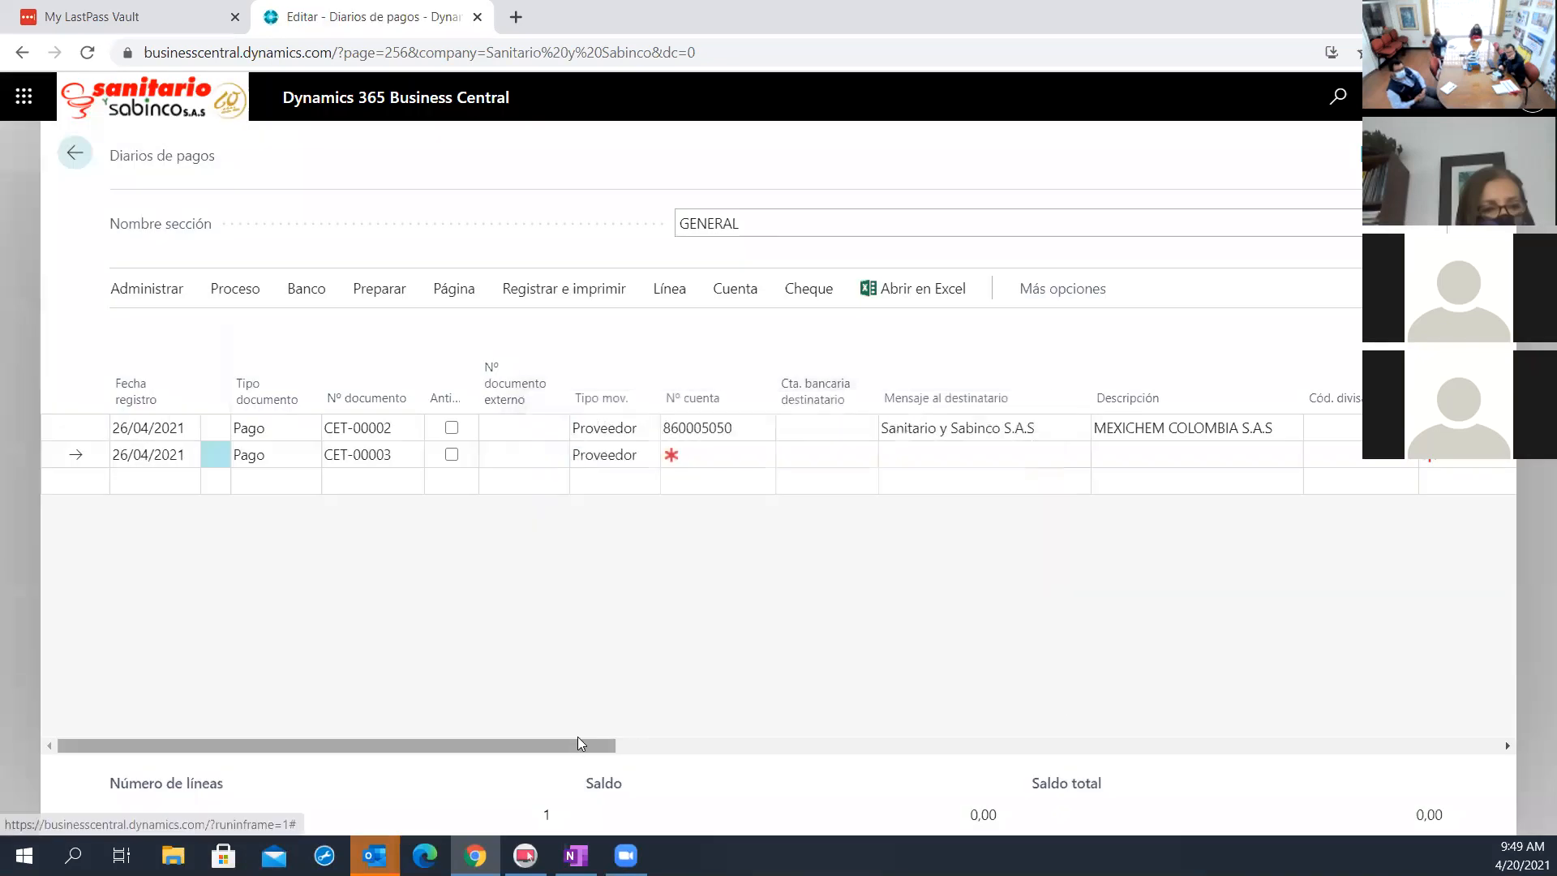
Review the Mexichem payment line across the journal's columns and check the pending vendor entries for the blank line below it
left_click_drag(741, 753, 901, 754)
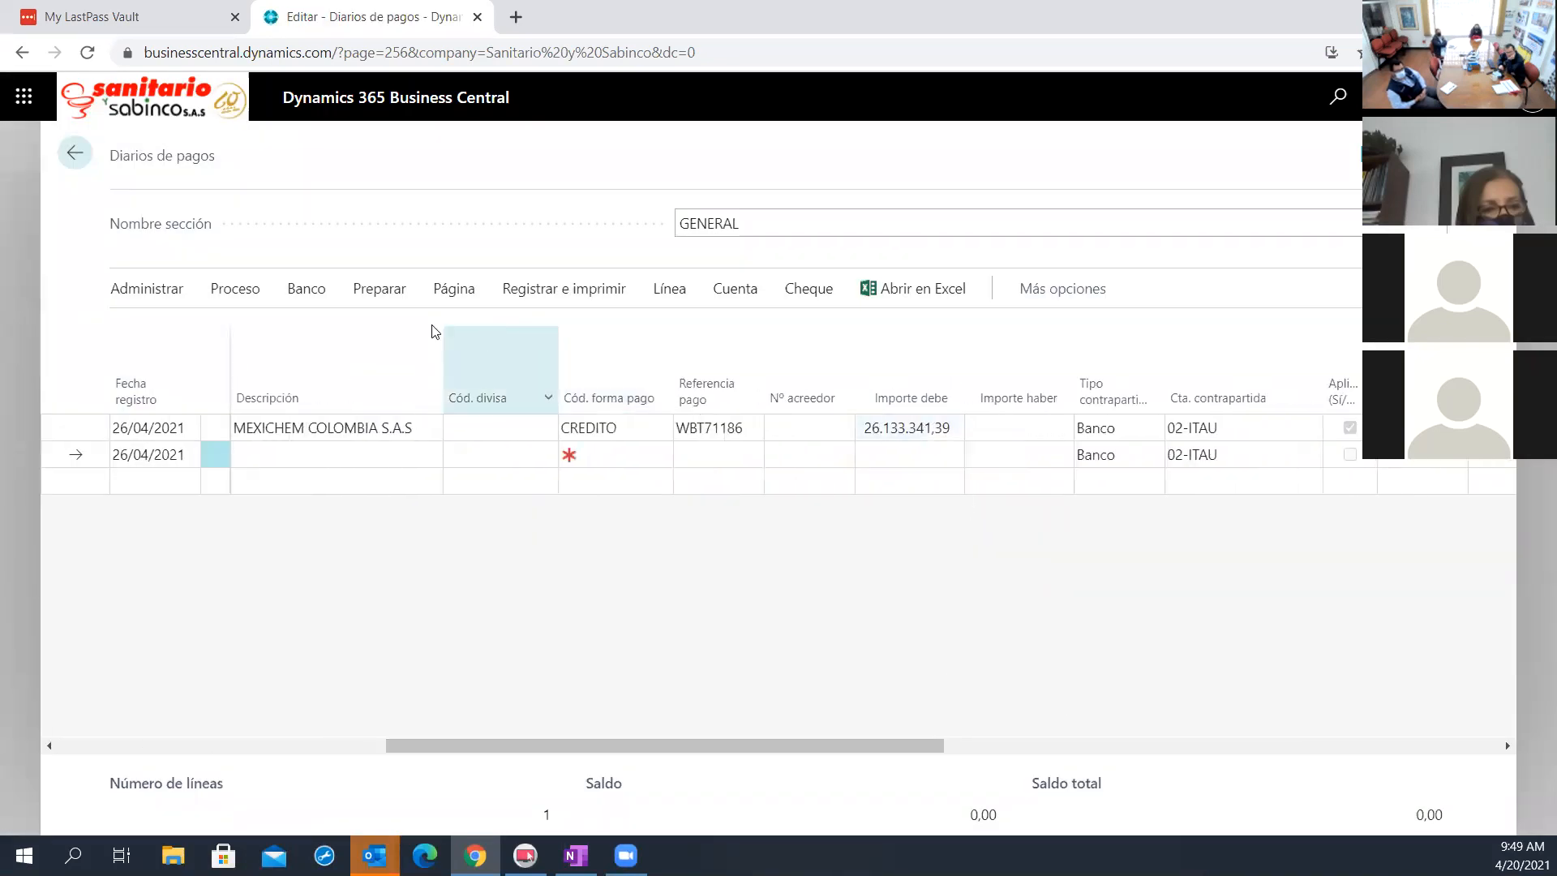
left_click(232, 290)
left_click(200, 339)
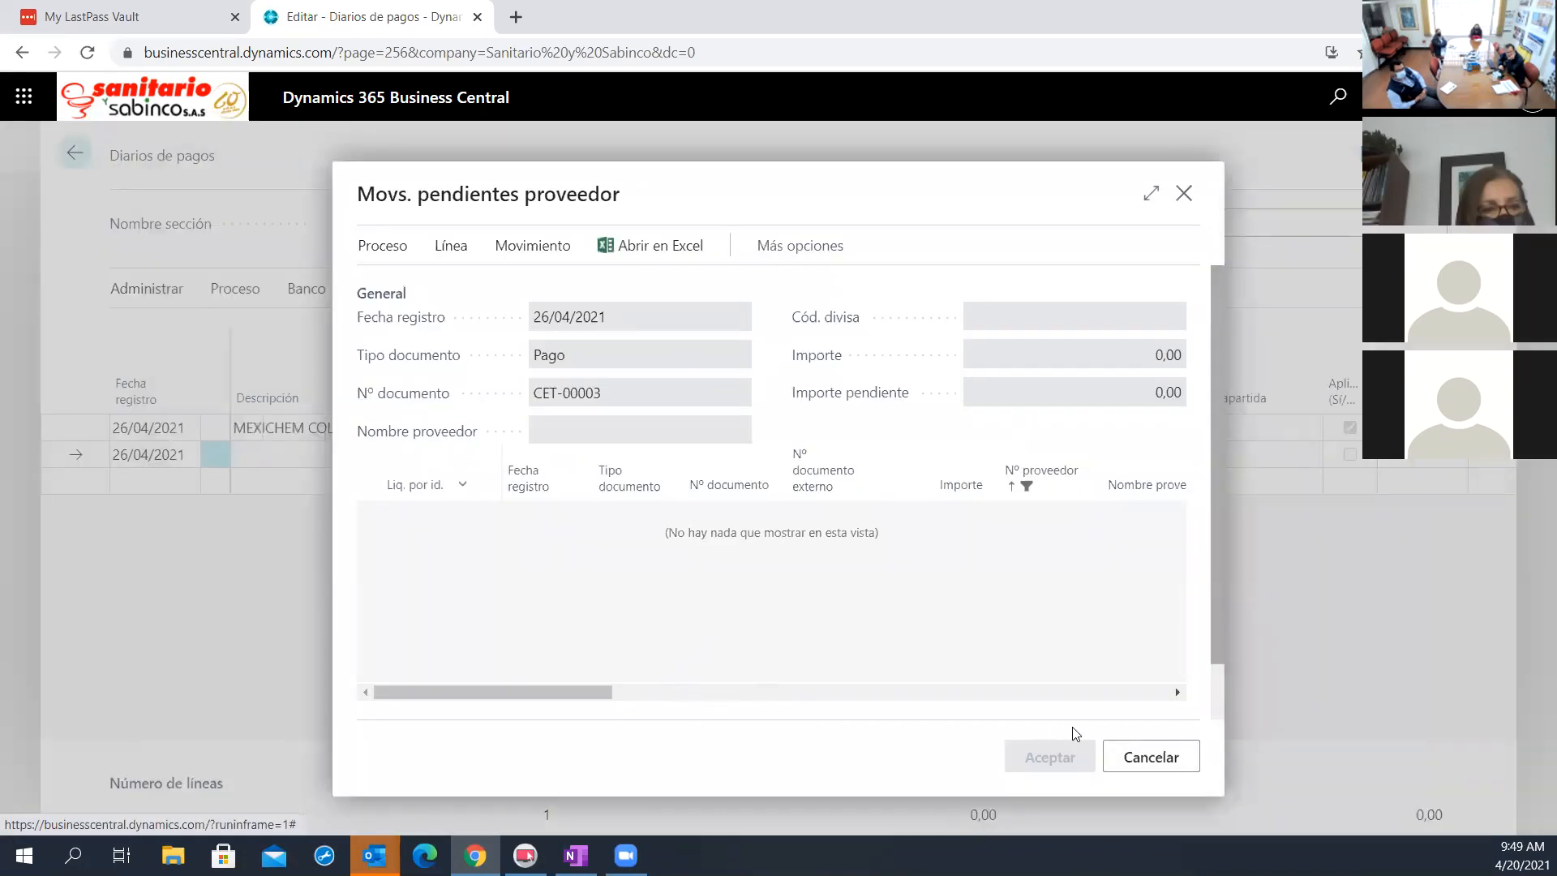
left_click(1151, 757)
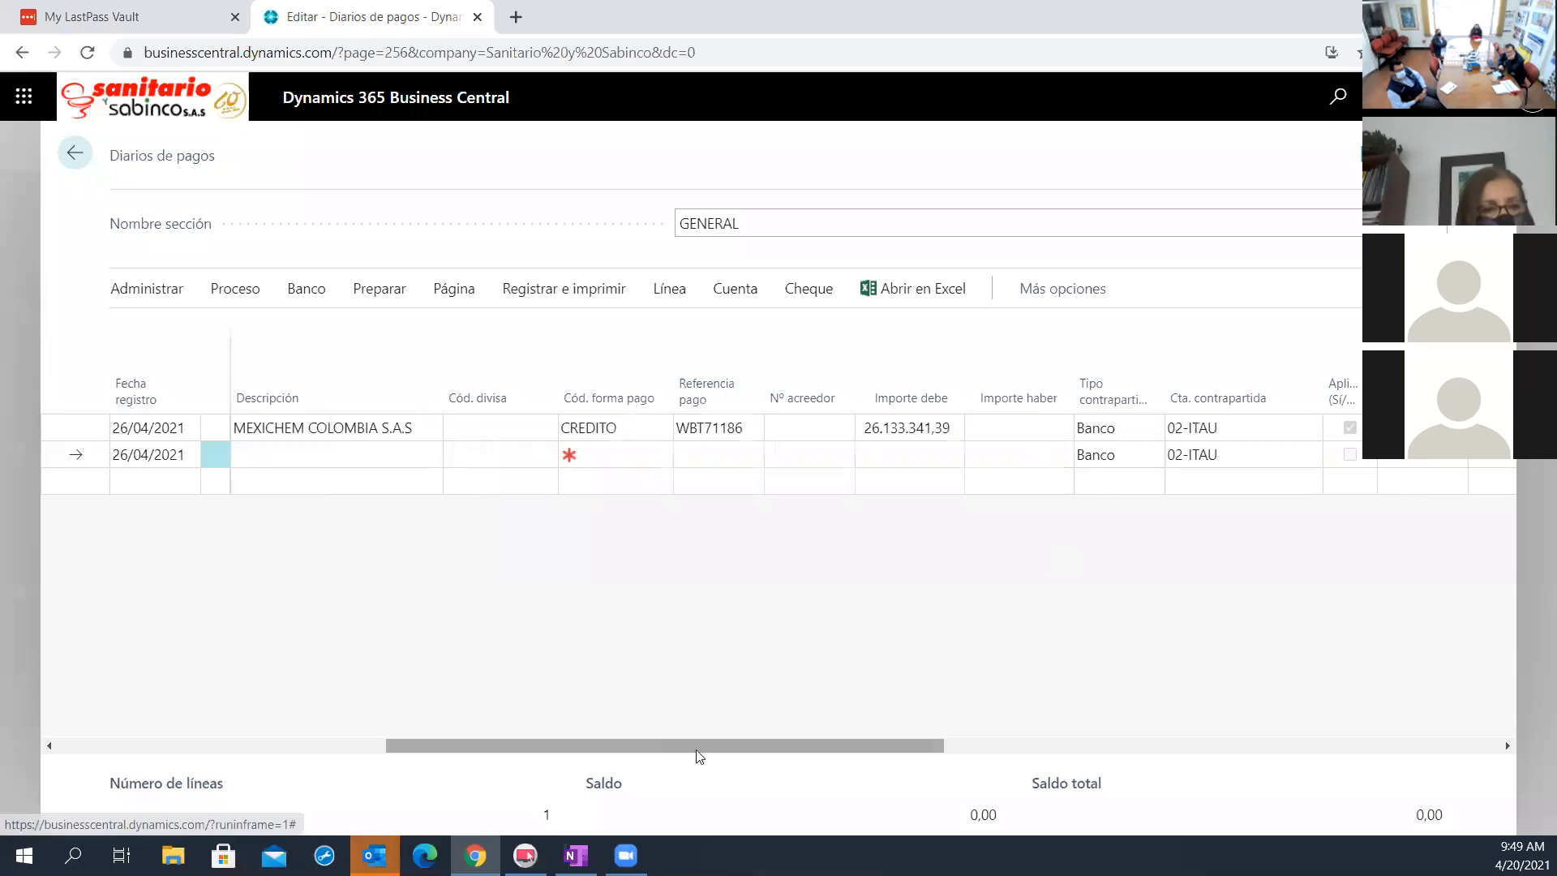
left_click_drag(699, 756, 1150, 755)
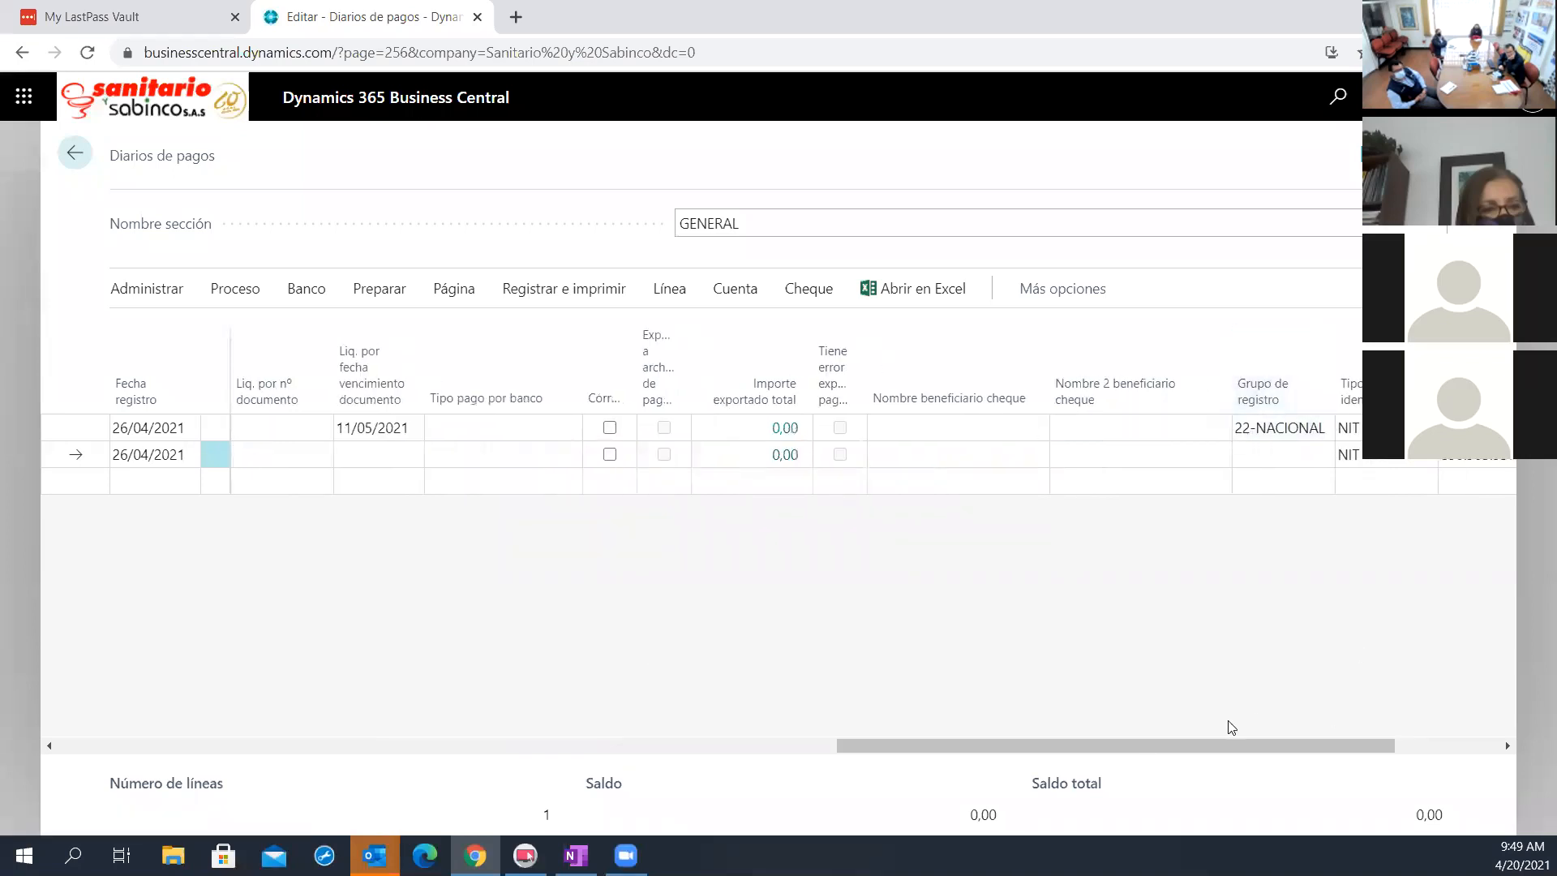
left_click_drag(891, 742, 1098, 770)
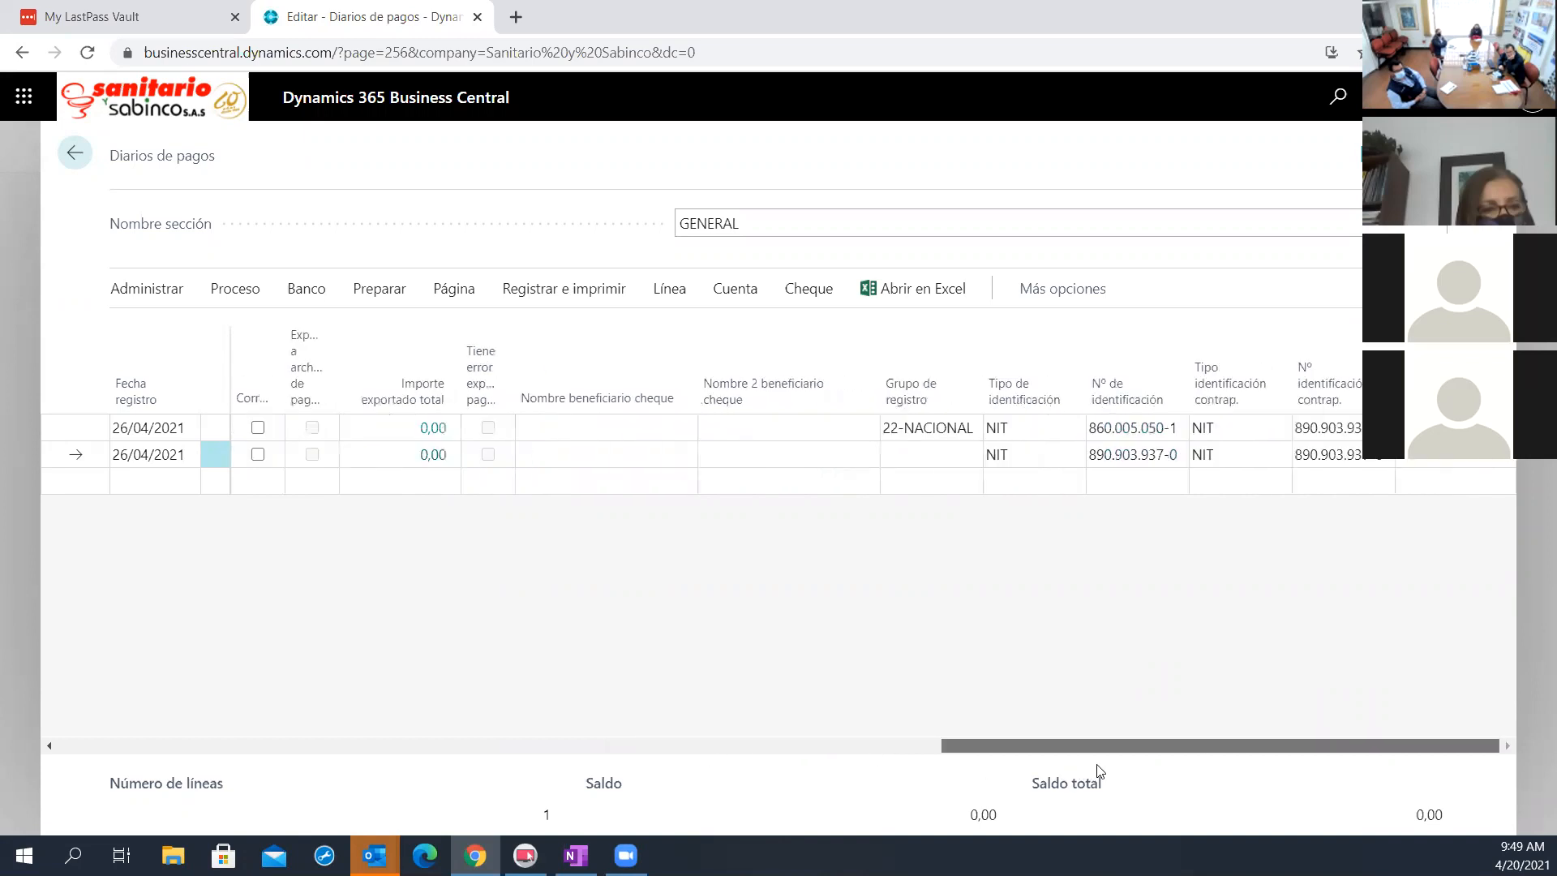
left_click_drag(996, 746, 611, 767)
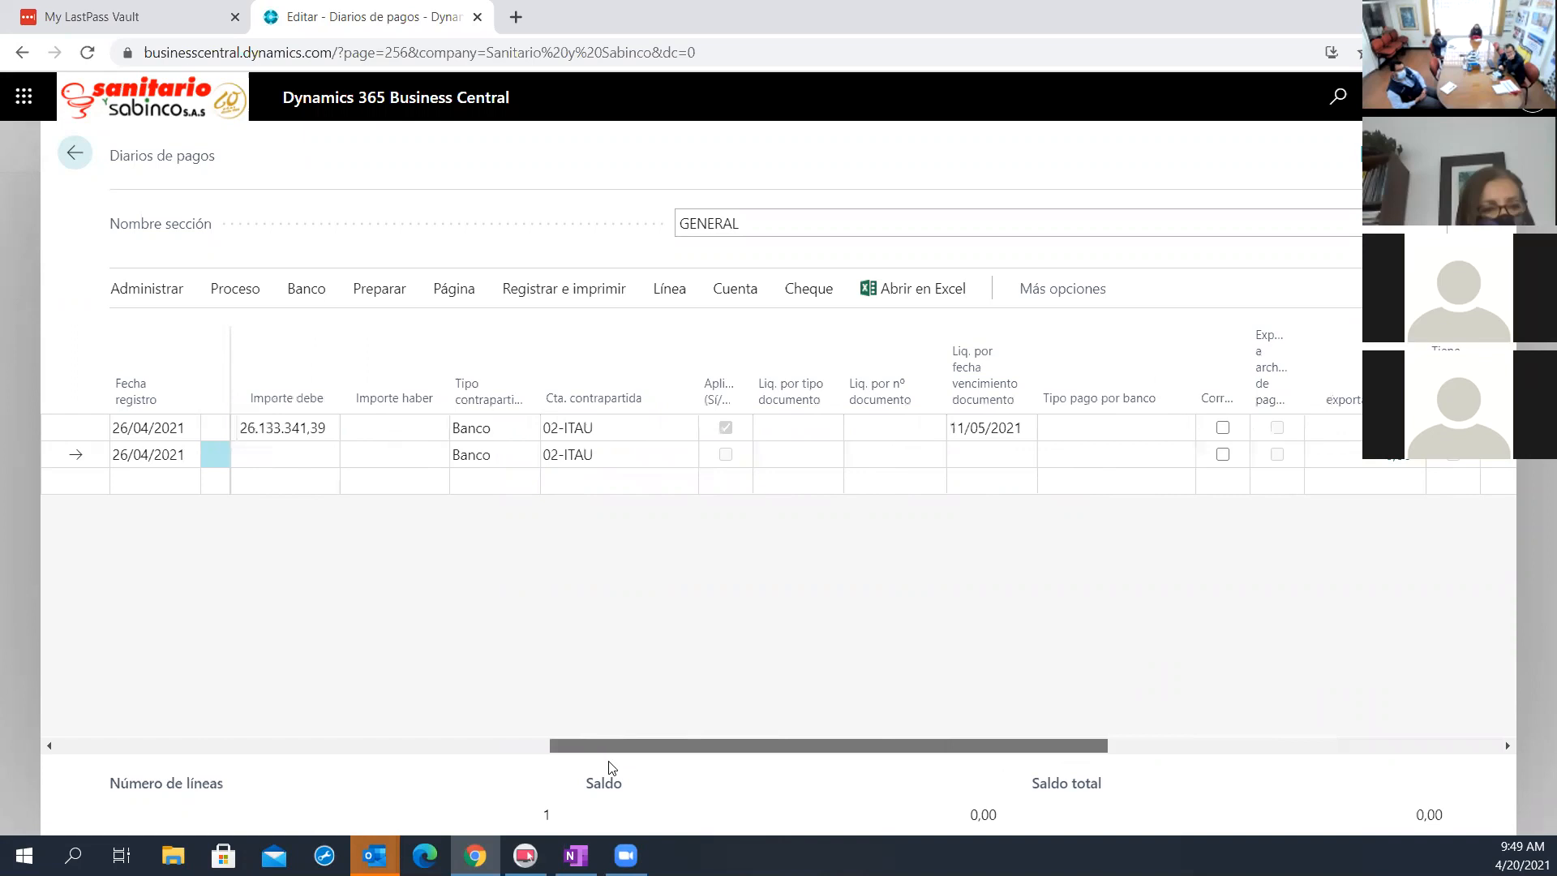
Look up the pending vendor entries for the Mexichem payment line and examine the invoices and settlement totals without applying changes
left_click(930, 430)
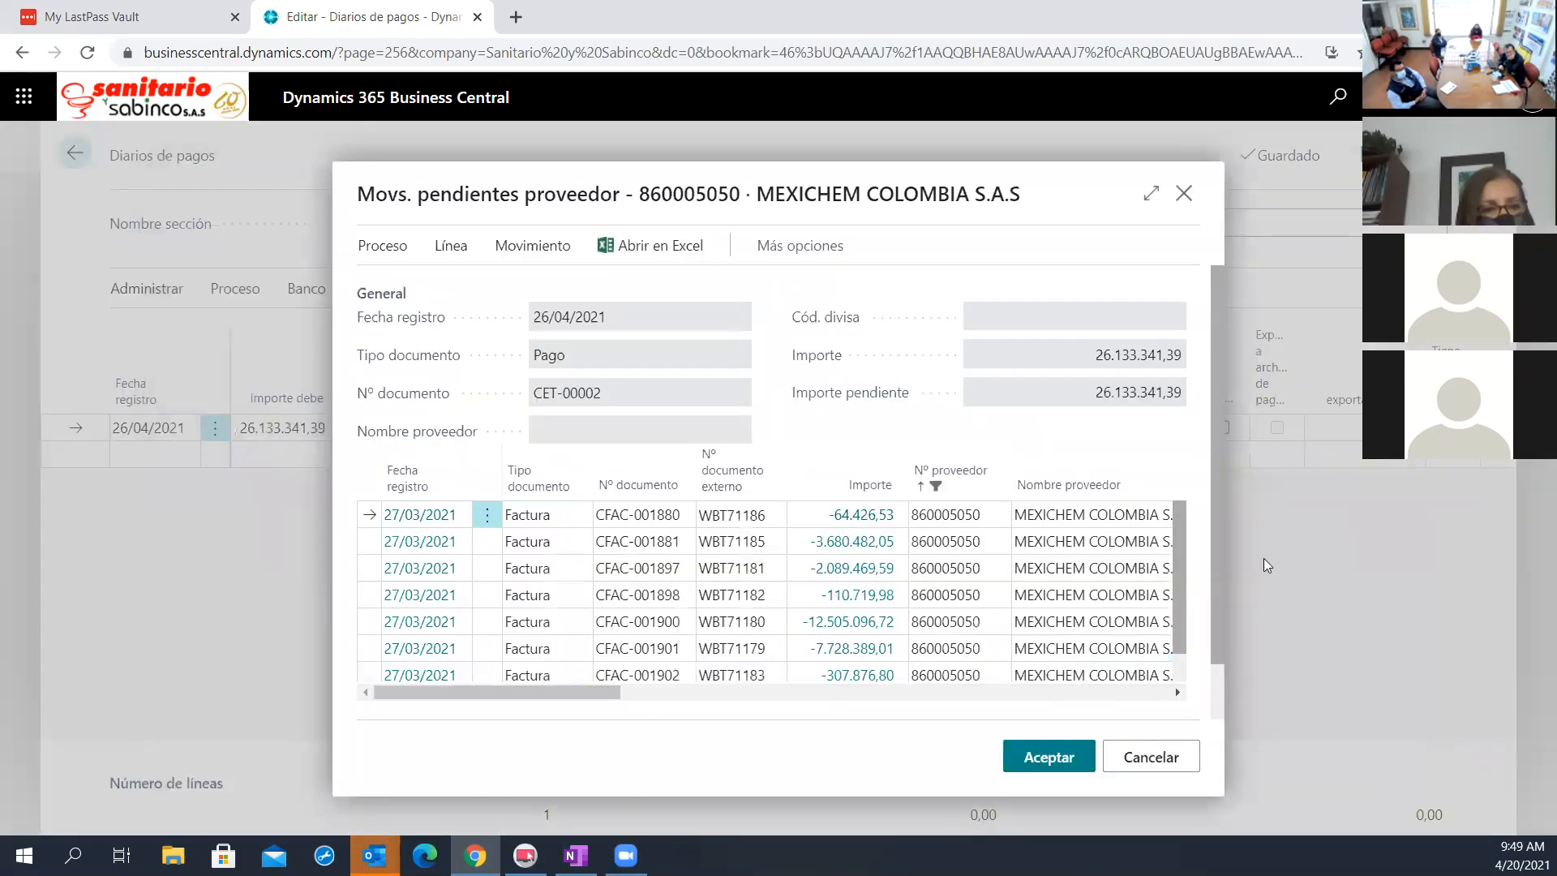
left_click(1157, 196)
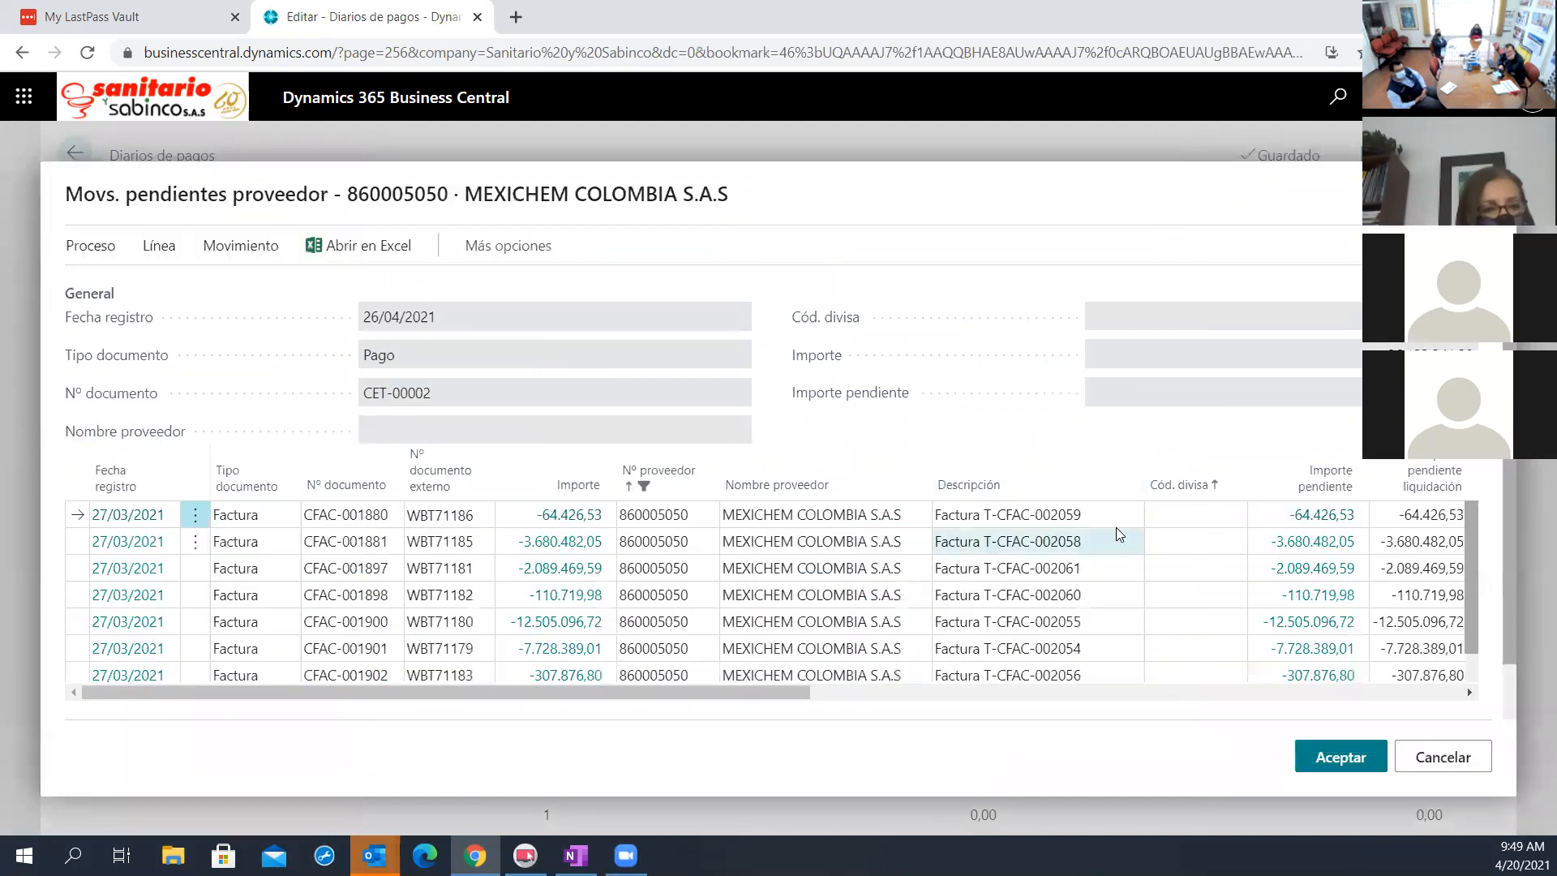
scroll(1176, 638, "down", 1)
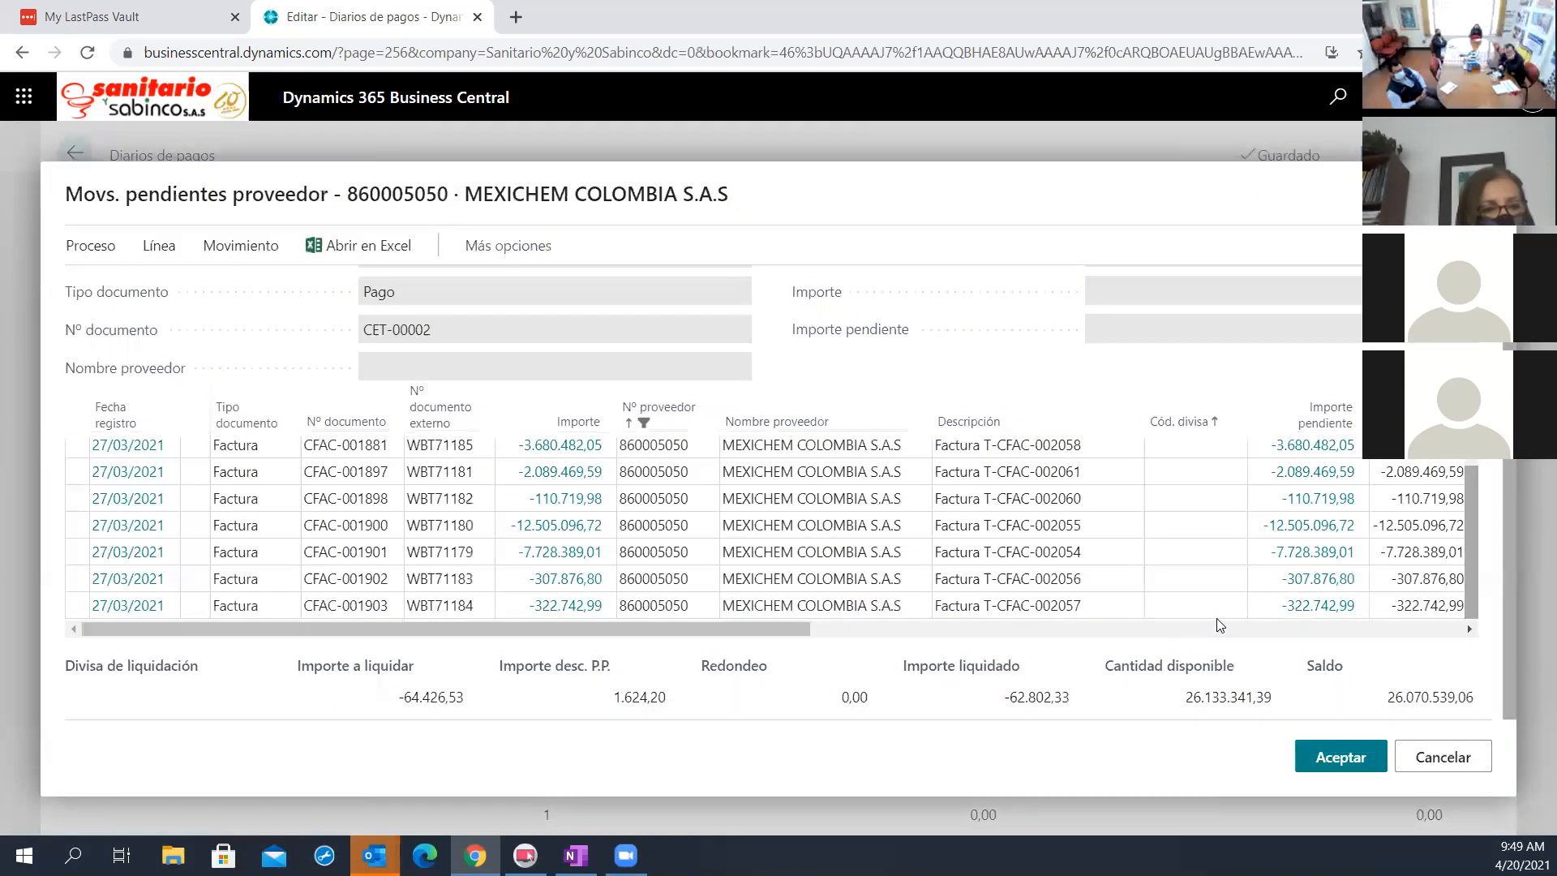
scroll(1363, 677, "up", 1)
scroll(1362, 677, "up", 1)
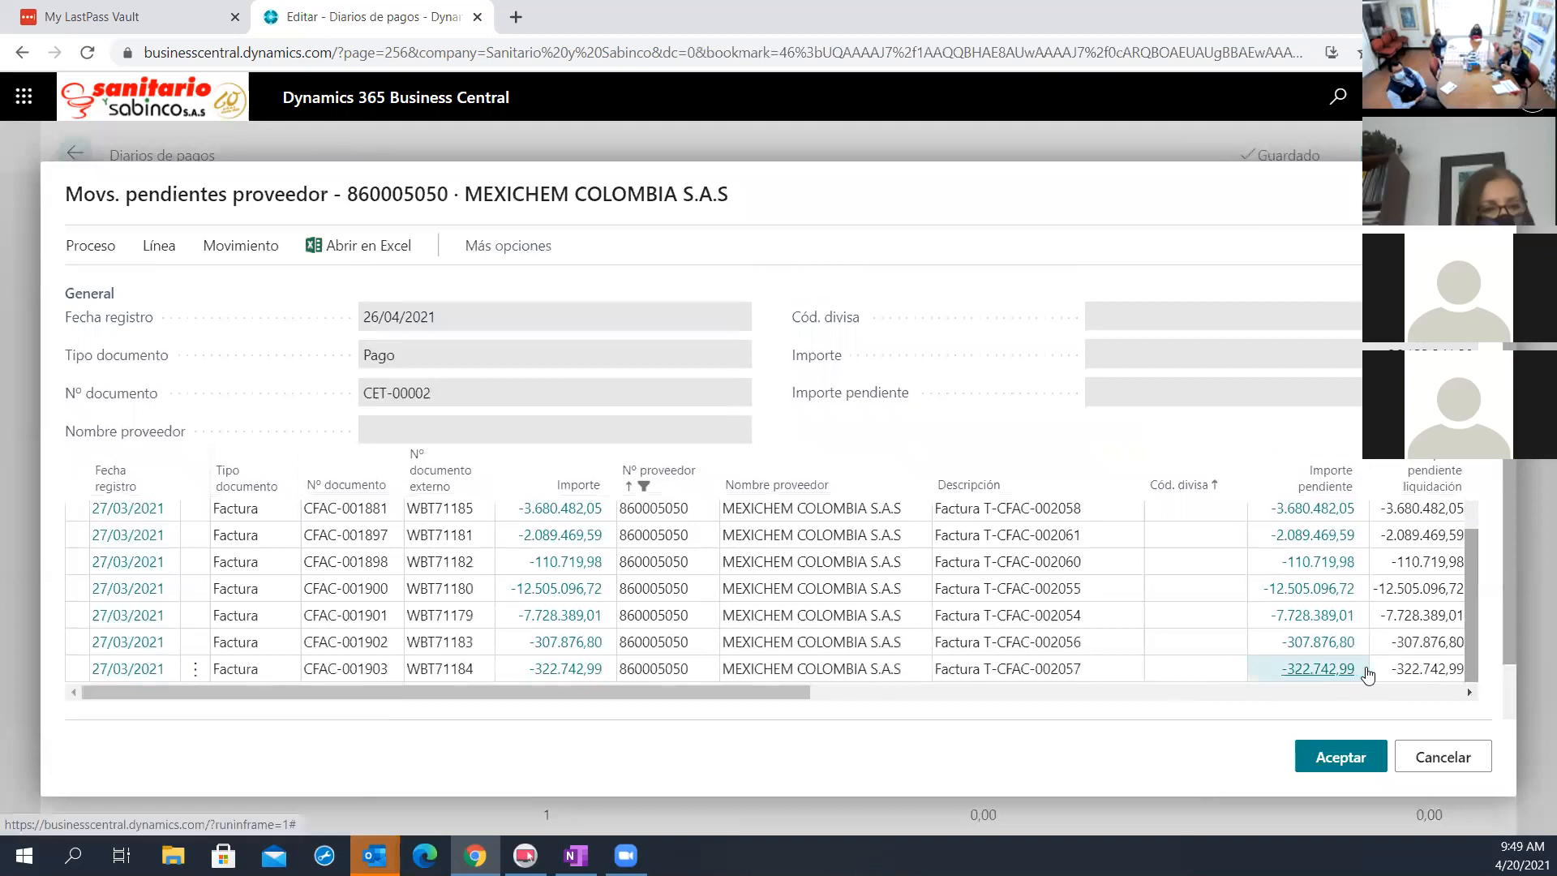
scroll(1484, 625, "up", 1)
scroll(1484, 584, "down", 1)
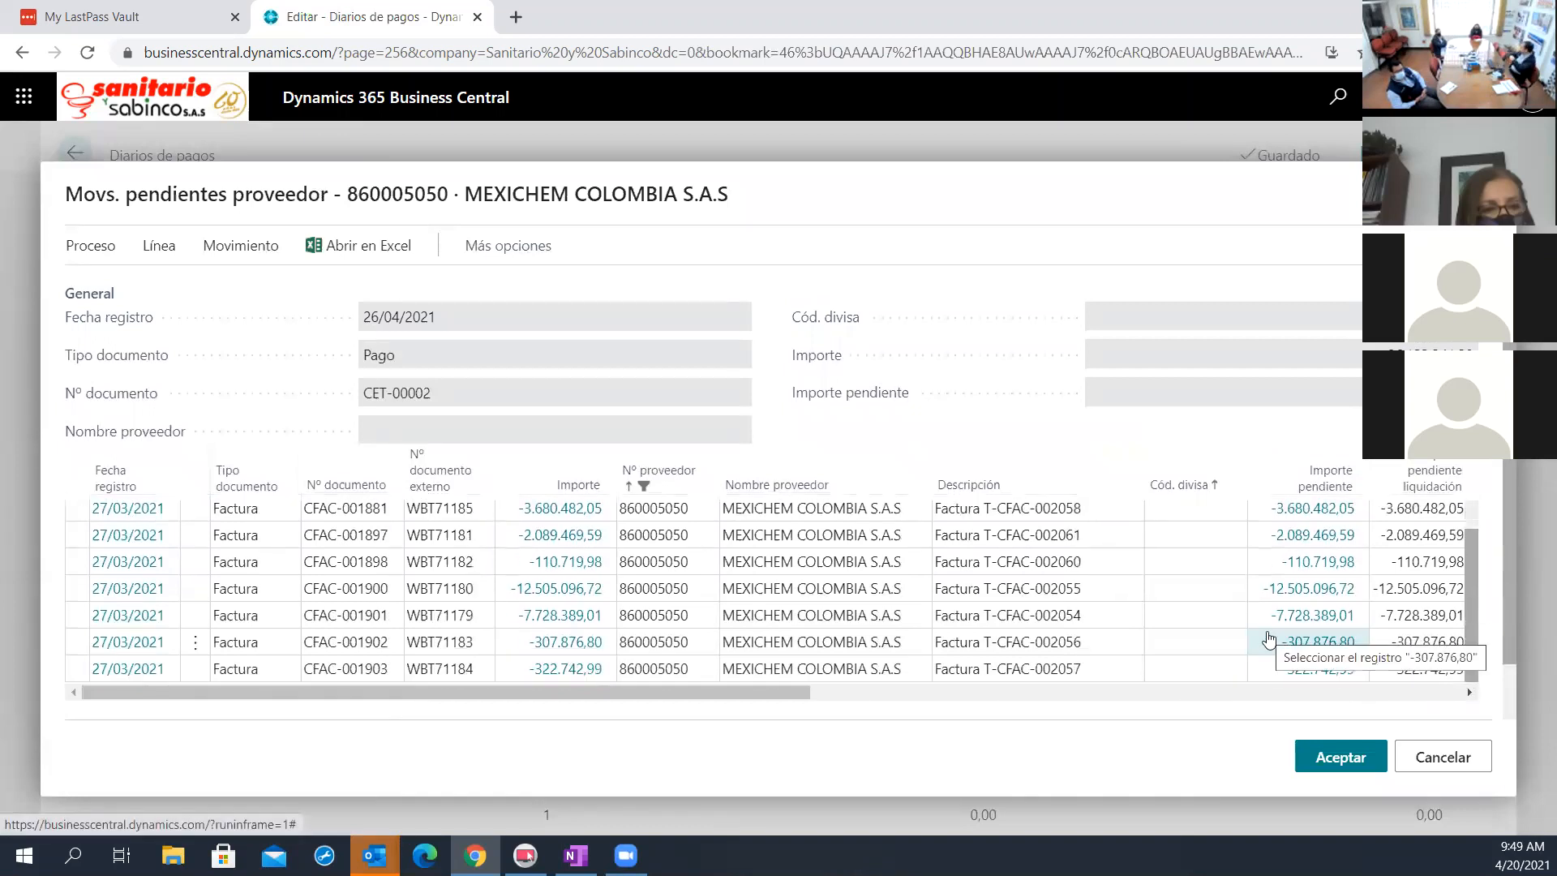
scroll(1313, 697, "down", 2)
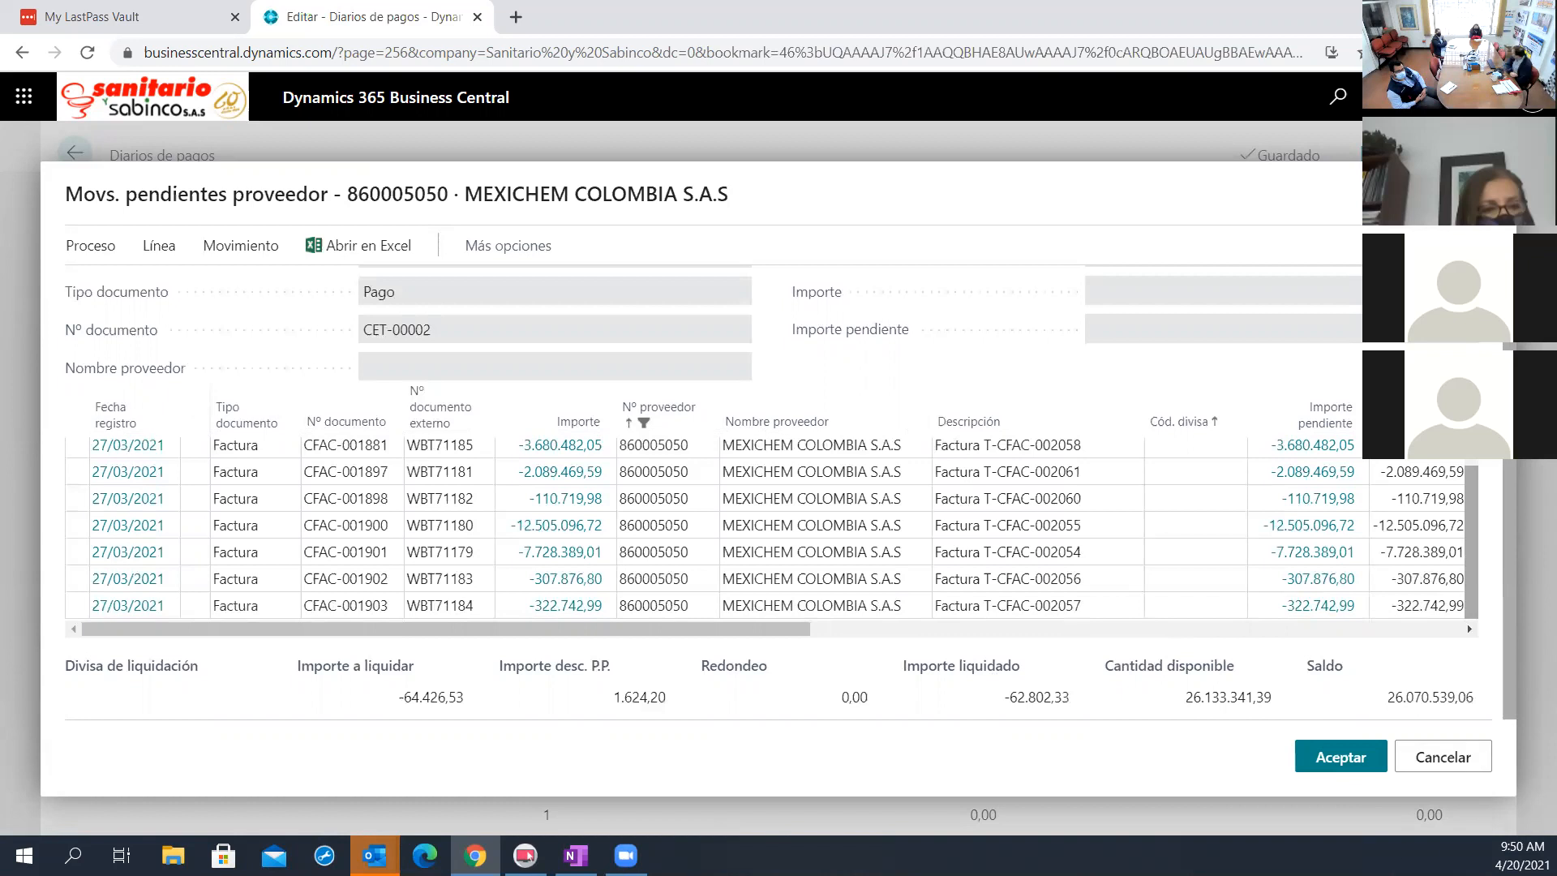
left_click(1462, 766)
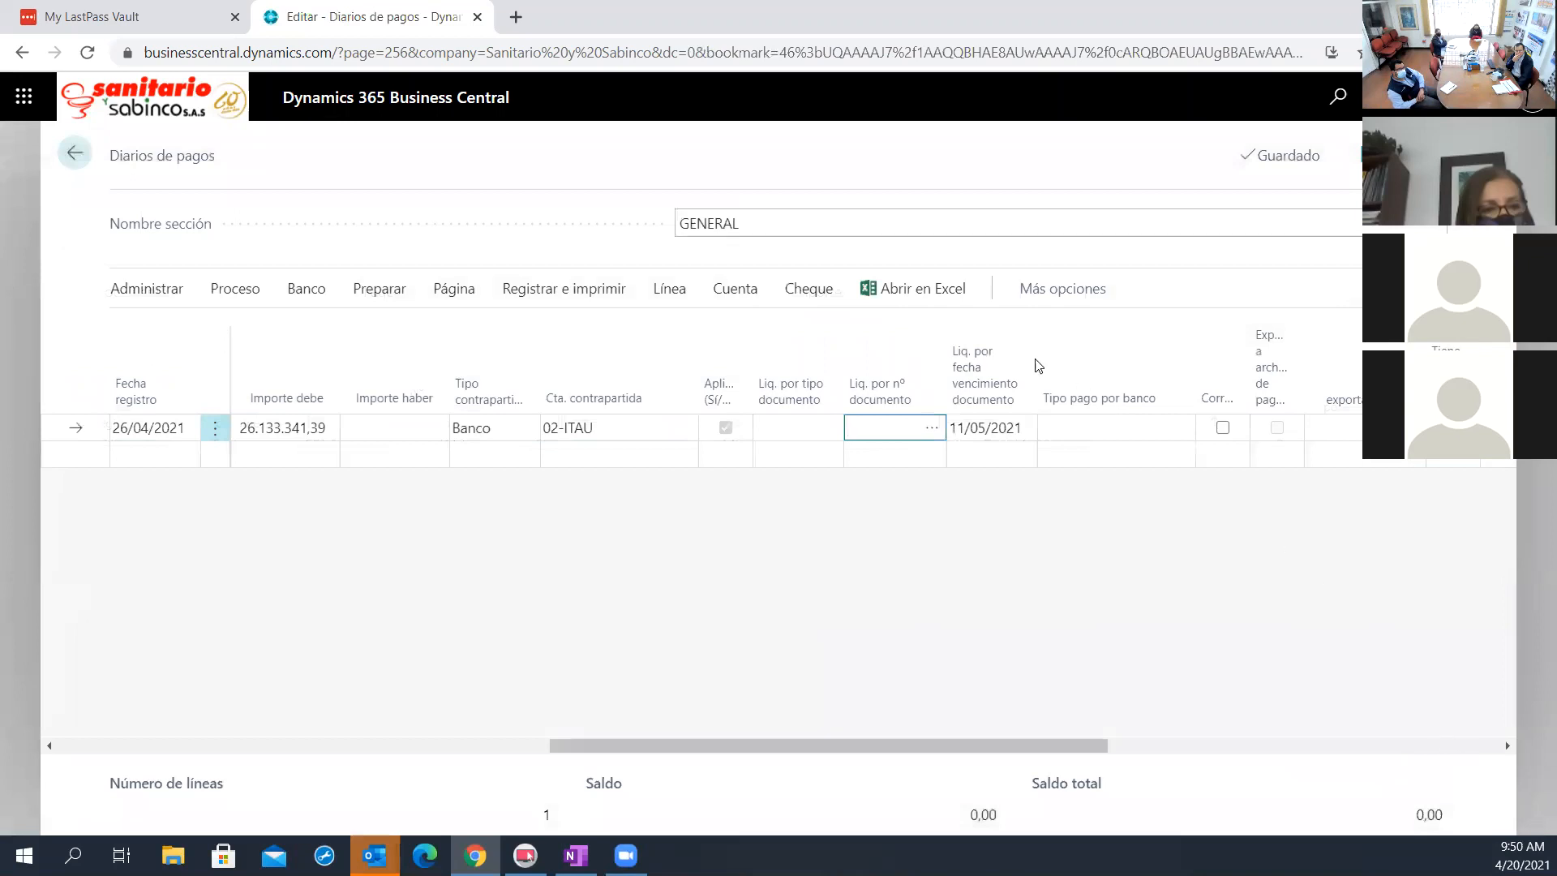
Preview the posting of the Mexichem payment, accepting the future posting date, and examine its general ledger entries
left_click(805, 292)
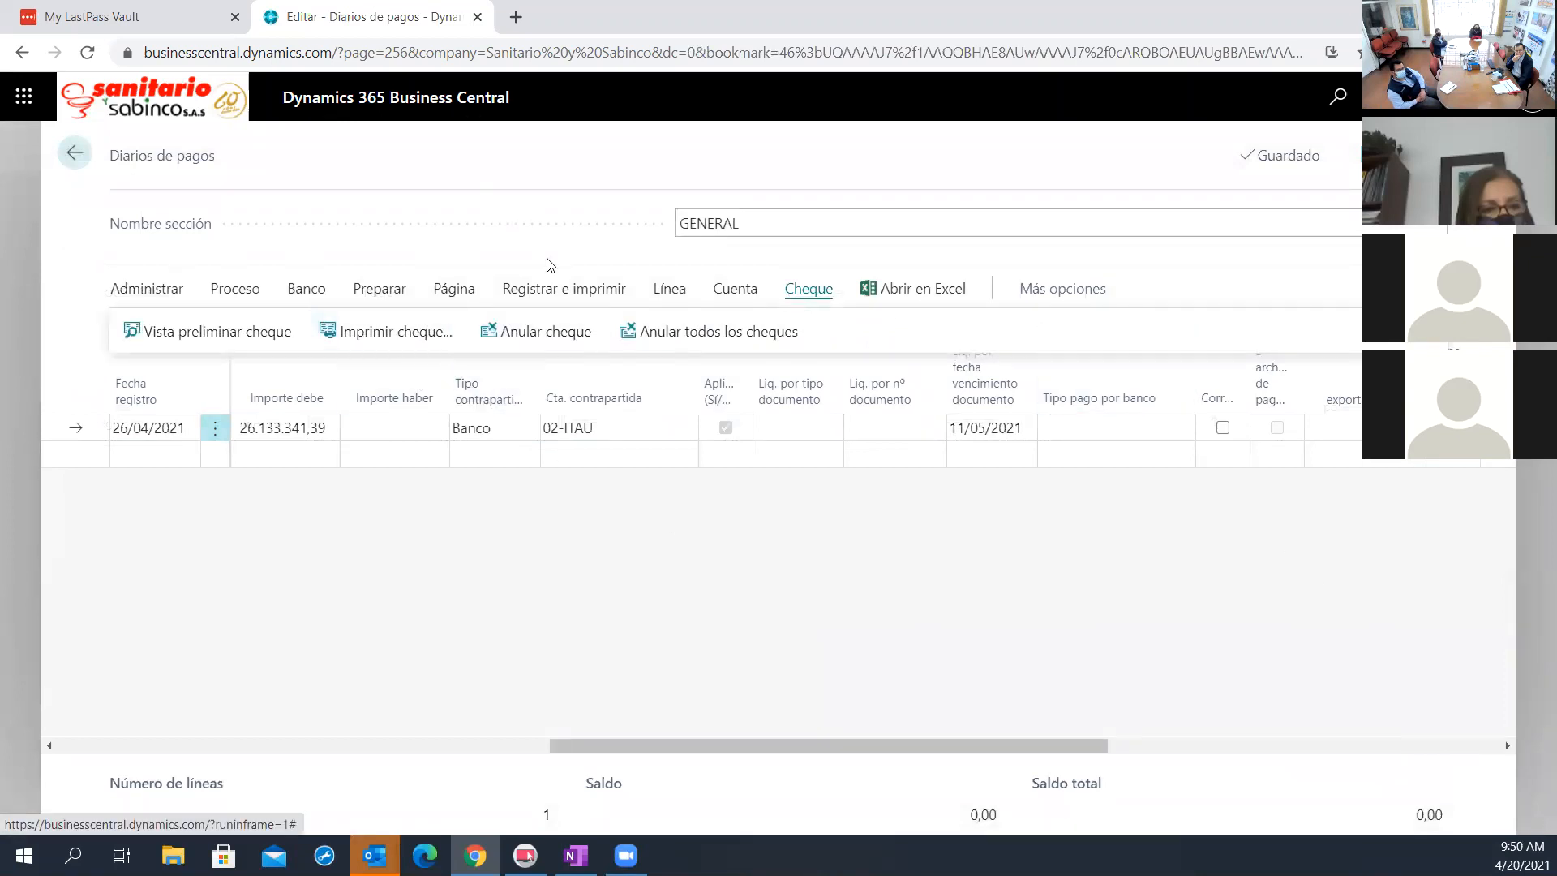
left_click(561, 290)
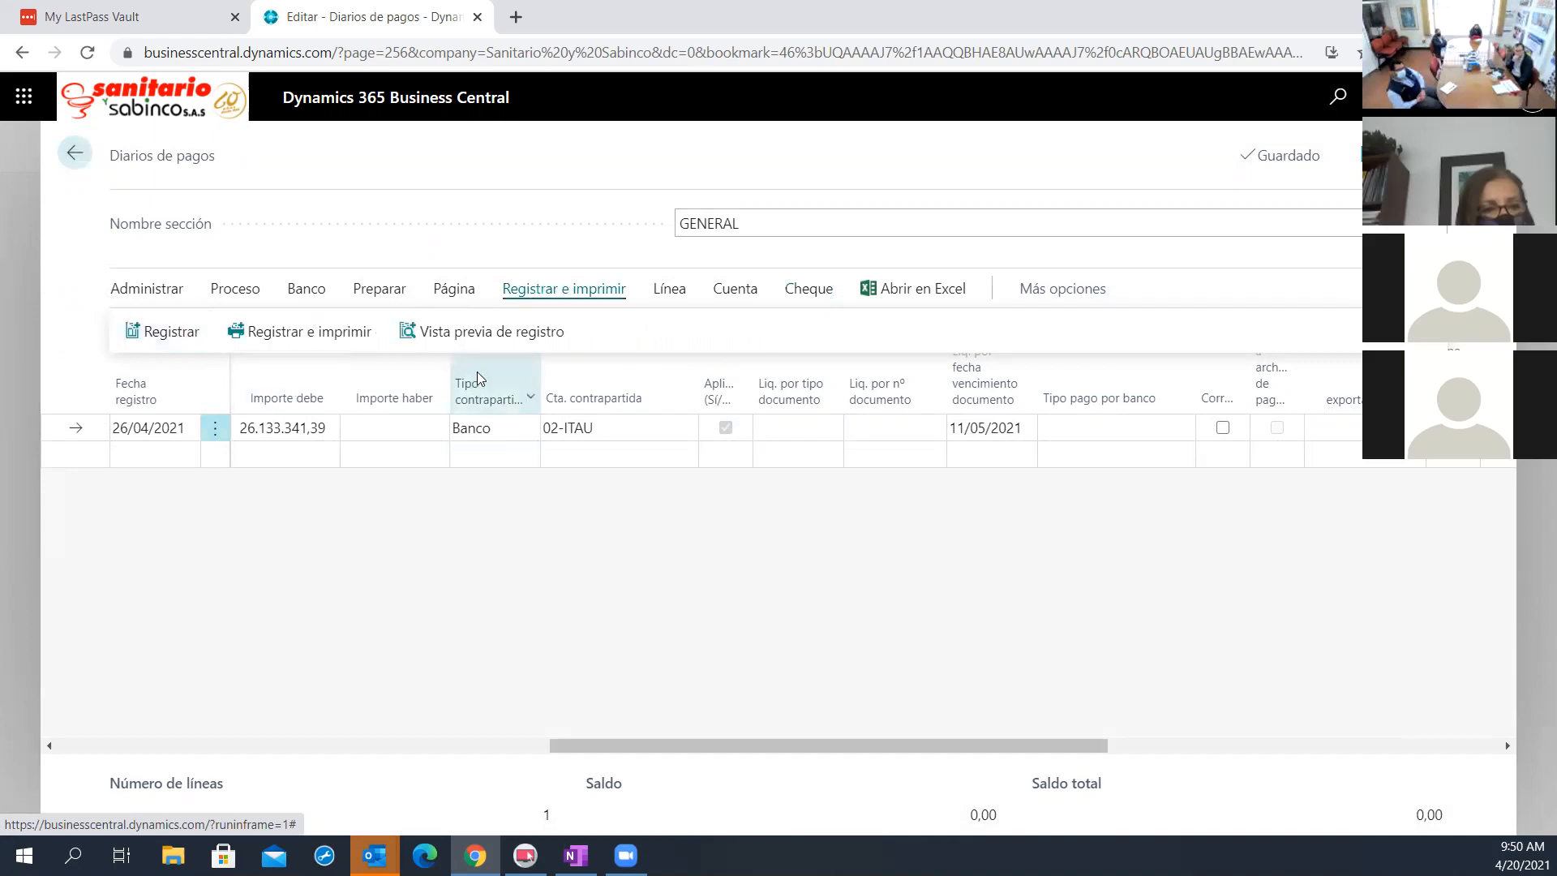
left_click(497, 337)
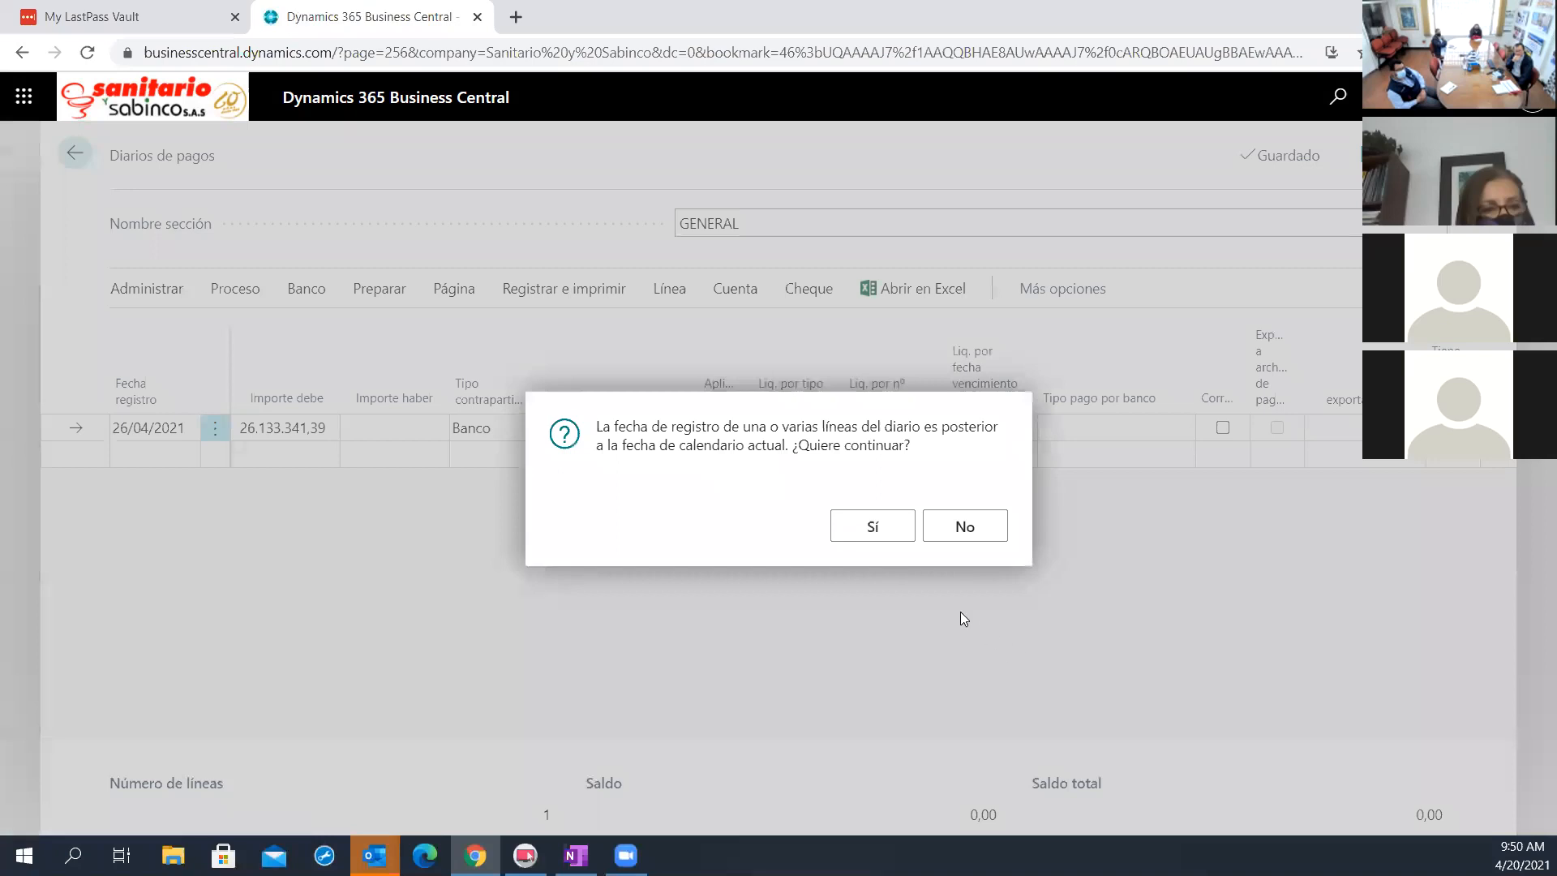
key("Return")
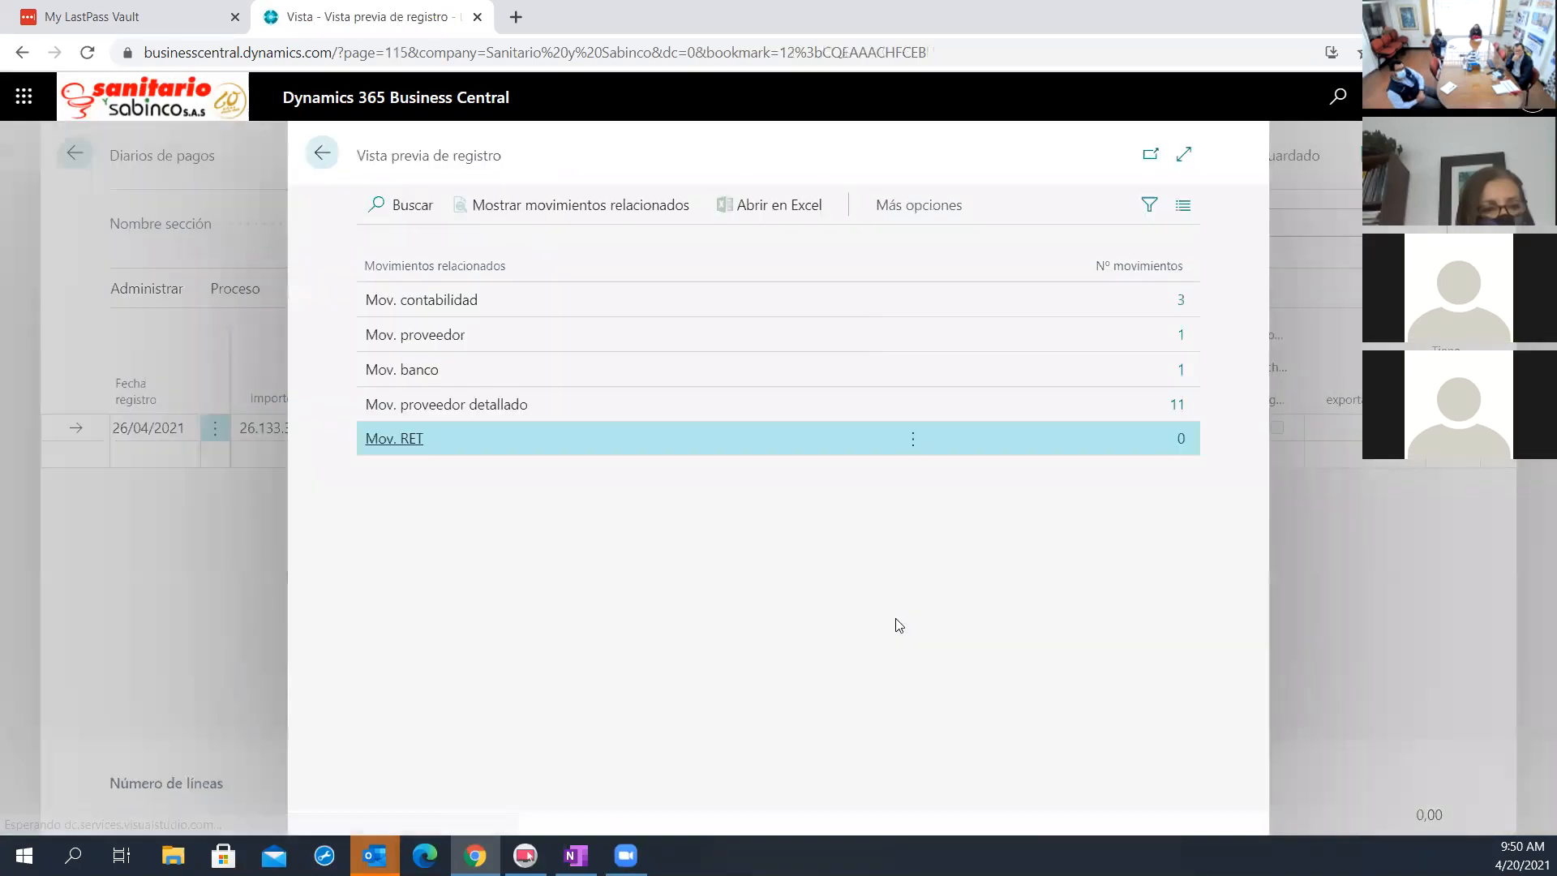
left_click(1180, 301)
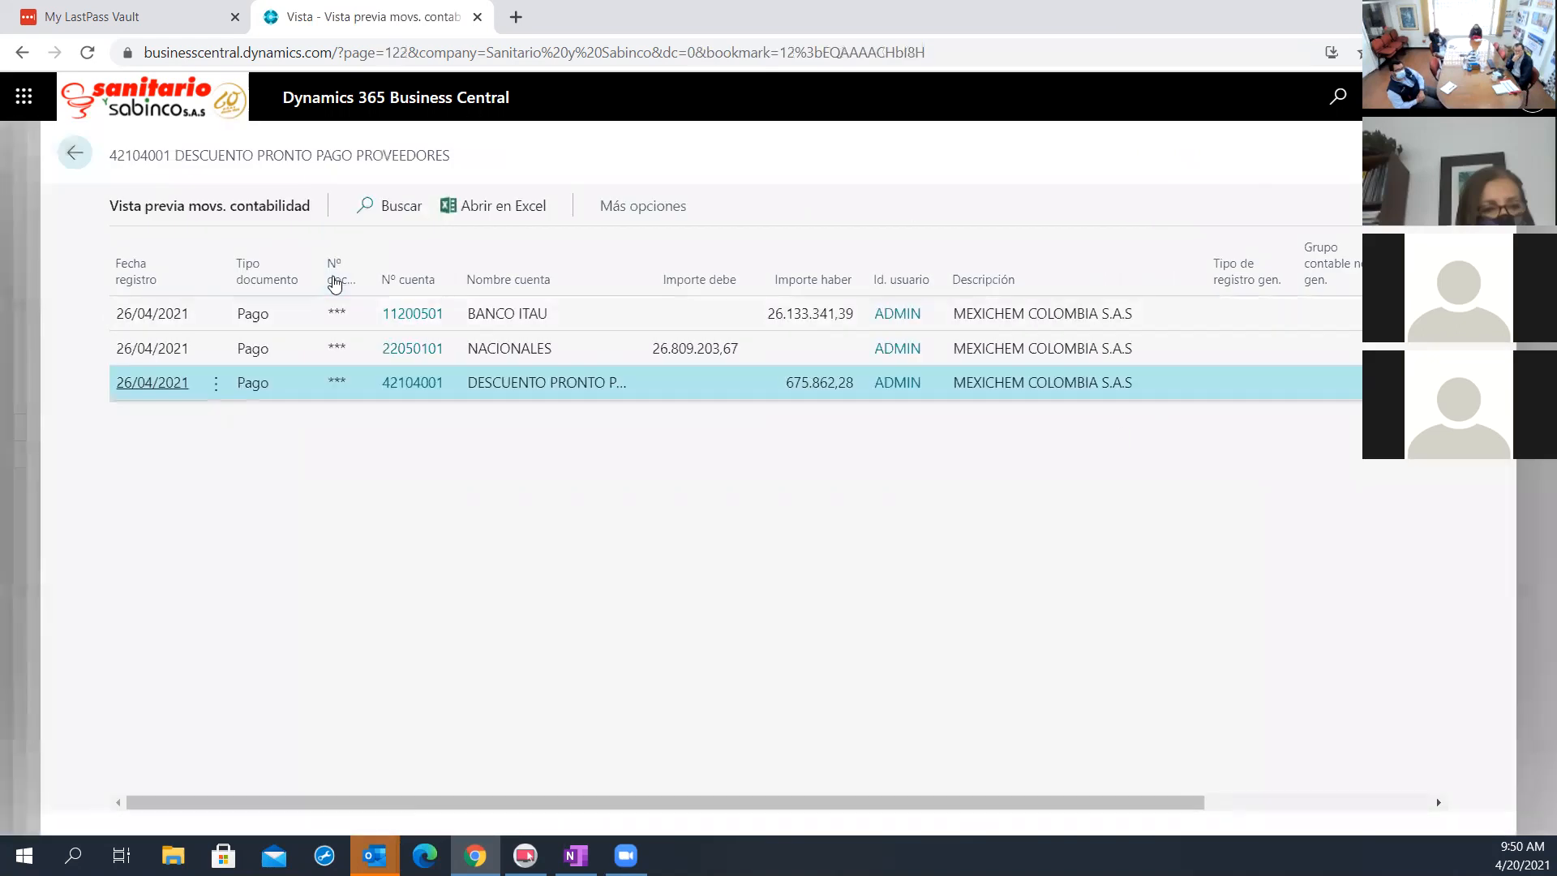
left_click(75, 152)
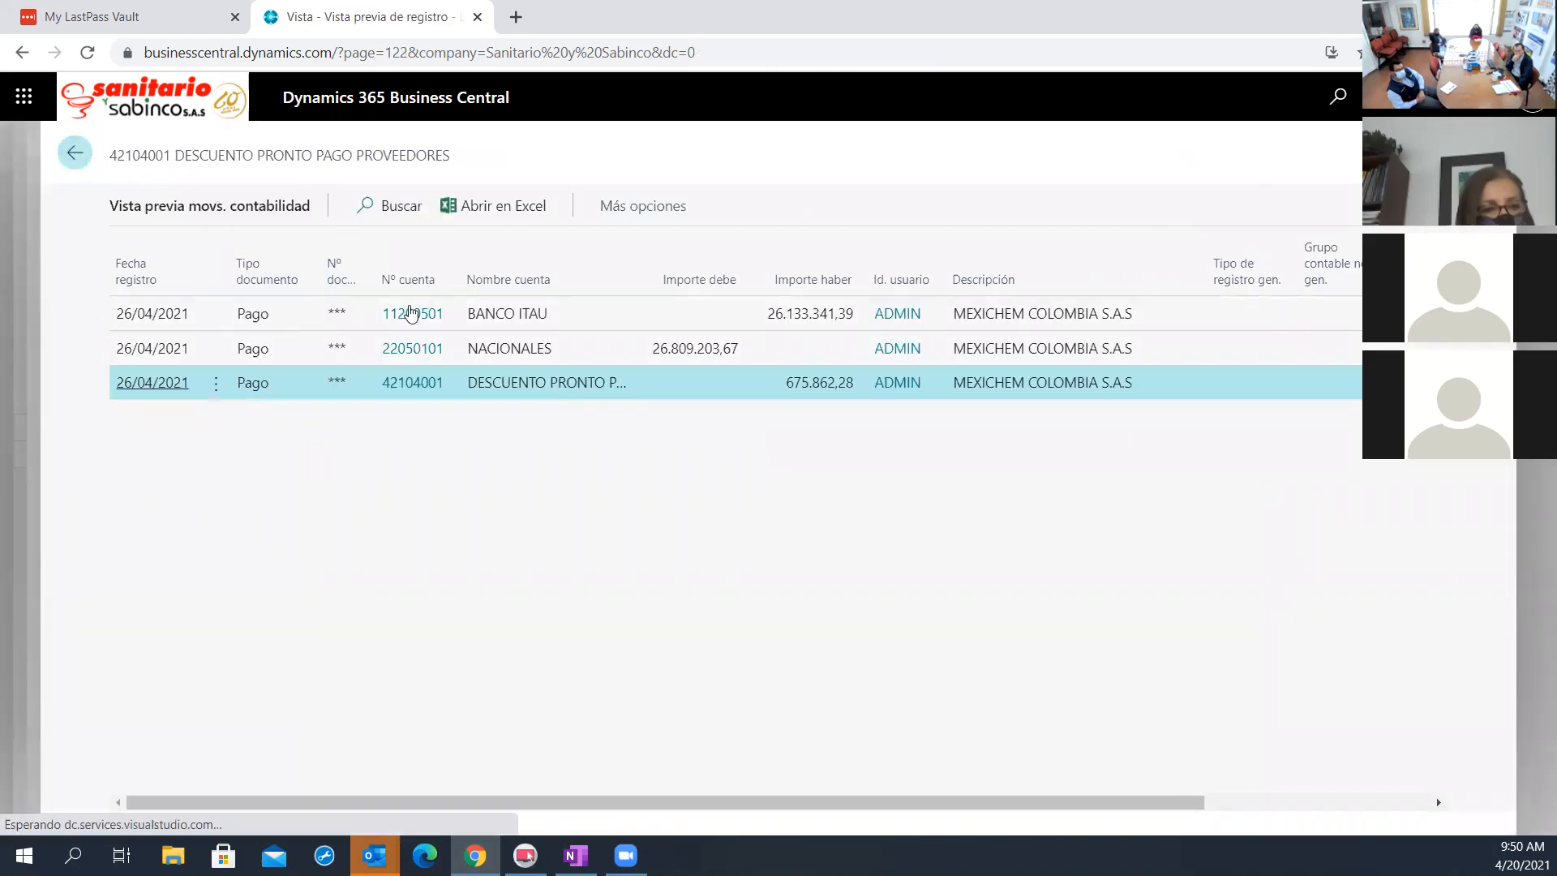
Examine the detailed vendor entries of the posting preview in the expanded view and return to the related entries list
left_click(1176, 404)
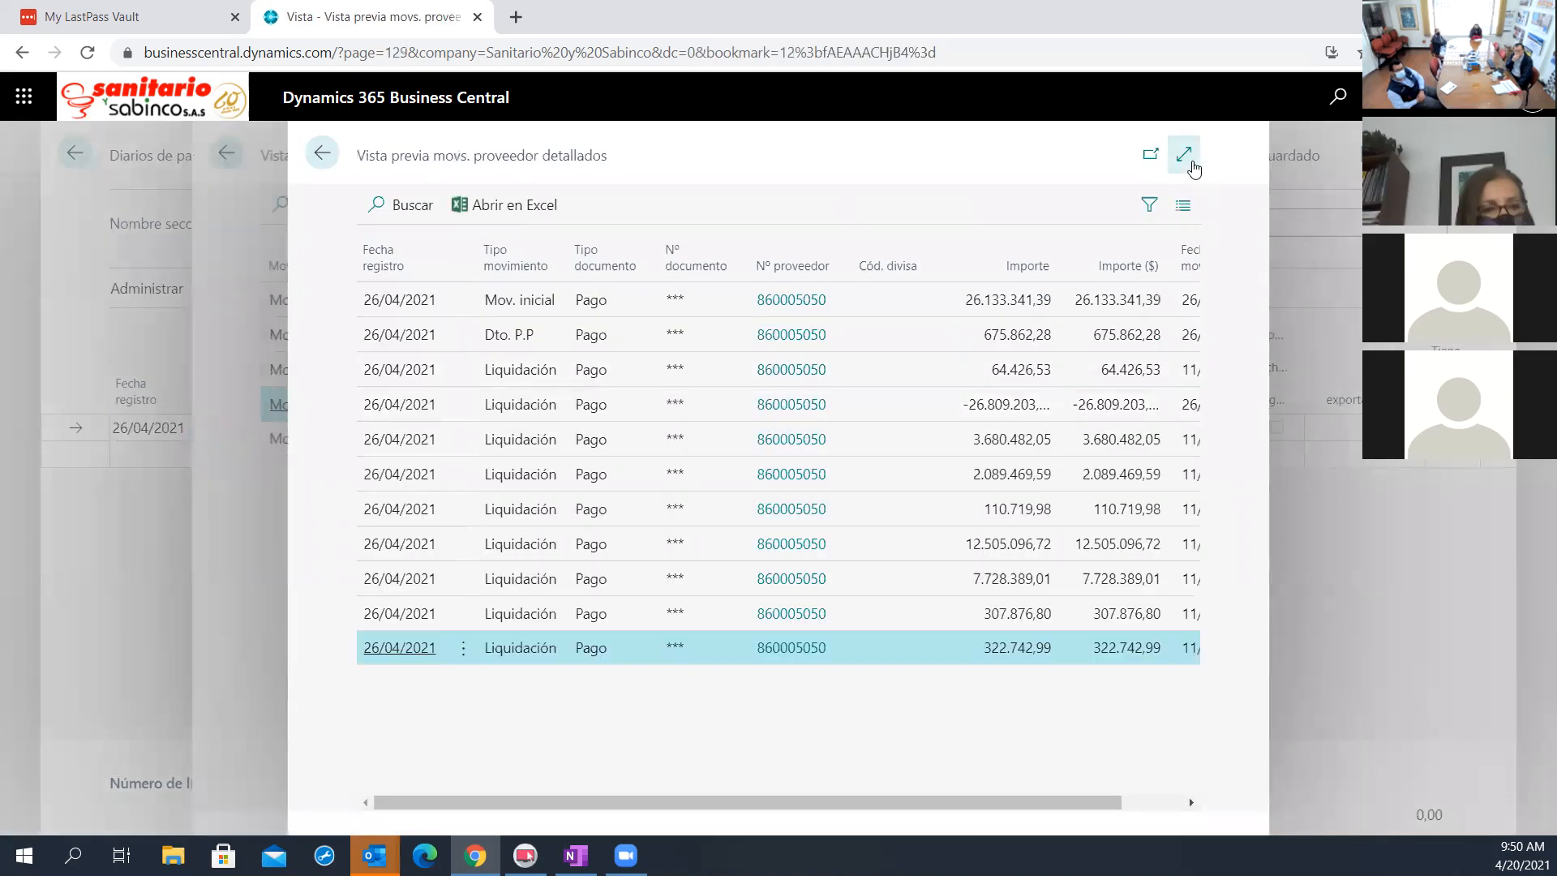
left_click(1184, 154)
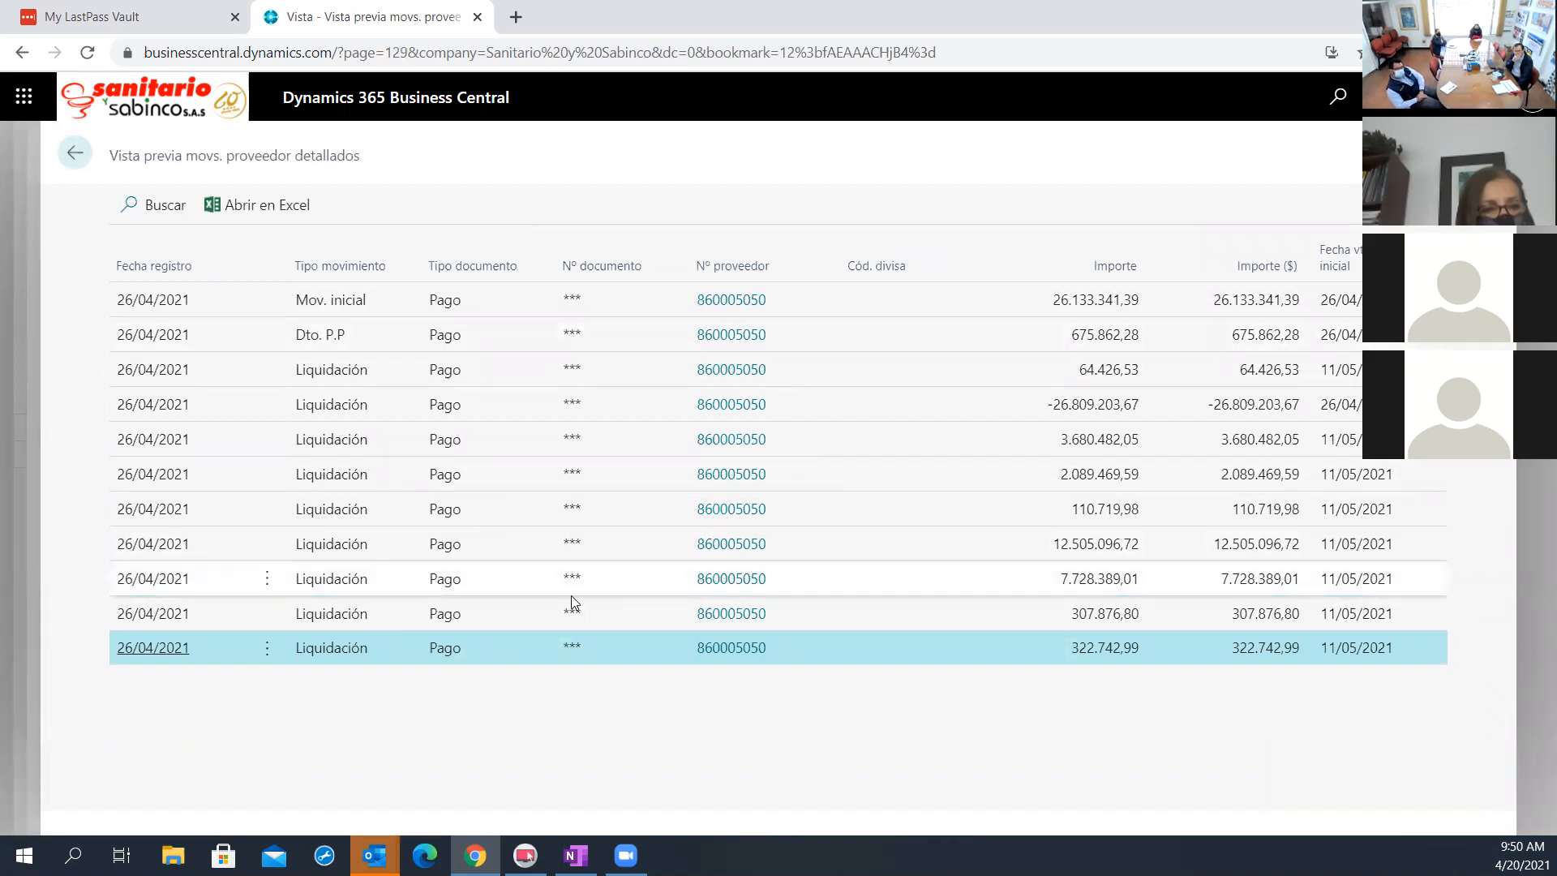
left_click(90, 156)
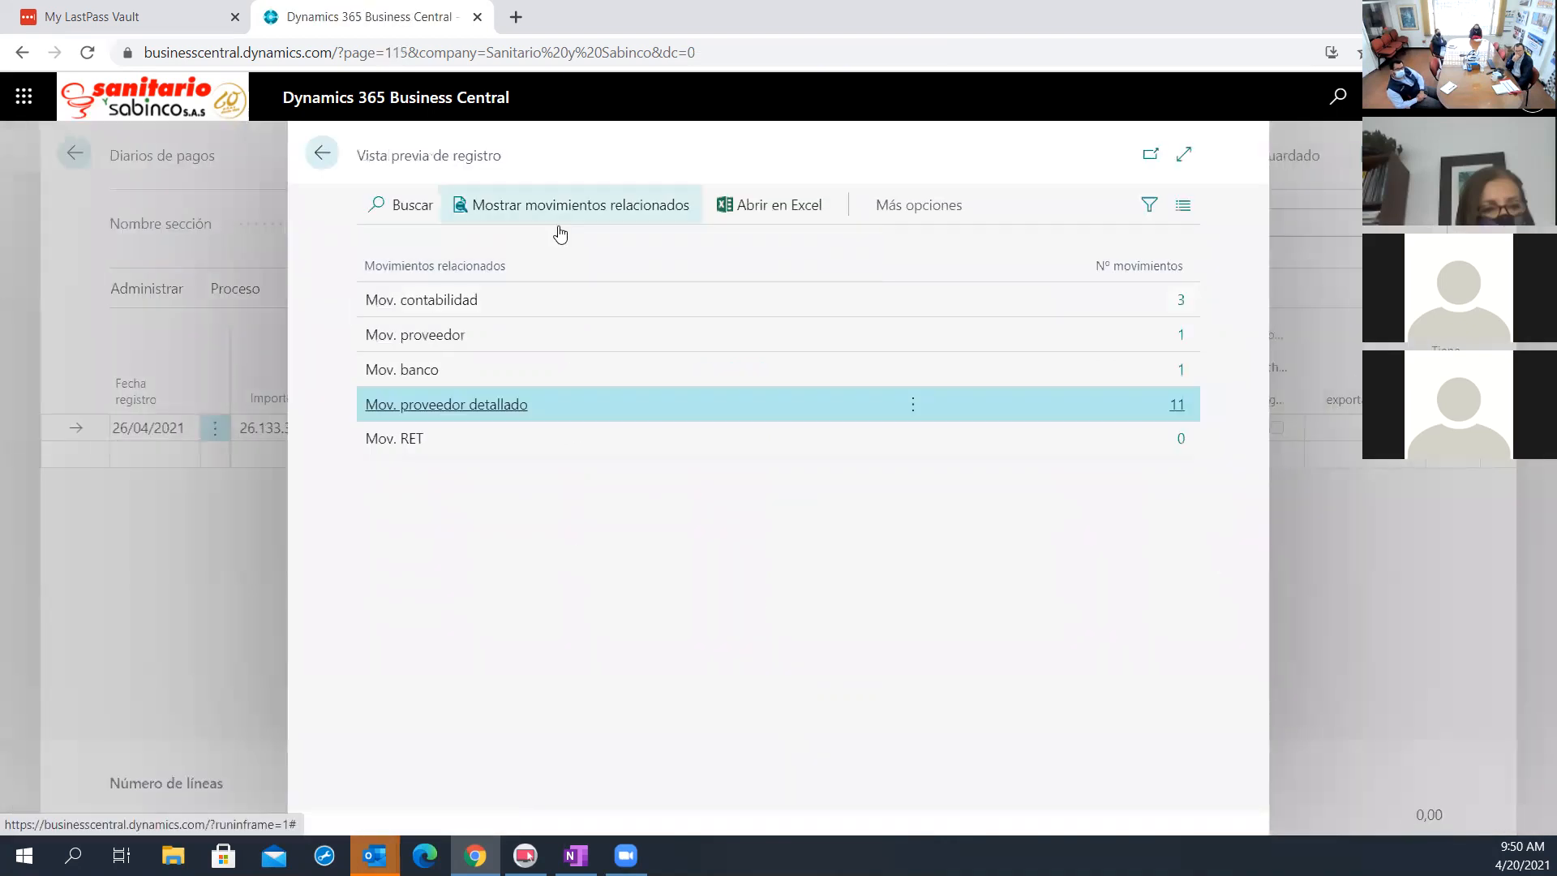
Show the process actions available for the posting preview
left_click(964, 214)
left_click(906, 218)
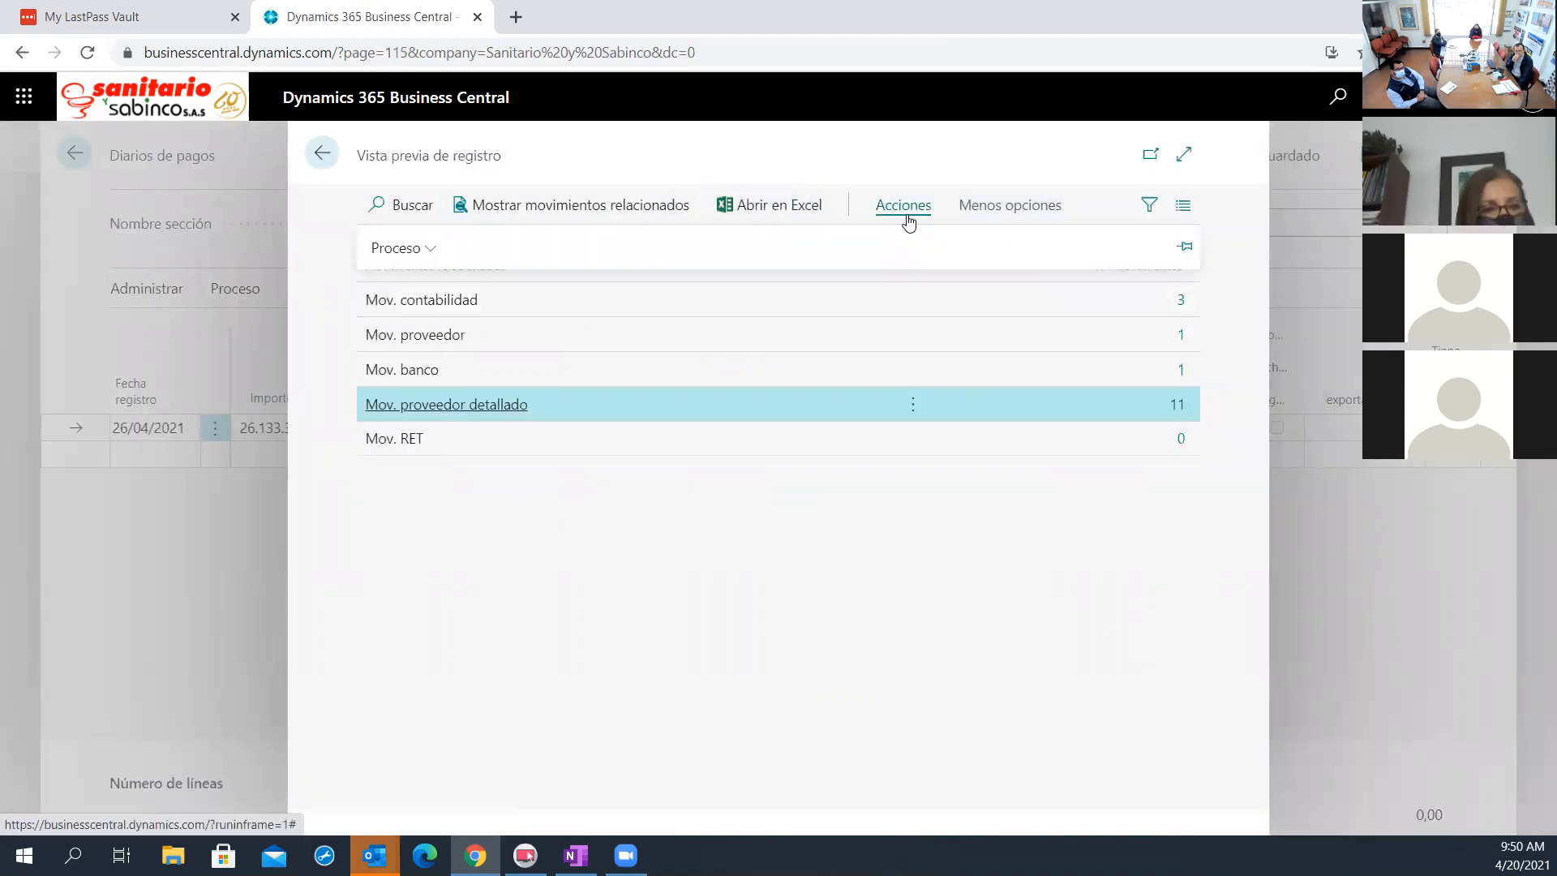
left_click(444, 250)
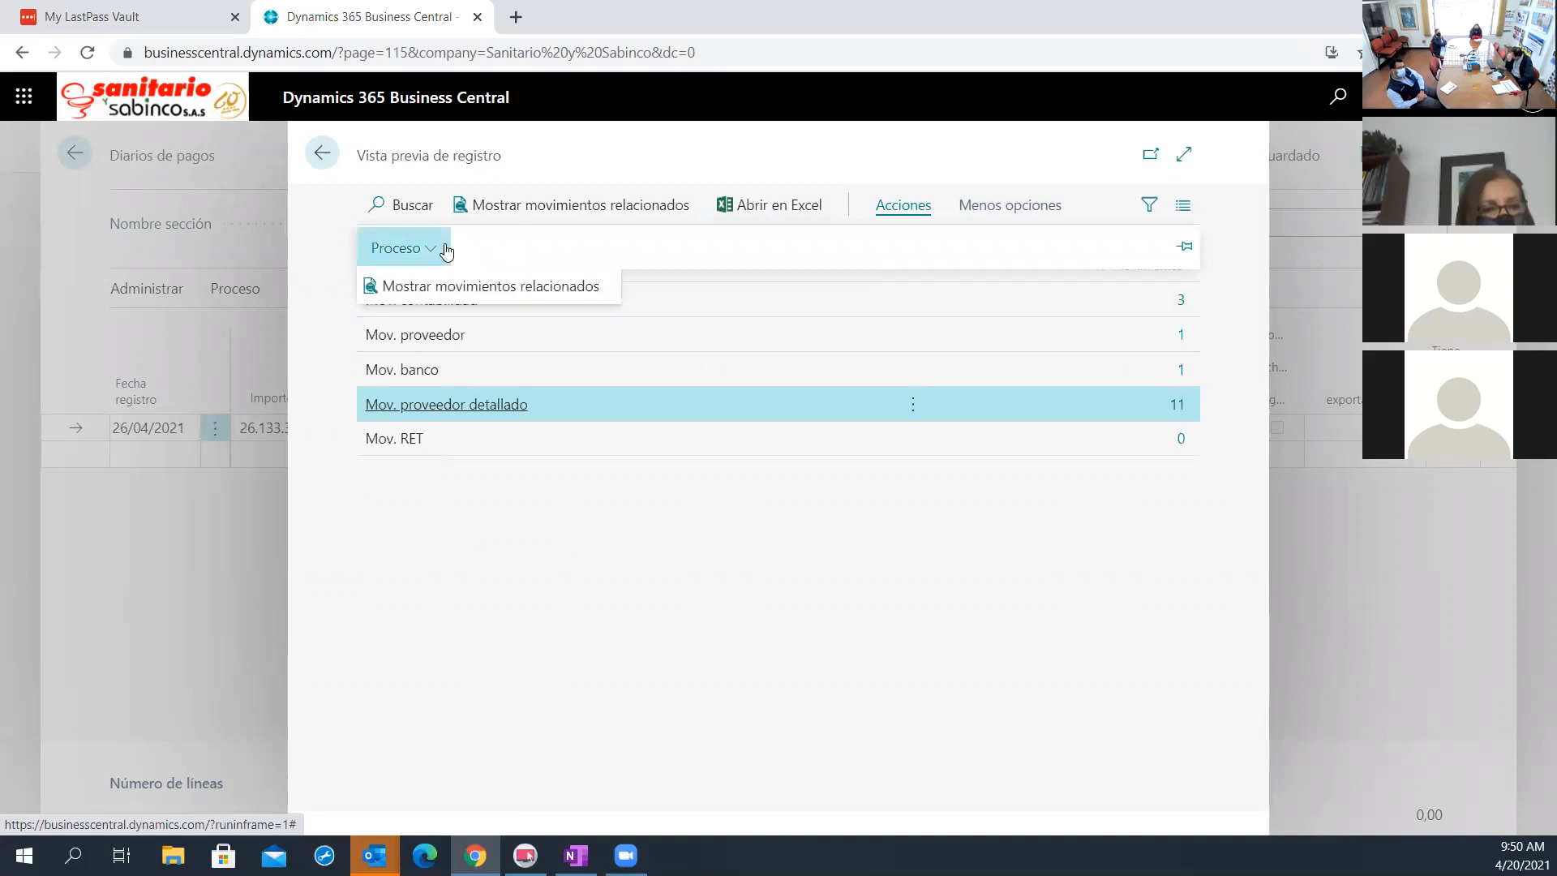
Leave the posting preview and export the GENERAL payment journal to Excel, opening the downloaded workbook
left_click(445, 249)
left_click(322, 153)
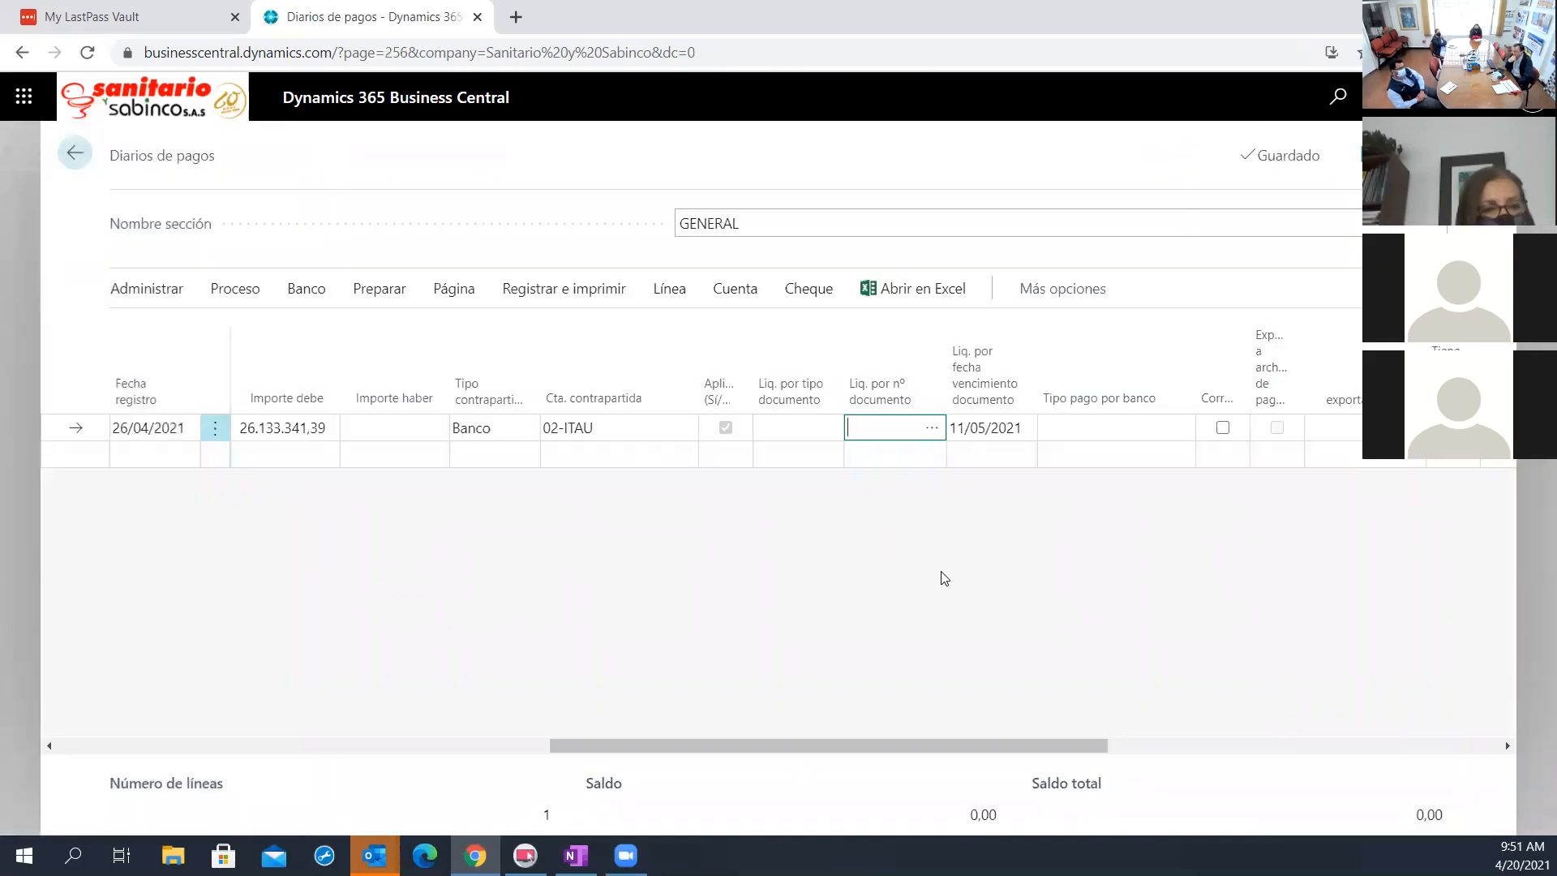
left_click(914, 302)
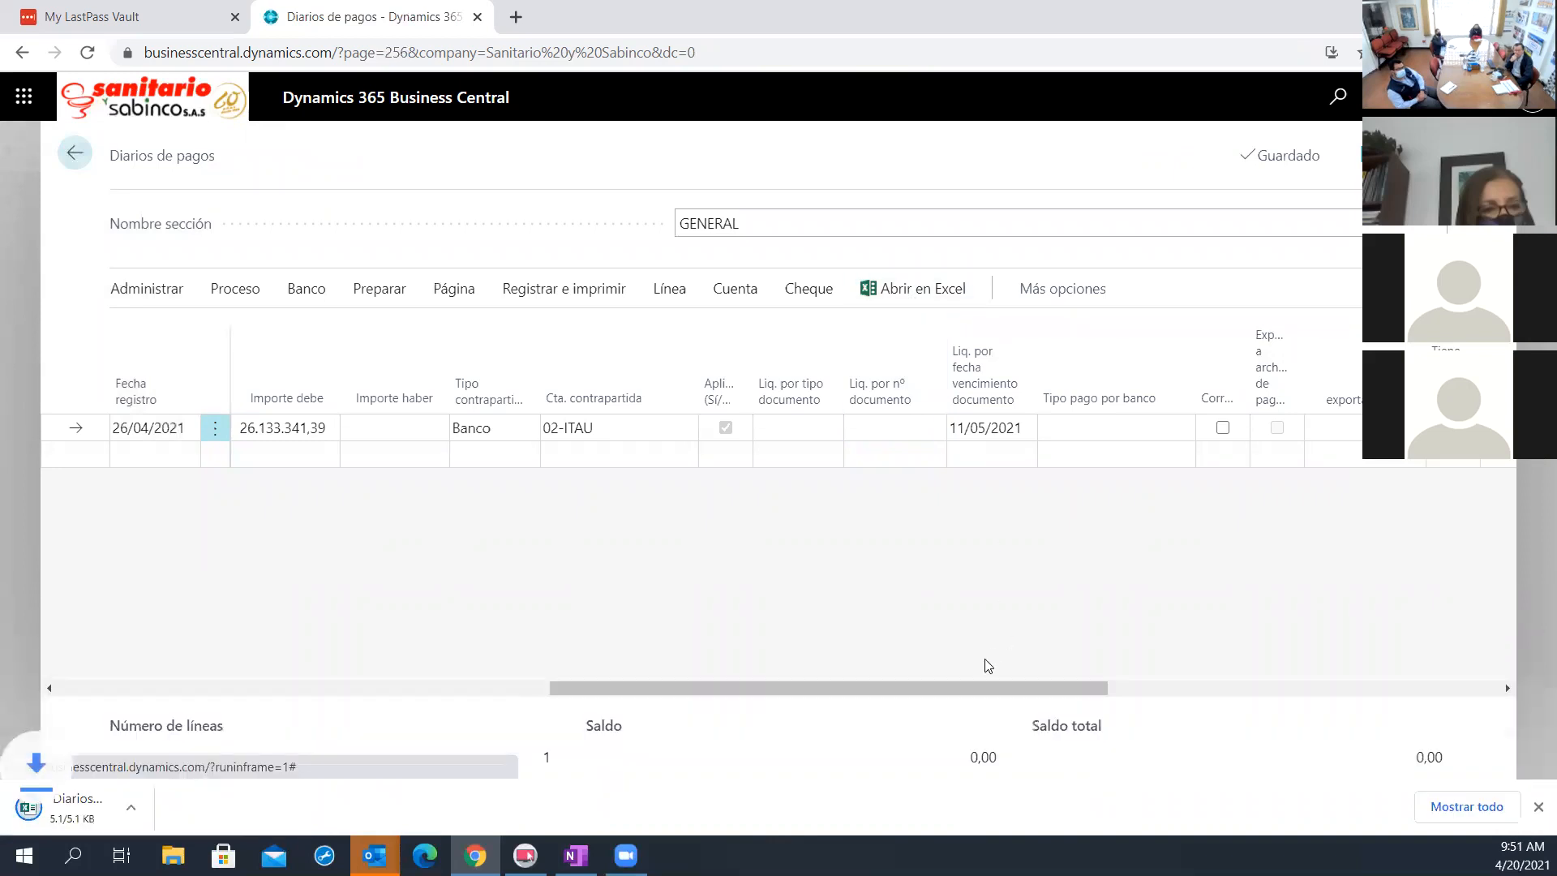
left_click(122, 807)
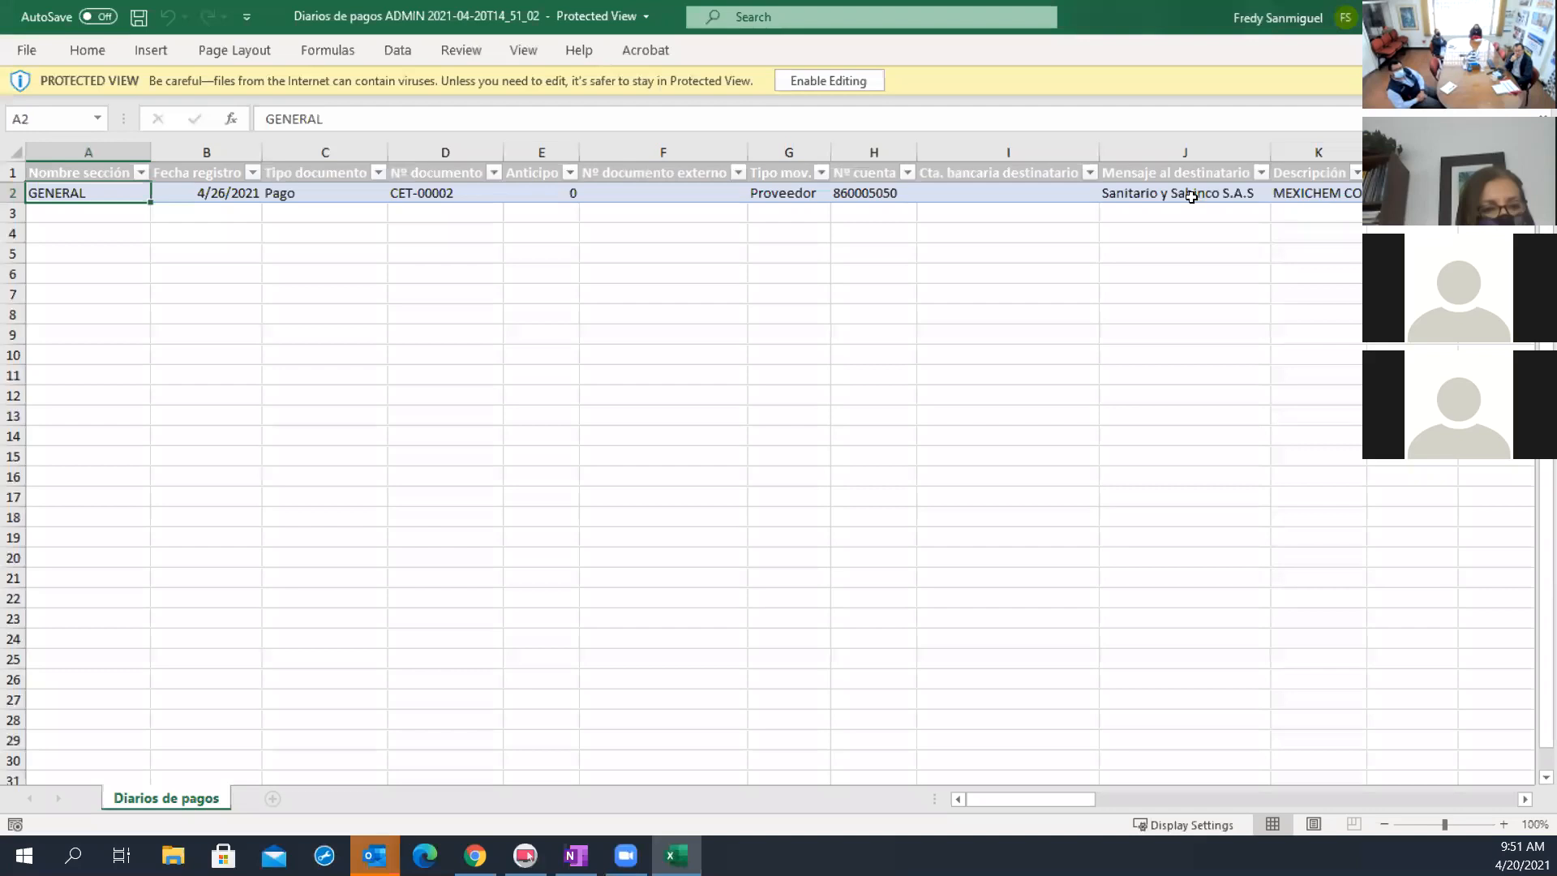
Examine the exported Mexichem payment line in the workbook and return to the payment journal in Business Central
left_click(1297, 213)
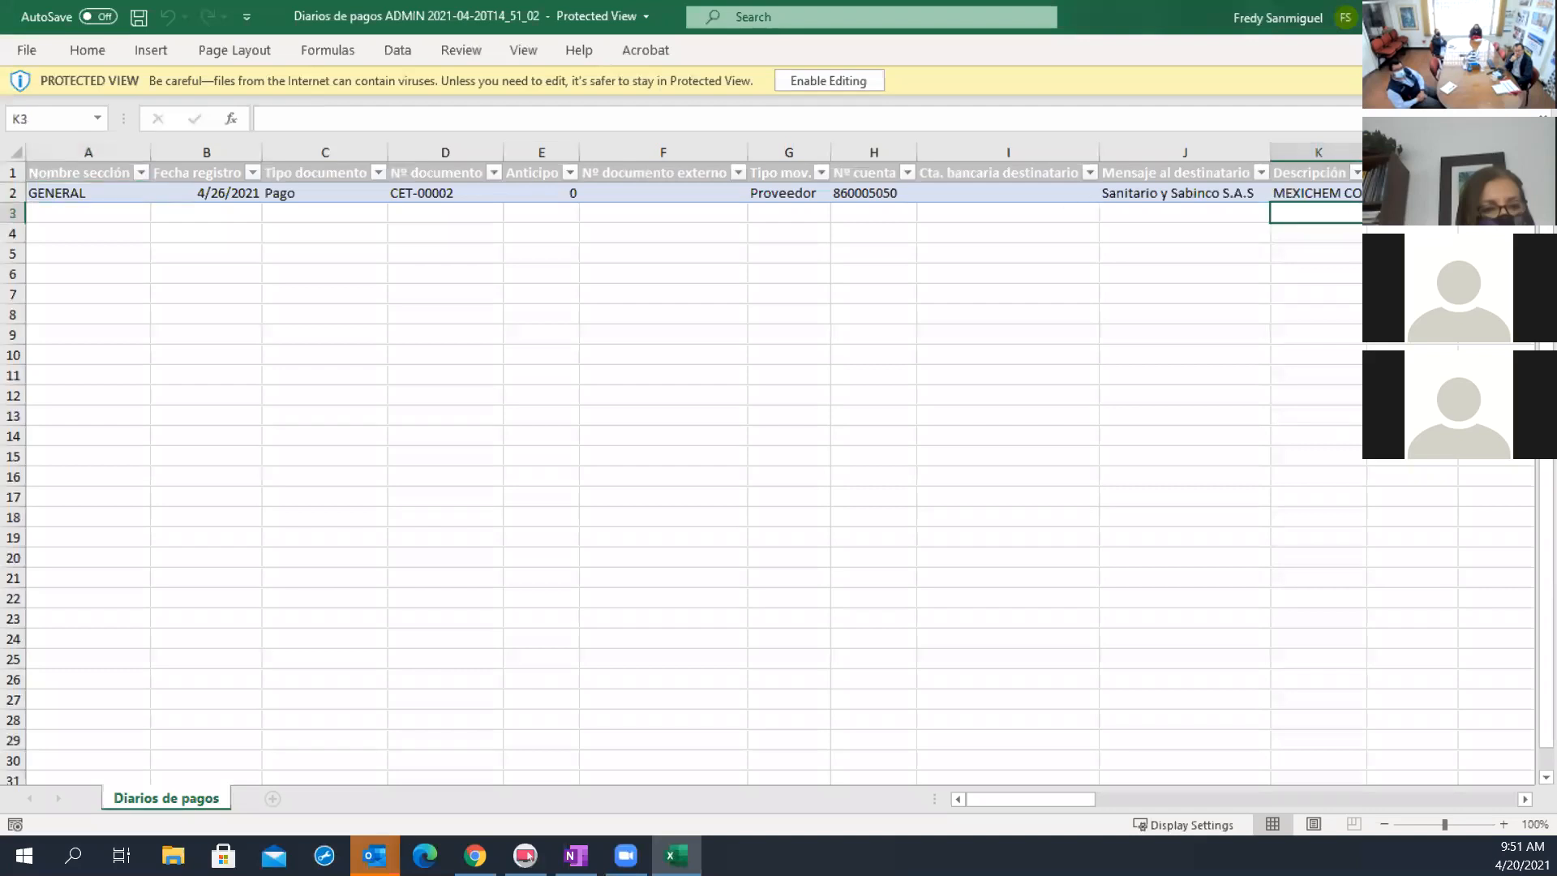
left_click(945, 202)
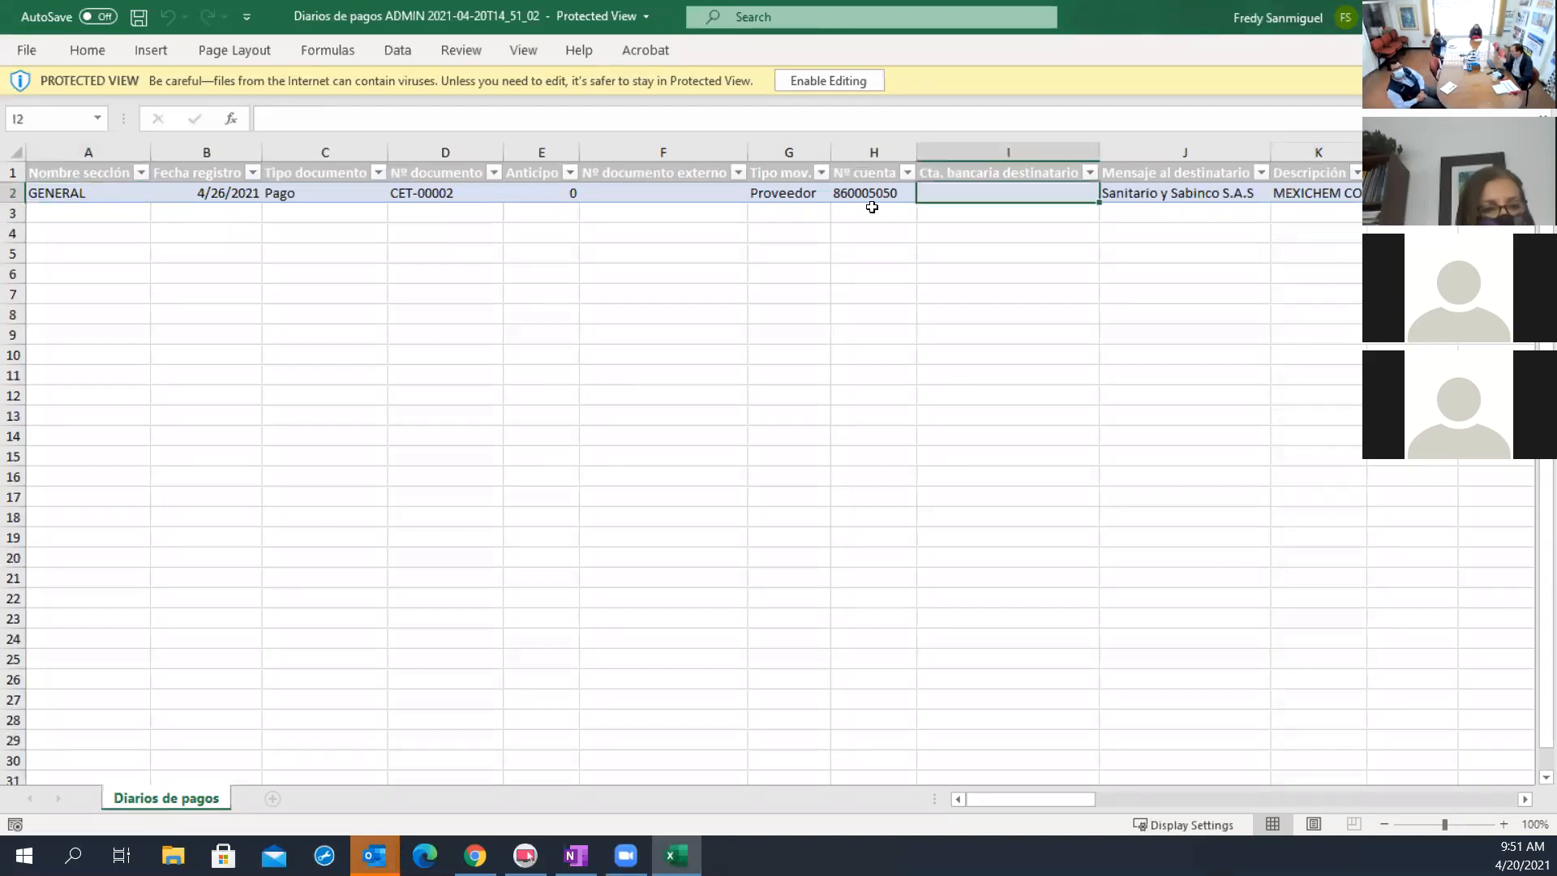
left_click(799, 195)
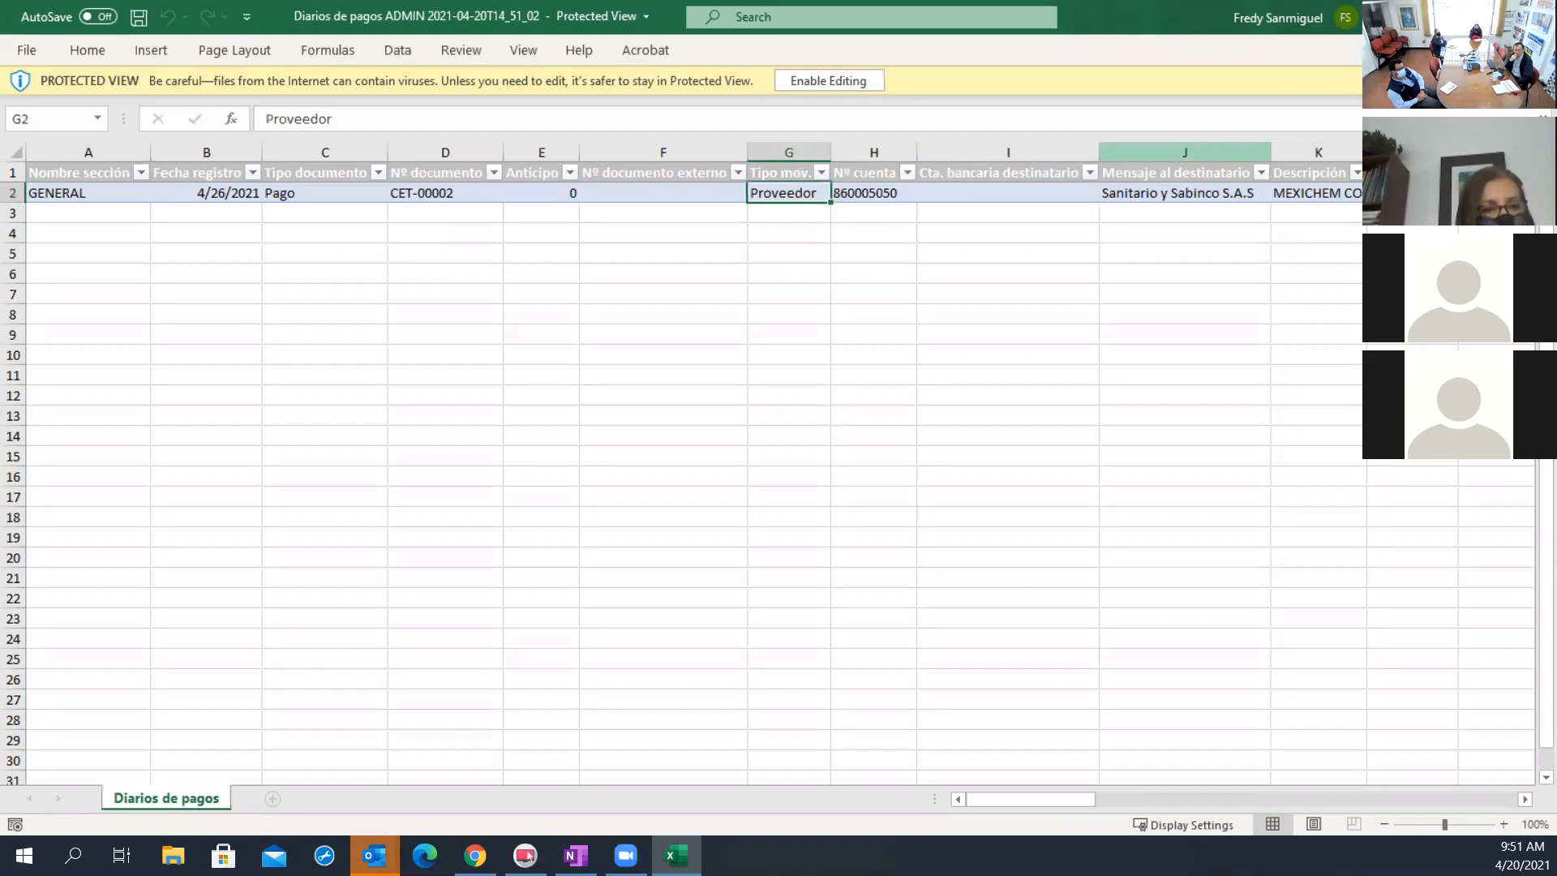
key("alt+Tab")
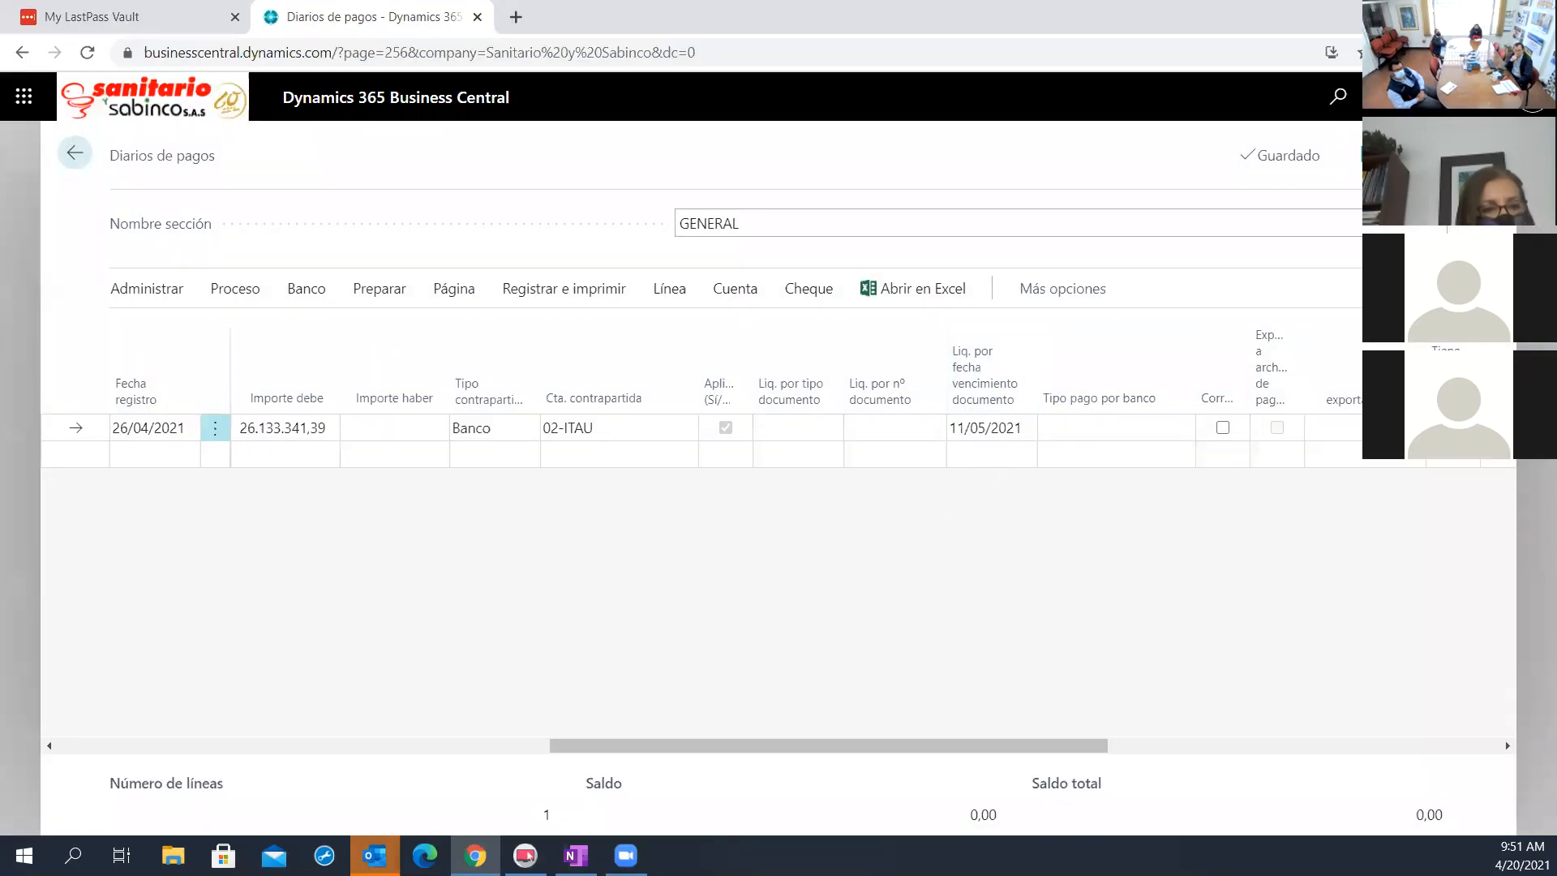
Look up the pending vendor entries for the Mexichem payment line and export them to an Excel workbook with editing enabled
left_click_drag(1094, 746, 1342, 745)
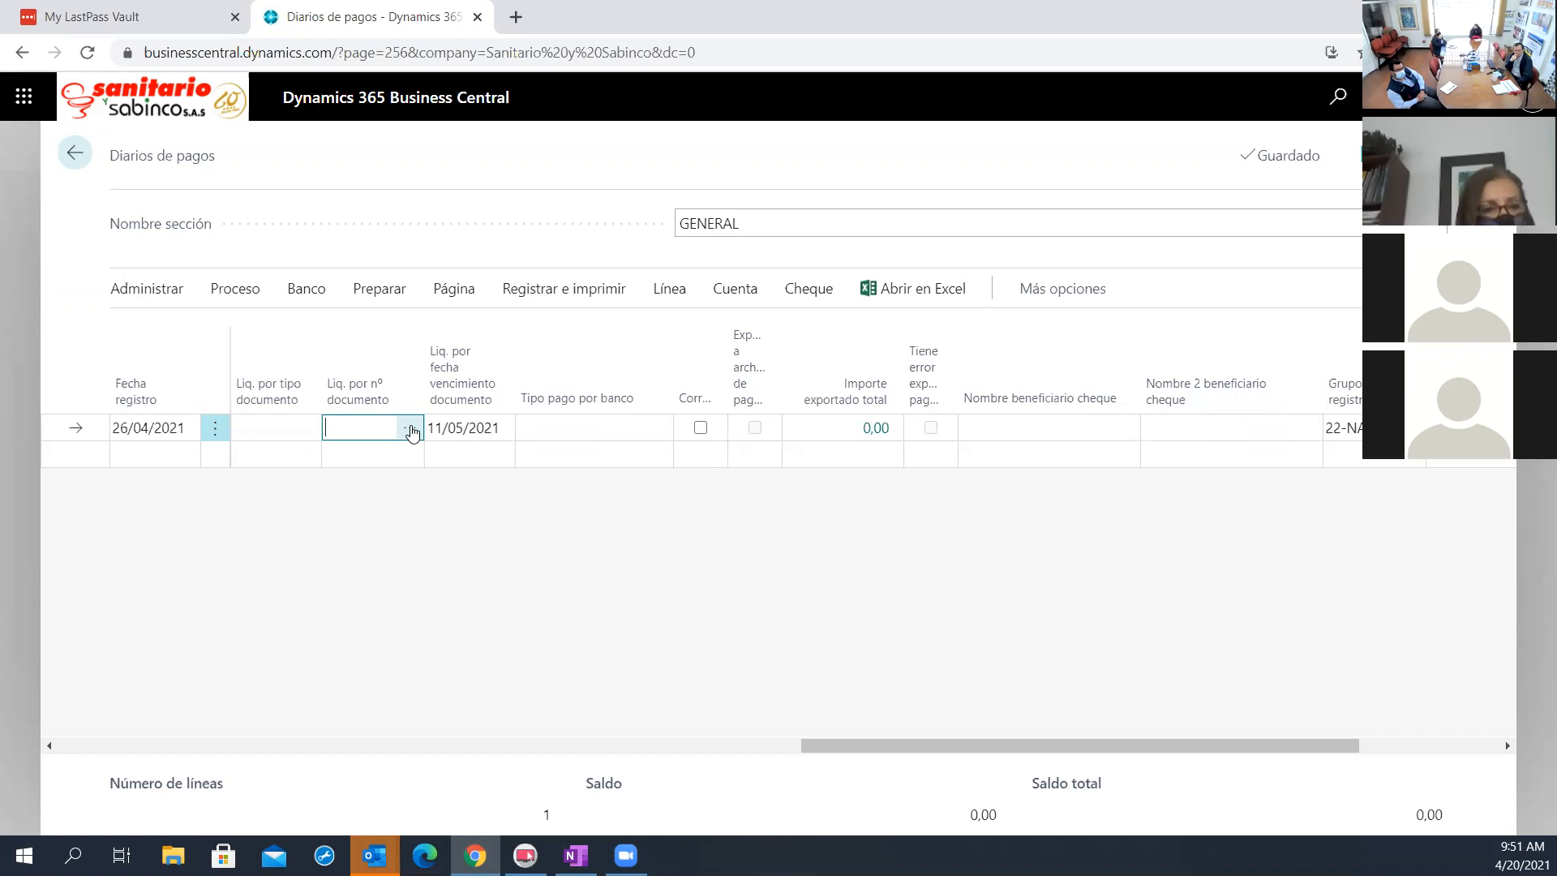
left_click(410, 428)
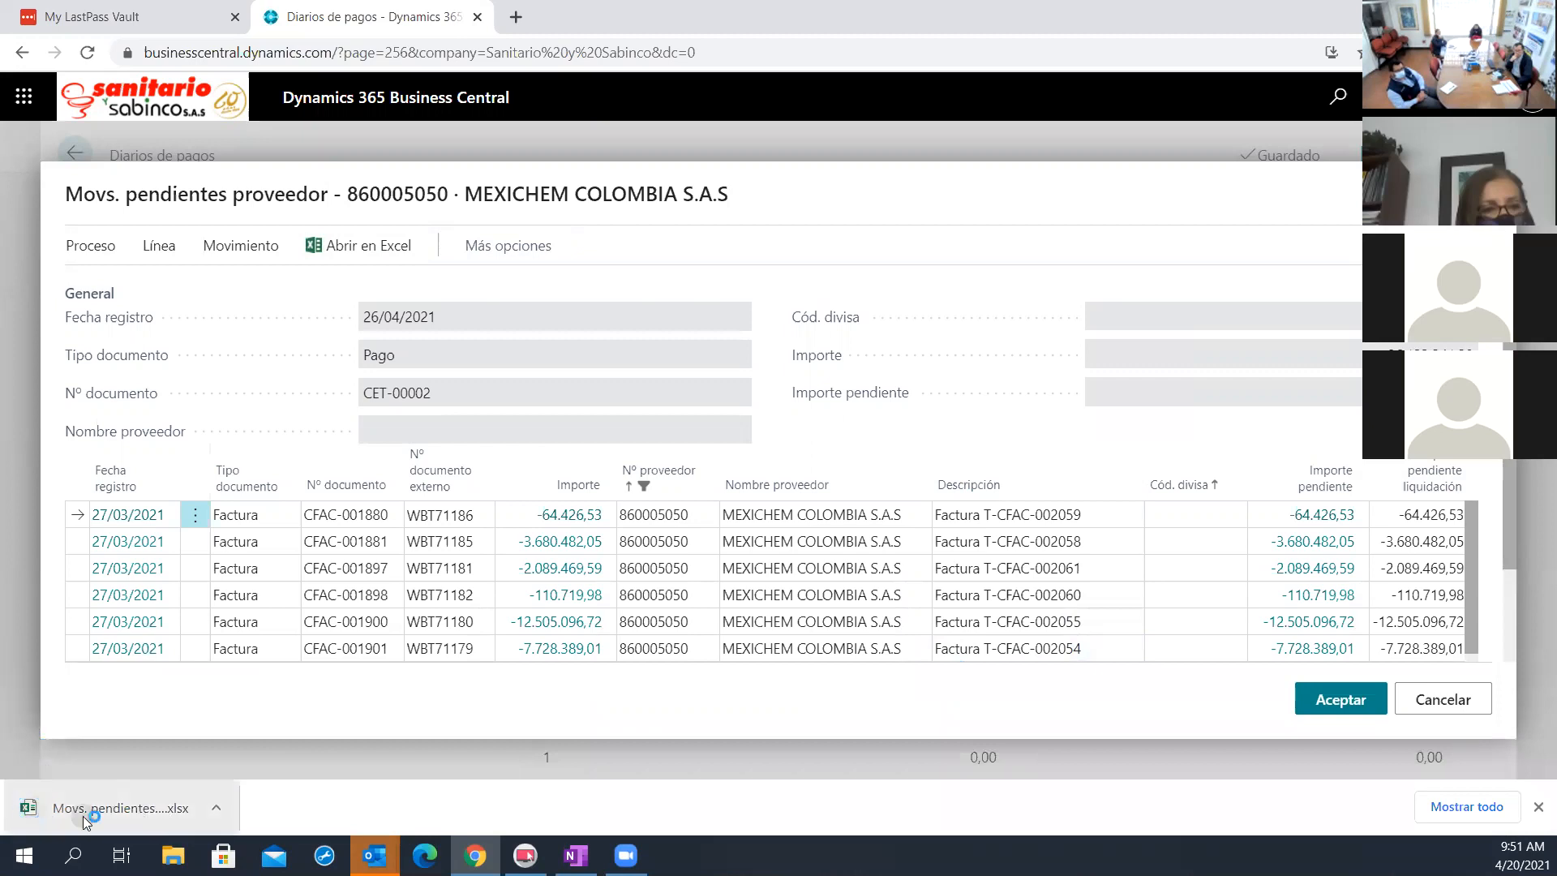
left_click(84, 817)
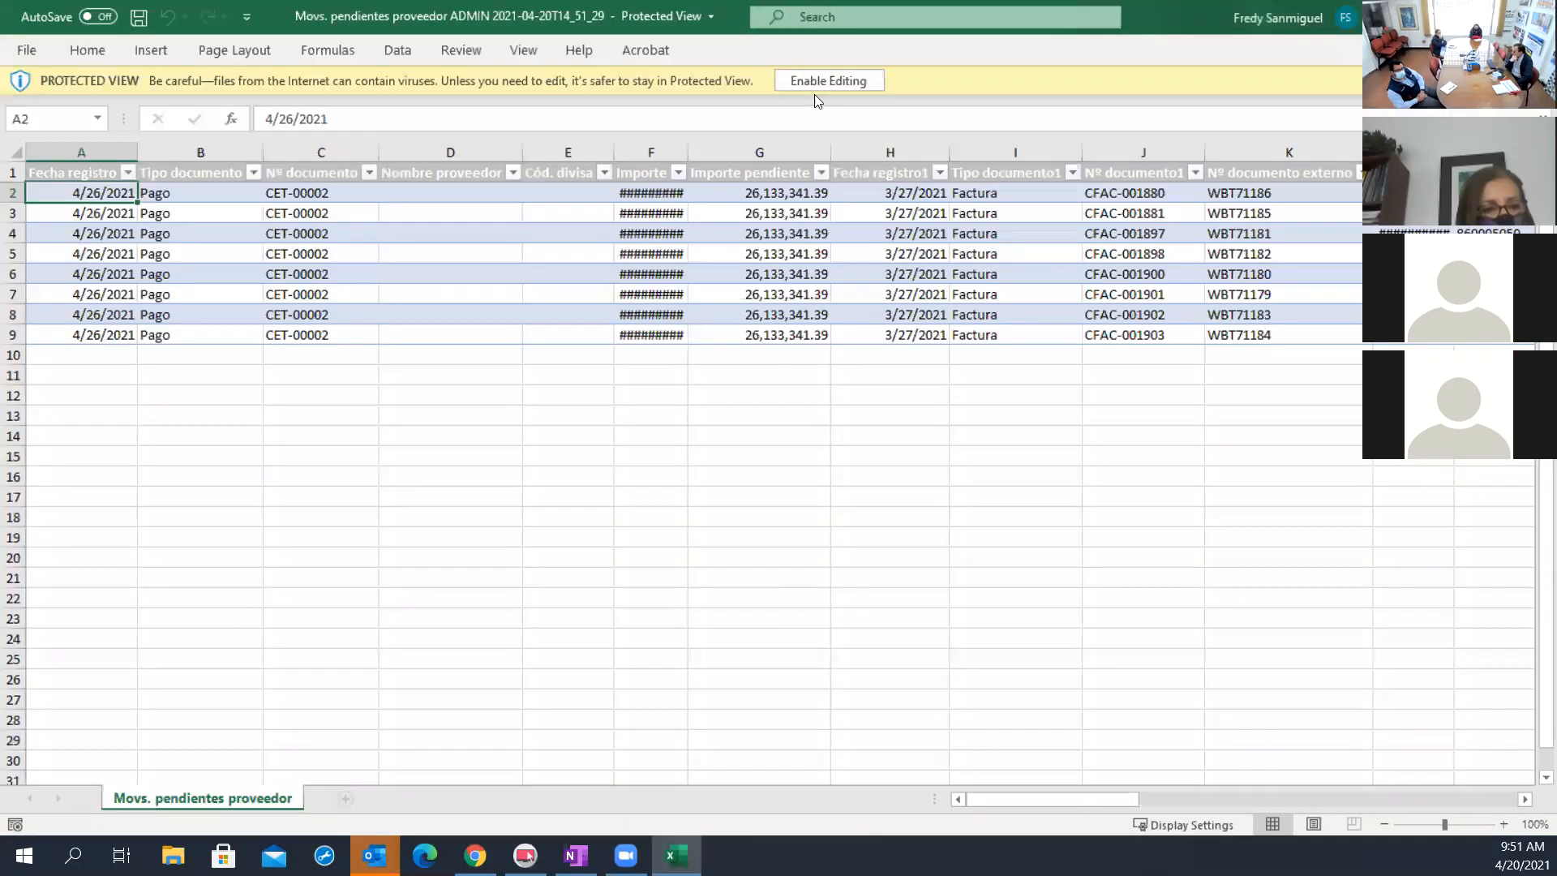
left_click(824, 79)
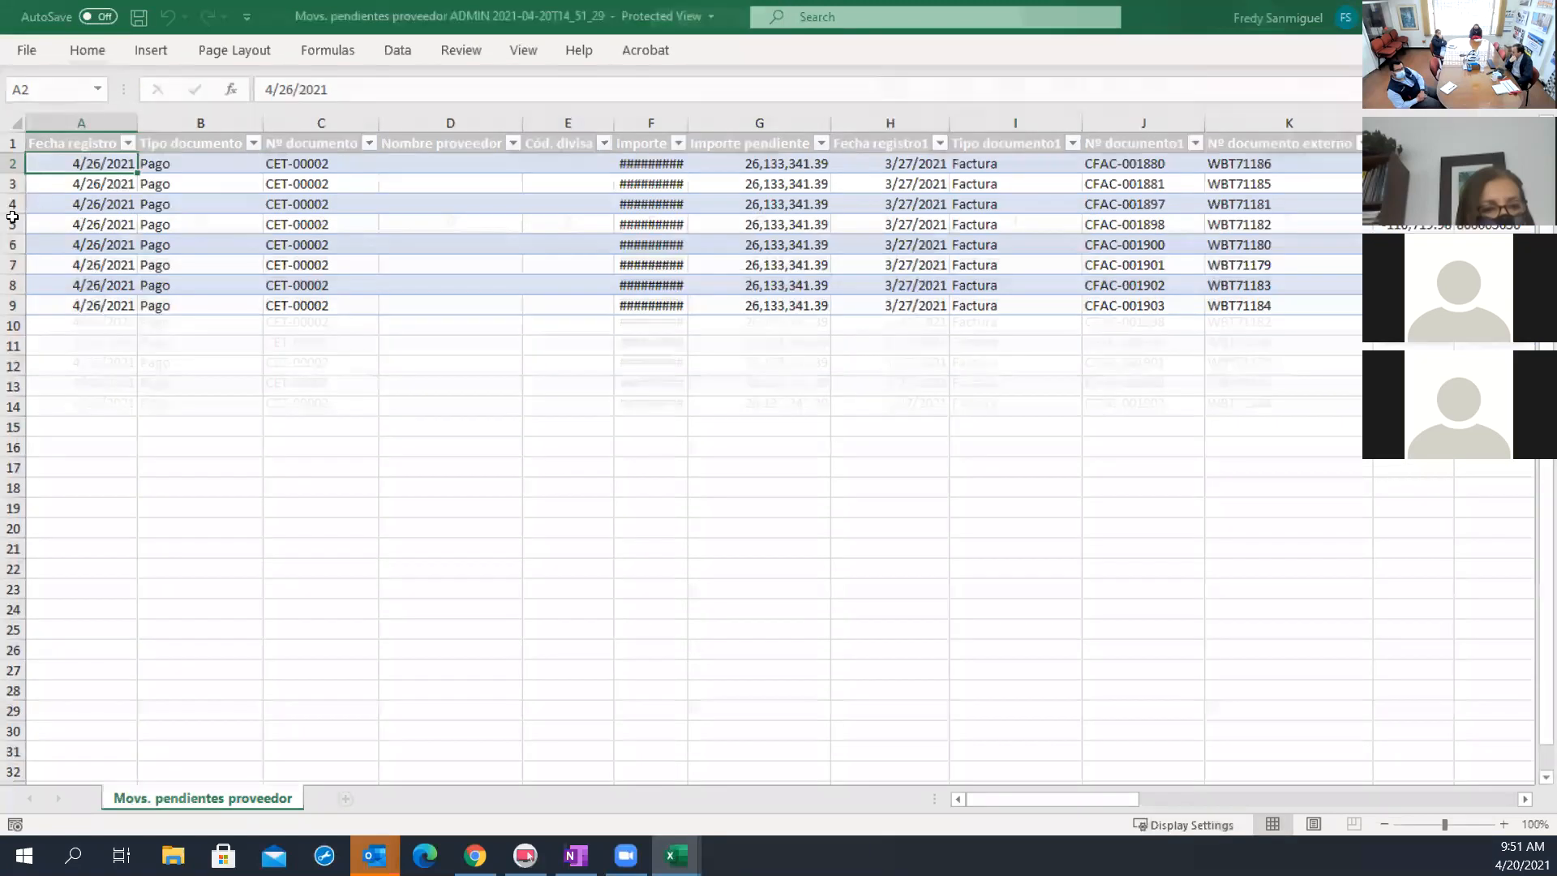
Fit all column widths of the pending vendor entries sheet to their contents and examine the exported invoices
left_click(12, 217)
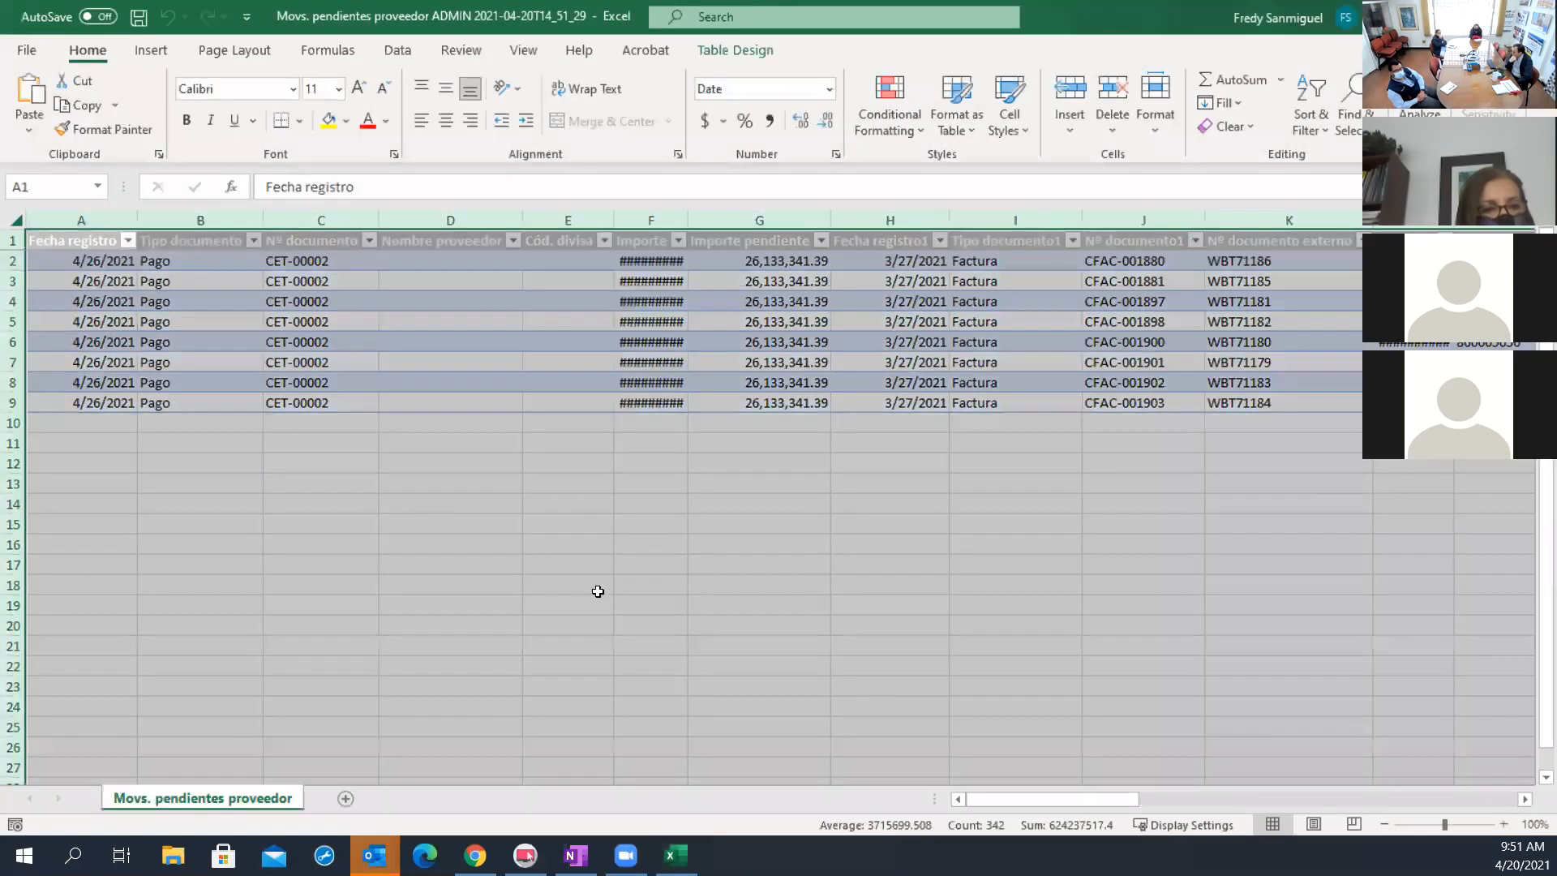
left_click(1128, 648)
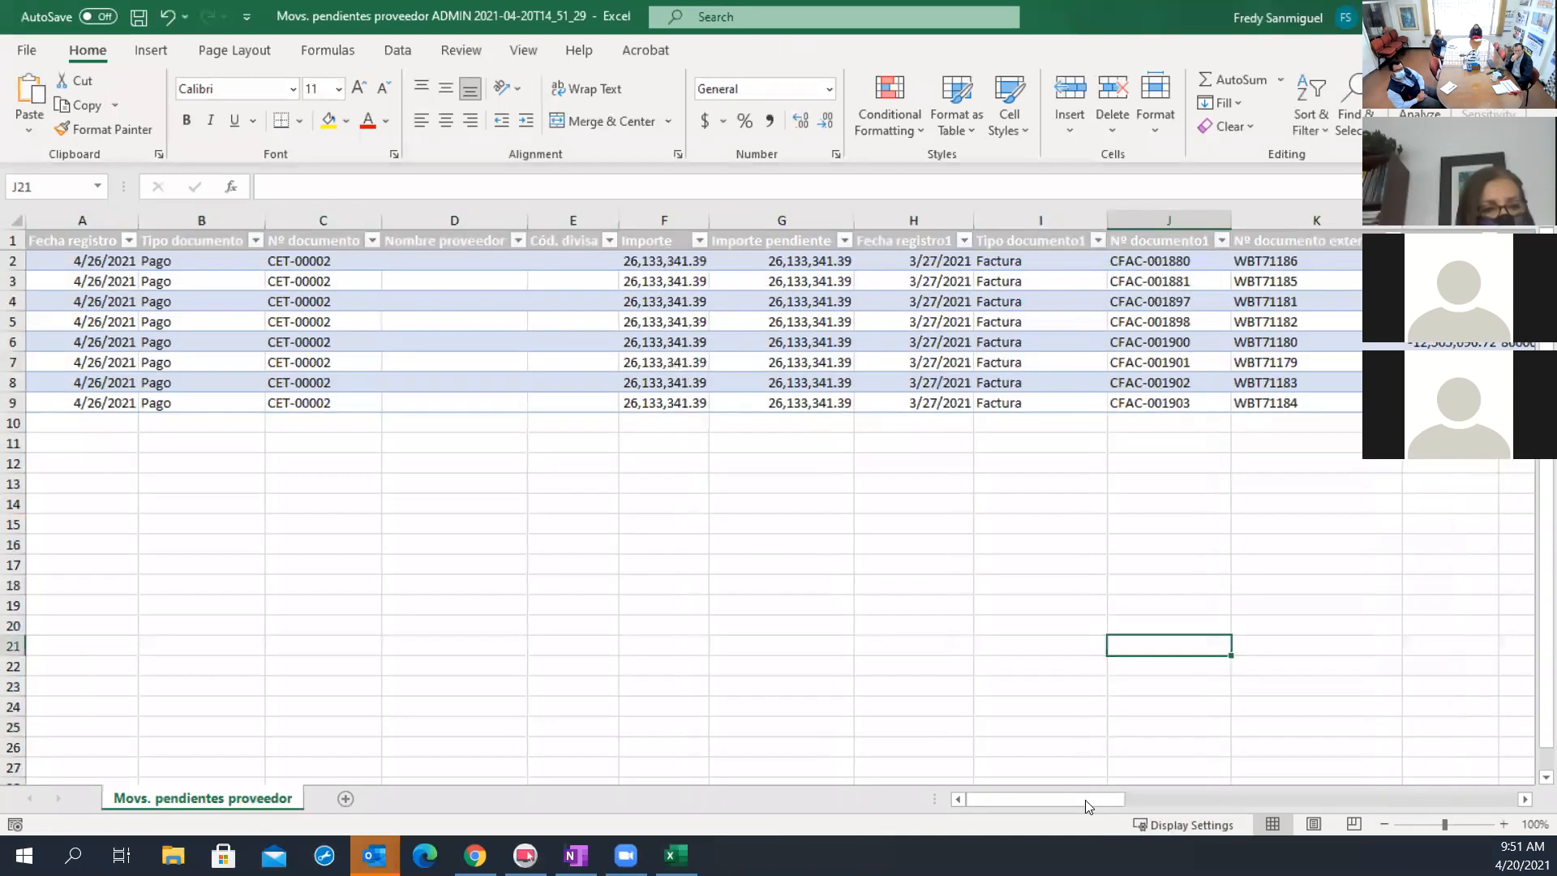
left_click_drag(1085, 805, 984, 715)
left_click_drag(1041, 803, 973, 836)
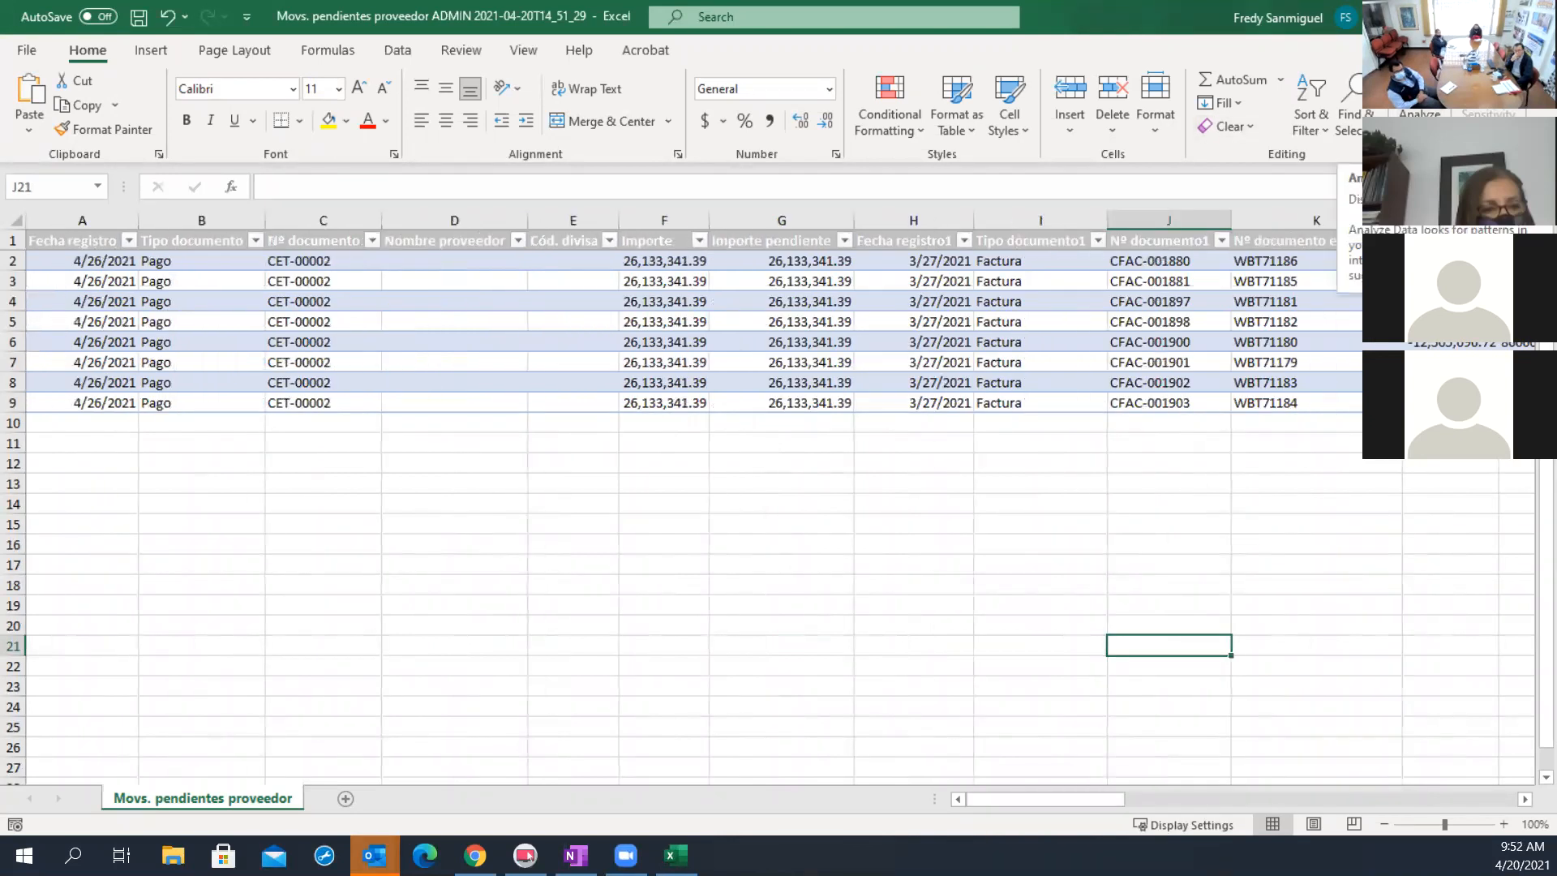
Close the pending entries workbook and leave the vendor entries list without applying changes
key("alt+F4")
left_click(763, 456)
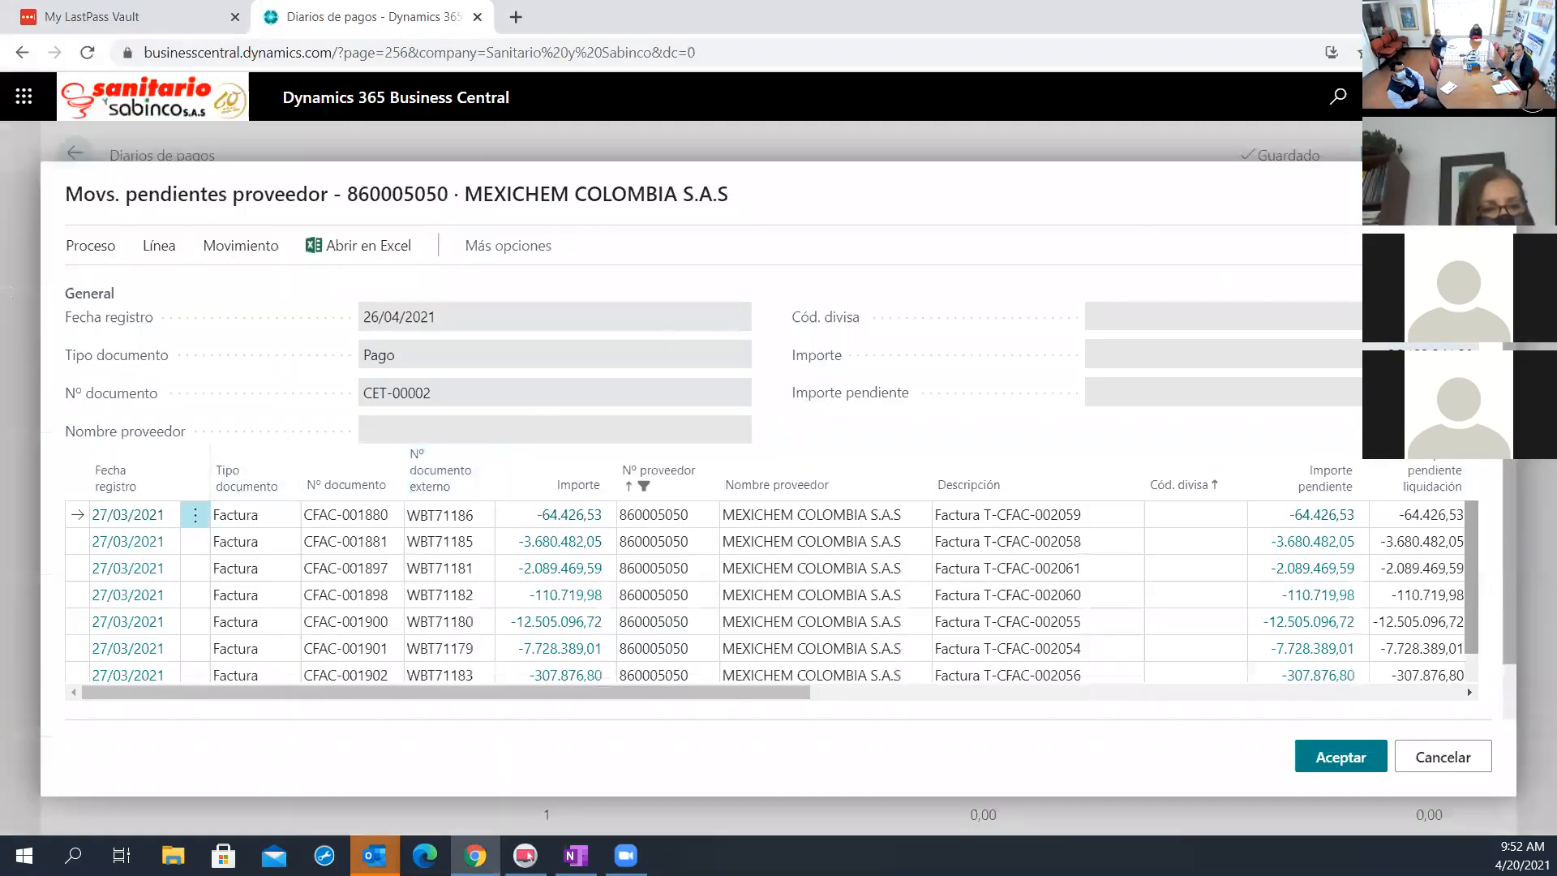
key("Escape")
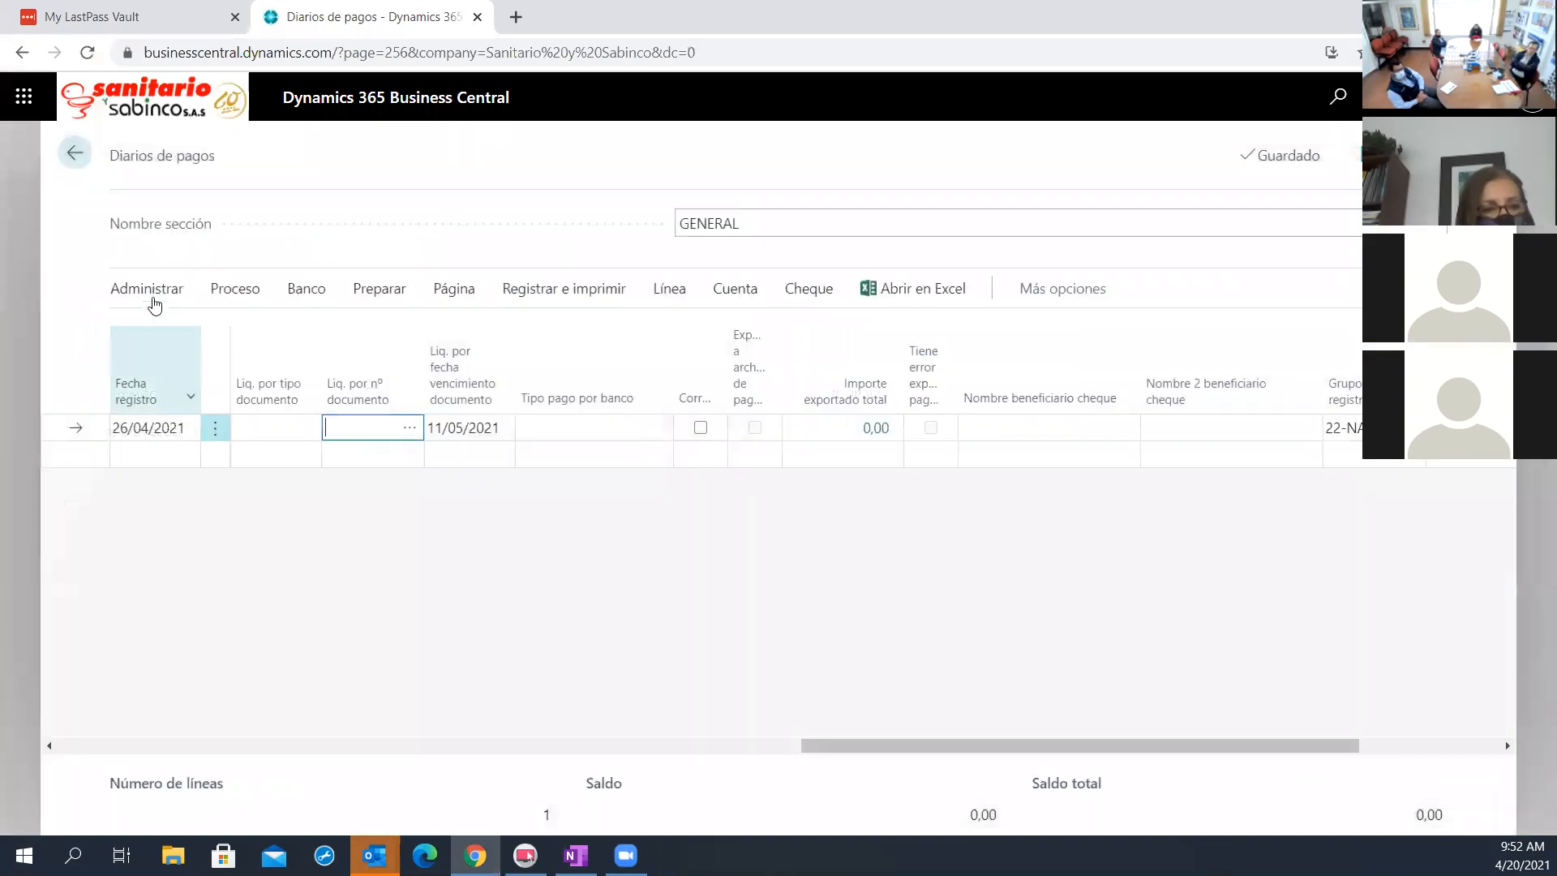
Delete the Mexichem payment line from the GENERAL journal and return to the company's home page
left_click(150, 293)
left_click(158, 331)
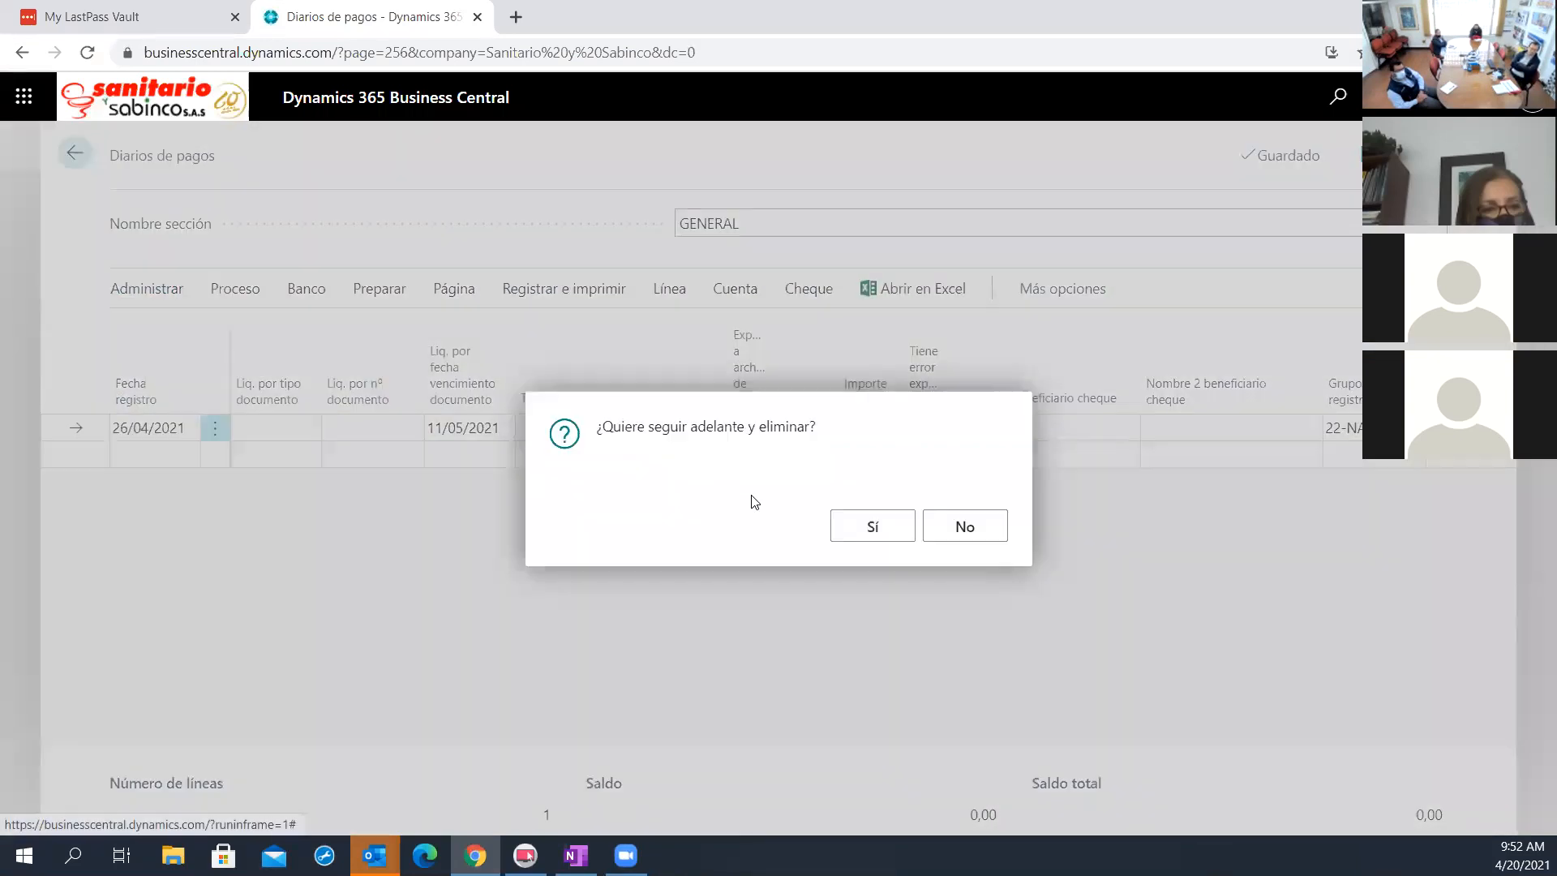
left_click(870, 531)
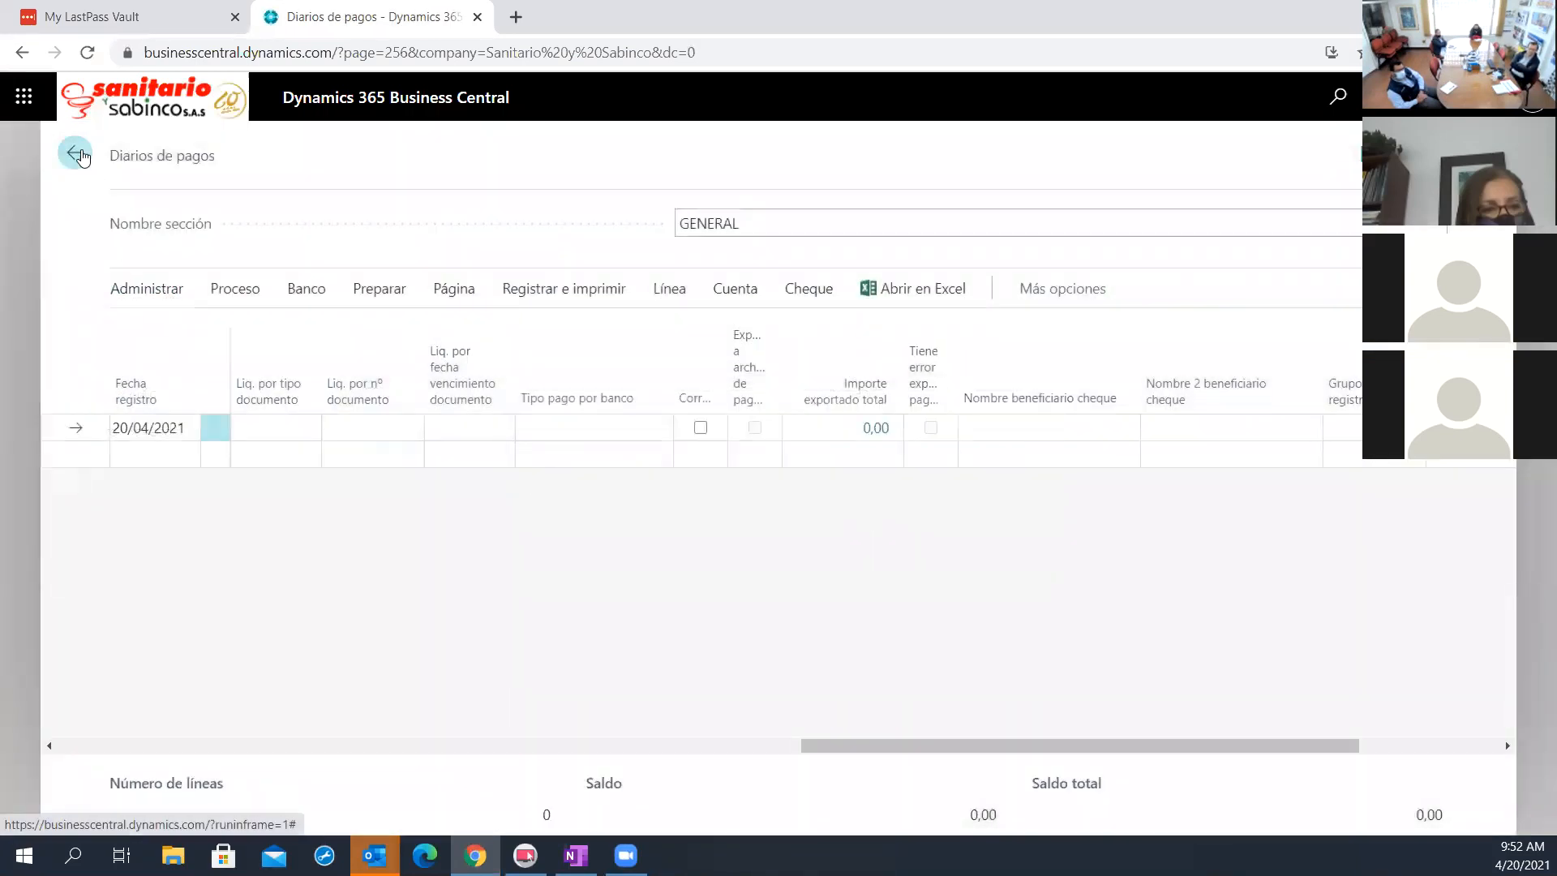
key("Escape")
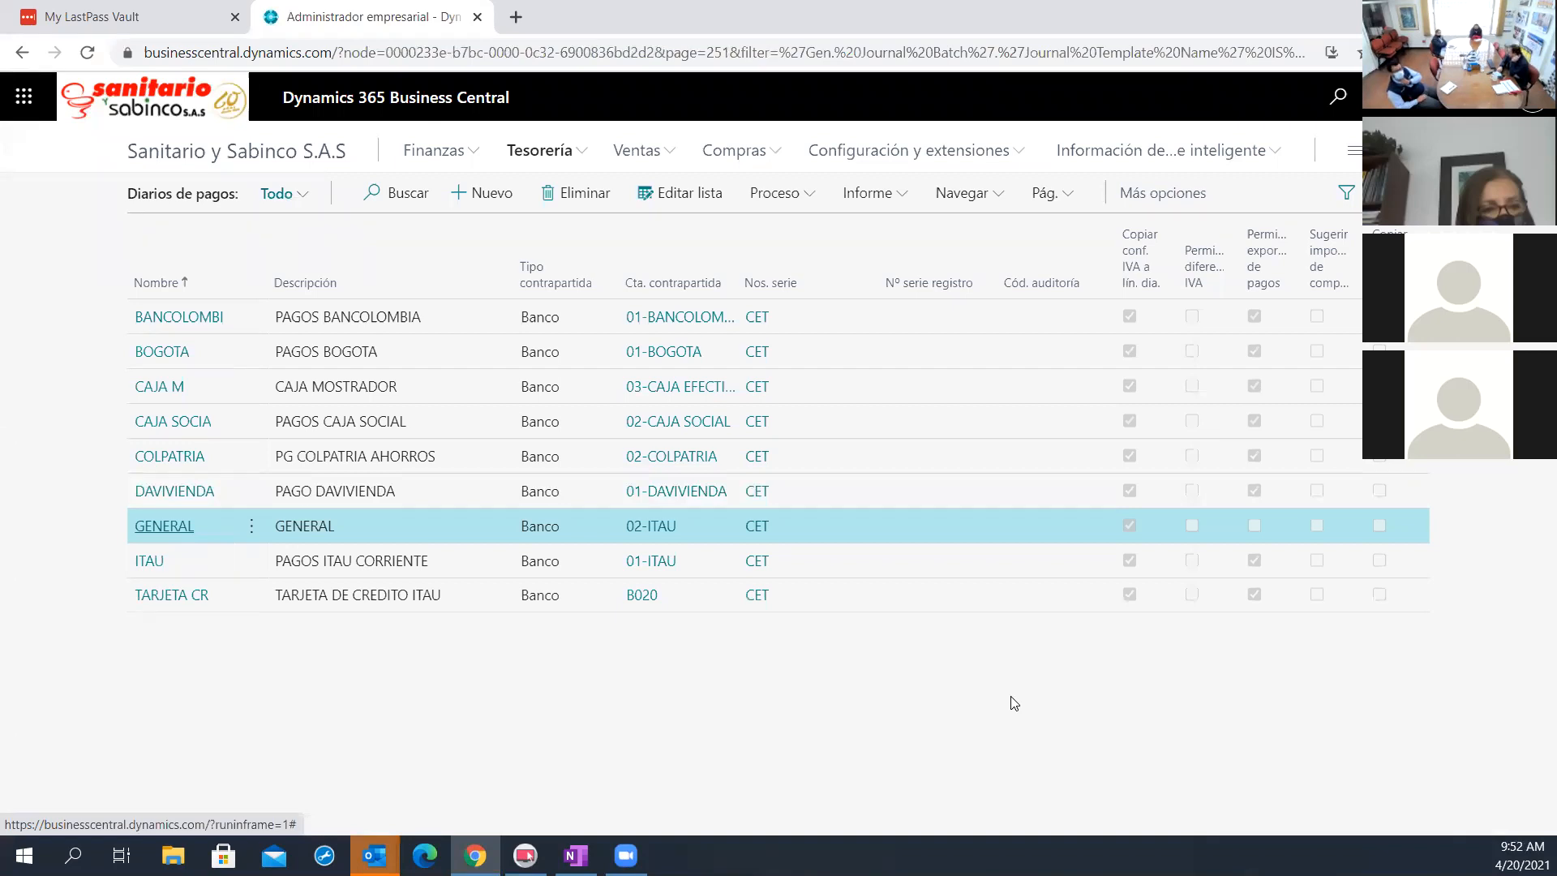
left_click(254, 156)
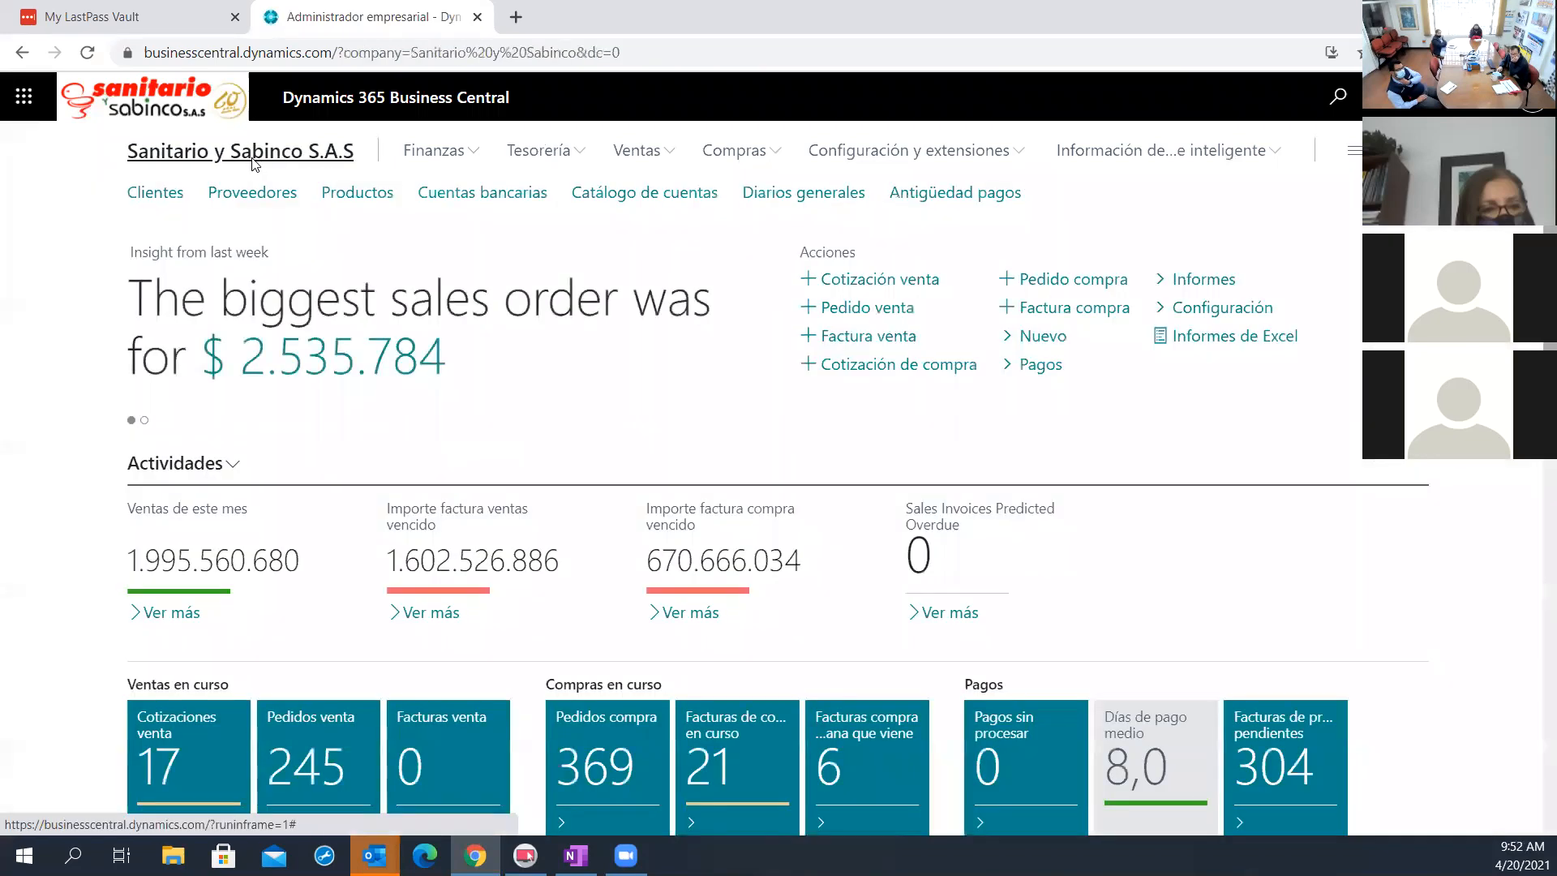